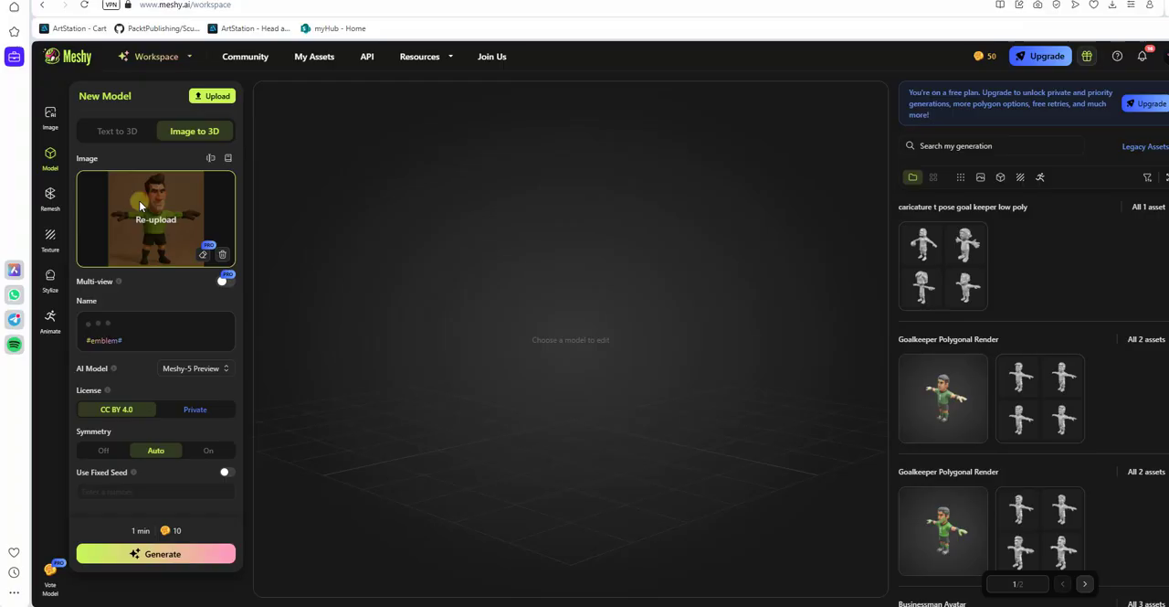
Step: Generate drafts from the goalkeeper image and confirm the 139,342-face draft as a textured triangle model with a fixed 10K polycount
{"action": "left_click", "coordinate": [157, 557]}
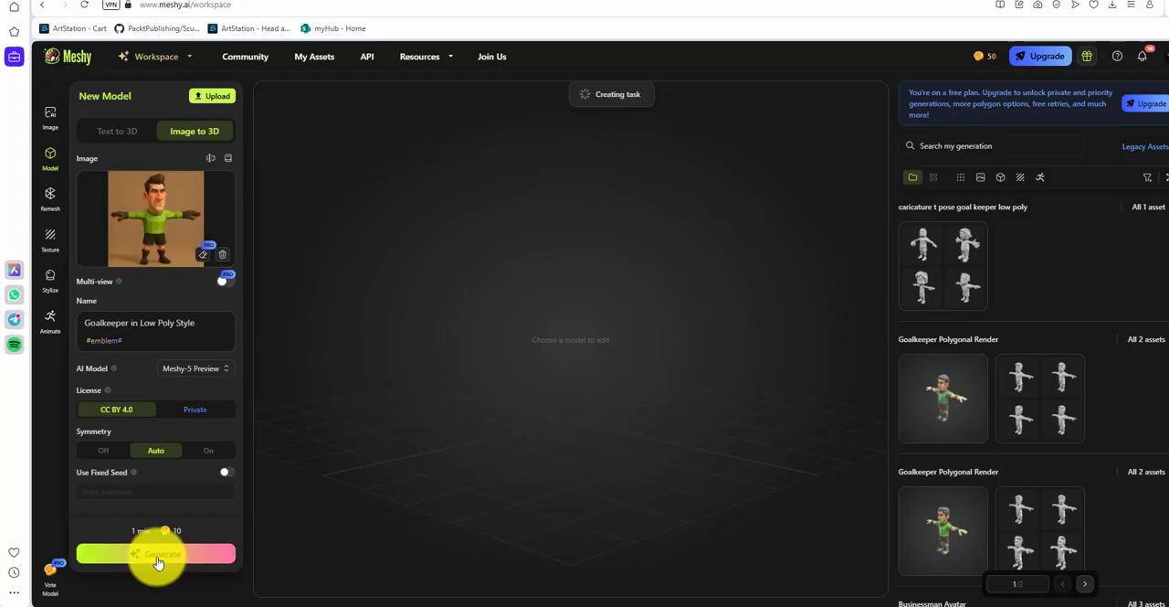
{"action": "left_click", "coordinate": [925, 249]}
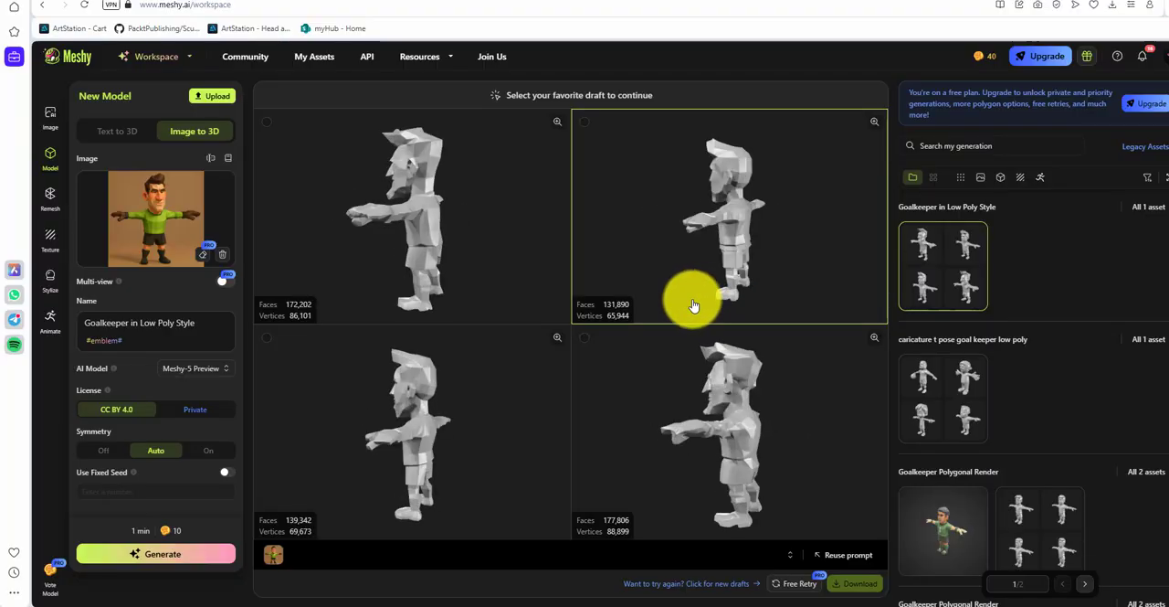
{"action": "left_click", "coordinate": [427, 442]}
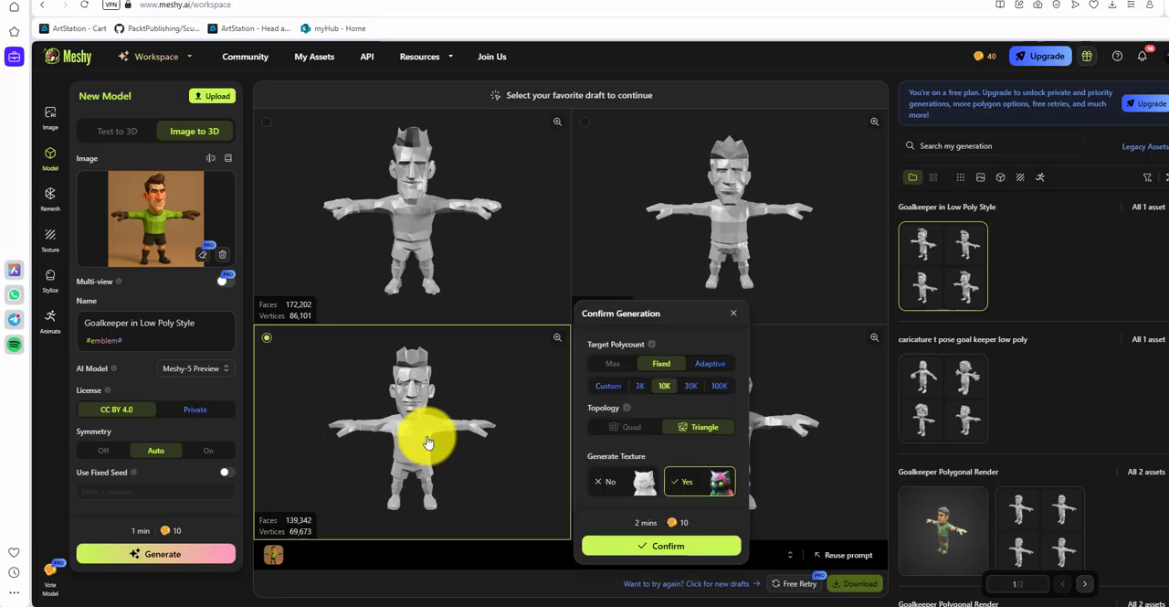
{"action": "left_click", "coordinate": [645, 547]}
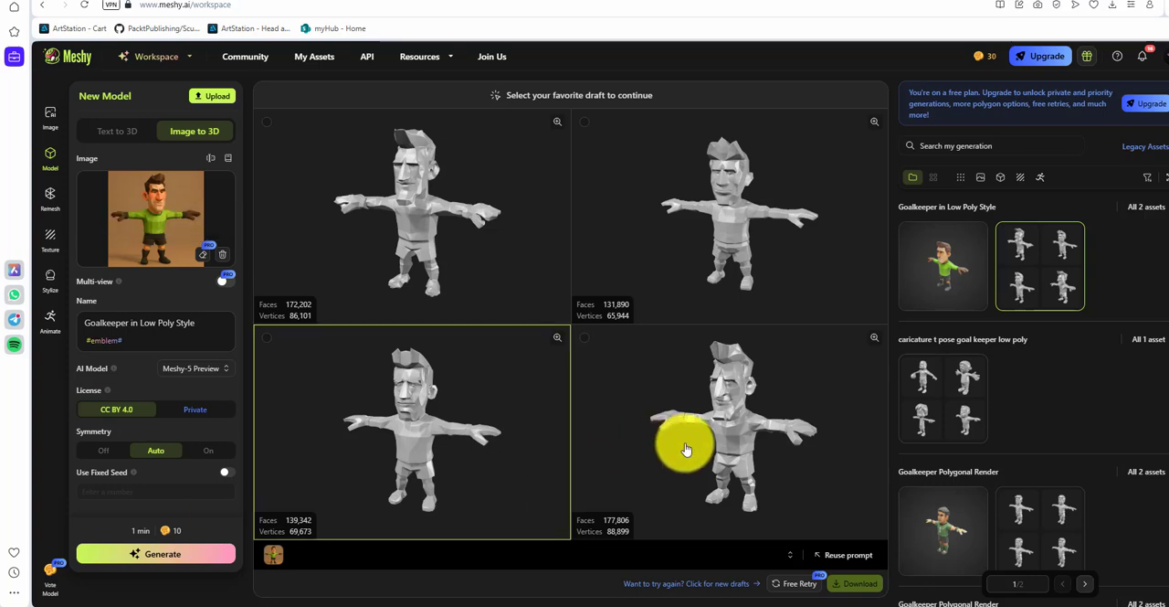
Step: Open the newly textured goalkeeper model and download it in fbx format
{"action": "left_click", "coordinate": [936, 267]}
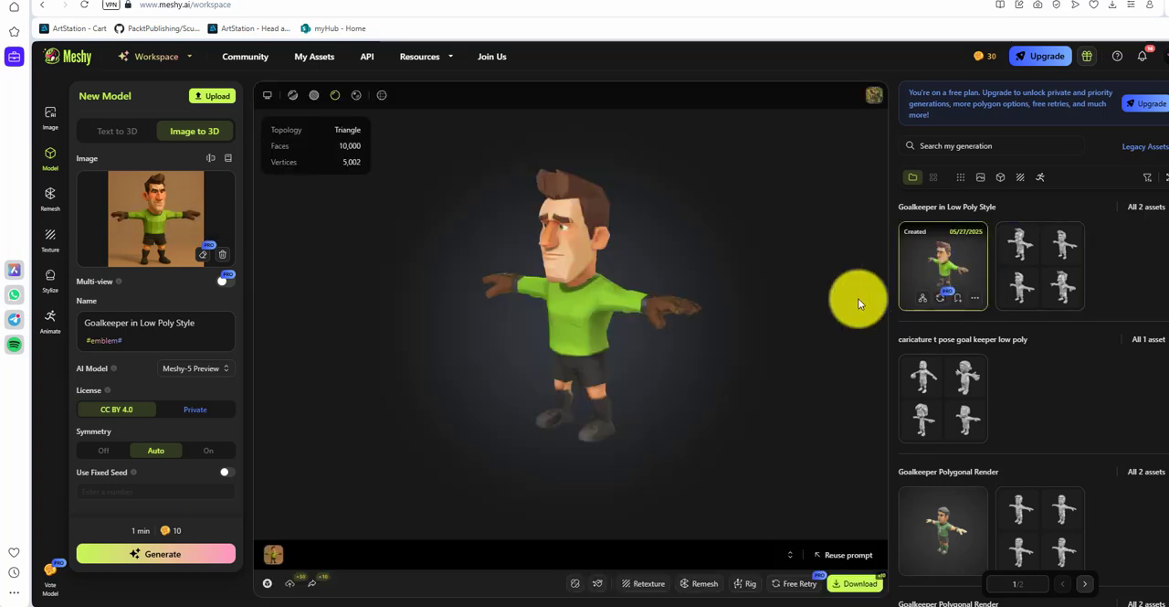
{"action": "left_click_drag", "start_coordinate": [593, 360], "coordinate": [769, 400]}
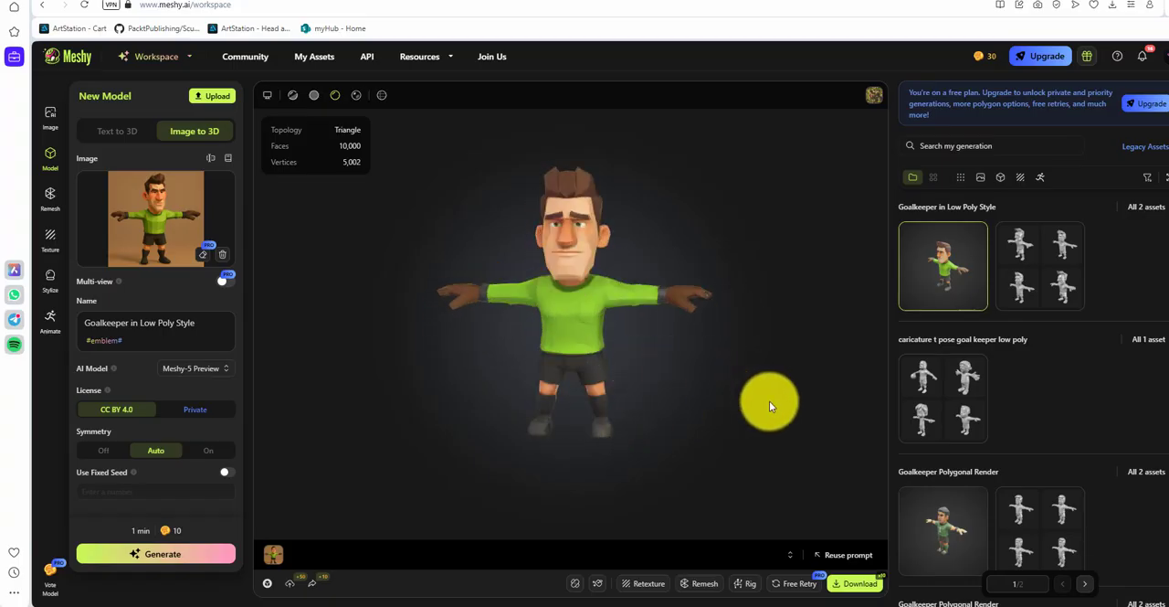
{"action": "left_click", "coordinate": [856, 584]}
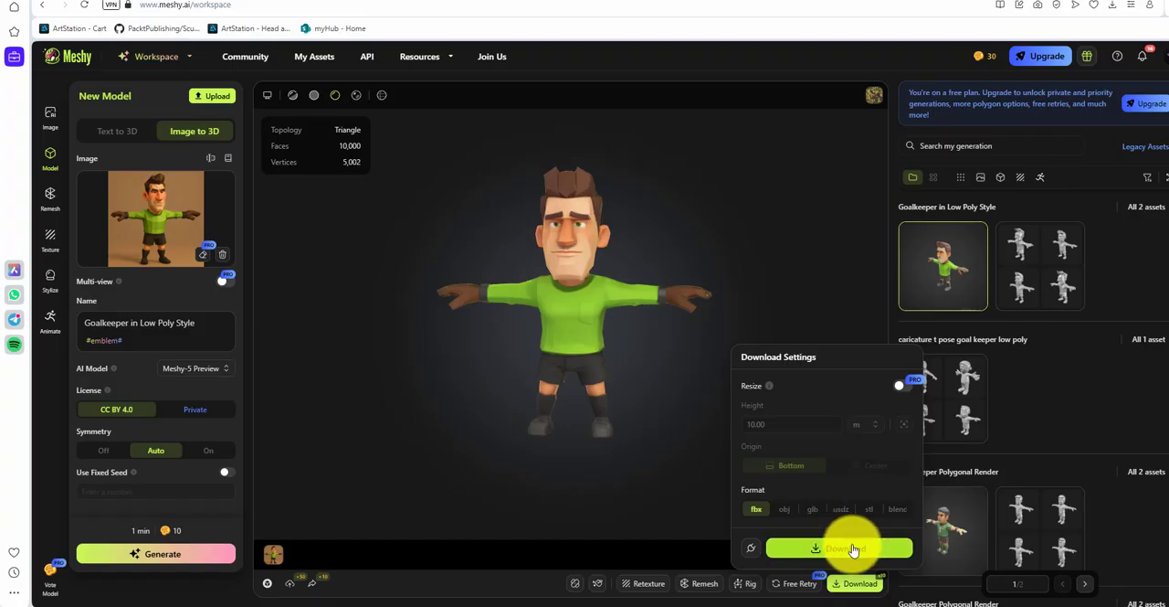
{"action": "left_click", "coordinate": [845, 549]}
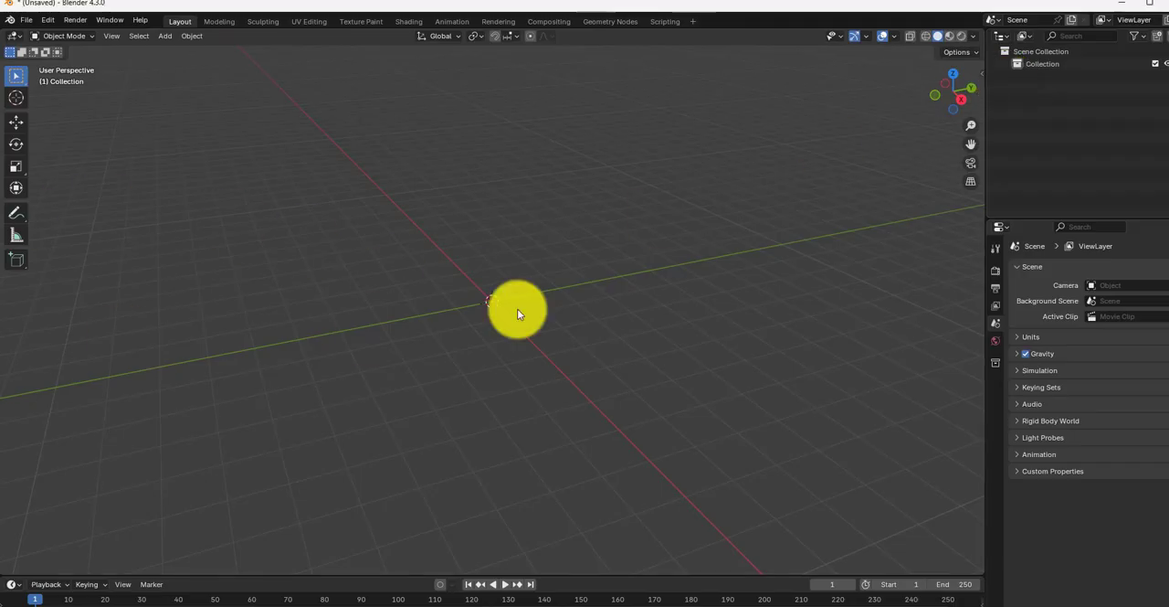
Step: Switch to Blender, import 17_goali.fbx, and raise the model to Z 0.96719 m so its feet stand on the ground
{"action": "left_click_drag", "start_coordinate": [517, 308], "coordinate": [474, 226]}
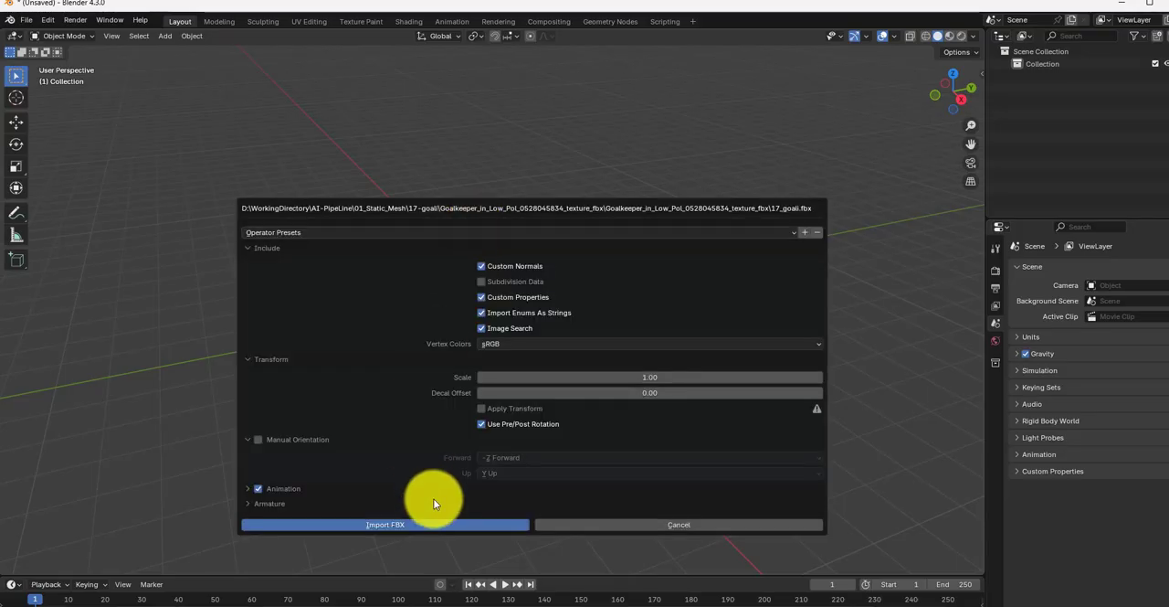
{"action": "left_click", "coordinate": [436, 525]}
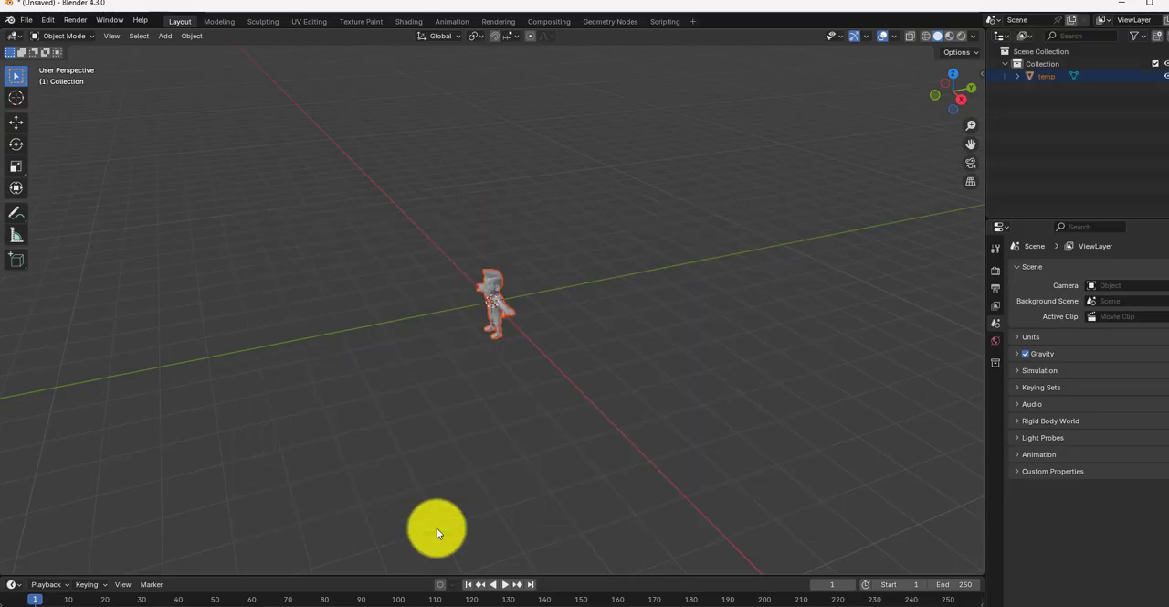
{"action": "left_click", "coordinate": [489, 318]}
{"action": "key", "text": "KP_1"}
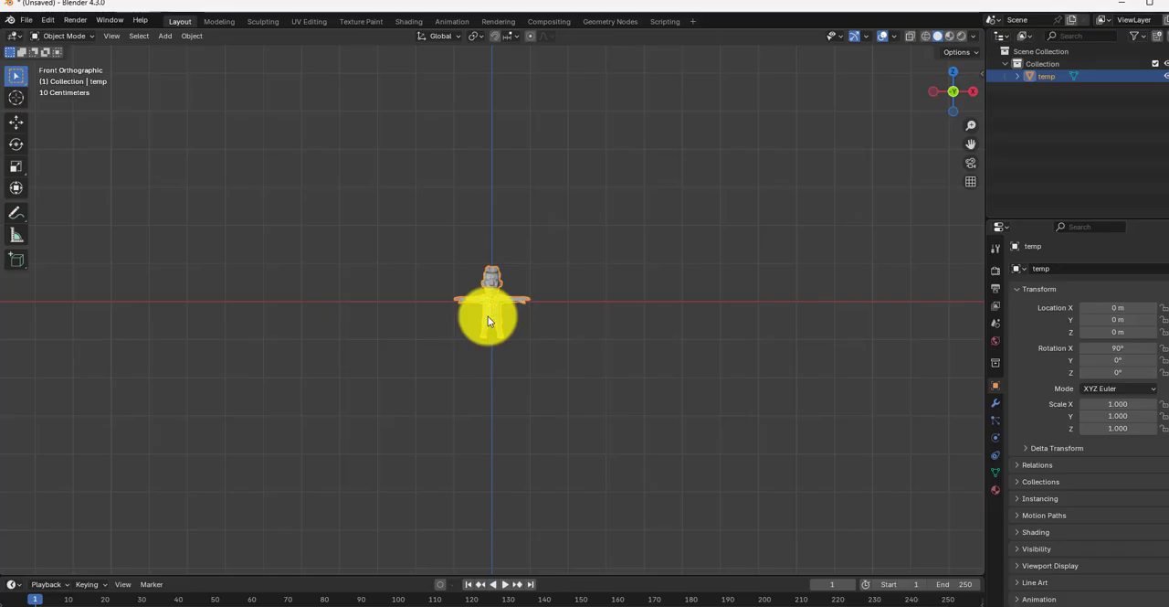
{"action": "scroll", "coordinate": [487, 320], "scroll_direction": "up", "scroll_amount": 5}
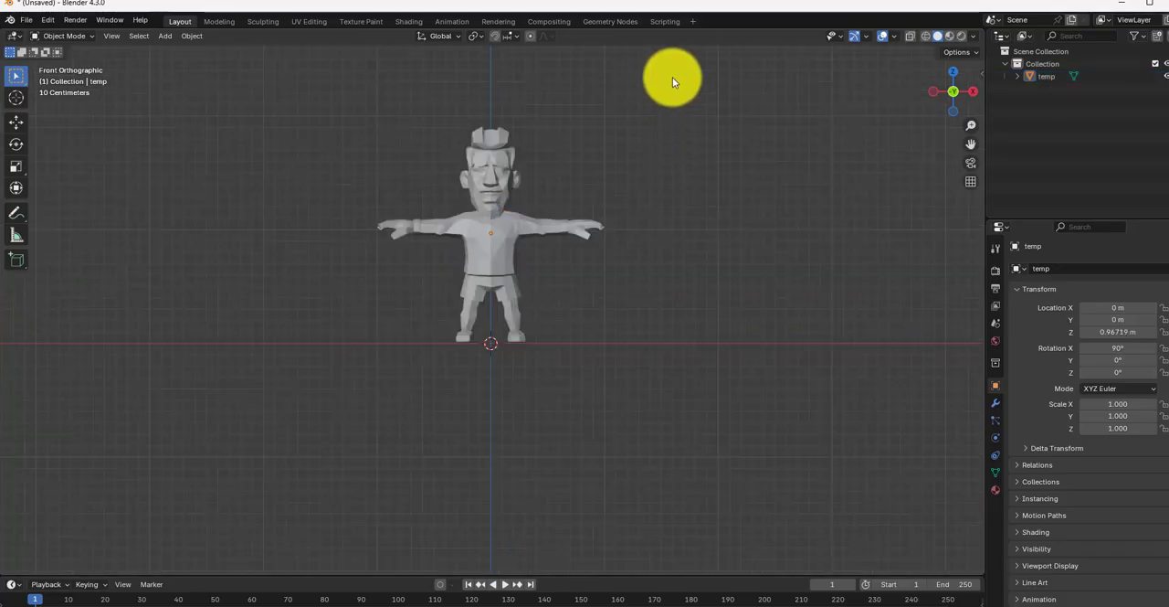
Step: Apply all transforms to the imported character and show it with Material Preview shading
{"action": "left_click_drag", "start_coordinate": [674, 79], "coordinate": [362, 382]}
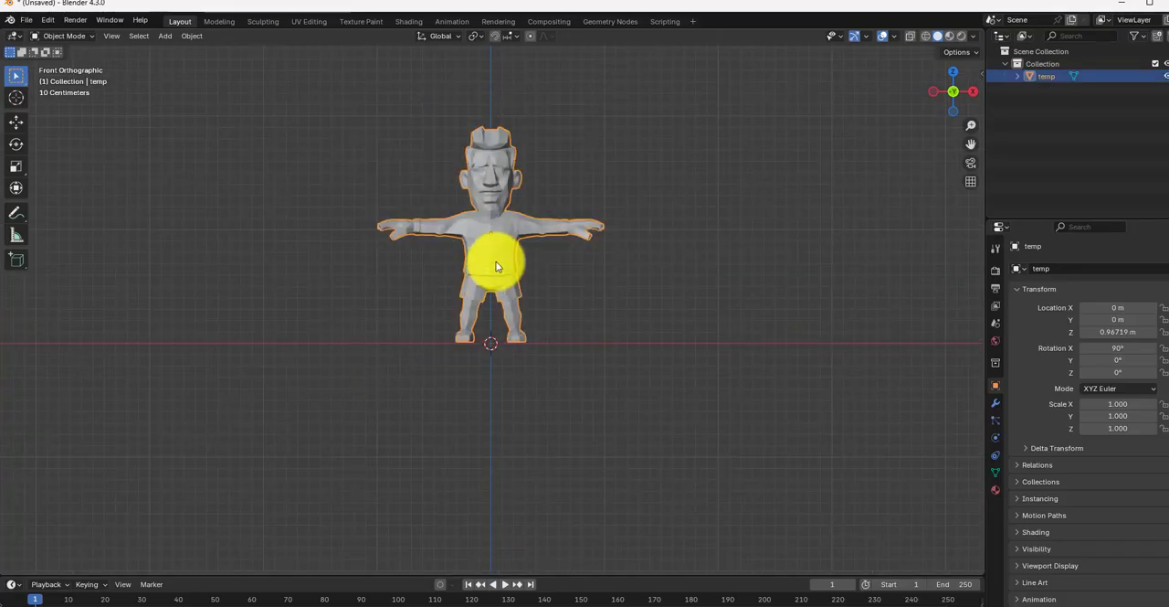
{"action": "key", "text": "ctrl+a"}
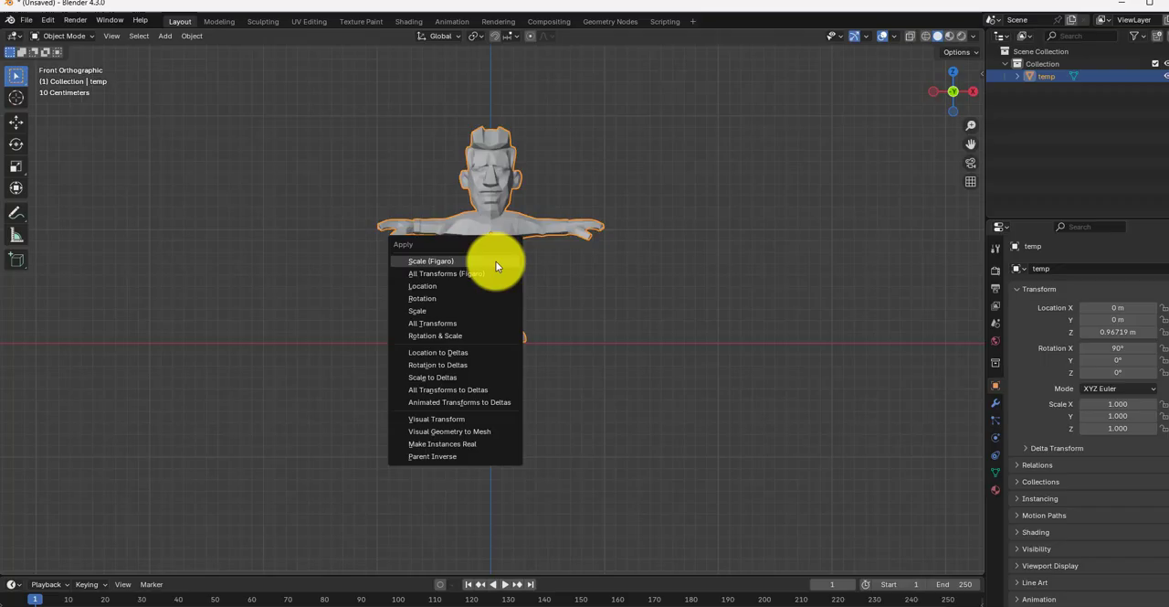
{"action": "left_click", "coordinate": [482, 324]}
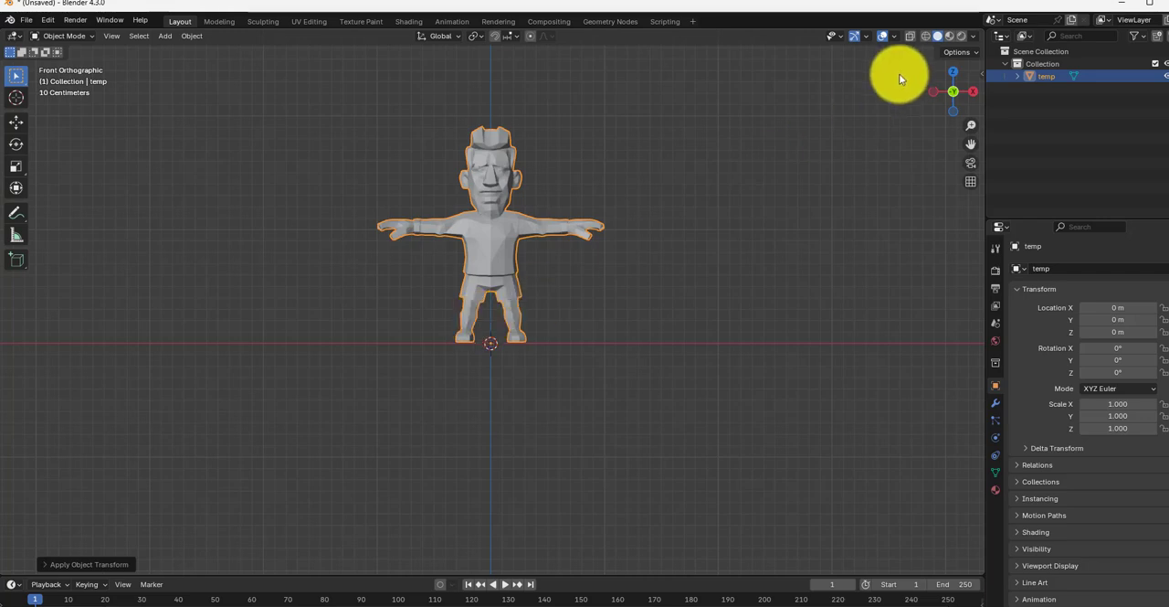
{"action": "left_click", "coordinate": [950, 35]}
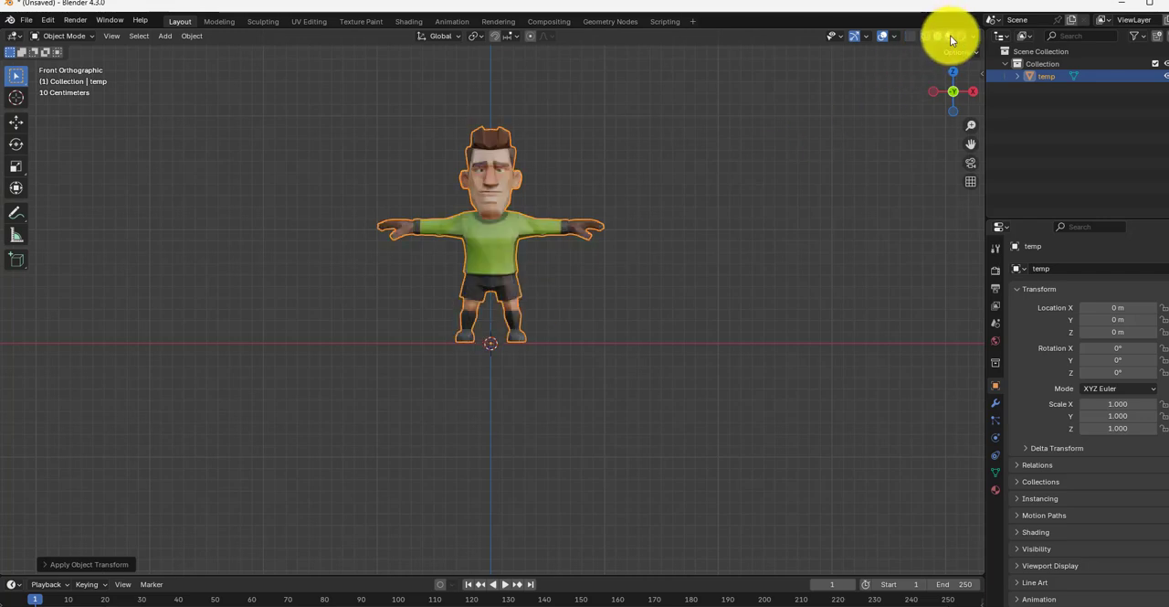
{"action": "left_click", "coordinate": [670, 213]}
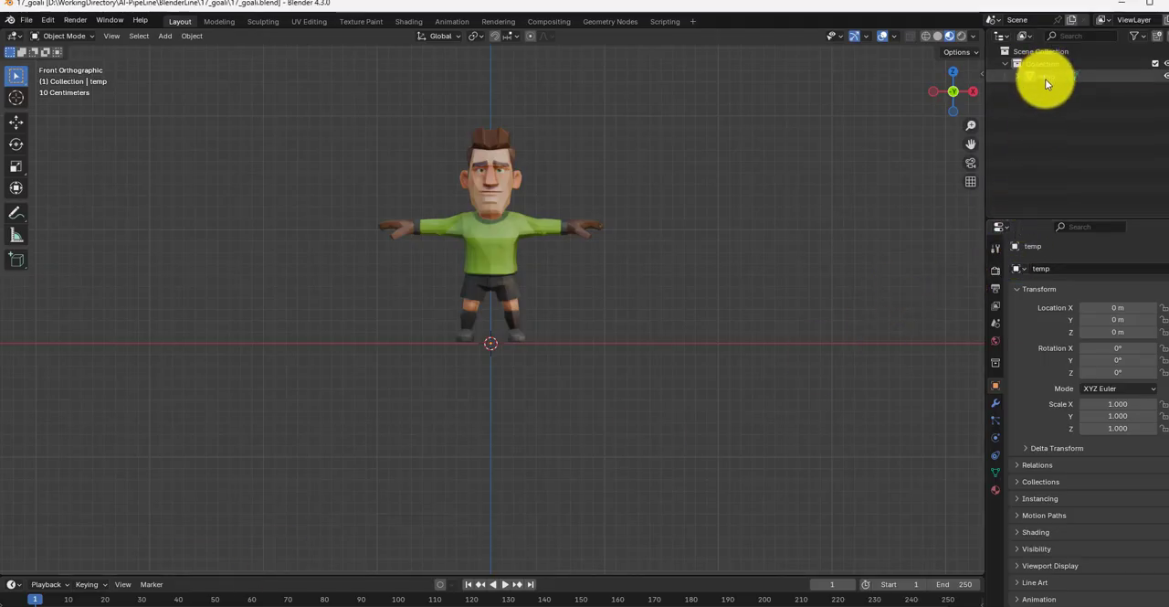
Step: Rename the character object from the generic imported name to goali
{"action": "left_click", "coordinate": [1045, 79]}
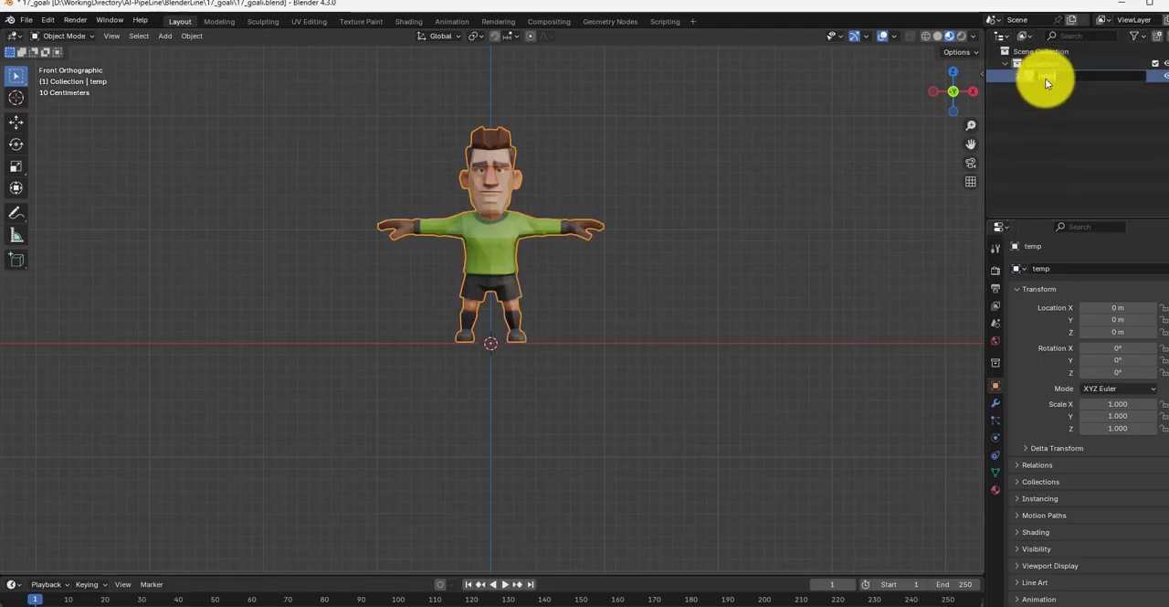
{"action": "type", "text": "goali"}
{"action": "key", "text": "Return"}
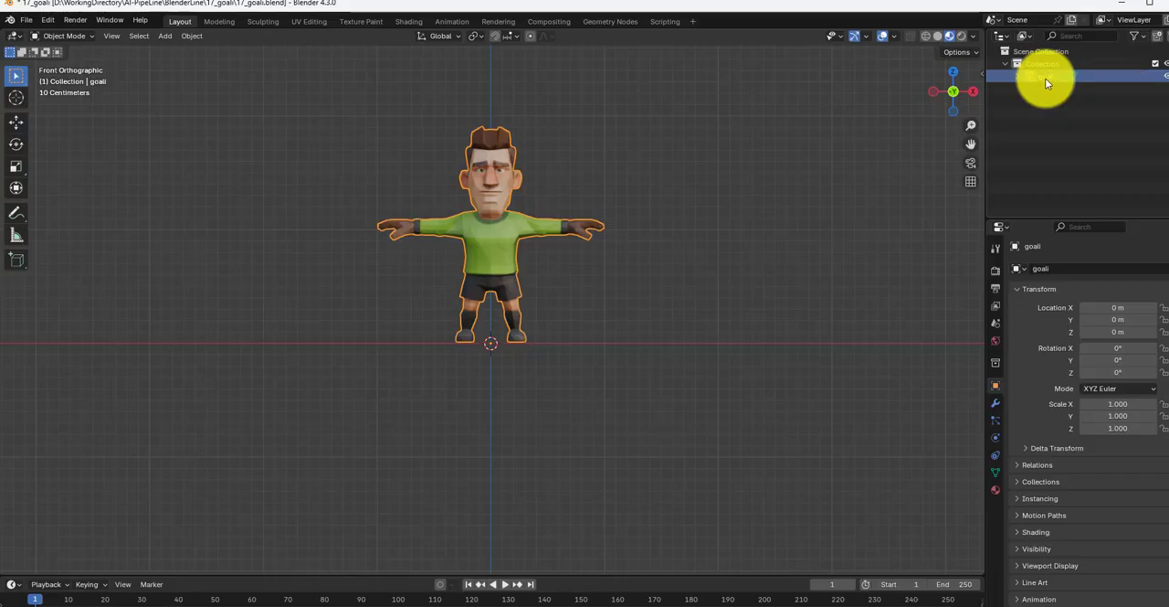
{"action": "left_click", "coordinate": [925, 197]}
Step: Enter Edit Mode on goali, hide the sharp edge overlay, and deselect the whole mesh
{"action": "left_click", "coordinate": [83, 37]}
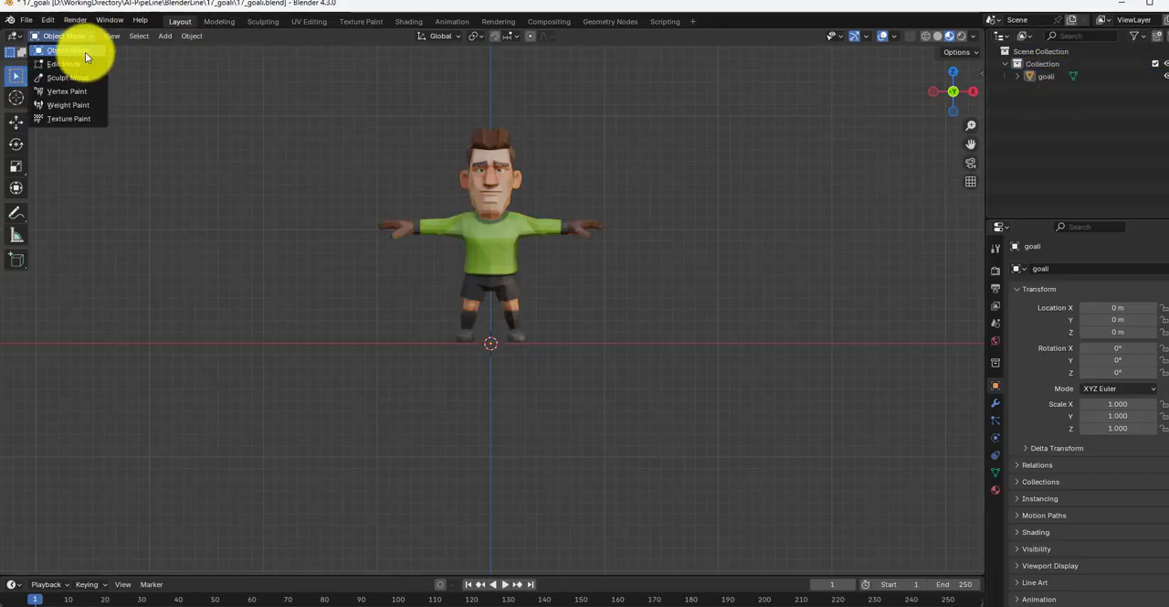
{"action": "left_click", "coordinate": [80, 65]}
{"action": "scroll", "coordinate": [492, 242], "scroll_direction": "up", "scroll_amount": 3}
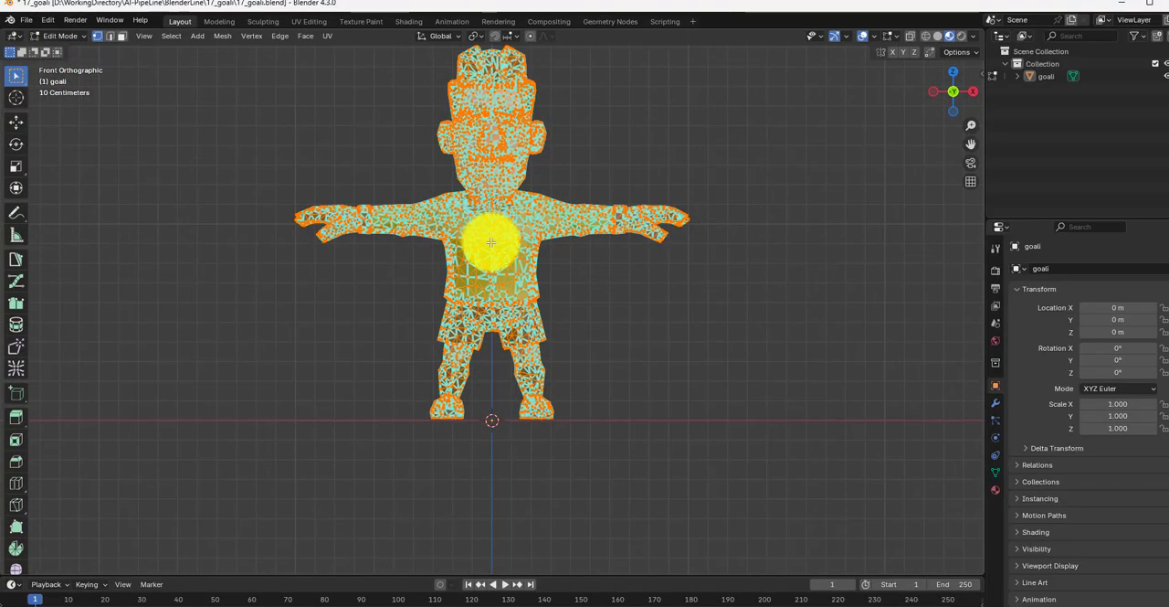
{"action": "middle_click_drag", "start_coordinate": [491, 242], "coordinate": [499, 308], "text": "shift"}
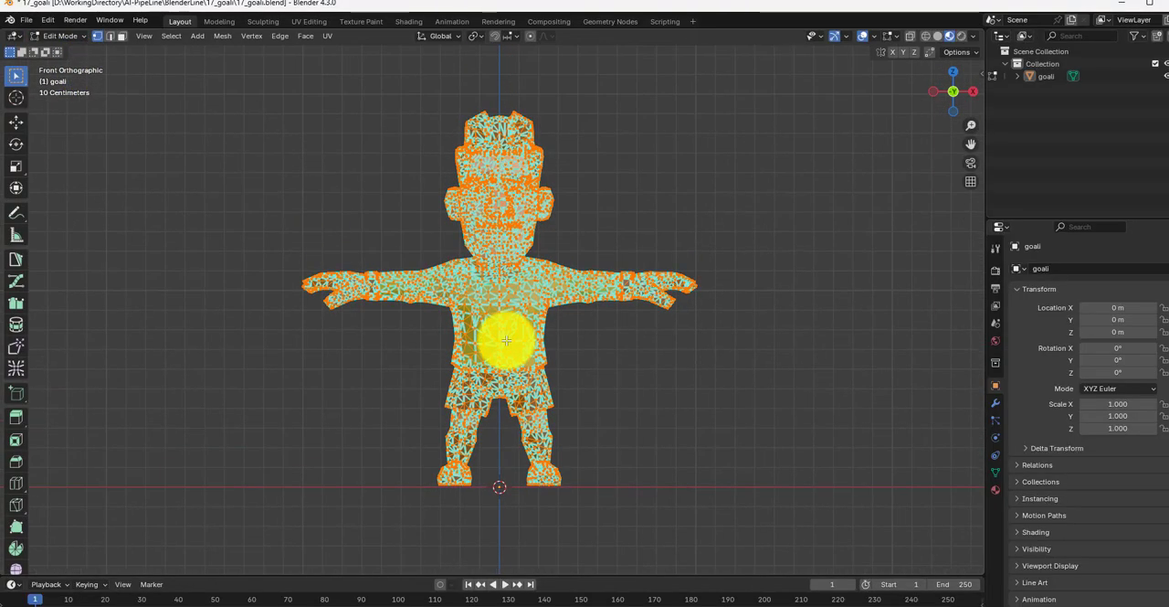
{"action": "left_click", "coordinate": [878, 38]}
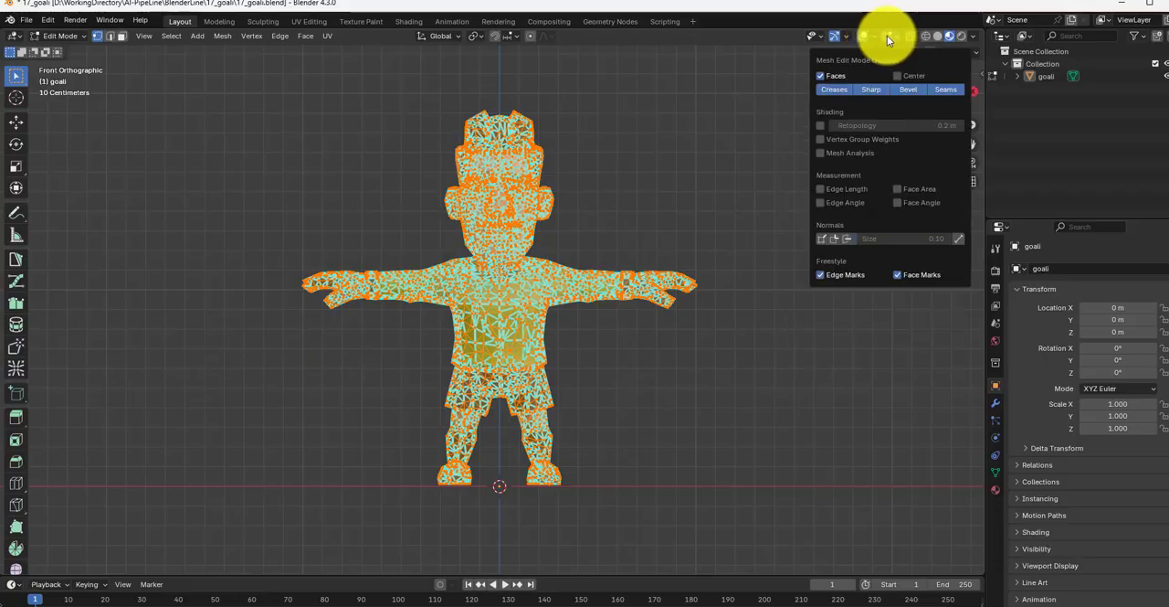
{"action": "left_click", "coordinate": [880, 88]}
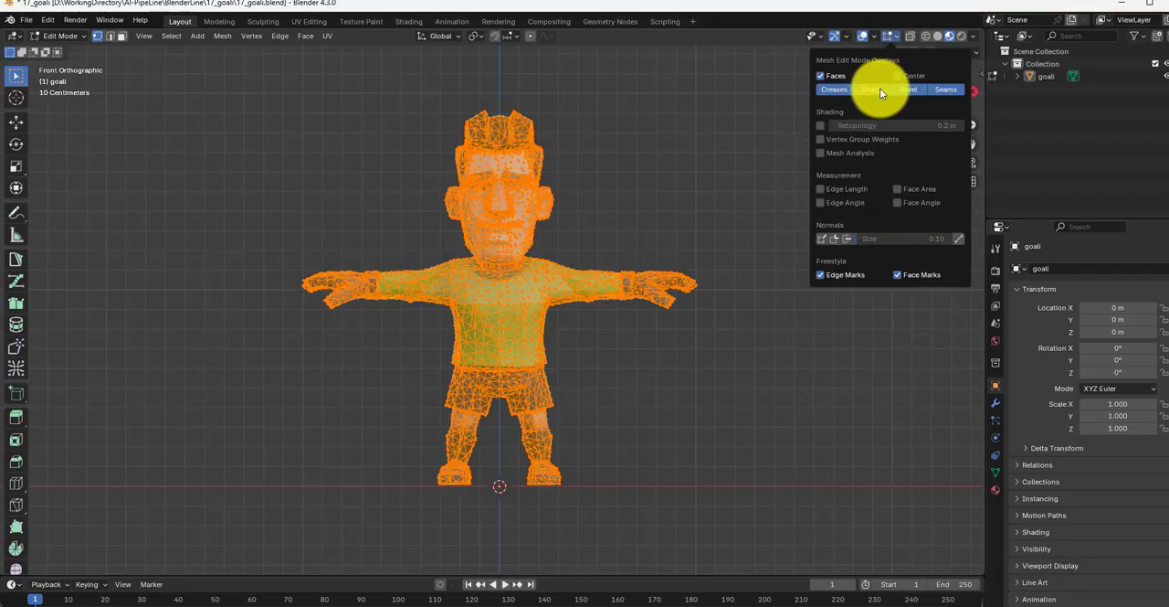
{"action": "left_click", "coordinate": [711, 216]}
Step: Examine the mesh topology of the face, torso and whole body up close, and return to Object Mode
{"action": "scroll", "coordinate": [546, 266], "scroll_direction": "up", "scroll_amount": 5}
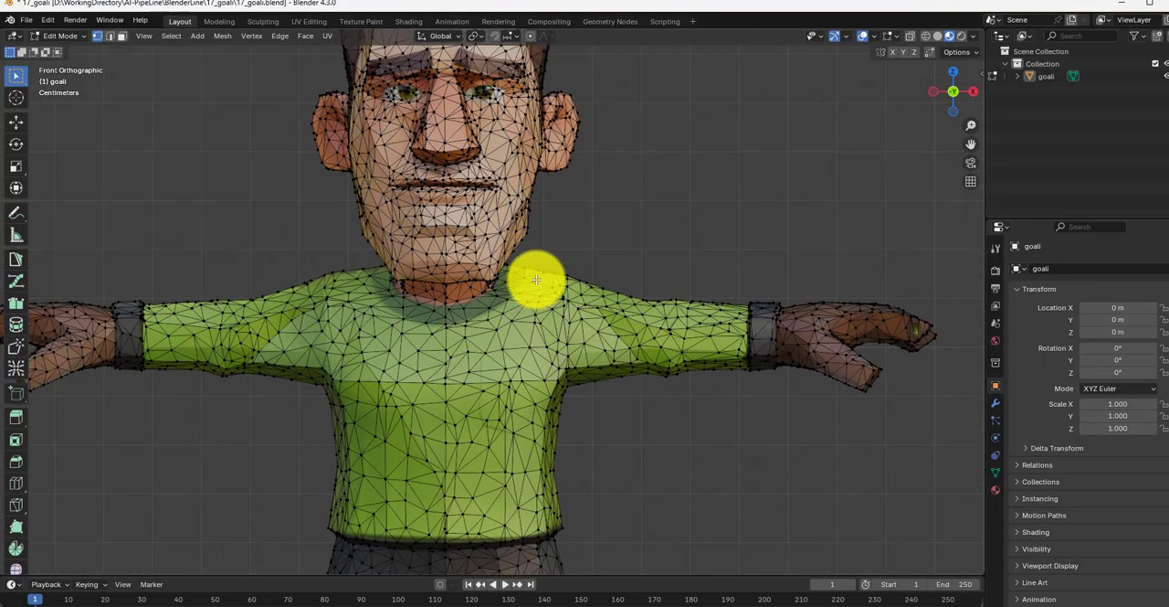
{"action": "middle_click_drag", "start_coordinate": [536, 280], "coordinate": [561, 339], "text": "shift"}
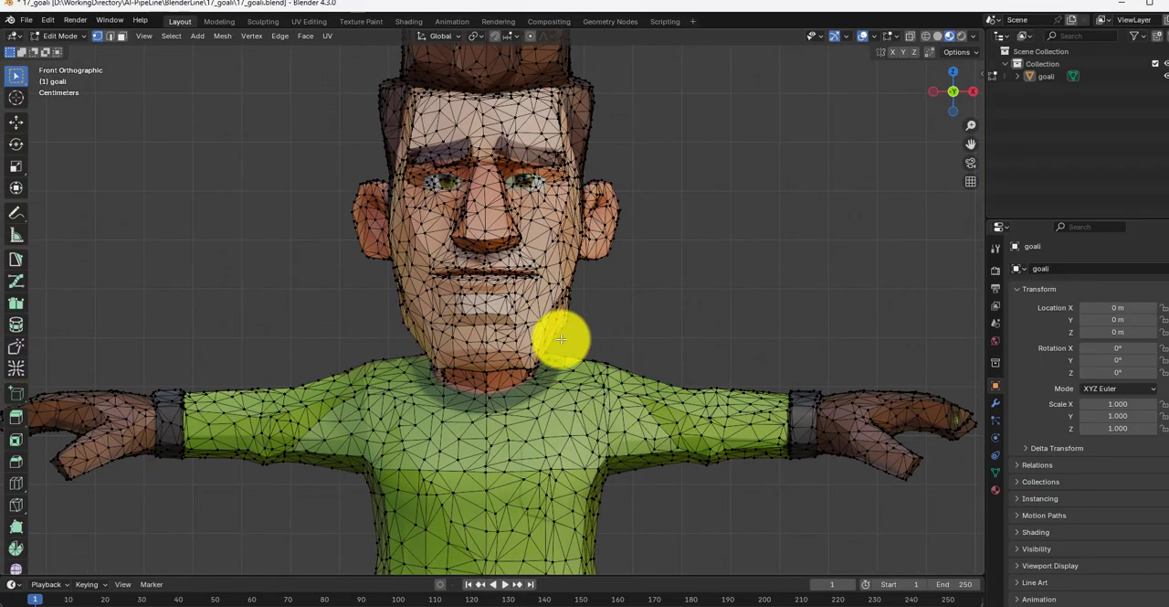
{"action": "scroll", "coordinate": [548, 320], "scroll_direction": "up", "scroll_amount": 3}
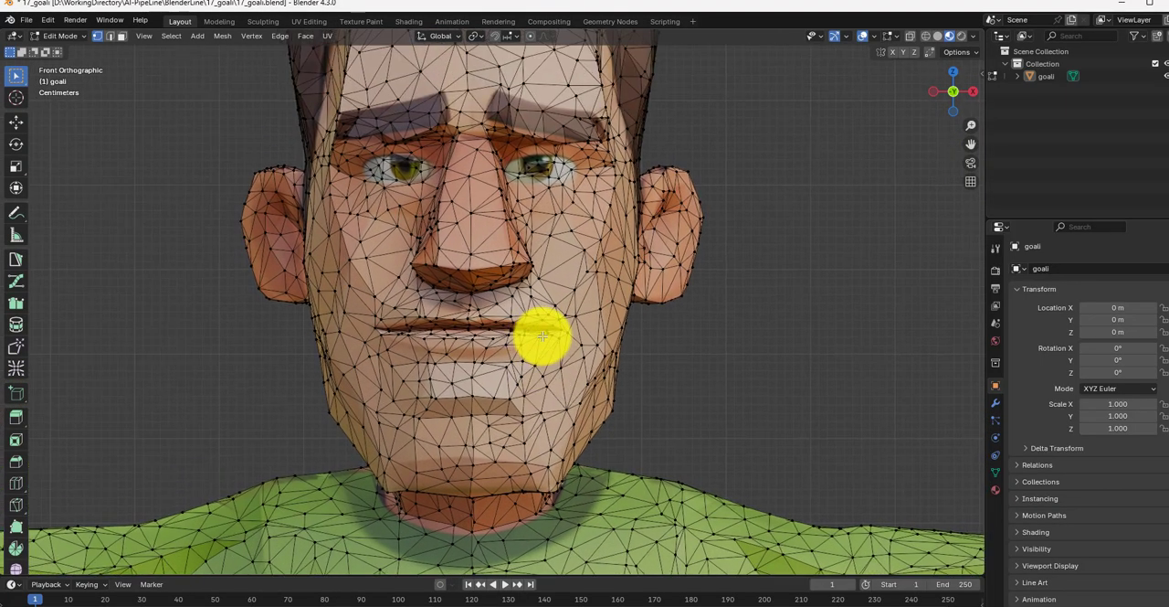
{"action": "scroll", "coordinate": [545, 335], "scroll_direction": "down", "scroll_amount": 4}
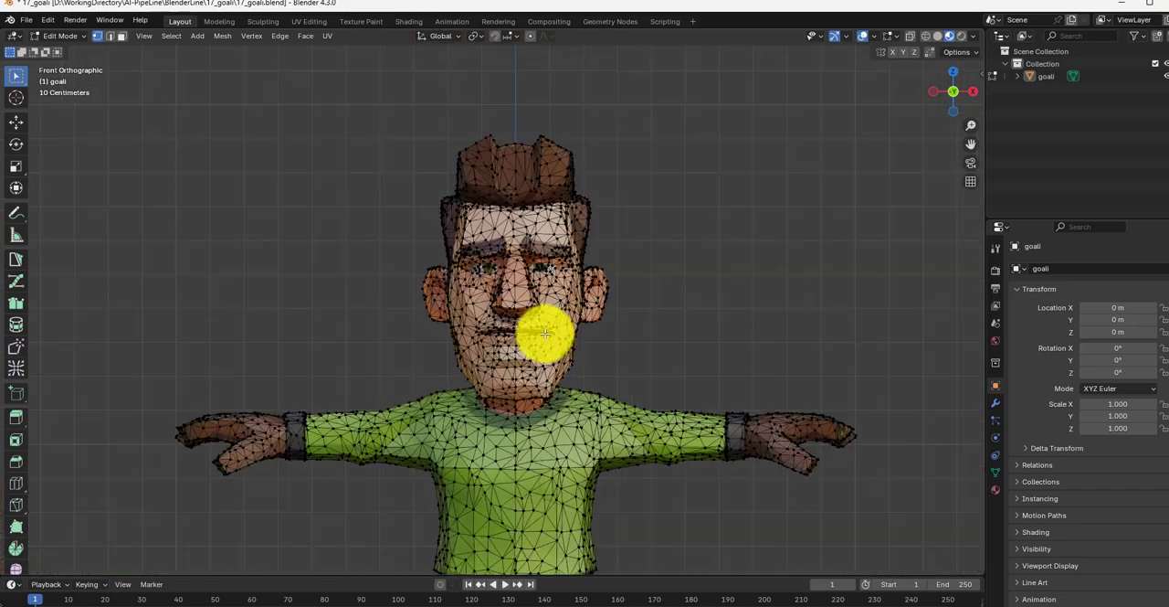
{"action": "middle_click_drag", "start_coordinate": [543, 331], "coordinate": [568, 232], "text": "shift"}
{"action": "scroll", "coordinate": [567, 232], "scroll_direction": "down", "scroll_amount": 2}
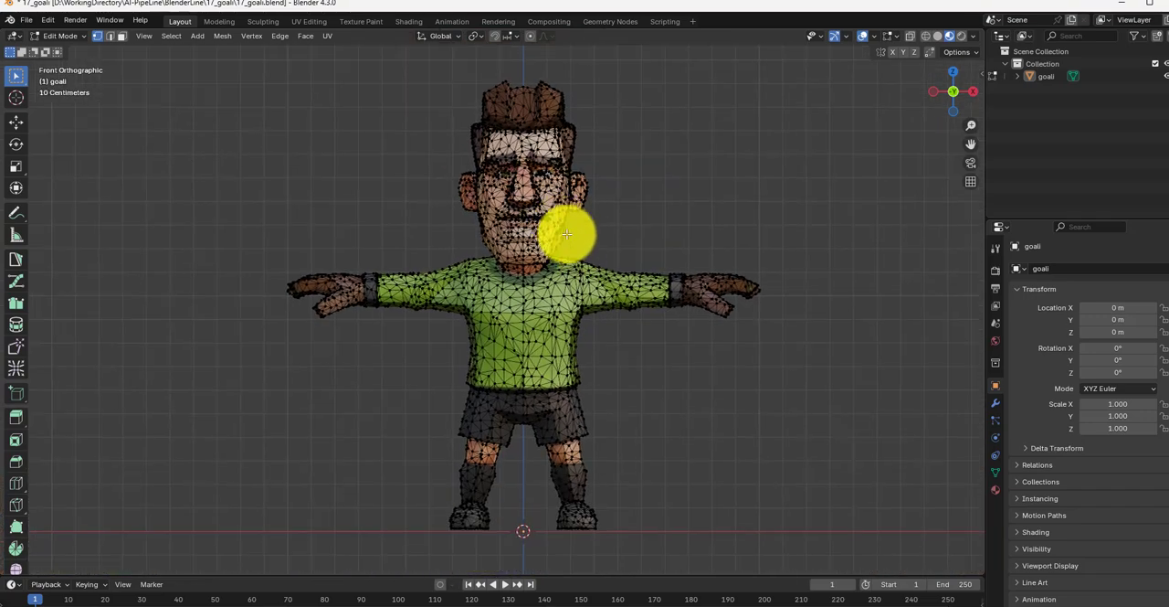
{"action": "key", "text": "Tab"}
Step: Remesh goali with Quad Remesher using a quad count of 50000 and X symmetry
{"action": "key", "text": "n"}
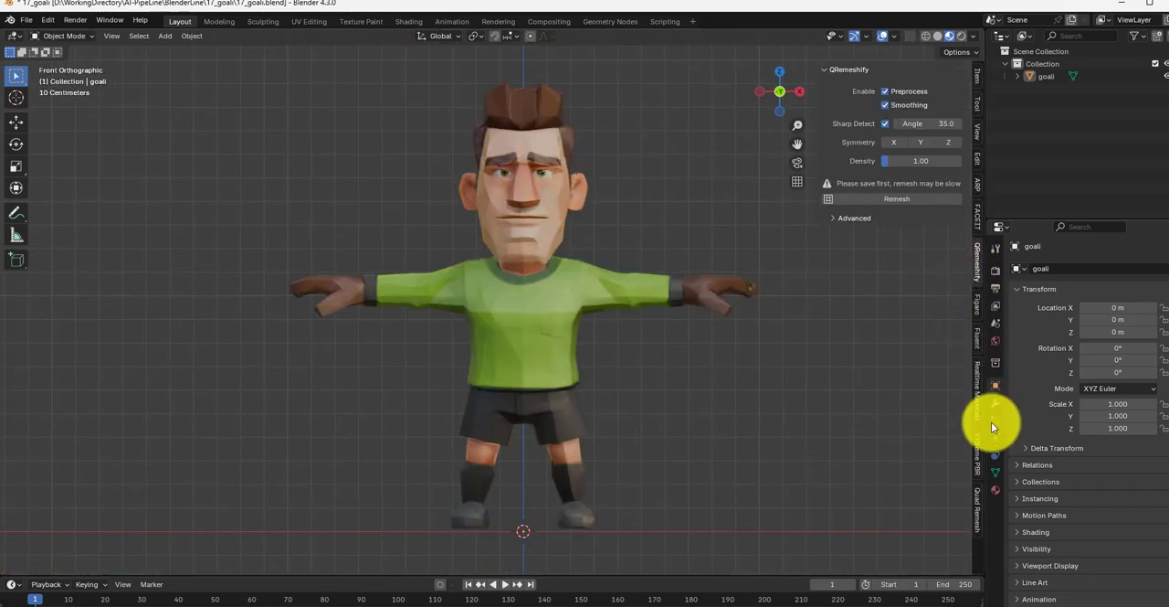
{"action": "left_click", "coordinate": [978, 499]}
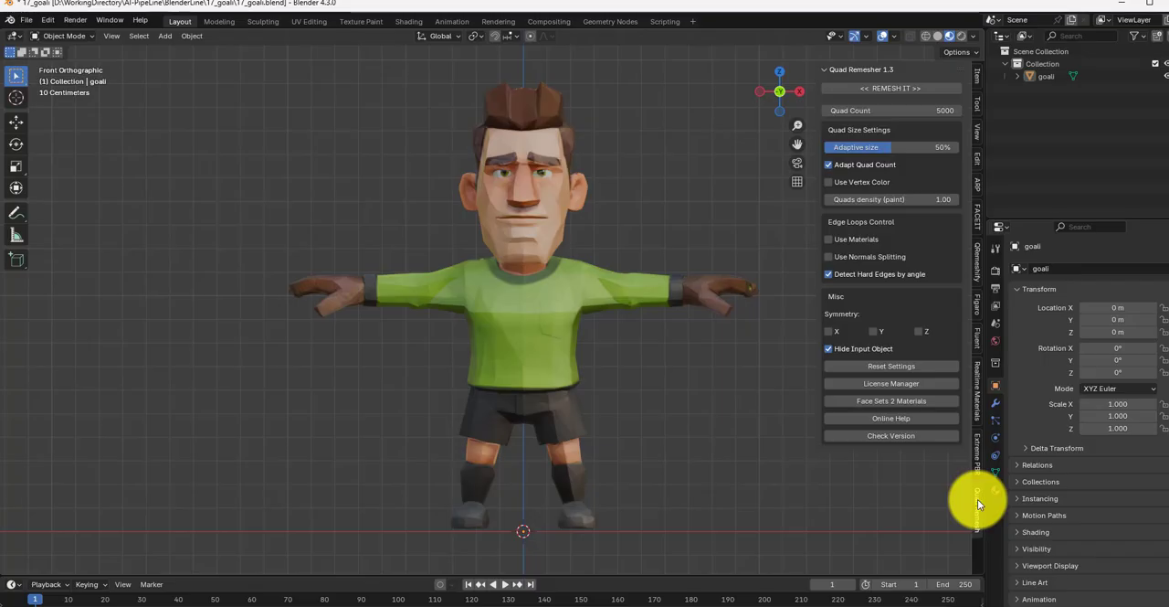
{"action": "double_click", "coordinate": [880, 110]}
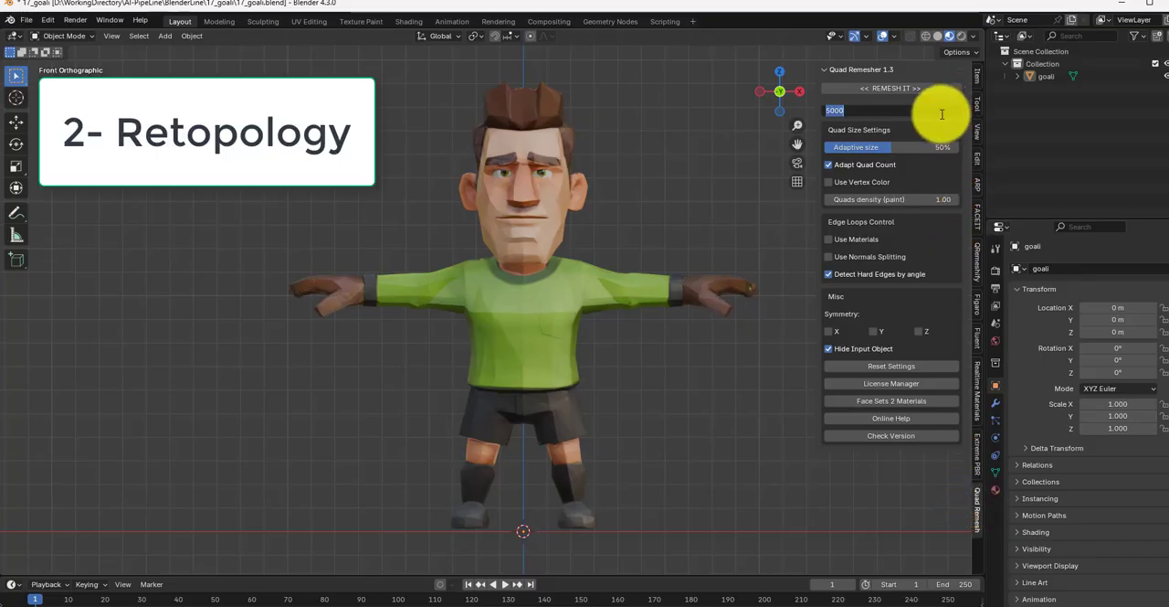
{"action": "type", "text": "0"}
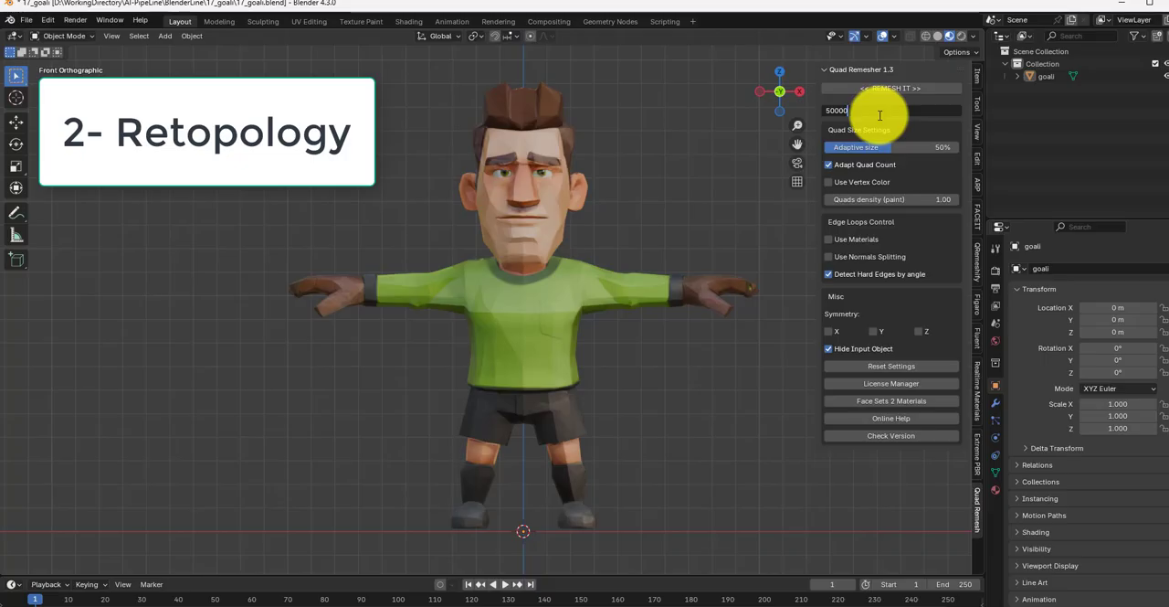
{"action": "left_click", "coordinate": [830, 334]}
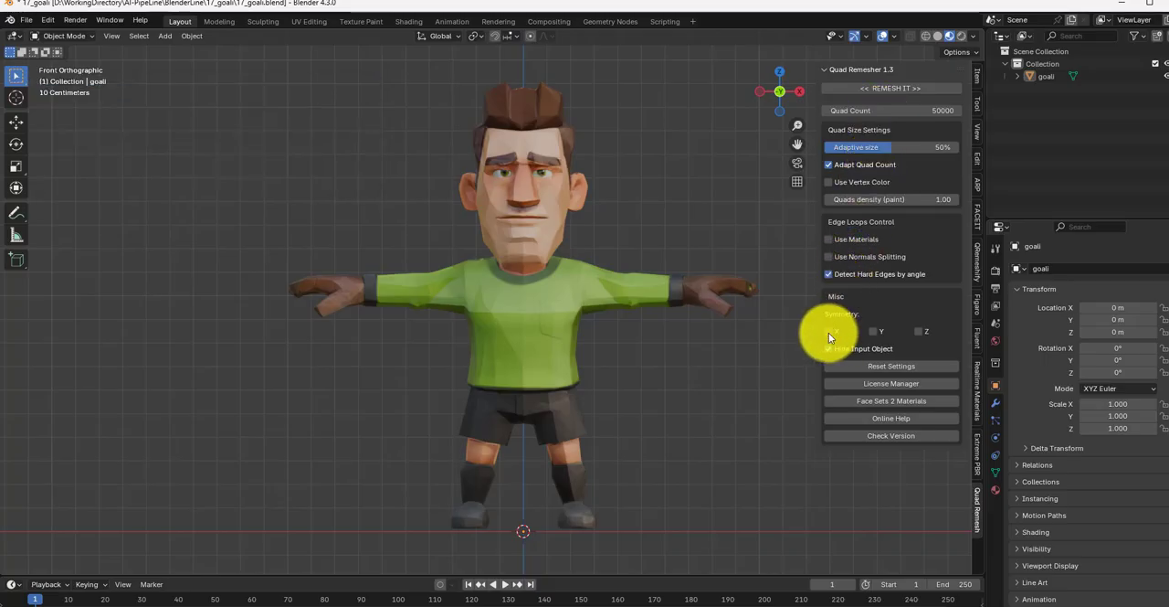
{"action": "left_click", "coordinate": [550, 277]}
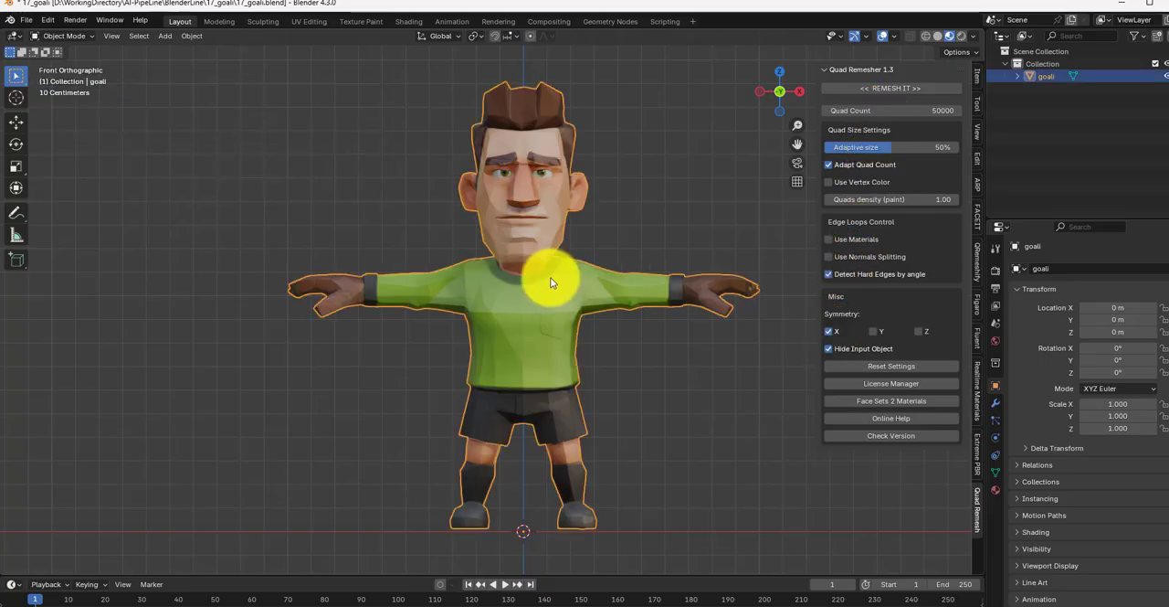
{"action": "left_click", "coordinate": [903, 87]}
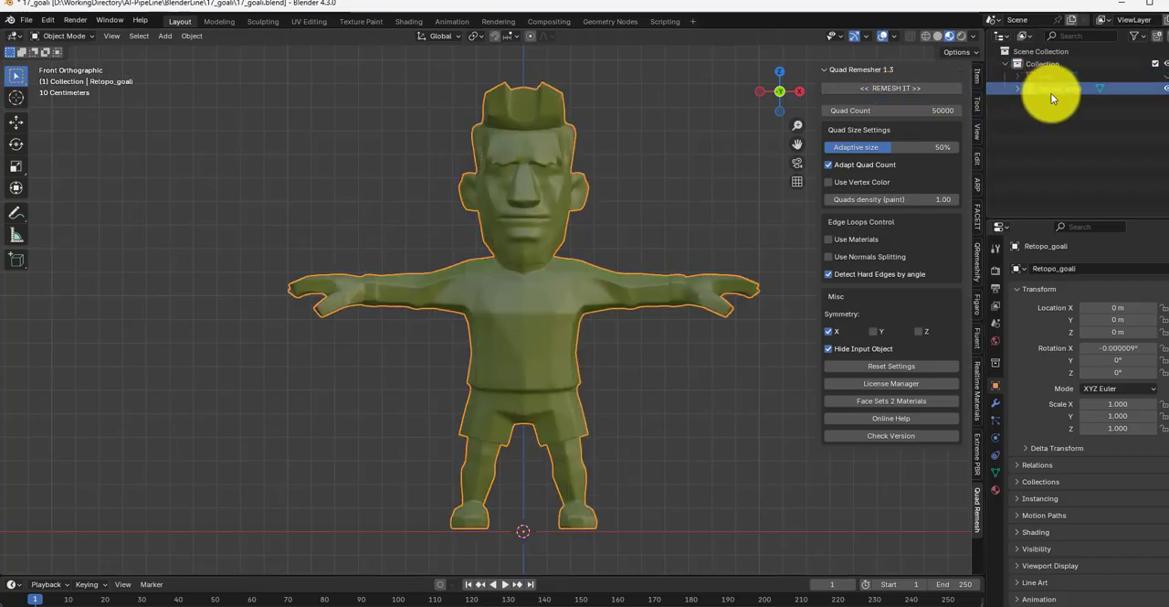
Step: Compare the original goali with the Retopo_goali mesh by toggling the visibility of each object
{"action": "left_click", "coordinate": [1165, 76]}
{"action": "left_click", "coordinate": [1165, 88]}
{"action": "left_click", "coordinate": [1166, 88]}
{"action": "left_click", "coordinate": [1165, 76]}
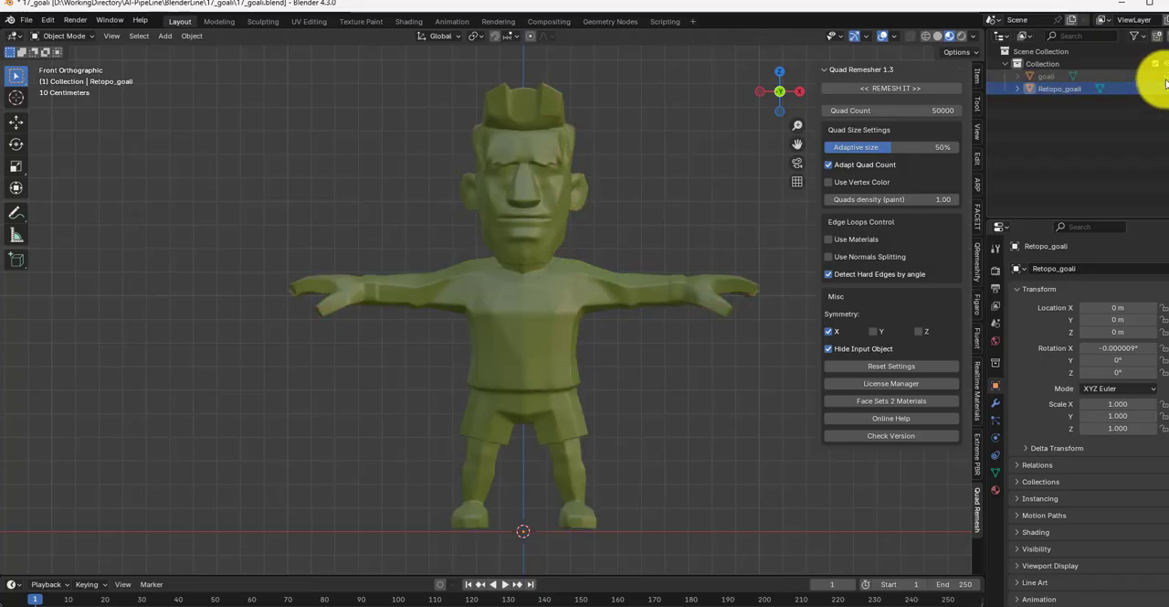
Step: Enter Edit Mode on Retopo_goali and examine the quad topology of the face and the whole body
{"action": "left_click", "coordinate": [81, 35]}
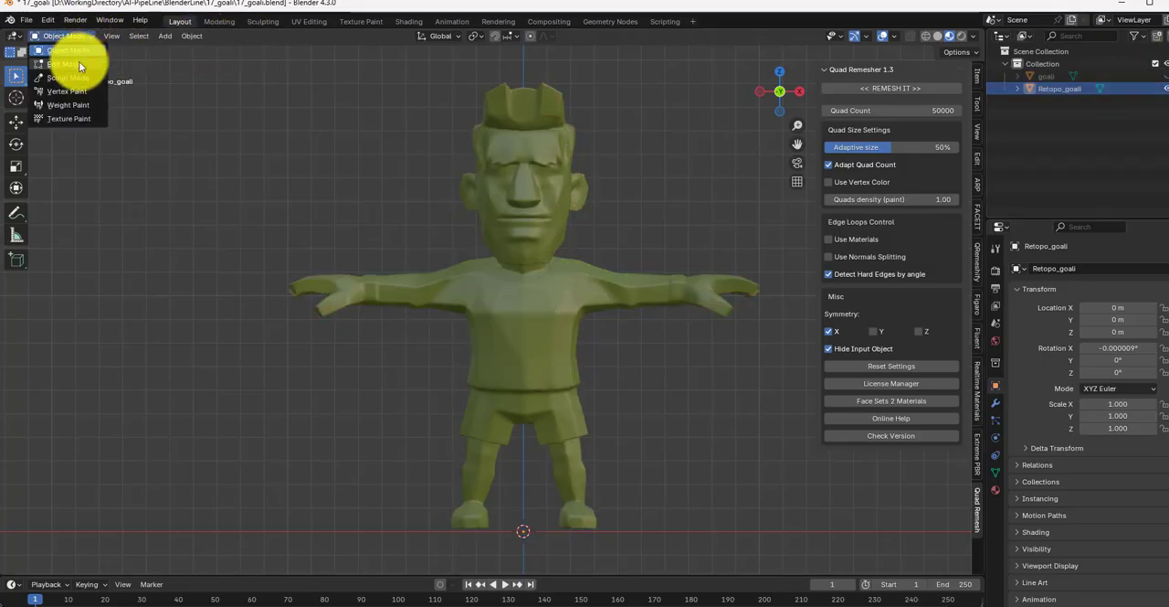
{"action": "left_click", "coordinate": [79, 61]}
{"action": "scroll", "coordinate": [487, 174], "scroll_direction": "up", "scroll_amount": 5}
{"action": "scroll", "coordinate": [488, 174], "scroll_direction": "up", "scroll_amount": 3}
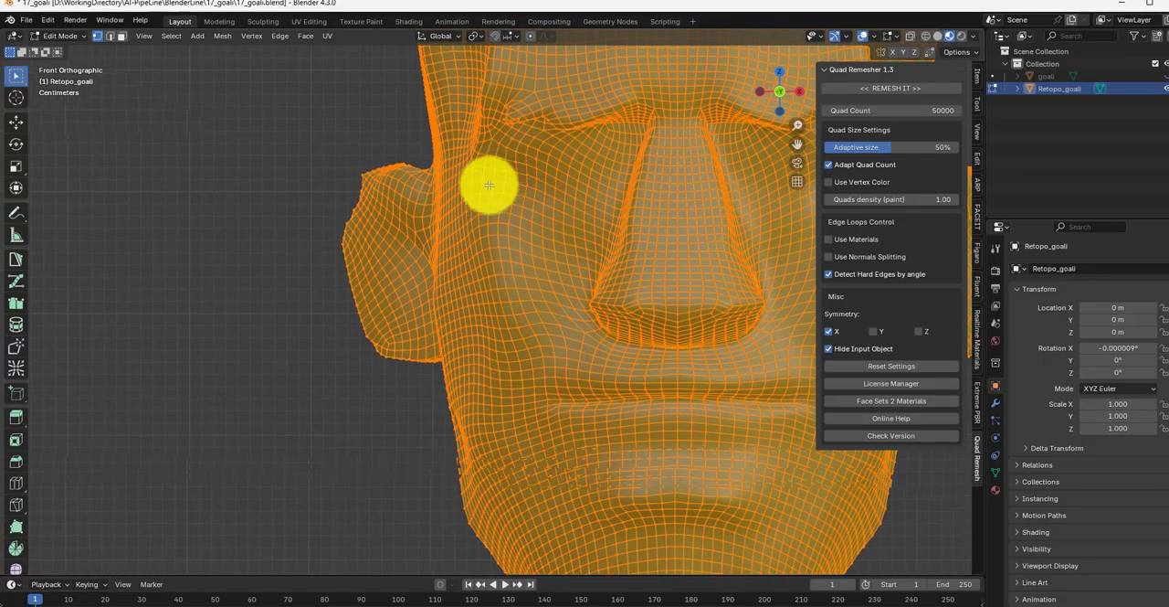
{"action": "scroll", "coordinate": [453, 182], "scroll_direction": "down", "scroll_amount": 3}
{"action": "scroll", "coordinate": [450, 186], "scroll_direction": "down", "scroll_amount": 5}
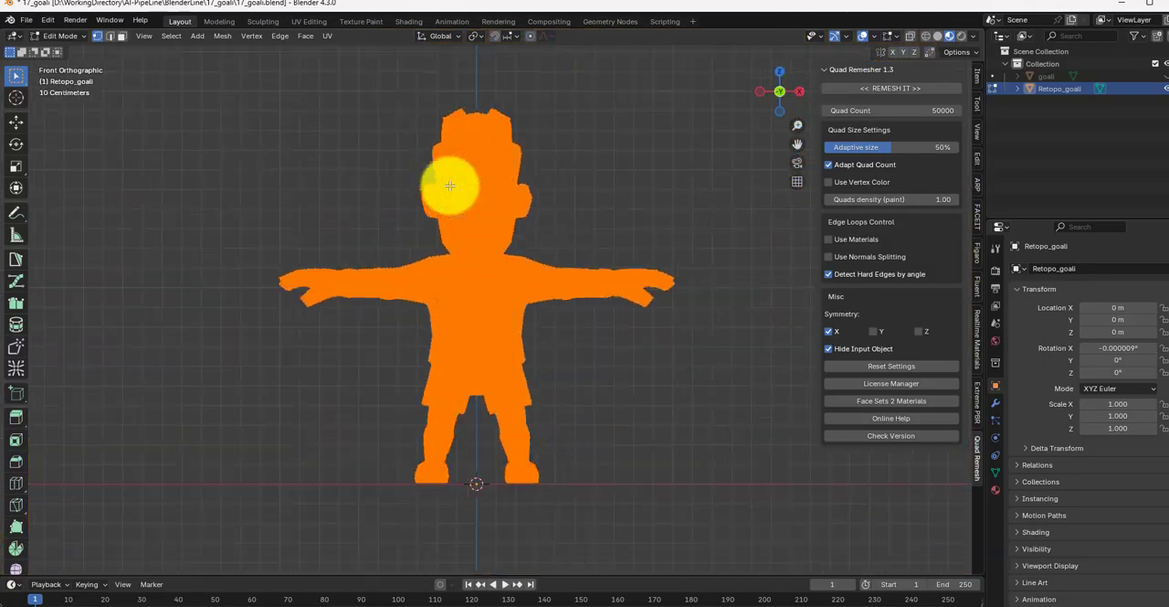
{"action": "scroll", "coordinate": [444, 189], "scroll_direction": "up", "scroll_amount": 2}
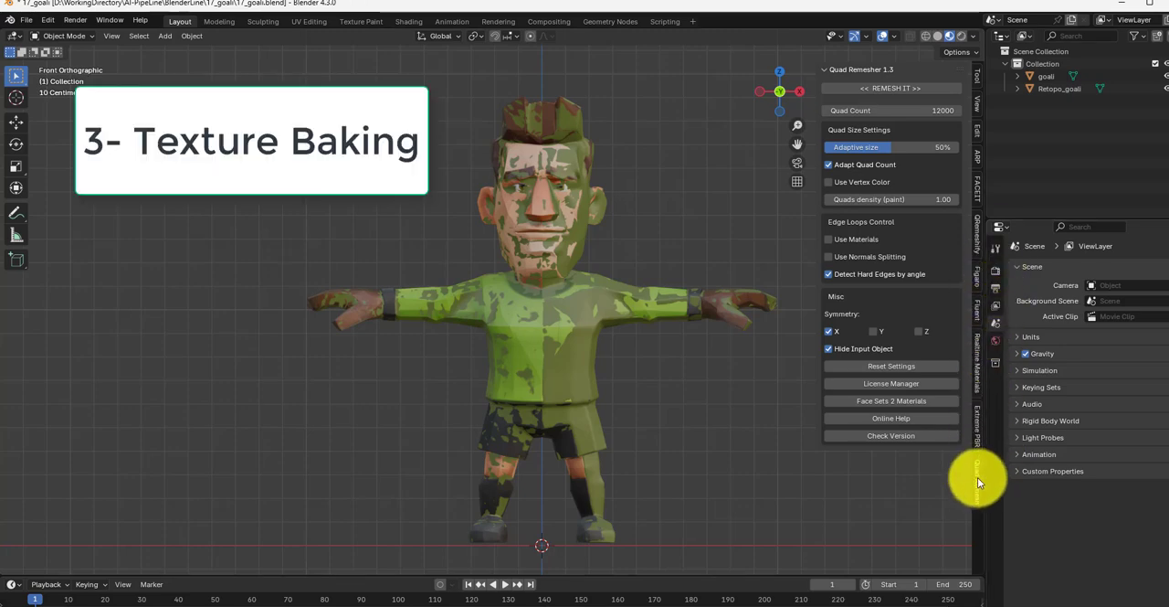
Step: Add goali to the bake objects of SimpleBake in the render properties
{"action": "left_click", "coordinate": [559, 318]}
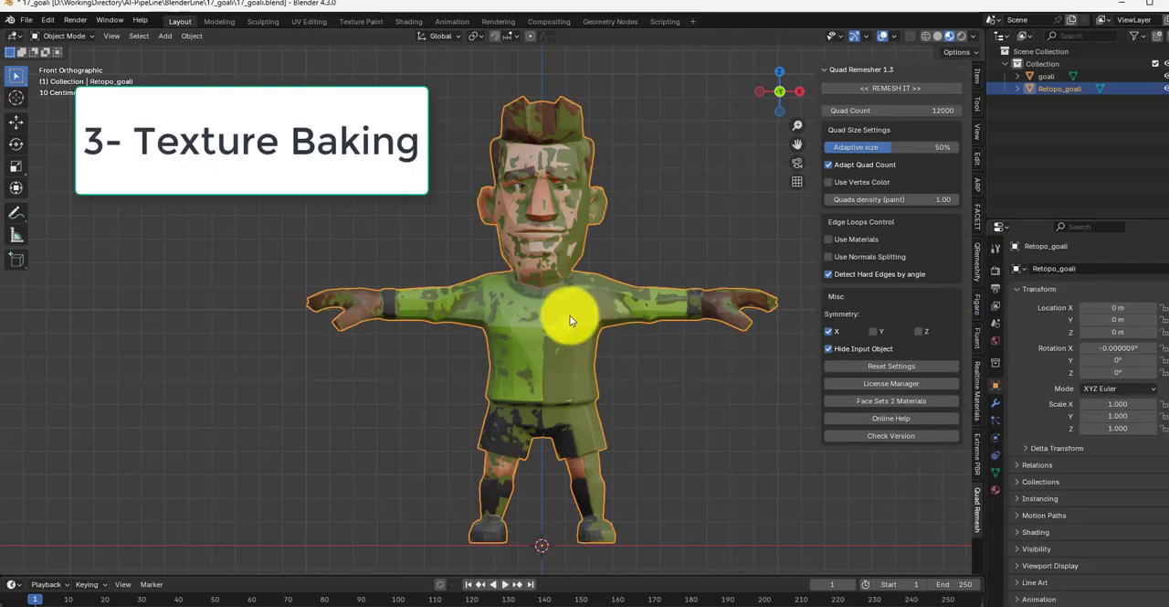
{"action": "left_click", "coordinate": [995, 270]}
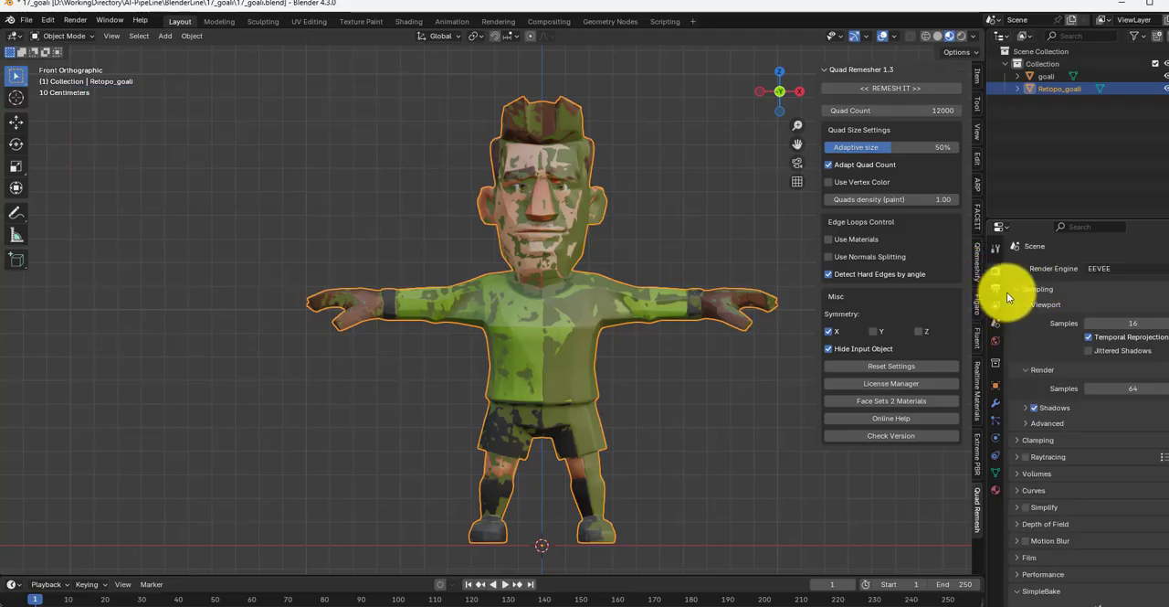
{"action": "scroll", "coordinate": [1048, 325], "scroll_direction": "down", "scroll_amount": 9}
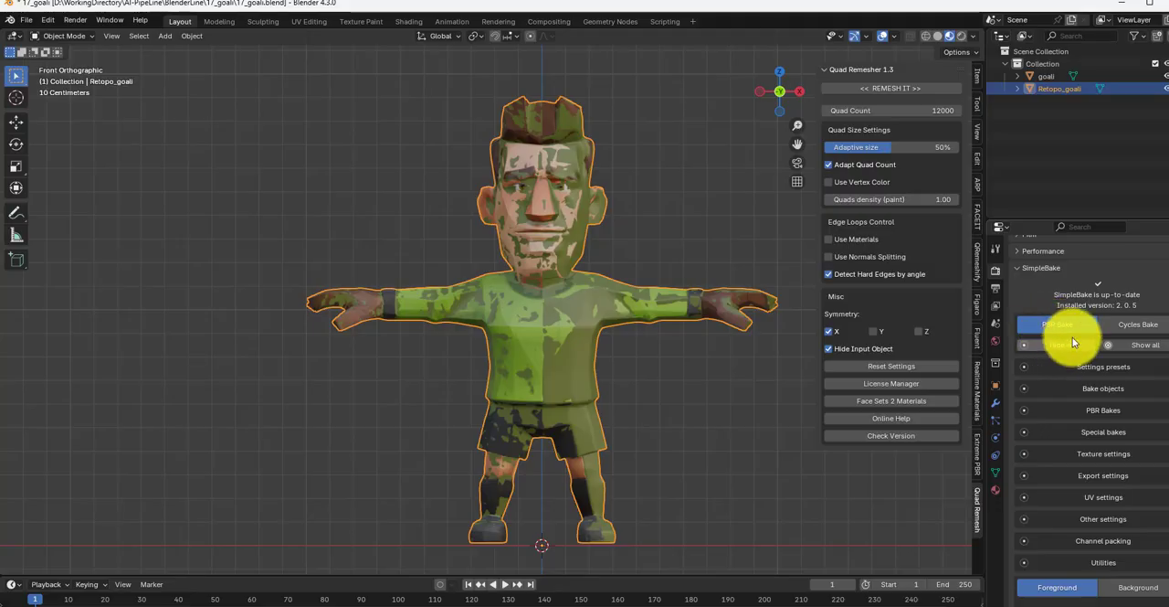
{"action": "scroll", "coordinate": [1077, 329], "scroll_direction": "down", "scroll_amount": 2}
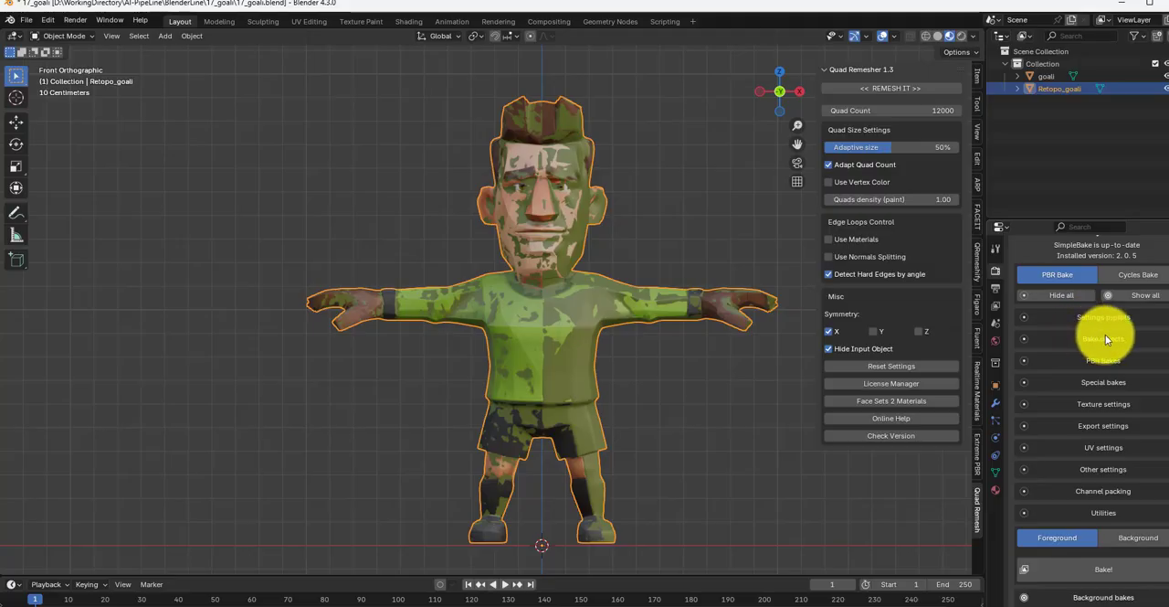
{"action": "scroll", "coordinate": [1128, 344], "scroll_direction": "down", "scroll_amount": 1}
{"action": "left_click", "coordinate": [1095, 315]}
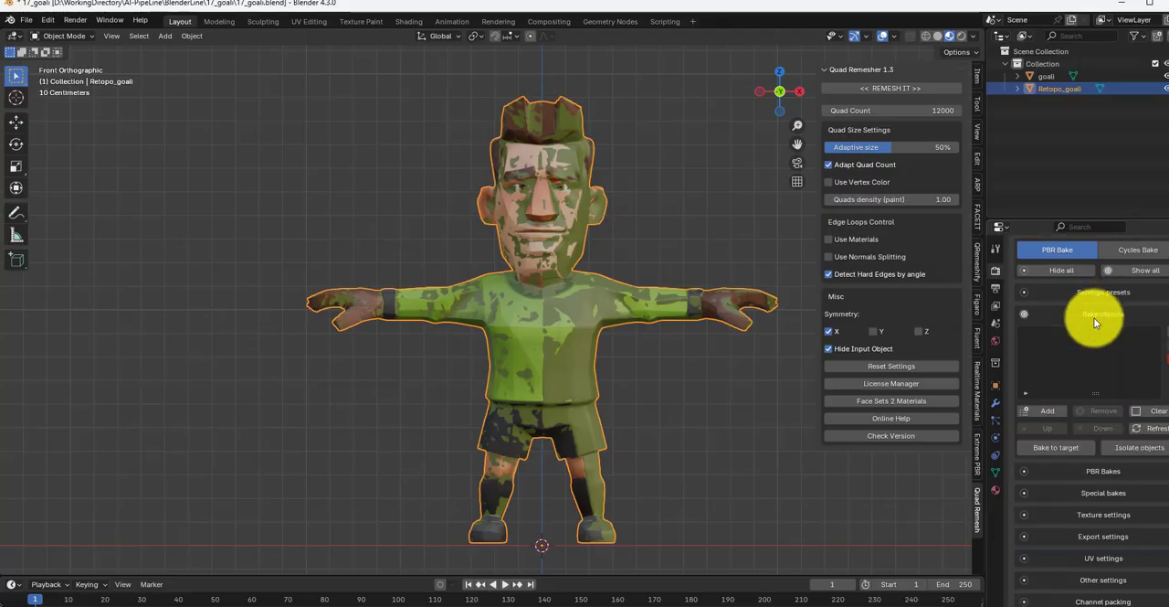
{"action": "left_click", "coordinate": [1047, 76]}
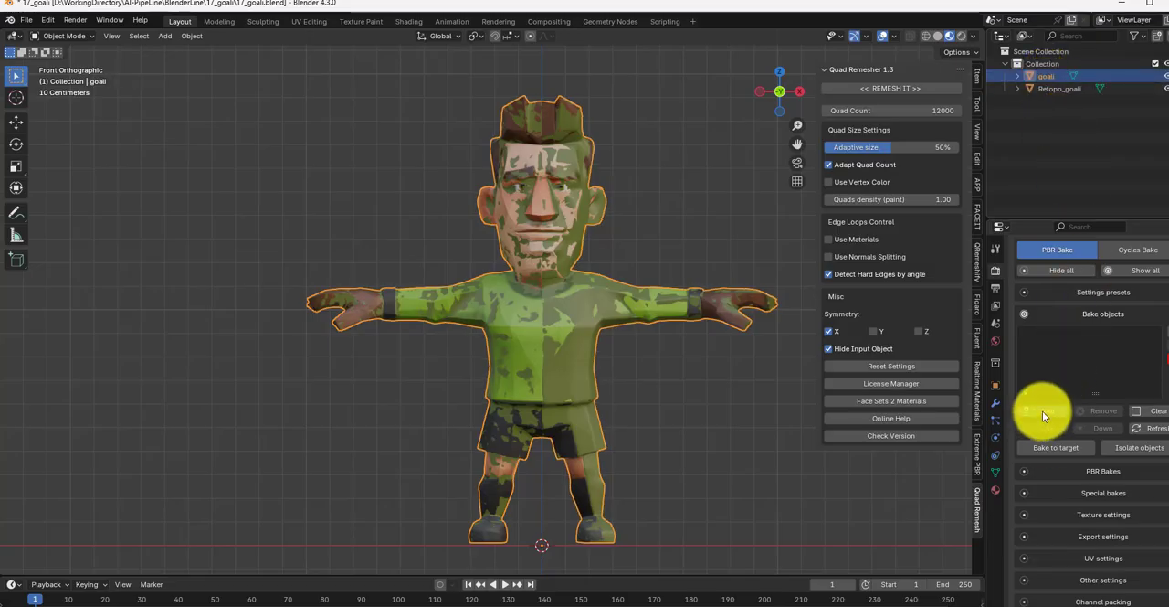
{"action": "left_click", "coordinate": [1042, 410]}
Step: Enable baking to a target in SimpleBake and pick Retopo_goali as the target object
{"action": "scroll", "coordinate": [1060, 384], "scroll_direction": "down", "scroll_amount": 1}
{"action": "left_click", "coordinate": [1062, 423]}
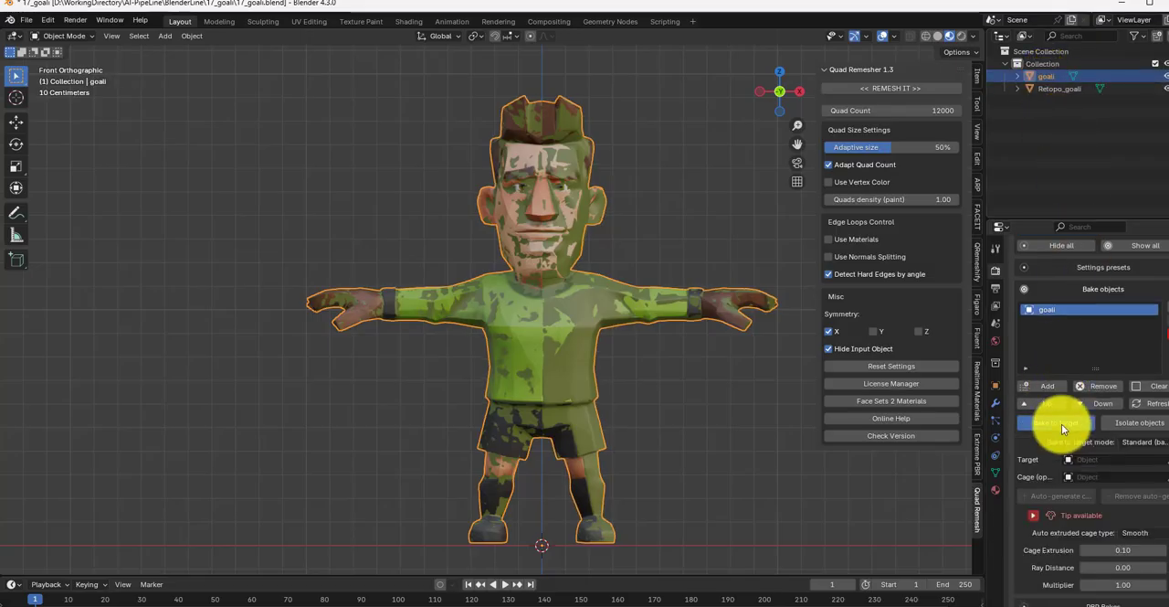
{"action": "scroll", "coordinate": [1071, 426], "scroll_direction": "down", "scroll_amount": 1}
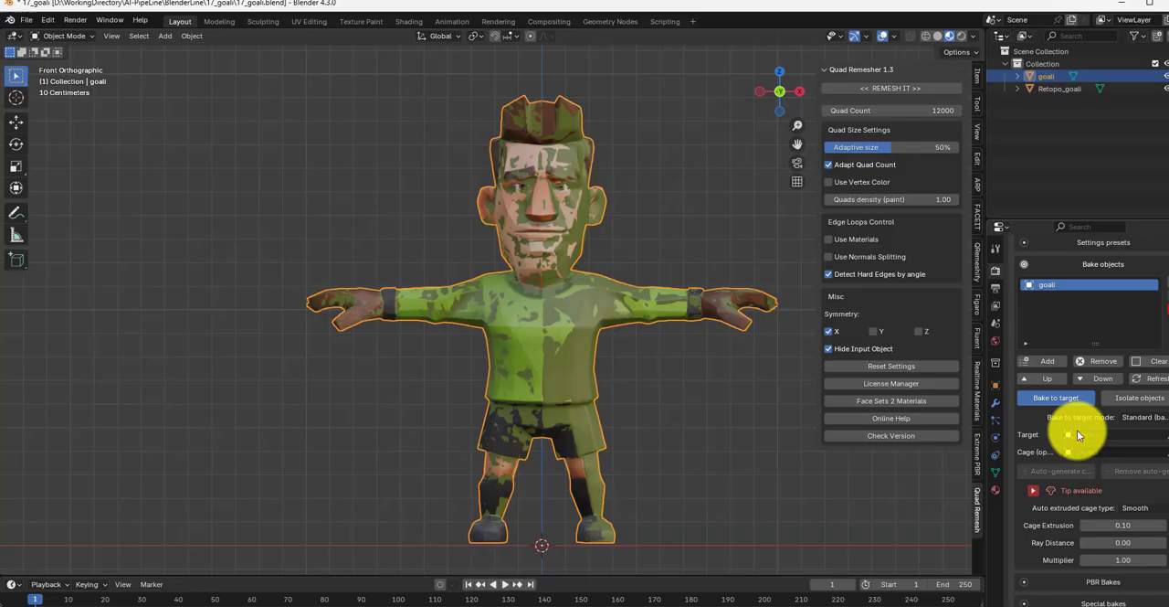
{"action": "left_click", "coordinate": [1160, 434]}
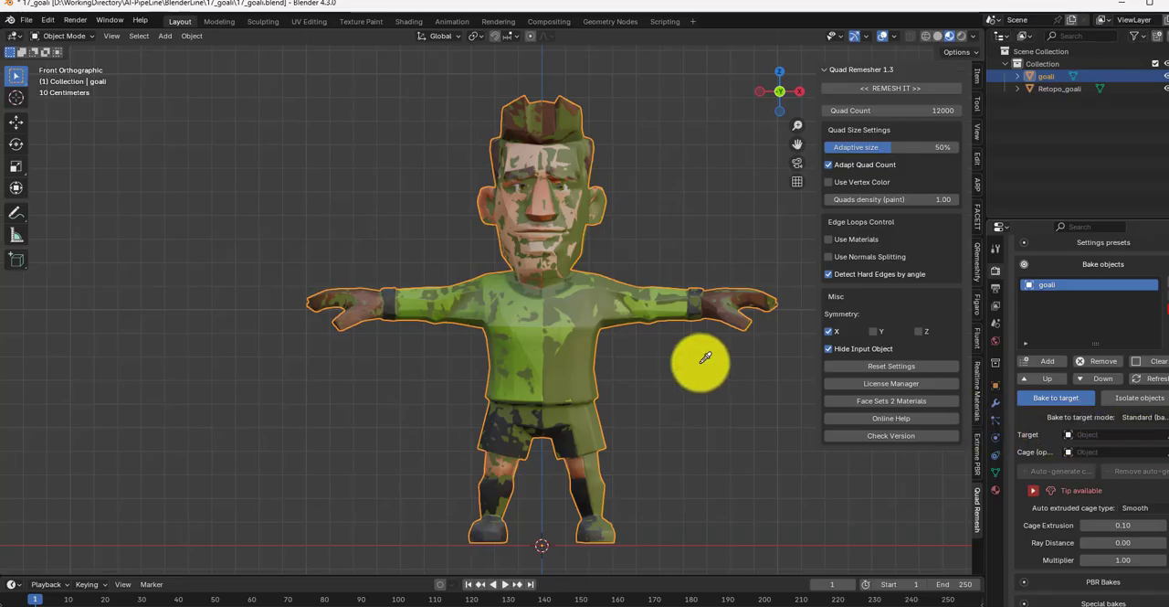
{"action": "left_click", "coordinate": [583, 342]}
{"action": "scroll", "coordinate": [1126, 387], "scroll_direction": "down", "scroll_amount": 8}
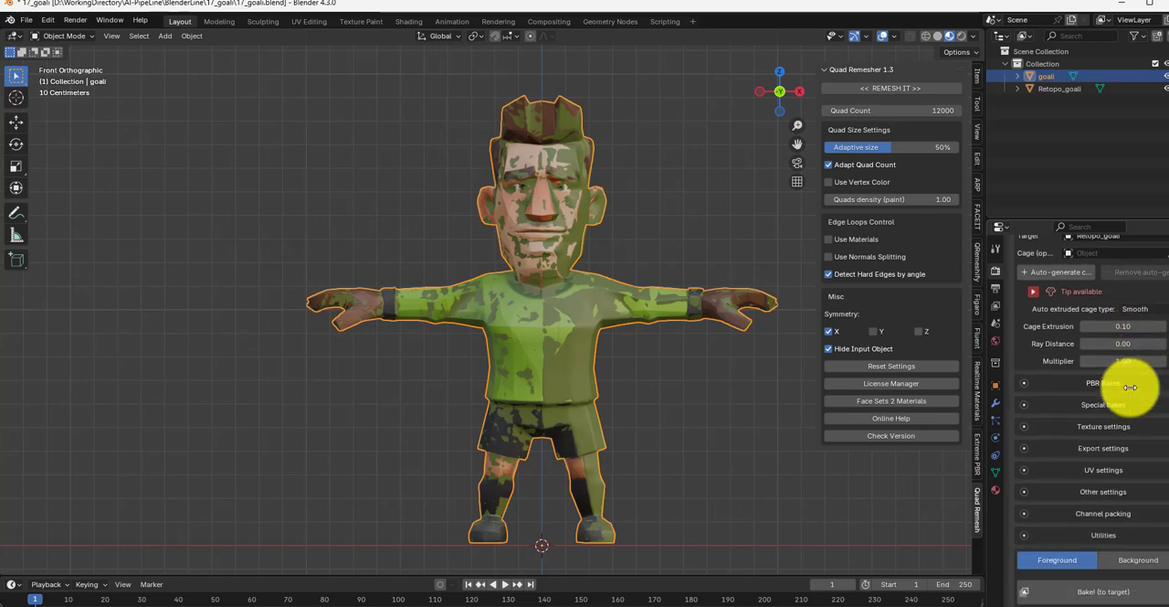
Step: Enable new UVs with Smart UV Project in the SimpleBake UV settings
{"action": "left_click", "coordinate": [1100, 469]}
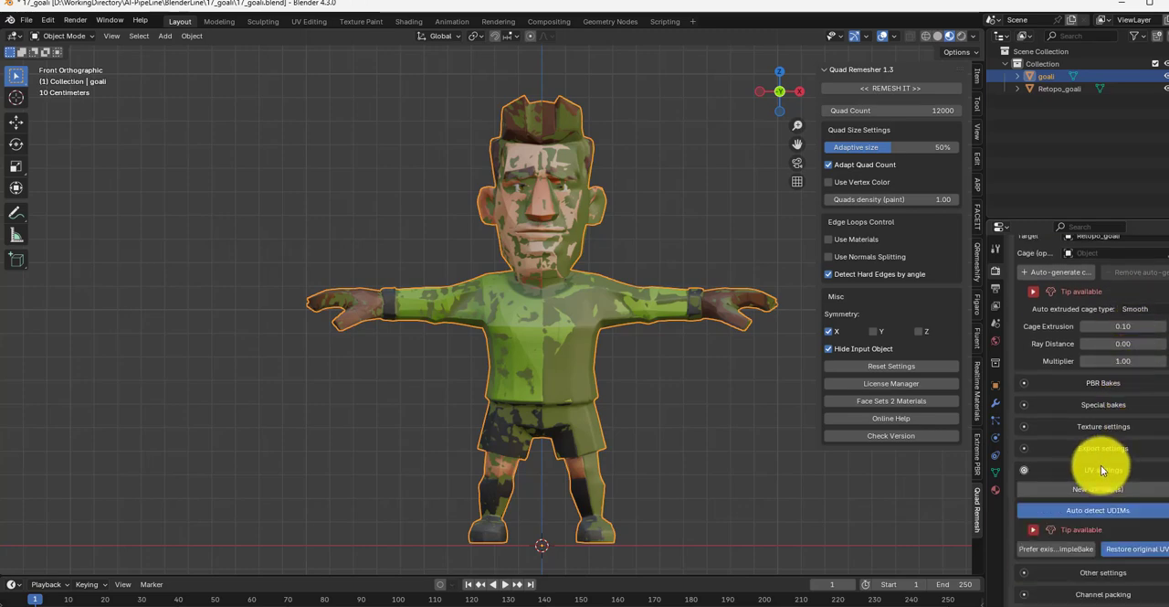
{"action": "scroll", "coordinate": [1102, 470], "scroll_direction": "down", "scroll_amount": 1}
{"action": "left_click", "coordinate": [1106, 466]}
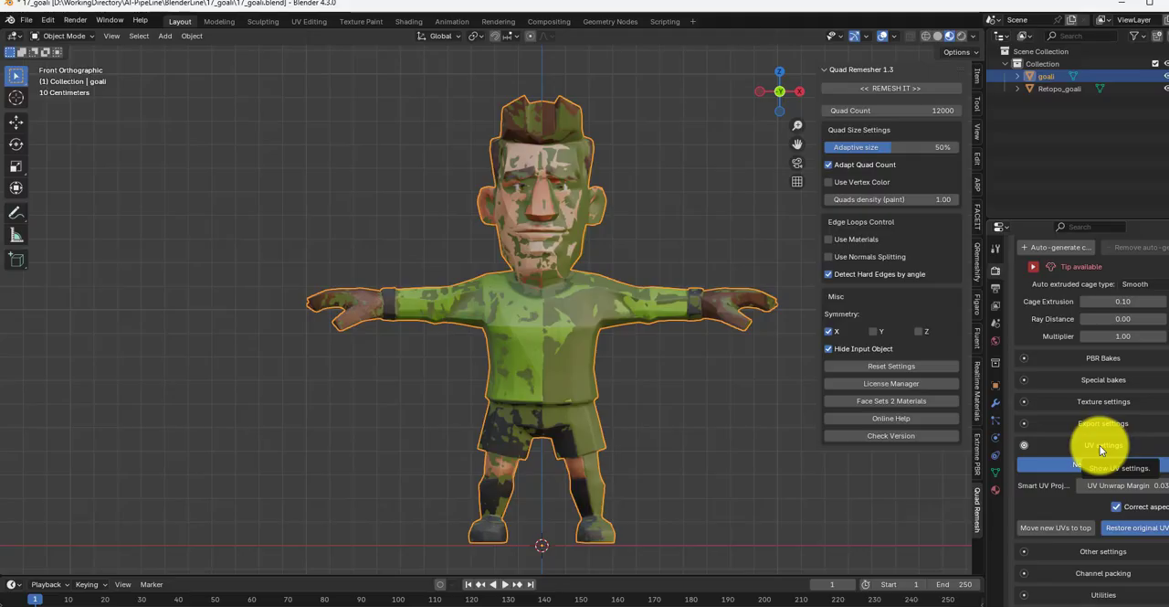
{"action": "left_click", "coordinate": [1100, 444]}
Step: Run the foreground PBR bake from goali to Retopo_goali and close the completion dialog
{"action": "scroll", "coordinate": [1110, 445], "scroll_direction": "down", "scroll_amount": 2}
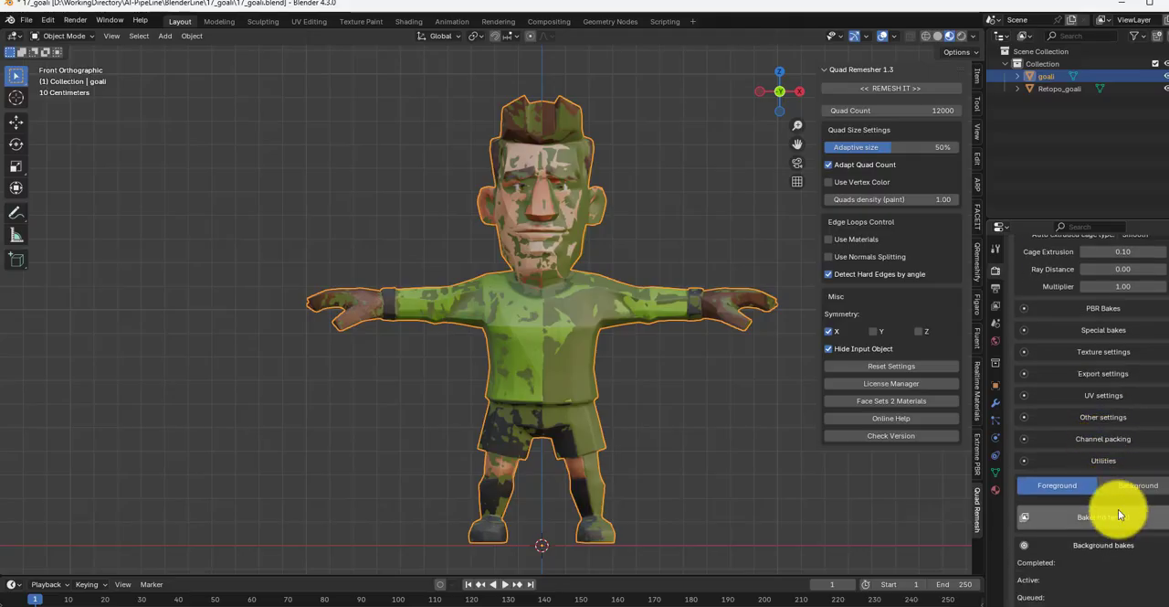
{"action": "left_click", "coordinate": [1098, 518]}
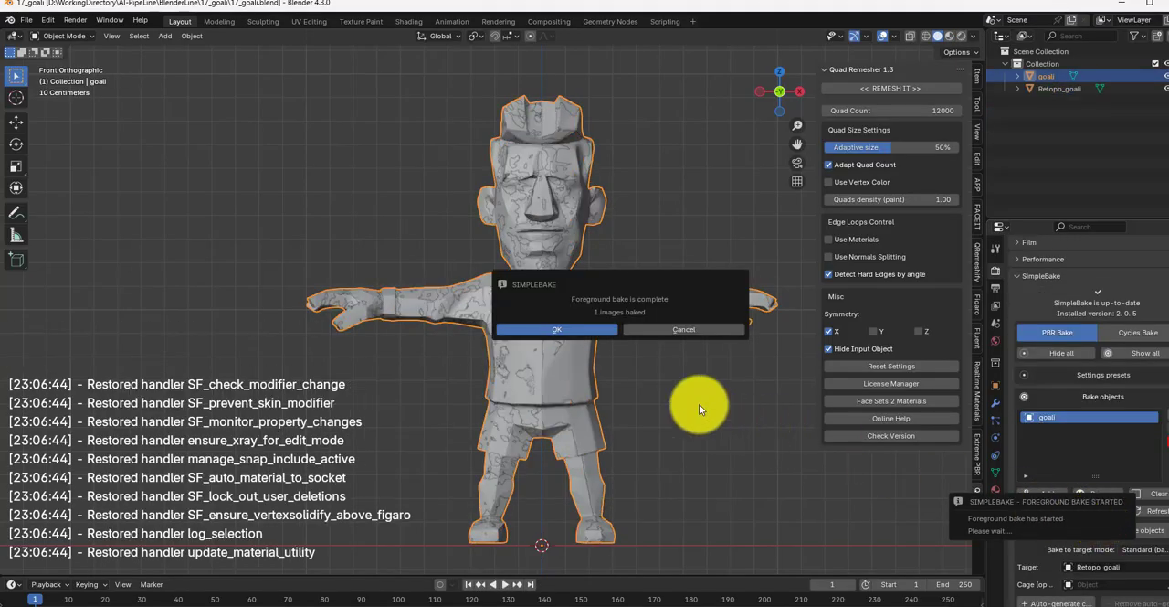
{"action": "left_click", "coordinate": [580, 327]}
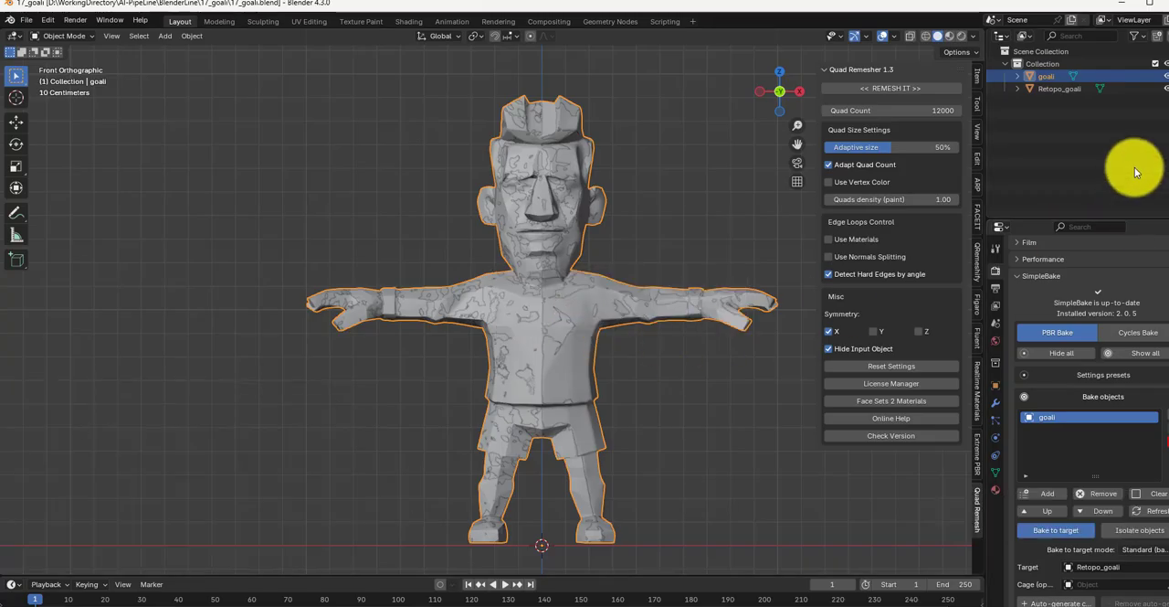
Step: Hide goali so that only Retopo_goali shows, and switch the viewport to Material Preview shading
{"action": "left_click", "coordinate": [1162, 76]}
{"action": "left_click", "coordinate": [1161, 89]}
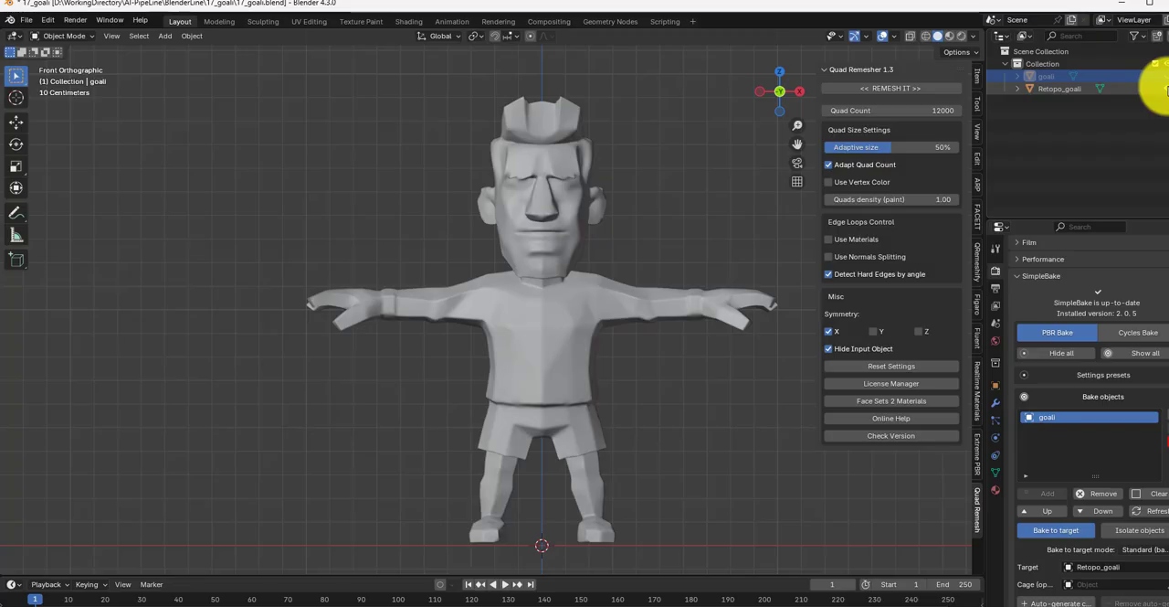
{"action": "left_click", "coordinate": [950, 36]}
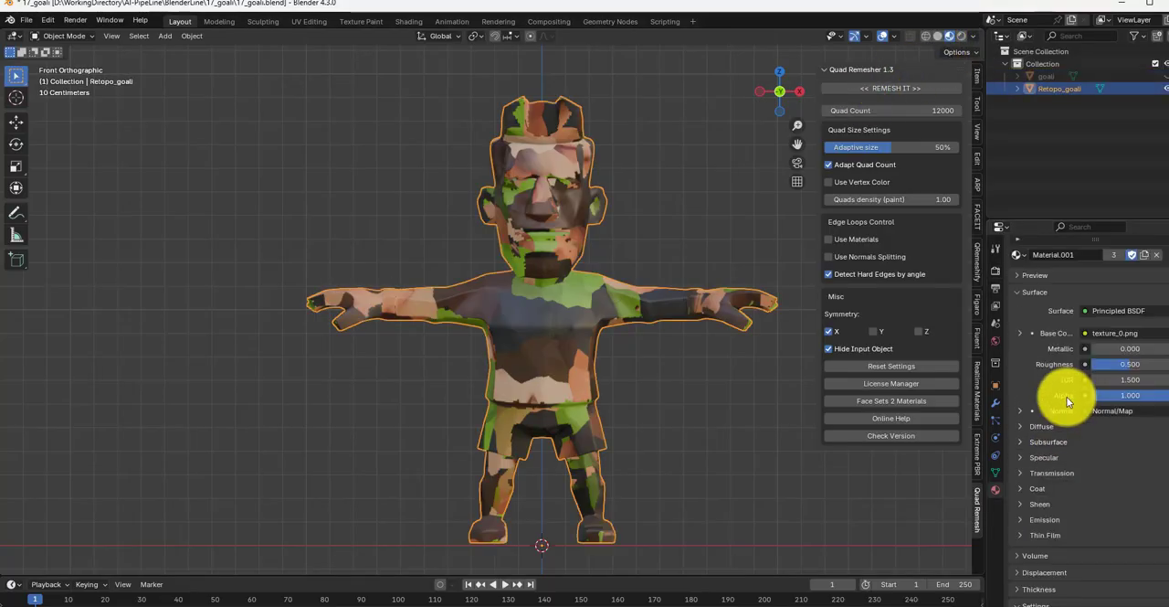
Step: Unlink Material.001 from Retopo_goali
{"action": "left_click", "coordinate": [1067, 396]}
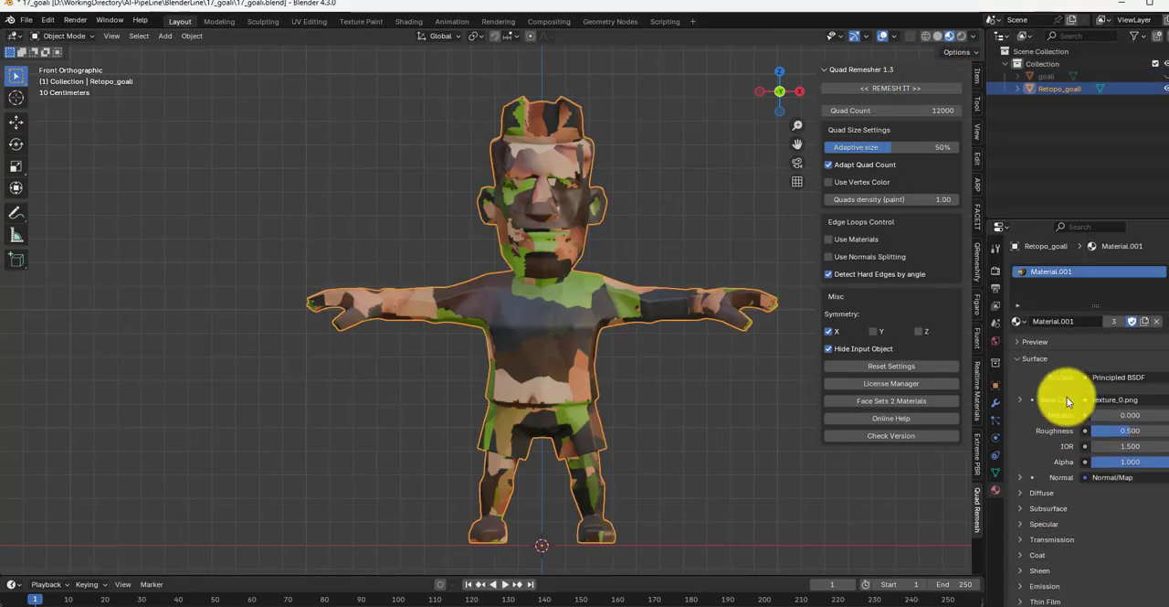
{"action": "left_click", "coordinate": [1157, 322]}
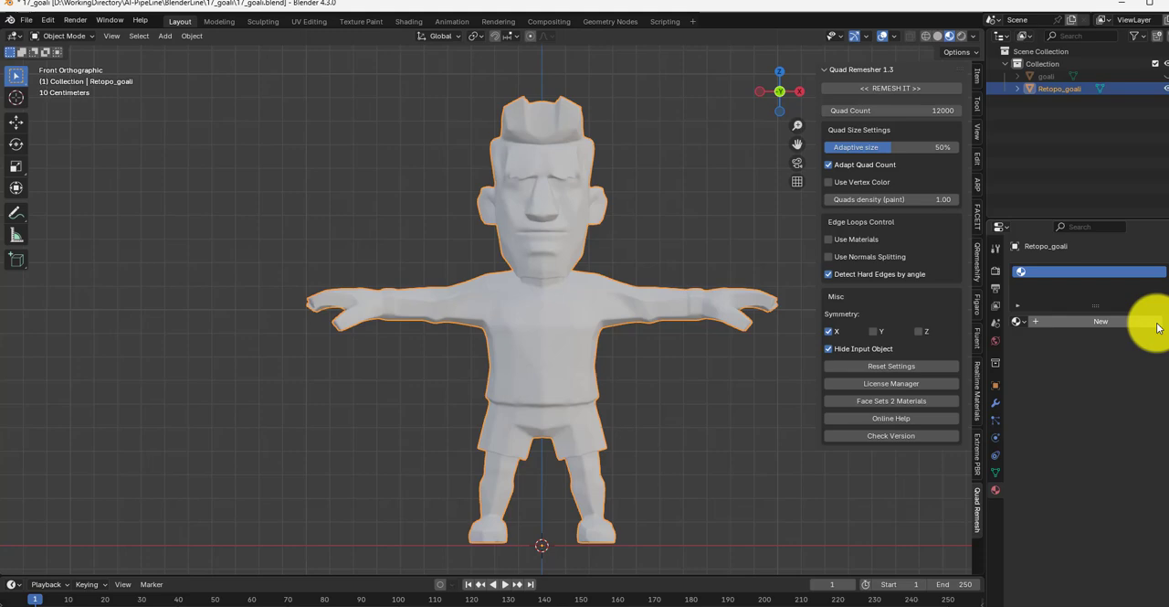
Step: Compare the textured goali with the untextured Retopo_goali by toggling their visibility, leaving goali hidden
{"action": "left_click", "coordinate": [1167, 78]}
{"action": "left_click", "coordinate": [1166, 89]}
{"action": "left_click", "coordinate": [1166, 88]}
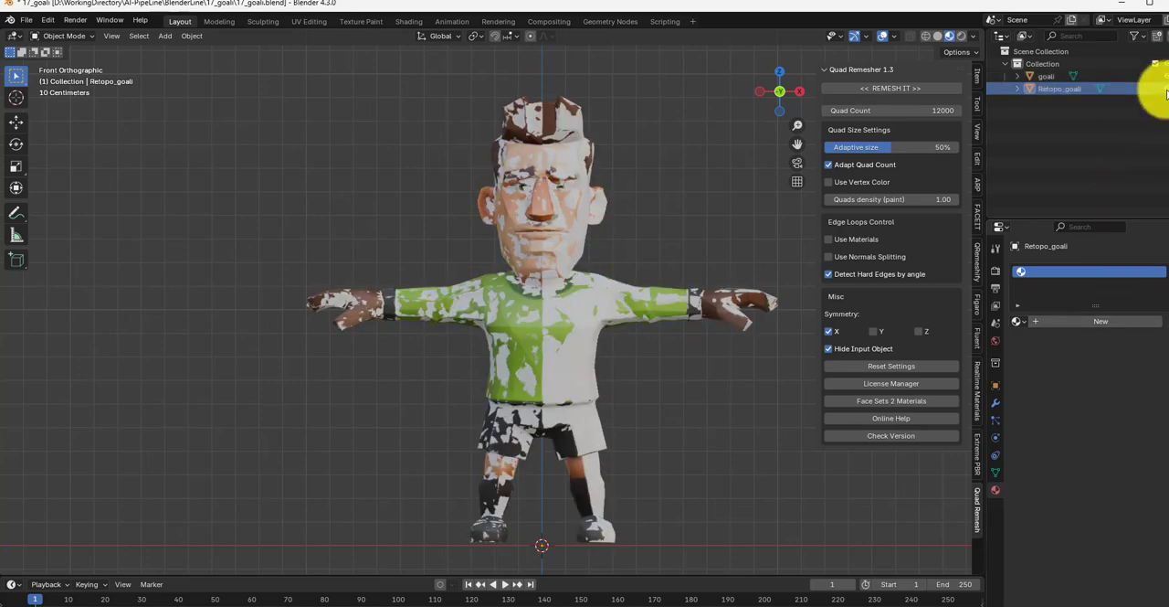
{"action": "left_click", "coordinate": [1167, 77]}
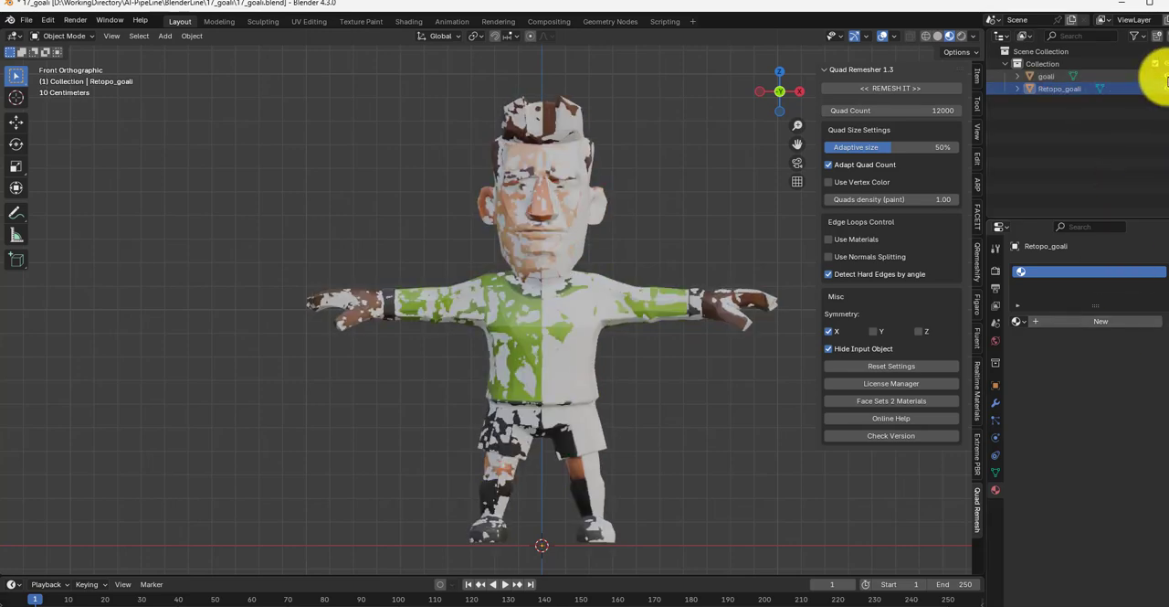
{"action": "left_click", "coordinate": [1167, 77]}
{"action": "left_click", "coordinate": [1166, 77]}
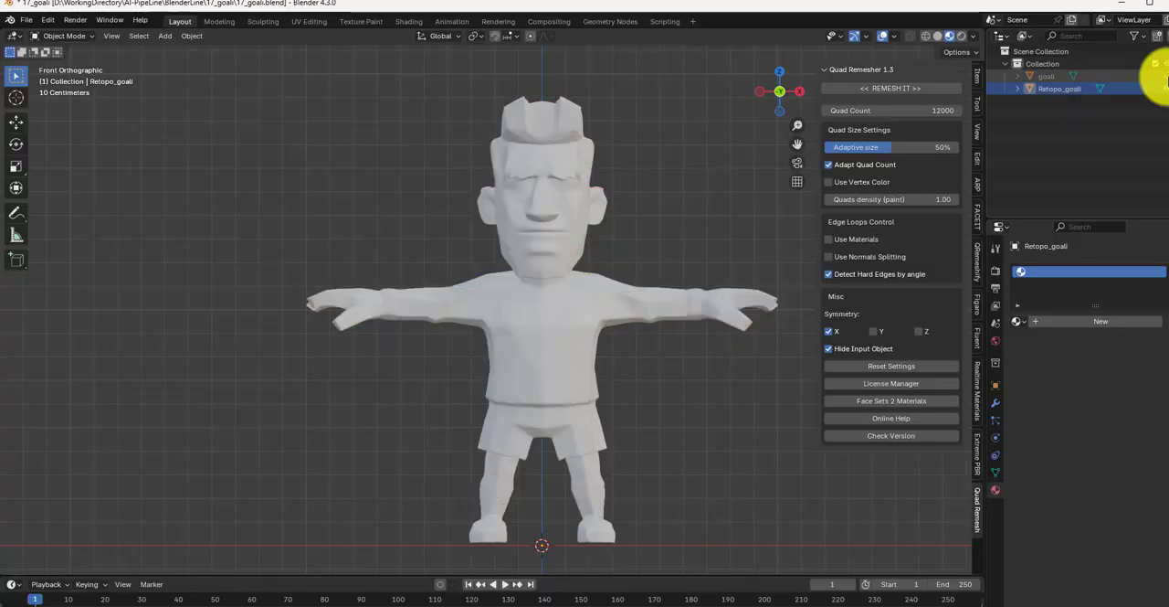
Step: Create a new material on Retopo_goali
{"action": "left_click", "coordinate": [1041, 323]}
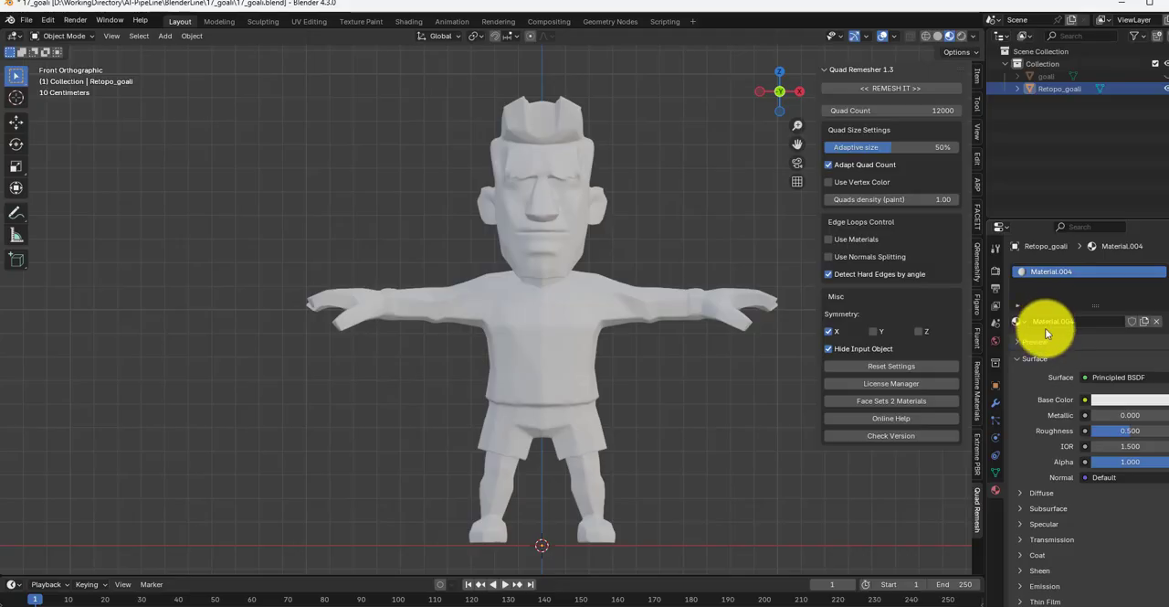
Step: Open the Shading workspace and show Retopo_goali from the front alongside its Material.004 nodes
{"action": "left_click", "coordinate": [409, 21]}
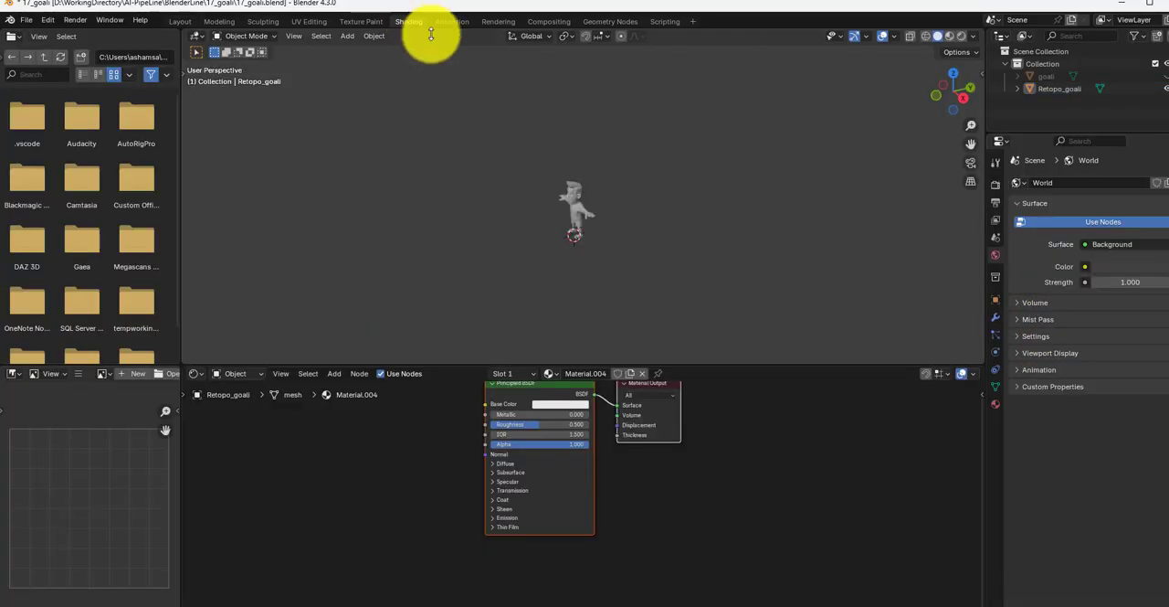
{"action": "scroll", "coordinate": [649, 288], "scroll_direction": "up", "scroll_amount": 3}
{"action": "left_click", "coordinate": [533, 190]}
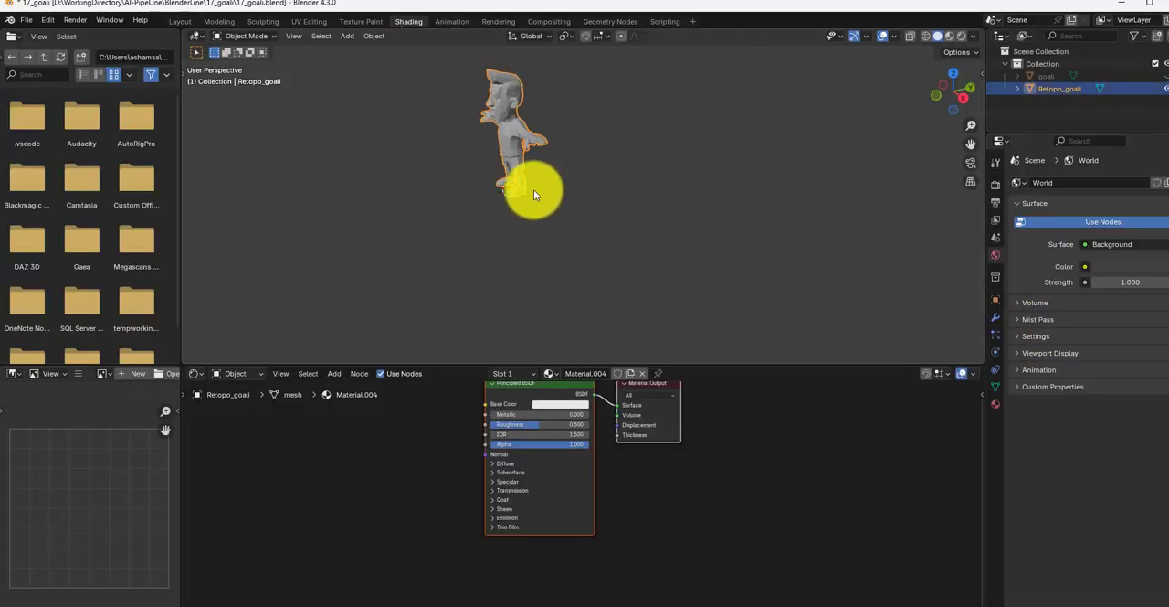
{"action": "key", "text": "KP_1"}
{"action": "middle_click_drag", "start_coordinate": [528, 172], "coordinate": [580, 238], "text": "shift"}
{"action": "scroll", "coordinate": [581, 238], "scroll_direction": "up", "scroll_amount": 2}
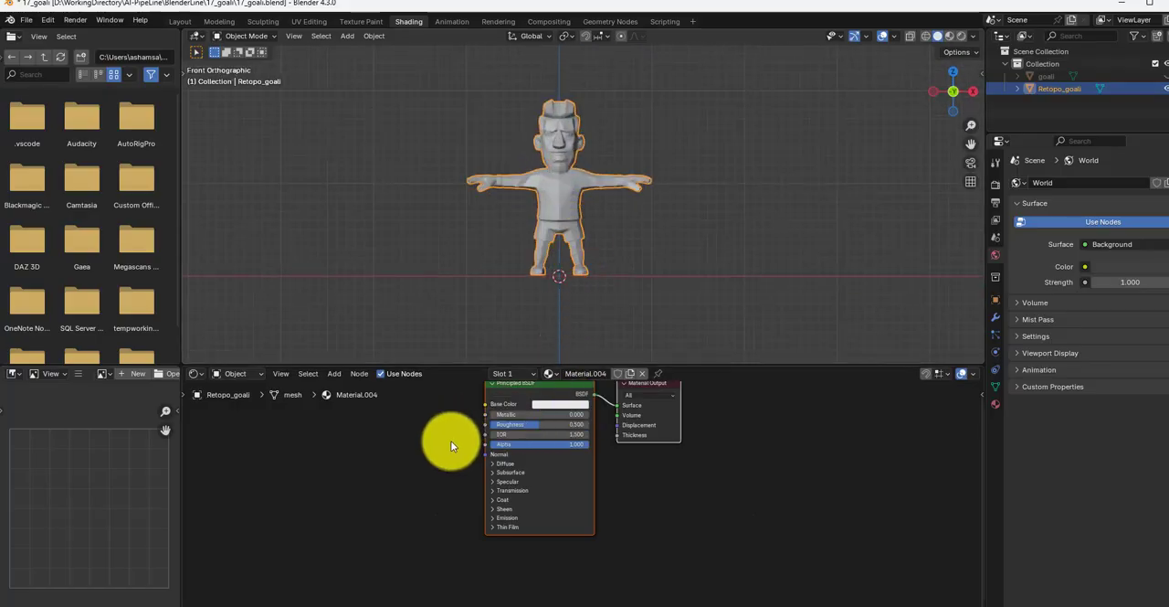
{"action": "left_click_drag", "start_coordinate": [510, 386], "coordinate": [590, 412]}
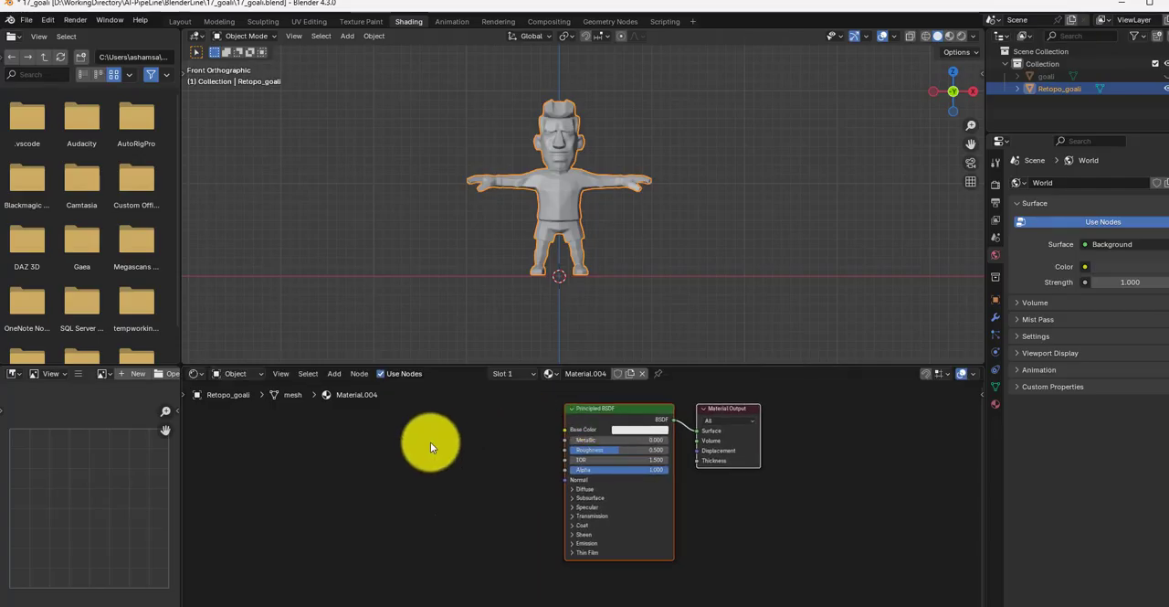
Step: Add an Image Texture node to Material.004 beside the Principled BSDF node
{"action": "left_click", "coordinate": [429, 443]}
{"action": "key", "text": "shift+a"}
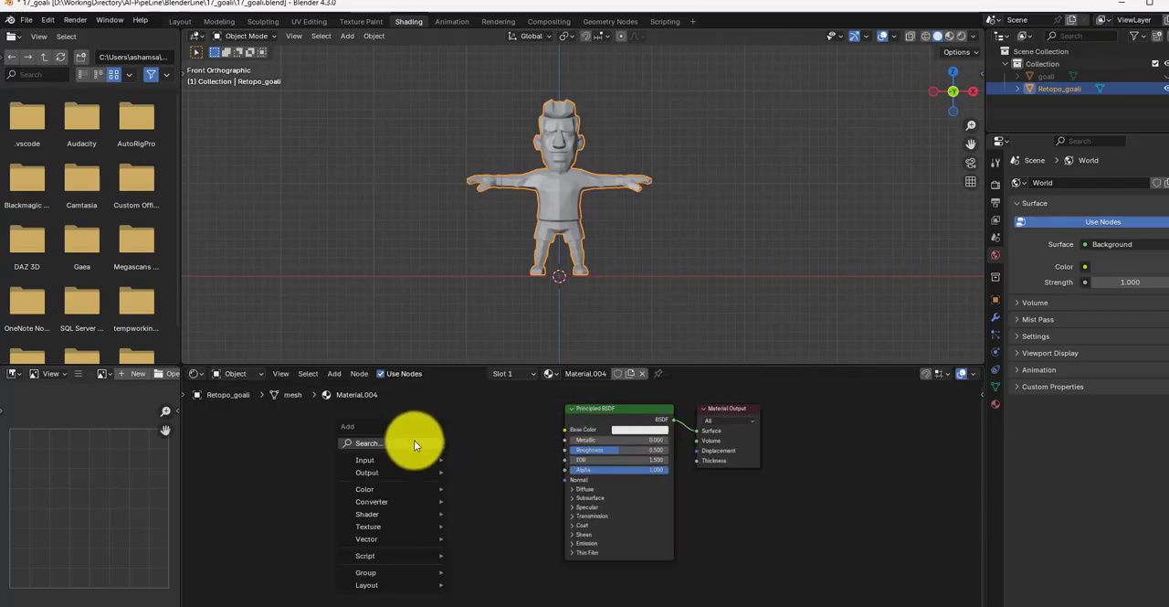
{"action": "left_click", "coordinate": [413, 443]}
{"action": "type", "text": "tex"}
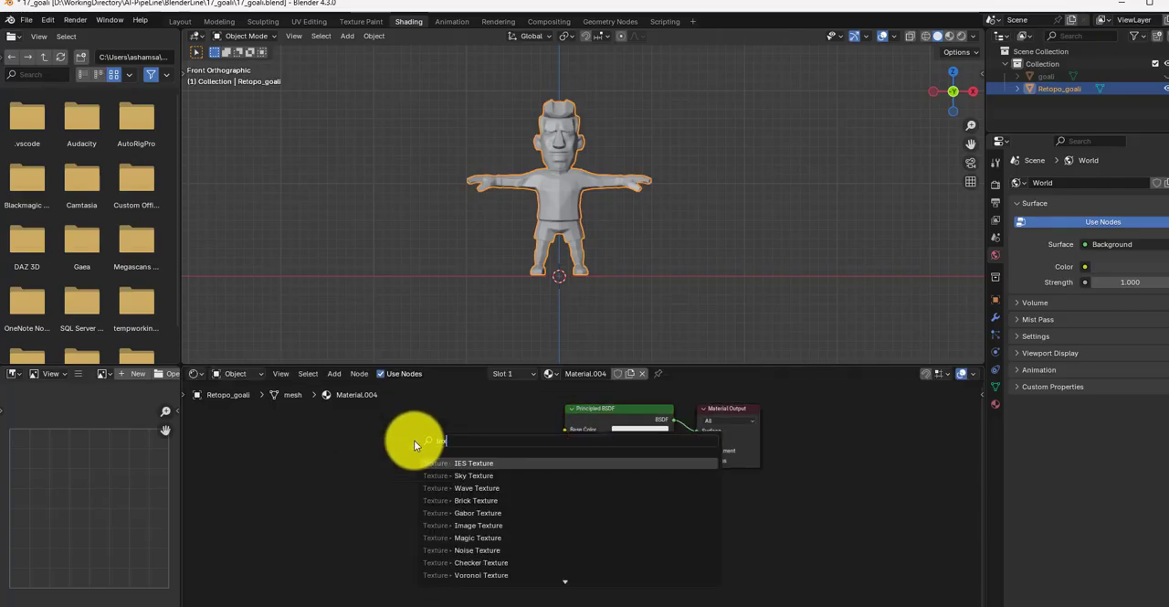
{"action": "type", "text": "t"}
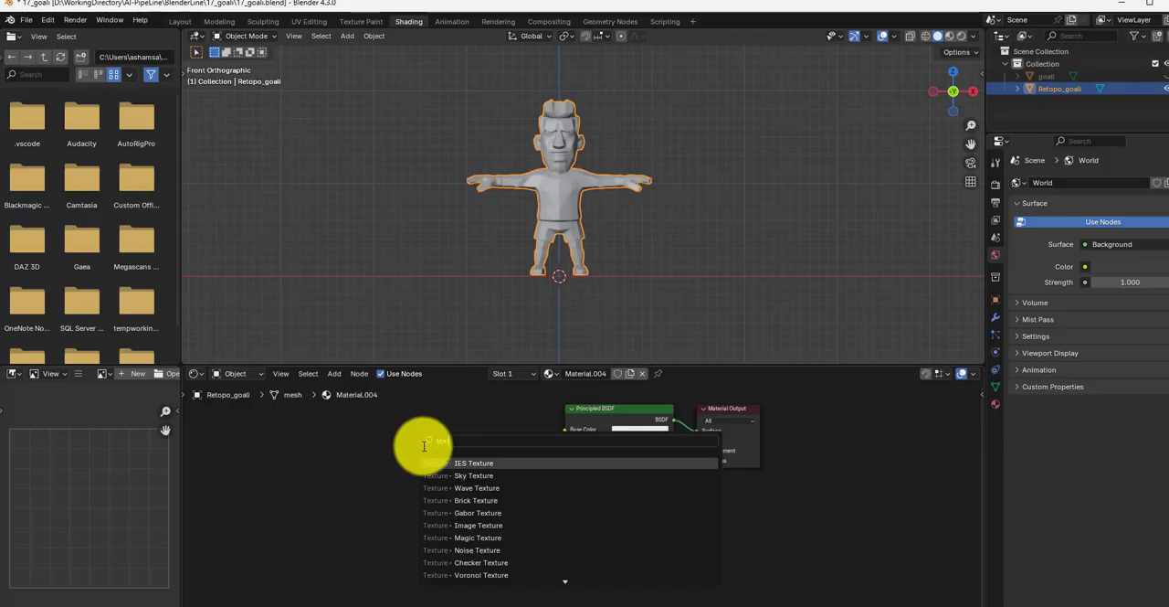
{"action": "left_click", "coordinate": [510, 524]}
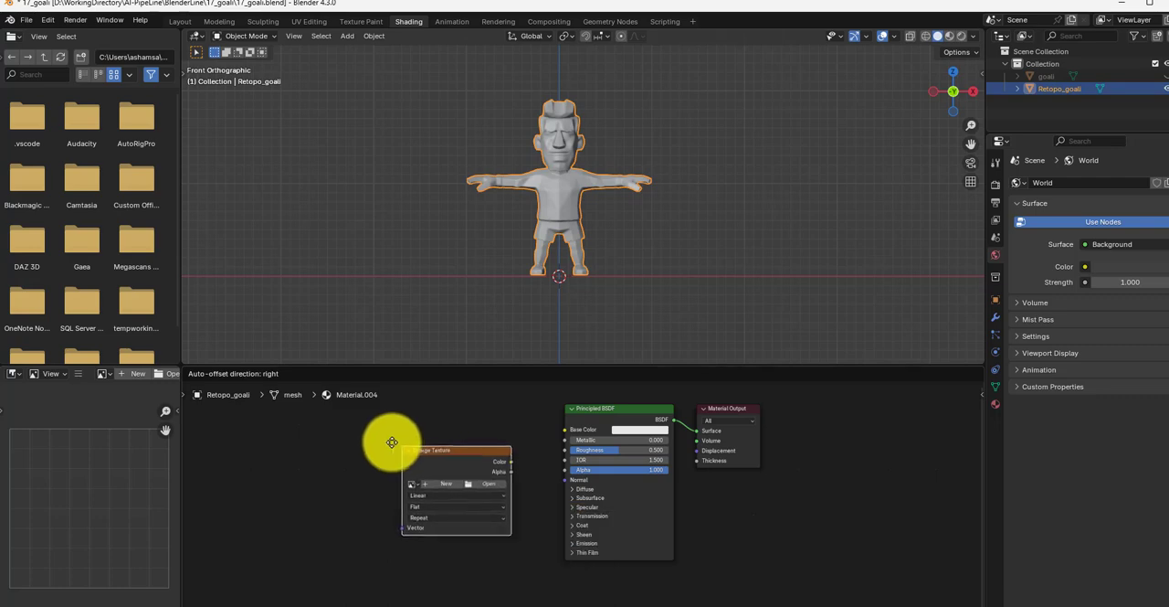
{"action": "left_click", "coordinate": [428, 461]}
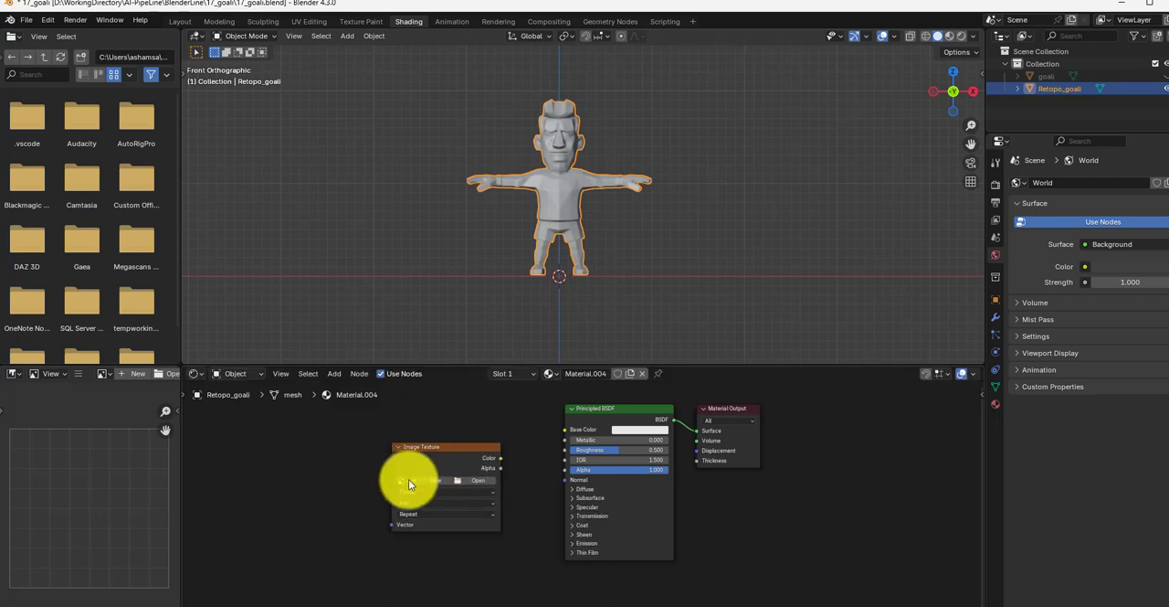
Step: Assign the Retopo_goali_Bake1_PBR StoA_Diffuse image to the texture node and connect its Color output to Base Color
{"action": "left_click", "coordinate": [403, 480]}
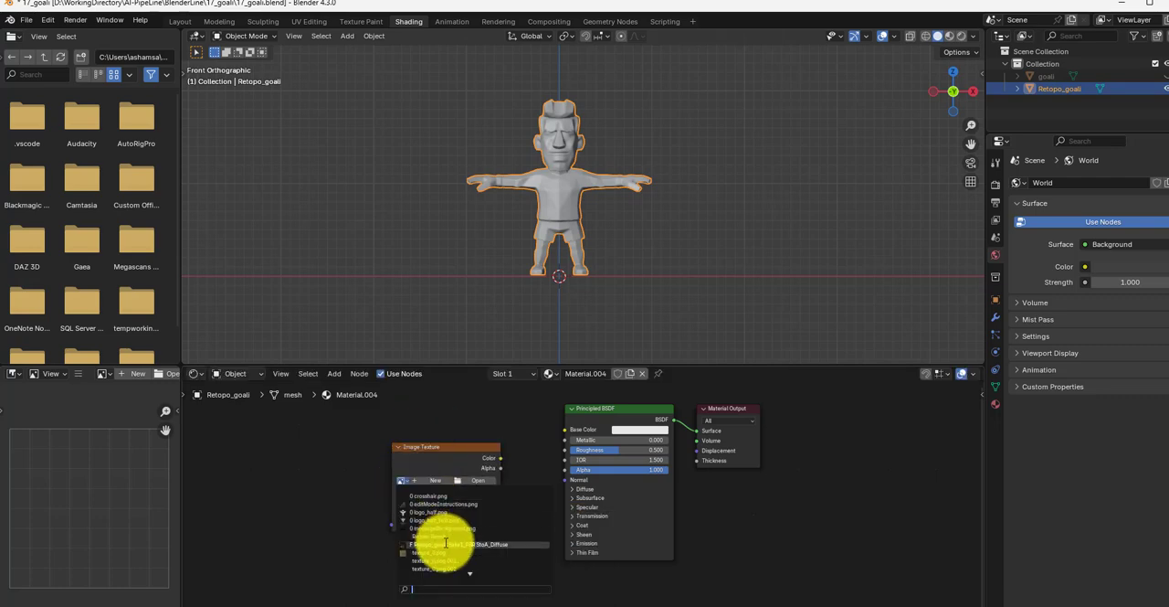
{"action": "left_click", "coordinate": [445, 542]}
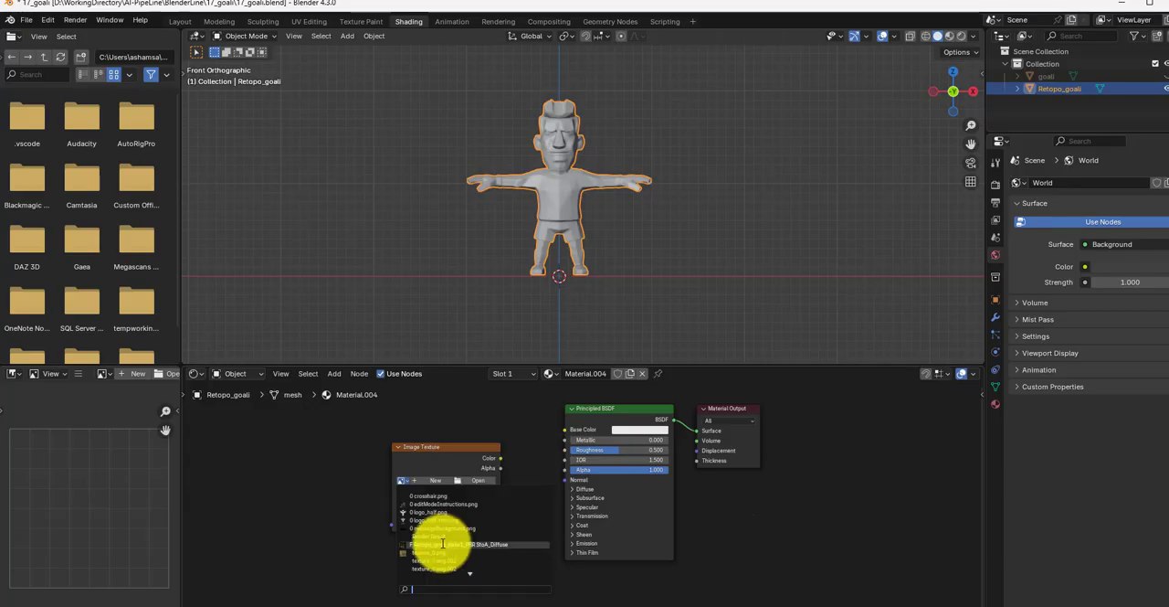
{"action": "left_click_drag", "start_coordinate": [449, 445], "coordinate": [410, 443]}
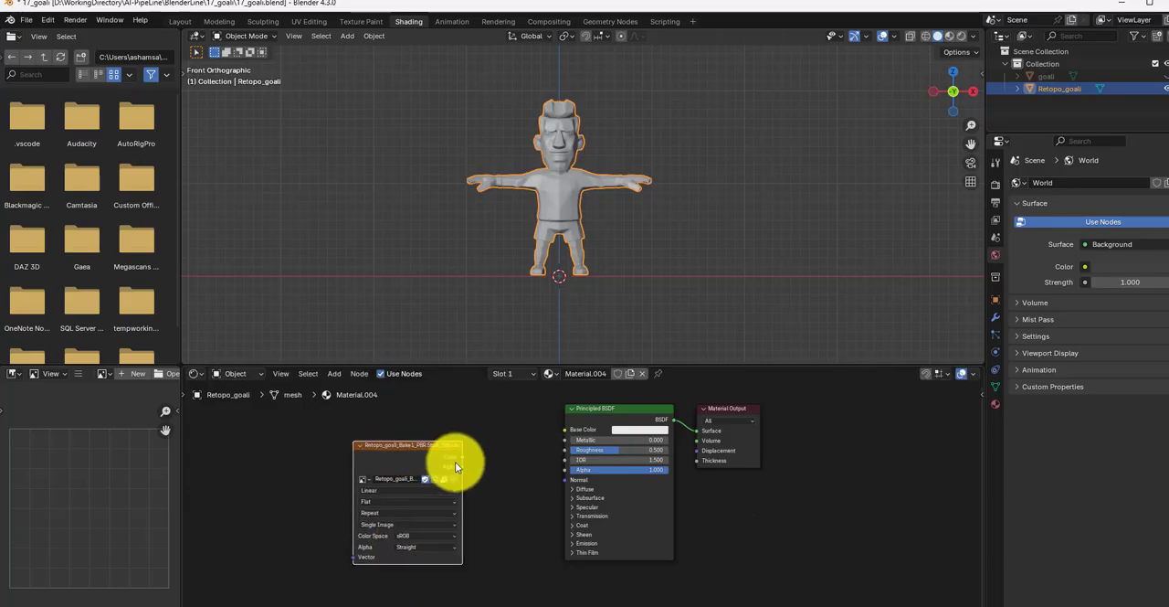
{"action": "left_click_drag", "start_coordinate": [574, 428], "coordinate": [570, 428]}
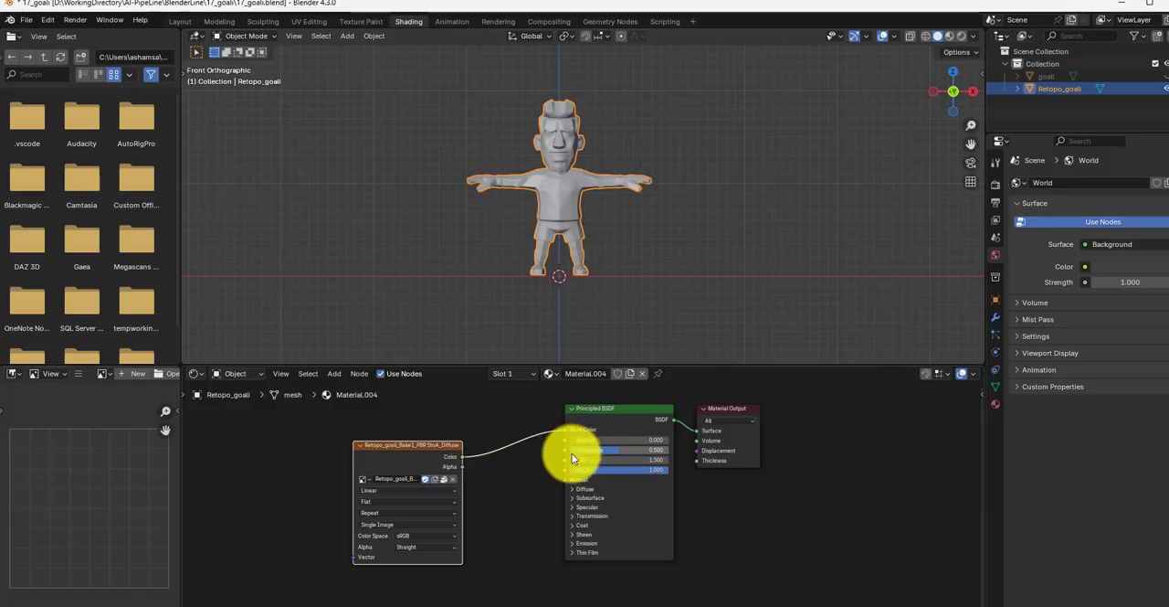
Step: Switch the viewport to Material Preview shading and examine the baked texture on Retopo_goali's face and upper body
{"action": "left_click", "coordinate": [950, 36]}
{"action": "scroll", "coordinate": [605, 166], "scroll_direction": "up", "scroll_amount": 5}
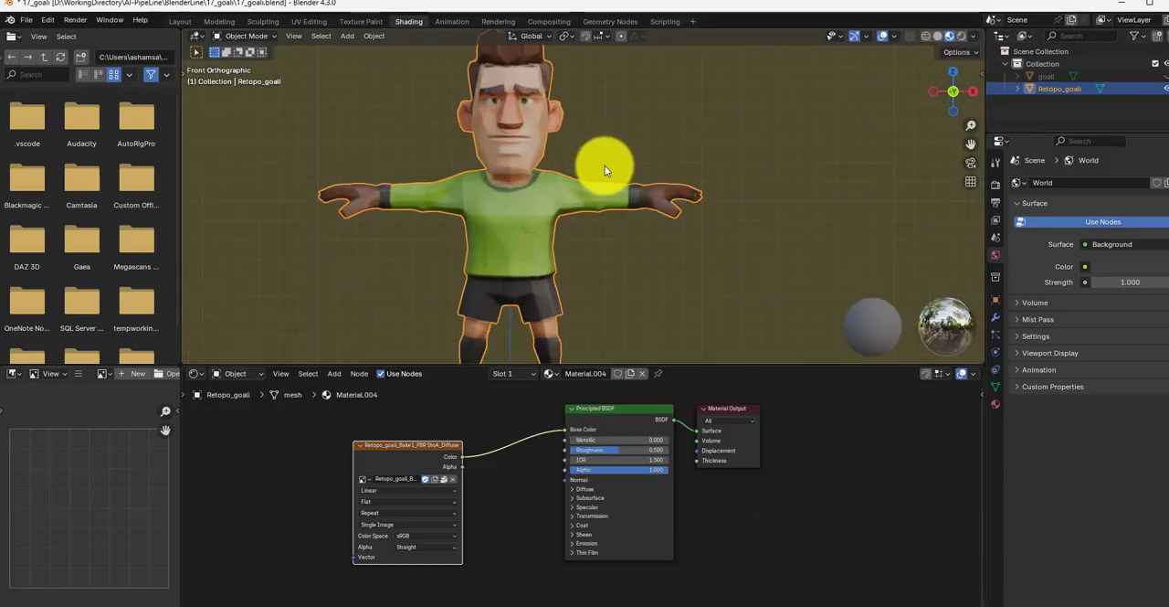
{"action": "scroll", "coordinate": [616, 216], "scroll_direction": "up", "scroll_amount": 3}
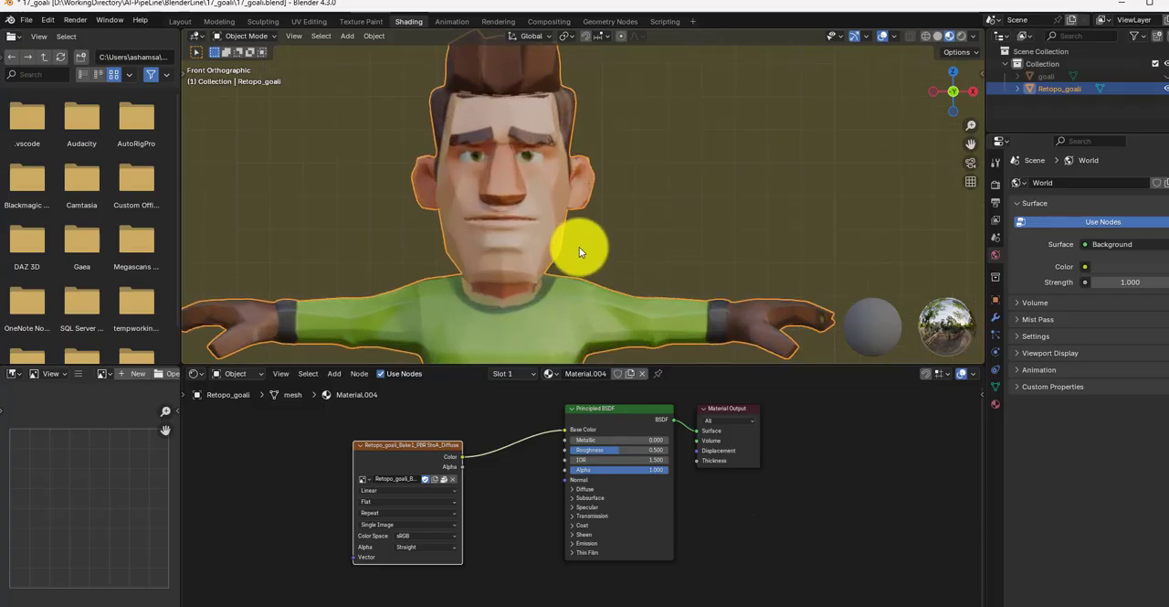
{"action": "scroll", "coordinate": [594, 251], "scroll_direction": "up", "scroll_amount": 1}
{"action": "middle_click_drag", "start_coordinate": [598, 255], "coordinate": [636, 263], "text": "shift"}
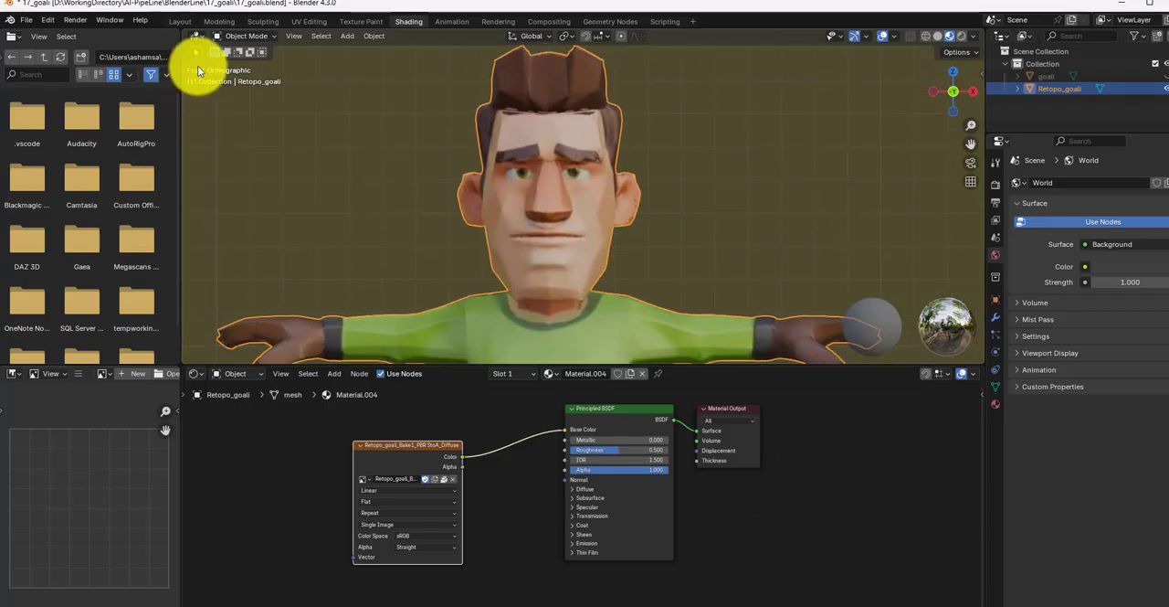
Step: Return to the Layout workspace and compare goali with the textured Retopo_goali by toggling their visibility, leaving goali hidden
{"action": "left_click", "coordinate": [179, 22]}
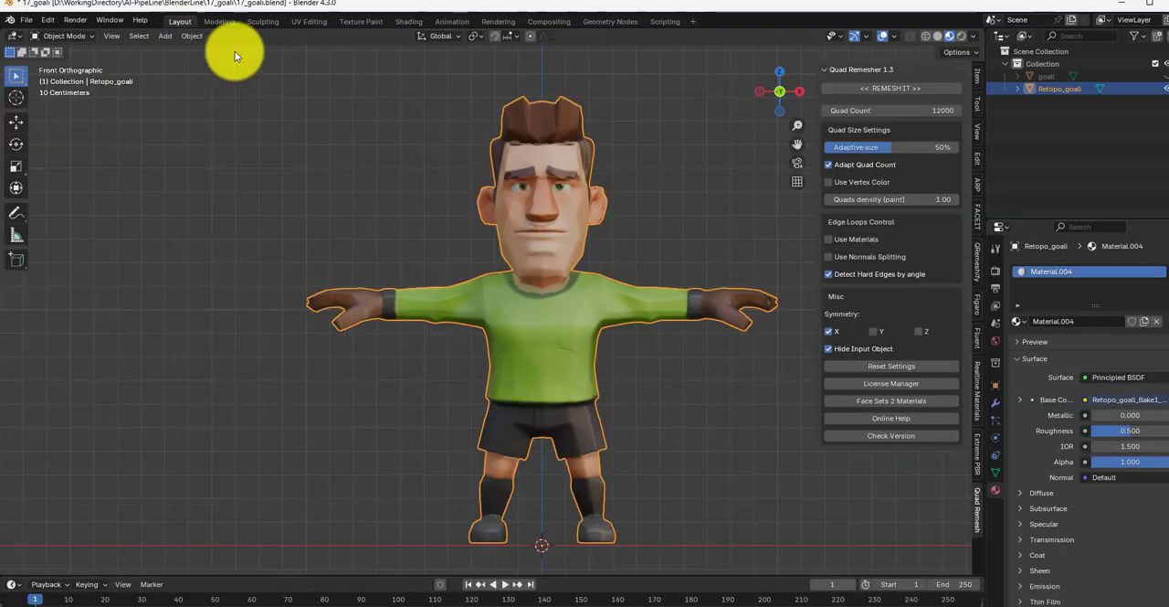
{"action": "key", "text": "KP_Decimal"}
{"action": "left_click", "coordinate": [1167, 77]}
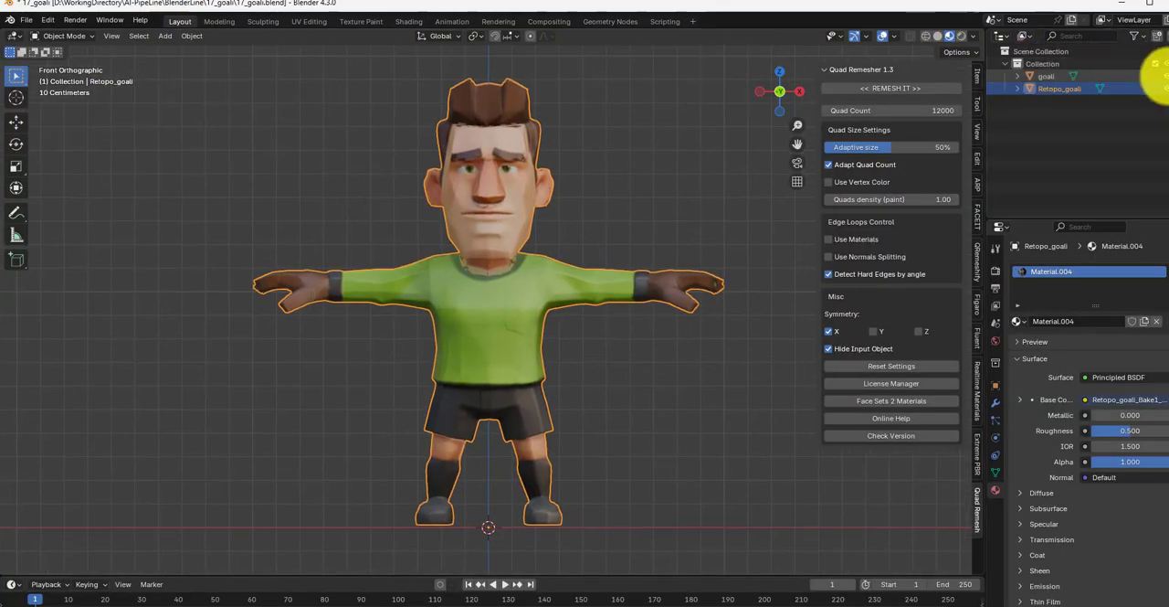
{"action": "left_click", "coordinate": [1167, 89]}
{"action": "left_click", "coordinate": [1168, 91]}
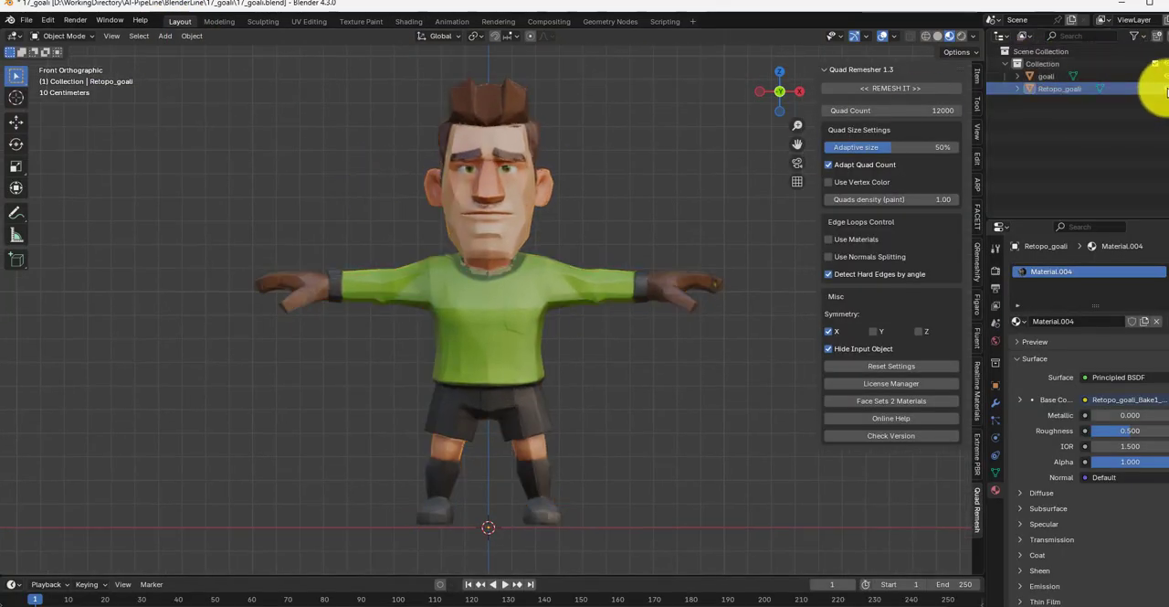
{"action": "left_click", "coordinate": [1168, 77]}
{"action": "scroll", "coordinate": [548, 240], "scroll_direction": "up", "scroll_amount": 1}
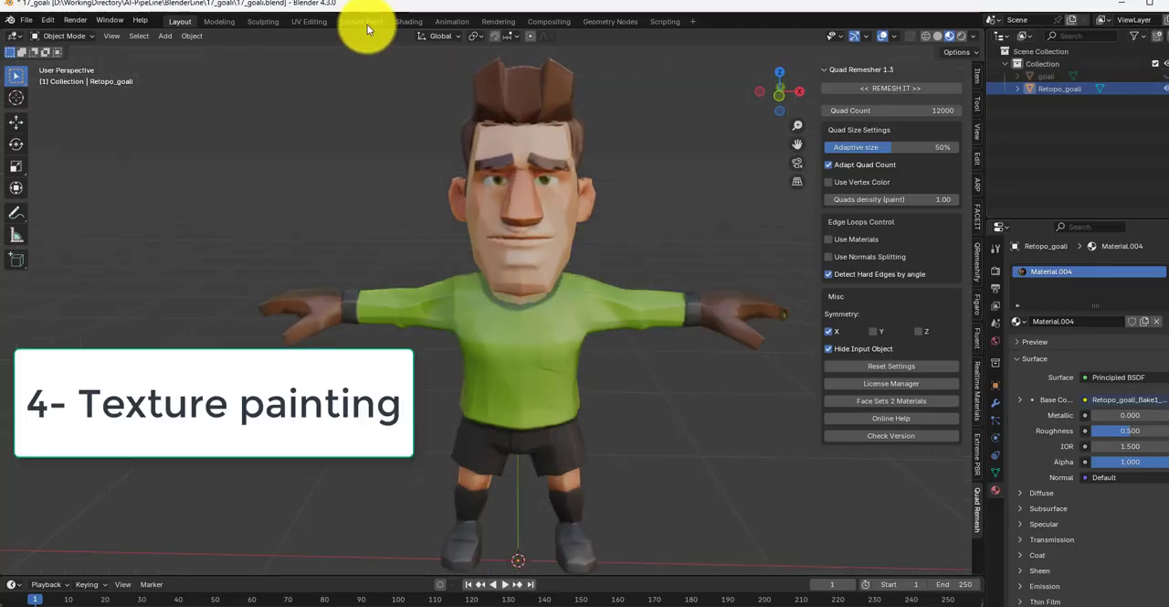
Step: Open the Texture Paint workspace and frame Retopo_goali's neck and shirt collar from the front
{"action": "left_click", "coordinate": [364, 23]}
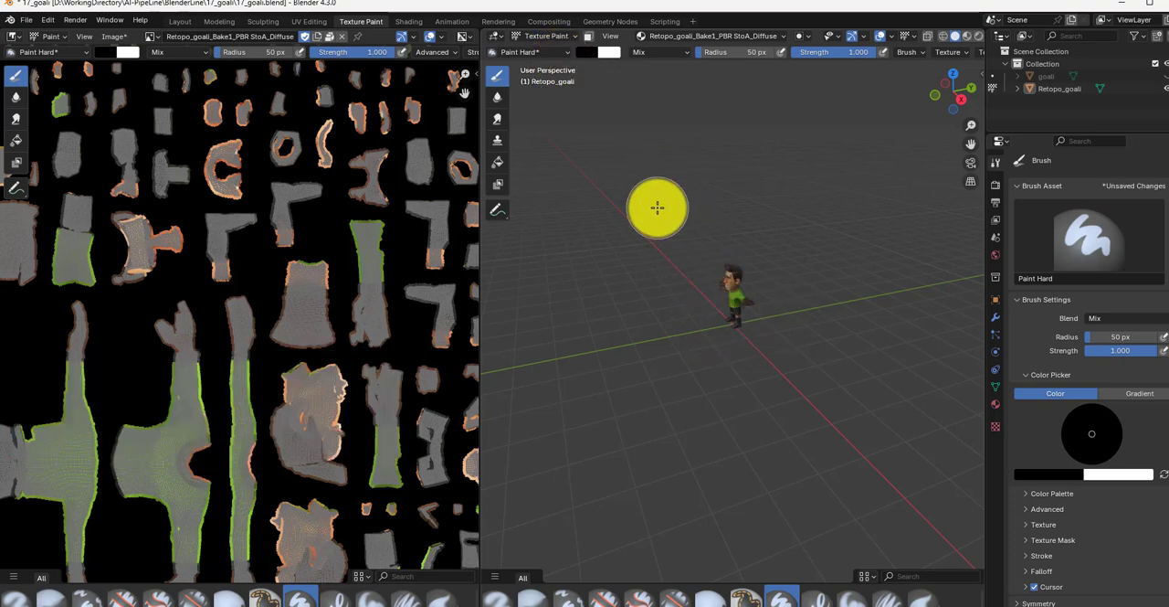
{"action": "key", "text": "KP_1"}
{"action": "scroll", "coordinate": [689, 234], "scroll_direction": "up", "scroll_amount": 12}
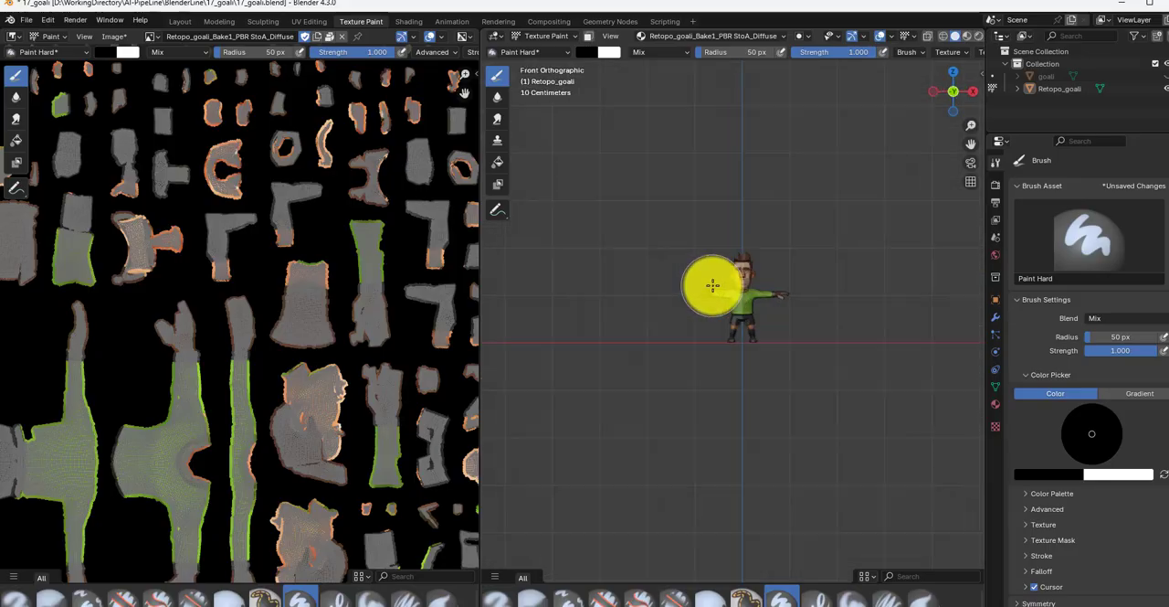
{"action": "scroll", "coordinate": [538, 266], "scroll_direction": "down", "scroll_amount": 4}
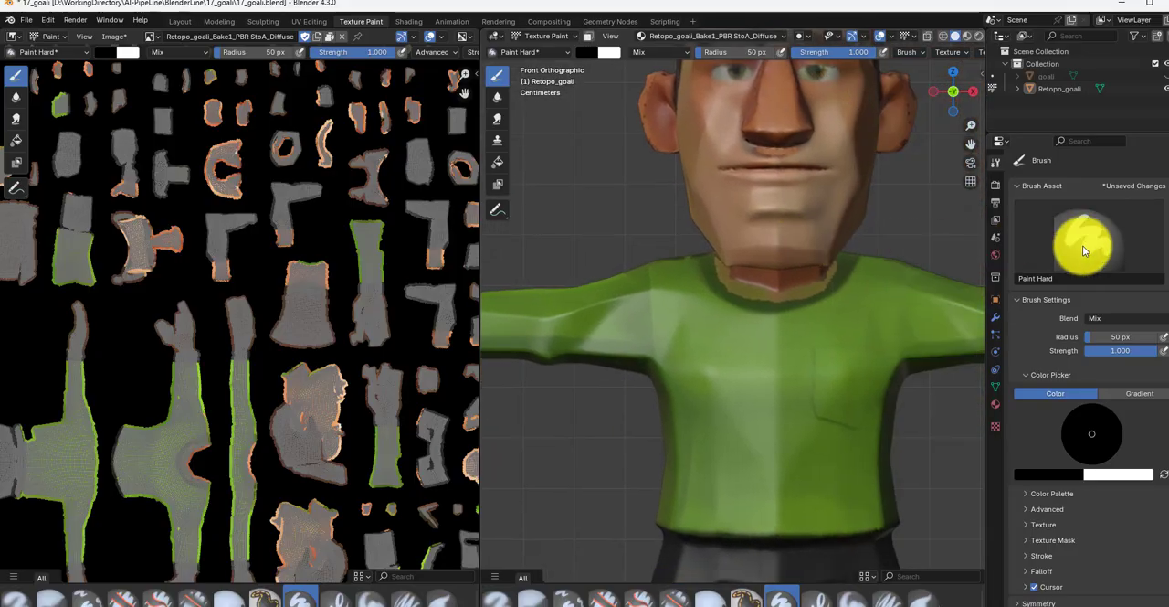
{"action": "scroll", "coordinate": [1065, 241], "scroll_direction": "down", "scroll_amount": 1}
{"action": "scroll", "coordinate": [923, 227], "scroll_direction": "down", "scroll_amount": 6}
{"action": "scroll", "coordinate": [686, 225], "scroll_direction": "up", "scroll_amount": 8}
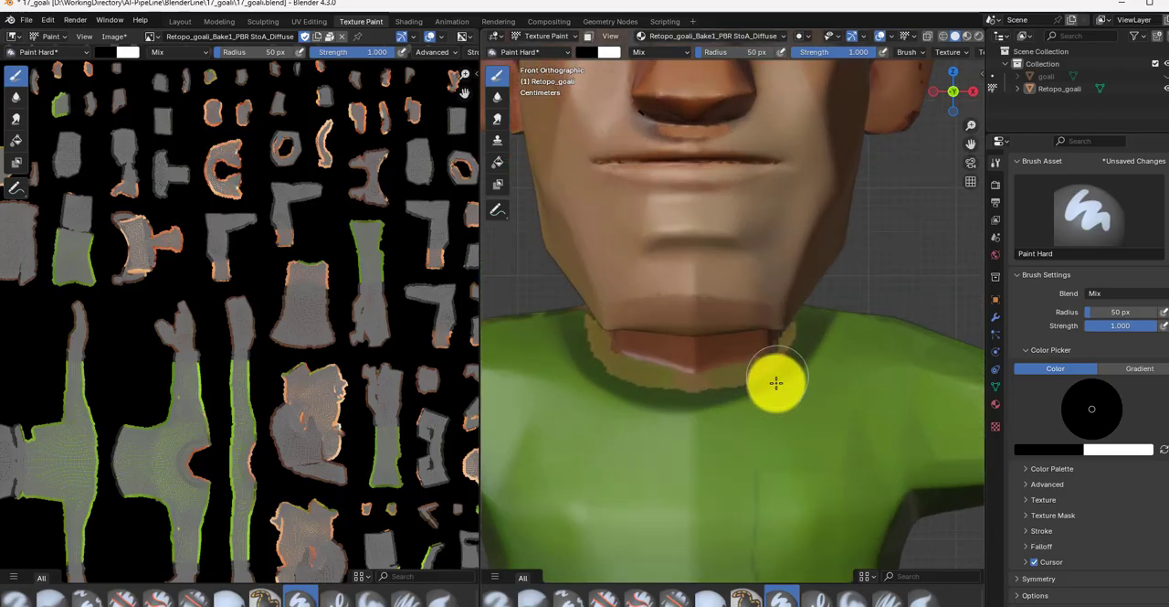
Step: Try to paint over the brownish collar fringe with a sampled light green, using a 17 px brush radius
{"action": "key", "text": "s"}
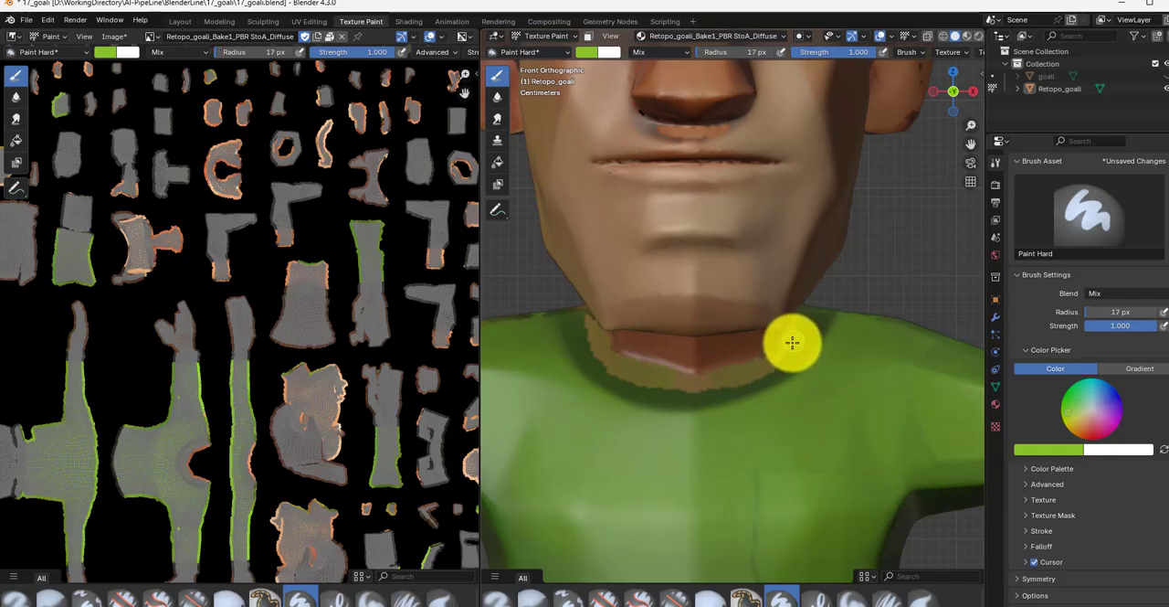
{"action": "mouse_move", "coordinate": [792, 343]}
{"action": "left_mouse_down"}
{"action": "mouse_move", "coordinate": [757, 370]}
{"action": "mouse_move", "coordinate": [677, 384]}
{"action": "mouse_move", "coordinate": [567, 324]}
{"action": "mouse_move", "coordinate": [593, 375]}
{"action": "mouse_move", "coordinate": [590, 365]}
{"action": "mouse_move", "coordinate": [606, 386]}
{"action": "mouse_move", "coordinate": [657, 403]}
{"action": "left_mouse_up"}
{"action": "key", "text": "ctrl+z"}
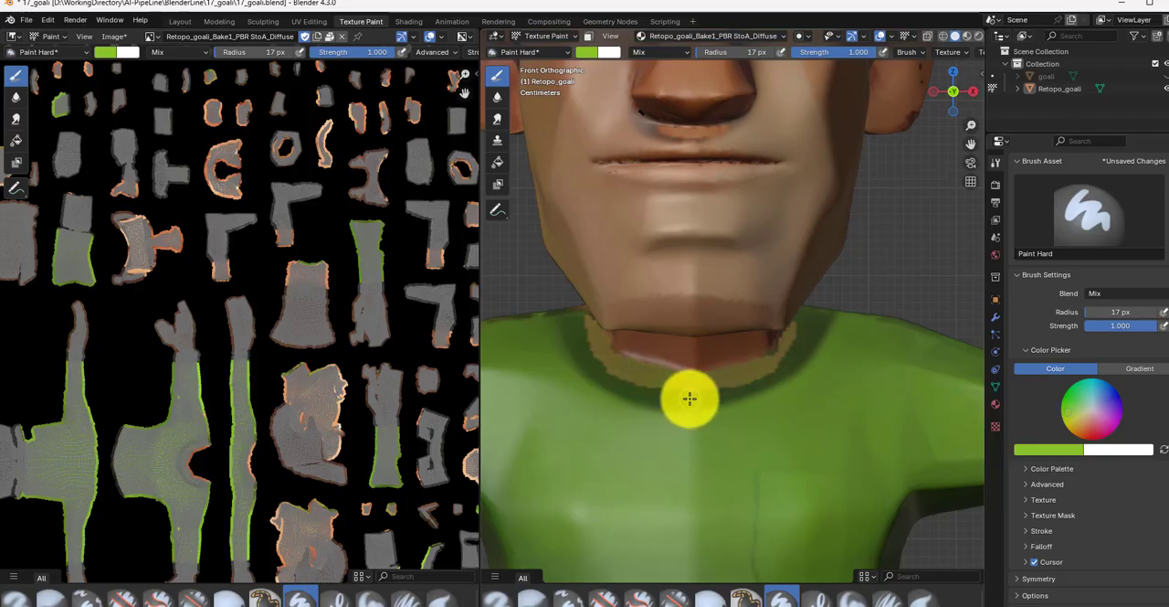
Step: Sample the dark shirt green beside the collar and paint over the brownish fringe around the neck
{"action": "scroll", "coordinate": [811, 397], "scroll_direction": "up", "scroll_amount": 5}
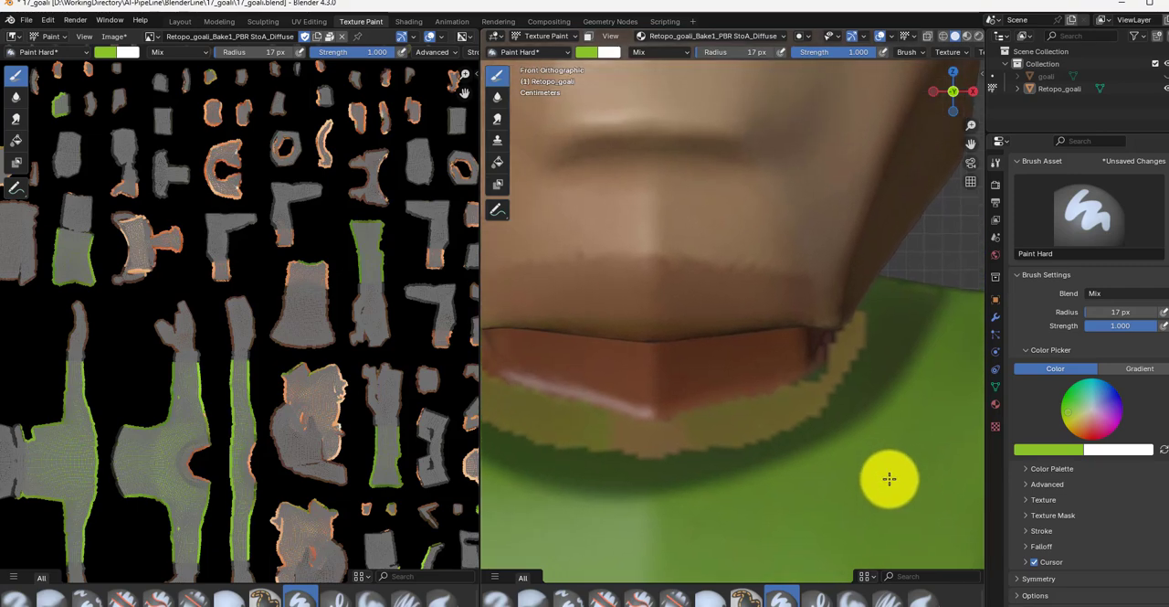
{"action": "key", "text": "s"}
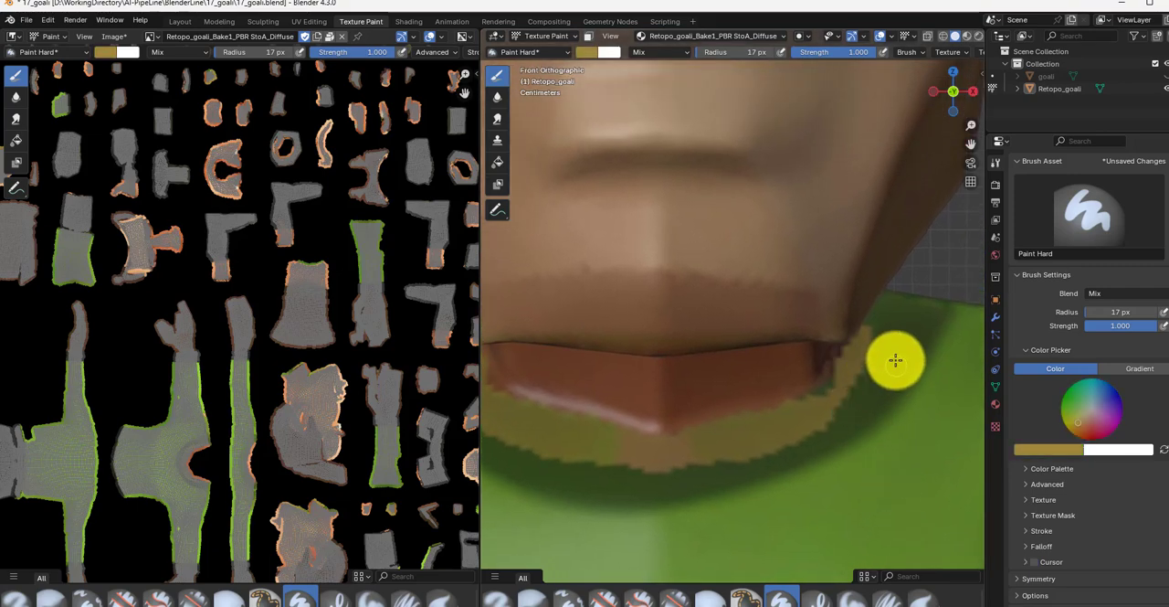
{"action": "key", "text": "s"}
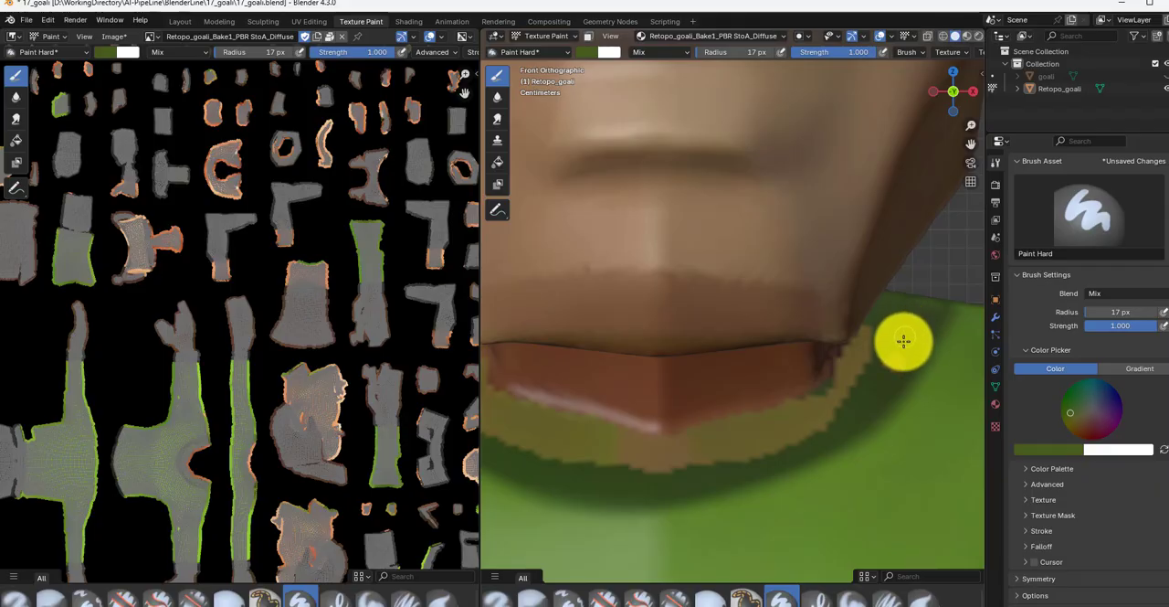
{"action": "mouse_move", "coordinate": [904, 340]}
{"action": "left_mouse_down"}
{"action": "mouse_move", "coordinate": [895, 352]}
{"action": "mouse_move", "coordinate": [877, 340]}
{"action": "mouse_move", "coordinate": [864, 366]}
{"action": "left_mouse_up"}
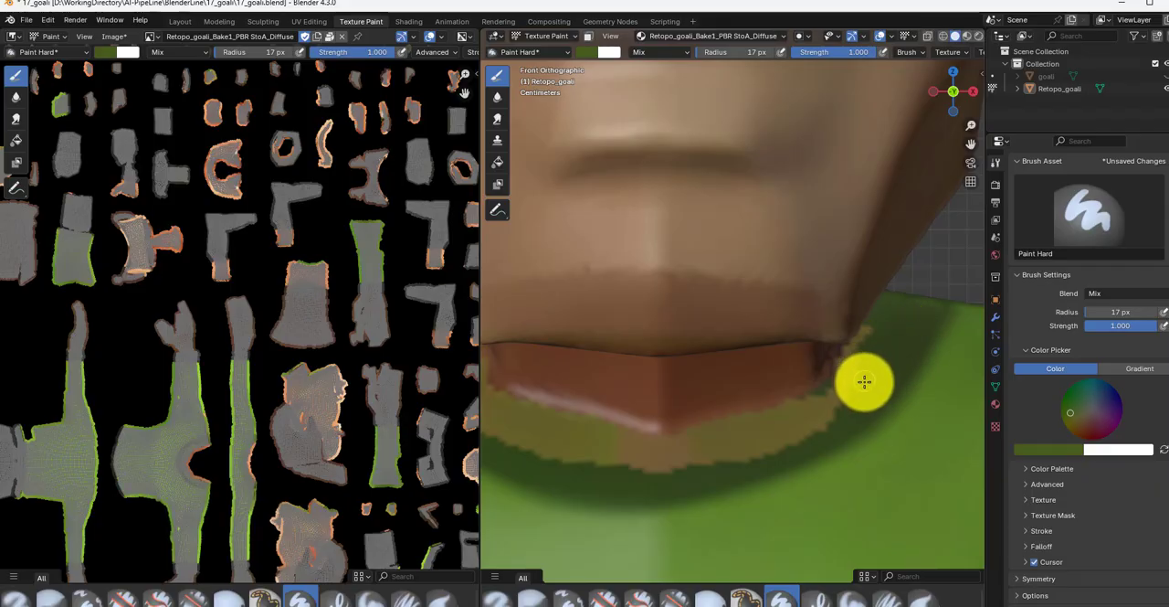
{"action": "middle_click_drag", "start_coordinate": [861, 382], "coordinate": [847, 364]}
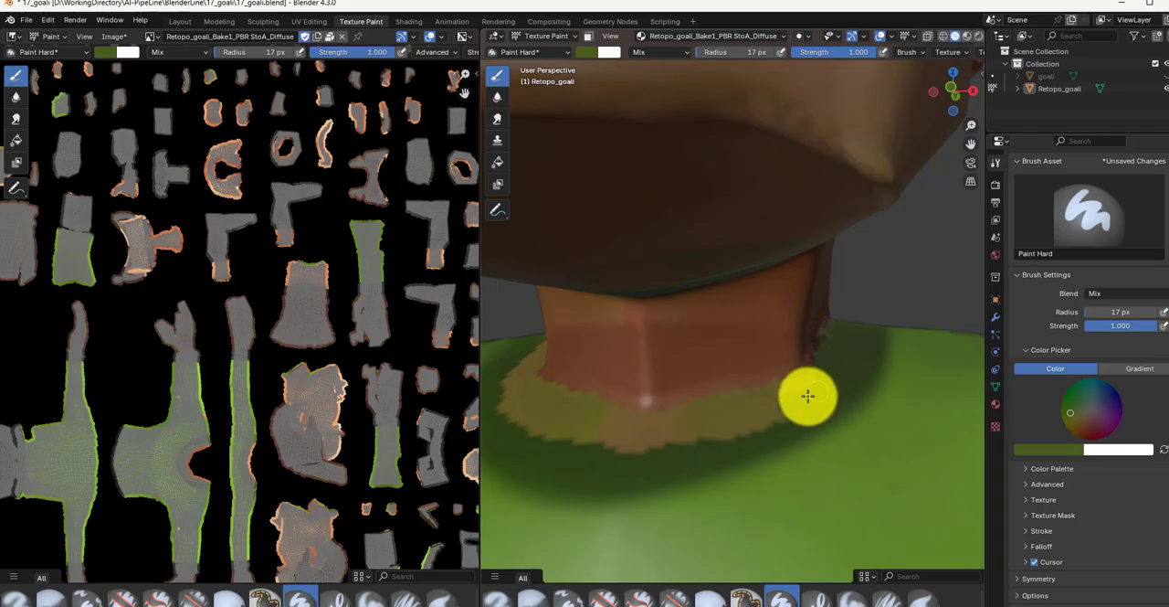
{"action": "mouse_move", "coordinate": [779, 388]}
{"action": "left_mouse_down"}
{"action": "mouse_move", "coordinate": [684, 407]}
{"action": "mouse_move", "coordinate": [699, 421]}
{"action": "mouse_move", "coordinate": [788, 410]}
{"action": "left_mouse_up"}
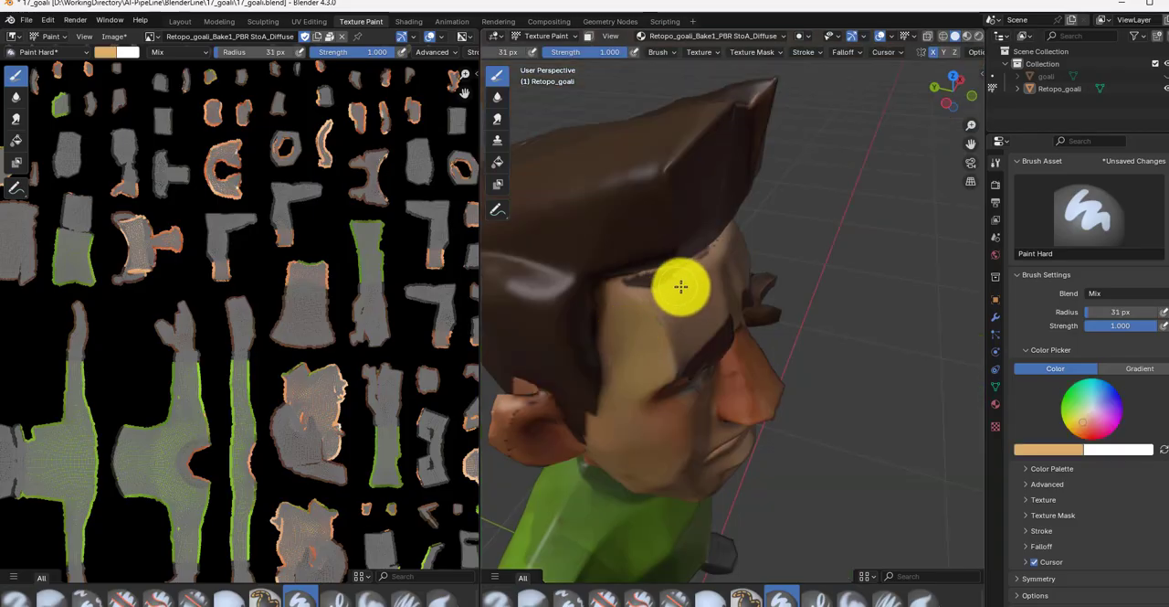
Step: Sample the skin tone and paint over the dark marks on the forehead below the hairline with a 31 px brush
{"action": "key", "text": "shift+x"}
{"action": "left_click_drag", "start_coordinate": [679, 283], "coordinate": [648, 288]}
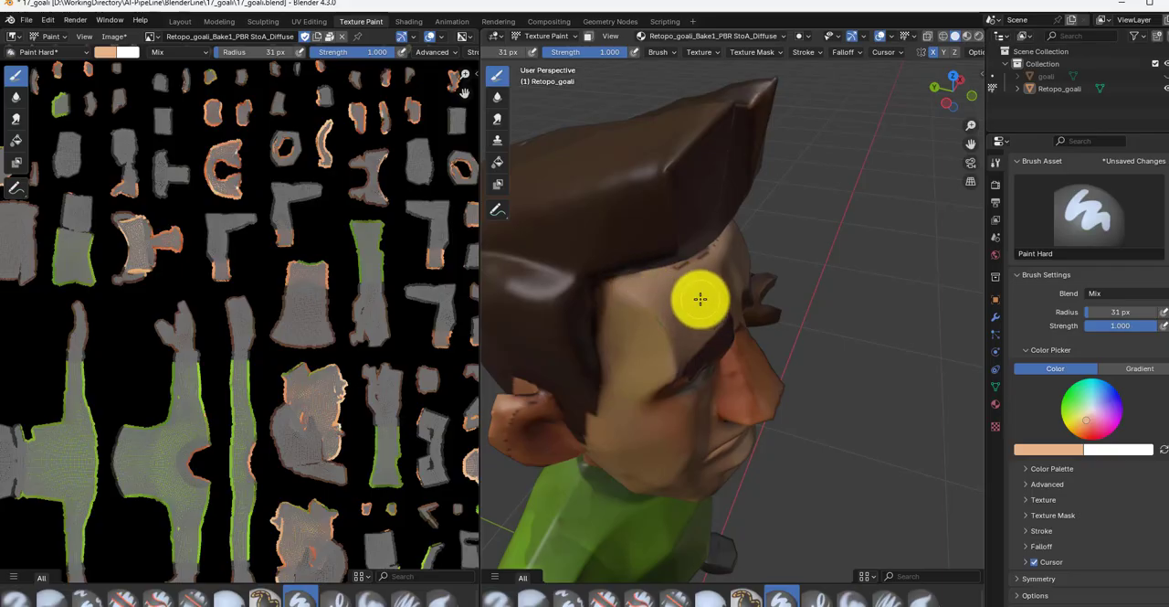
{"action": "middle_click_drag", "start_coordinate": [700, 299], "coordinate": [645, 295]}
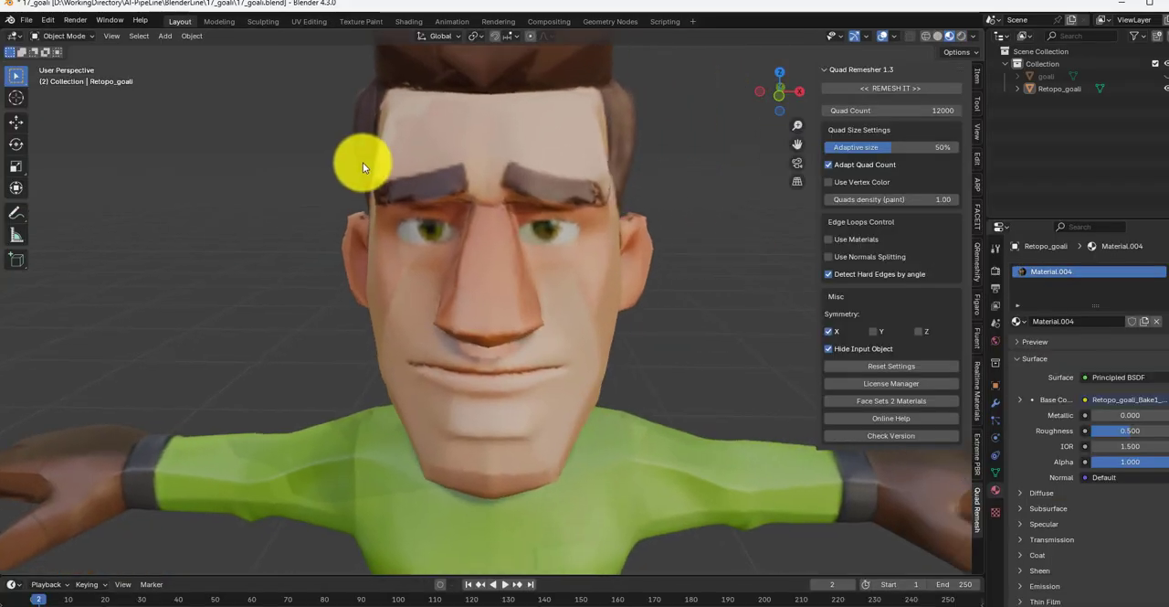
{"action": "scroll", "coordinate": [366, 162], "scroll_direction": "up", "scroll_amount": 5}
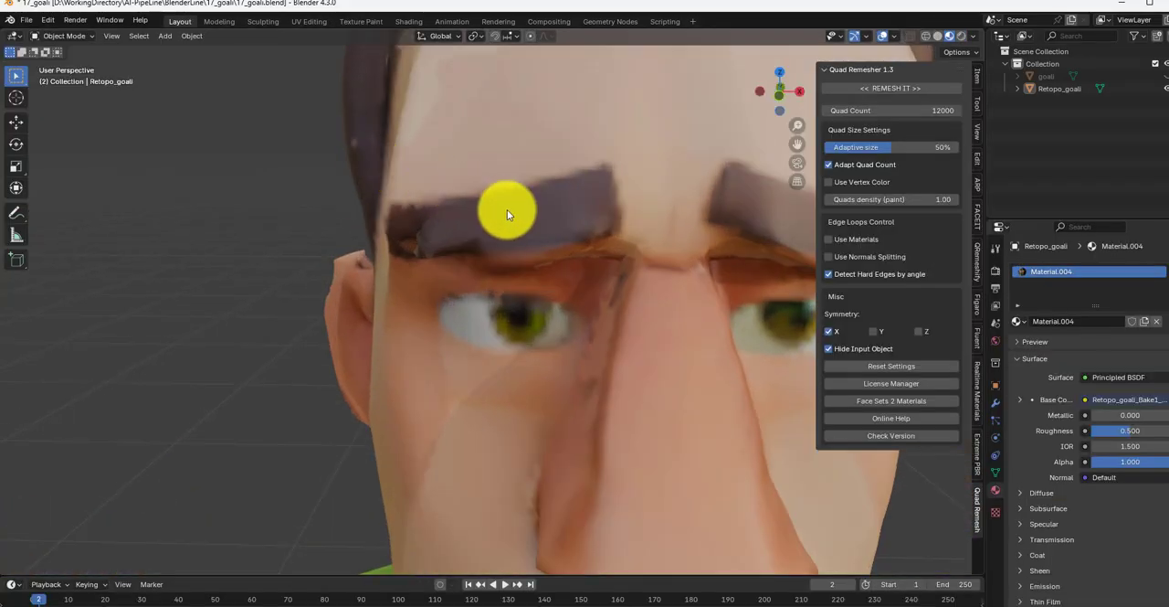
{"action": "middle_click_drag", "start_coordinate": [507, 210], "coordinate": [504, 174]}
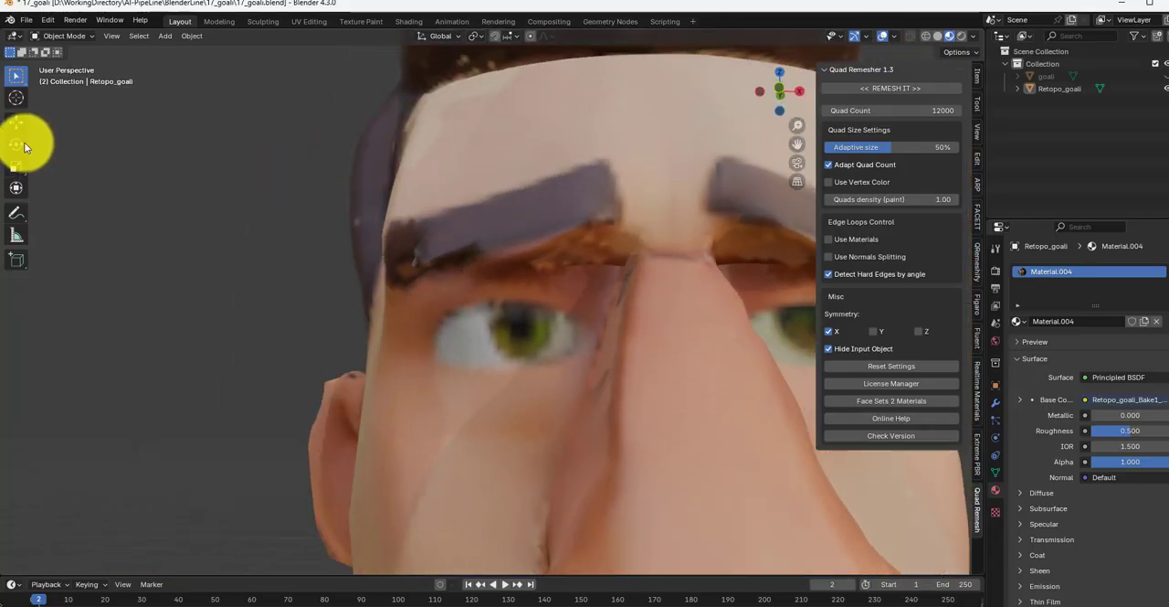
Step: Sculpt the jagged outer end of Retopo_goali's eyebrow smooth in Sculpt Mode, using the Grab brush with a 55 px radius
{"action": "left_click", "coordinate": [80, 36]}
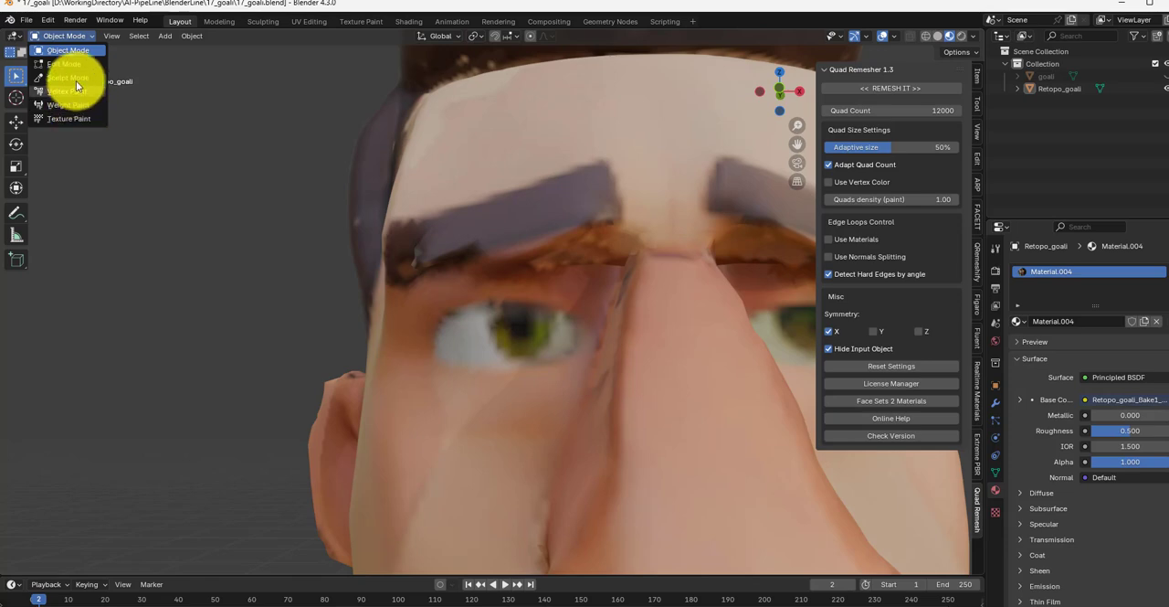
{"action": "left_click", "coordinate": [74, 77]}
{"action": "scroll", "coordinate": [532, 217], "scroll_direction": "up", "scroll_amount": 4}
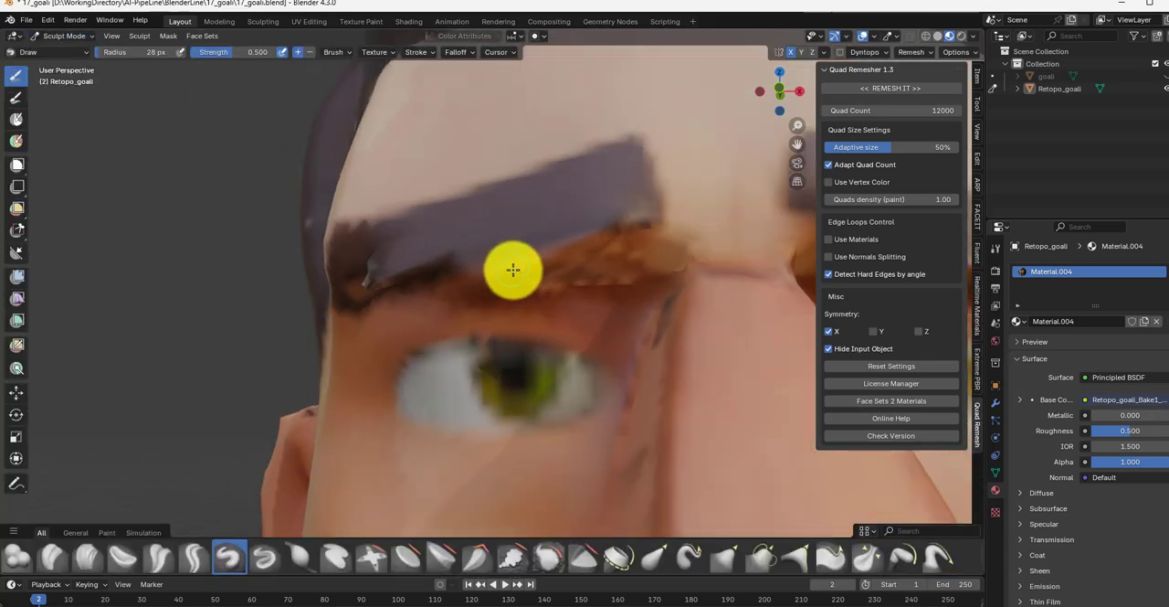
{"action": "key", "text": "bracketright"}
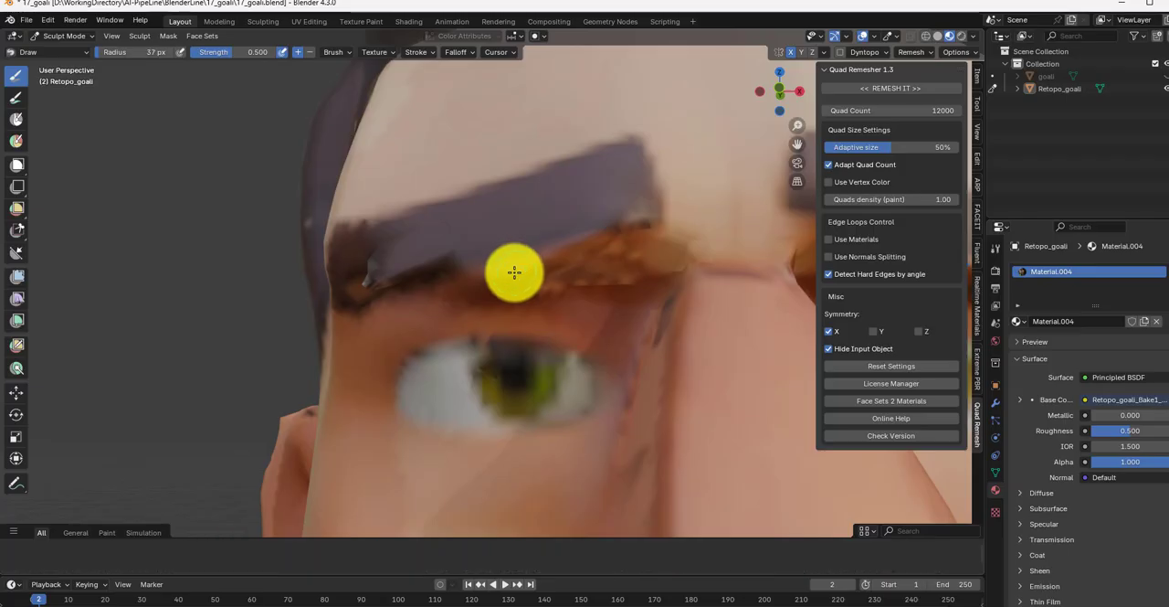
{"action": "key", "text": "bracketright"}
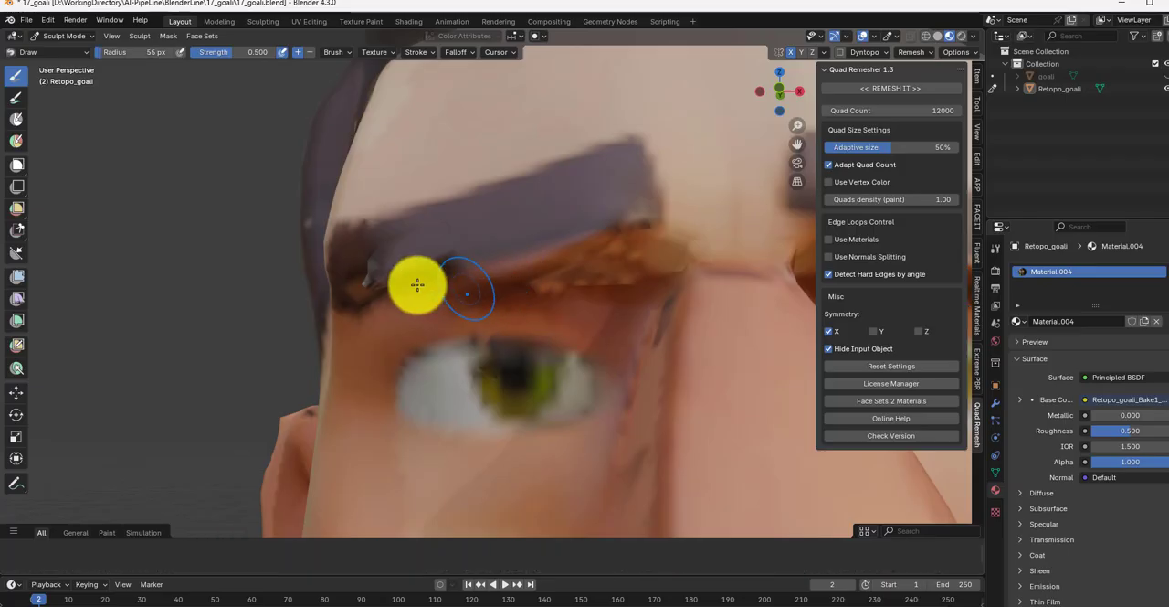
{"action": "middle_click_drag", "start_coordinate": [382, 280], "coordinate": [415, 285]}
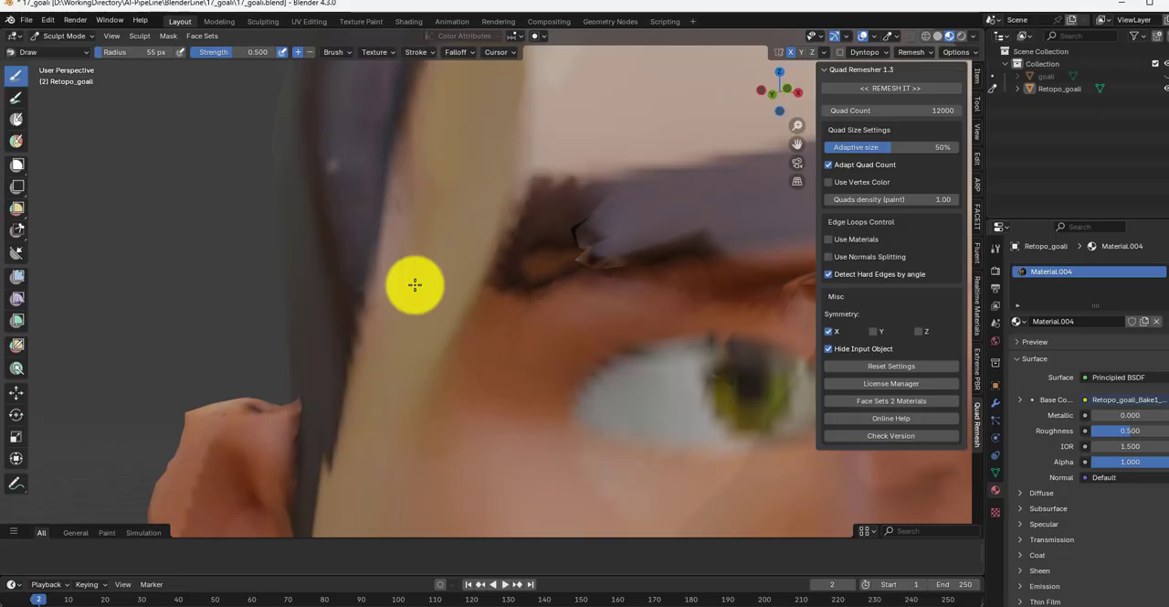
{"action": "left_click", "coordinate": [75, 51]}
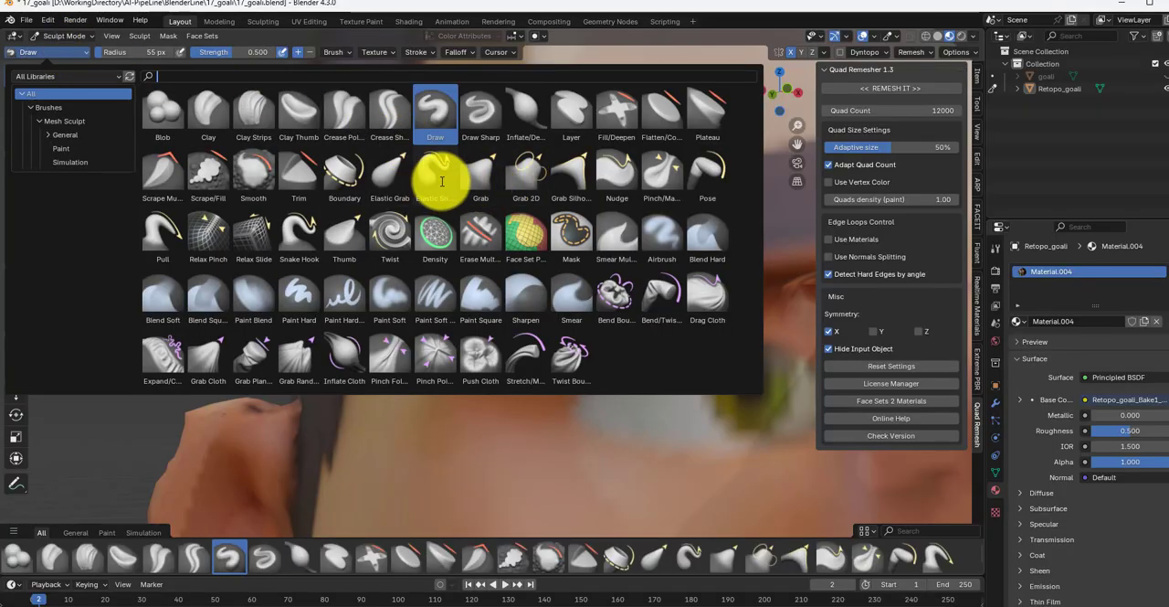
{"action": "left_click", "coordinate": [481, 171]}
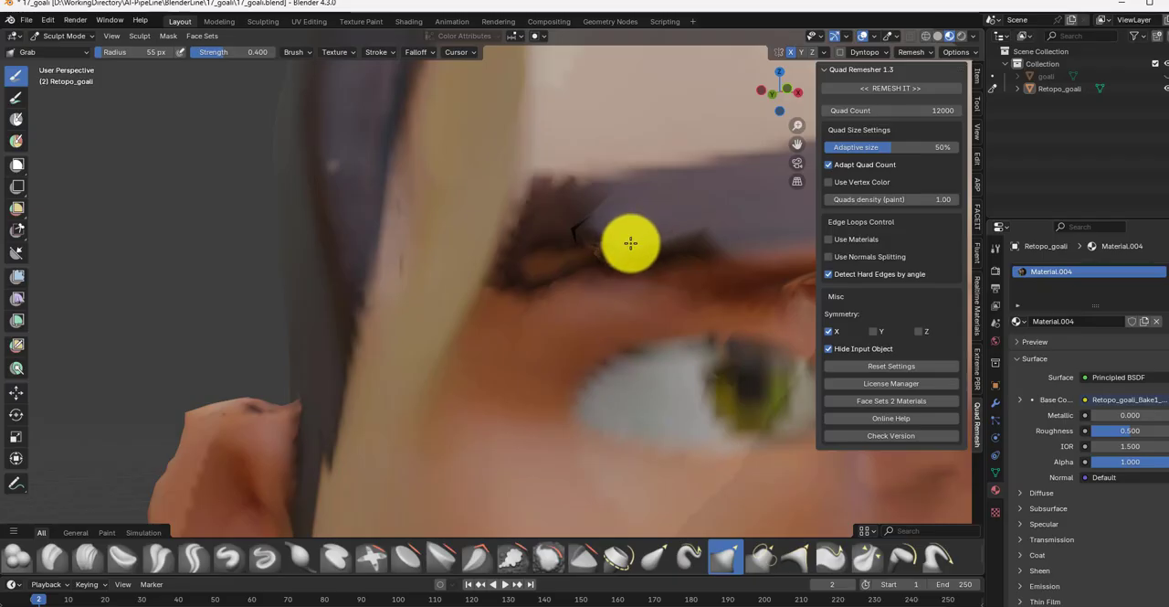
{"action": "key", "text": "ctrl+z"}
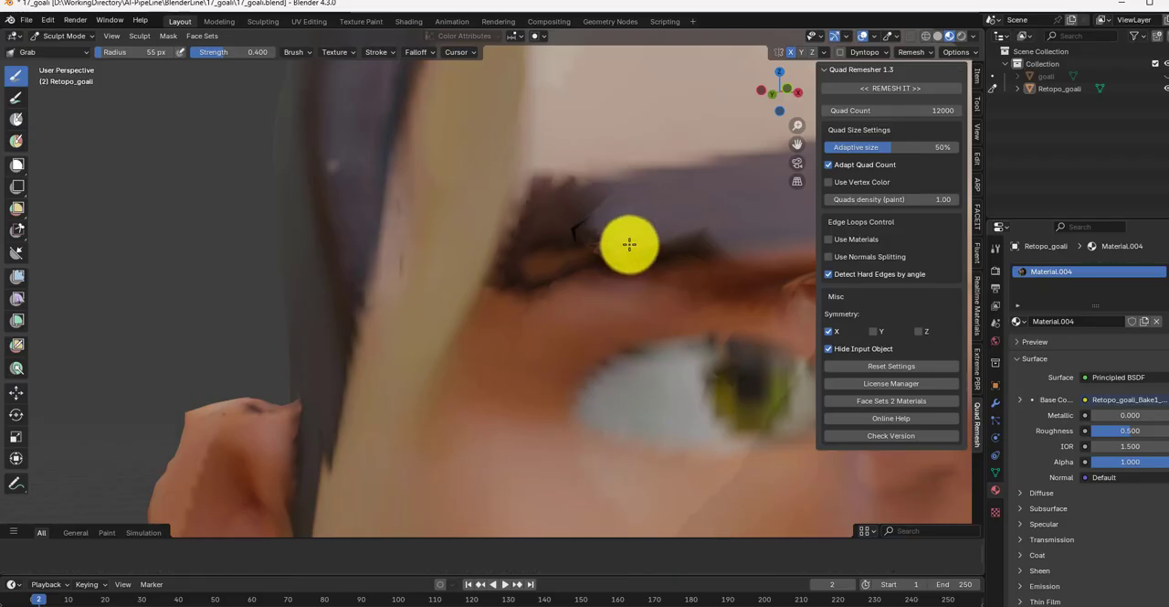
{"action": "left_click_drag", "start_coordinate": [637, 235], "coordinate": [599, 244]}
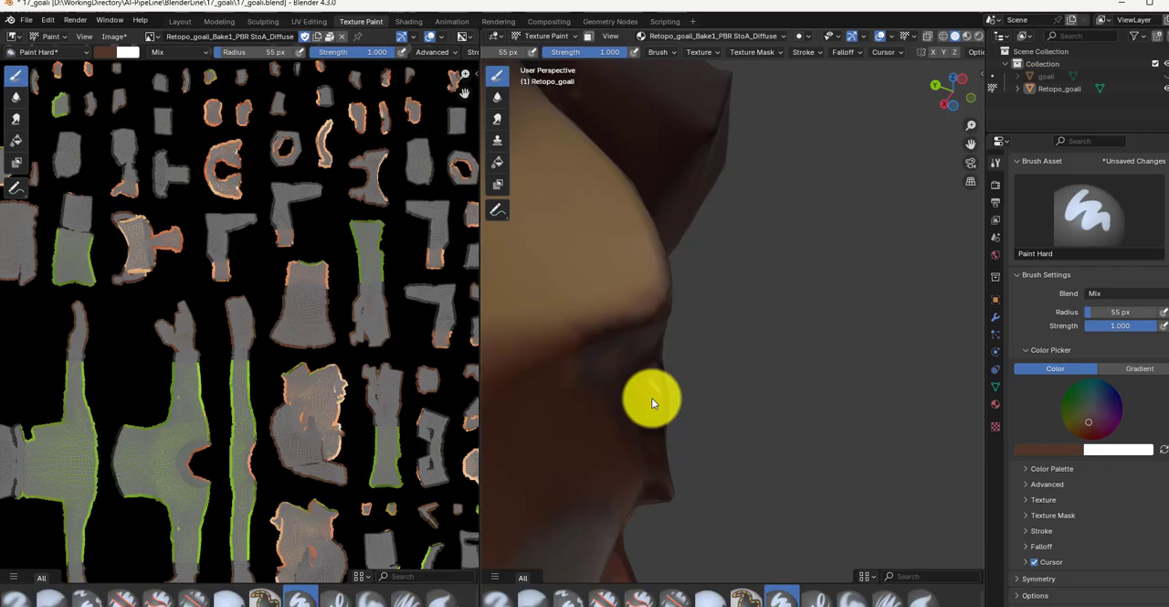
{"action": "mouse_move", "coordinate": [651, 398]}
{"action": "middle_mouse_down"}
{"action": "mouse_move", "coordinate": [542, 416]}
{"action": "mouse_move", "coordinate": [651, 428]}
{"action": "mouse_move", "coordinate": [530, 417]}
{"action": "mouse_move", "coordinate": [951, 332]}
{"action": "middle_mouse_up"}
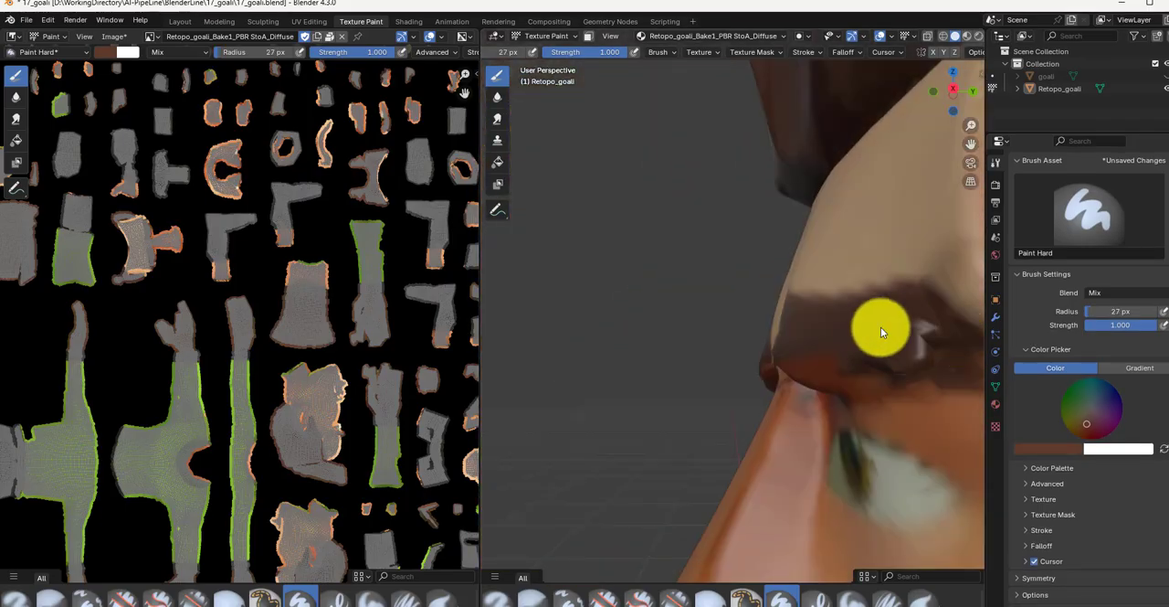
Step: Sample the skin tone beside the character's right eye in Texture Paint and paint over that eye with a 27 px brush
{"action": "scroll", "coordinate": [868, 328], "scroll_direction": "down", "scroll_amount": 5}
{"action": "middle_click_drag", "start_coordinate": [865, 329], "coordinate": [652, 334]}
{"action": "scroll", "coordinate": [572, 325], "scroll_direction": "up", "scroll_amount": 5}
{"action": "scroll", "coordinate": [572, 321], "scroll_direction": "down", "scroll_amount": 5}
{"action": "scroll", "coordinate": [485, 325], "scroll_direction": "down", "scroll_amount": 4}
{"action": "scroll", "coordinate": [762, 330], "scroll_direction": "up", "scroll_amount": 3}
{"action": "scroll", "coordinate": [716, 331], "scroll_direction": "up", "scroll_amount": 5}
{"action": "scroll", "coordinate": [715, 331], "scroll_direction": "down", "scroll_amount": 4}
{"action": "scroll", "coordinate": [666, 357], "scroll_direction": "up", "scroll_amount": 5}
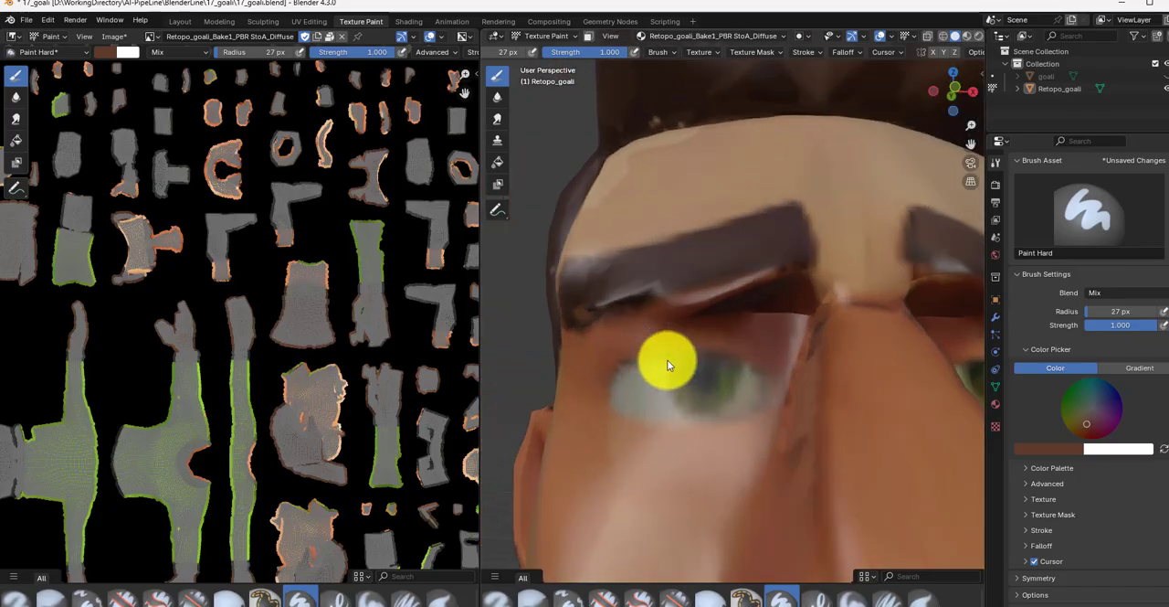
{"action": "scroll", "coordinate": [668, 364], "scroll_direction": "down", "scroll_amount": 2}
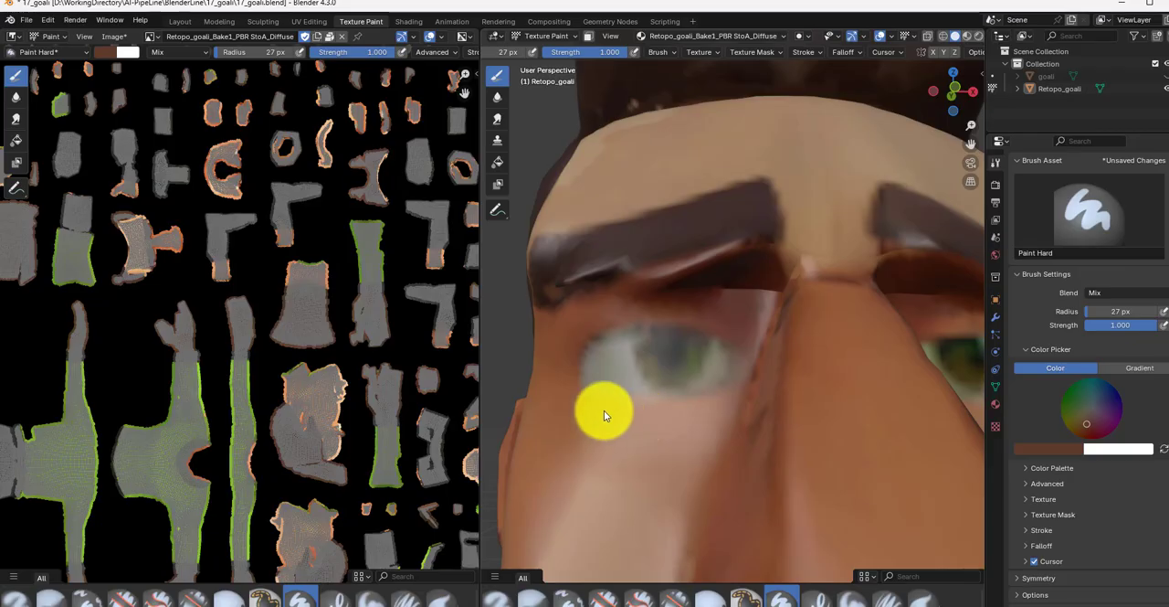
{"action": "key", "text": "s"}
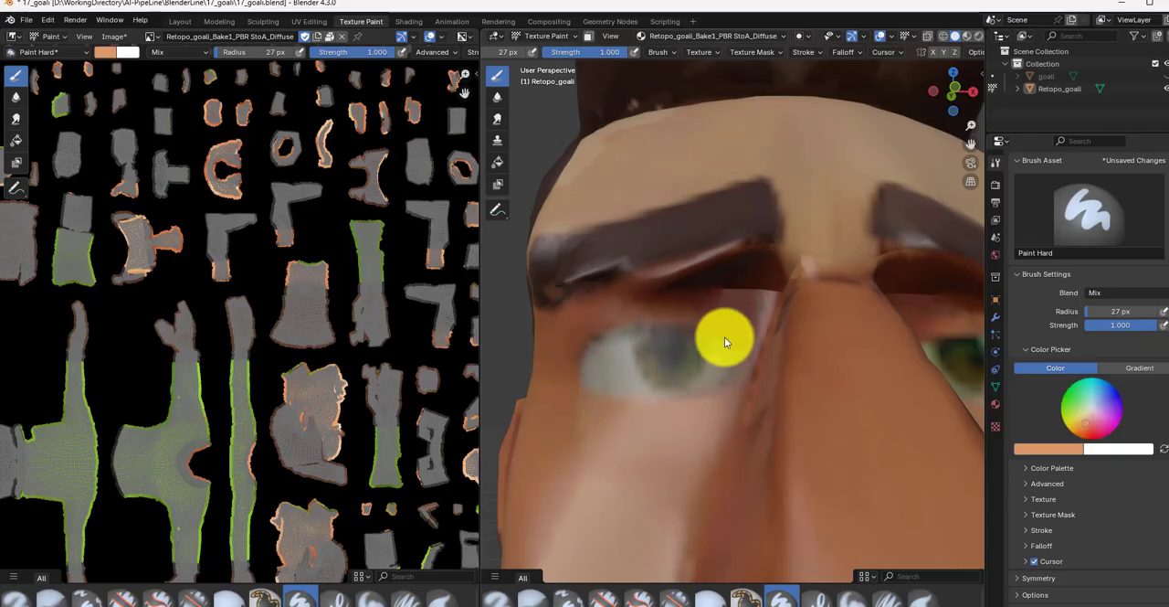
{"action": "key", "text": "shift+z"}
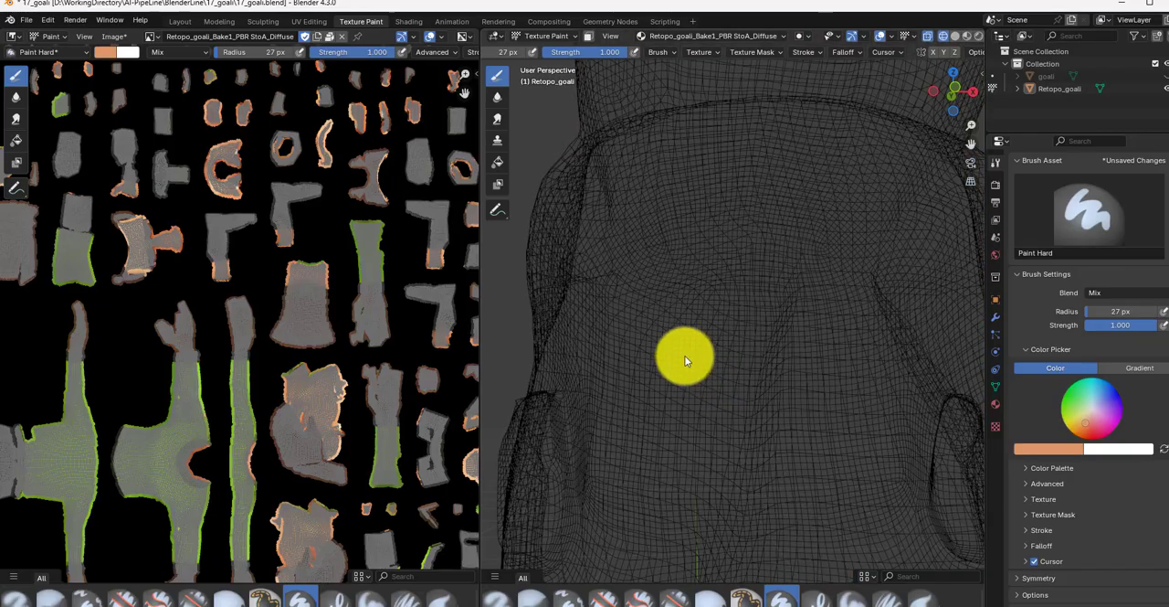
{"action": "key", "text": "shift+z"}
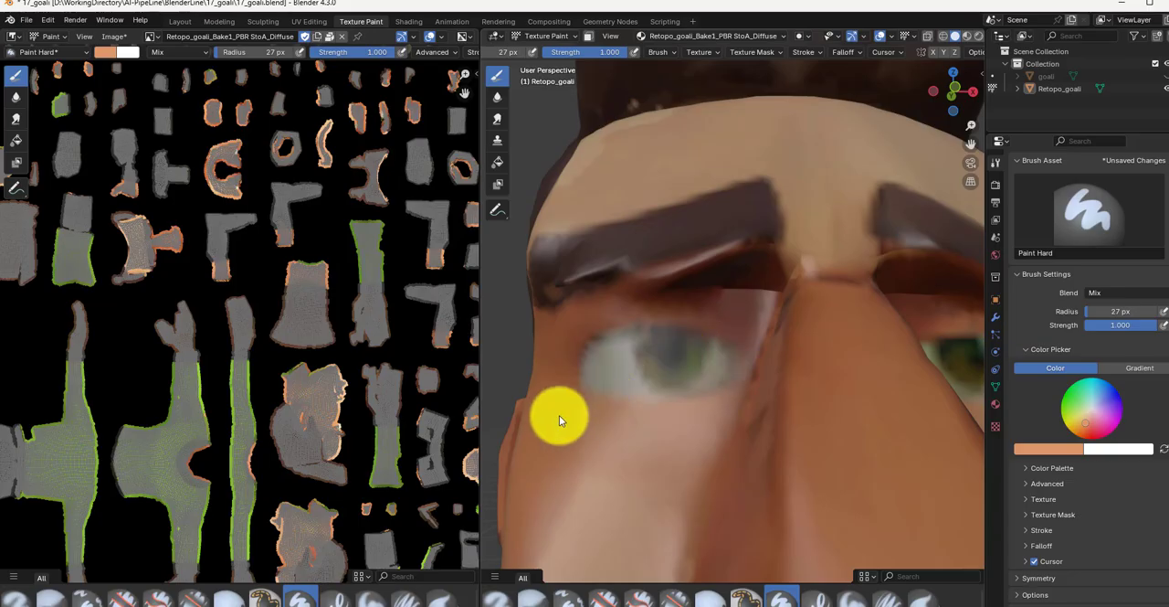
{"action": "left_click_drag", "start_coordinate": [605, 352], "coordinate": [708, 352]}
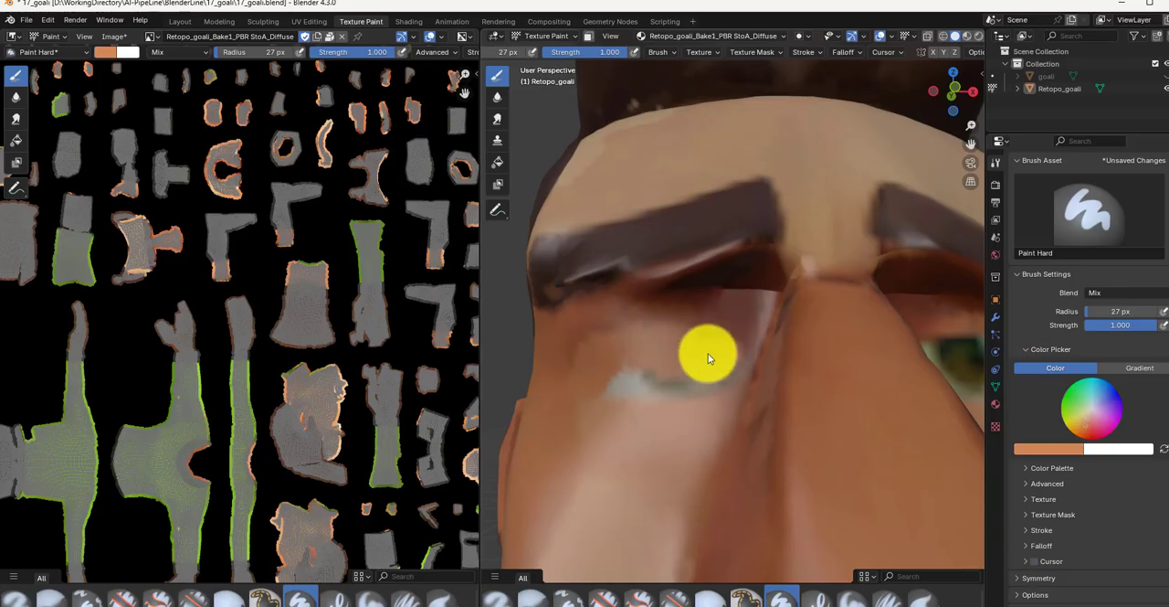
{"action": "scroll", "coordinate": [712, 367], "scroll_direction": "down", "scroll_amount": 6}
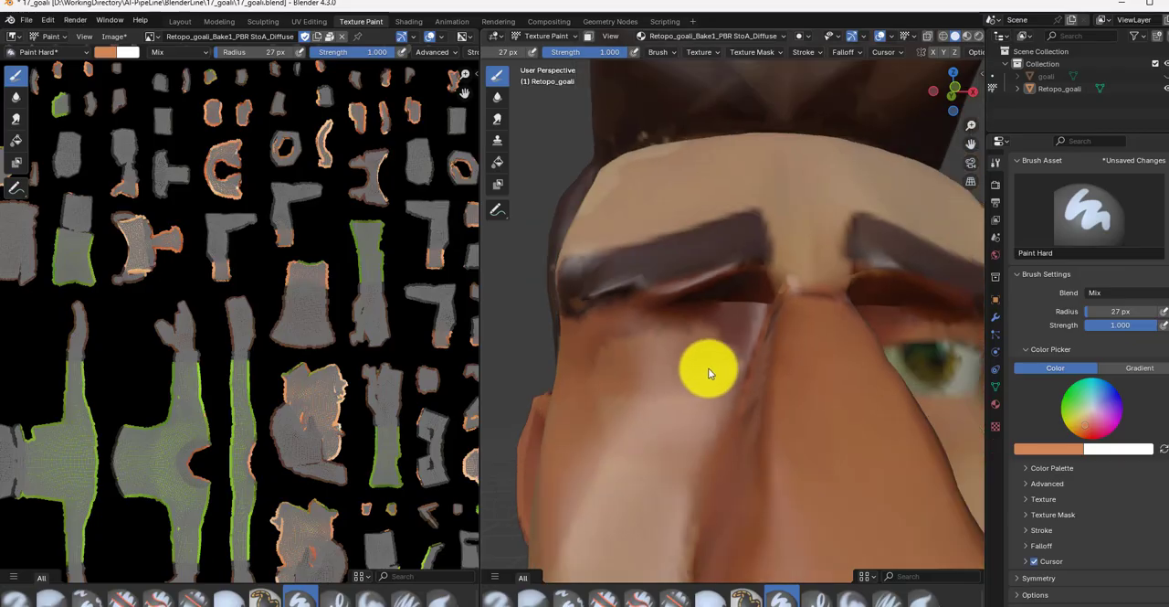
Step: Paint over the character's left eye with the sampled skin tone, using a 40 px brush radius
{"action": "scroll", "coordinate": [665, 383], "scroll_direction": "up", "scroll_amount": 6}
{"action": "scroll", "coordinate": [676, 378], "scroll_direction": "up", "scroll_amount": 2}
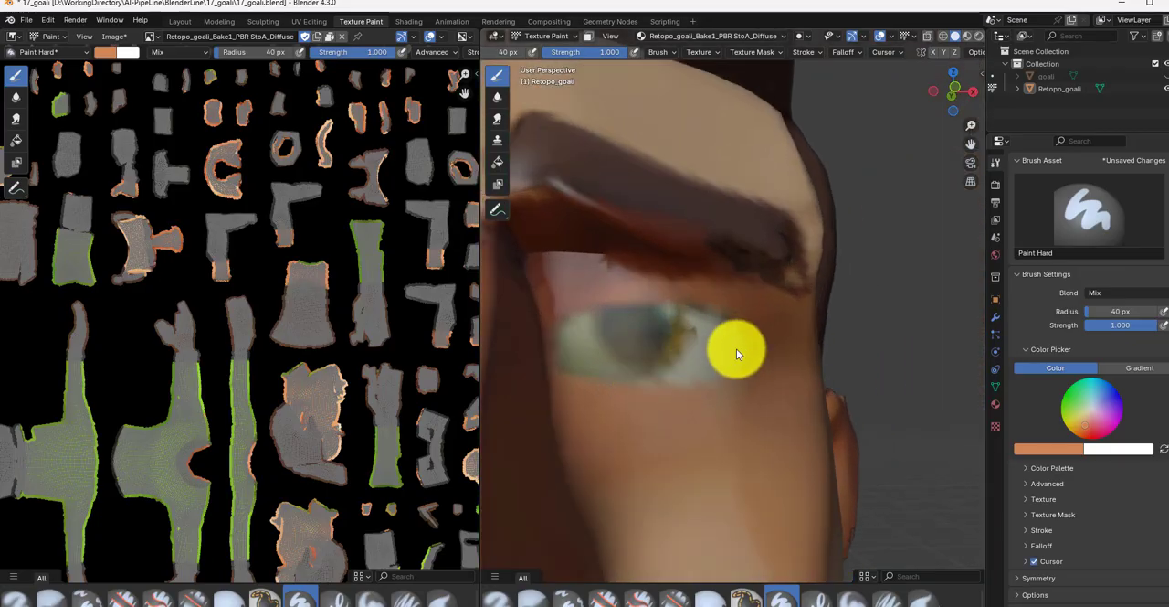
{"action": "mouse_move", "coordinate": [650, 327]}
{"action": "left_mouse_down"}
{"action": "mouse_move", "coordinate": [569, 357]}
{"action": "mouse_move", "coordinate": [712, 365]}
{"action": "left_mouse_up"}
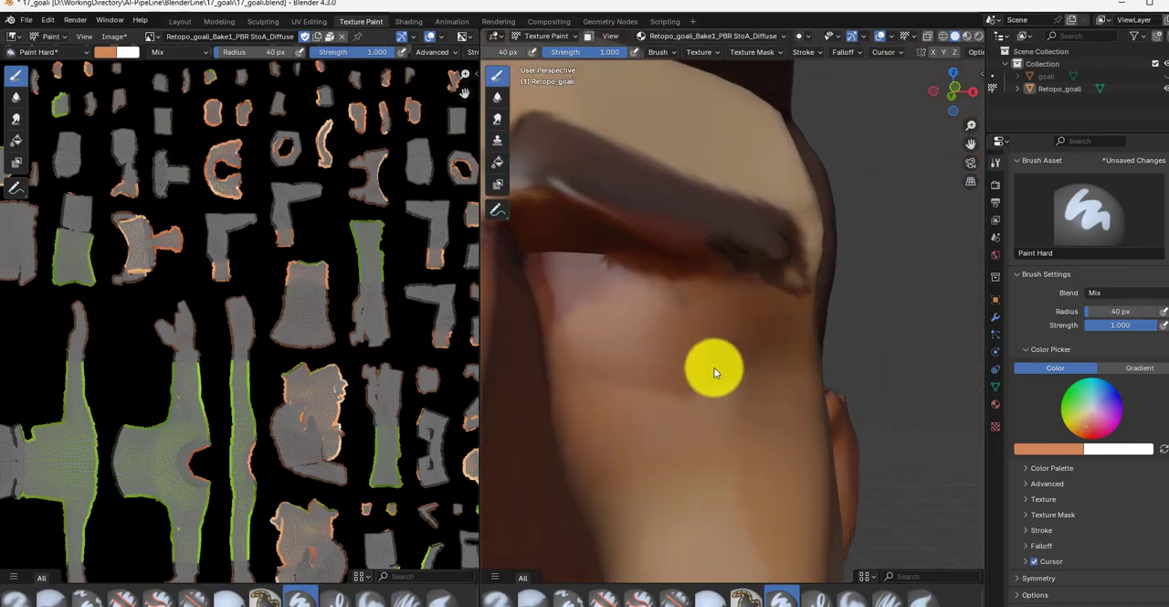
{"action": "scroll", "coordinate": [674, 366], "scroll_direction": "down", "scroll_amount": 6}
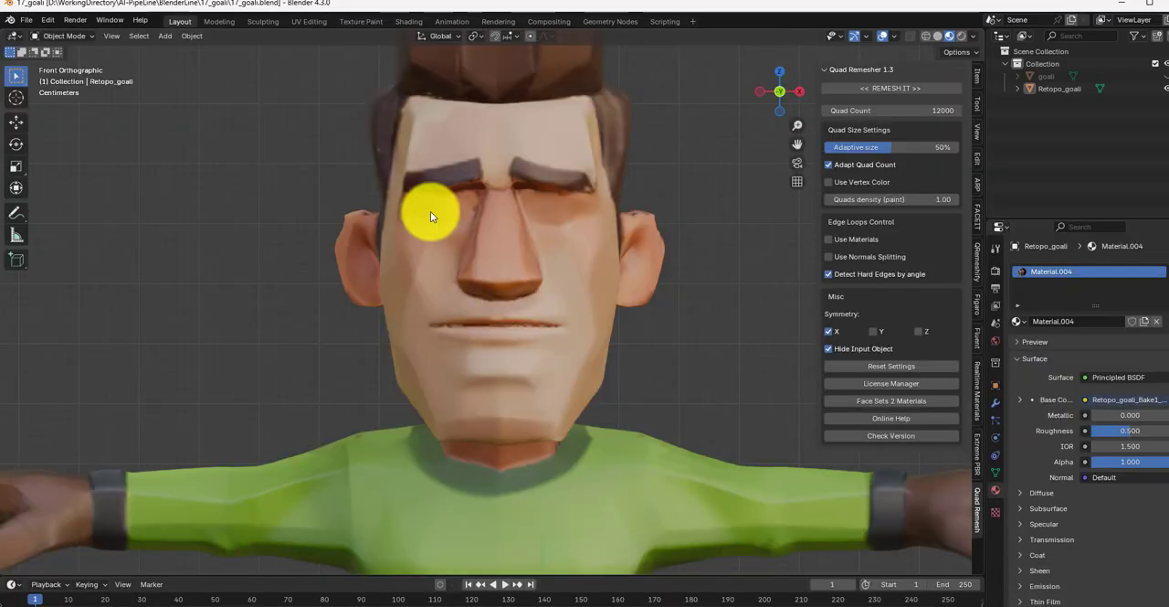
Step: Try to duplicate Retopo_goali as a second object
{"action": "left_click", "coordinate": [1052, 89]}
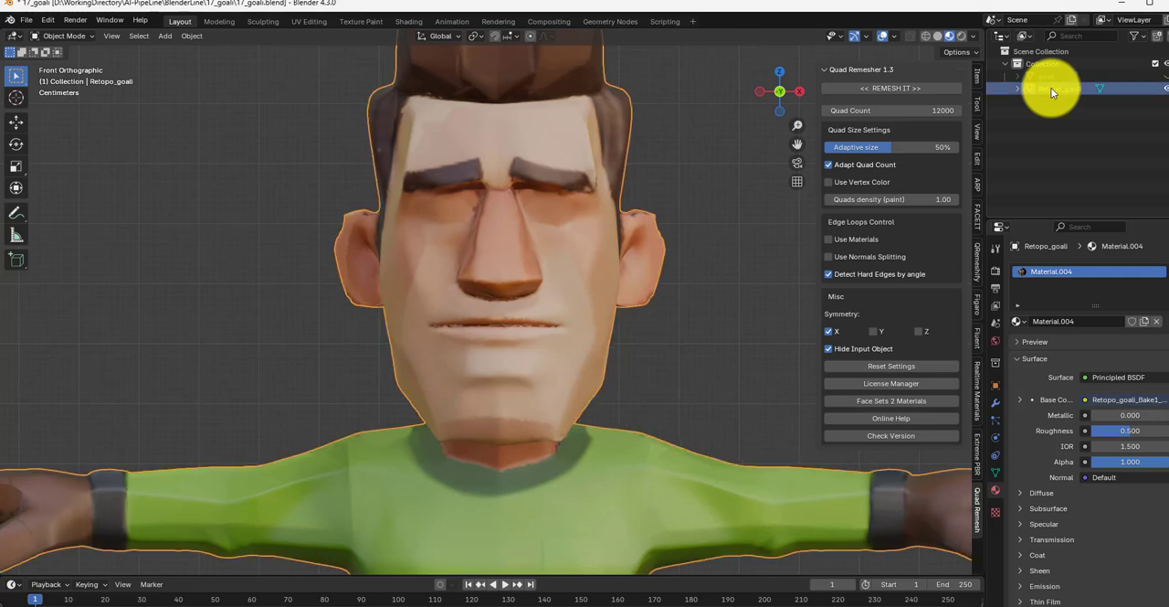
{"action": "key", "text": "ctrl+v"}
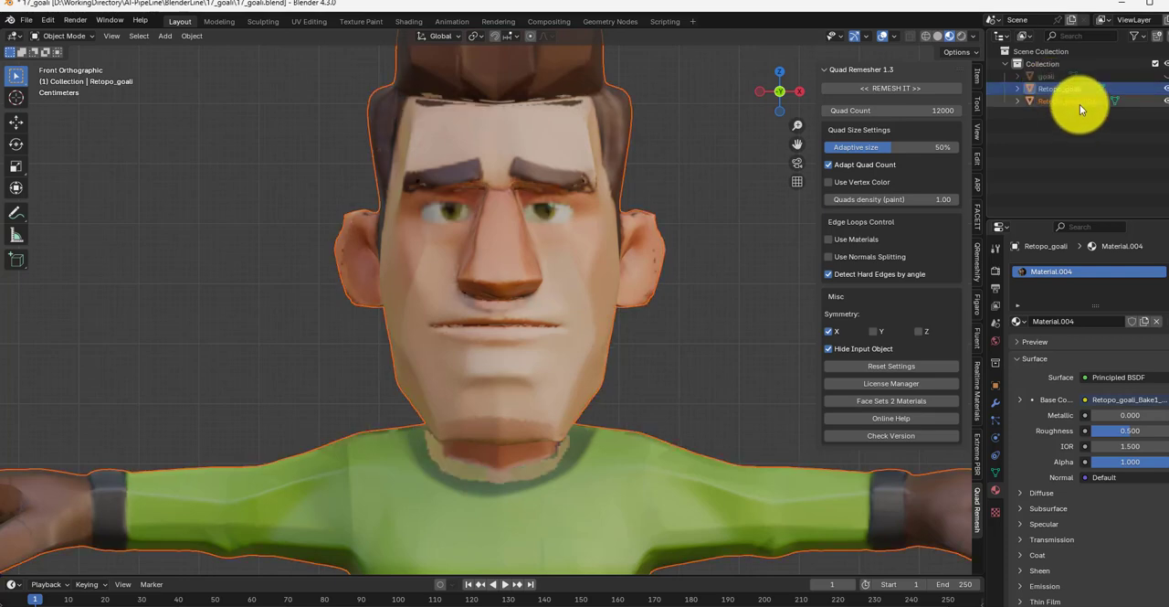
{"action": "left_click", "coordinate": [1079, 105]}
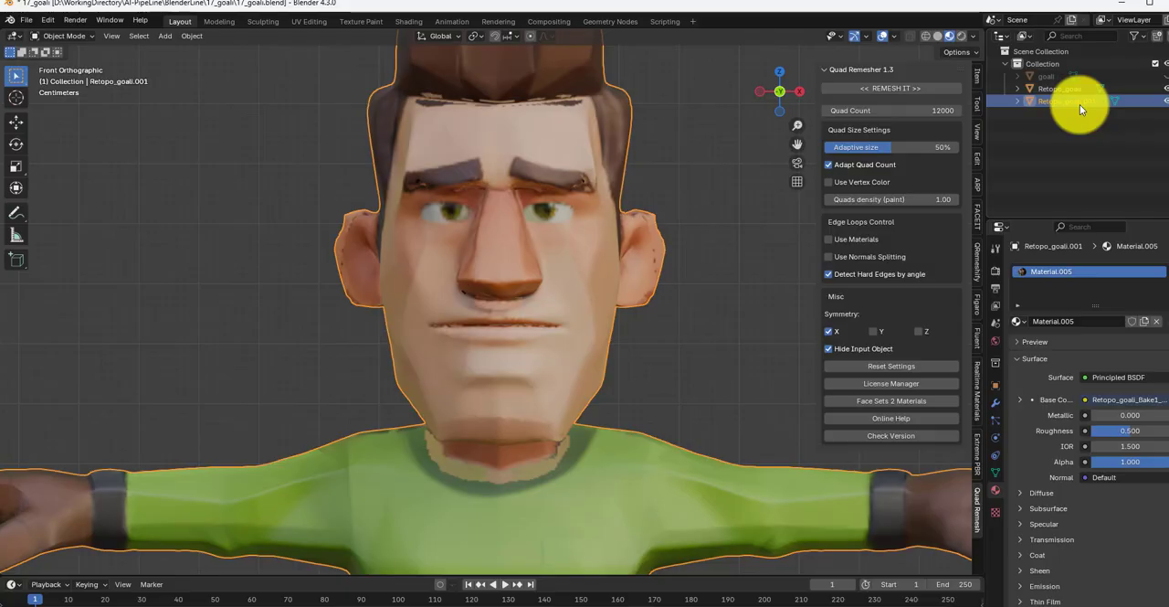
{"action": "key", "text": "ctrl+z"}
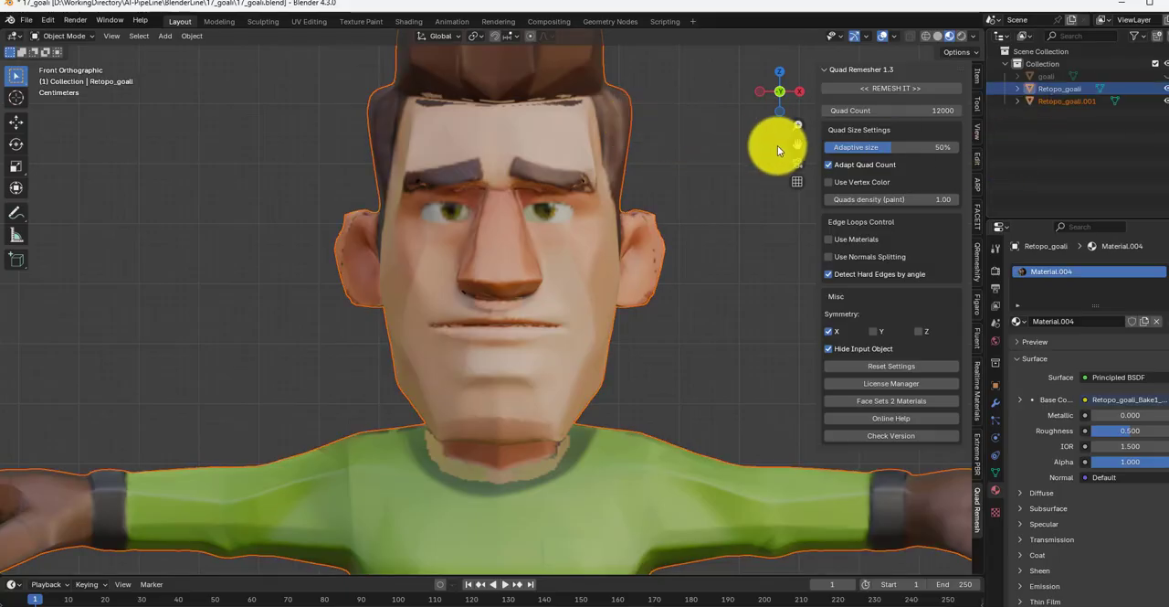
Step: Save the painted Retopo_goali_Bake1_PBR StoA_Diffuse image and return to the Layout workspace
{"action": "left_click", "coordinate": [308, 22]}
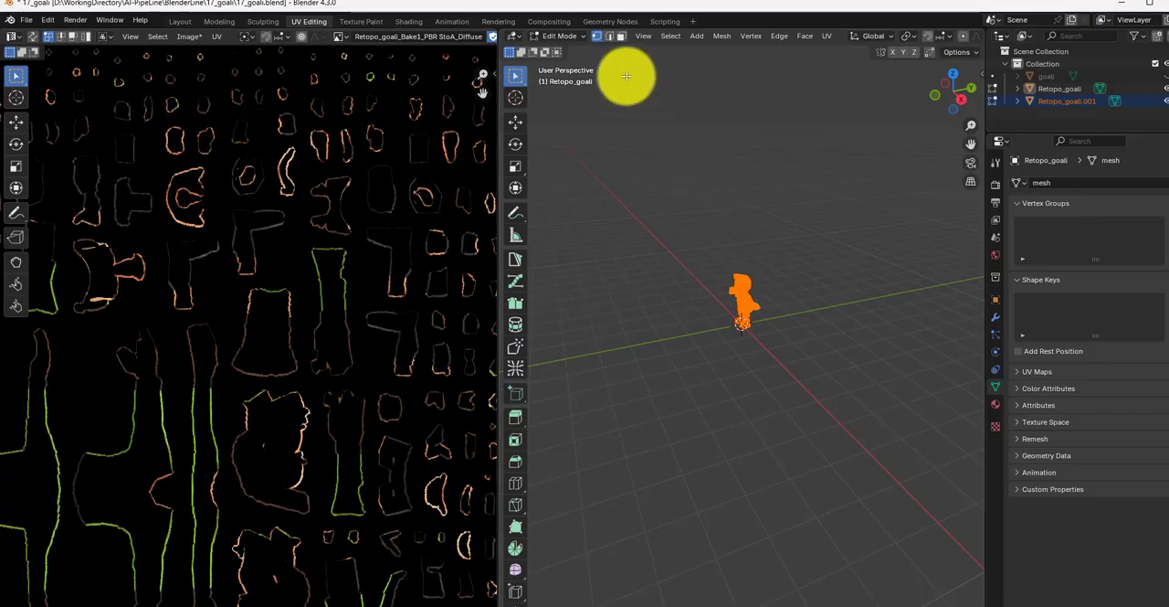
{"action": "left_click", "coordinate": [359, 21]}
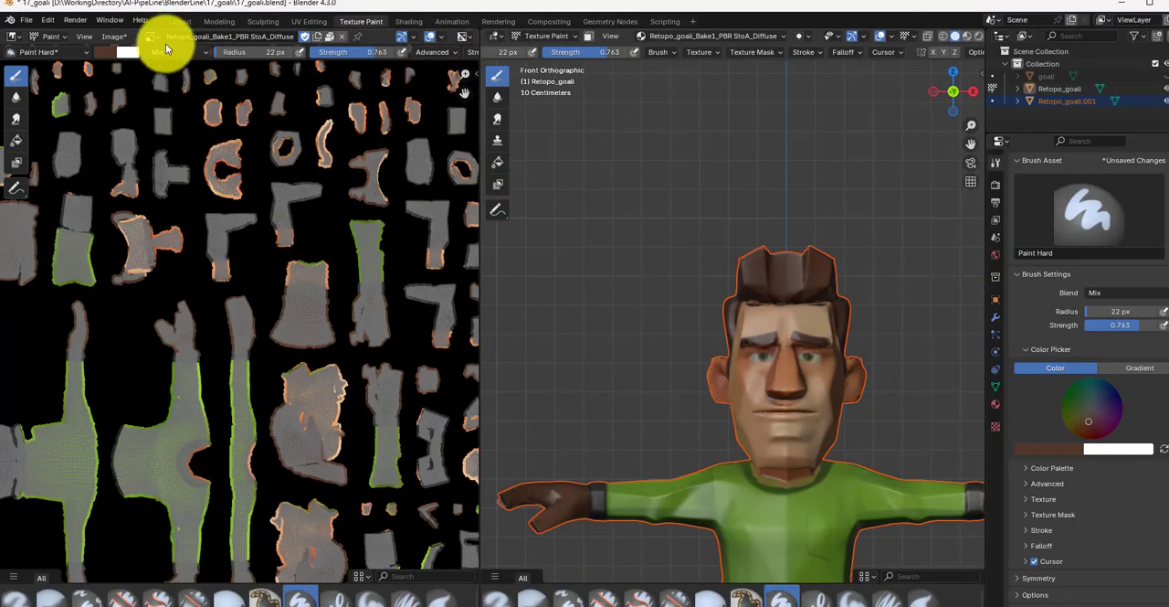
{"action": "left_click", "coordinate": [113, 38]}
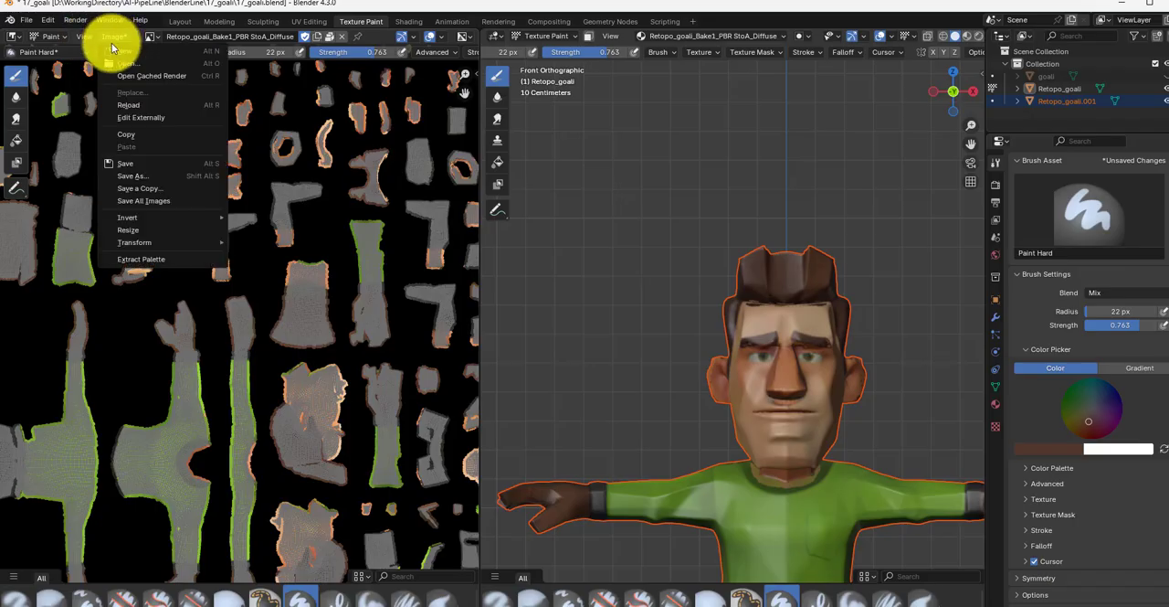
{"action": "left_click", "coordinate": [134, 163]}
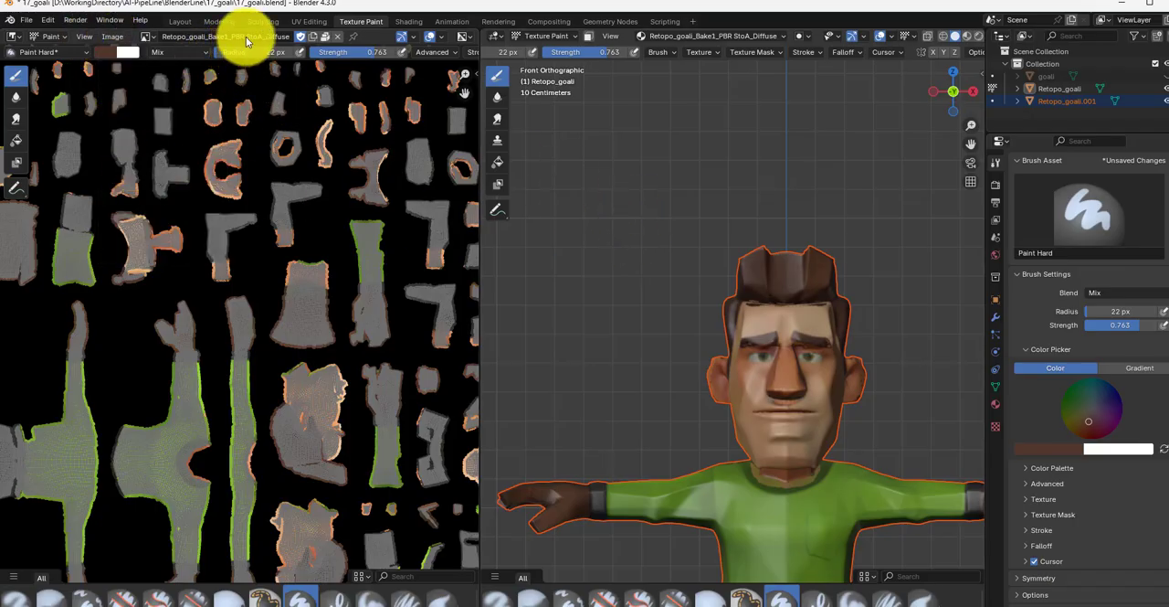
{"action": "left_click", "coordinate": [182, 22]}
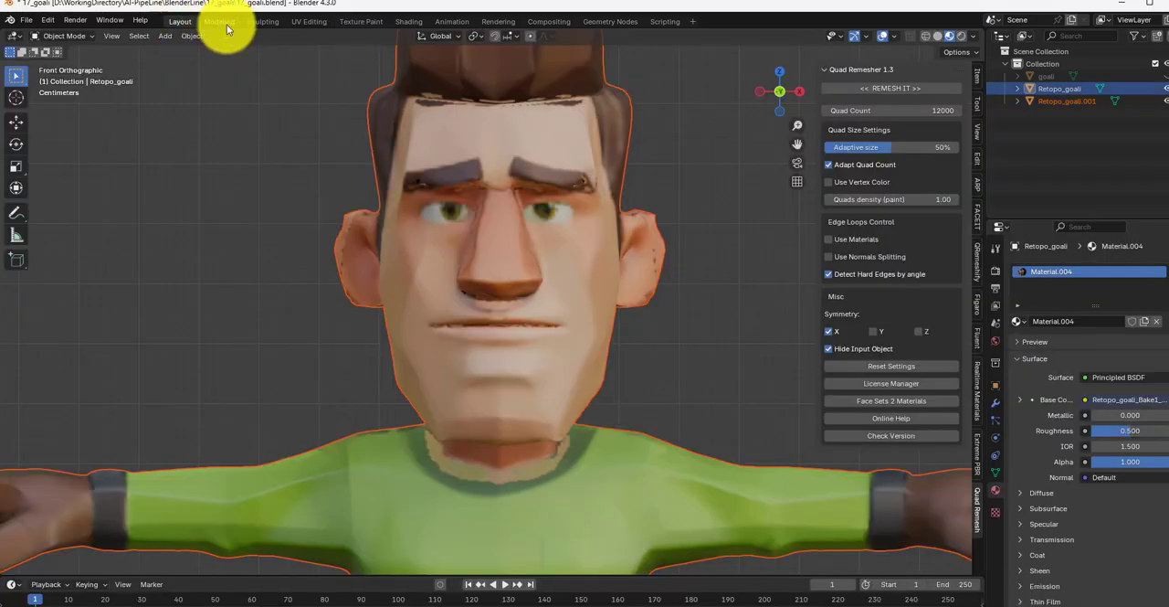
Step: Delete the outdated copy Retopo_goali.001 and duplicate the repainted Retopo_goali in its place
{"action": "left_click", "coordinate": [1069, 102]}
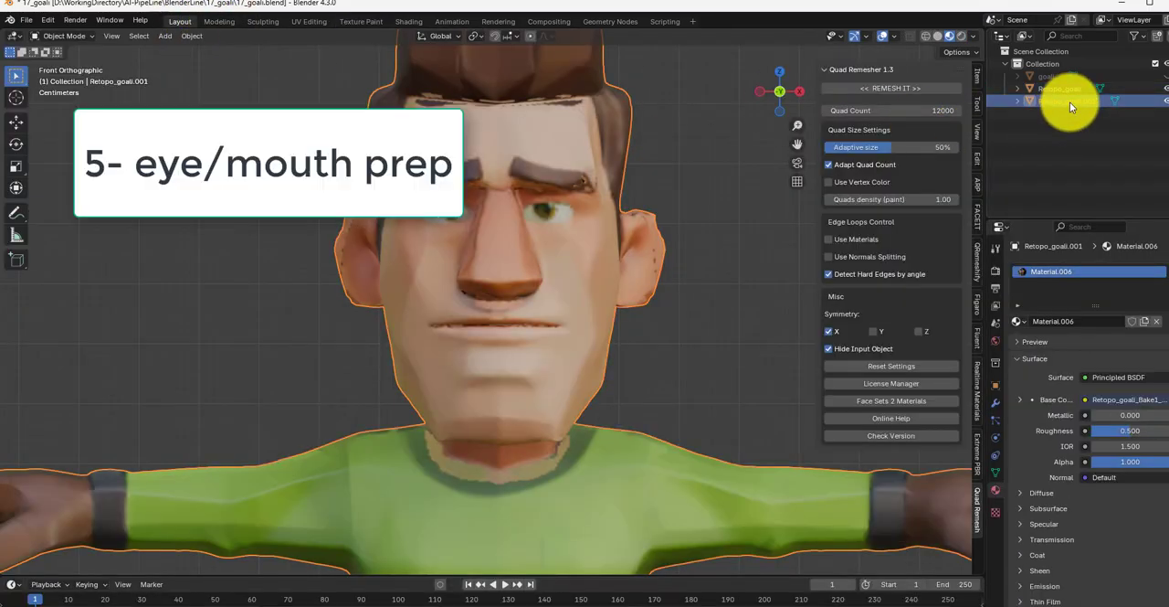
{"action": "key", "text": "Delete"}
{"action": "left_click", "coordinate": [1069, 87]}
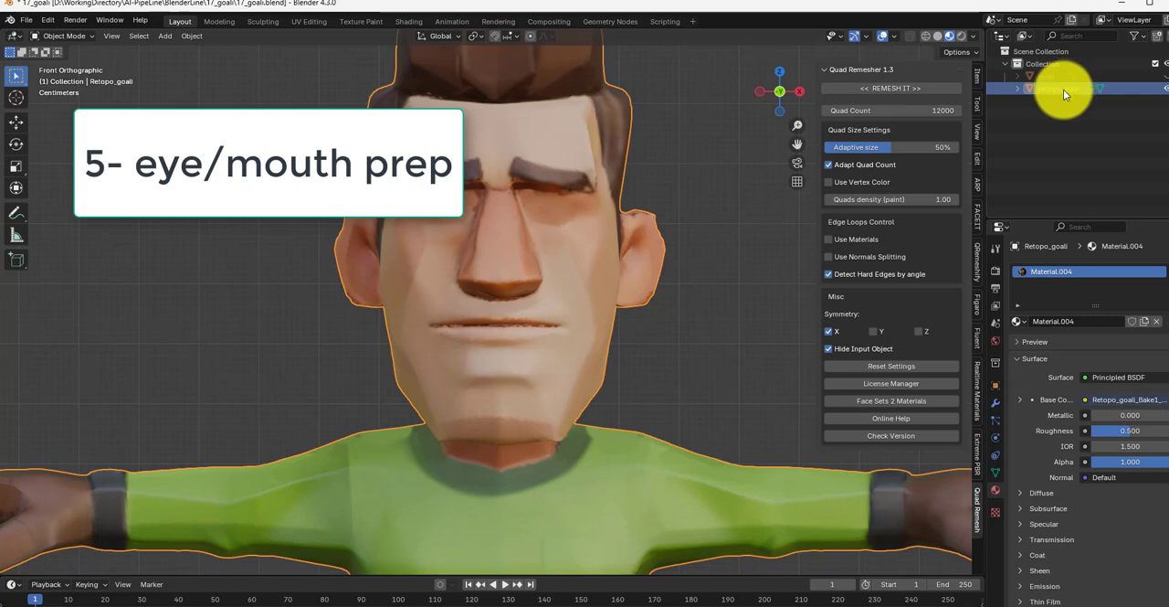
{"action": "key", "text": "ctrl+c"}
{"action": "key", "text": "ctrl+v"}
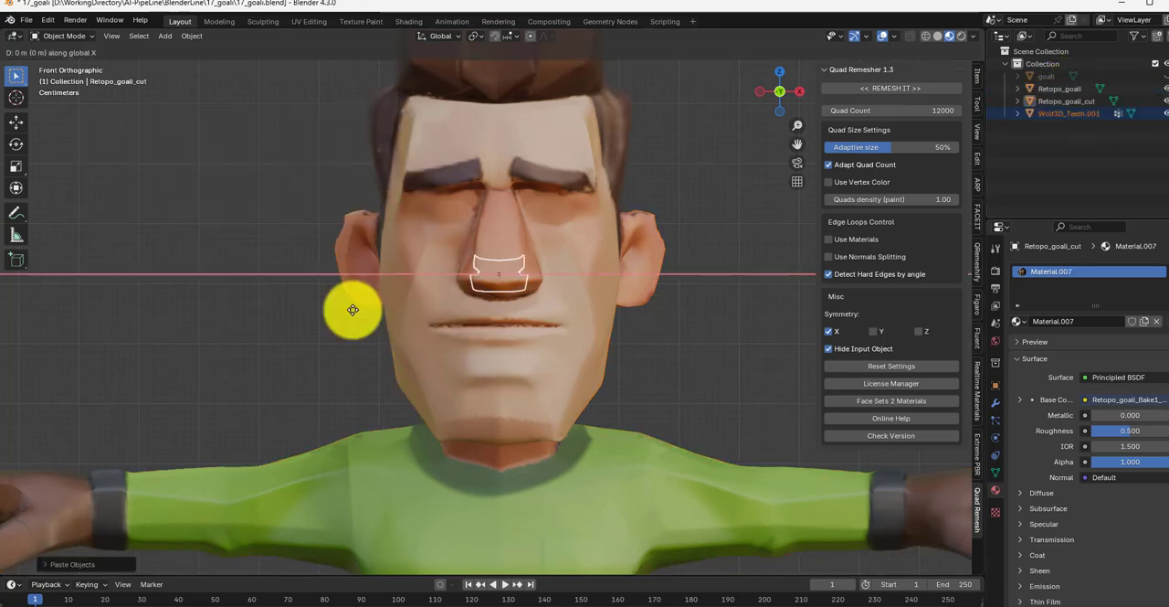
Step: Place the teeth model beside the head, then paste the eye.left and eye.right objects and move them along X above the teeth
{"action": "left_click", "coordinate": [274, 274]}
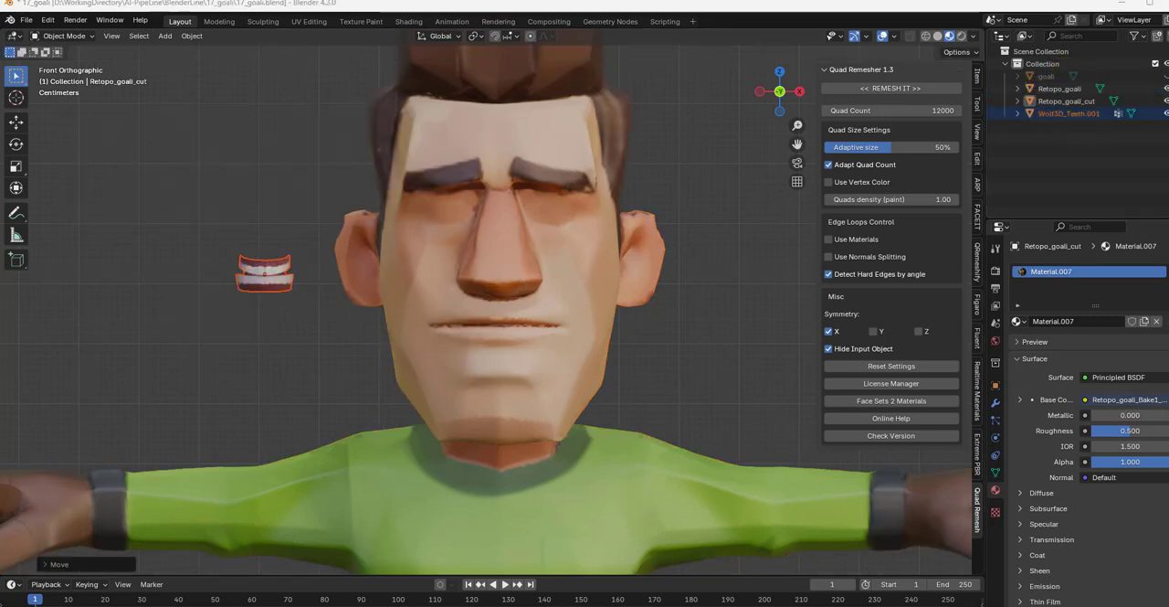
{"action": "key", "text": "ctrl+v"}
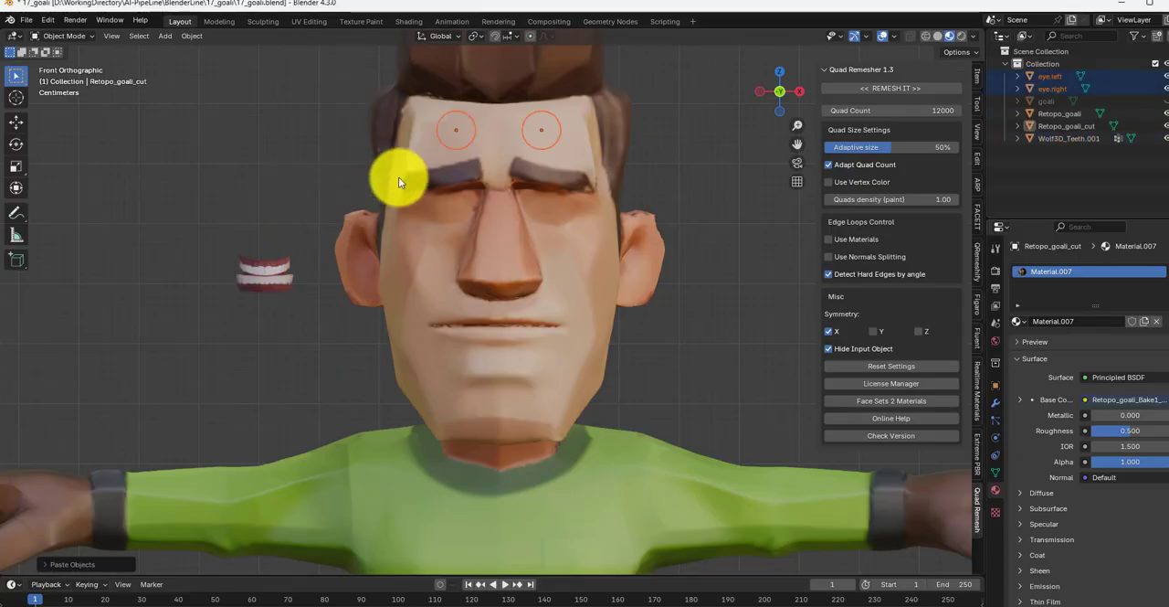
{"action": "key", "text": "g"}
{"action": "key", "text": "x"}
{"action": "left_click", "coordinate": [158, 194]}
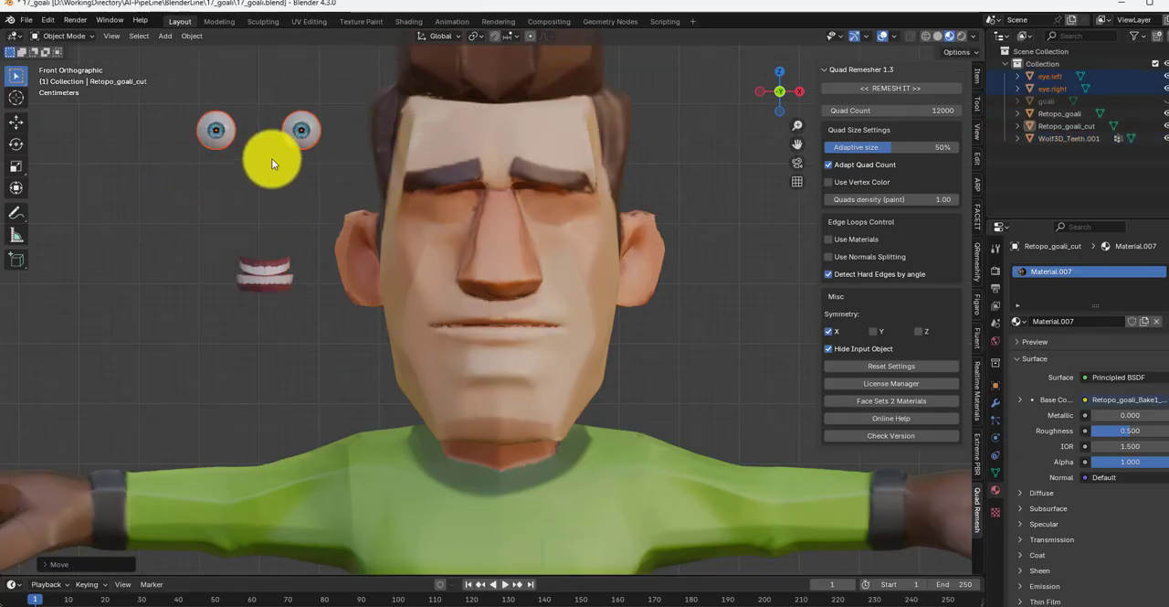
Step: Lower both eyes along Z to the face's eye height and lower the teeth along Z to mouth height
{"action": "key", "text": "g"}
{"action": "key", "text": "z"}
{"action": "left_click", "coordinate": [174, 268]}
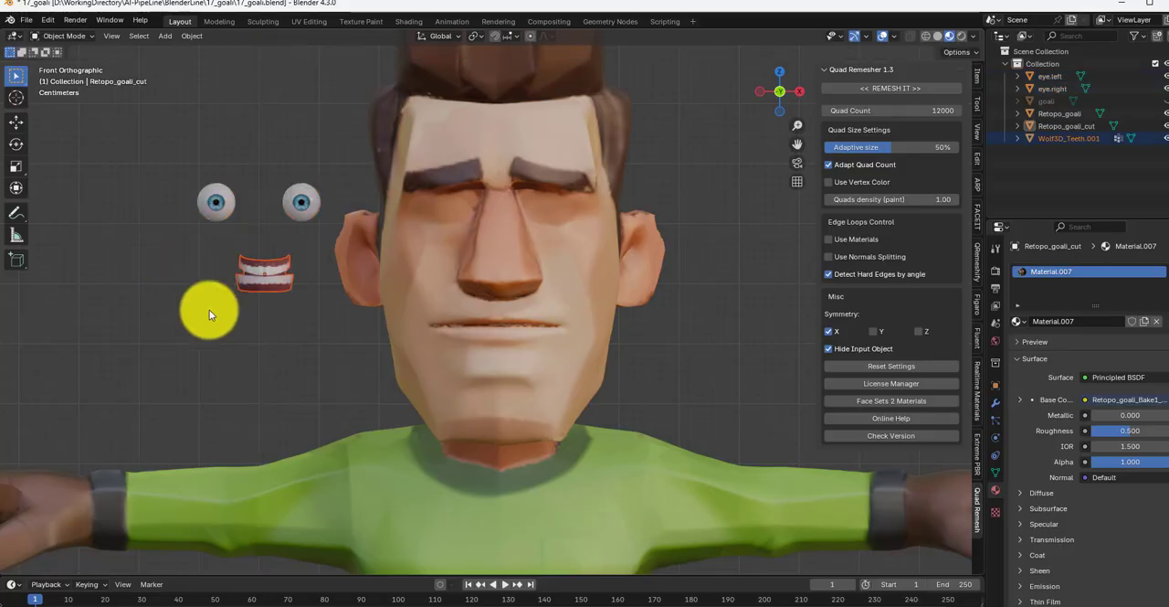
{"action": "left_click", "coordinate": [233, 279]}
{"action": "key", "text": "g"}
{"action": "key", "text": "z"}
{"action": "left_click", "coordinate": [219, 343]}
Step: Adjust the height of Wolf3D_Teeth.001 along Z against the mouth in the left side view
{"action": "key", "text": "ctrl+KP_3"}
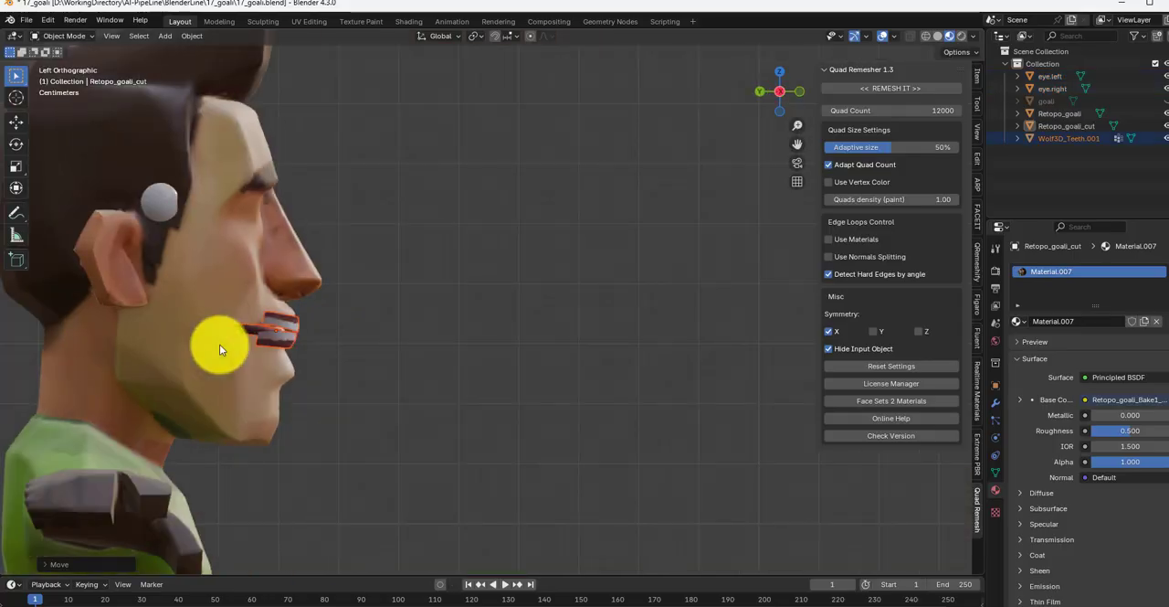
{"action": "left_click", "coordinate": [289, 331]}
{"action": "key", "text": "g"}
{"action": "key", "text": "z"}
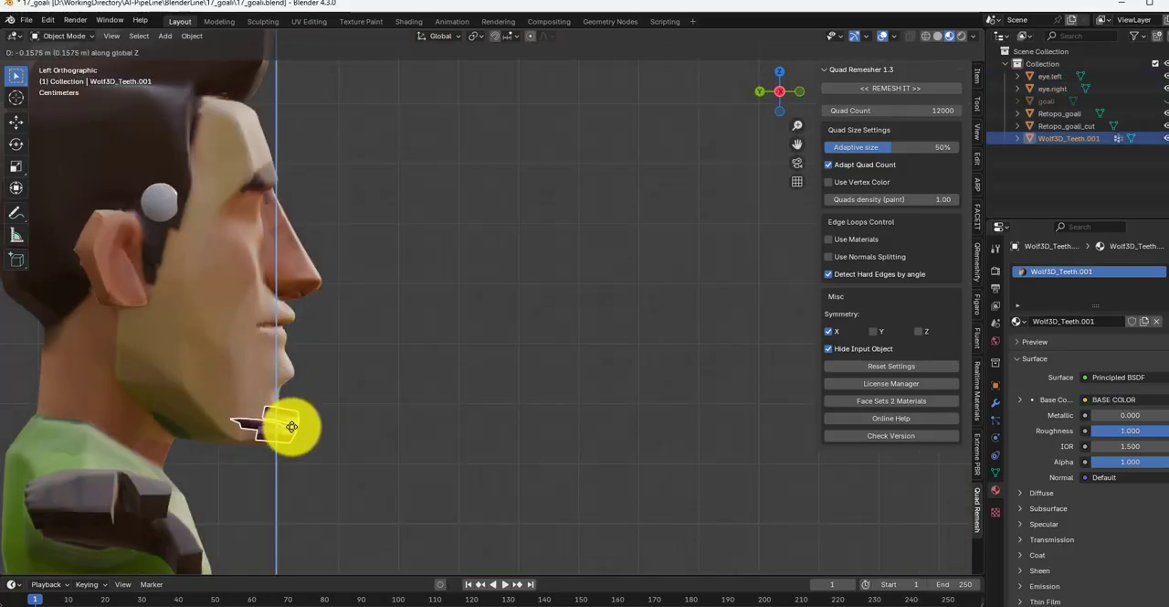
{"action": "left_click", "coordinate": [281, 334]}
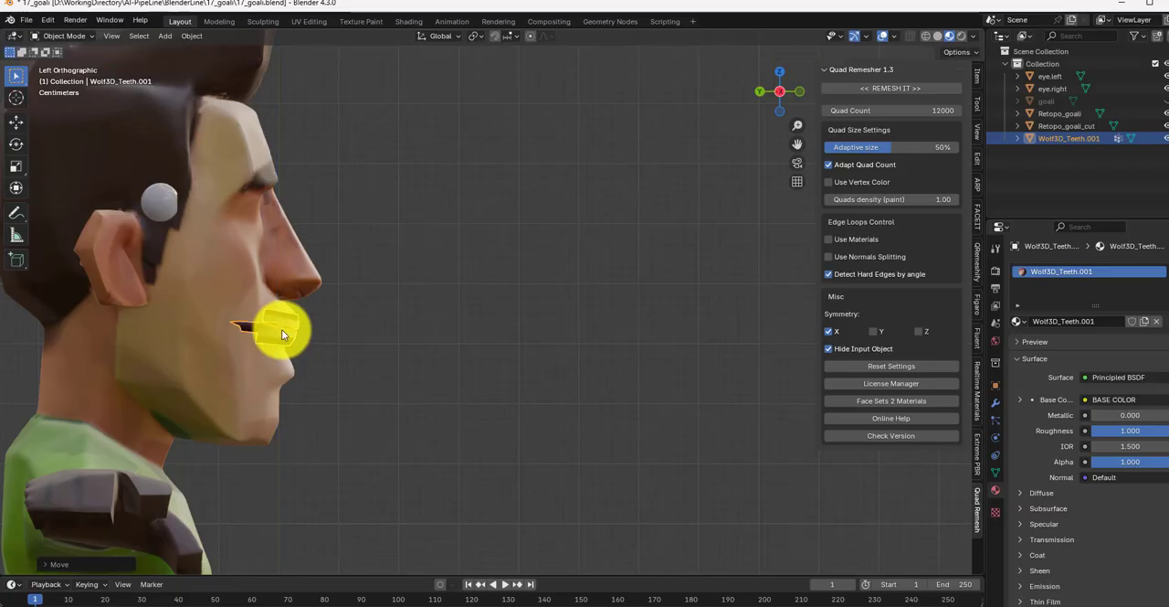
Step: Move eye.left and eye.right forward along Y into the eye-socket area and slightly down along Z
{"action": "left_click", "coordinate": [1065, 114]}
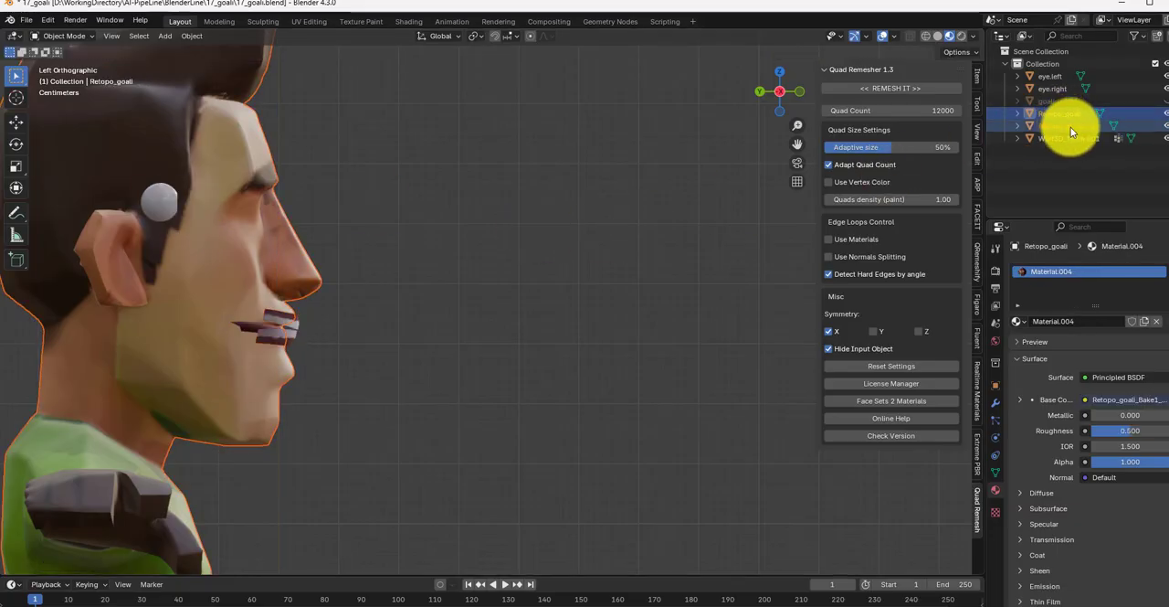
{"action": "left_click", "coordinate": [1070, 127]}
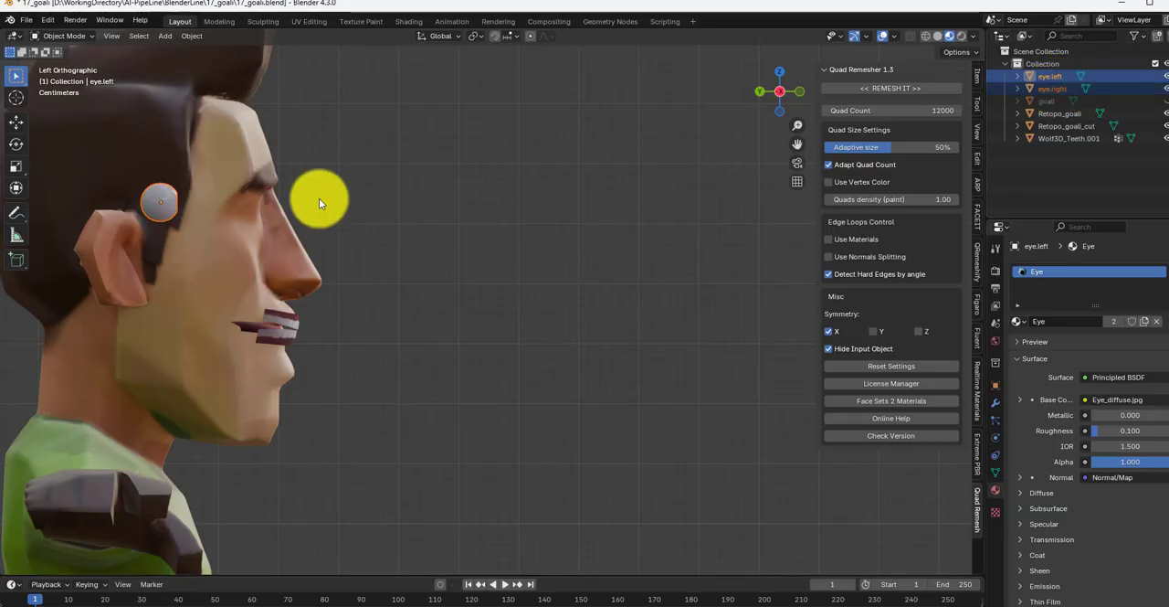
{"action": "key", "text": "g"}
{"action": "key", "text": "y"}
{"action": "left_click", "coordinate": [417, 205]}
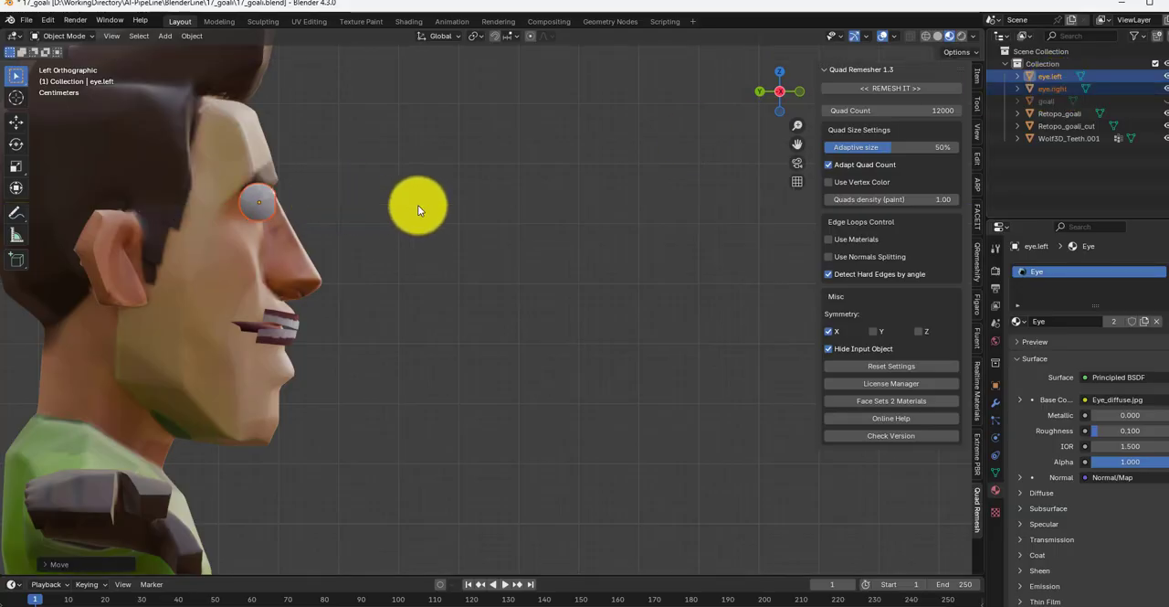
{"action": "key", "text": "g"}
{"action": "key", "text": "z"}
{"action": "left_click", "coordinate": [412, 215]}
{"action": "key", "text": "KP_1"}
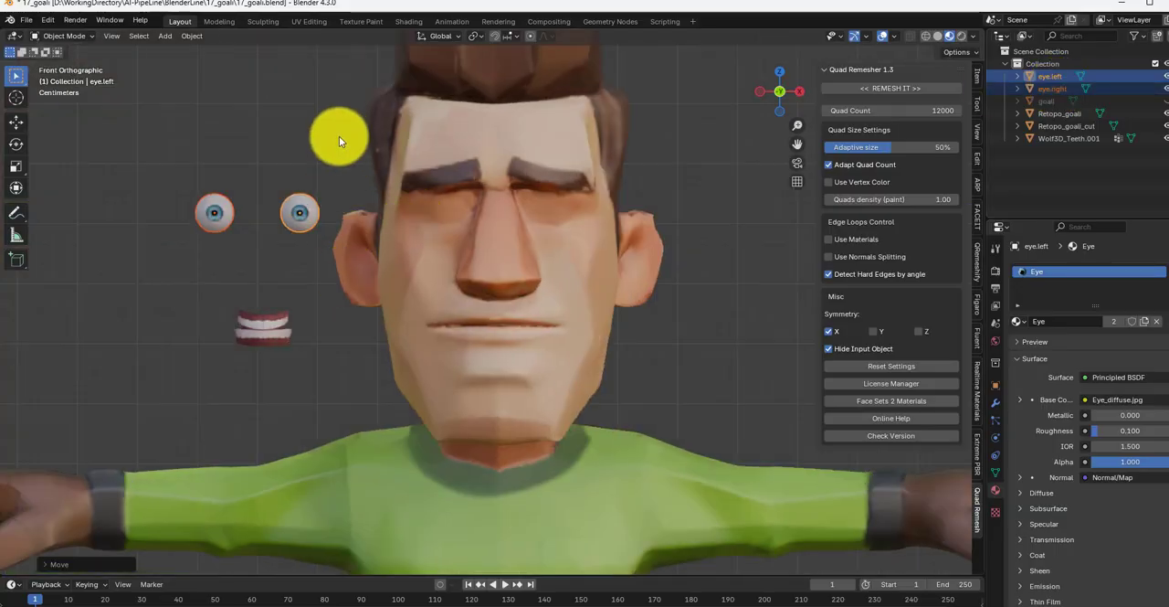
{"action": "key", "text": "a"}
{"action": "key", "text": "g"}
{"action": "right_click", "coordinate": [147, 386]}
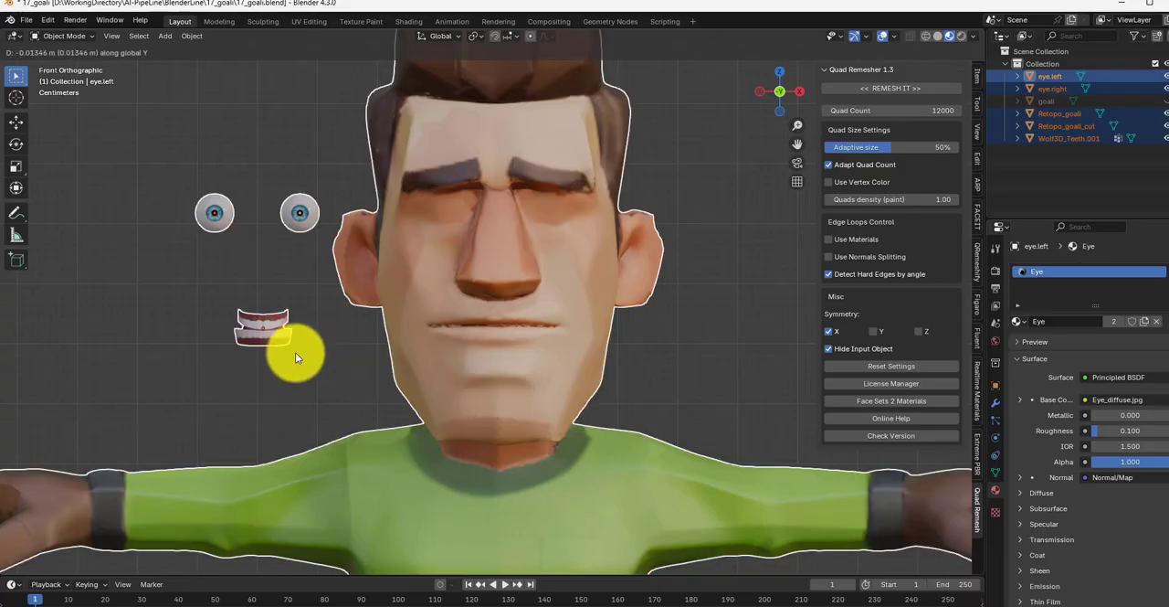
Step: Move the two eyes and the teeth together along X onto the centre of the face
{"action": "left_click_drag", "start_coordinate": [329, 383], "coordinate": [168, 172]}
{"action": "key", "text": "g"}
{"action": "key", "text": "y"}
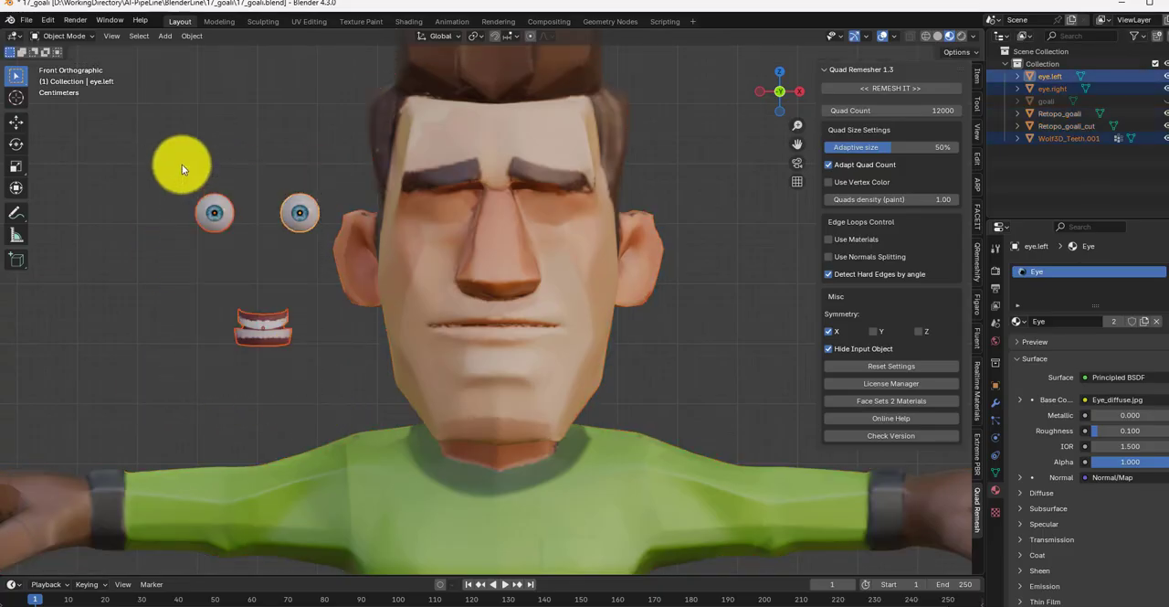
{"action": "key", "text": "x"}
{"action": "left_click", "coordinate": [419, 195]}
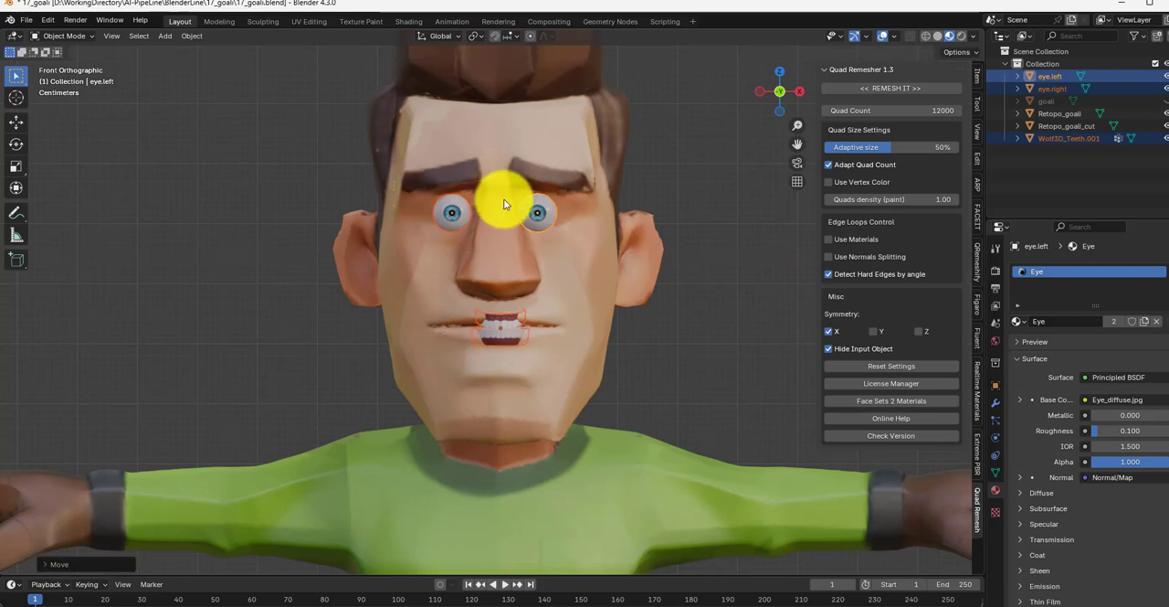
Step: Spread the eyes by moving each one slightly outward along X, away from the nose
{"action": "key", "text": "g"}
{"action": "key", "text": "x"}
{"action": "left_click", "coordinate": [555, 210]}
{"action": "left_click", "coordinate": [452, 215]}
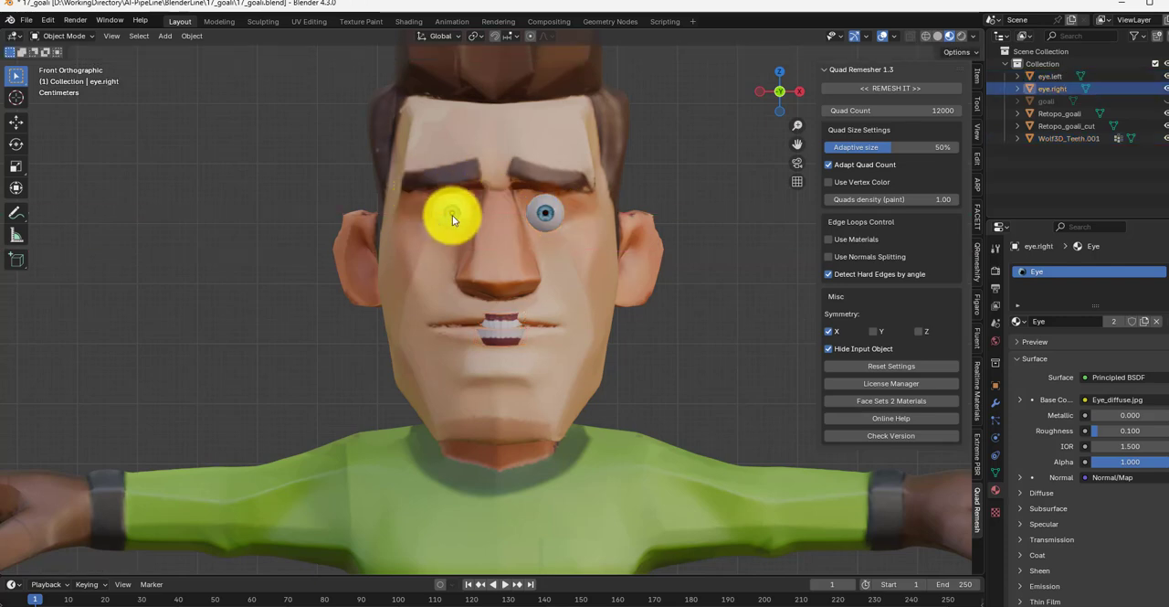
{"action": "key", "text": "g"}
{"action": "key", "text": "x"}
{"action": "left_click", "coordinate": [449, 215]}
Step: Scale the teeth up about 1.9 times and push them back along Y inside the mouth
{"action": "left_click", "coordinate": [503, 321]}
{"action": "key", "text": "s"}
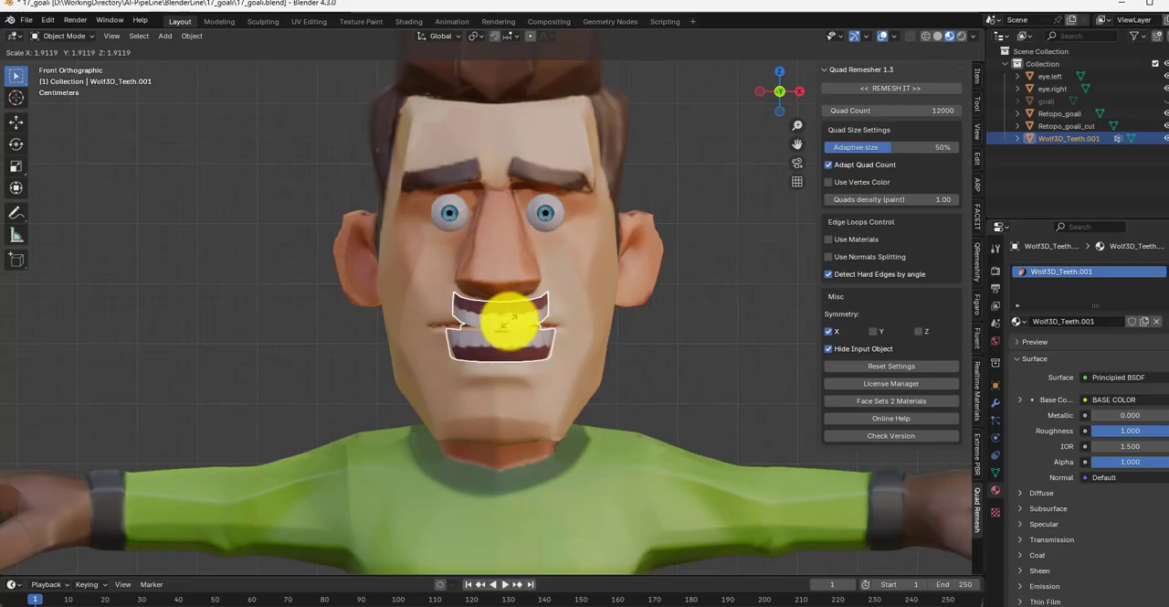
{"action": "left_click", "coordinate": [515, 327]}
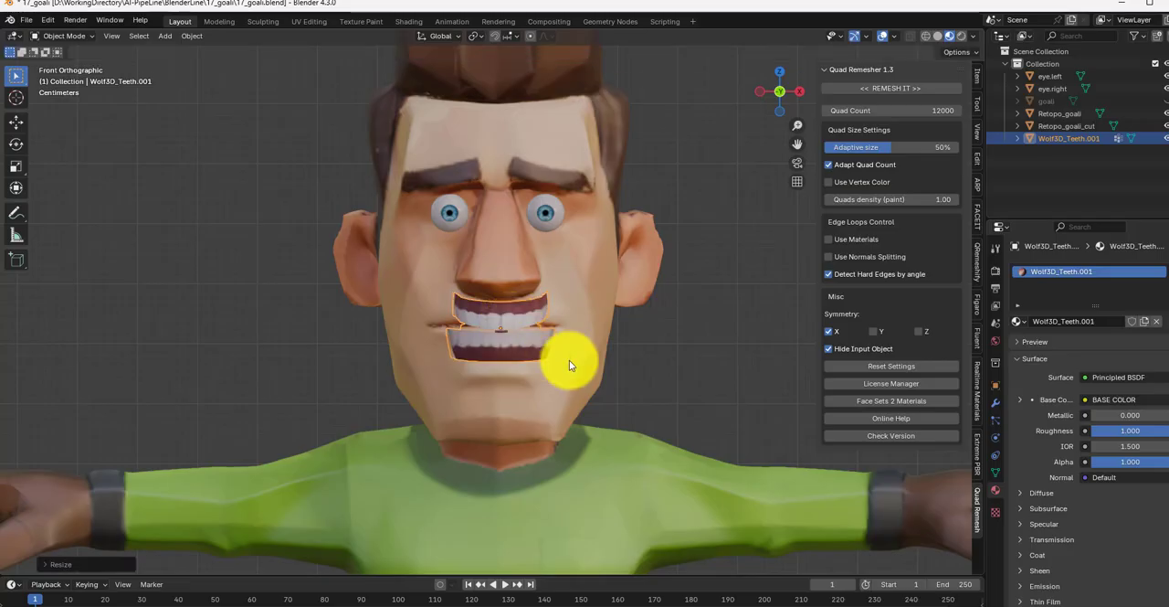
{"action": "key", "text": "KP_3"}
{"action": "key", "text": "g"}
{"action": "key", "text": "y"}
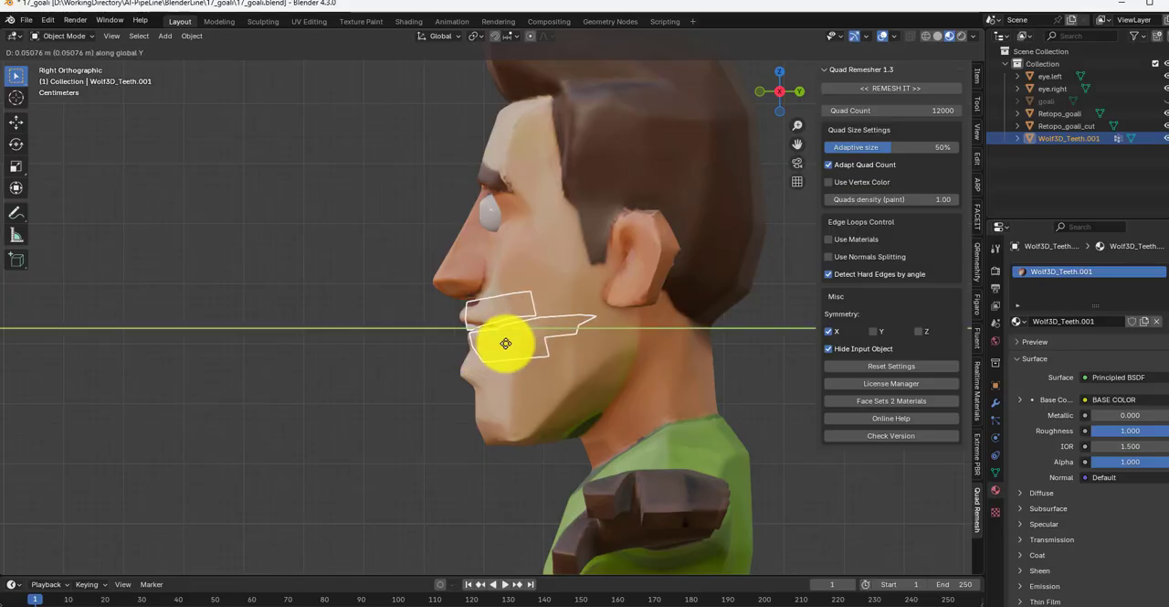
{"action": "left_click", "coordinate": [505, 342]}
{"action": "key", "text": "KP_1"}
Step: Select both eyes and push them back along Y so they sit deeper in the head
{"action": "left_click", "coordinate": [632, 346]}
{"action": "left_click", "coordinate": [559, 221]}
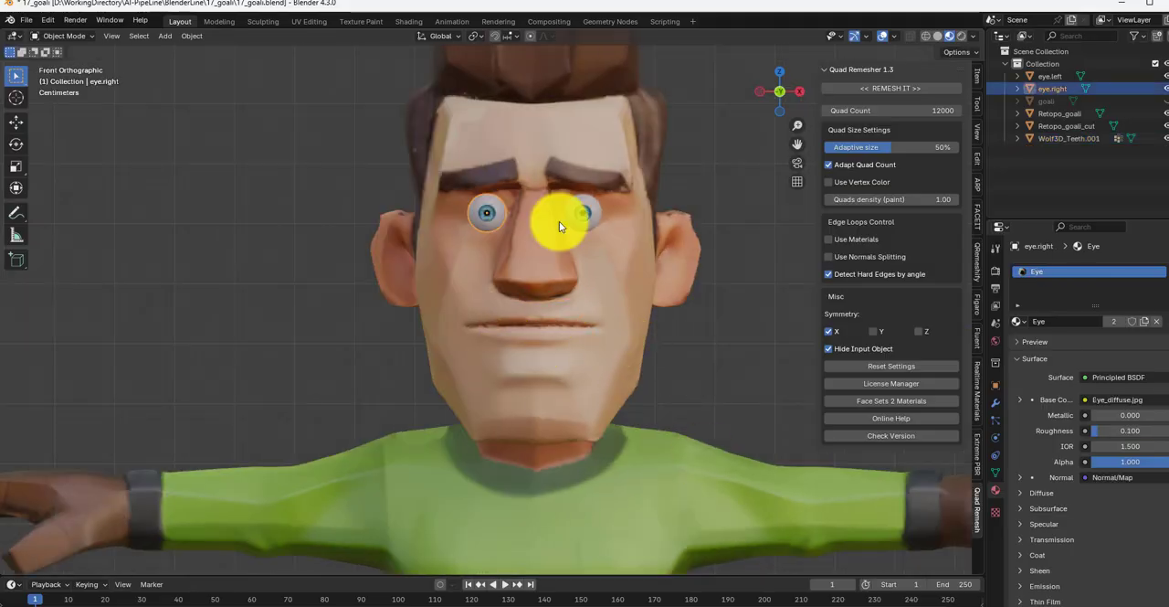
{"action": "left_click", "coordinate": [585, 219], "text": "shift"}
{"action": "key", "text": "KP_3"}
{"action": "key", "text": "g"}
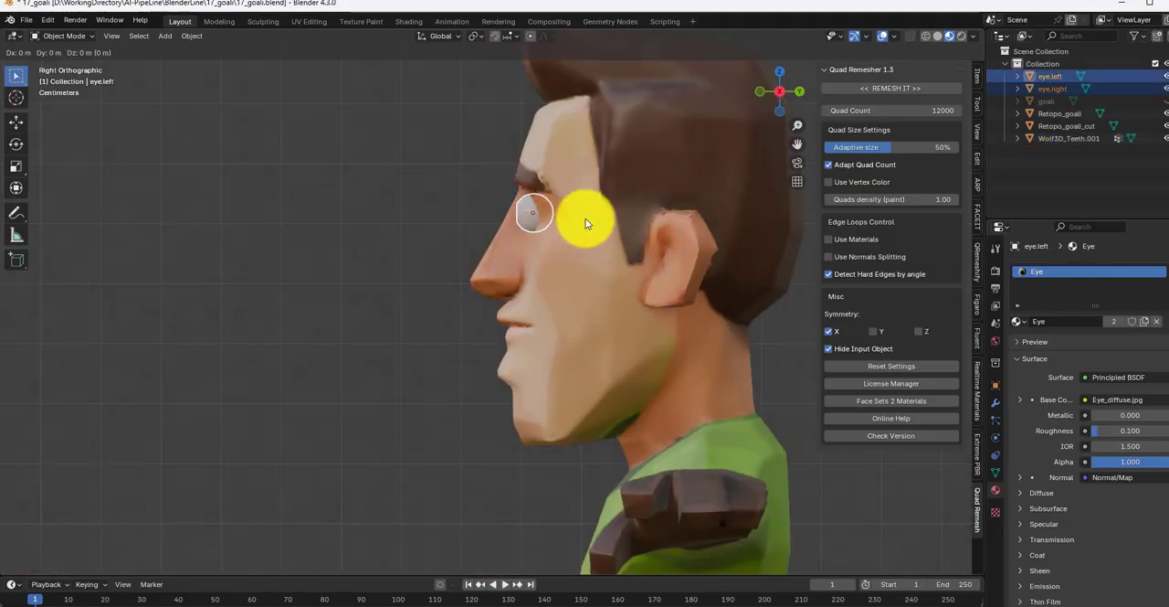
{"action": "key", "text": "y"}
{"action": "left_click", "coordinate": [599, 217]}
{"action": "key", "text": "KP_1"}
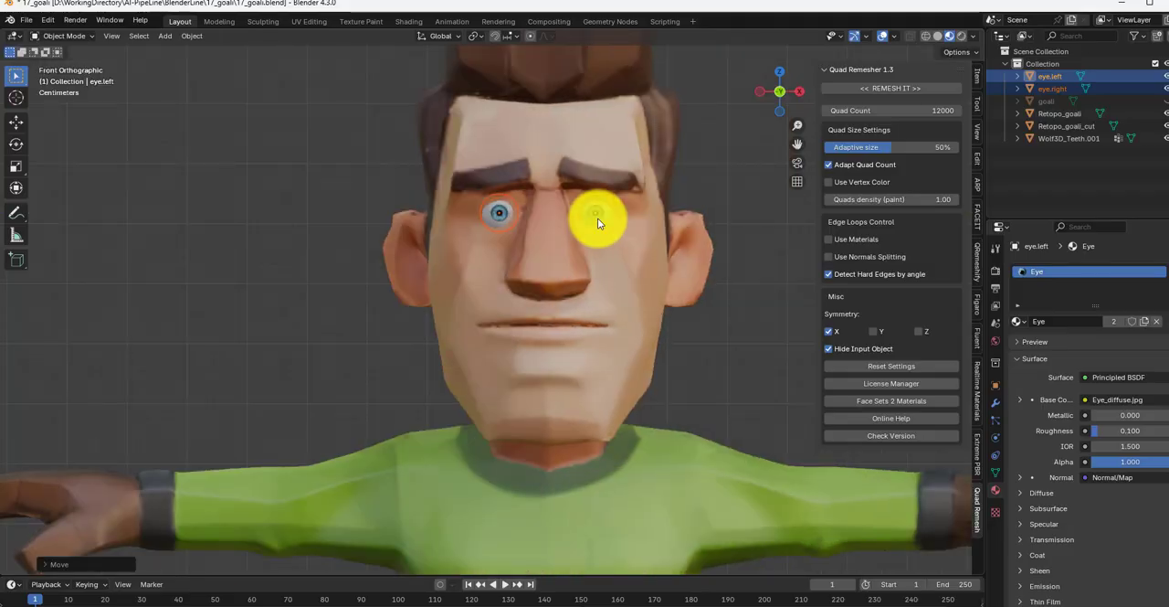
{"action": "left_click", "coordinate": [779, 336]}
Step: Check the eye placement on the whole character from the front and save the file
{"action": "scroll", "coordinate": [779, 333], "scroll_direction": "down", "scroll_amount": 4}
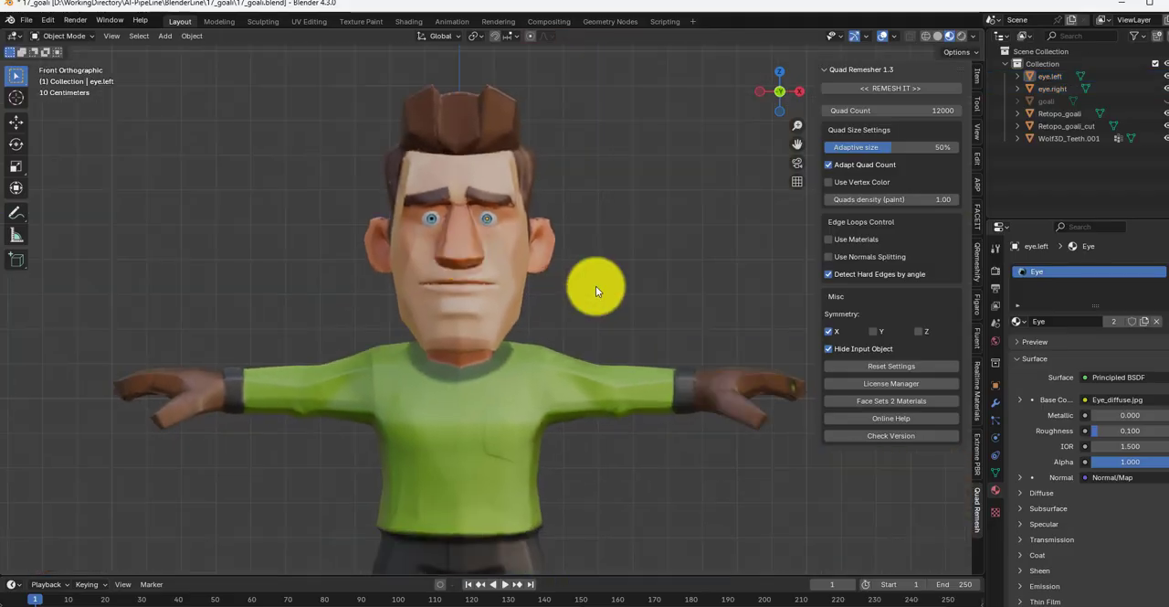
{"action": "left_click", "coordinate": [467, 405]}
{"action": "scroll", "coordinate": [627, 348], "scroll_direction": "up", "scroll_amount": 5}
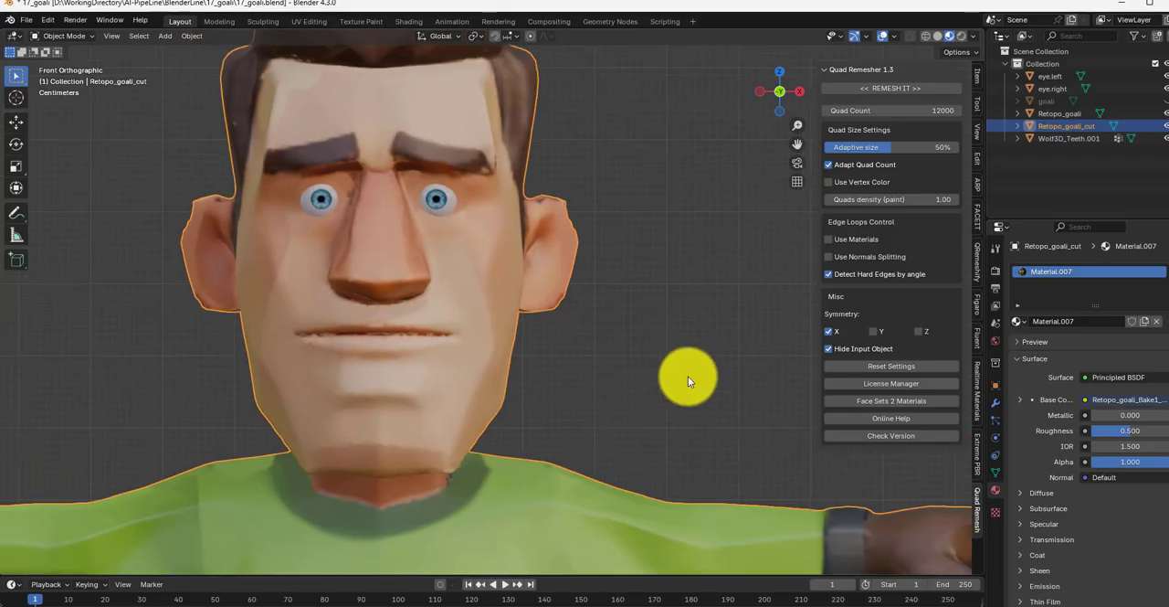
{"action": "left_click", "coordinate": [687, 375]}
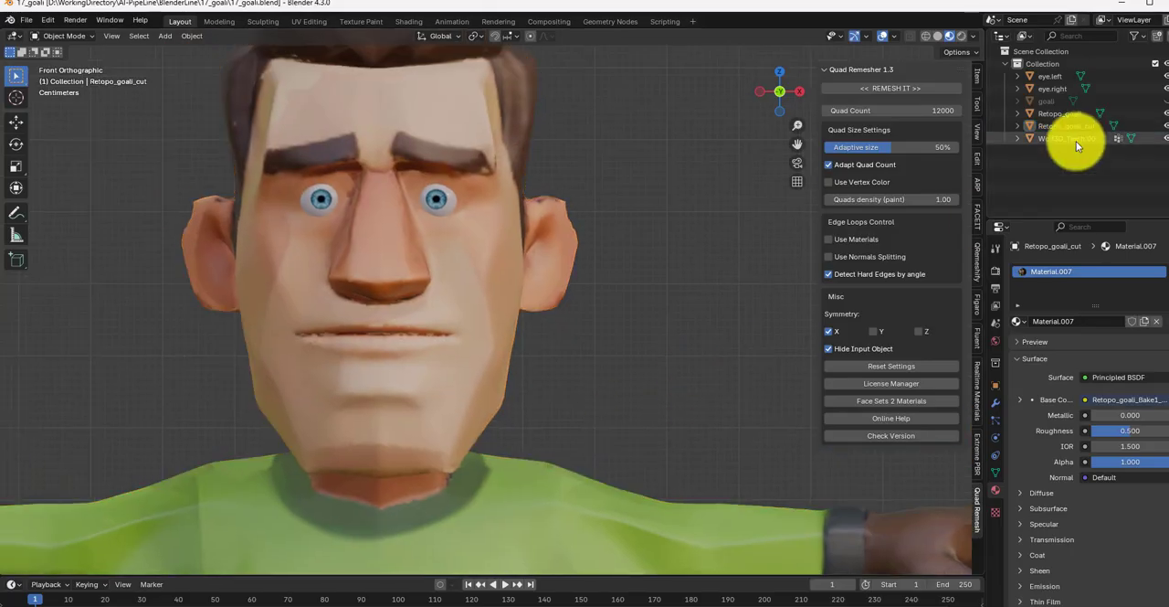
Step: Annotate a horizontal guide line across the middle of each eye, spanning the eyeball's width
{"action": "left_click", "coordinate": [1071, 138]}
{"action": "scroll", "coordinate": [442, 222], "scroll_direction": "up", "scroll_amount": 5}
{"action": "key", "text": "d"}
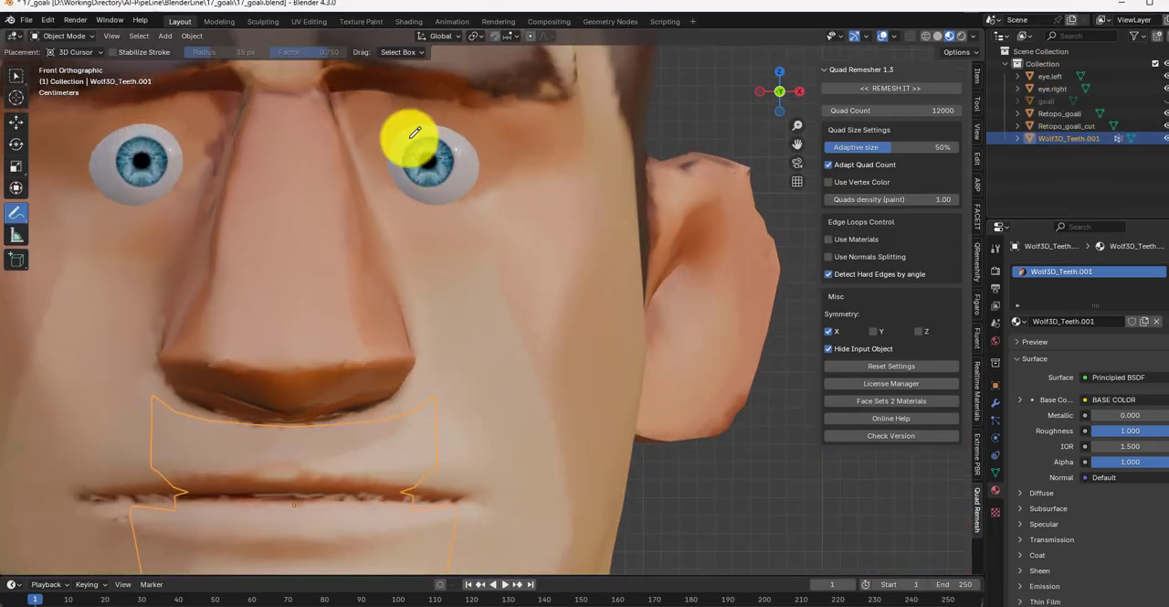
{"action": "left_click_drag", "start_coordinate": [480, 161], "coordinate": [388, 163]}
{"action": "left_click_drag", "start_coordinate": [183, 162], "coordinate": [90, 164]}
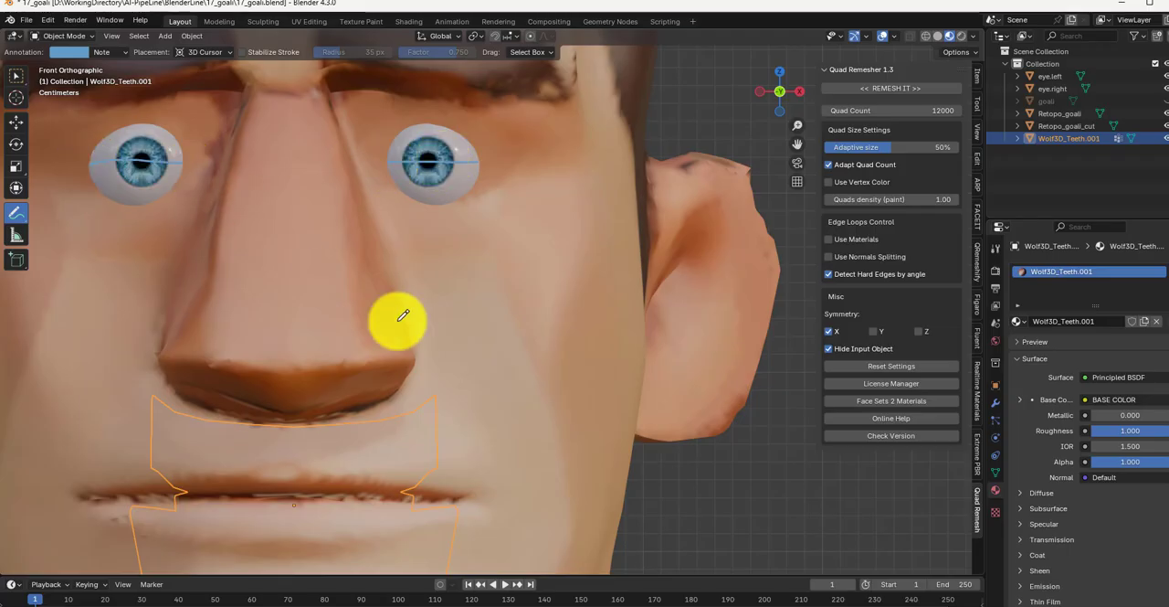
Step: Hide the eye.left and eye.right objects to expose the annotated eye lines on the face
{"action": "left_click", "coordinate": [1166, 76]}
{"action": "left_click", "coordinate": [1166, 89]}
{"action": "scroll", "coordinate": [470, 193], "scroll_direction": "up", "scroll_amount": 1}
{"action": "mouse_move", "coordinate": [471, 193]}
{"action": "middle_mouse_down", "text": "shift"}
{"action": "mouse_move", "coordinate": [520, 276]}
{"action": "mouse_move", "coordinate": [627, 314]}
{"action": "middle_mouse_up", "text": "shift"}
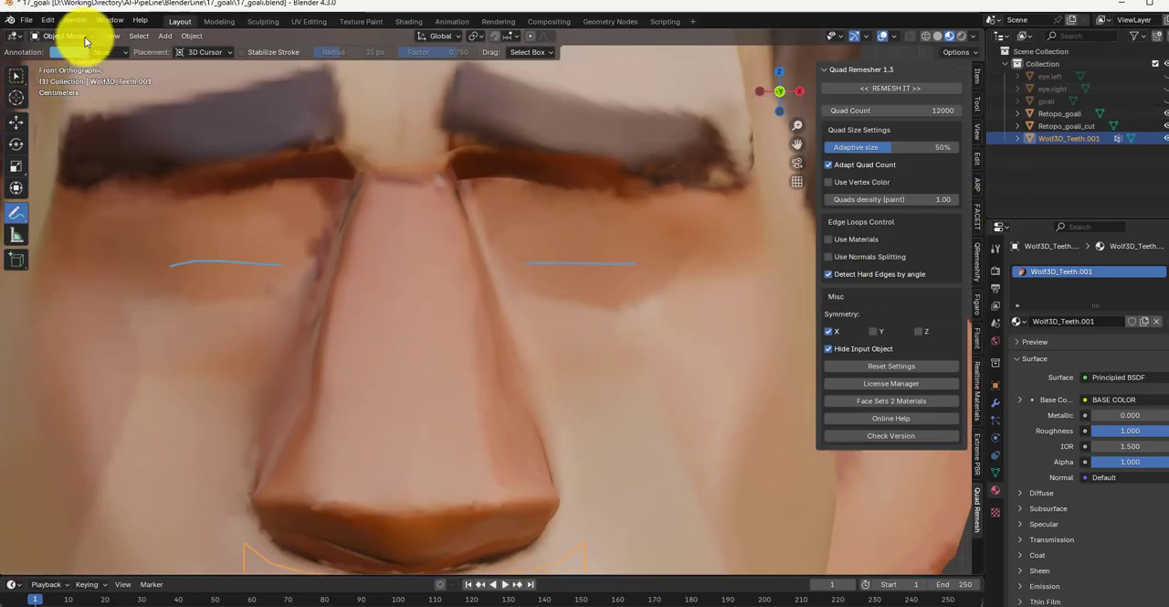
{"action": "left_click", "coordinate": [64, 36]}
{"action": "left_click", "coordinate": [72, 66]}
{"action": "left_click", "coordinate": [74, 37]}
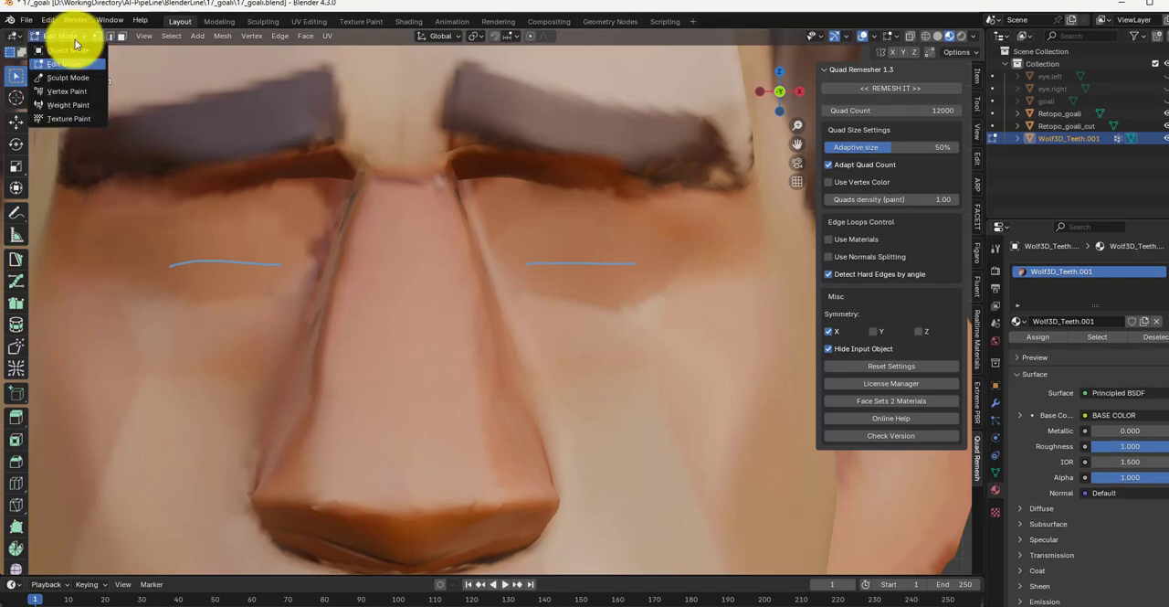
{"action": "left_click", "coordinate": [75, 78]}
{"action": "left_click", "coordinate": [85, 37]}
{"action": "left_click", "coordinate": [78, 64]}
{"action": "left_click", "coordinate": [893, 35]}
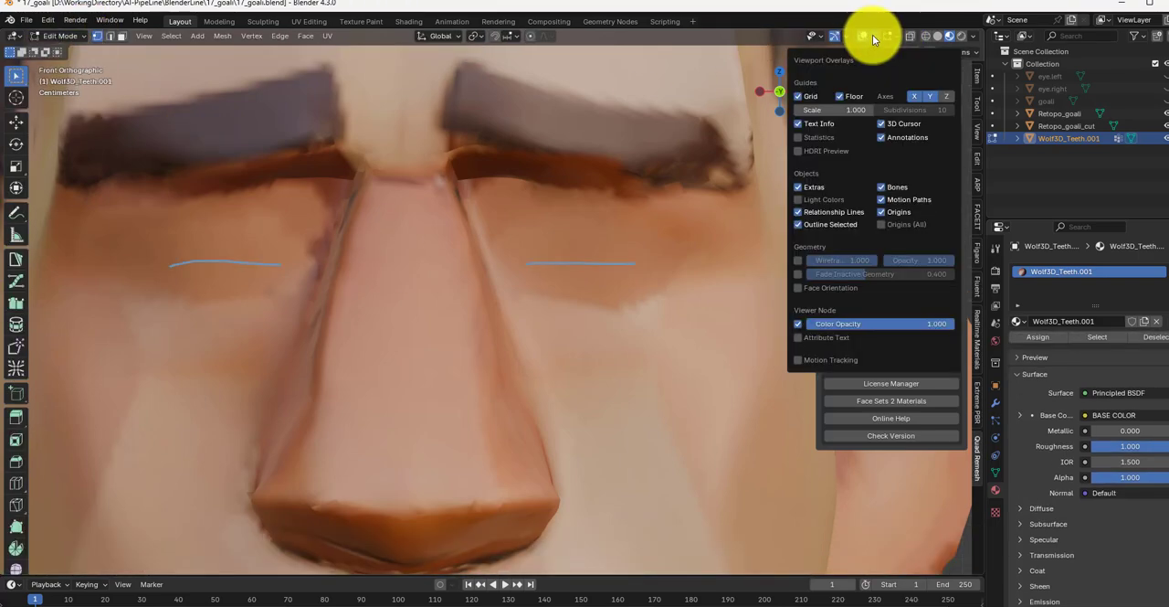
{"action": "left_click", "coordinate": [66, 36]}
Step: Open the Retopo_goali_cut mesh in Edit Mode
{"action": "left_click", "coordinate": [1070, 129]}
{"action": "left_click", "coordinate": [64, 36]}
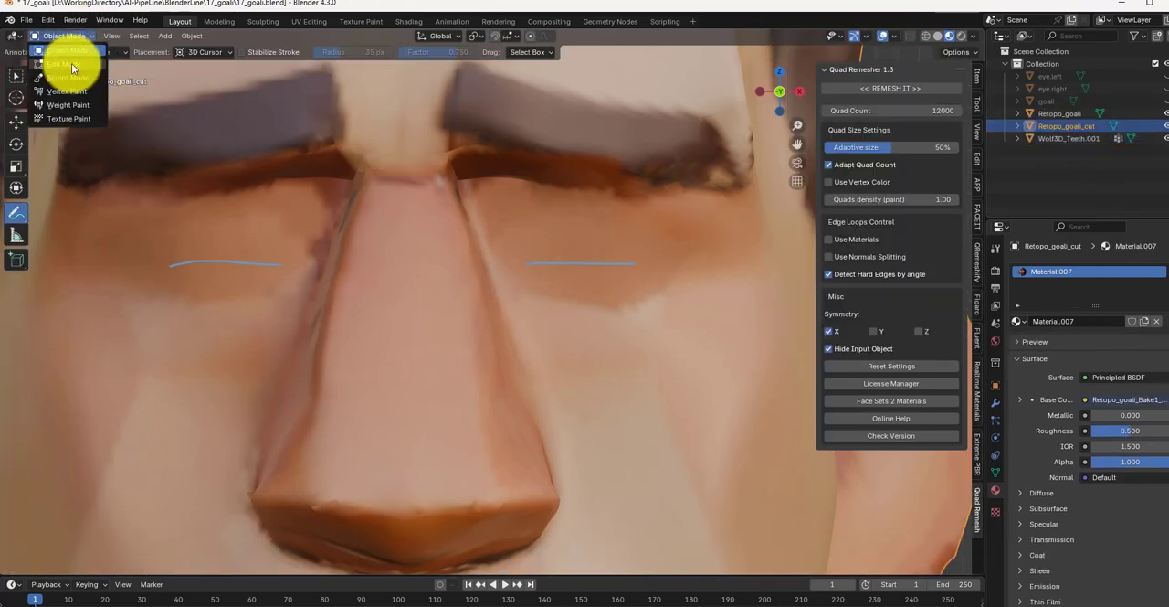
{"action": "left_click", "coordinate": [69, 63]}
{"action": "scroll", "coordinate": [12, 411], "scroll_direction": "down", "scroll_amount": 5}
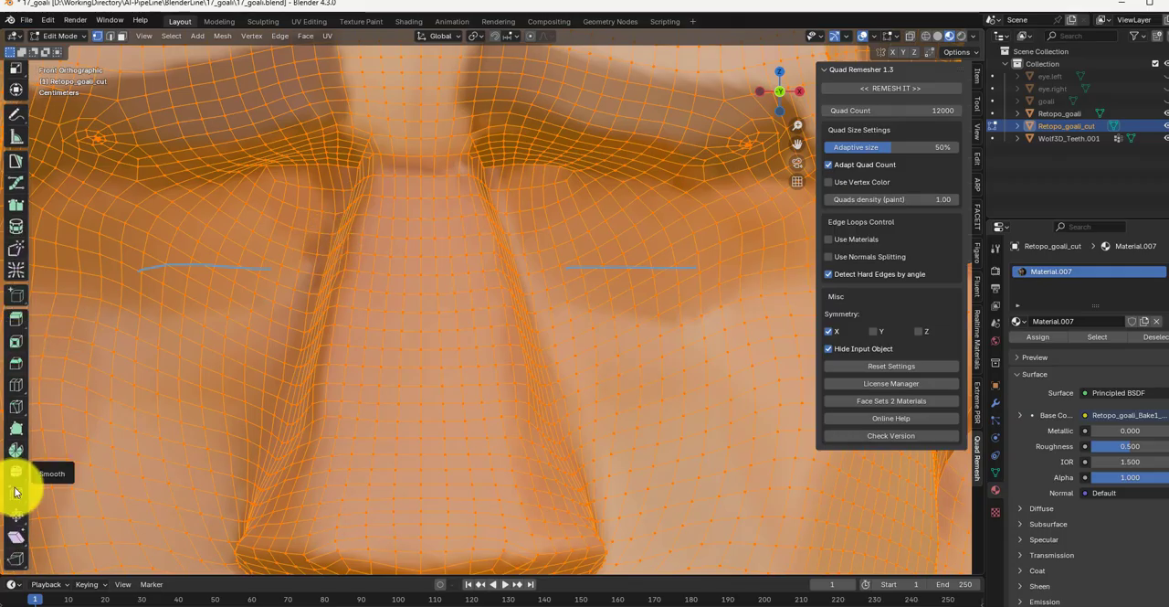
Step: Rip open a diagonal slit at the guide line of the character's right eye and hide the Retopo_goali object
{"action": "left_click", "coordinate": [17, 556]}
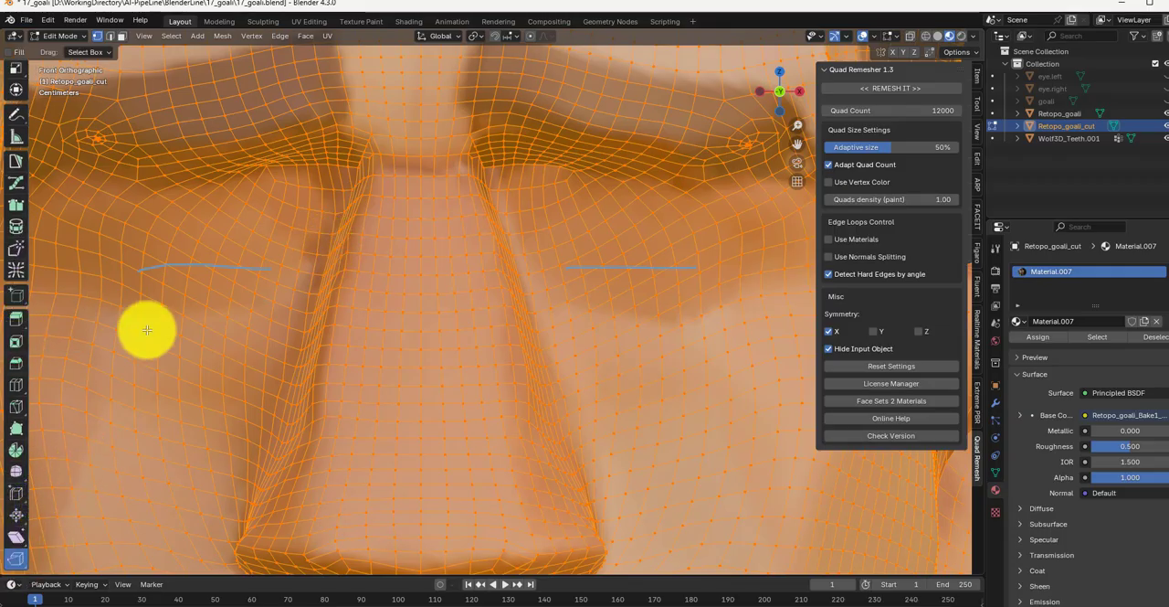
{"action": "left_click", "coordinate": [144, 252]}
{"action": "left_click", "coordinate": [166, 264]}
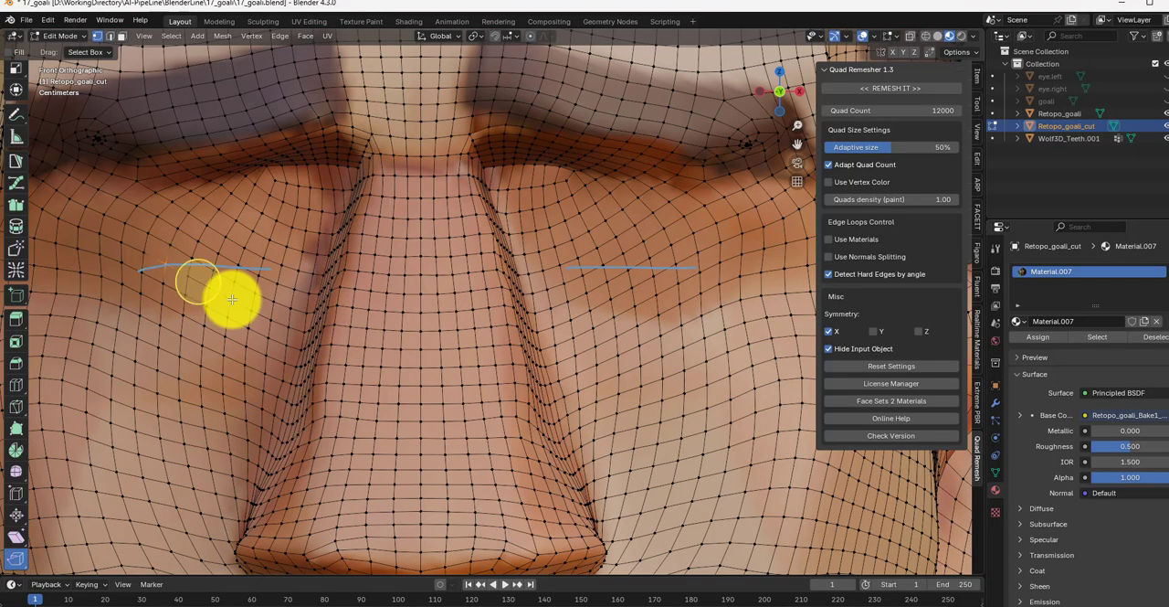
{"action": "left_click", "coordinate": [220, 293], "text": "ctrl"}
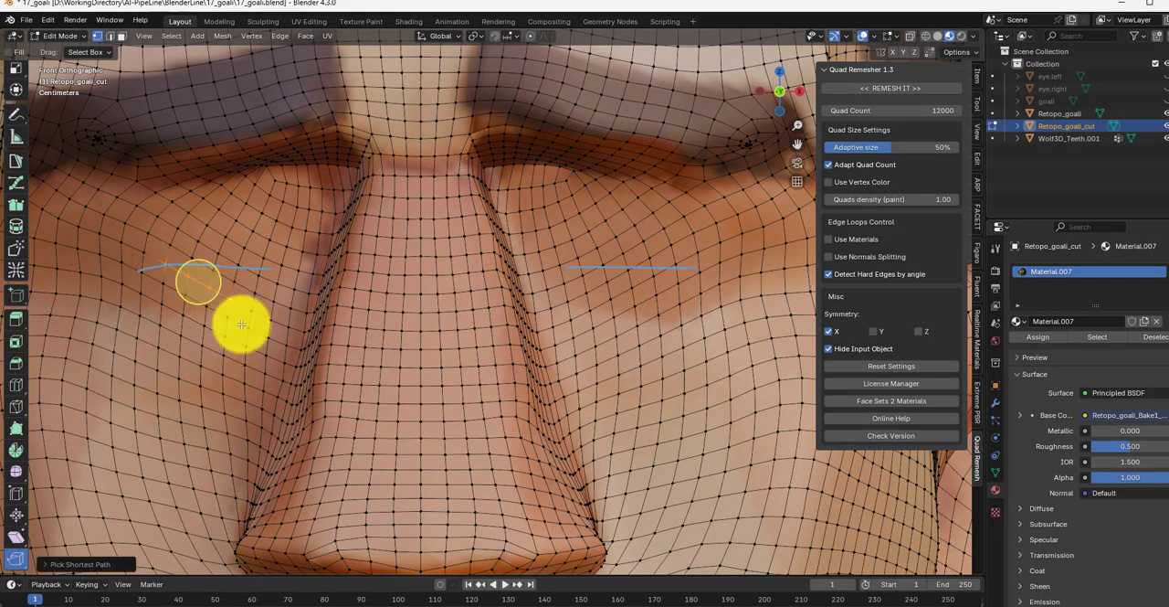
{"action": "left_click_drag", "start_coordinate": [201, 271], "coordinate": [196, 265]}
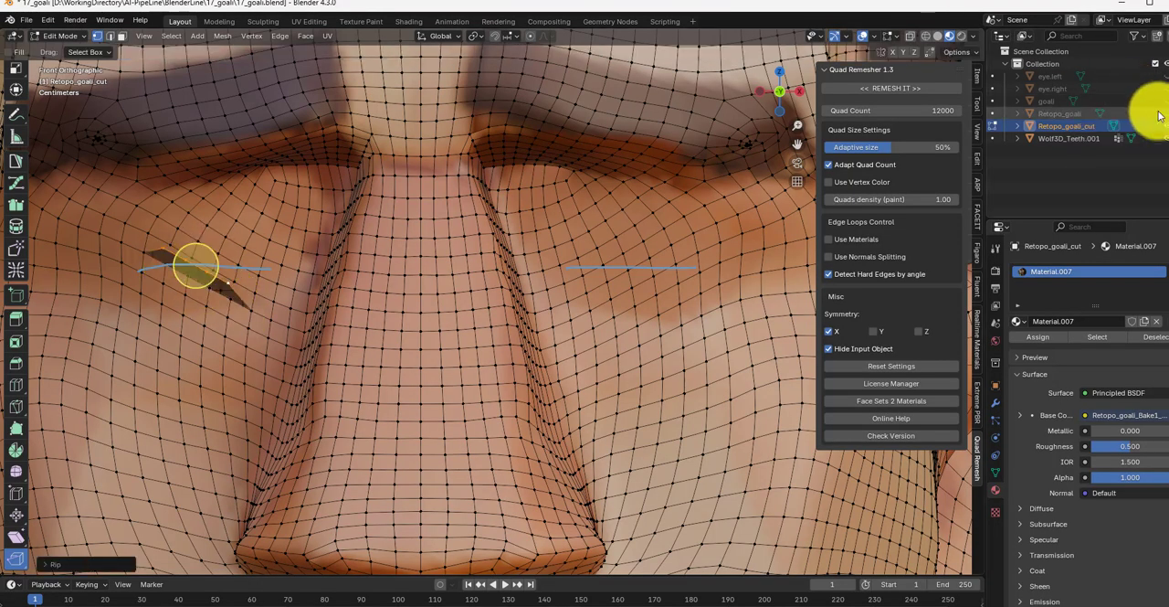
Step: Rip open a matching diagonal slit at the guide line of the character's left eye
{"action": "left_click", "coordinate": [670, 243], "text": "ctrl"}
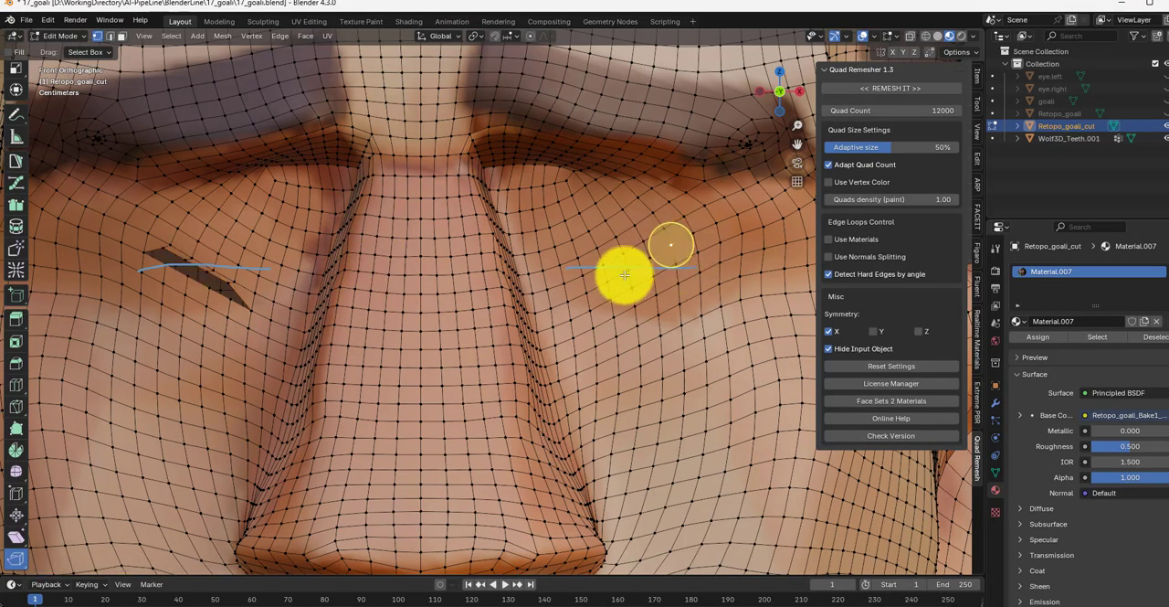
{"action": "mouse_move", "coordinate": [631, 256]}
{"action": "left_mouse_down"}
{"action": "mouse_move", "coordinate": [629, 243]}
{"action": "mouse_move", "coordinate": [637, 256]}
{"action": "left_mouse_up"}
{"action": "key", "text": "ctrl+z"}
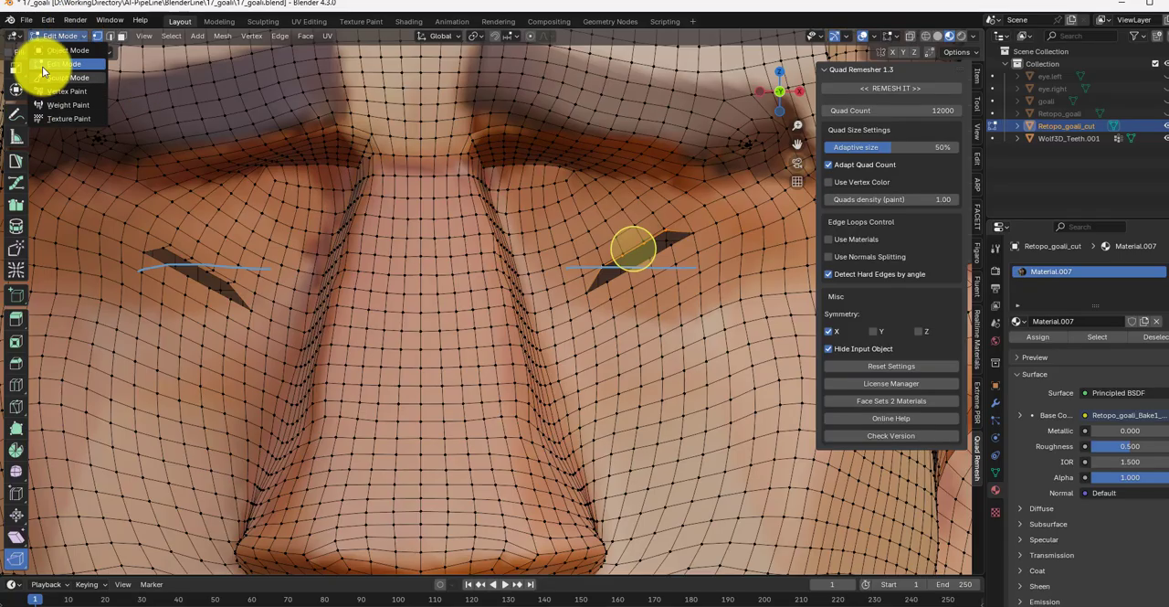
Step: Slide the vertices at the outer end of the character's right eye slit onto the eye guide line
{"action": "left_click", "coordinate": [162, 248]}
{"action": "scroll", "coordinate": [16, 108], "scroll_direction": "up", "scroll_amount": 3}
{"action": "left_click", "coordinate": [17, 77]}
{"action": "left_click", "coordinate": [170, 244]}
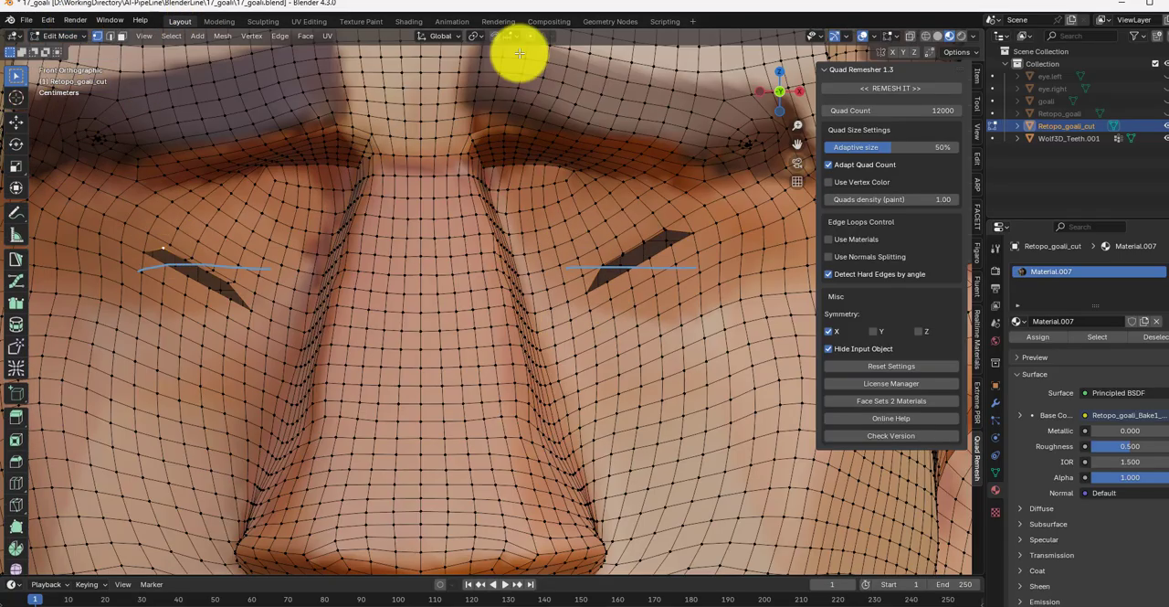
{"action": "key", "text": "g"}
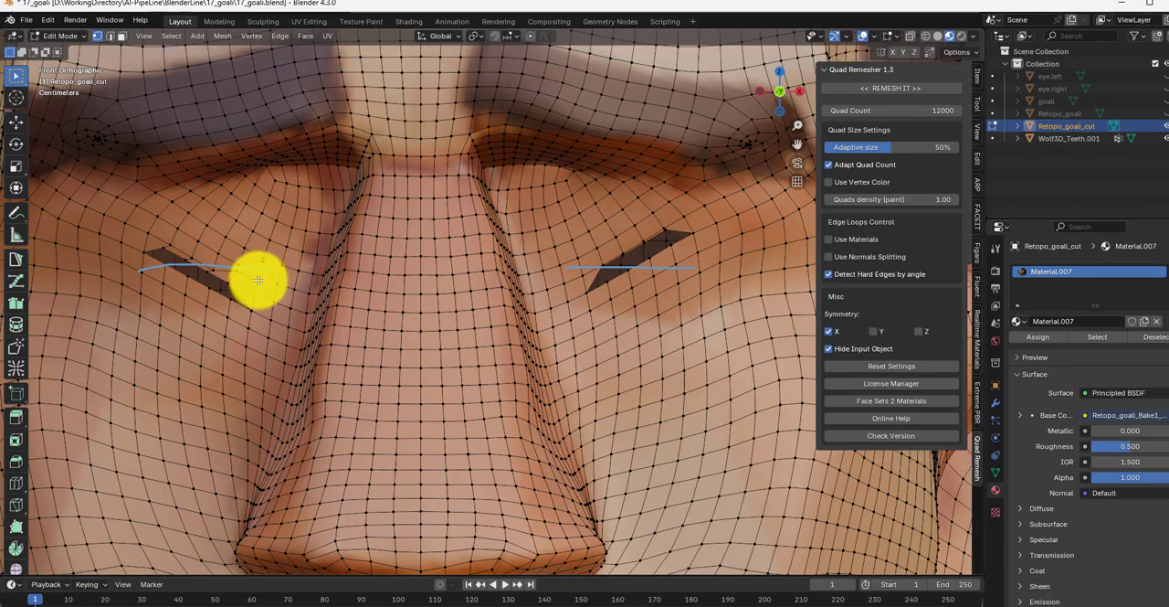
{"action": "left_click", "coordinate": [239, 258]}
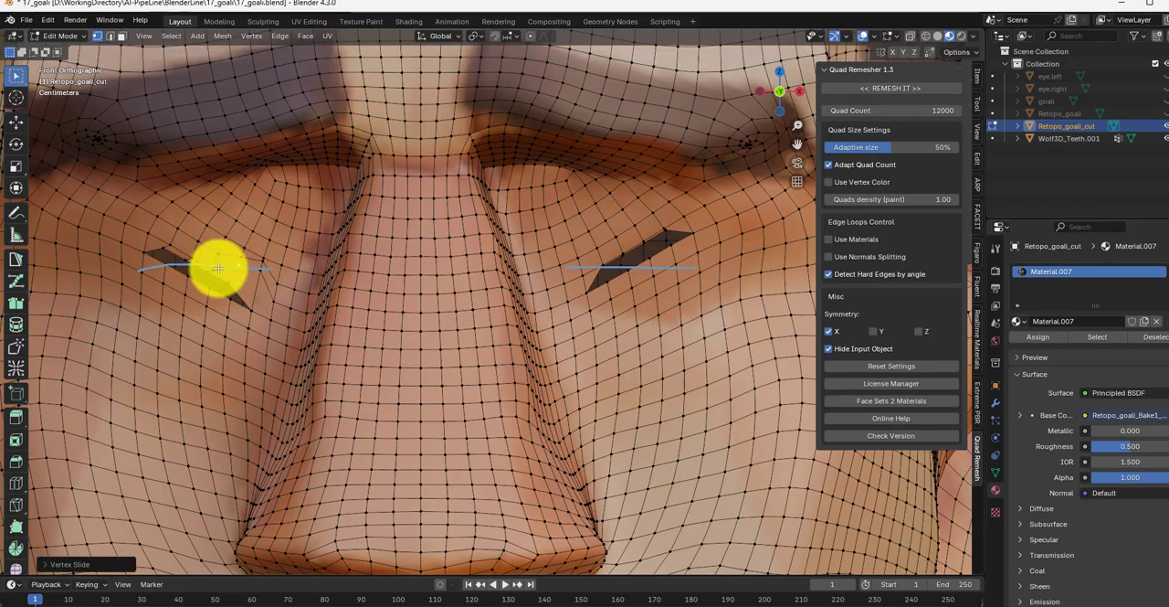
{"action": "key", "text": "g"}
{"action": "key", "text": "g"}
{"action": "left_click", "coordinate": [163, 254]}
{"action": "key", "text": "g"}
{"action": "key", "text": "g"}
{"action": "left_click", "coordinate": [162, 262]}
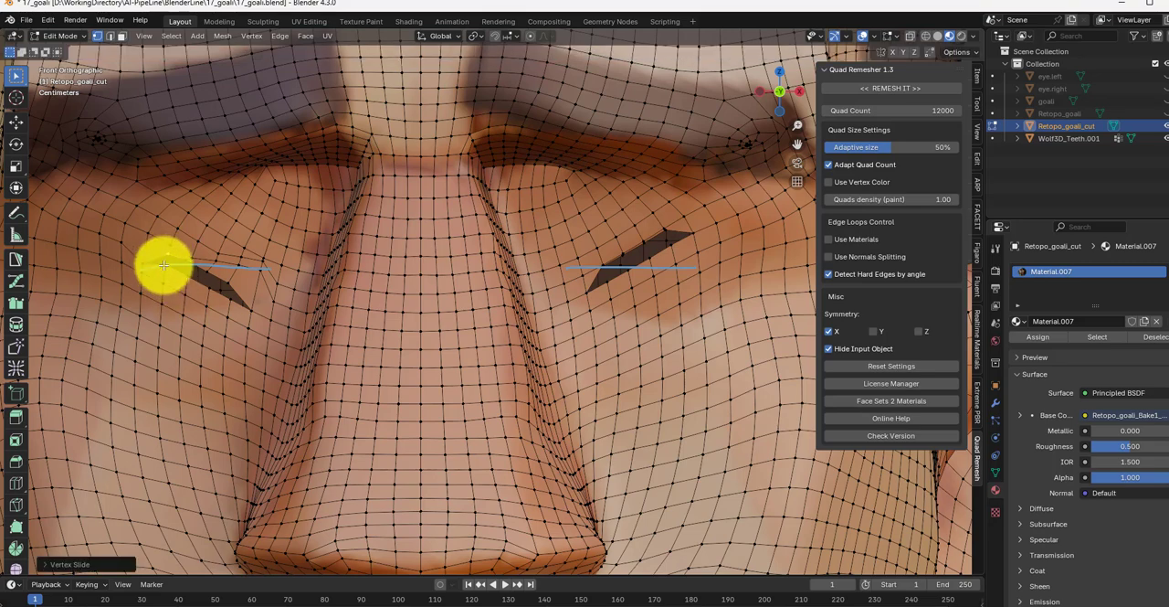
{"action": "key", "text": "g"}
{"action": "key", "text": "g"}
{"action": "left_click", "coordinate": [163, 272]}
Step: Move the middle and inner-corner vertices of the character's right eye slit until the whole slit follows the guide line
{"action": "left_click", "coordinate": [206, 272]}
{"action": "key", "text": "g"}
{"action": "key", "text": "g"}
{"action": "left_click", "coordinate": [208, 268]}
{"action": "key", "text": "g"}
{"action": "left_click", "coordinate": [173, 256]}
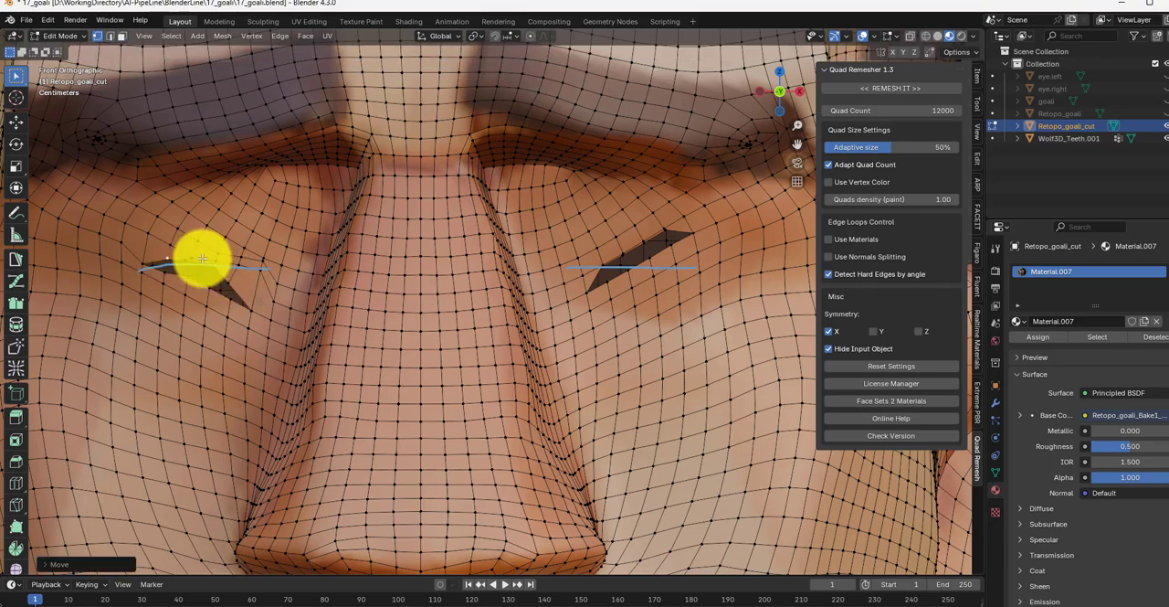
{"action": "key", "text": "g"}
{"action": "left_click", "coordinate": [193, 257]}
{"action": "left_click", "coordinate": [279, 262]}
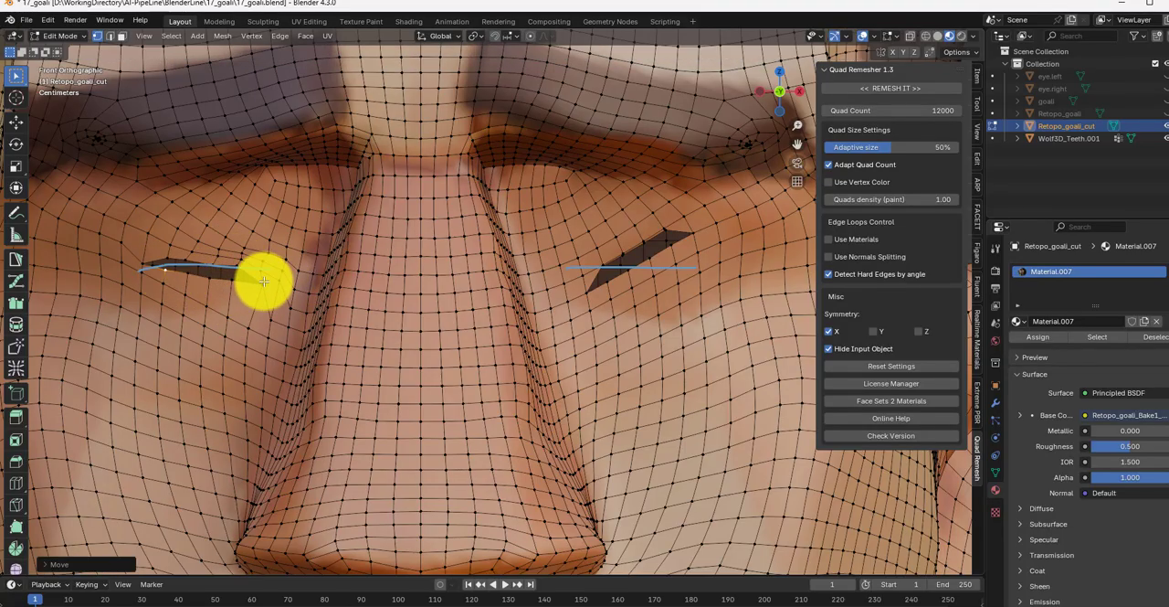
Step: Even out the mesh vertices around and below the character's right eye slit
{"action": "left_click", "coordinate": [187, 261]}
{"action": "left_click", "coordinate": [170, 259]}
{"action": "scroll", "coordinate": [356, 313], "scroll_direction": "down", "scroll_amount": 4}
{"action": "scroll", "coordinate": [326, 314], "scroll_direction": "up", "scroll_amount": 5}
{"action": "middle_click_drag", "start_coordinate": [616, 354], "coordinate": [576, 409], "text": "shift"}
{"action": "left_click", "coordinate": [196, 354]}
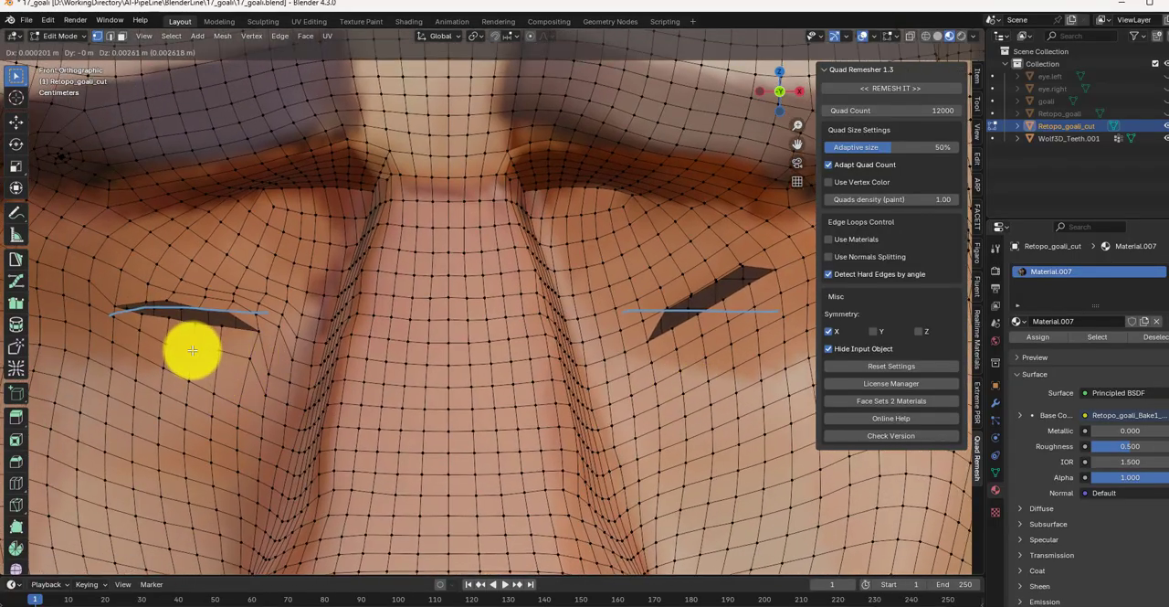
{"action": "left_click", "coordinate": [193, 351]}
{"action": "left_click", "coordinate": [237, 405]}
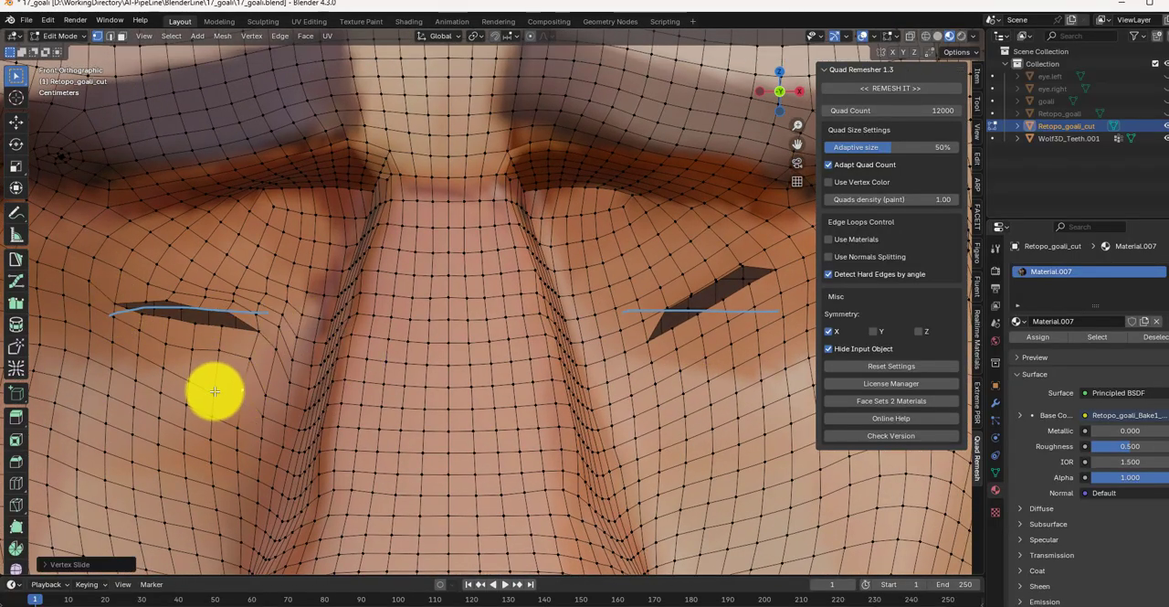
{"action": "left_click", "coordinate": [189, 375]}
Step: Move and slide the vertices of the character's left eye slit to flatten it along its guide line and even the surrounding mesh
{"action": "middle_click_drag", "start_coordinate": [188, 375], "coordinate": [313, 366]}
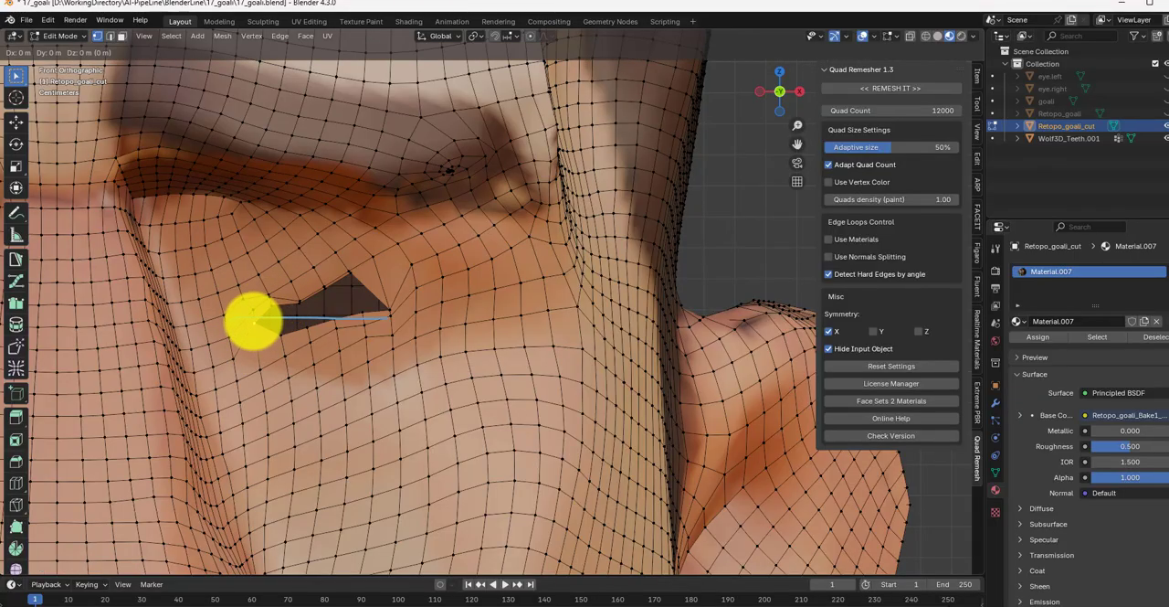
{"action": "key", "text": "g"}
{"action": "left_click", "coordinate": [362, 317]}
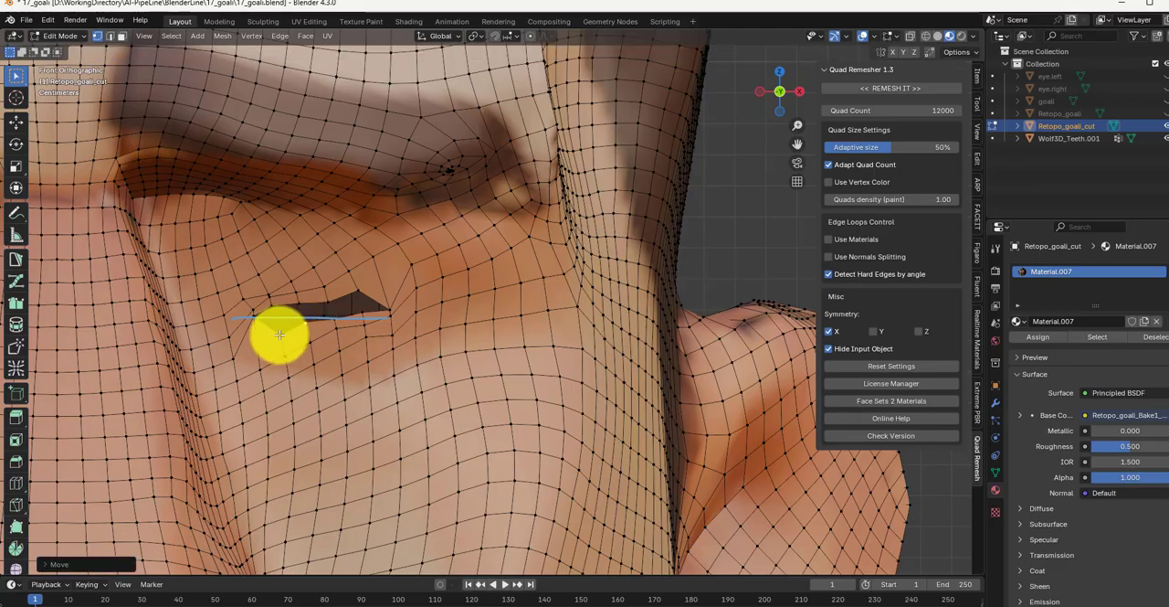
{"action": "key", "text": "g"}
{"action": "key", "text": "g"}
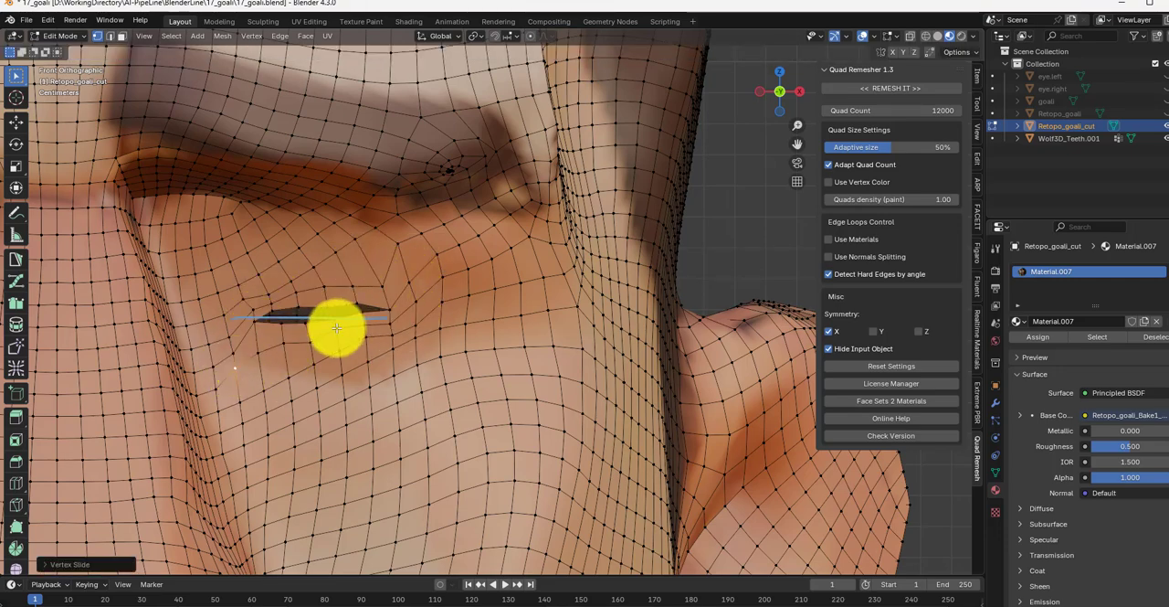
{"action": "left_click", "coordinate": [402, 257]}
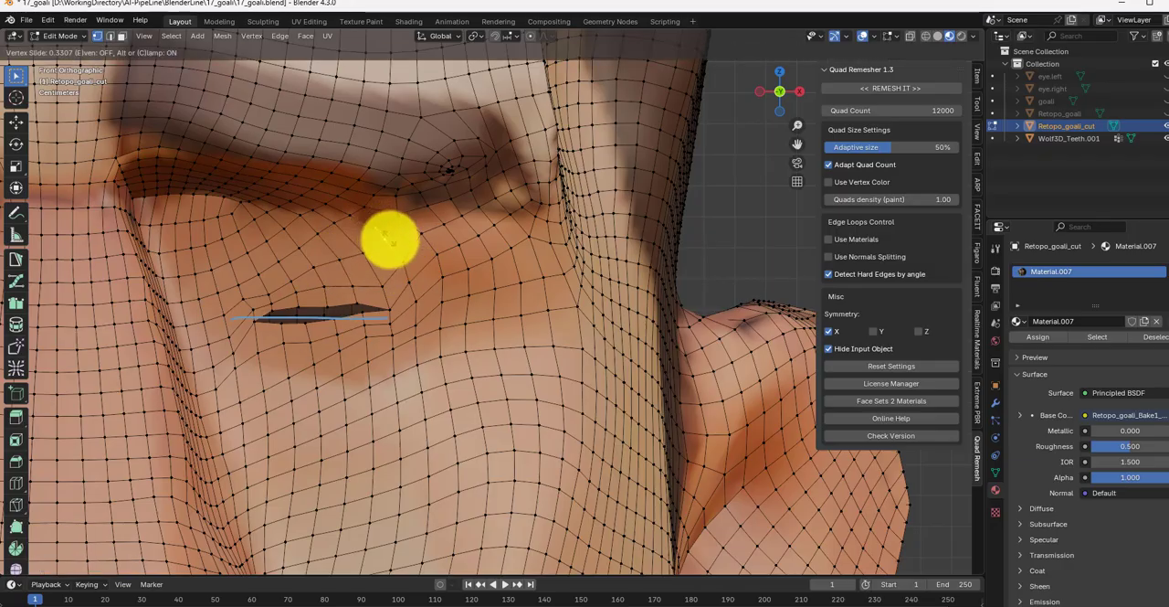
Step: Touch up the mesh around the eye slits in Sculpt Mode and return to Edit Mode
{"action": "scroll", "coordinate": [279, 327], "scroll_direction": "down", "scroll_amount": 5}
{"action": "middle_click_drag", "start_coordinate": [280, 327], "coordinate": [489, 340], "text": "shift"}
{"action": "scroll", "coordinate": [522, 327], "scroll_direction": "up", "scroll_amount": 4}
{"action": "scroll", "coordinate": [423, 352], "scroll_direction": "down", "scroll_amount": 2}
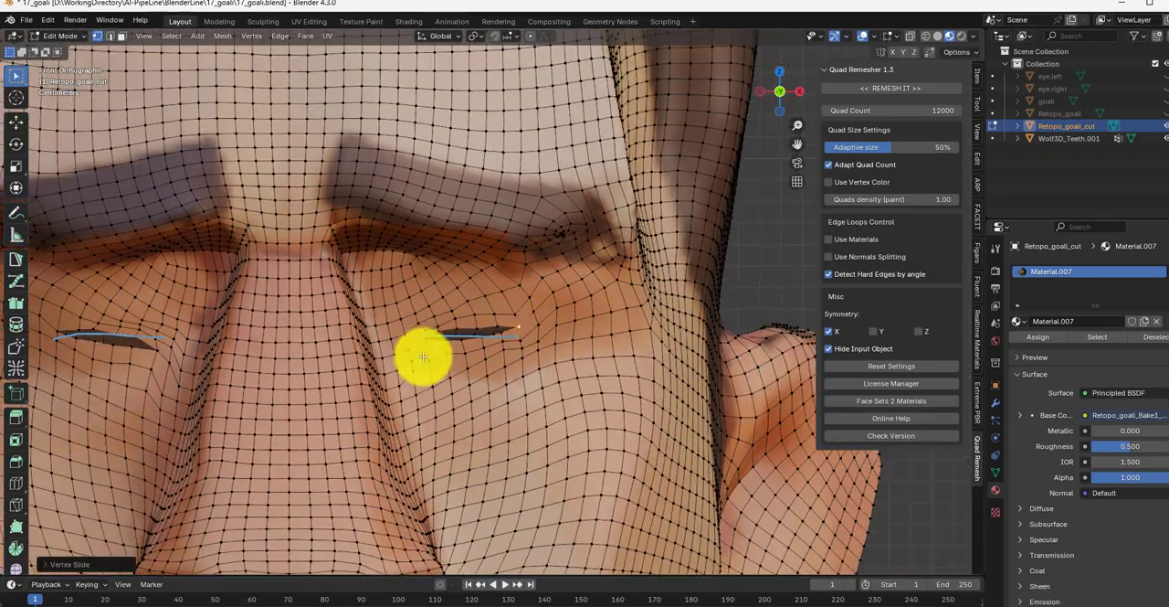
{"action": "left_click", "coordinate": [62, 37]}
{"action": "left_click", "coordinate": [69, 79]}
{"action": "mouse_move", "coordinate": [204, 350]}
{"action": "middle_mouse_down"}
{"action": "mouse_move", "coordinate": [259, 374]}
{"action": "mouse_move", "coordinate": [86, 389]}
{"action": "mouse_move", "coordinate": [144, 361]}
{"action": "middle_mouse_up"}
{"action": "key", "text": "KP_1"}
{"action": "left_click", "coordinate": [86, 38]}
{"action": "left_click", "coordinate": [73, 65]}
{"action": "scroll", "coordinate": [251, 343], "scroll_direction": "down", "scroll_amount": 2}
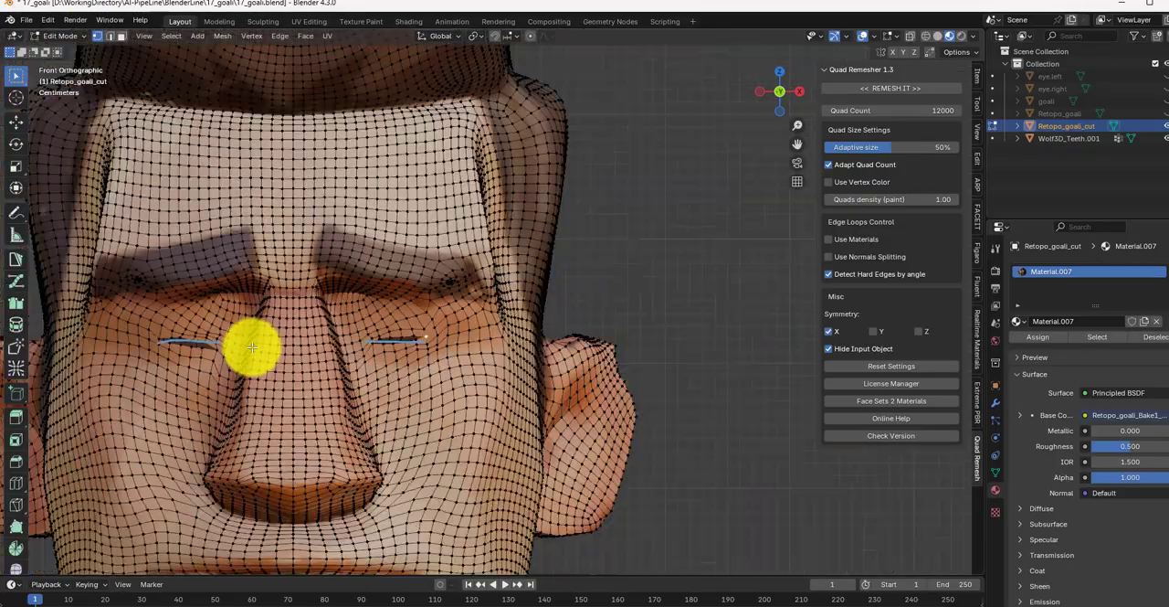
Step: Select the edge path along the seam between the lips and bevel it with one segment at an offset of about 0.0015 m
{"action": "middle_click_drag", "start_coordinate": [278, 465], "coordinate": [305, 295], "text": "shift"}
{"action": "scroll", "coordinate": [305, 295], "scroll_direction": "up", "scroll_amount": 6}
{"action": "mouse_move", "coordinate": [310, 365]}
{"action": "middle_mouse_down", "text": "shift"}
{"action": "mouse_move", "coordinate": [338, 169]}
{"action": "mouse_move", "coordinate": [391, 247]}
{"action": "middle_mouse_up", "text": "shift"}
{"action": "scroll", "coordinate": [484, 325], "scroll_direction": "down", "scroll_amount": 1}
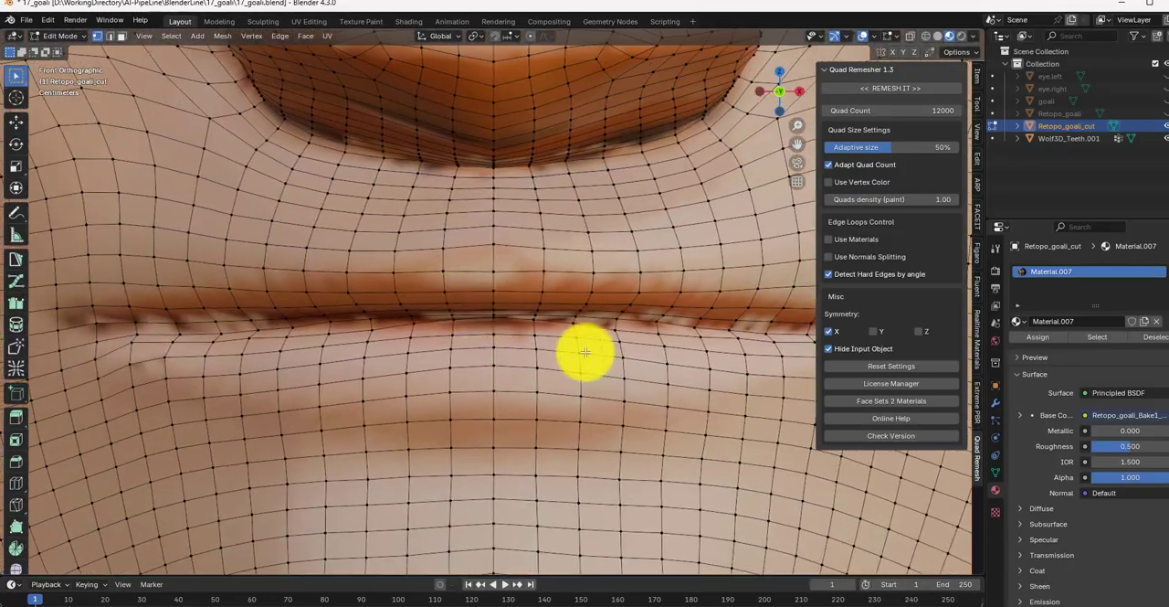
{"action": "scroll", "coordinate": [576, 350], "scroll_direction": "up", "scroll_amount": 1}
{"action": "scroll", "coordinate": [342, 312], "scroll_direction": "down", "scroll_amount": 1}
{"action": "scroll", "coordinate": [311, 315], "scroll_direction": "up", "scroll_amount": 1}
{"action": "scroll", "coordinate": [201, 336], "scroll_direction": "down", "scroll_amount": 1}
{"action": "middle_click_drag", "start_coordinate": [47, 313], "coordinate": [121, 340], "text": "shift"}
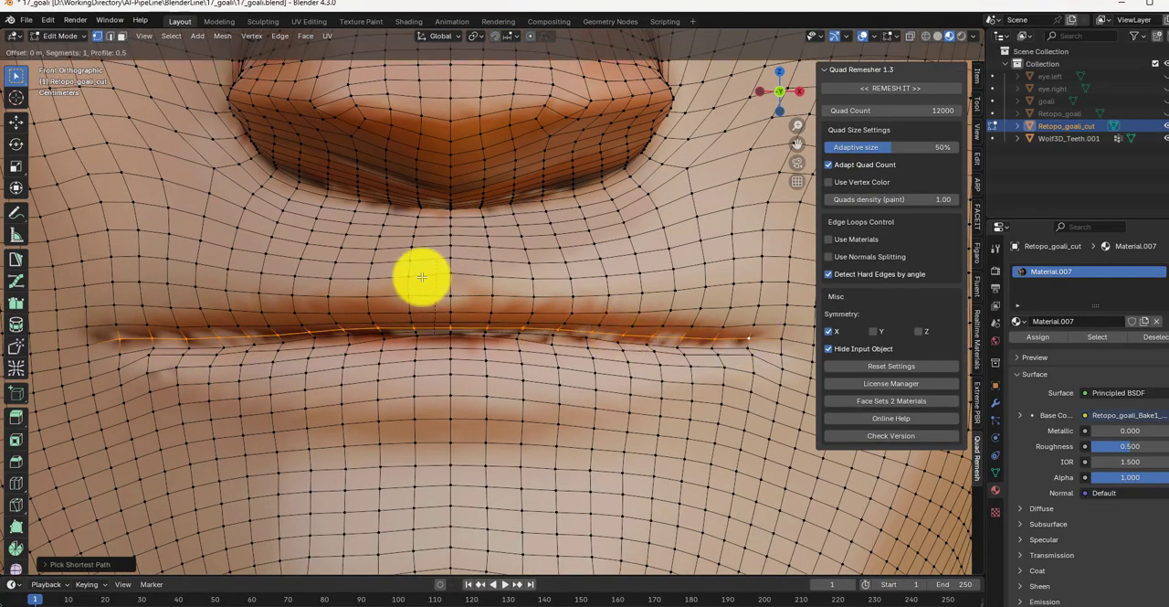
{"action": "left_click", "coordinate": [248, 252]}
Step: Extrude the beveled lip strip back into the head as a mouth cavity and raise its upper back edge about 0.07 m along Z
{"action": "middle_click_drag", "start_coordinate": [250, 253], "coordinate": [513, 345]}
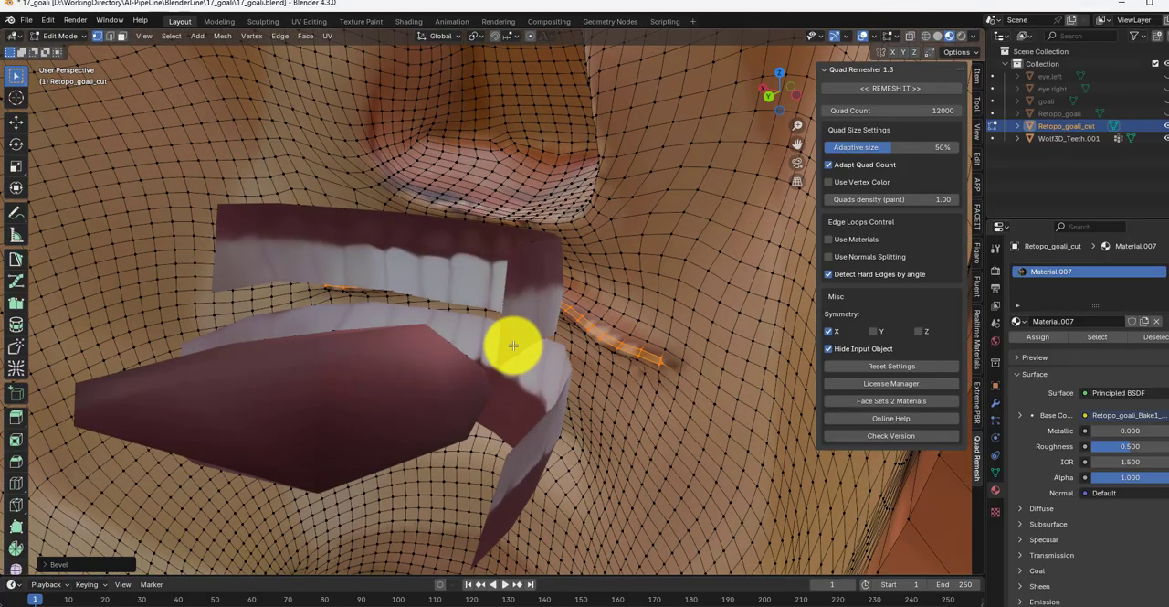
{"action": "left_click", "coordinate": [216, 460]}
{"action": "middle_click_drag", "start_coordinate": [216, 460], "coordinate": [712, 295]}
{"action": "key", "text": "g"}
{"action": "key", "text": "z"}
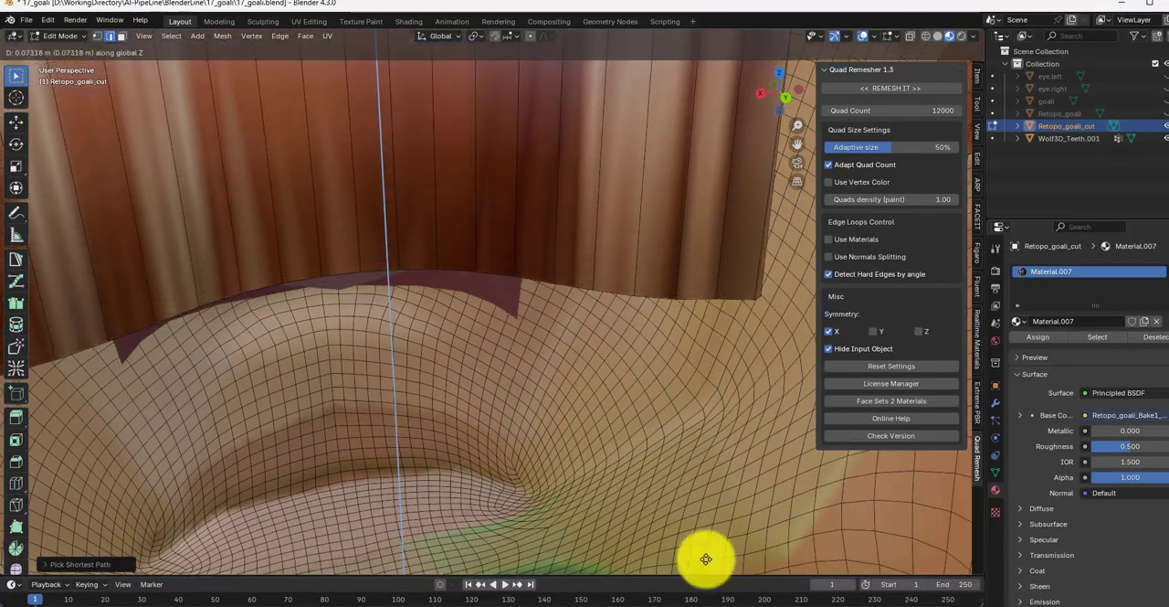
{"action": "left_click", "coordinate": [438, 272]}
Step: Select the mouth cavity's lower back edge and lower it about 0.04 m along Z
{"action": "scroll", "coordinate": [438, 272], "scroll_direction": "down", "scroll_amount": 6}
{"action": "scroll", "coordinate": [394, 272], "scroll_direction": "up", "scroll_amount": 6}
{"action": "scroll", "coordinate": [360, 300], "scroll_direction": "down", "scroll_amount": 4}
{"action": "scroll", "coordinate": [361, 299], "scroll_direction": "up", "scroll_amount": 4}
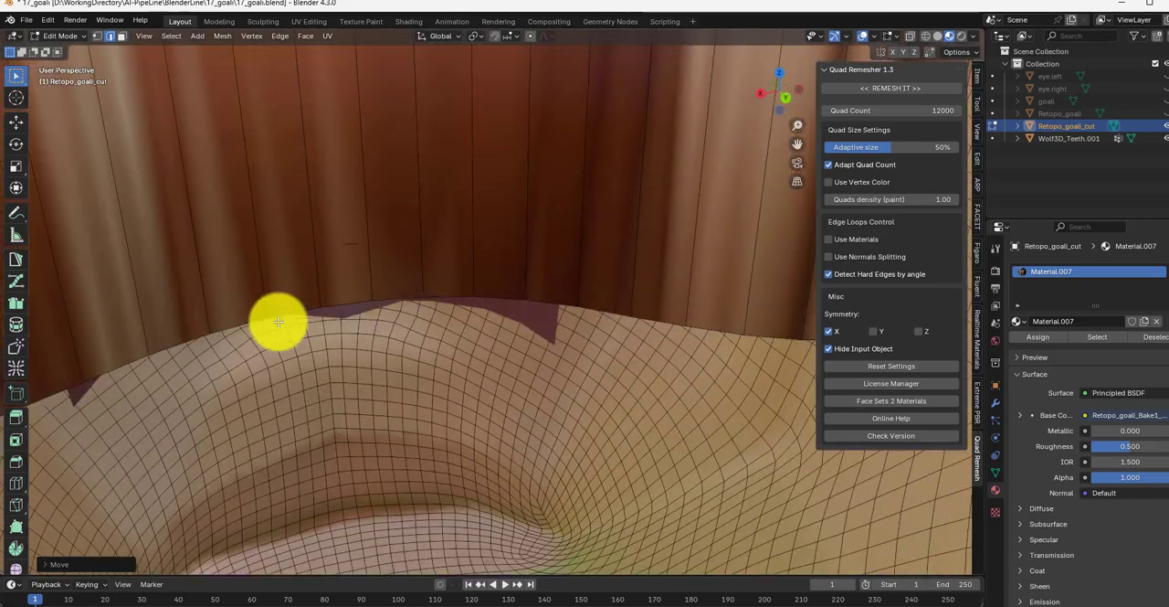
{"action": "middle_click_drag", "start_coordinate": [277, 322], "coordinate": [320, 404]}
{"action": "middle_click_drag", "start_coordinate": [136, 452], "coordinate": [447, 303]}
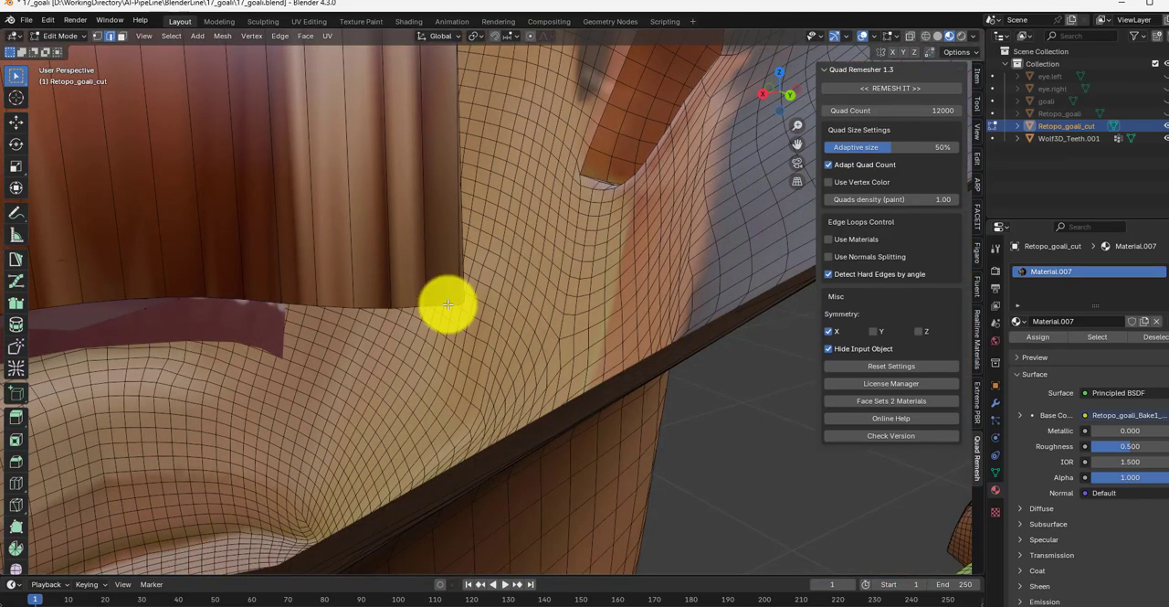
{"action": "scroll", "coordinate": [347, 300], "scroll_direction": "up", "scroll_amount": 5}
{"action": "scroll", "coordinate": [347, 300], "scroll_direction": "down", "scroll_amount": 4}
{"action": "key", "text": "g"}
{"action": "key", "text": "z"}
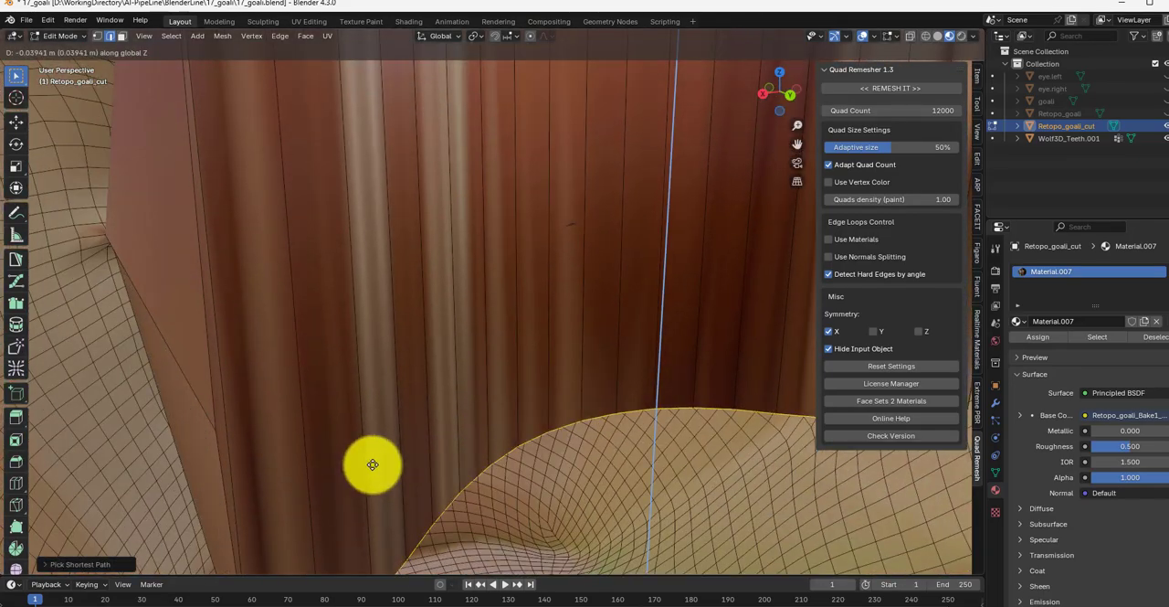
{"action": "left_click", "coordinate": [370, 462]}
Step: Add two edge loops around the mouth cavity between the lips and its back opening
{"action": "scroll", "coordinate": [396, 378], "scroll_direction": "down", "scroll_amount": 8}
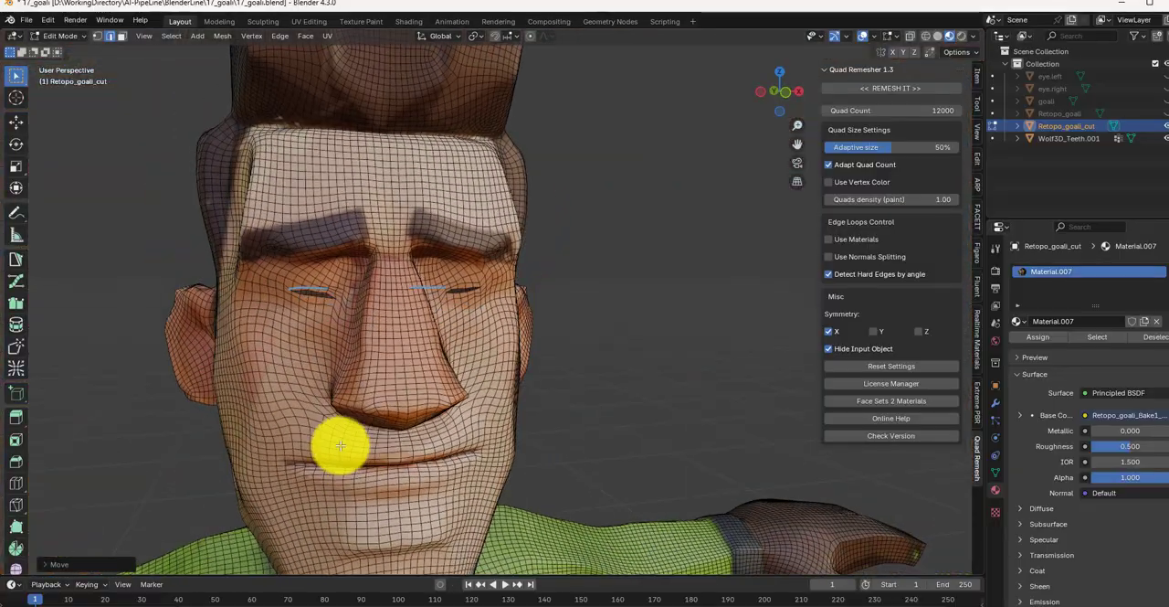
{"action": "scroll", "coordinate": [340, 445], "scroll_direction": "up", "scroll_amount": 6}
{"action": "middle_click_drag", "start_coordinate": [381, 326], "coordinate": [496, 285]}
{"action": "left_click", "coordinate": [497, 286]}
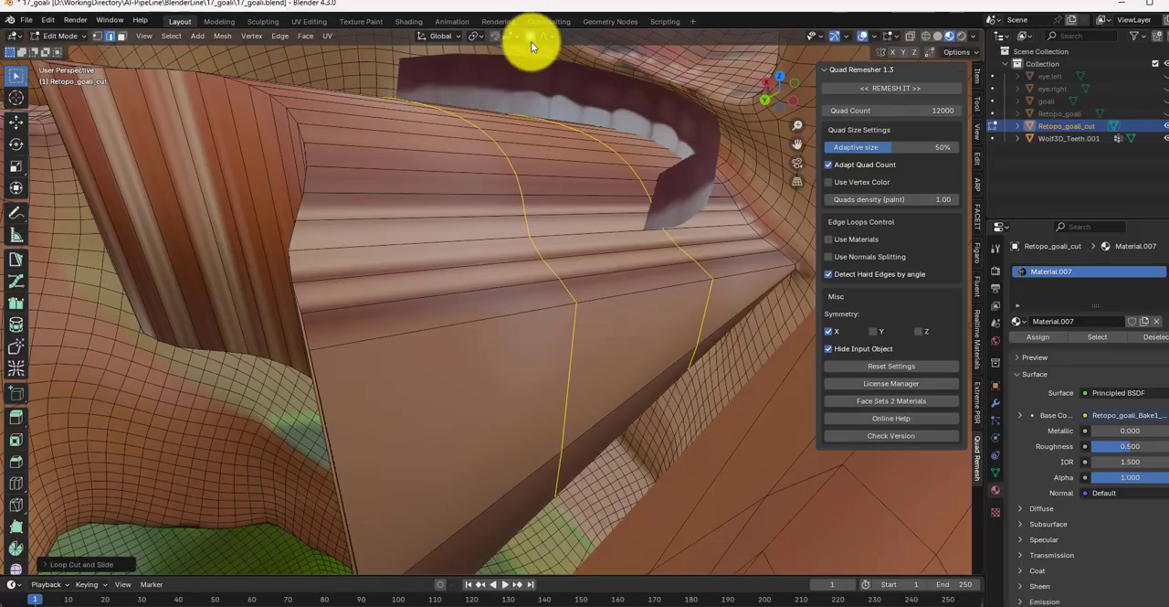
Step: With smooth proportional editing, slide the upper part of one new mouth cavity loop and raise it about 0.02 m along Z
{"action": "middle_click_drag", "start_coordinate": [568, 290], "coordinate": [158, 136]}
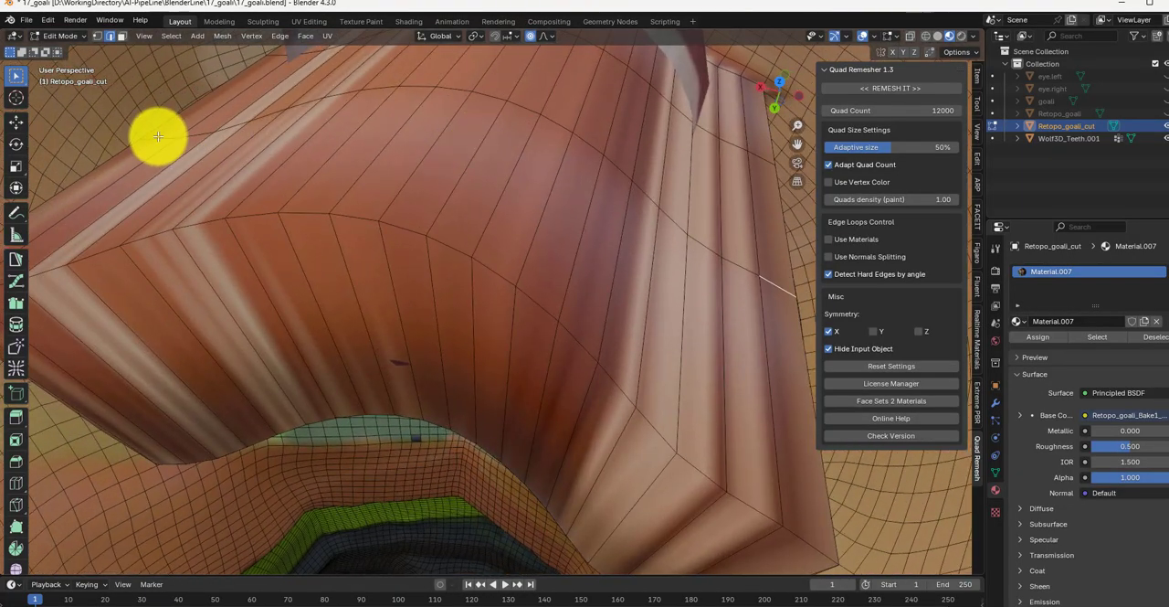
{"action": "middle_click_drag", "start_coordinate": [337, 152], "coordinate": [338, 129]}
{"action": "key", "text": "g"}
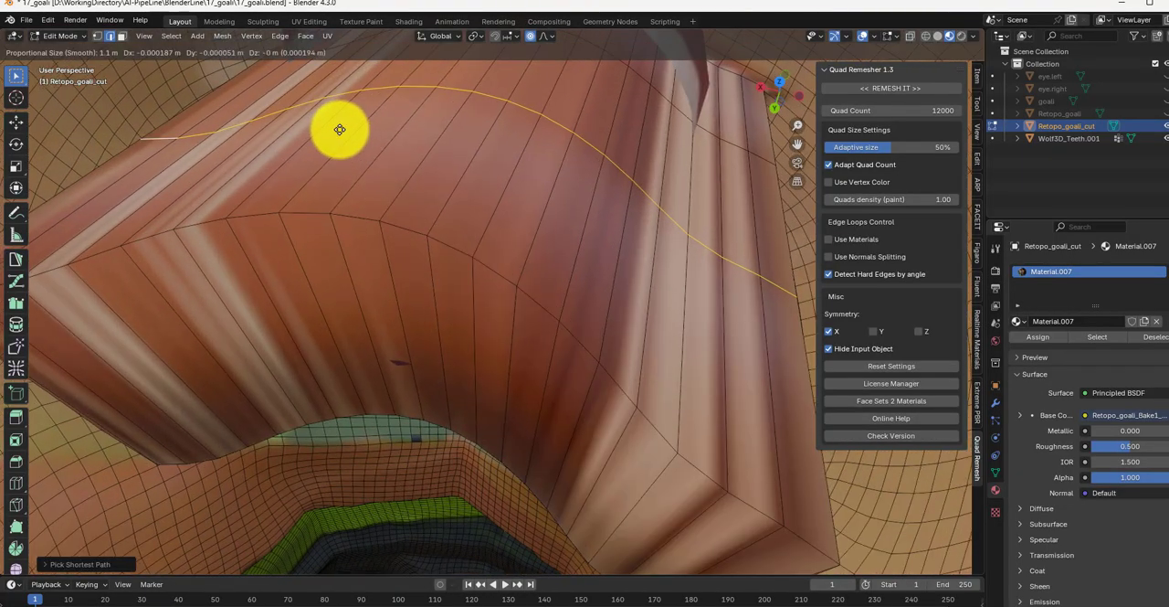
{"action": "scroll", "coordinate": [330, 135], "scroll_direction": "up", "scroll_amount": 15}
{"action": "scroll", "coordinate": [331, 135], "scroll_direction": "down", "scroll_amount": 20}
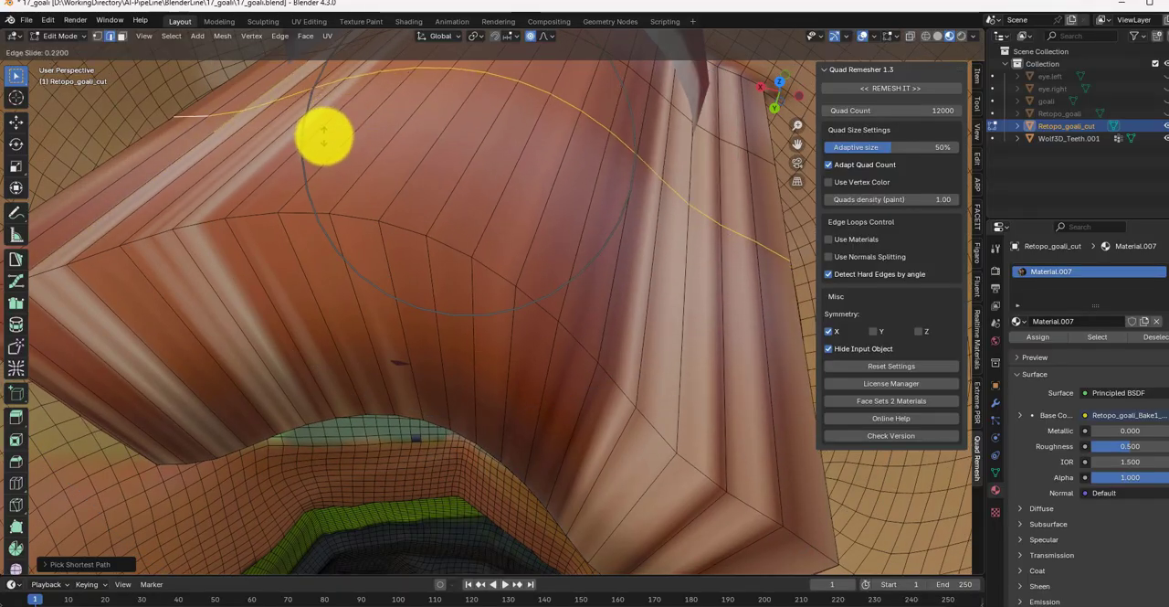
{"action": "key", "text": "z"}
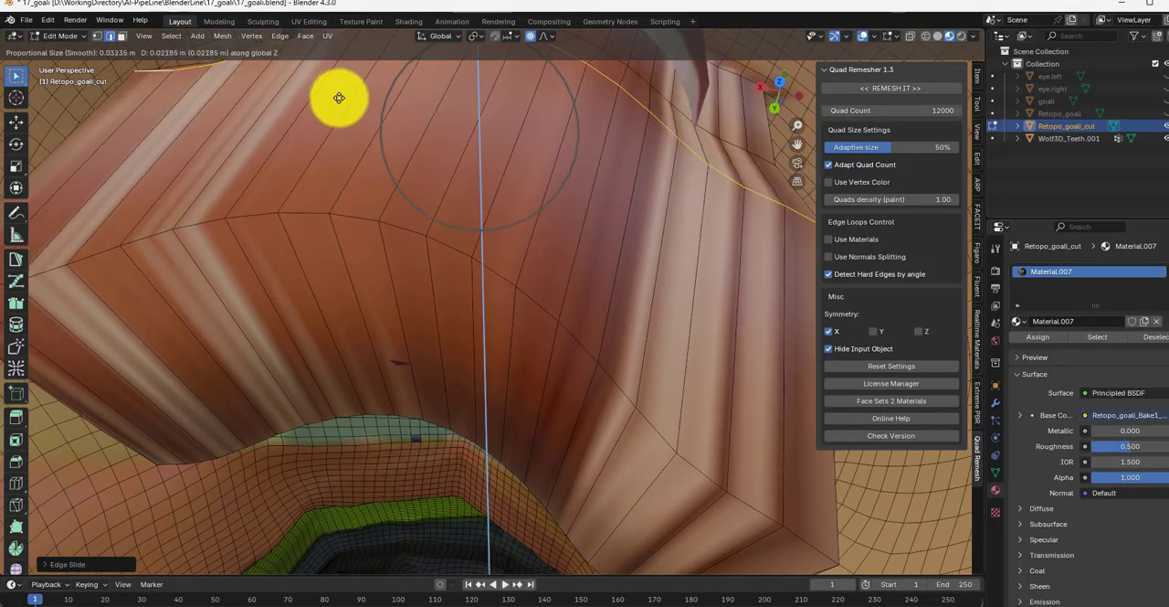
{"action": "left_click", "coordinate": [339, 97]}
Step: Select the upper part of the mouth cavity loop nearer the teeth and raise it along Z to clear the upper teeth
{"action": "middle_click_drag", "start_coordinate": [339, 97], "coordinate": [556, 110]}
{"action": "left_click", "coordinate": [686, 129]}
{"action": "middle_click_drag", "start_coordinate": [686, 128], "coordinate": [686, 156]}
{"action": "scroll", "coordinate": [686, 157], "scroll_direction": "down", "scroll_amount": 1}
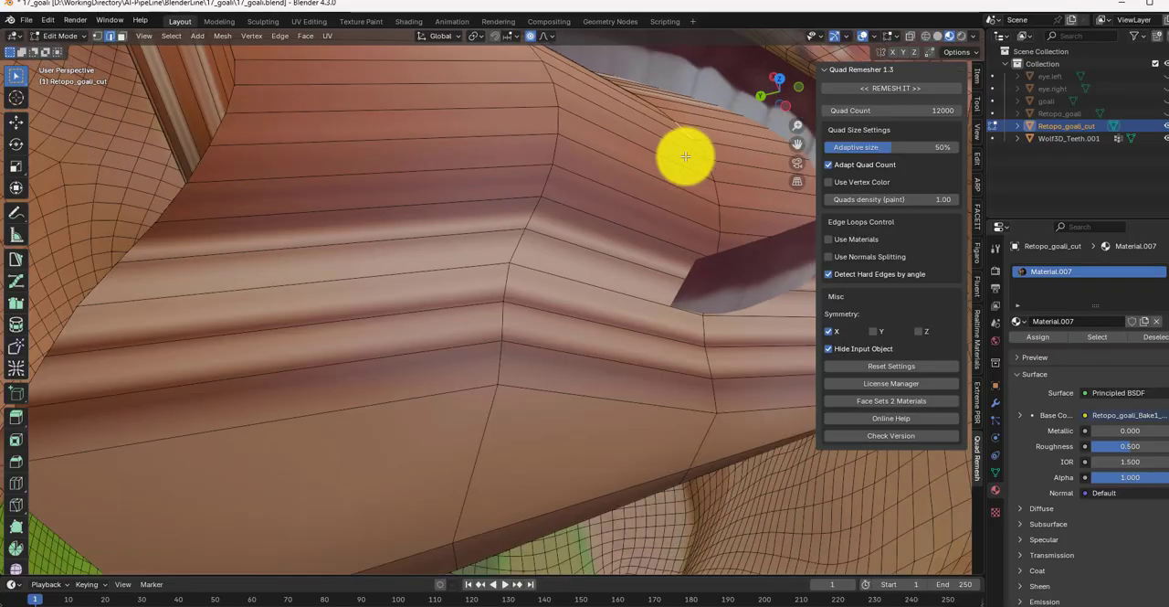
{"action": "key", "text": "ctrl+KP_Add"}
{"action": "left_click", "coordinate": [716, 400]}
{"action": "middle_click_drag", "start_coordinate": [483, 92], "coordinate": [204, 269]}
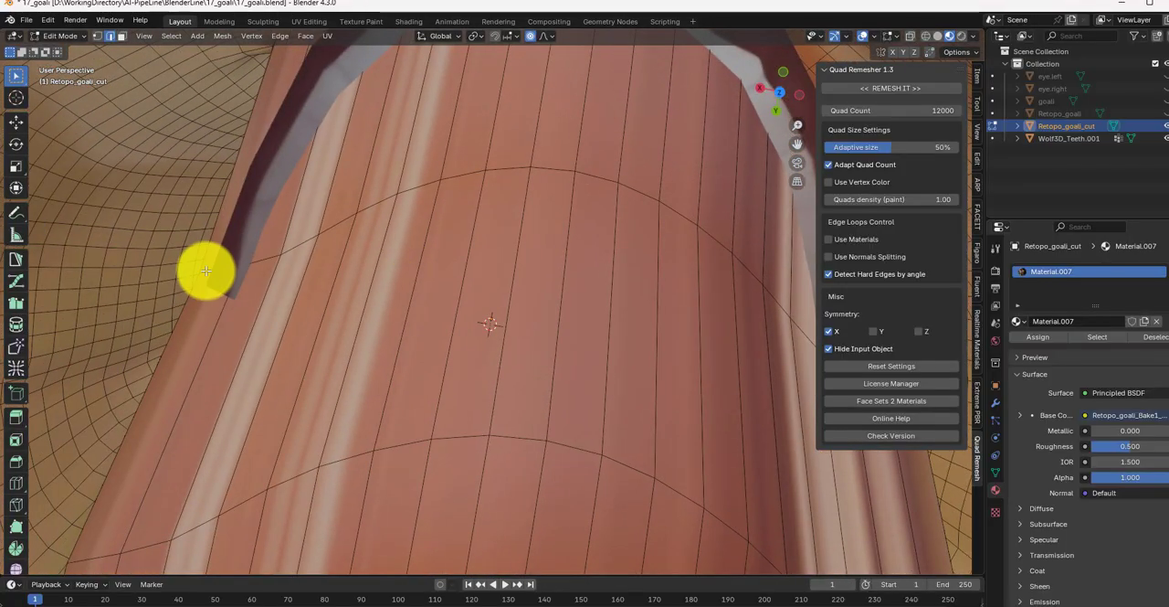
{"action": "left_click", "coordinate": [204, 270], "text": "ctrl"}
{"action": "key", "text": "g"}
{"action": "key", "text": "z"}
{"action": "left_click", "coordinate": [777, 185]}
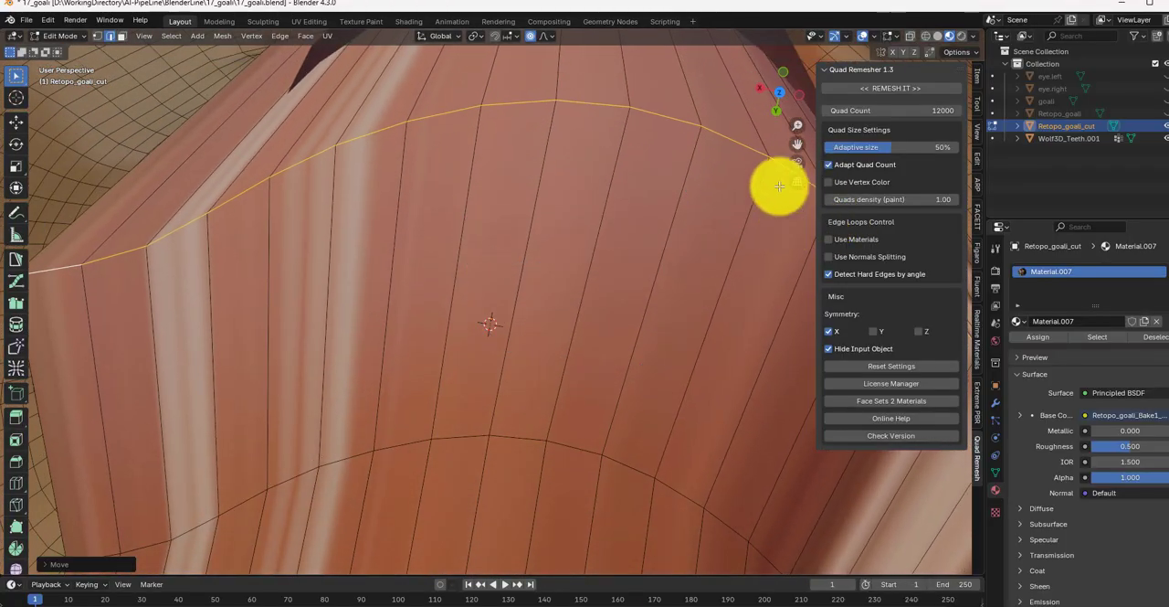
Step: Return to the front view, unhide the eye.left and eye.right objects, and leave Edit Mode
{"action": "scroll", "coordinate": [777, 185], "scroll_direction": "down", "scroll_amount": 4}
{"action": "middle_click_drag", "start_coordinate": [778, 185], "coordinate": [540, 321]}
{"action": "scroll", "coordinate": [535, 165], "scroll_direction": "down", "scroll_amount": 4}
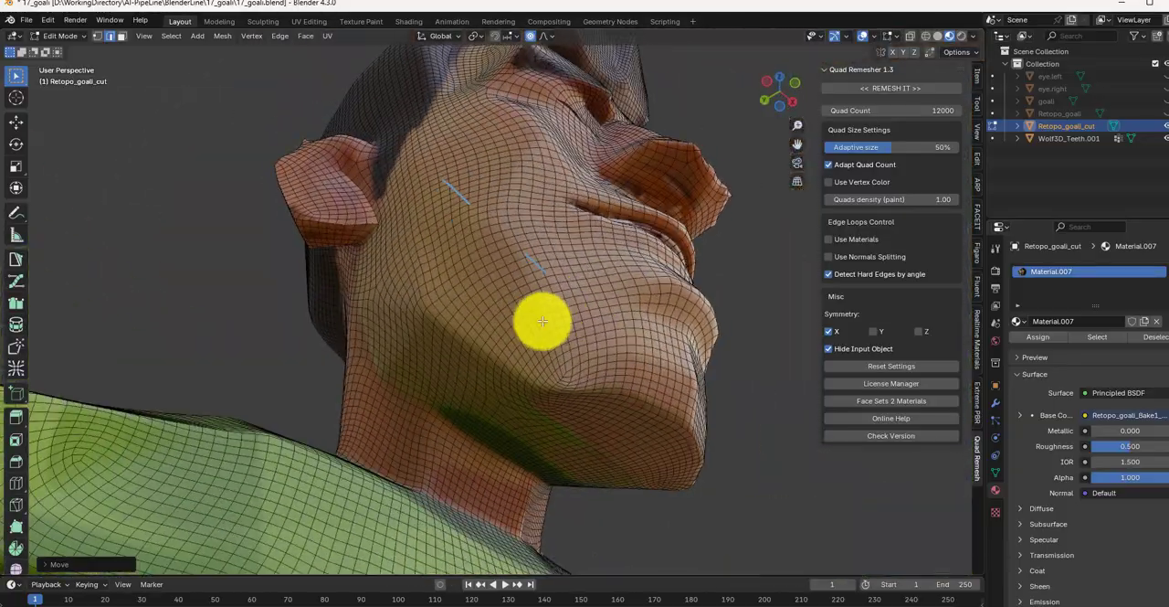
{"action": "key", "text": "KP_1"}
{"action": "middle_click_drag", "start_coordinate": [619, 386], "coordinate": [571, 423], "text": "shift"}
{"action": "left_click_drag", "start_coordinate": [1166, 77], "coordinate": [1166, 89]}
{"action": "scroll", "coordinate": [590, 209], "scroll_direction": "down", "scroll_amount": 5}
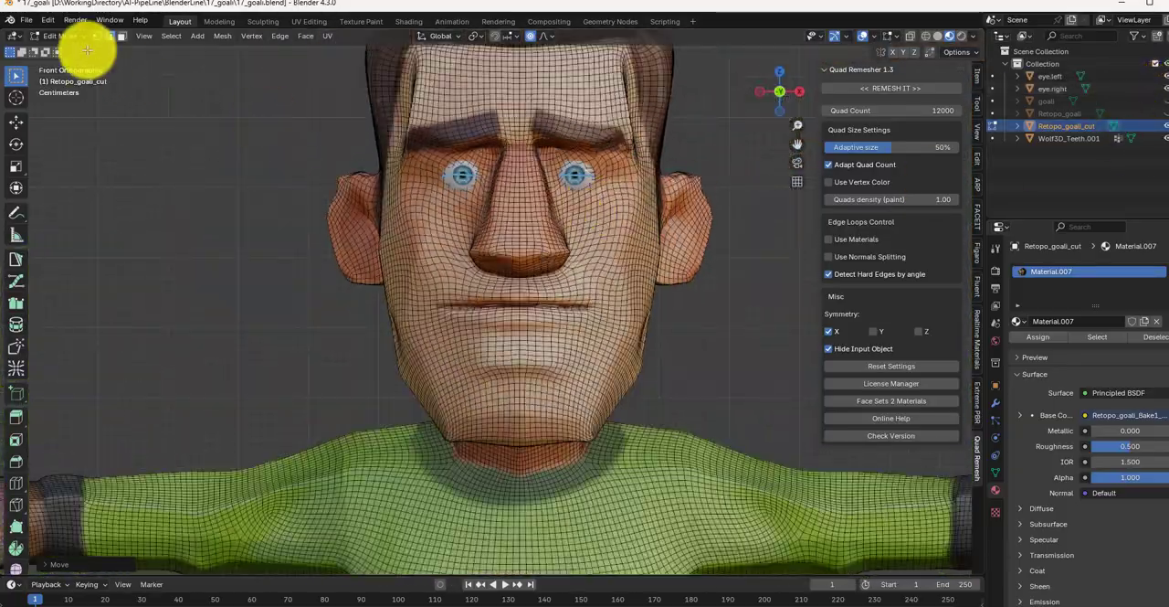
{"action": "key", "text": "Tab"}
{"action": "left_click", "coordinate": [26, 20]}
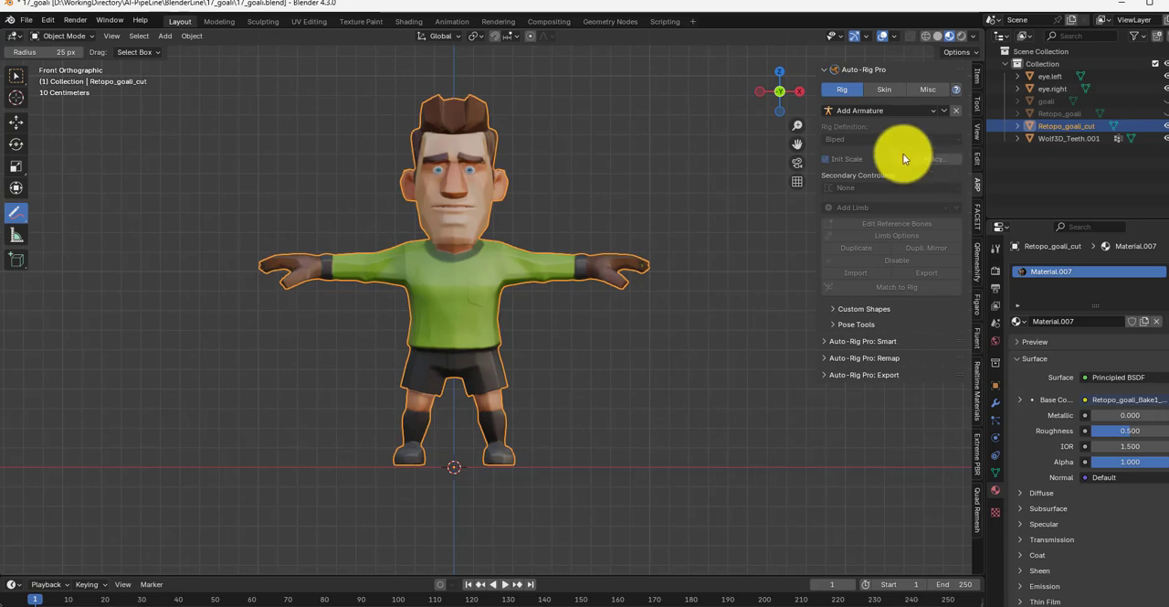
Step: Select the body, both eyes and the teeth, and load them into Auto-Rig Pro Smart as a full-body character
{"action": "left_click", "coordinate": [86, 39]}
{"action": "left_click", "coordinate": [17, 76]}
{"action": "left_click_drag", "start_coordinate": [712, 509], "coordinate": [209, 92]}
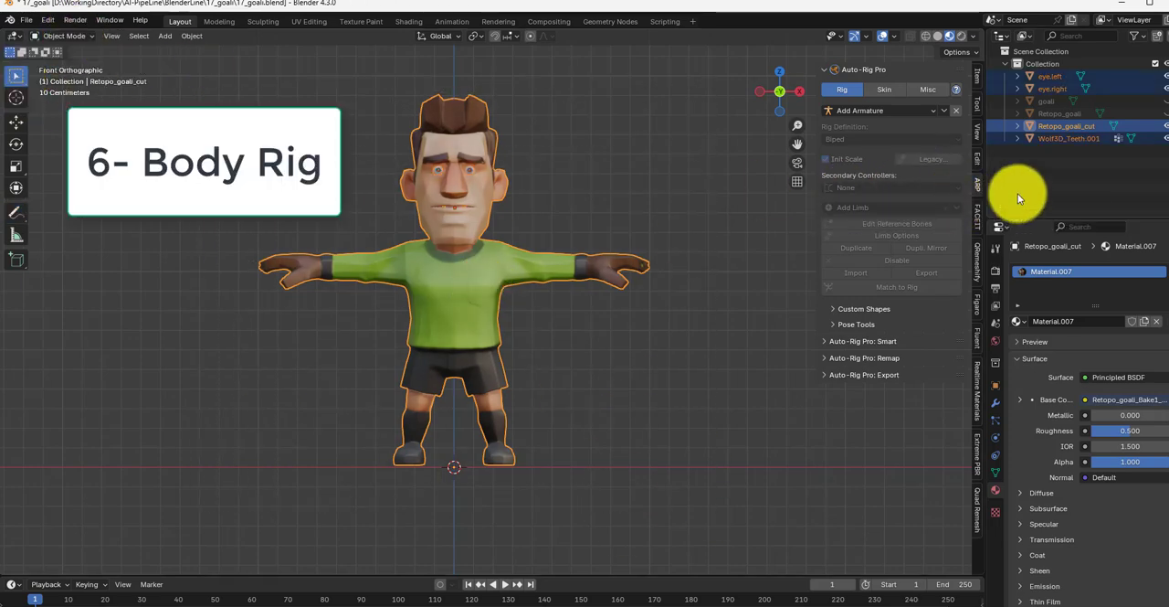
{"action": "left_click", "coordinate": [856, 342]}
{"action": "left_click", "coordinate": [884, 376]}
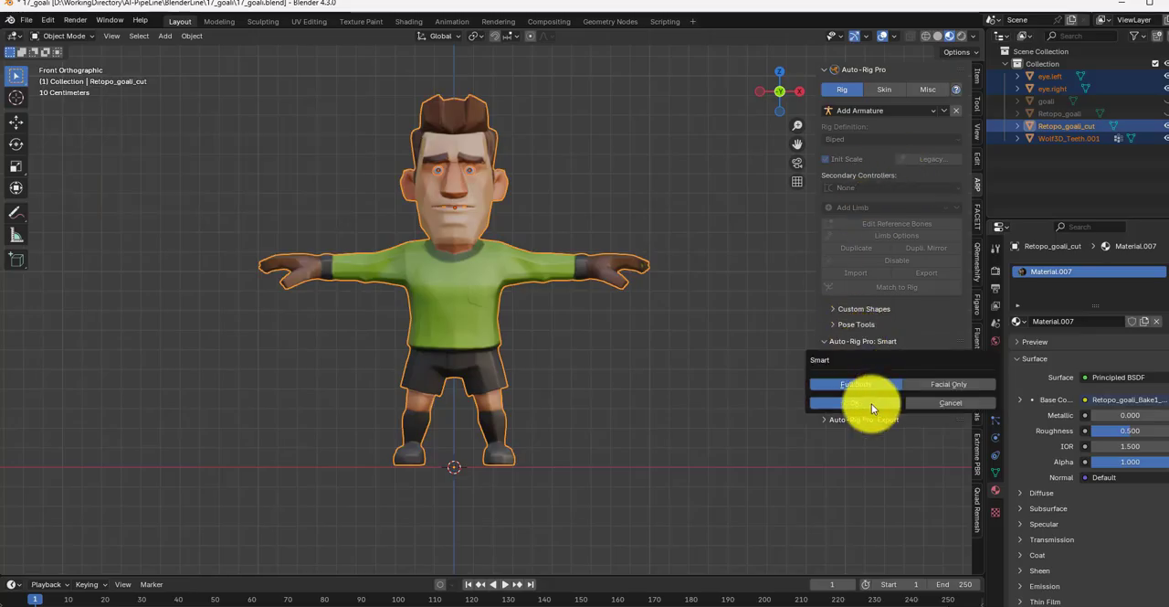
{"action": "left_click", "coordinate": [872, 403]}
Step: Place the mirrored Smart markers on the character's neck, chin, shoulders, wrists, spine root and ankles
{"action": "left_click", "coordinate": [866, 162]}
{"action": "left_click", "coordinate": [891, 155]}
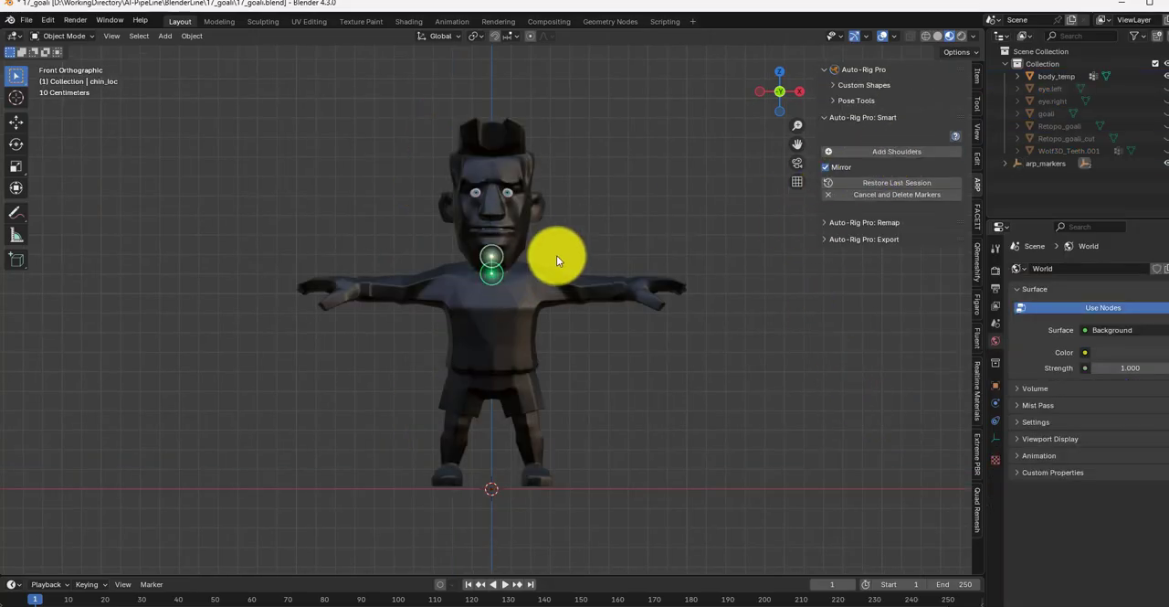
{"action": "left_click", "coordinate": [557, 254]}
{"action": "left_click", "coordinate": [859, 157]}
{"action": "left_click", "coordinate": [637, 283]}
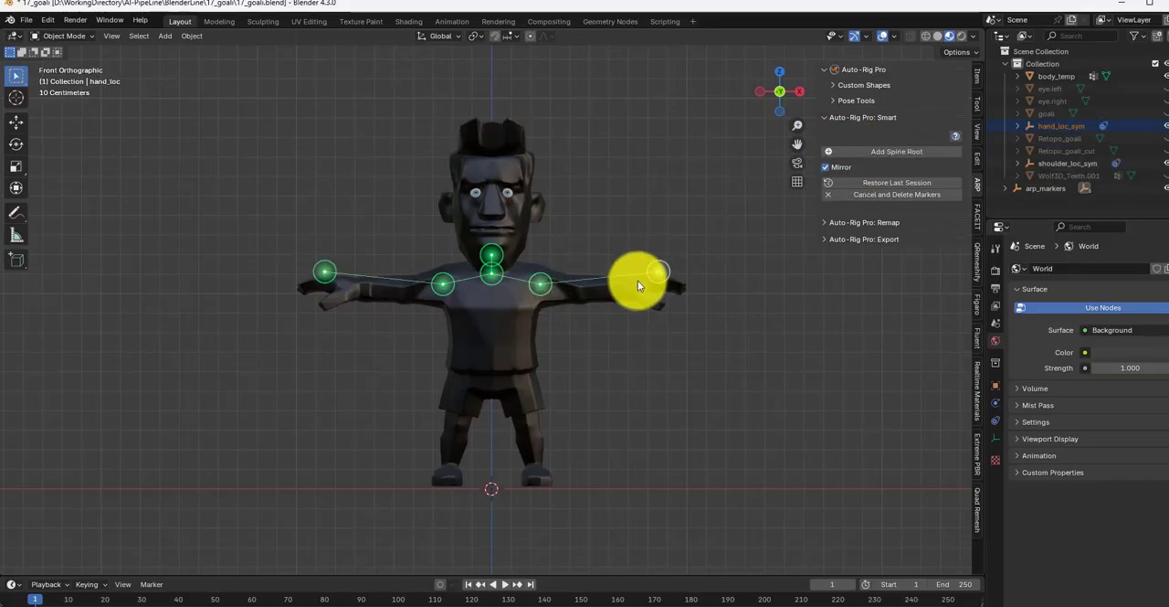
{"action": "left_click", "coordinate": [912, 160]}
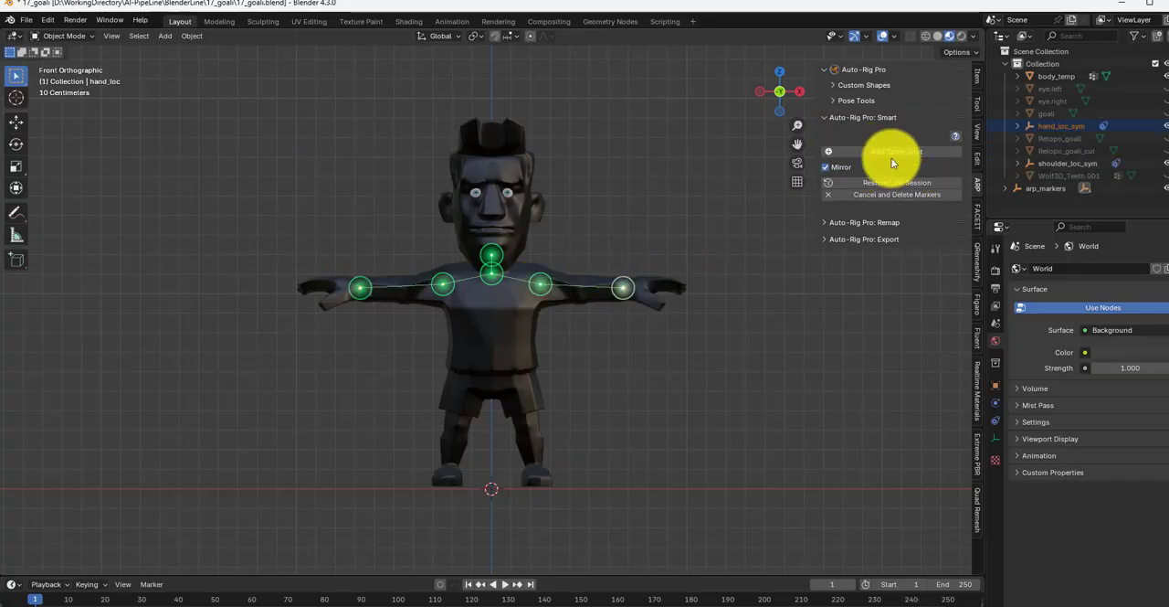
{"action": "left_click", "coordinate": [491, 374]}
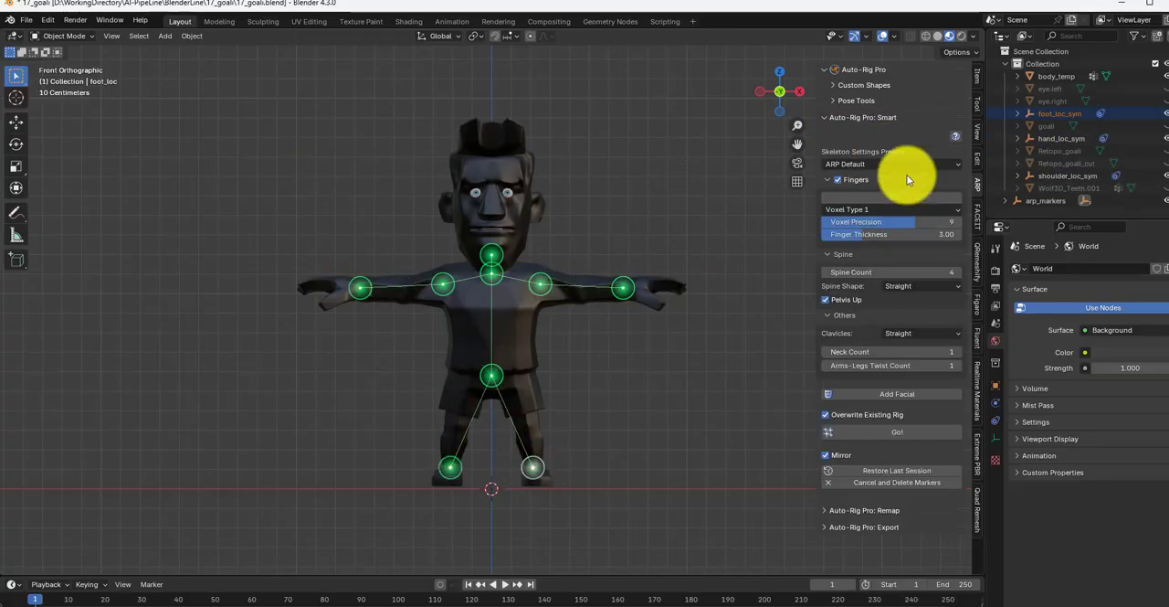
Step: Apply the UE5 Manny-Quinn skeleton preset with 3 fingers and generate the Smart rig from the markers
{"action": "left_click", "coordinate": [908, 164]}
{"action": "left_click", "coordinate": [898, 193]}
{"action": "mouse_move", "coordinate": [695, 356]}
{"action": "middle_mouse_down"}
{"action": "mouse_move", "coordinate": [570, 439]}
{"action": "mouse_move", "coordinate": [469, 425]}
{"action": "mouse_move", "coordinate": [685, 375]}
{"action": "middle_mouse_up"}
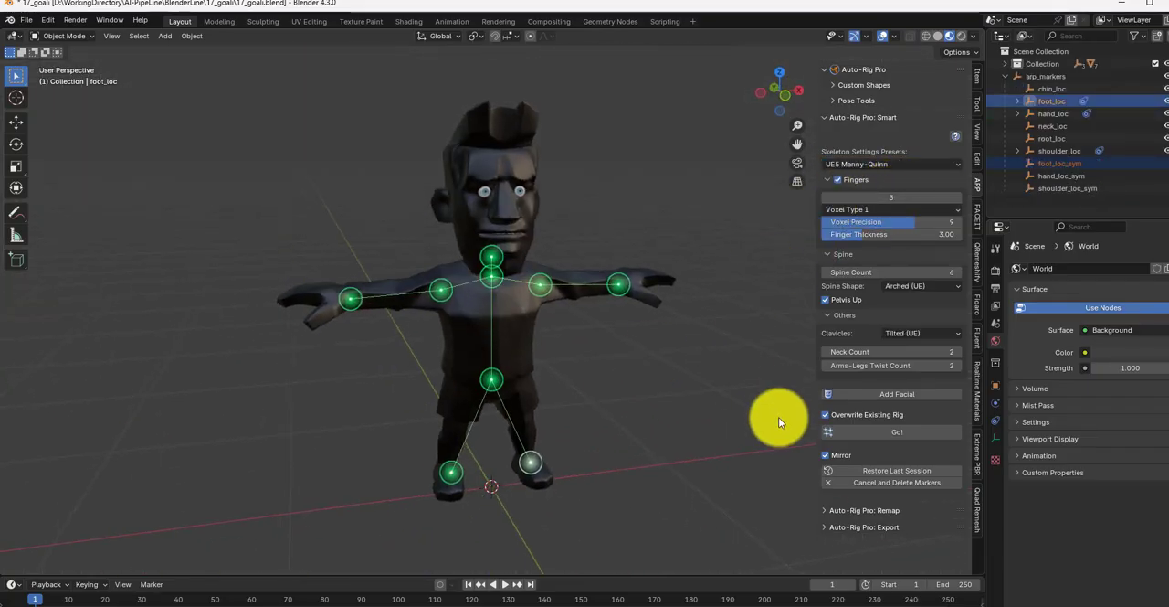
{"action": "key", "text": "KP_1"}
{"action": "left_click", "coordinate": [892, 431]}
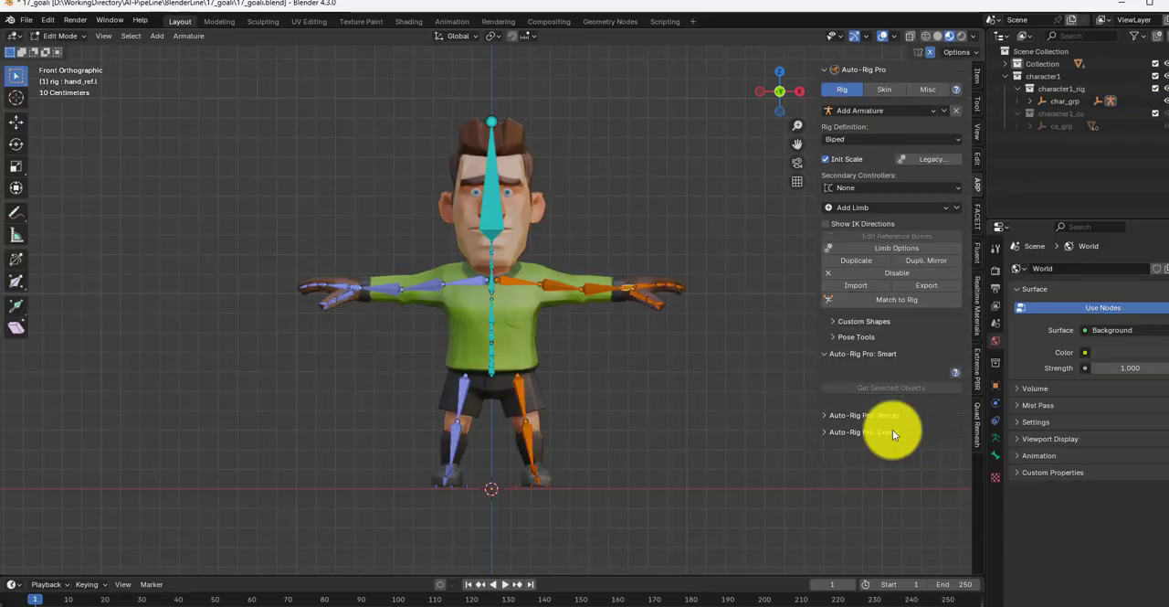
Step: Turn on snapping to the mesh and, in the top view, move the left index finger bones into the rear glove finger
{"action": "key", "text": "KP_7"}
{"action": "scroll", "coordinate": [582, 294], "scroll_direction": "up", "scroll_amount": 4}
{"action": "left_click", "coordinate": [593, 305]}
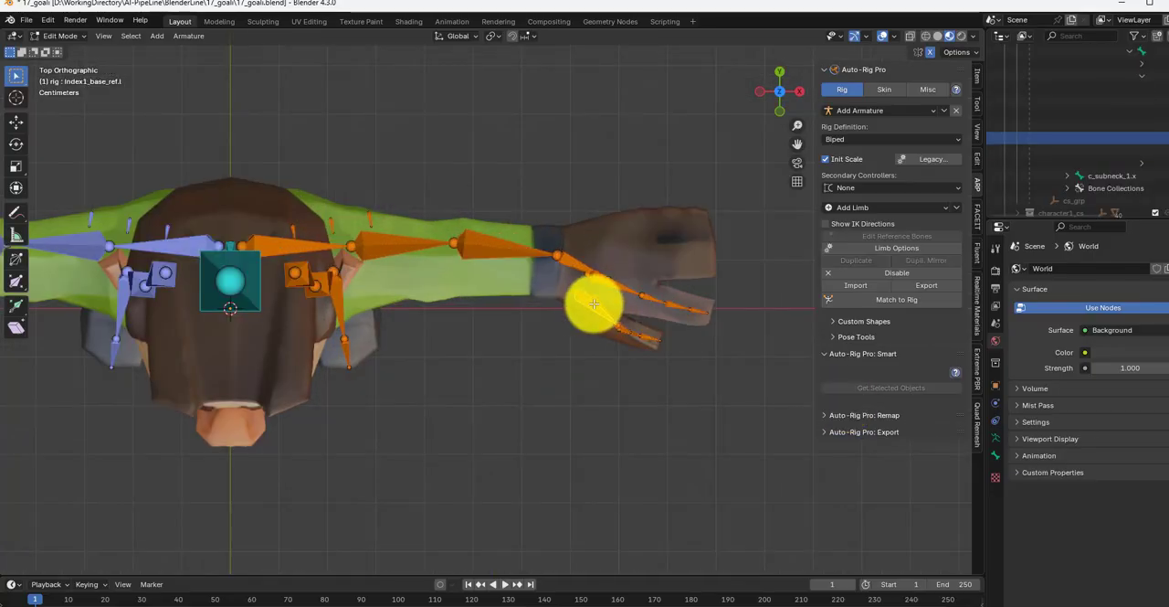
{"action": "left_click", "coordinate": [533, 37]}
{"action": "left_click", "coordinate": [509, 164]}
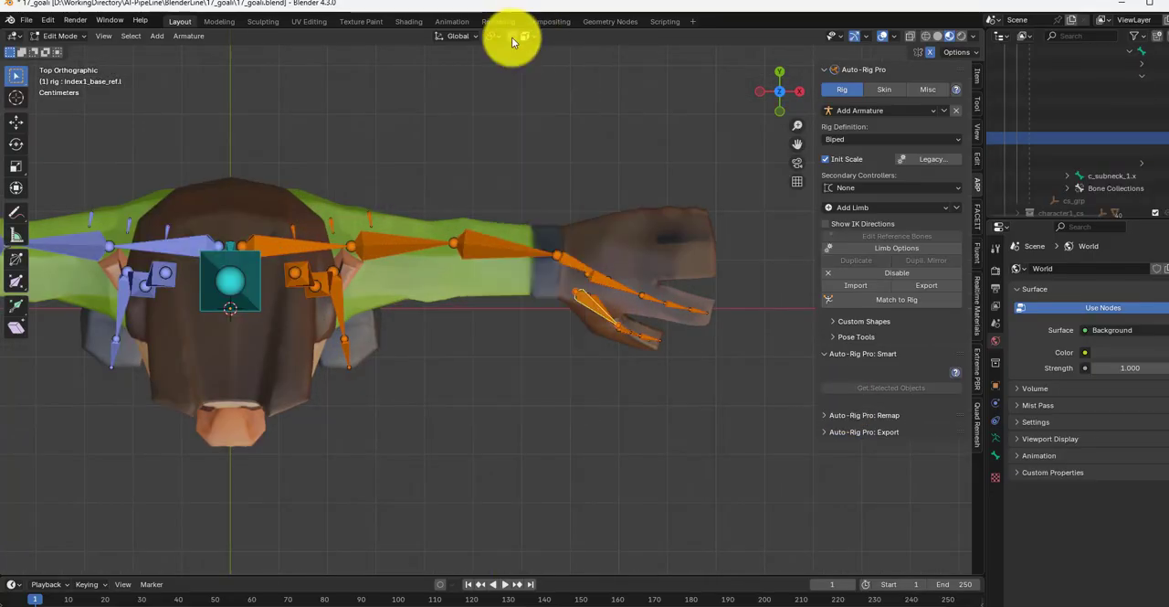
{"action": "left_click", "coordinate": [590, 301]}
{"action": "left_click", "coordinate": [580, 297]}
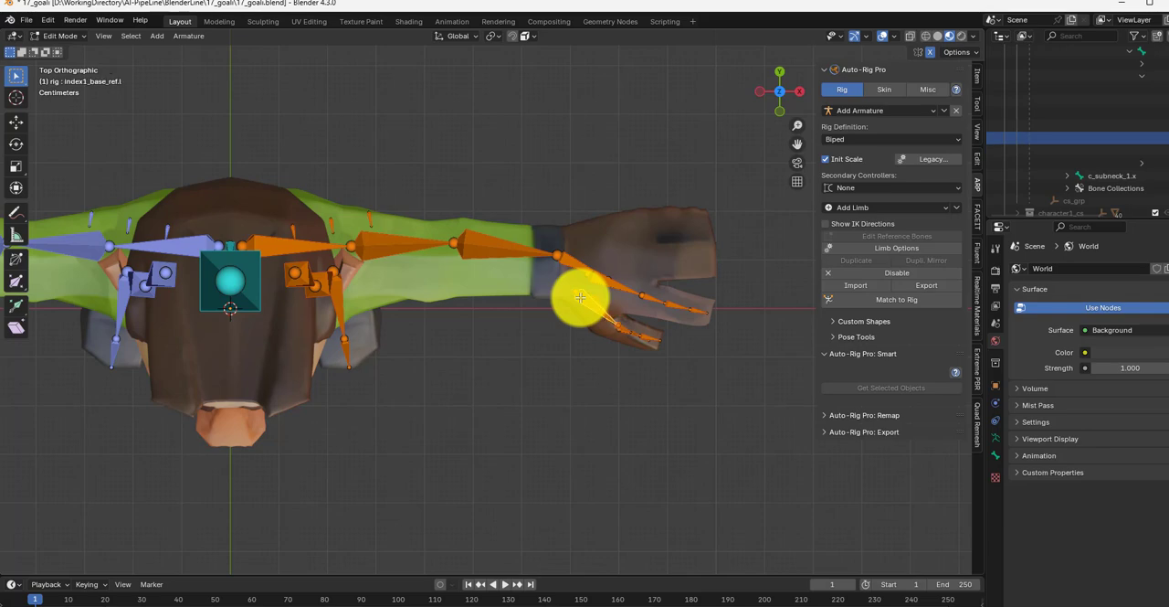
{"action": "left_click_drag", "start_coordinate": [580, 297], "coordinate": [670, 254]}
{"action": "left_click_drag", "start_coordinate": [686, 261], "coordinate": [689, 259]}
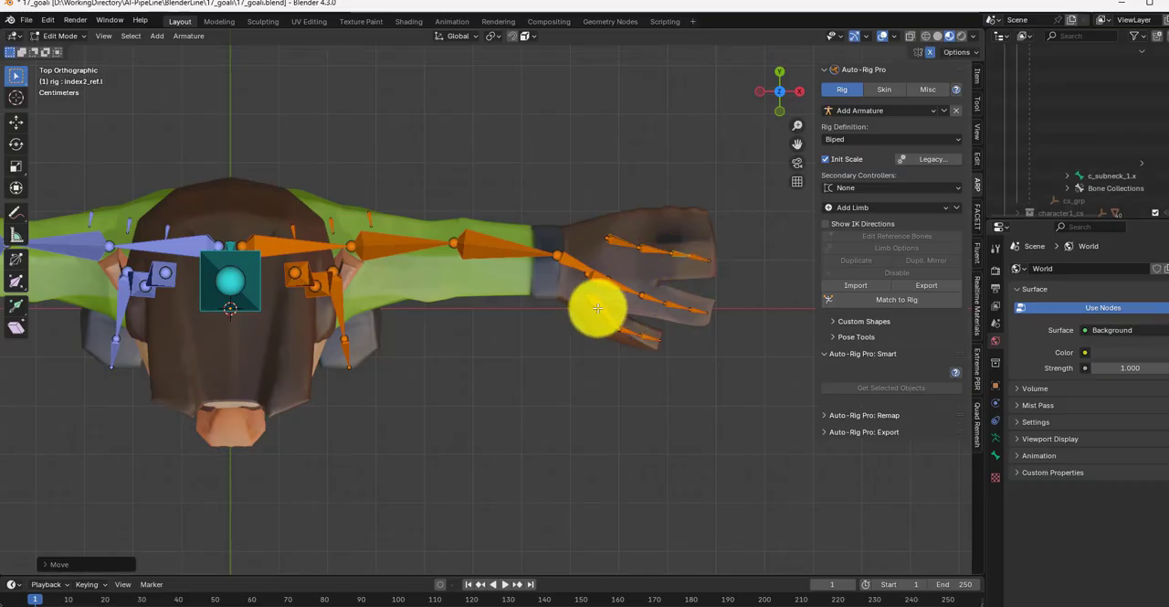
Step: Align the left thumb bones with the glove's thumb and shift the end of the hand bone toward the middle finger
{"action": "left_click_drag", "start_coordinate": [592, 297], "coordinate": [624, 335]}
{"action": "left_click_drag", "start_coordinate": [658, 340], "coordinate": [651, 344]}
{"action": "left_click_drag", "start_coordinate": [596, 280], "coordinate": [607, 288]}
{"action": "left_click_drag", "start_coordinate": [599, 275], "coordinate": [598, 274]}
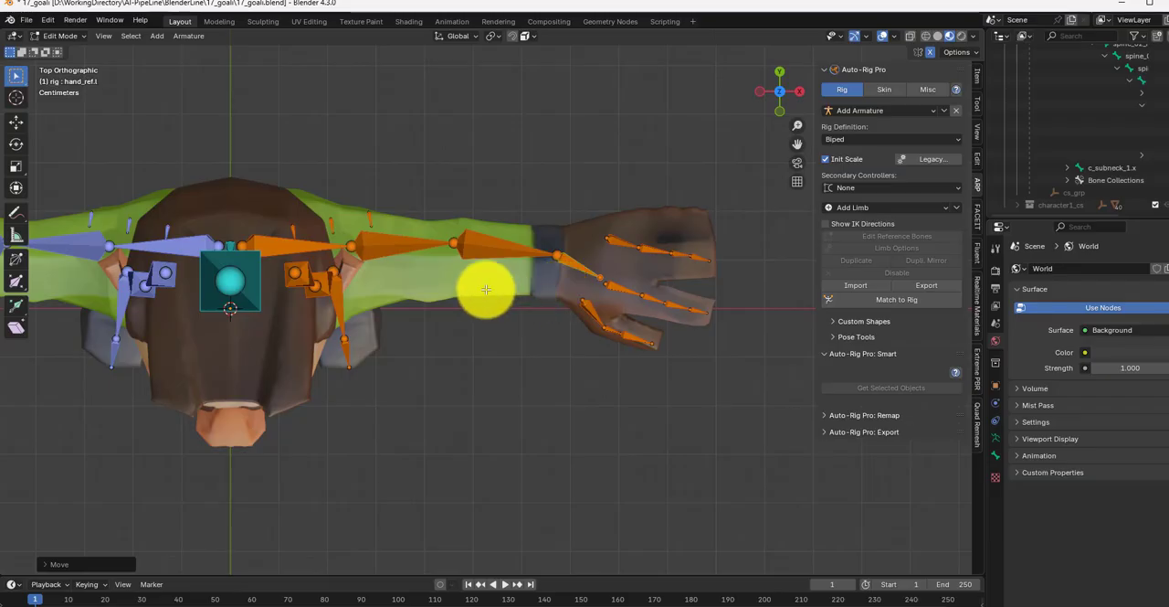
Step: Reposition the left middle finger's joints inside the glove and fine-tune the thumb and hand bones from the top view
{"action": "key", "text": "KP_1"}
{"action": "scroll", "coordinate": [481, 288], "scroll_direction": "down", "scroll_amount": 6}
{"action": "scroll", "coordinate": [438, 425], "scroll_direction": "up", "scroll_amount": 3}
{"action": "middle_click_drag", "start_coordinate": [439, 424], "coordinate": [447, 380]}
{"action": "key", "text": "KP_1"}
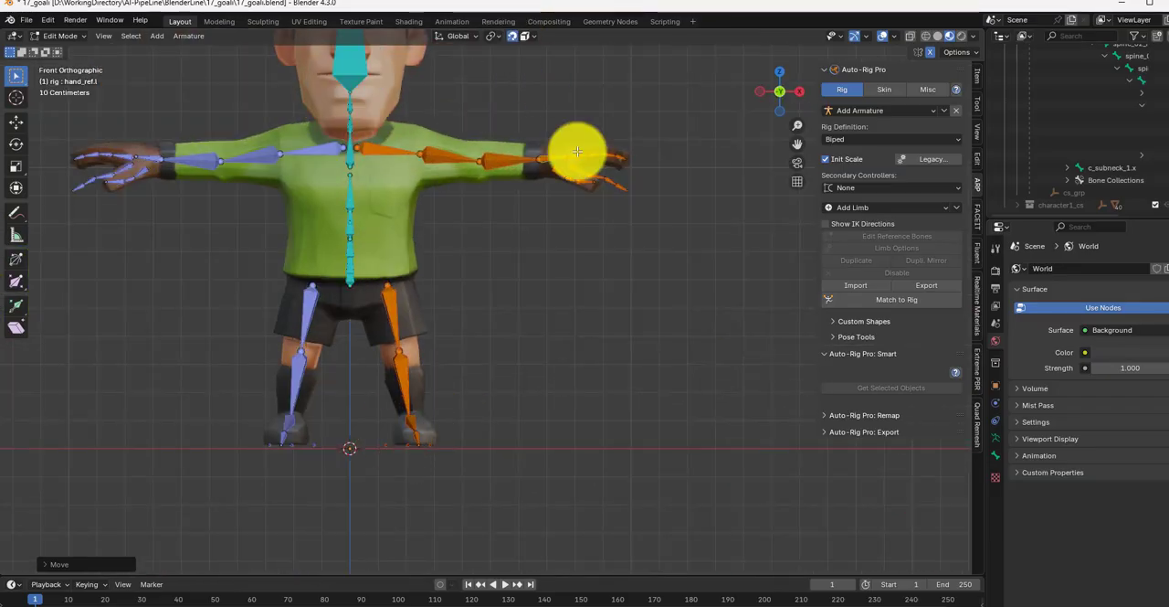
{"action": "key", "text": "KP_7"}
{"action": "scroll", "coordinate": [576, 154], "scroll_direction": "up", "scroll_amount": 4}
{"action": "left_click", "coordinate": [571, 157]}
{"action": "key", "text": "g"}
{"action": "left_click", "coordinate": [558, 150]}
{"action": "left_click", "coordinate": [610, 170]}
{"action": "key", "text": "g"}
{"action": "left_click", "coordinate": [605, 167]}
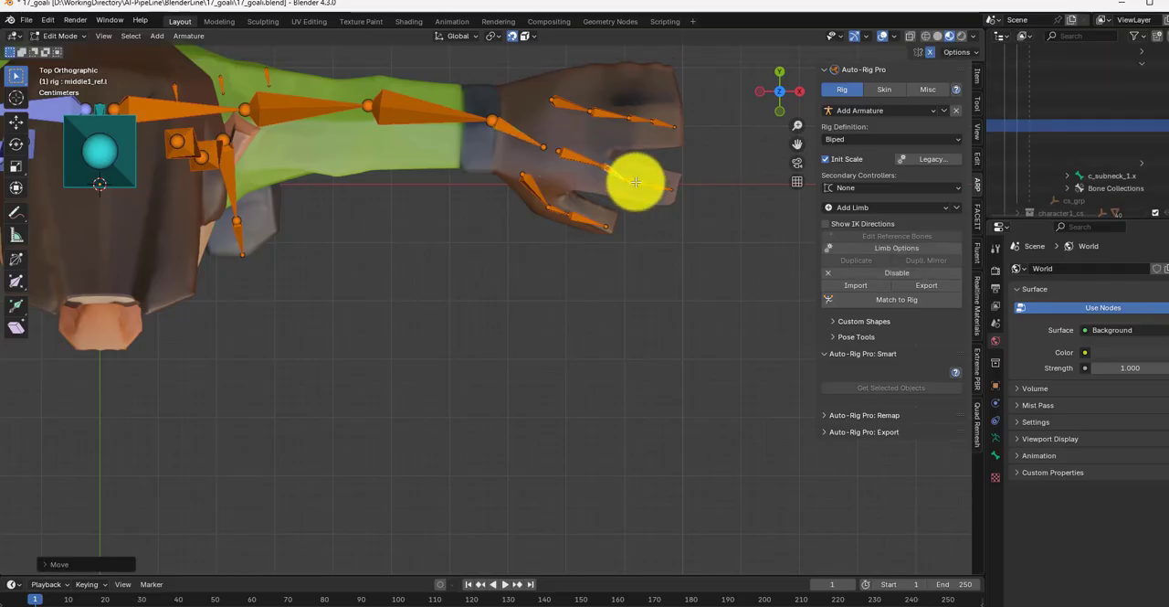
{"action": "left_click", "coordinate": [546, 201]}
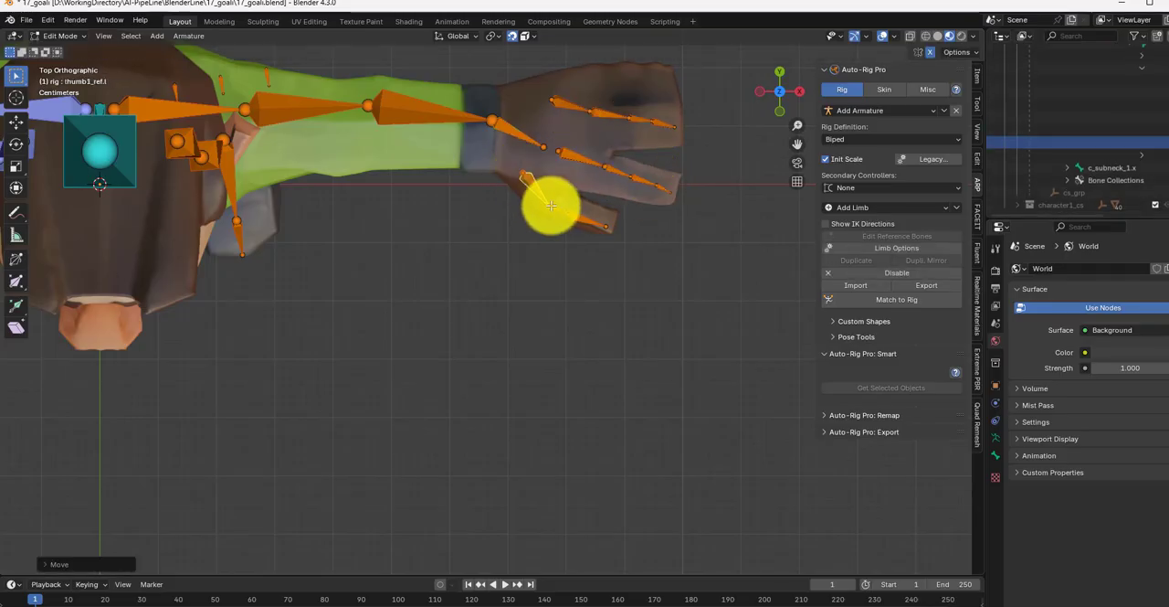
{"action": "left_click", "coordinate": [536, 143]}
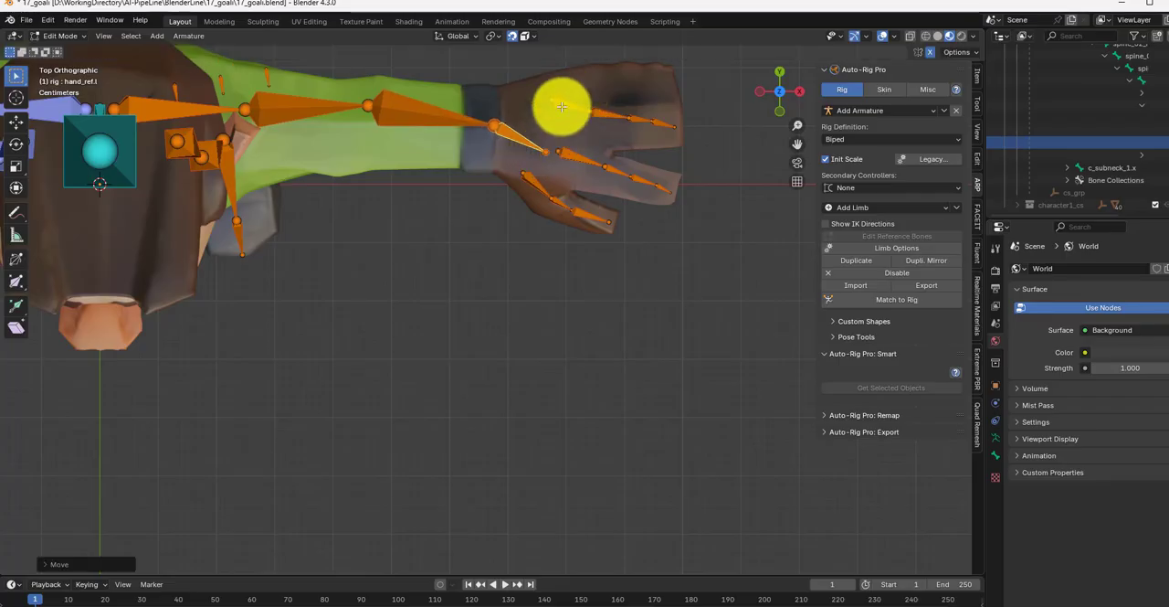
Step: Snap the left index finger's base and its following joints along the centre of the rear glove finger
{"action": "left_click", "coordinate": [561, 107]}
{"action": "key", "text": "g"}
{"action": "left_click", "coordinate": [554, 101]}
{"action": "left_click", "coordinate": [596, 115]}
{"action": "key", "text": "g"}
{"action": "left_click", "coordinate": [597, 116]}
{"action": "left_click", "coordinate": [652, 121]}
{"action": "key", "text": "g"}
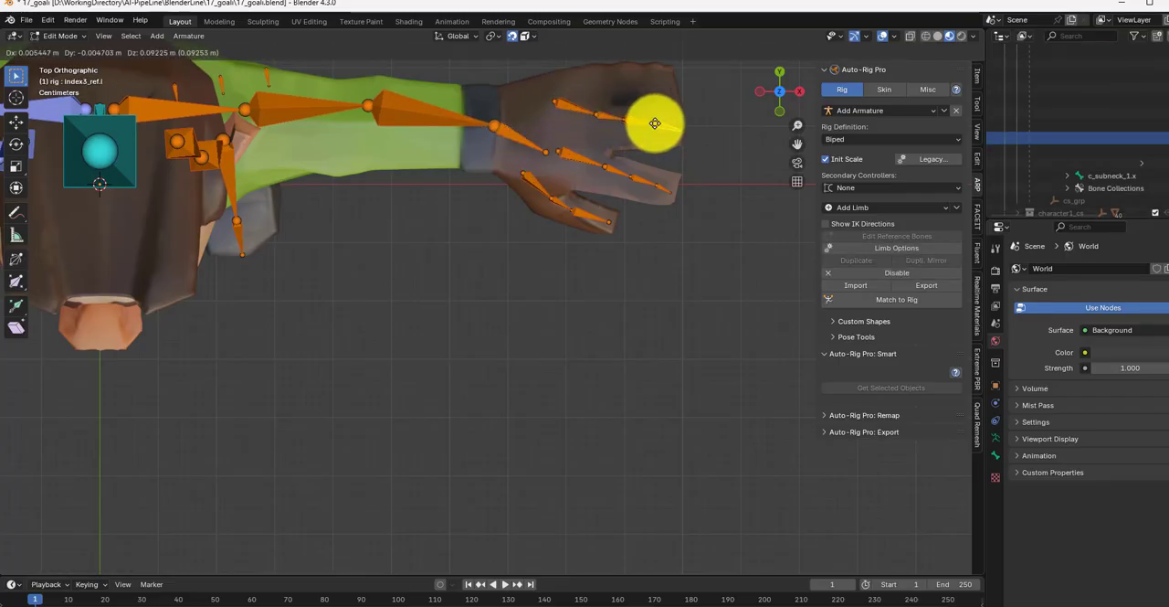
{"action": "left_click", "coordinate": [655, 124]}
Step: Turn off snapping and, in the front view, move the left foot's ground-level reference bones along X to fit under the shoe
{"action": "key", "text": "KP_1"}
{"action": "scroll", "coordinate": [637, 122], "scroll_direction": "down", "scroll_amount": 7}
{"action": "middle_click_drag", "start_coordinate": [634, 120], "coordinate": [666, 158], "text": "shift"}
{"action": "left_click", "coordinate": [513, 35]}
{"action": "scroll", "coordinate": [572, 232], "scroll_direction": "up", "scroll_amount": 5}
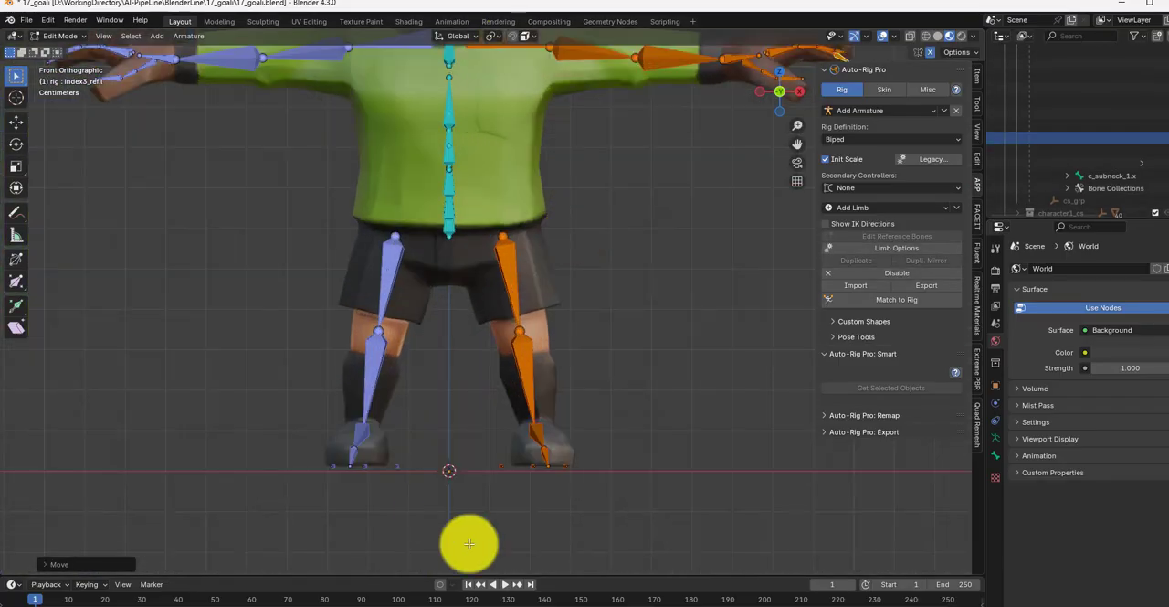
{"action": "left_click", "coordinate": [507, 480]}
{"action": "key", "text": "g"}
{"action": "key", "text": "x"}
{"action": "left_click", "coordinate": [528, 480]}
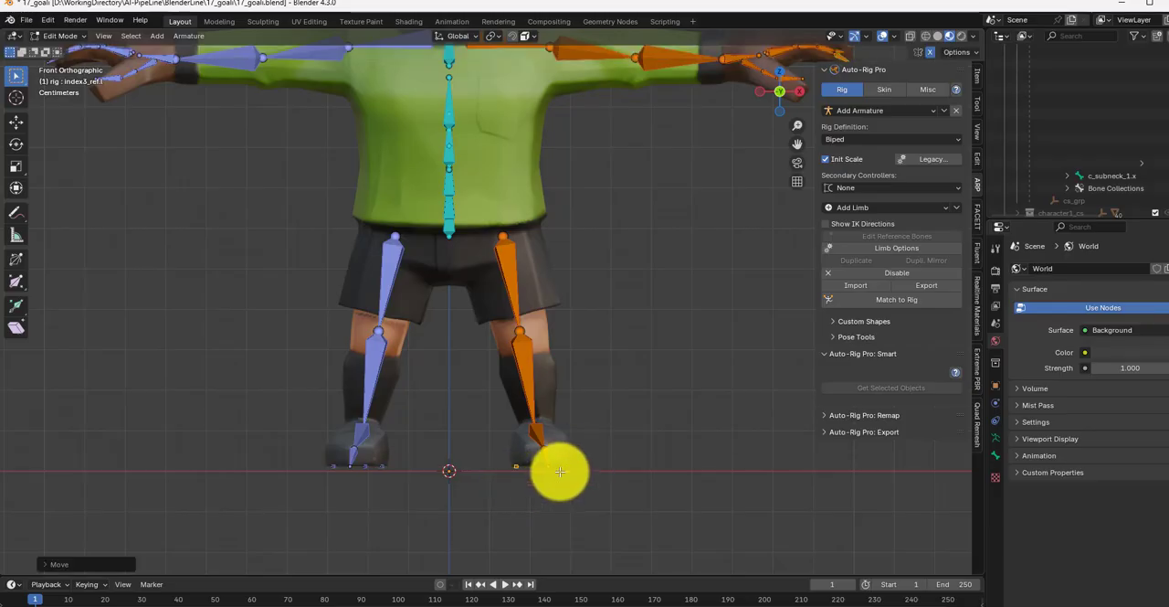
{"action": "key", "text": "g"}
{"action": "left_click", "coordinate": [555, 472]}
{"action": "scroll", "coordinate": [575, 444], "scroll_direction": "down", "scroll_amount": 4}
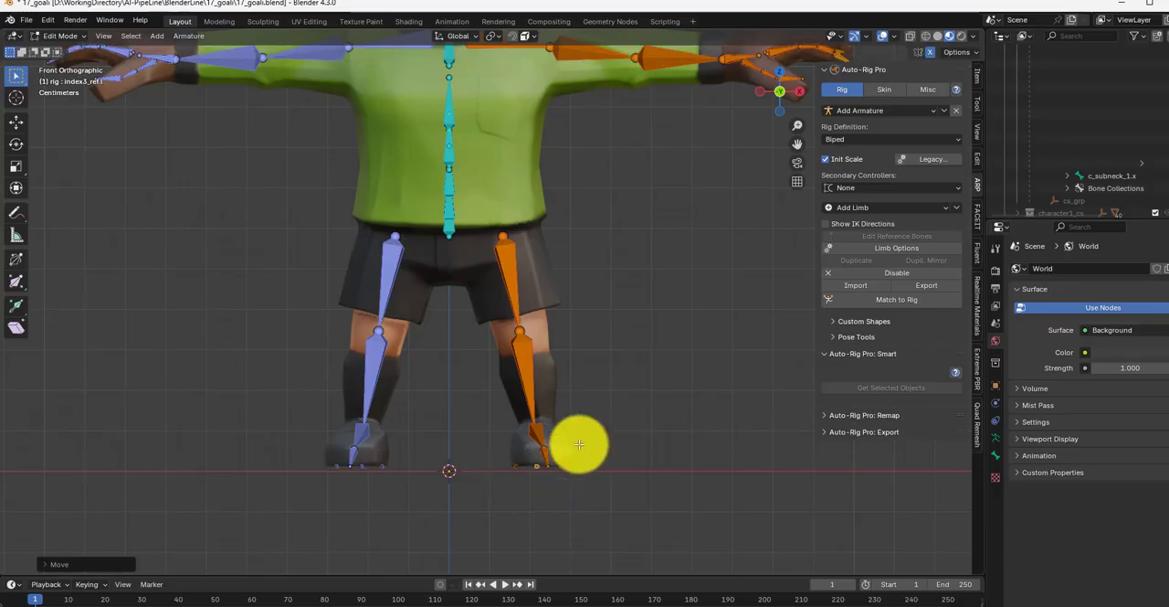
Step: Run Match to Rig to build the control rig from the adjusted reference bones
{"action": "left_click", "coordinate": [880, 88]}
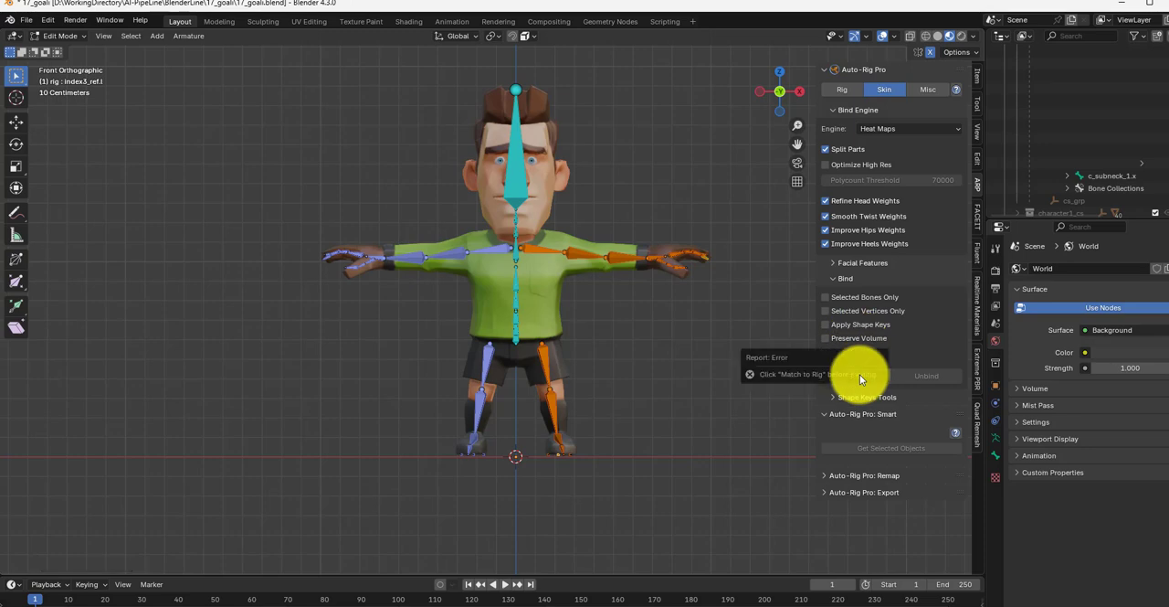
{"action": "left_click", "coordinate": [845, 91]}
{"action": "left_click", "coordinate": [874, 299]}
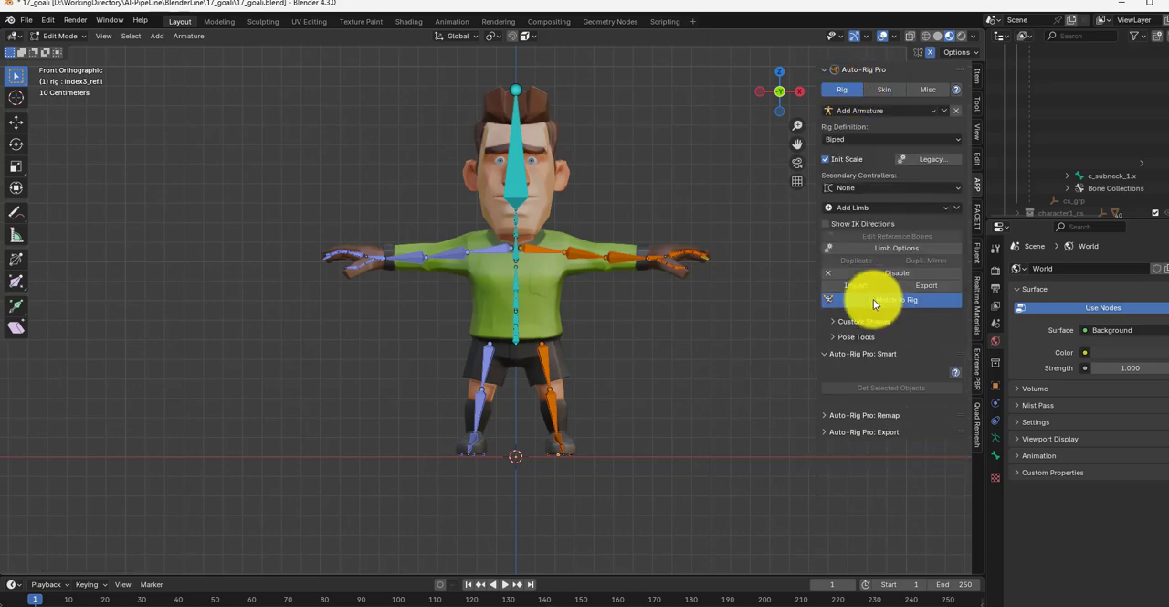
Step: In Object Mode, select all the character meshes with the rig and bind them using the Heat Maps engine
{"action": "left_click", "coordinate": [874, 90]}
{"action": "left_click_drag", "start_coordinate": [712, 493], "coordinate": [280, 53]}
{"action": "left_click", "coordinate": [70, 36]}
{"action": "left_click", "coordinate": [64, 49]}
{"action": "left_click_drag", "start_coordinate": [725, 522], "coordinate": [283, 44]}
{"action": "left_click", "coordinate": [858, 376]}
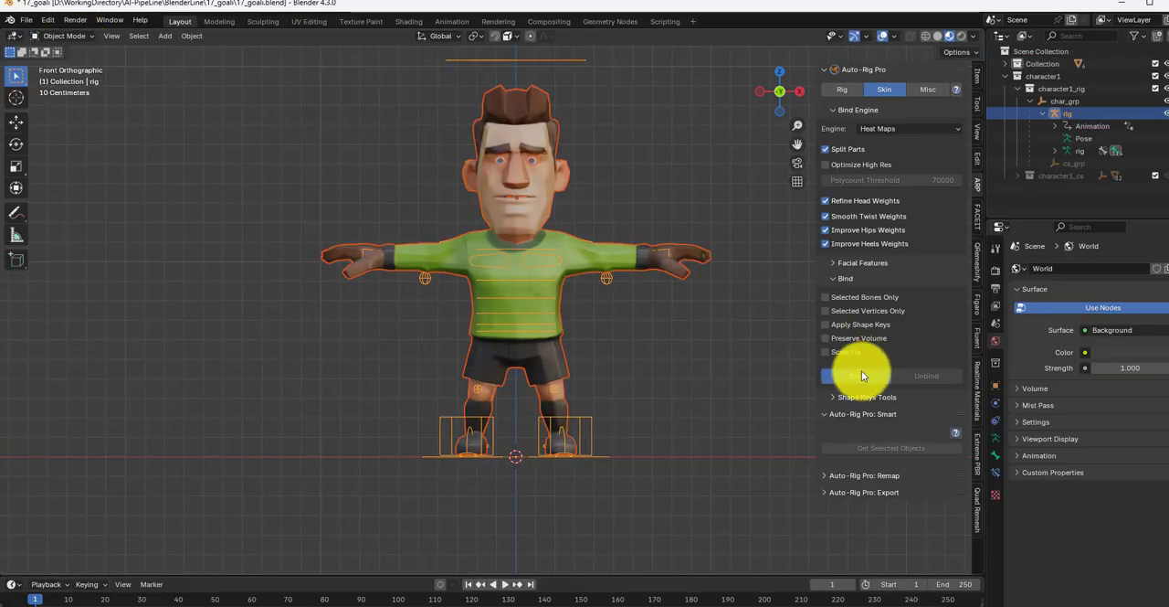
Step: In Pose Mode, test the skinning by moving the left hand and both feet and rotating the head, cancelling each transform
{"action": "left_click", "coordinate": [73, 38]}
{"action": "left_click", "coordinate": [74, 80]}
{"action": "left_click", "coordinate": [663, 249]}
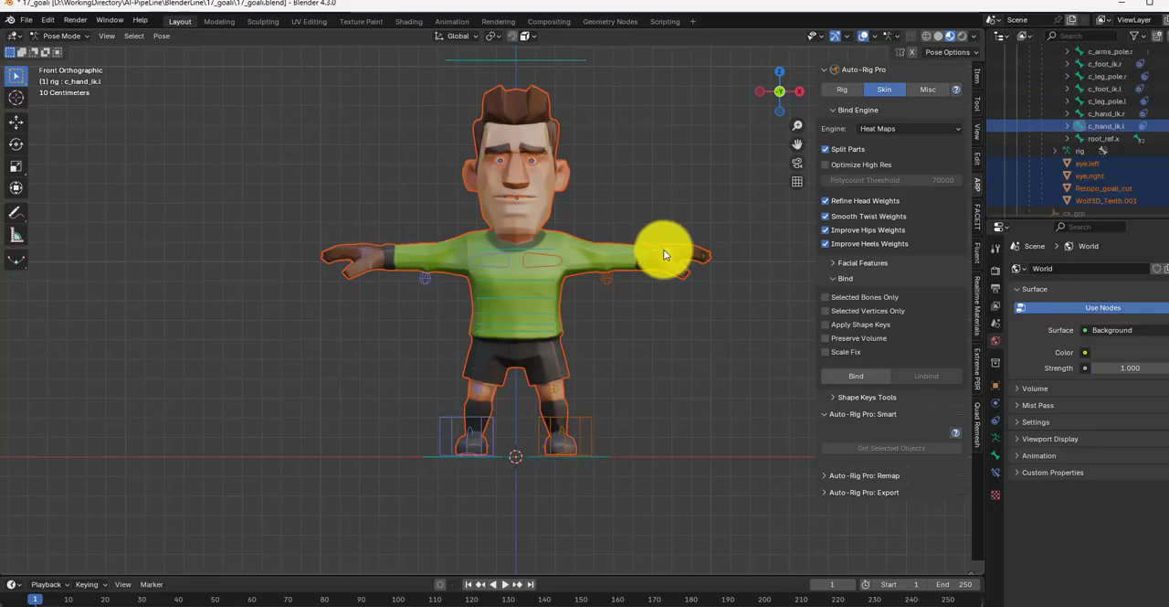
{"action": "key", "text": "g"}
{"action": "right_click", "coordinate": [686, 229]}
{"action": "left_click", "coordinate": [548, 60]}
{"action": "key", "text": "r"}
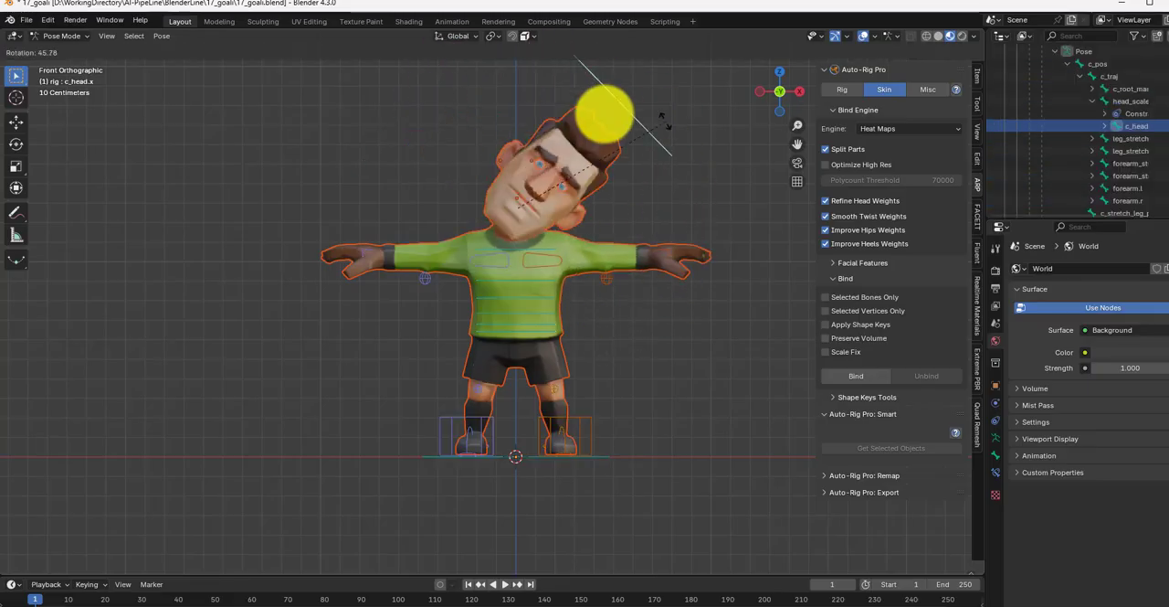
{"action": "right_click", "coordinate": [339, 174]}
{"action": "left_click", "coordinate": [453, 422]}
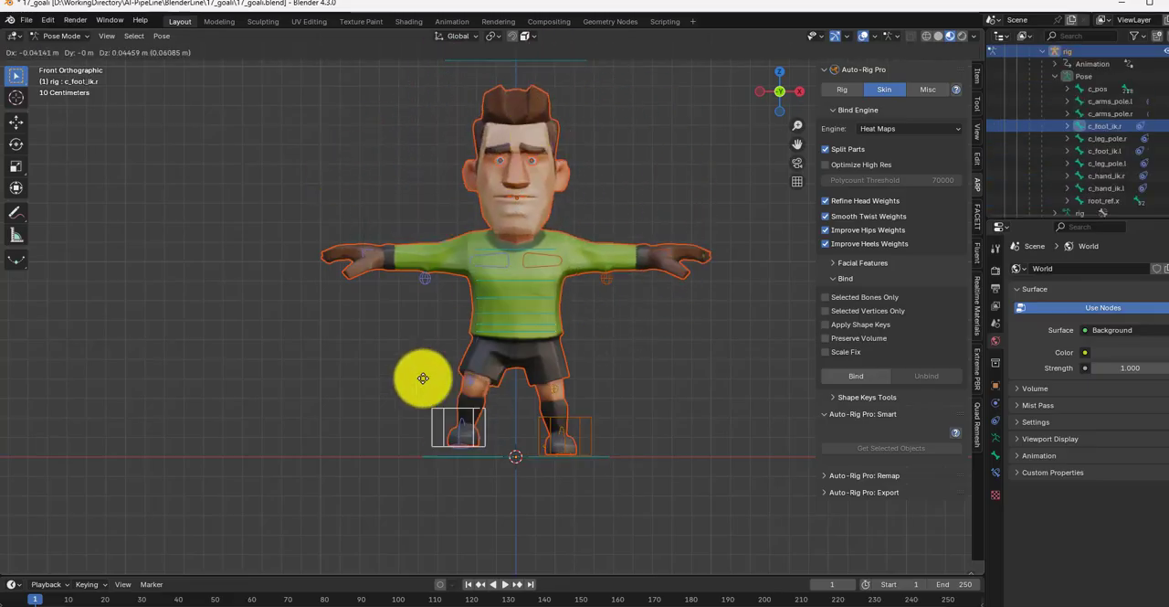
{"action": "left_click", "coordinate": [575, 427]}
{"action": "key", "text": "g"}
{"action": "right_click", "coordinate": [615, 401]}
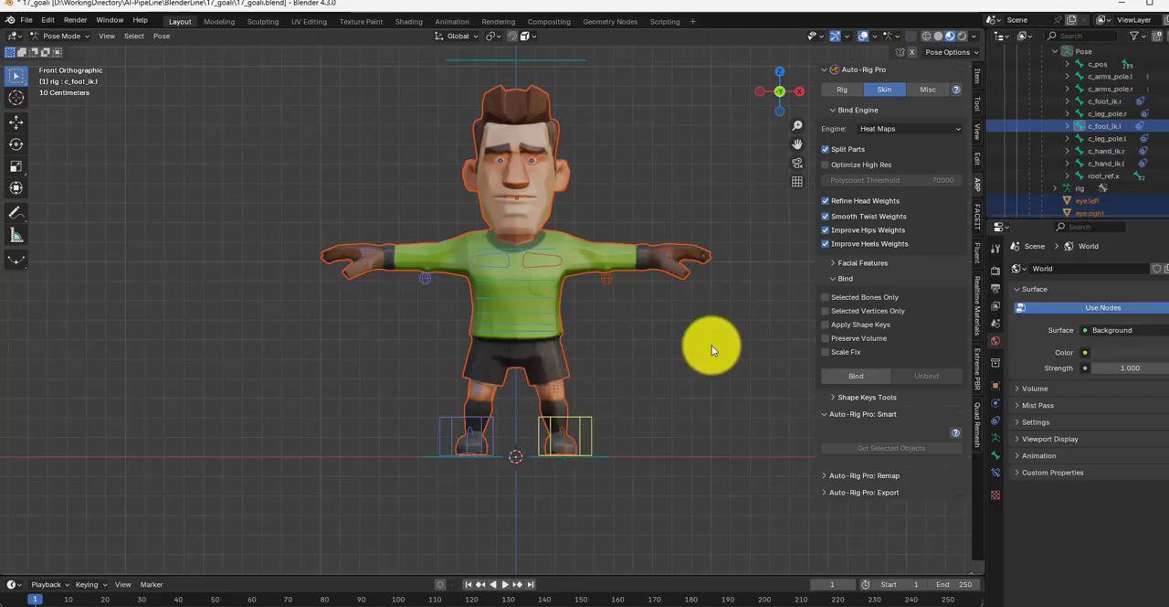
Step: Set the Auto-Rig Pro character name to goali
{"action": "left_click", "coordinate": [928, 90]}
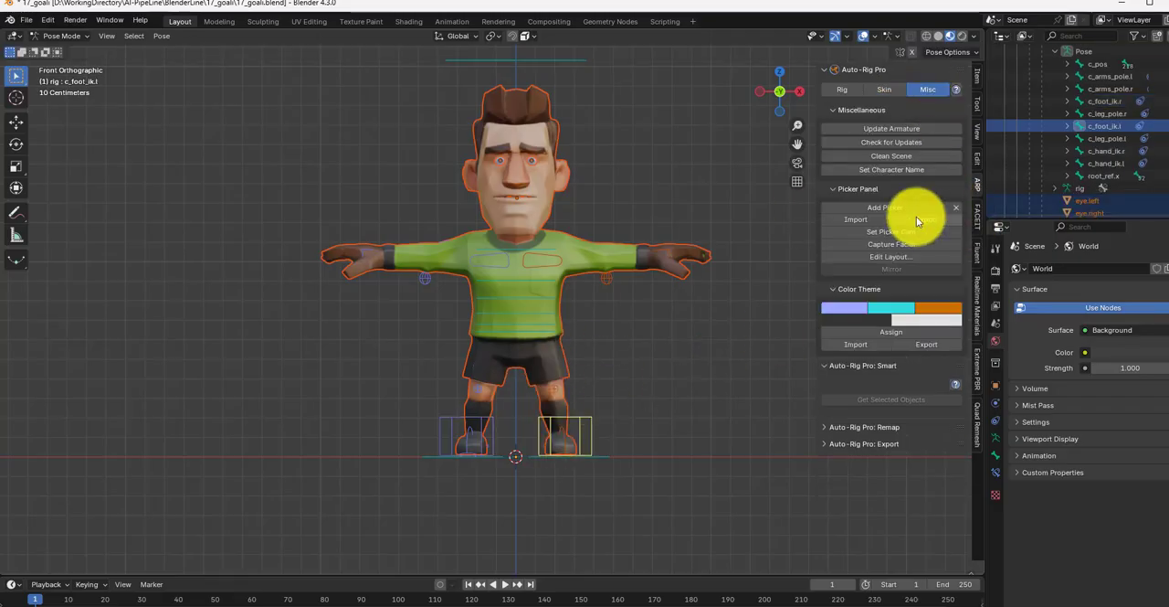
{"action": "left_click", "coordinate": [885, 171]}
{"action": "key", "text": "Return"}
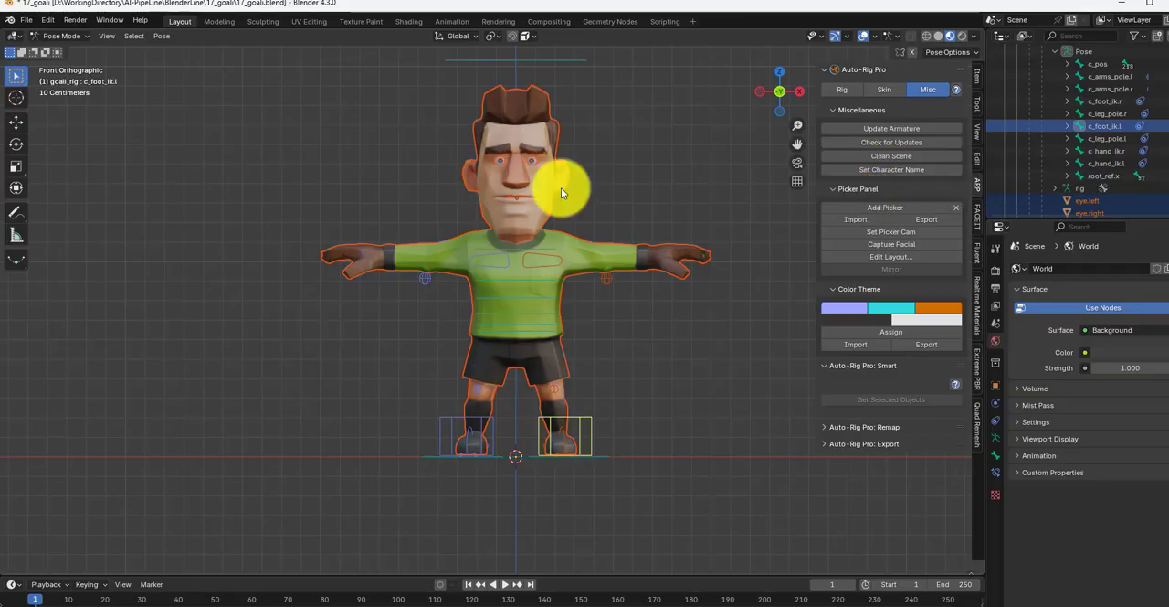
Step: Register Retopo_goali_cut in Faceit and assign it to the Main face vertex group
{"action": "left_click", "coordinate": [979, 218]}
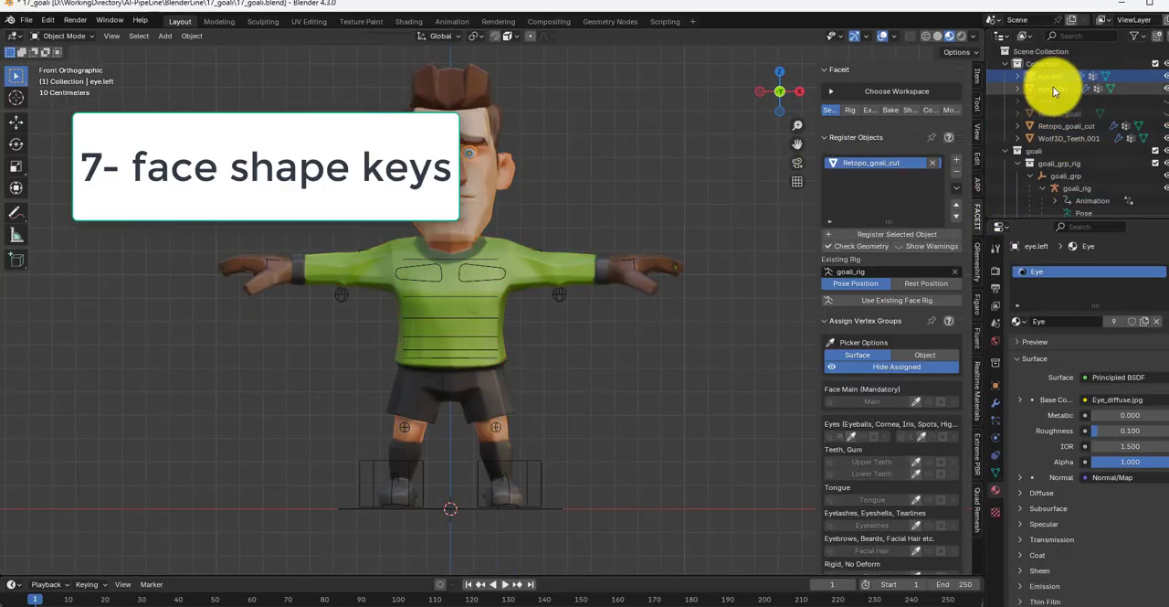
{"action": "left_click", "coordinate": [1064, 126]}
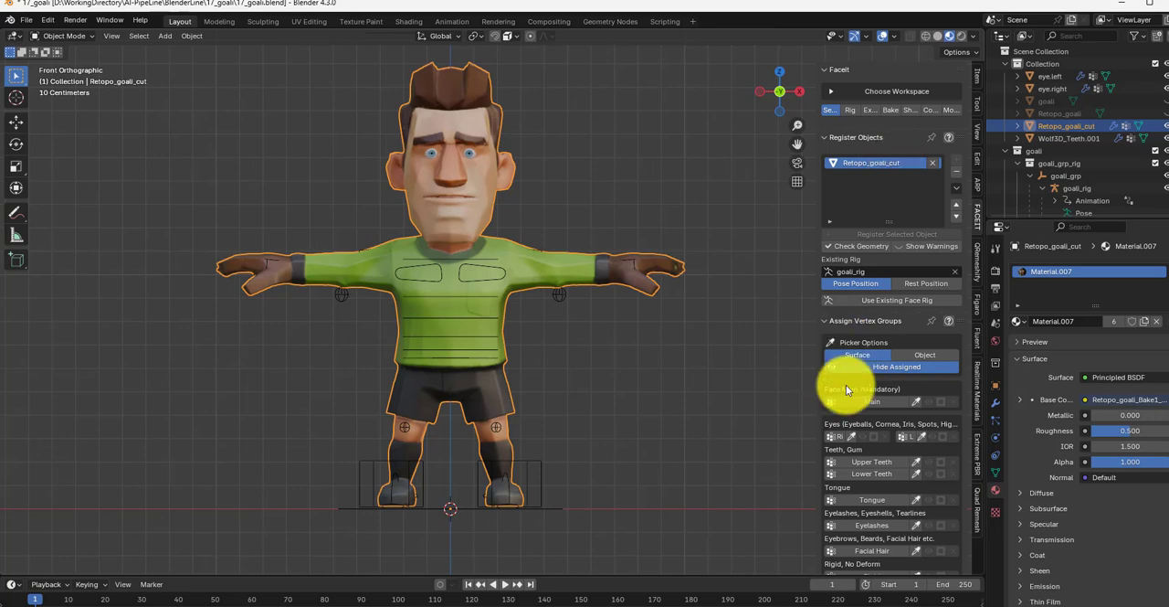
{"action": "left_click", "coordinate": [919, 163]}
Step: Register eye.left and eye.right in Faceit and assign them to the left and right eye vertex groups
{"action": "left_click", "coordinate": [1050, 76]}
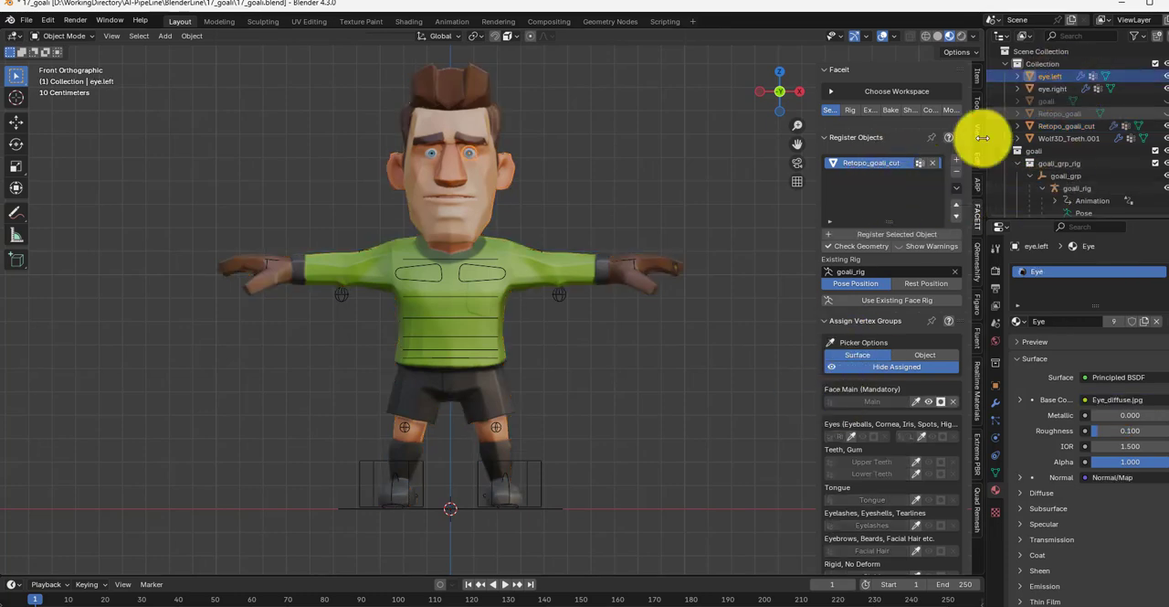
{"action": "left_click", "coordinate": [957, 171]}
{"action": "left_click", "coordinate": [907, 441]}
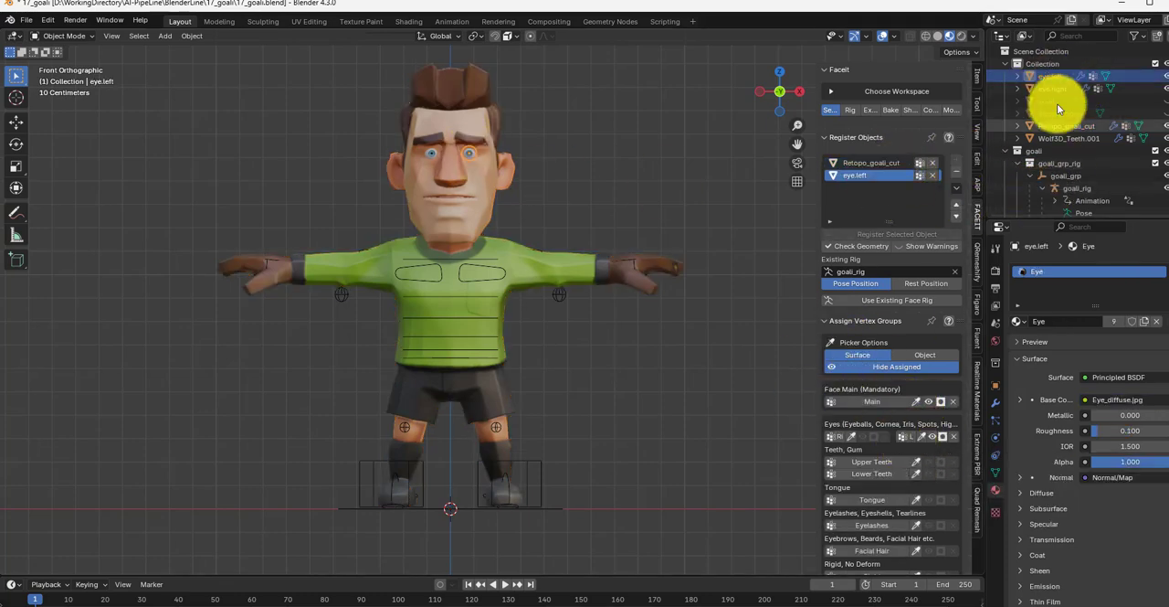
{"action": "left_click", "coordinate": [1052, 88]}
{"action": "left_click", "coordinate": [957, 171]}
{"action": "left_click", "coordinate": [838, 438]}
Step: Register Wolf3D_Teeth.001 in Faceit, and enter its Edit Mode with Retopo_goali_cut hidden
{"action": "left_click", "coordinate": [1069, 138]}
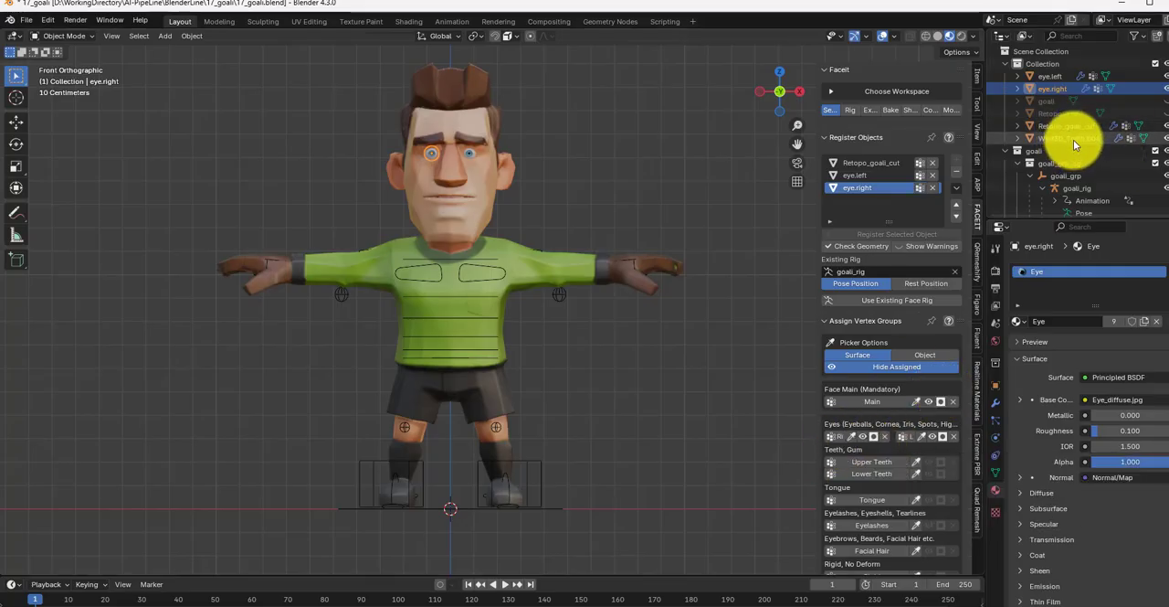
{"action": "left_click", "coordinate": [956, 171]}
{"action": "left_click", "coordinate": [443, 228]}
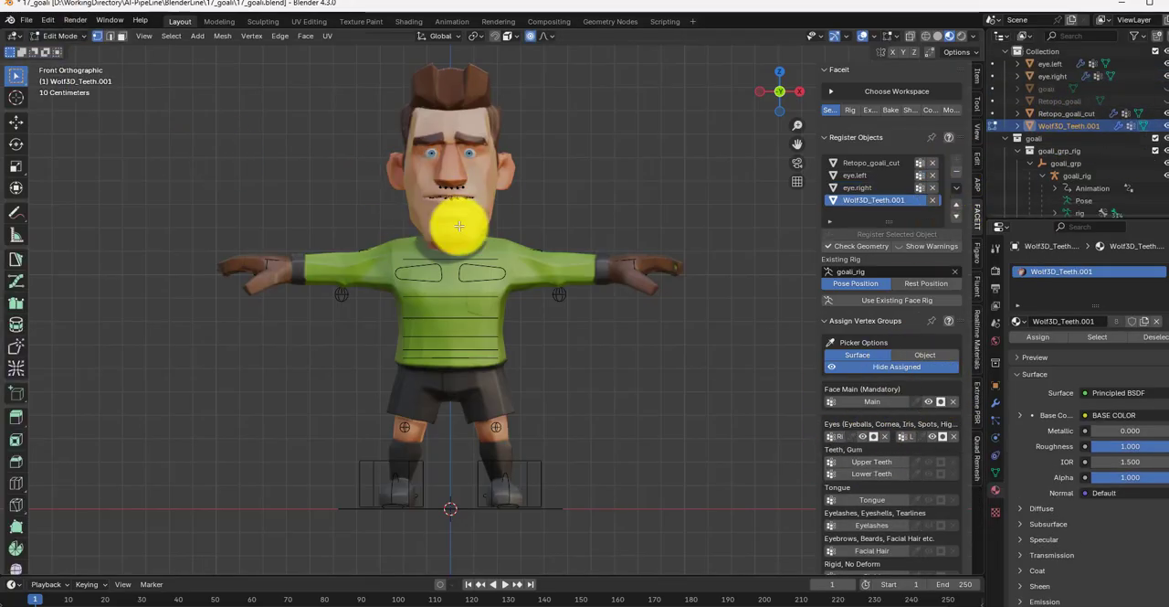
{"action": "key", "text": "h"}
{"action": "left_click", "coordinate": [452, 195]}
{"action": "left_click", "coordinate": [65, 37]}
{"action": "left_click", "coordinate": [91, 69]}
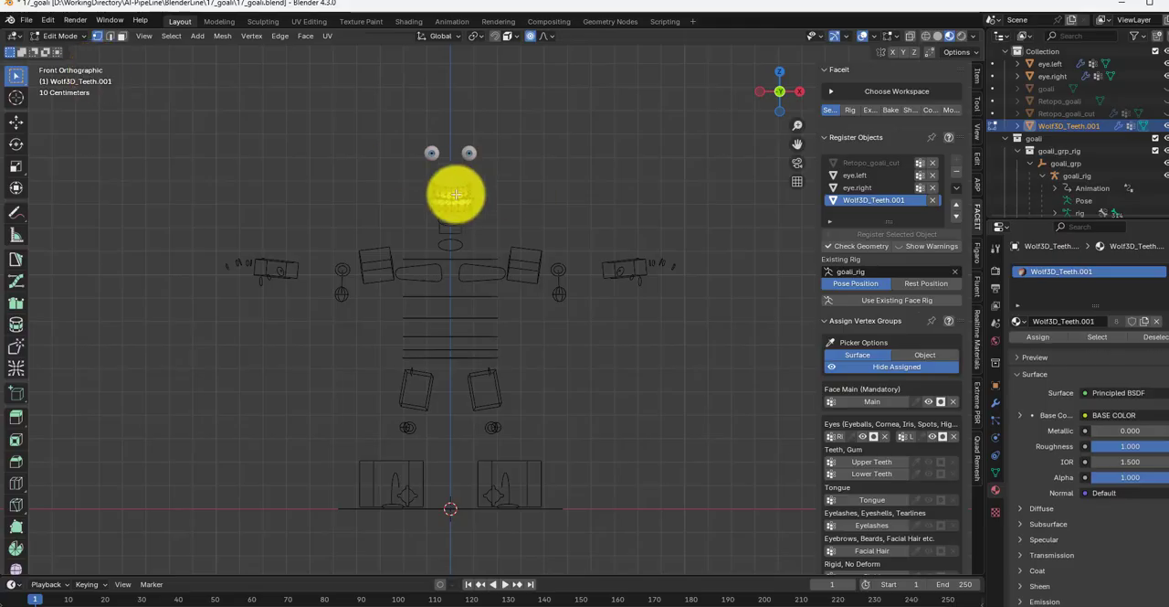
Step: Assign the linked upper and lower teeth geometry to Faceit's Upper Teeth and Lower Teeth vertex groups
{"action": "scroll", "coordinate": [457, 194], "scroll_direction": "up", "scroll_amount": 8}
{"action": "middle_click_drag", "start_coordinate": [445, 174], "coordinate": [484, 221], "text": "shift"}
{"action": "left_click", "coordinate": [479, 216]}
{"action": "key", "text": "ctrl+l"}
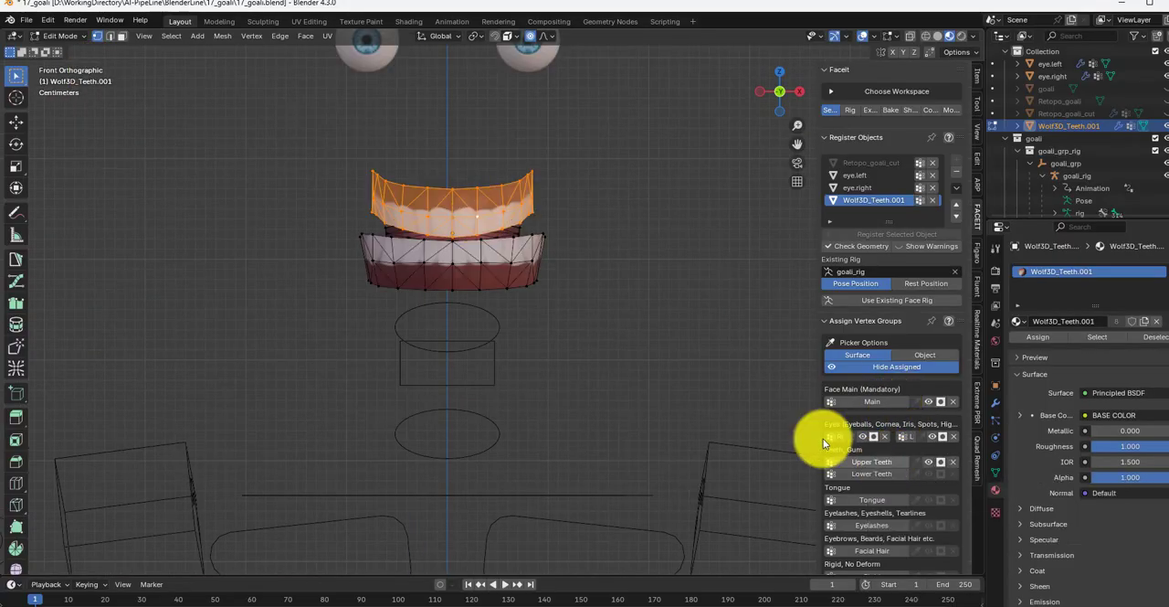
{"action": "left_click", "coordinate": [530, 265]}
{"action": "key", "text": "ctrl+l"}
{"action": "left_click", "coordinate": [842, 473]}
Step: Select the linked tongue geometry and assign it to Faceit's Tongue vertex group
{"action": "middle_click_drag", "start_coordinate": [585, 258], "coordinate": [526, 242]}
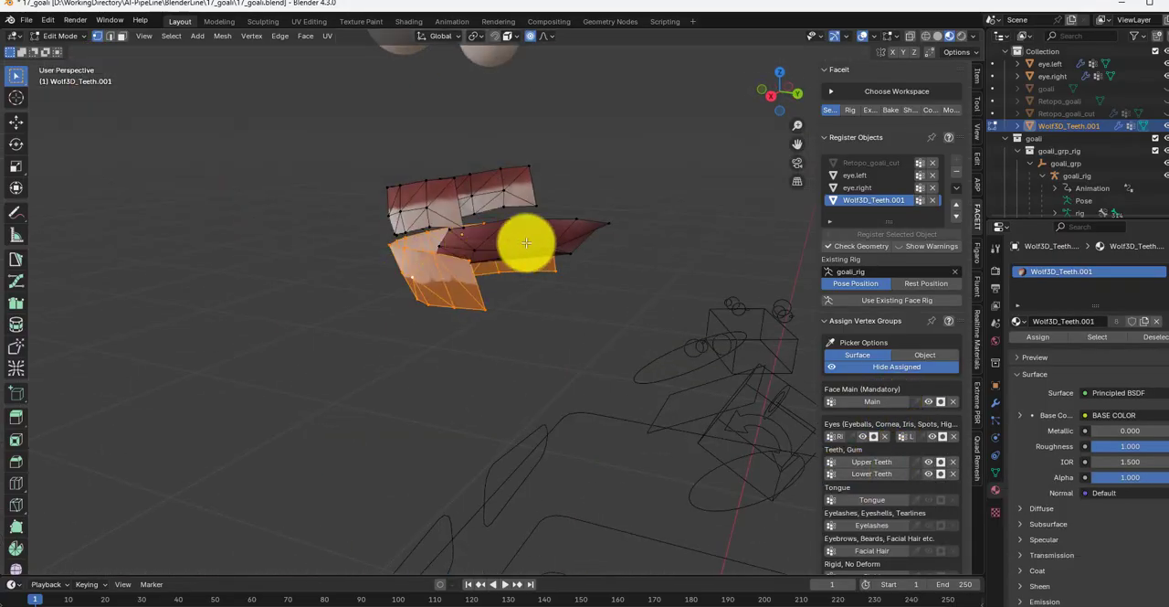
{"action": "left_click", "coordinate": [535, 244]}
{"action": "key", "text": "ctrl+l"}
{"action": "left_click", "coordinate": [496, 229], "text": "ctrl"}
{"action": "key", "text": "ctrl+l"}
{"action": "left_click", "coordinate": [889, 500]}
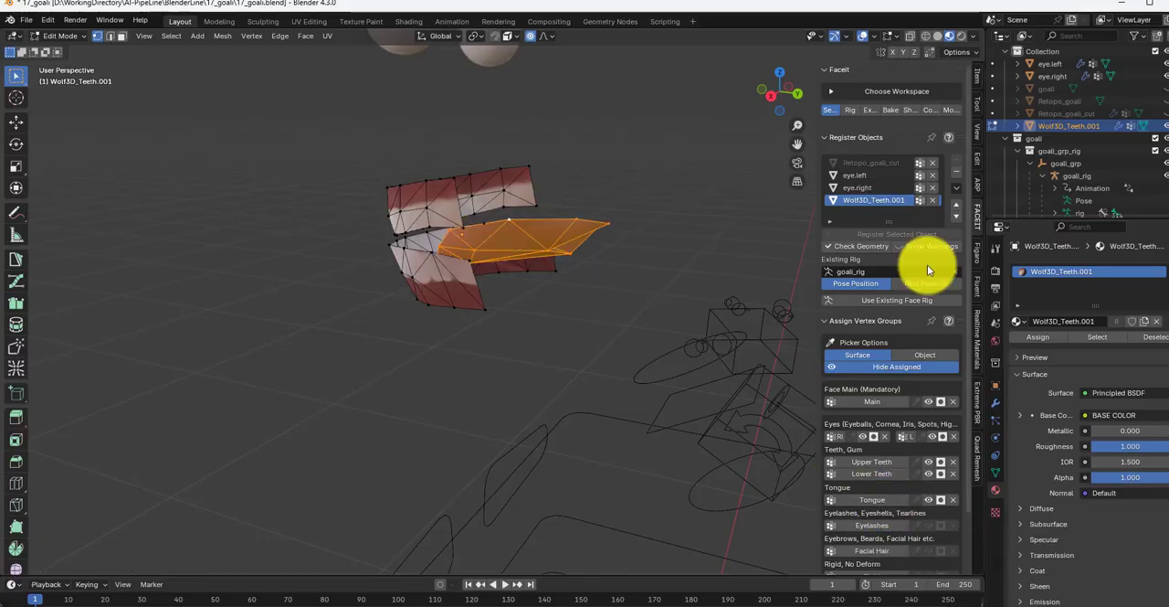
{"action": "left_click", "coordinate": [920, 201]}
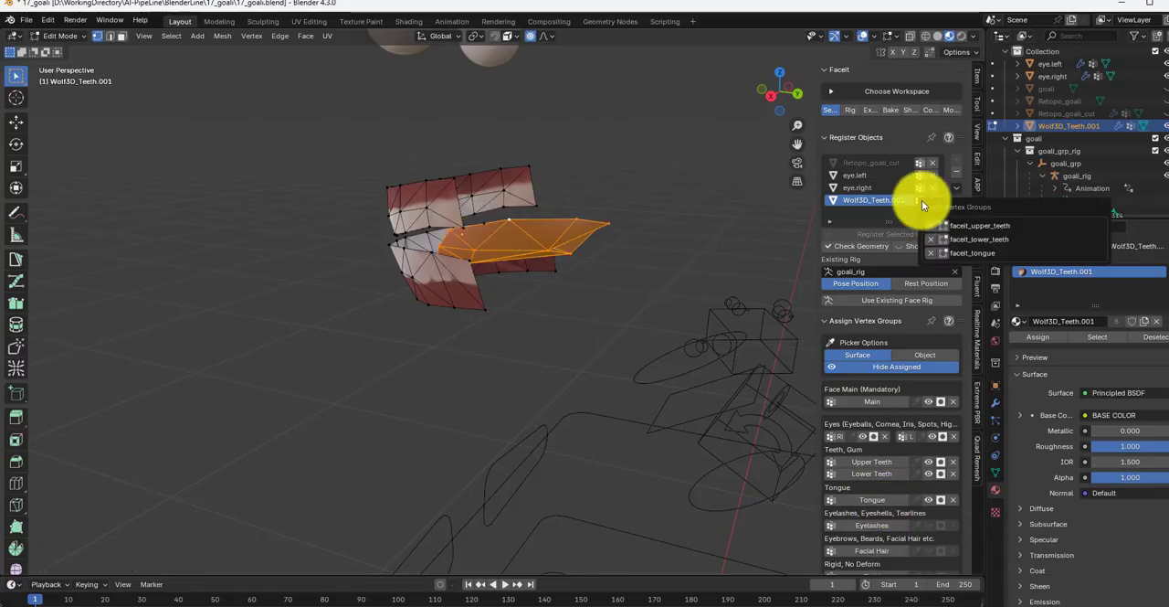
Step: Unhide Retopo_goali_cut and return to Object Mode in front view
{"action": "left_click", "coordinate": [1156, 114]}
{"action": "key", "text": "KP_1"}
{"action": "left_click", "coordinate": [84, 39]}
{"action": "left_click", "coordinate": [81, 50]}
Step: Generate the Faceit facial landmarks and match them to the character's face height
{"action": "left_click", "coordinate": [851, 110]}
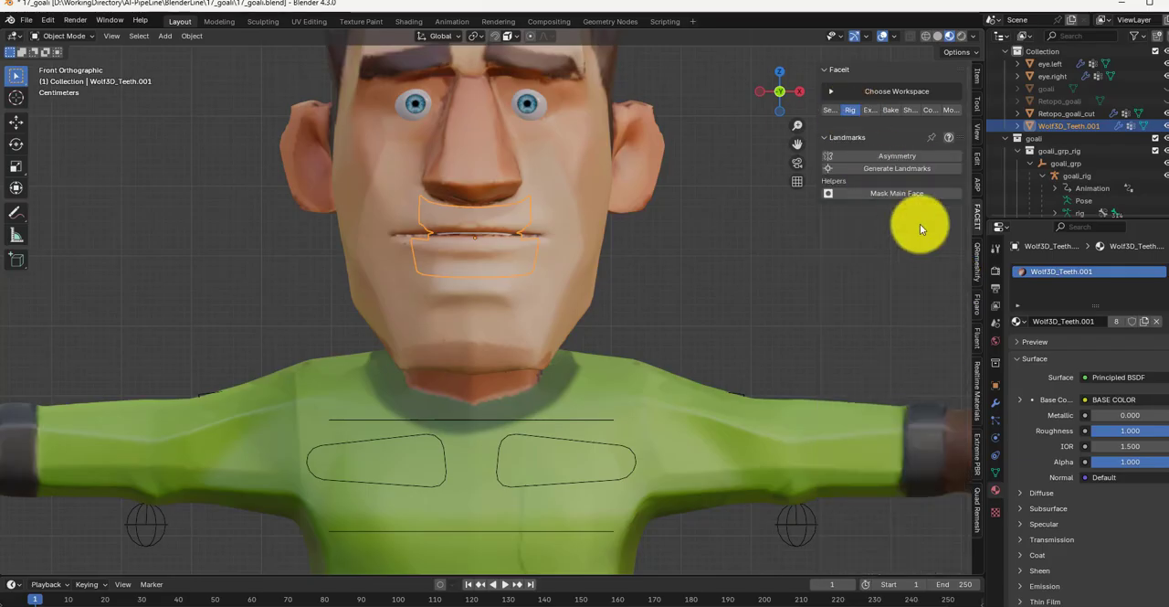
{"action": "scroll", "coordinate": [639, 258], "scroll_direction": "down", "scroll_amount": 2}
{"action": "left_click", "coordinate": [955, 249]}
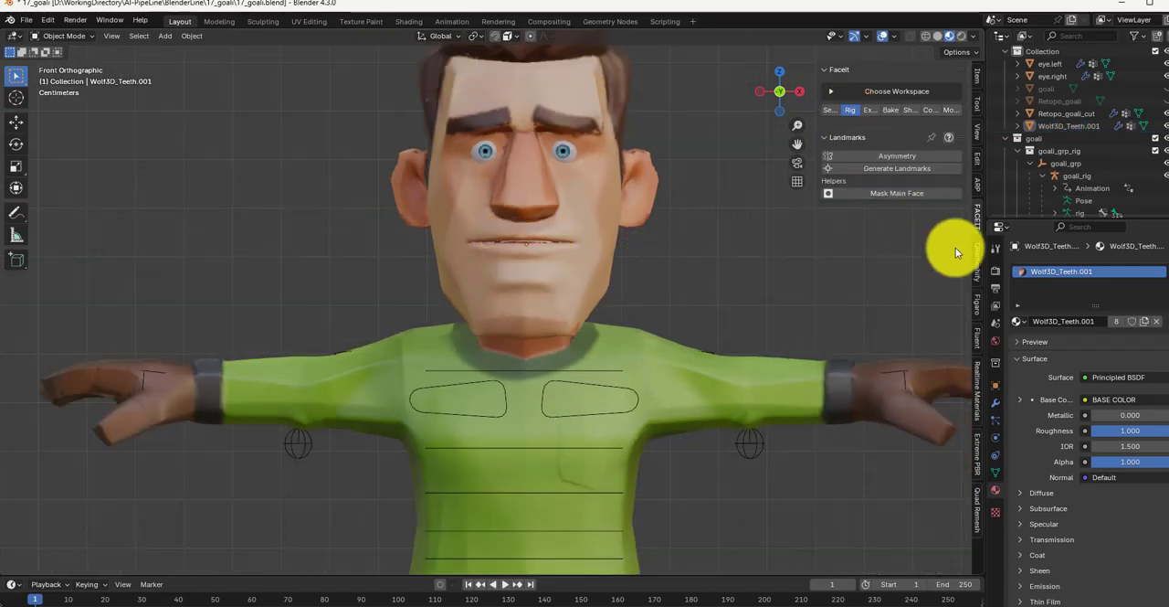
{"action": "left_click", "coordinate": [899, 170]}
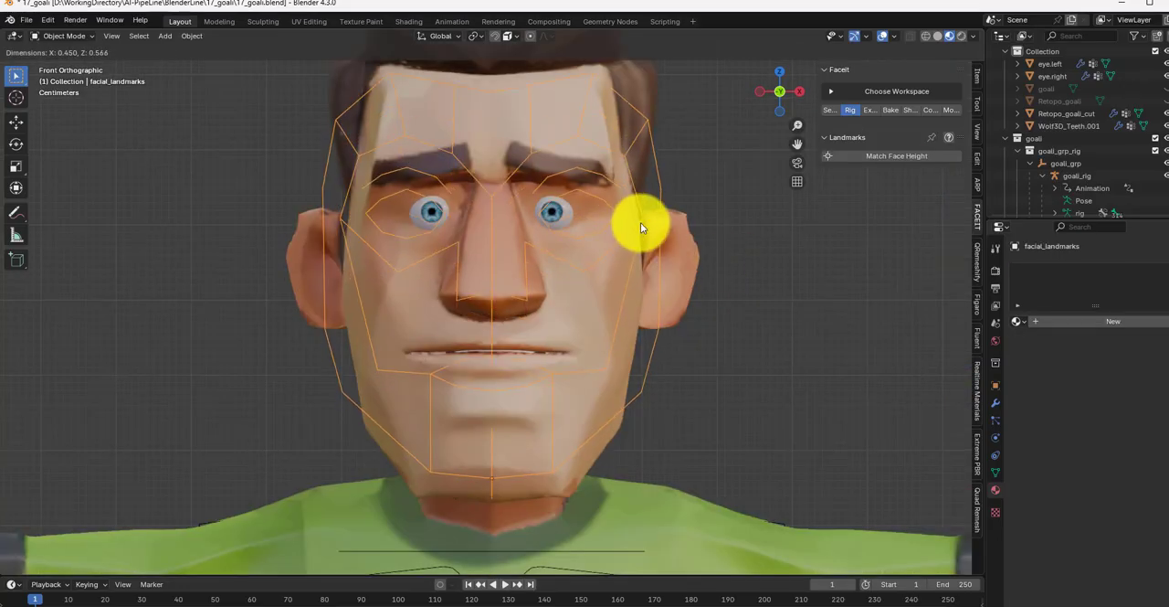
{"action": "left_click", "coordinate": [545, 221]}
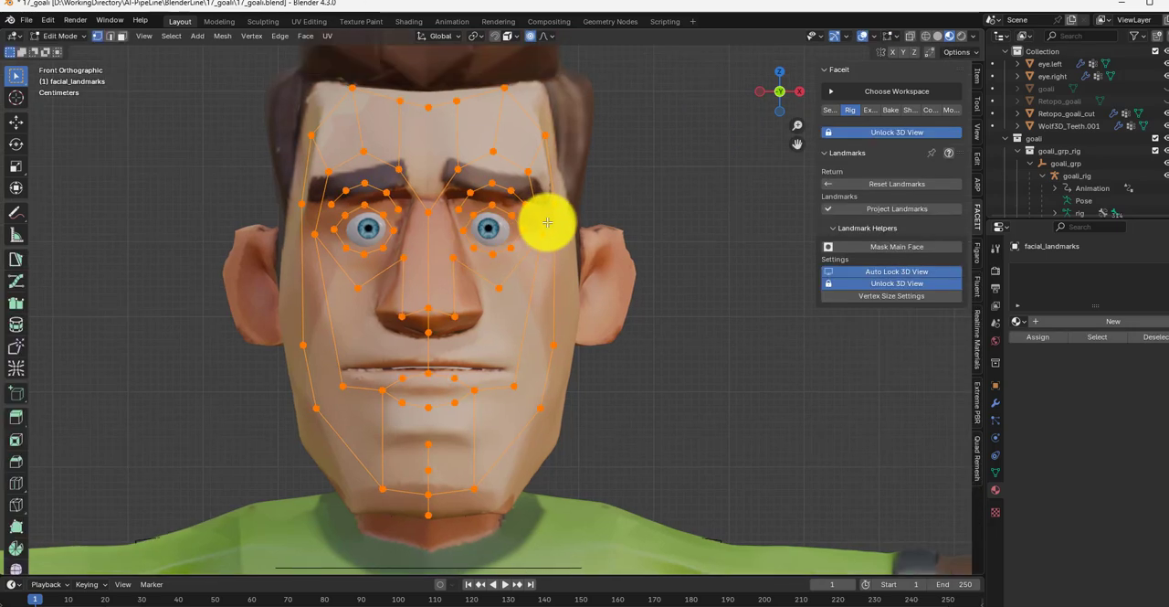
Step: Move the lower jaw-side landmarks to follow the jawline
{"action": "left_click", "coordinate": [317, 414]}
{"action": "key", "text": "g"}
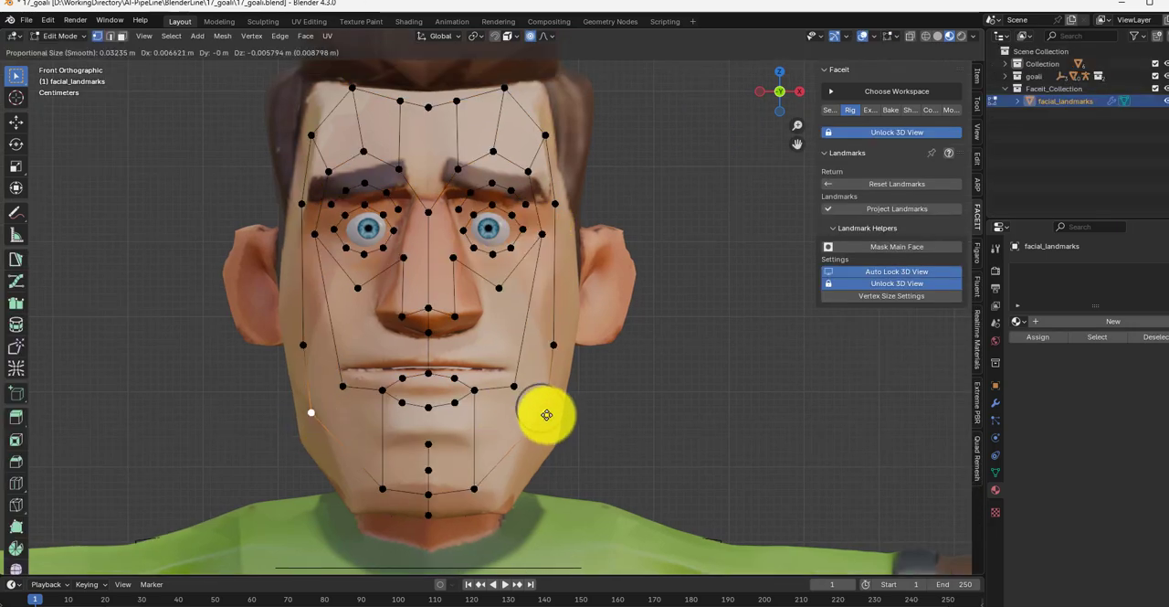
{"action": "left_click", "coordinate": [547, 415]}
Step: Fit the upper-lip and mouth-corner landmarks to the outline of the mouth
{"action": "left_click", "coordinate": [475, 391]}
{"action": "key", "text": "g"}
{"action": "left_click", "coordinate": [500, 370]}
{"action": "left_click", "coordinate": [454, 377]}
{"action": "key", "text": "g"}
{"action": "left_click", "coordinate": [460, 362]}
{"action": "left_click", "coordinate": [428, 369]}
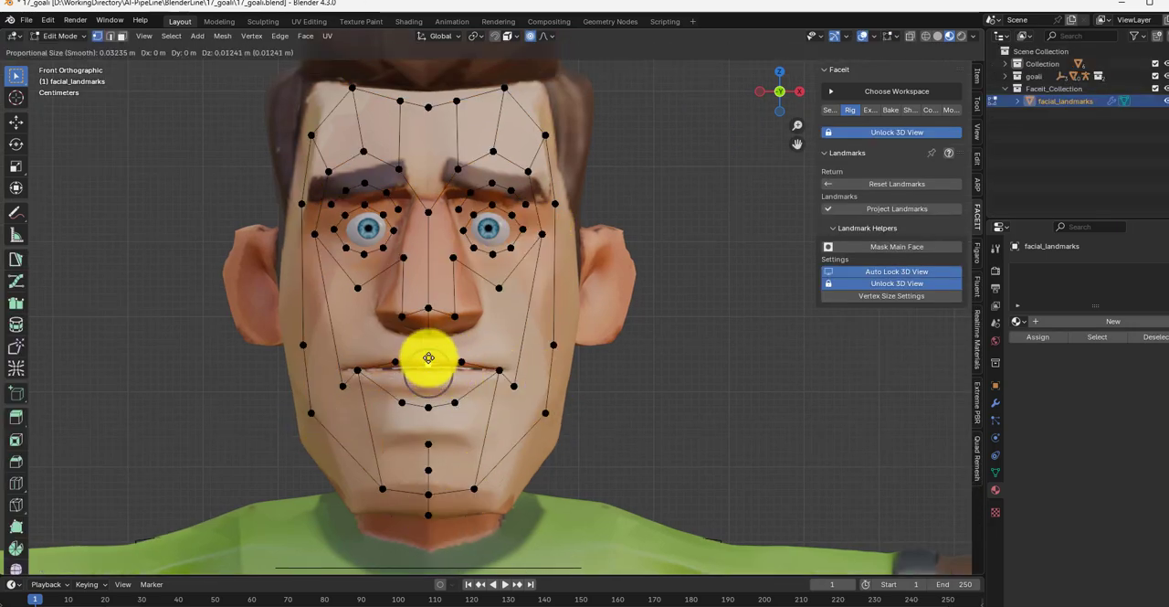
{"action": "left_click", "coordinate": [429, 357]}
{"action": "left_click", "coordinate": [355, 367]}
{"action": "key", "text": "g"}
{"action": "left_click", "coordinate": [359, 368]}
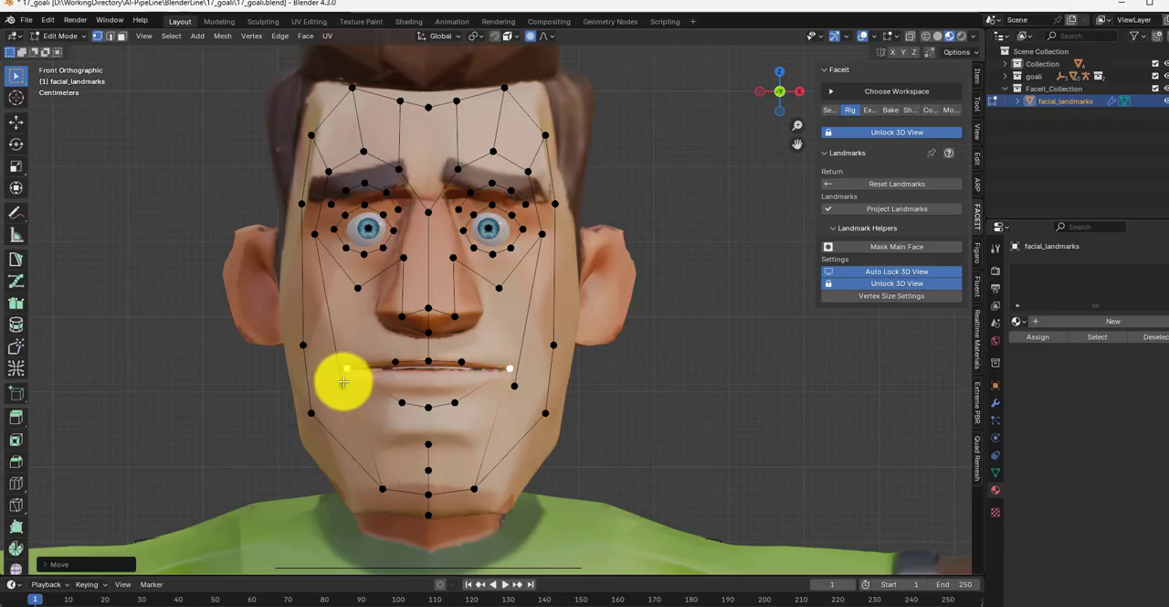
Step: Move the landmarks beside the mouth outward and fit the lower-lip landmarks to the lower lip
{"action": "left_click", "coordinate": [341, 383]}
{"action": "key", "text": "g"}
{"action": "left_click", "coordinate": [323, 391]}
{"action": "left_click", "coordinate": [453, 404]}
{"action": "key", "text": "g"}
{"action": "left_click", "coordinate": [474, 380]}
{"action": "left_click", "coordinate": [428, 408]}
Step: Move the nostril landmarks out to the nose wings and adjust the landmarks along the sides of the nose
{"action": "left_click", "coordinate": [401, 312]}
{"action": "key", "text": "g"}
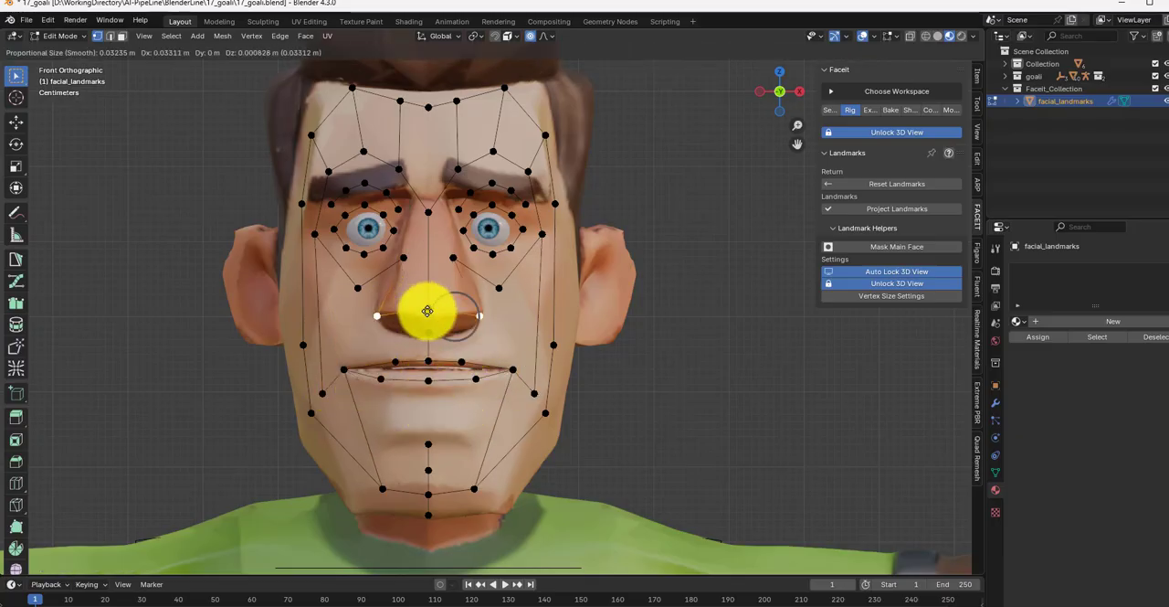
{"action": "left_click", "coordinate": [417, 309]}
{"action": "left_click", "coordinate": [402, 257]}
{"action": "key", "text": "g"}
{"action": "left_click", "coordinate": [421, 264]}
Step: Tighten the inner-corner and upper-lid landmarks around the eyeballs
{"action": "scroll", "coordinate": [523, 205], "scroll_direction": "up", "scroll_amount": 2}
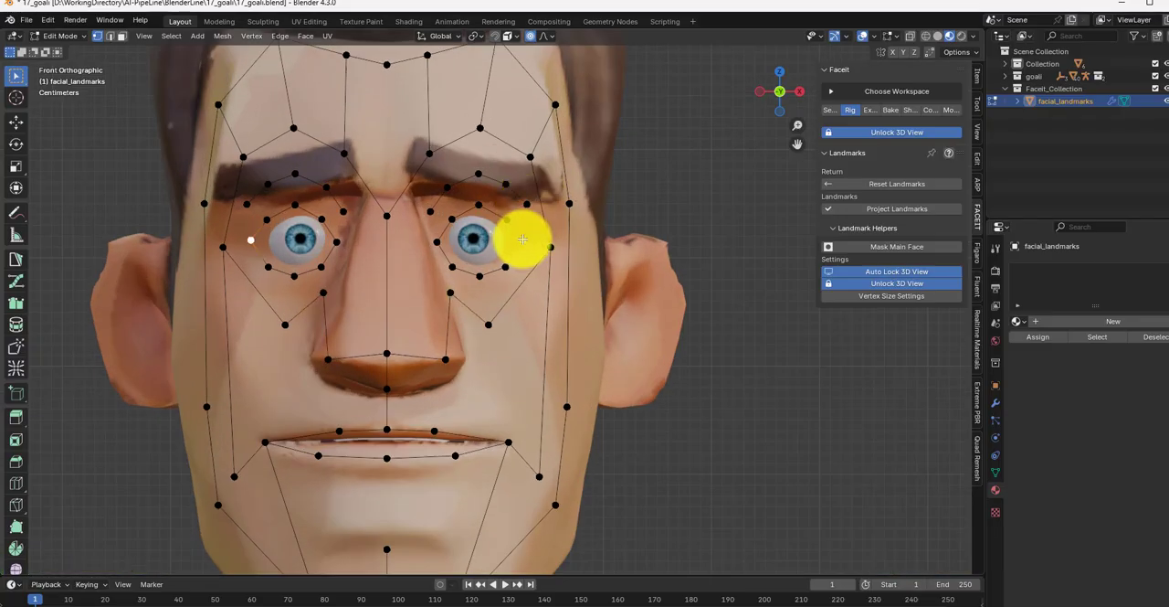
{"action": "left_click", "coordinate": [438, 242]}
{"action": "key", "text": "g"}
{"action": "left_click", "coordinate": [443, 242]}
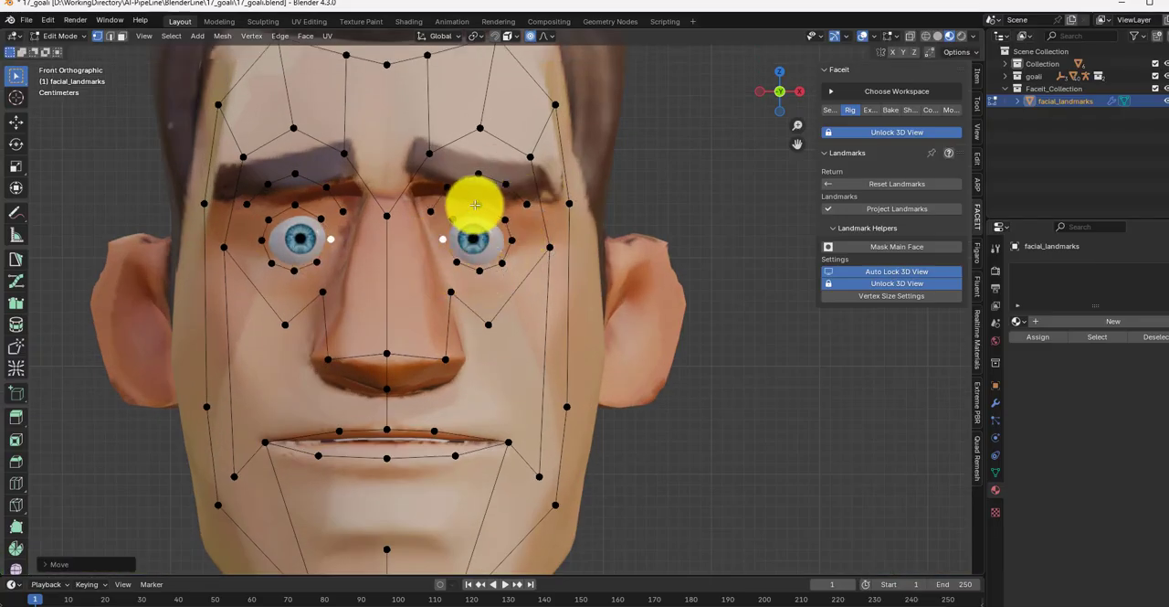
{"action": "left_click", "coordinate": [478, 205]}
{"action": "key", "text": "g"}
{"action": "left_click", "coordinate": [479, 211]}
Step: Lower the outer ring of upper-eyelid landmarks beneath the brows and refine the inner lid points with proportional editing off
{"action": "left_click", "coordinate": [527, 207]}
{"action": "key", "text": "g"}
{"action": "left_click", "coordinate": [525, 222]}
{"action": "key", "text": "g"}
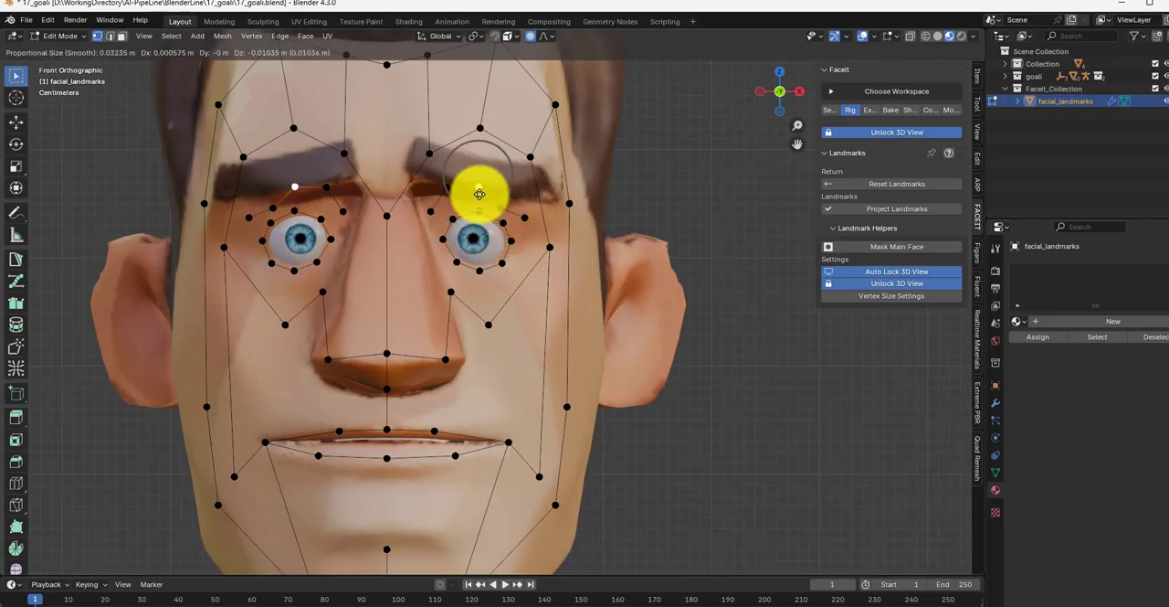
{"action": "left_click", "coordinate": [435, 219]}
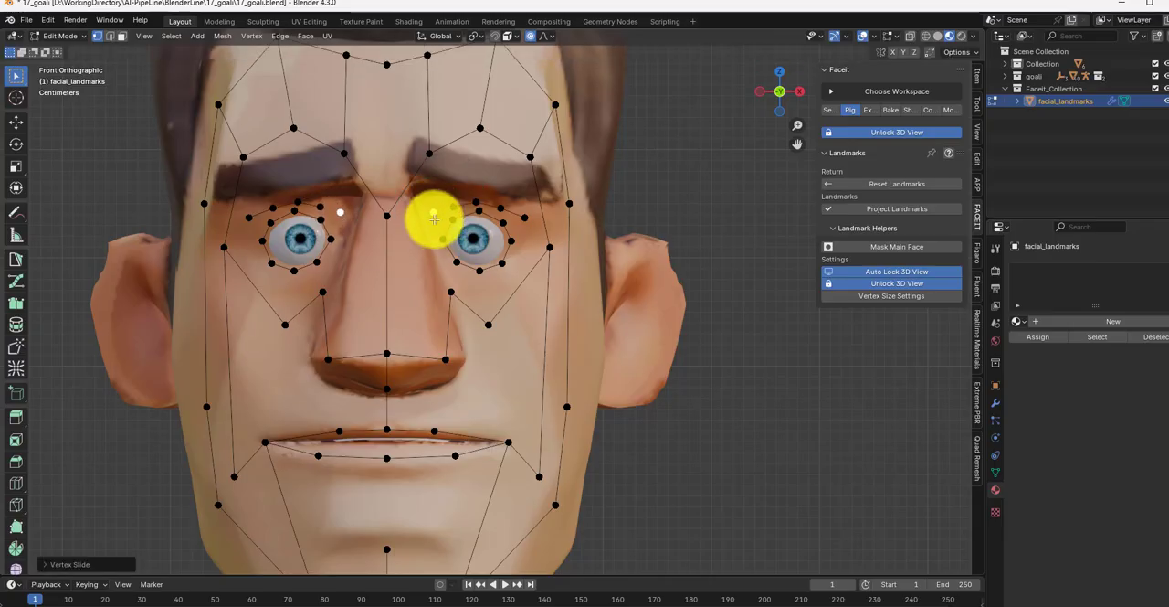
{"action": "key", "text": "g"}
{"action": "left_click", "coordinate": [436, 221]}
{"action": "left_click", "coordinate": [530, 37]}
{"action": "key", "text": "g"}
{"action": "left_click", "coordinate": [453, 217]}
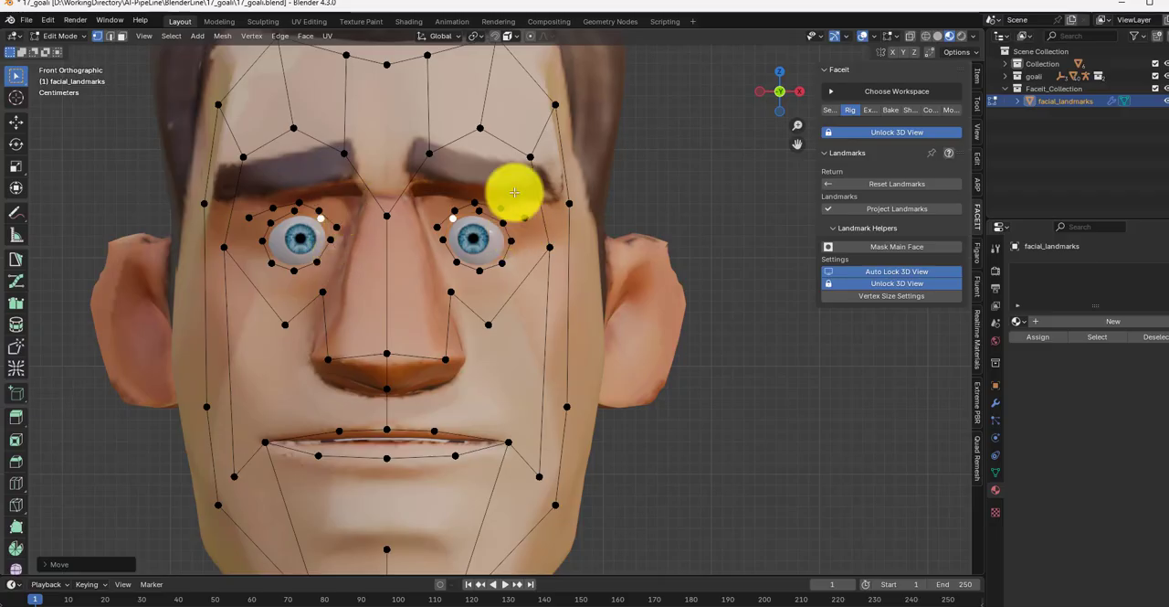
Step: Move the outer, middle and inner brow landmarks onto the eyebrows
{"action": "left_click", "coordinate": [530, 157]}
{"action": "key", "text": "g"}
{"action": "left_click", "coordinate": [537, 179]}
{"action": "left_click", "coordinate": [480, 129]}
{"action": "key", "text": "g"}
{"action": "left_click", "coordinate": [479, 166]}
{"action": "left_click", "coordinate": [427, 150]}
Step: Align the forehead landmarks with the hairline and move the side-of-face landmarks out to the face edge
{"action": "scroll", "coordinate": [457, 137], "scroll_direction": "down", "scroll_amount": 3}
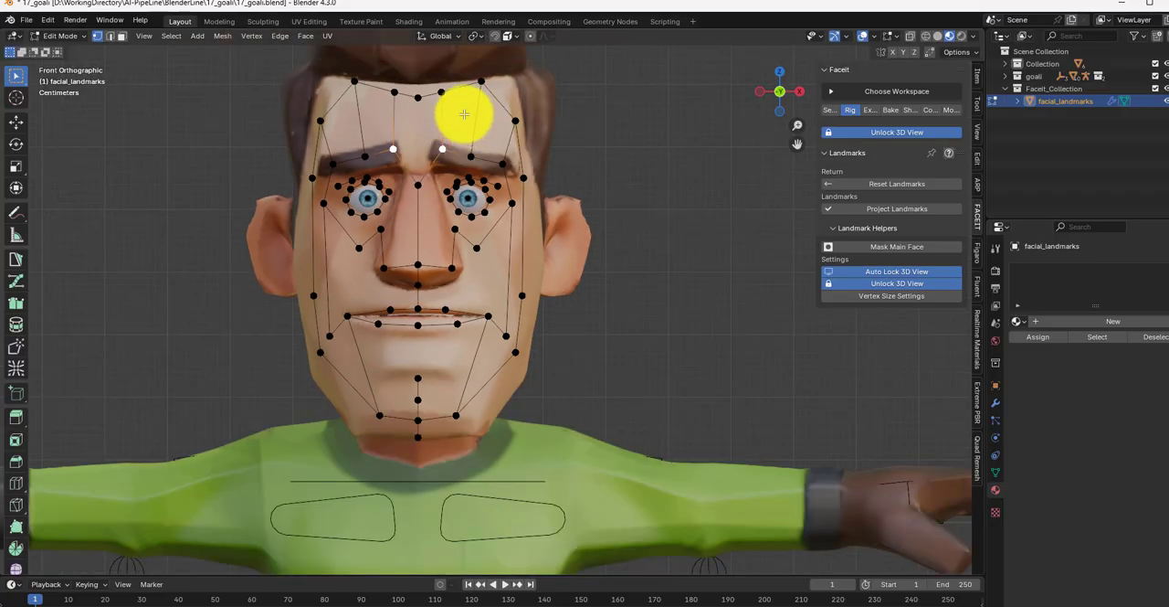
{"action": "middle_click_drag", "start_coordinate": [465, 115], "coordinate": [479, 229], "text": "shift"}
{"action": "left_click", "coordinate": [337, 237]}
{"action": "key", "text": "g"}
{"action": "left_click", "coordinate": [339, 200]}
{"action": "left_click", "coordinate": [497, 198]}
{"action": "key", "text": "g"}
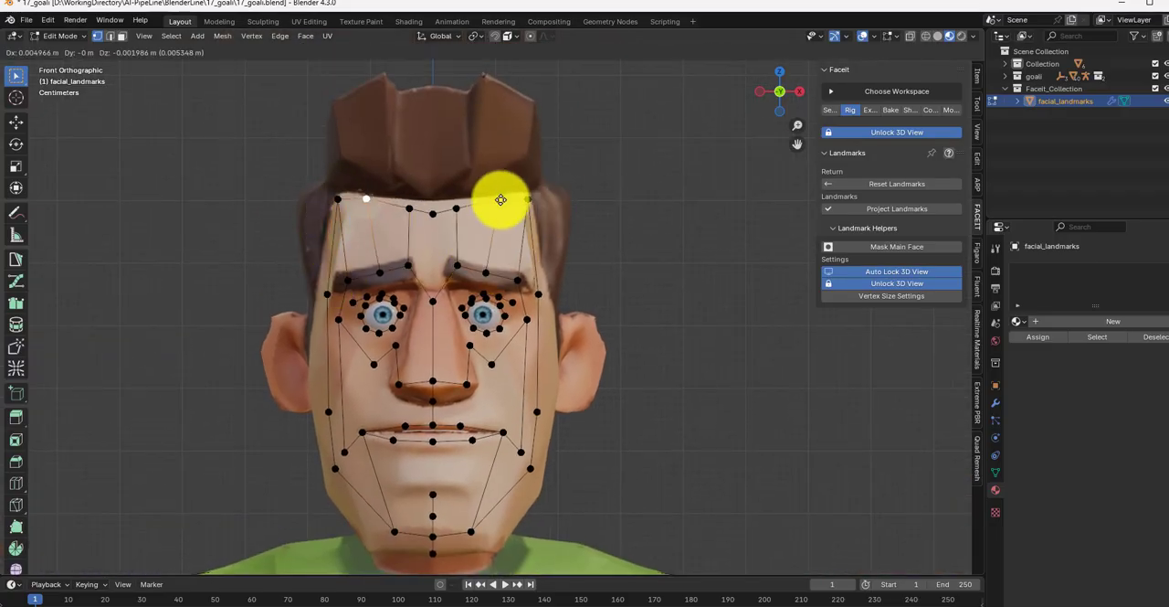
{"action": "left_click", "coordinate": [501, 199]}
{"action": "left_click", "coordinate": [458, 209]}
{"action": "key", "text": "g"}
{"action": "left_click", "coordinate": [538, 412]}
{"action": "key", "text": "g"}
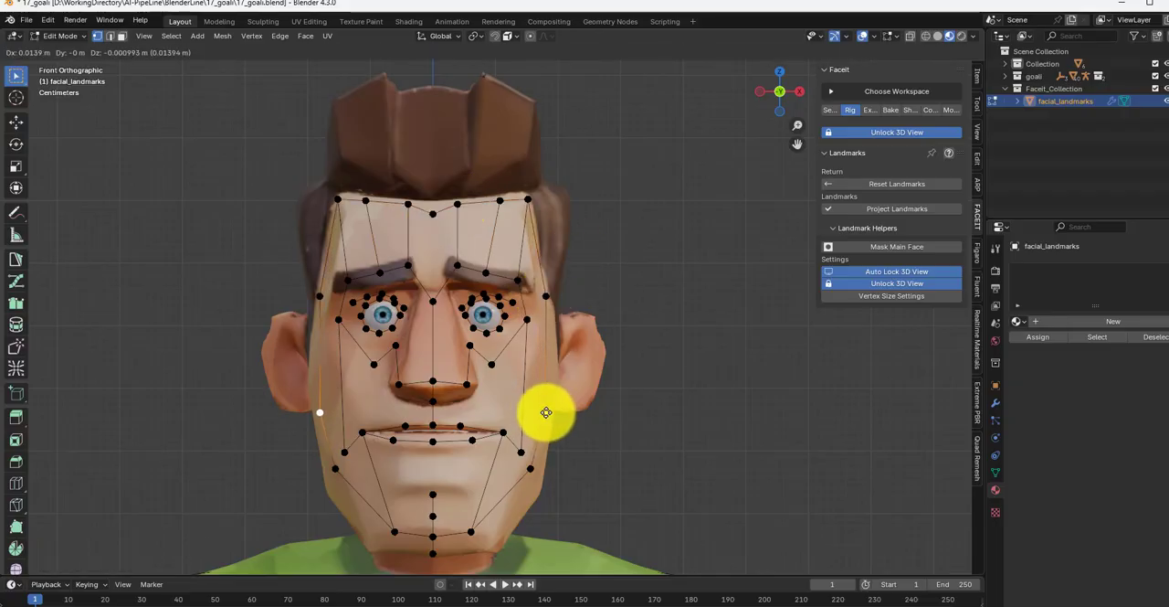
{"action": "left_click", "coordinate": [546, 412]}
Step: Project the landmarks onto the face and reposition the side-of-face landmarks near the ears in side view
{"action": "left_click", "coordinate": [891, 209]}
{"action": "key", "text": "KP_3"}
{"action": "scroll", "coordinate": [484, 475], "scroll_direction": "down", "scroll_amount": 1}
{"action": "mouse_move", "coordinate": [503, 424]}
{"action": "middle_mouse_down", "text": "shift"}
{"action": "mouse_move", "coordinate": [500, 321]}
{"action": "mouse_move", "coordinate": [496, 420]}
{"action": "middle_mouse_up", "text": "shift"}
{"action": "key", "text": "g"}
{"action": "left_click", "coordinate": [471, 276]}
{"action": "key", "text": "KP_1"}
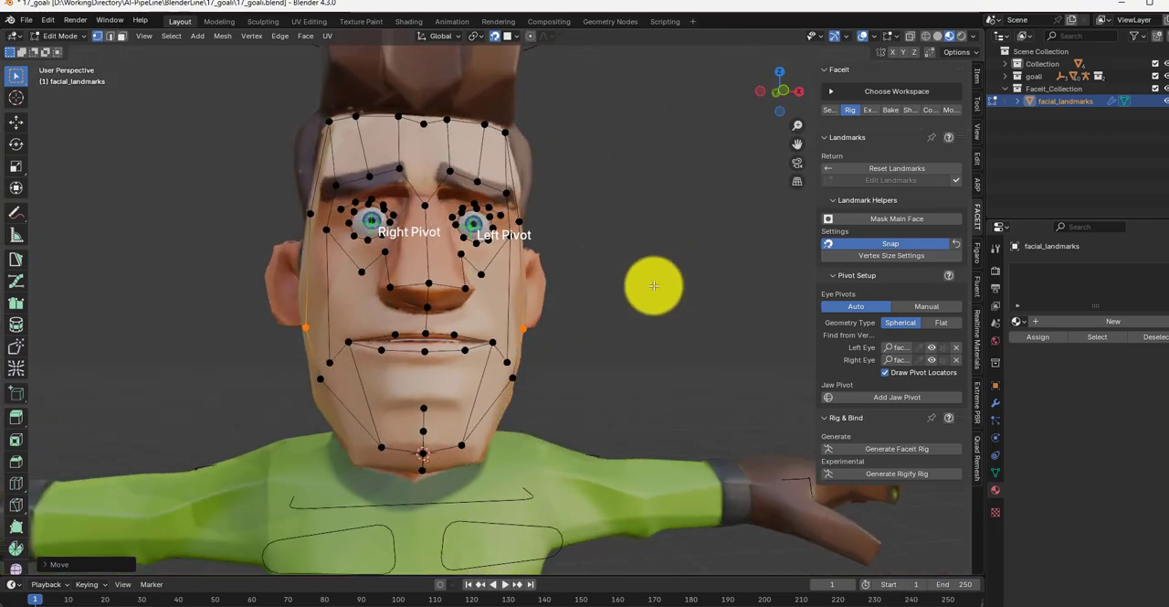
Step: Generate the Faceit rig and bind the registered objects with Scale Geometry at factor 100
{"action": "left_click", "coordinate": [898, 449]}
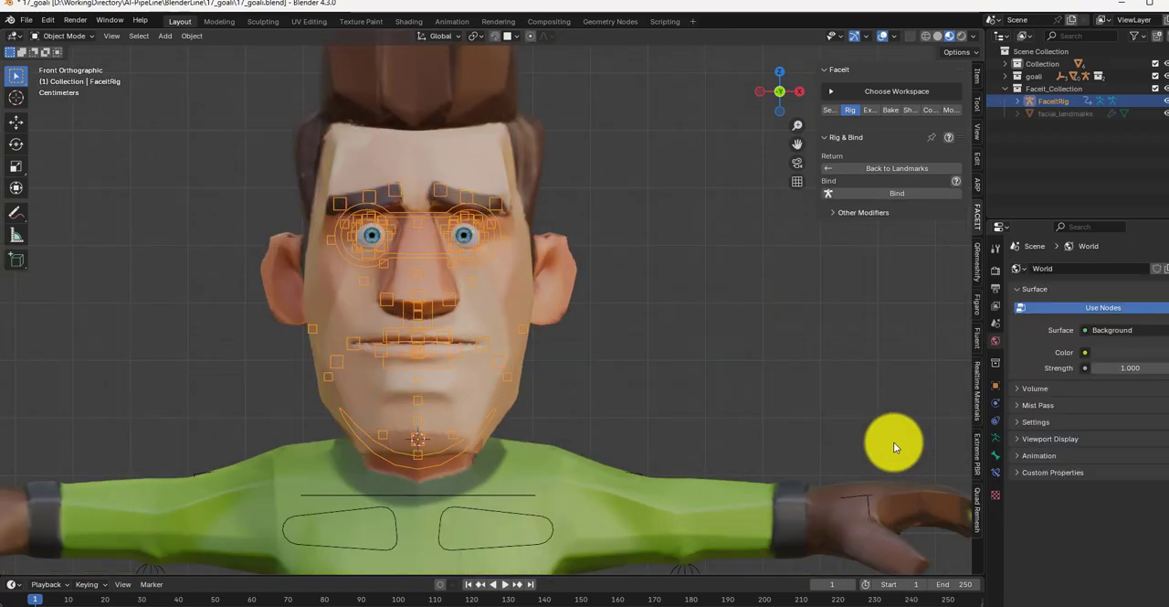
{"action": "left_click", "coordinate": [895, 194]}
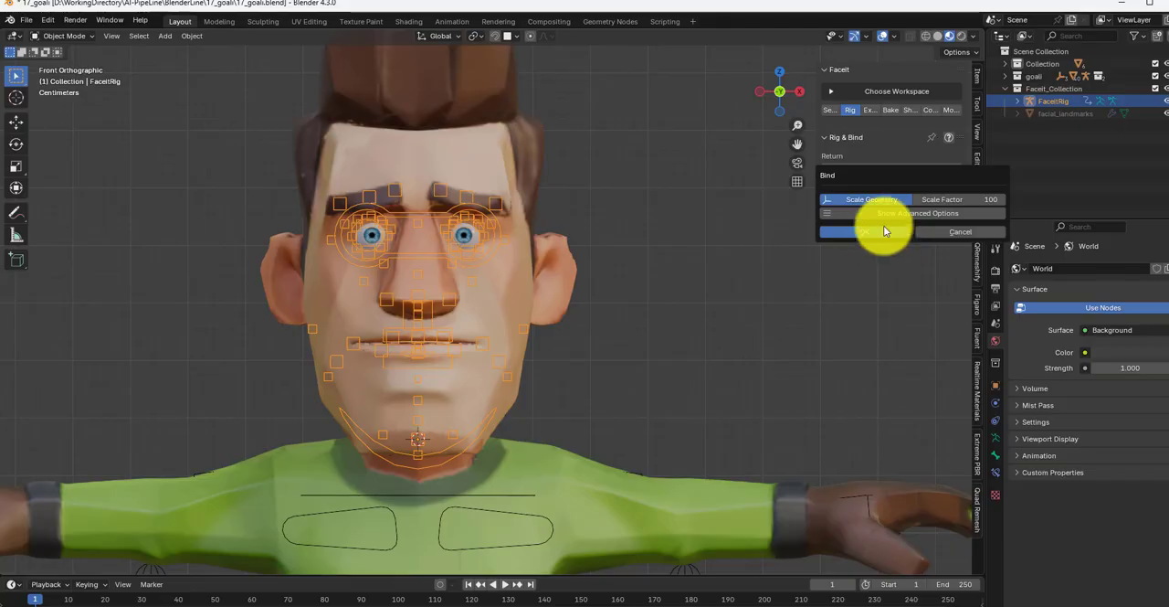
{"action": "left_click", "coordinate": [867, 231]}
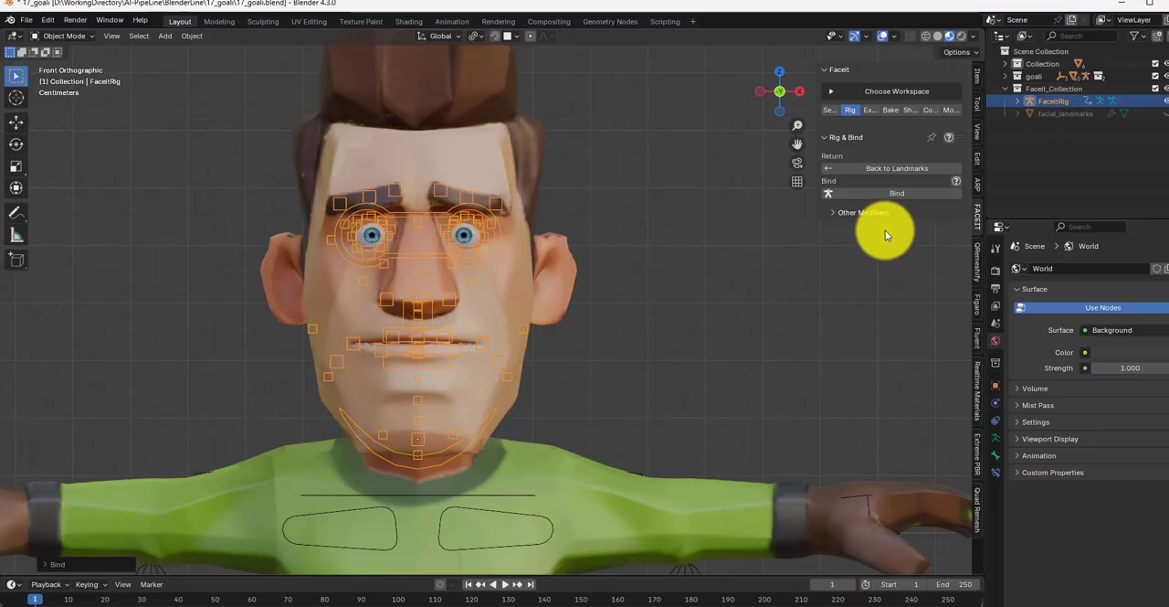
Step: Test the face rig by moving the eyes control and the jaw_master bone, cancelling each transform
{"action": "left_click", "coordinate": [492, 250]}
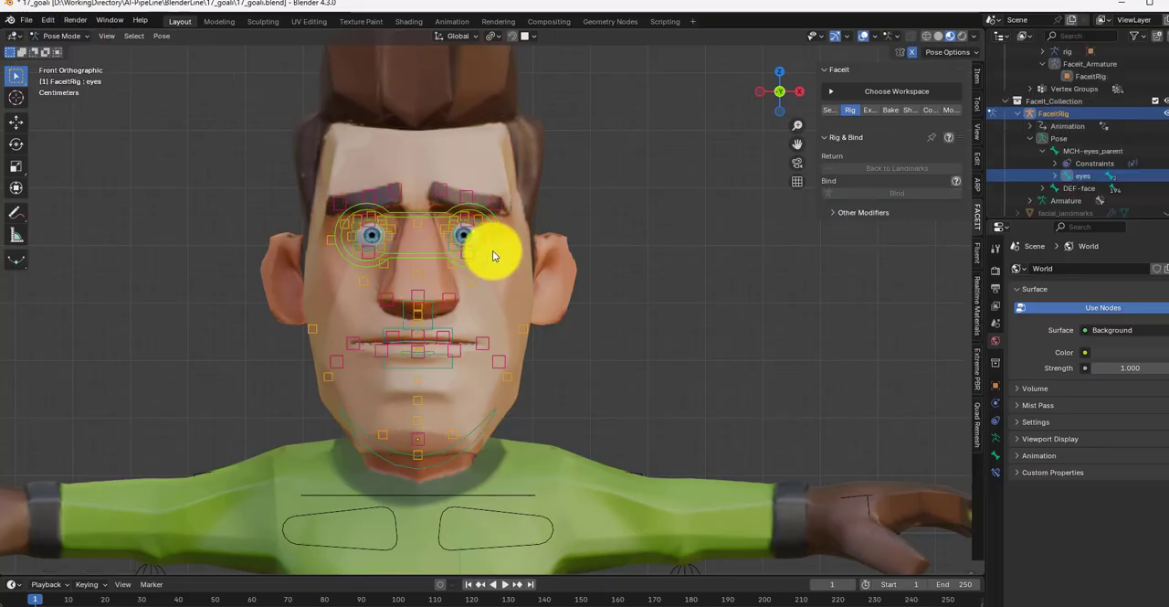
{"action": "key", "text": "g"}
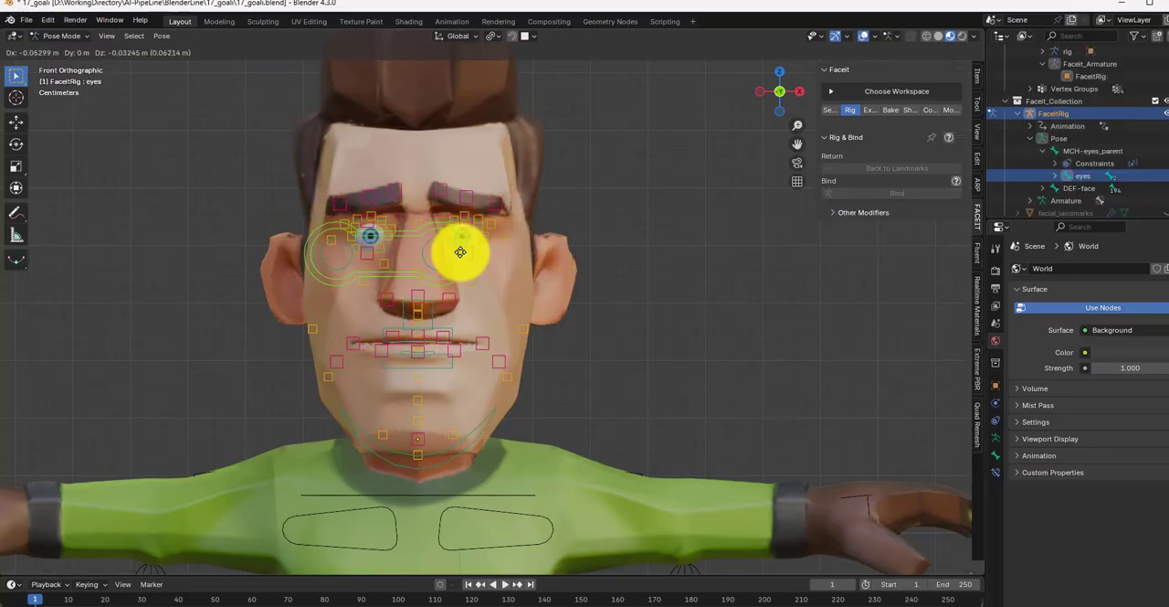
{"action": "right_click", "coordinate": [480, 253]}
{"action": "left_click", "coordinate": [434, 460]}
{"action": "key", "text": "g"}
{"action": "key", "text": "z"}
{"action": "right_click", "coordinate": [417, 483]}
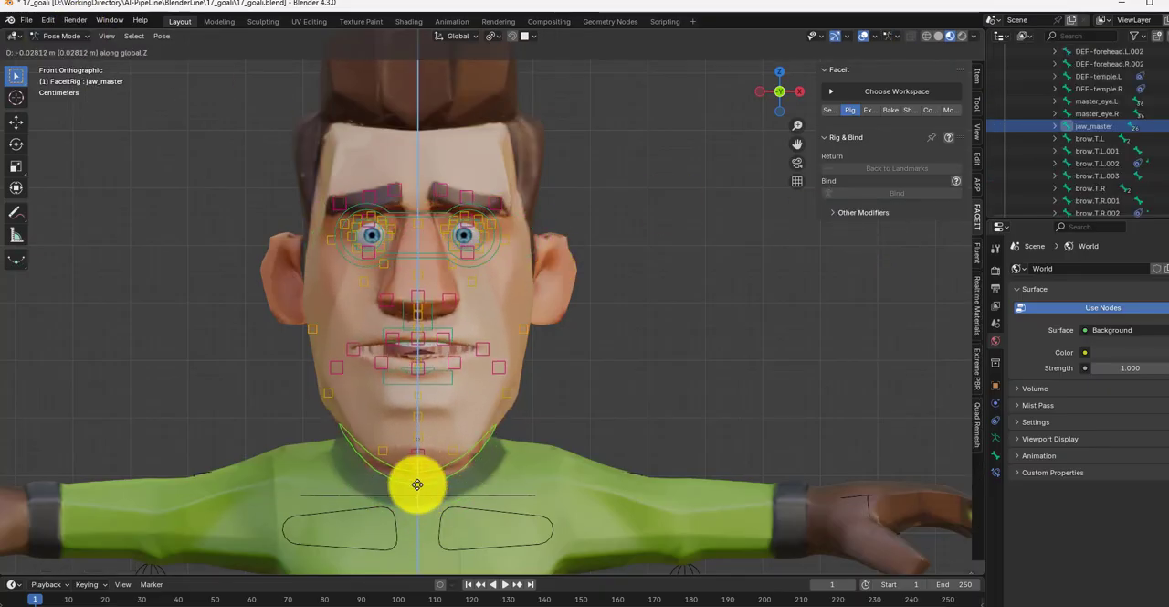
Step: Load the ARKit Faceit expressions with Auto Scale in XYZ and select the first eye expression
{"action": "left_click", "coordinate": [869, 111]}
{"action": "left_click", "coordinate": [870, 174]}
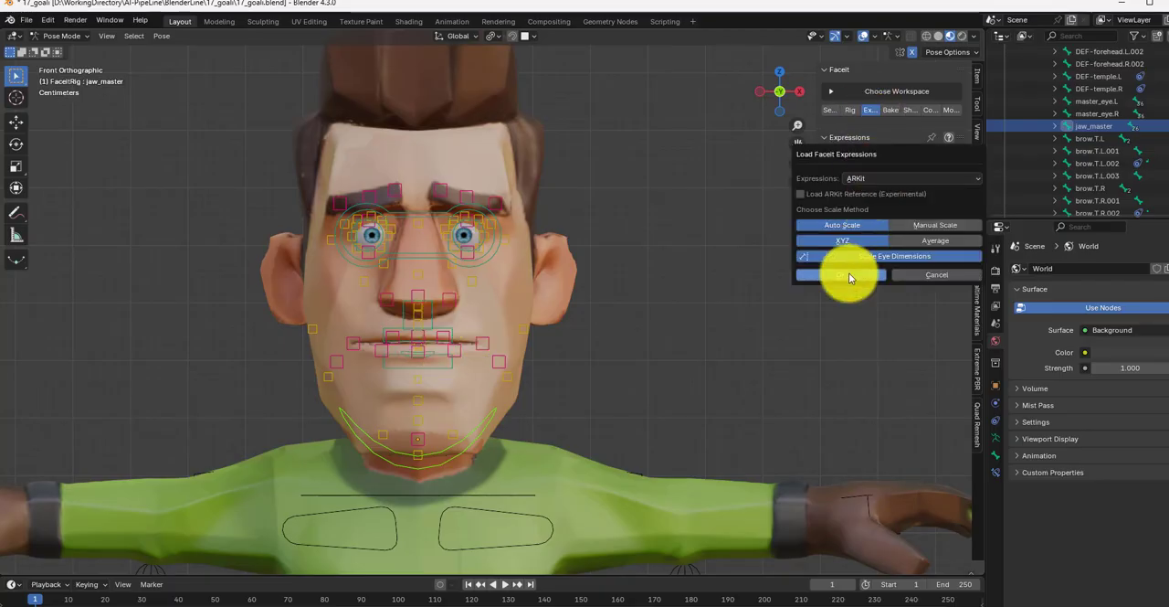
{"action": "left_click", "coordinate": [849, 273]}
{"action": "left_click", "coordinate": [833, 224]}
{"action": "scroll", "coordinate": [489, 204], "scroll_direction": "up", "scroll_amount": 3}
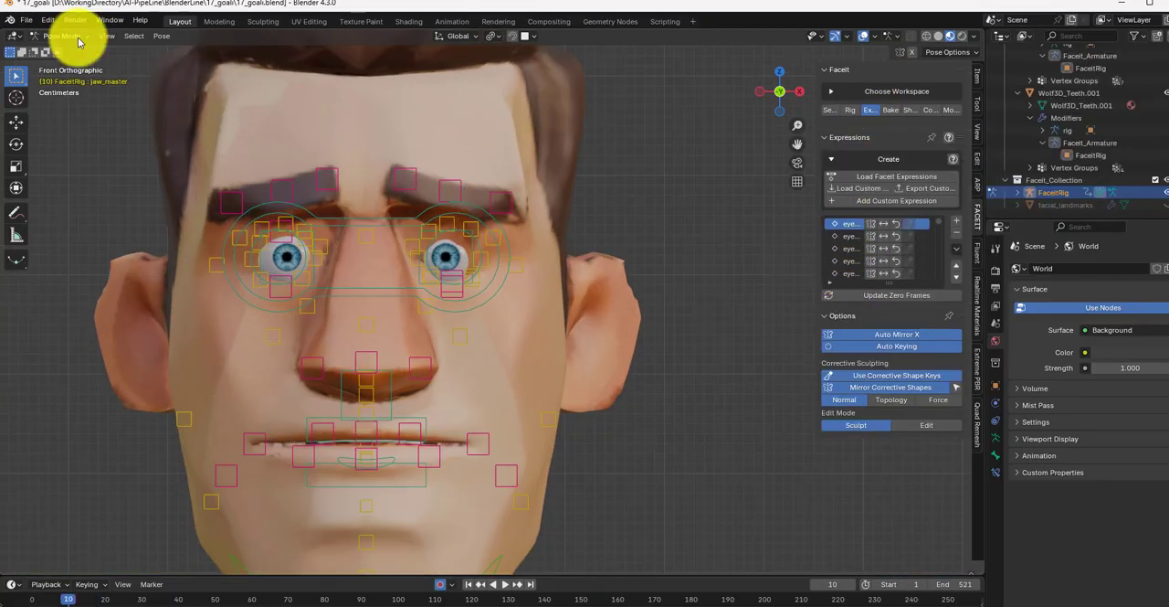
Step: Hide the viewport overlays, amplify the left eye blink pose by 0.10, and enable corrective sculpting for that expression
{"action": "left_click", "coordinate": [862, 37]}
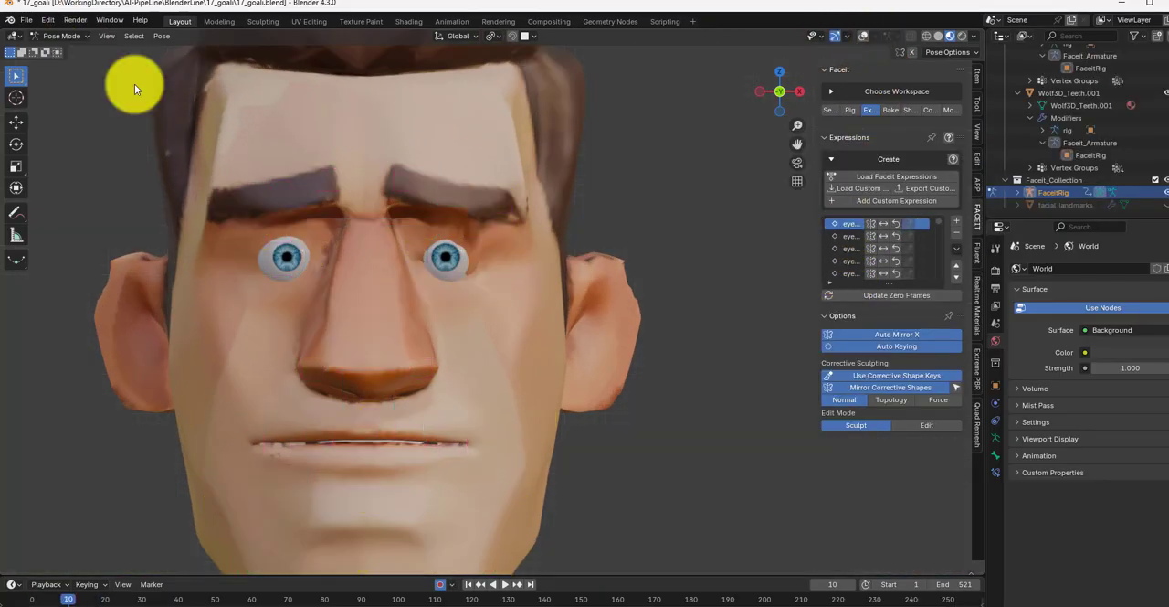
{"action": "left_click", "coordinate": [898, 225]}
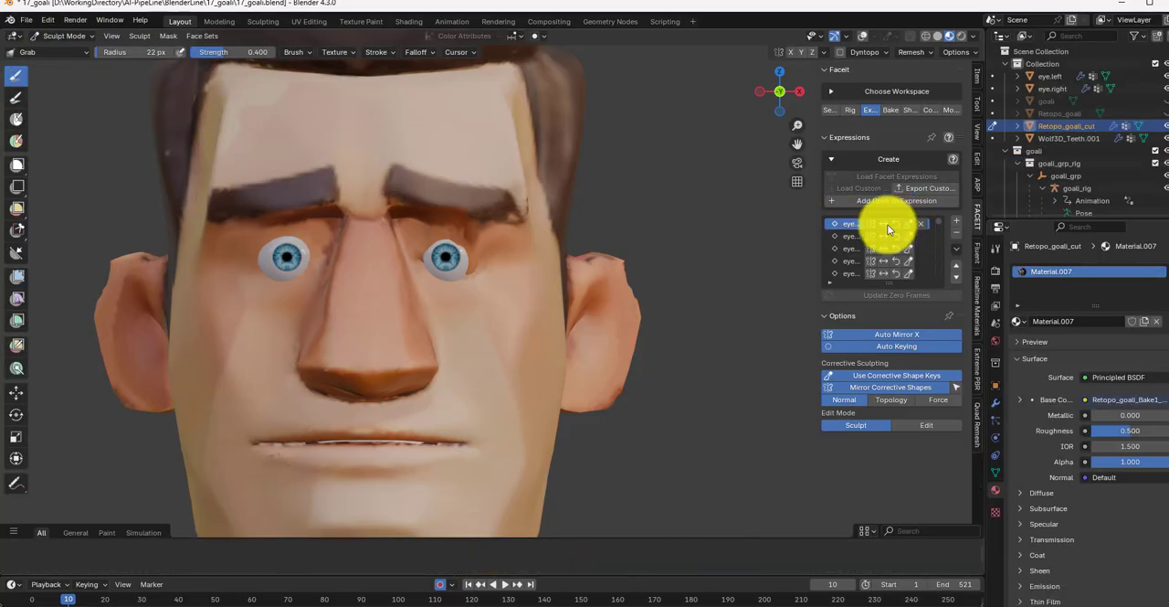
{"action": "left_click", "coordinate": [885, 225]}
{"action": "left_click_drag", "start_coordinate": [1004, 261], "coordinate": [1005, 261]}
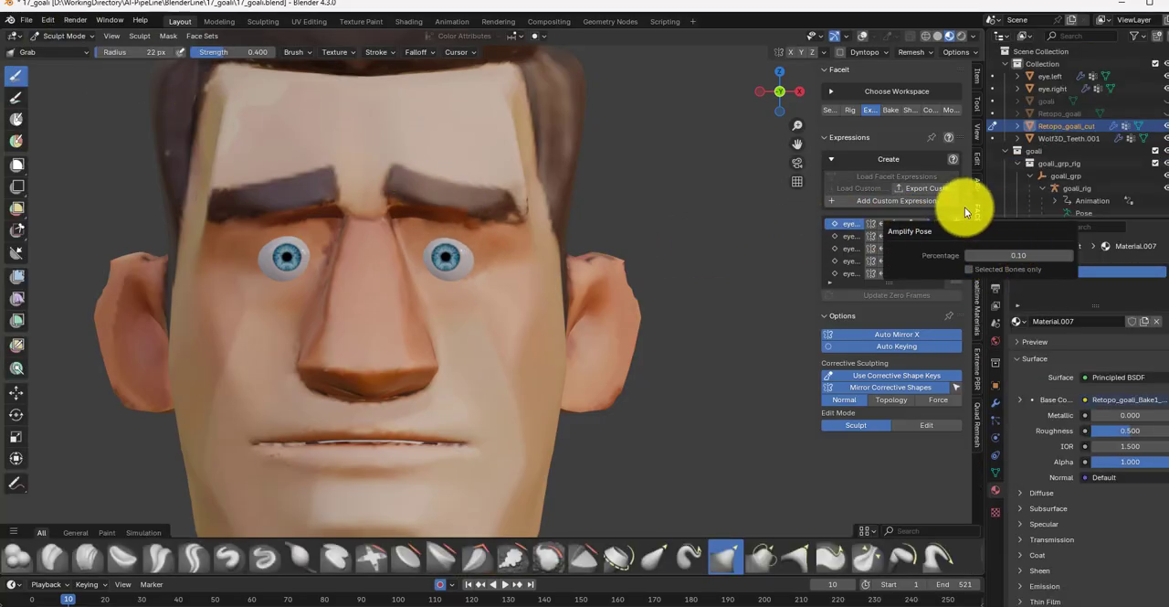
{"action": "left_click", "coordinate": [908, 225]}
Step: Put the head mesh in Edit Mode with material preview shading and overlays shown, framed on the nearly closed left eye
{"action": "left_click", "coordinate": [73, 81]}
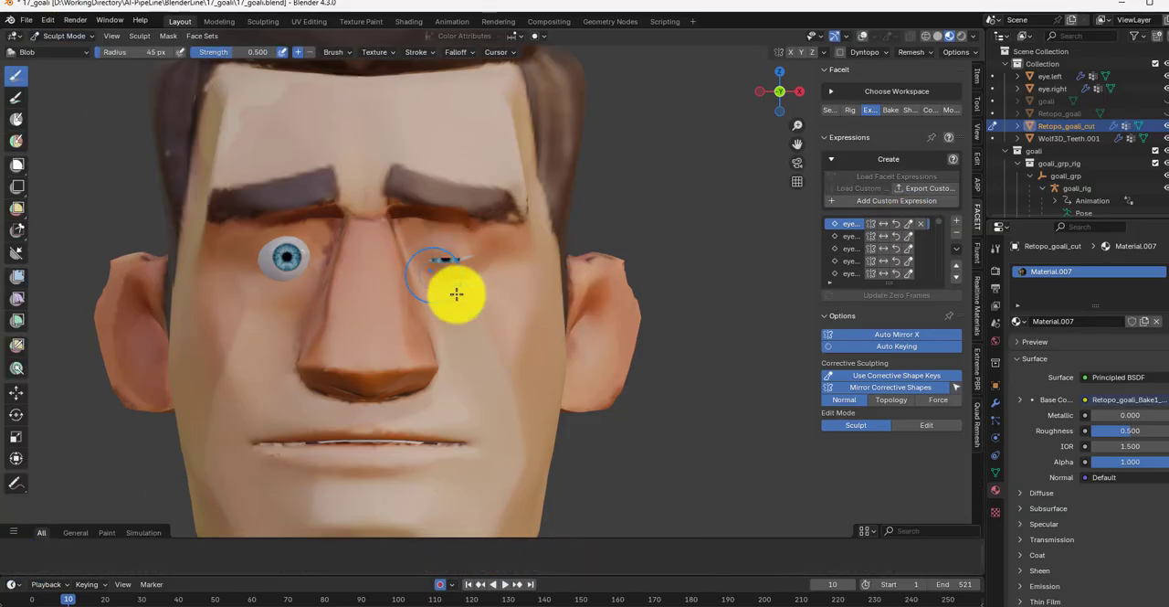
{"action": "left_click", "coordinate": [66, 36]}
{"action": "left_click", "coordinate": [74, 69]}
{"action": "scroll", "coordinate": [446, 259], "scroll_direction": "up", "scroll_amount": 8}
{"action": "left_click", "coordinate": [925, 36]}
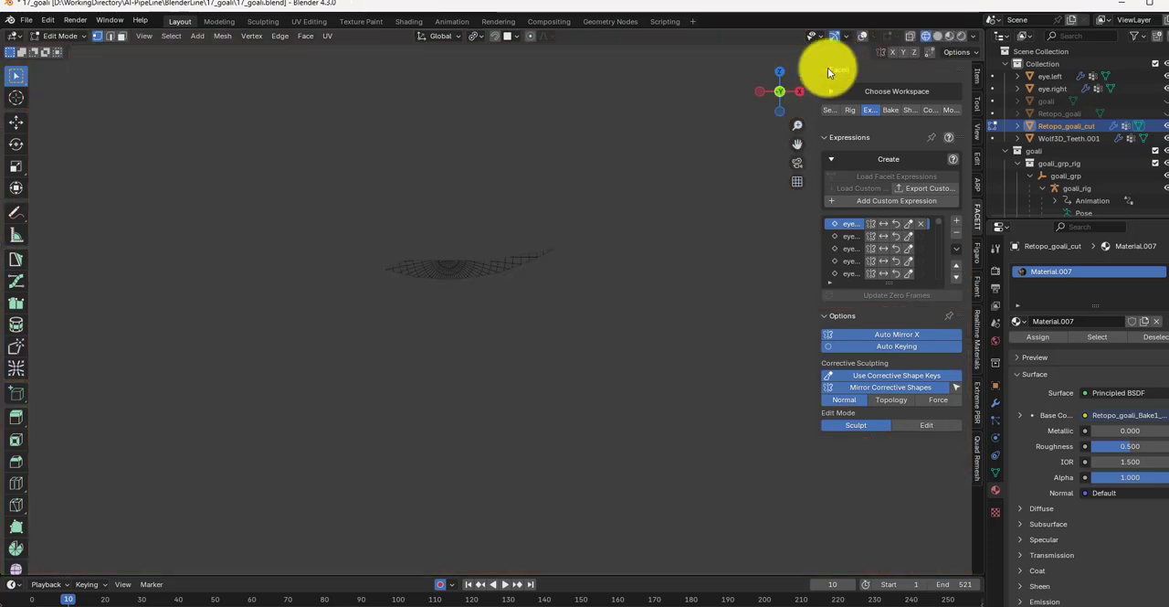
{"action": "left_click", "coordinate": [938, 36]}
{"action": "left_click", "coordinate": [950, 36]}
{"action": "left_click", "coordinate": [863, 37]}
Step: Slide the vertices at the inner end of the left eyelid gap along their edges to close it
{"action": "left_click", "coordinate": [441, 259]}
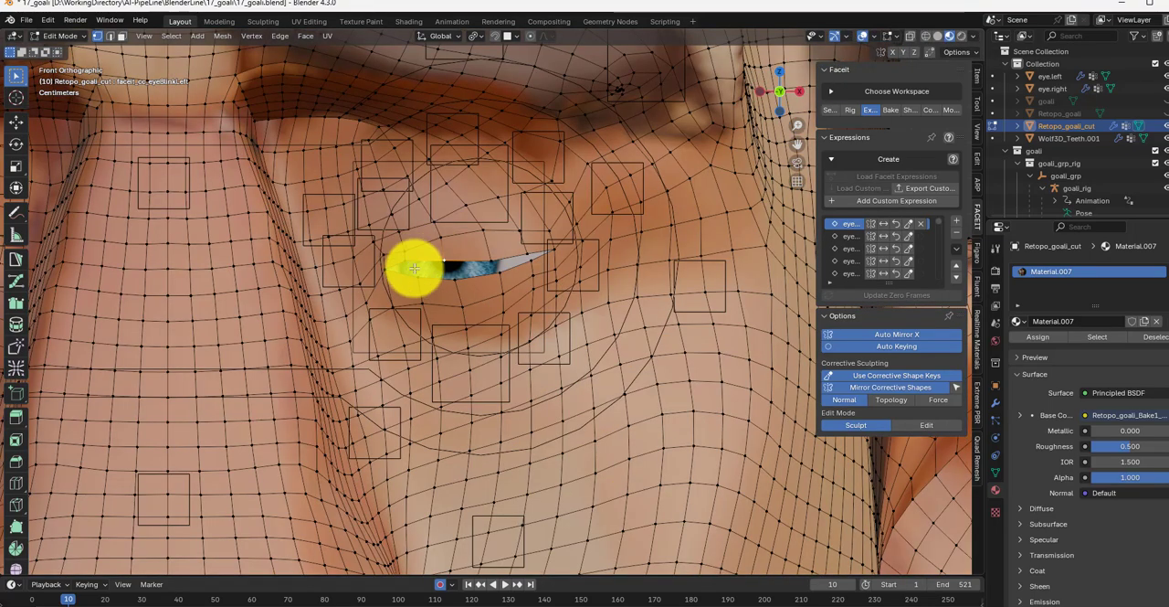
{"action": "key", "text": "g"}
{"action": "left_click", "coordinate": [407, 266]}
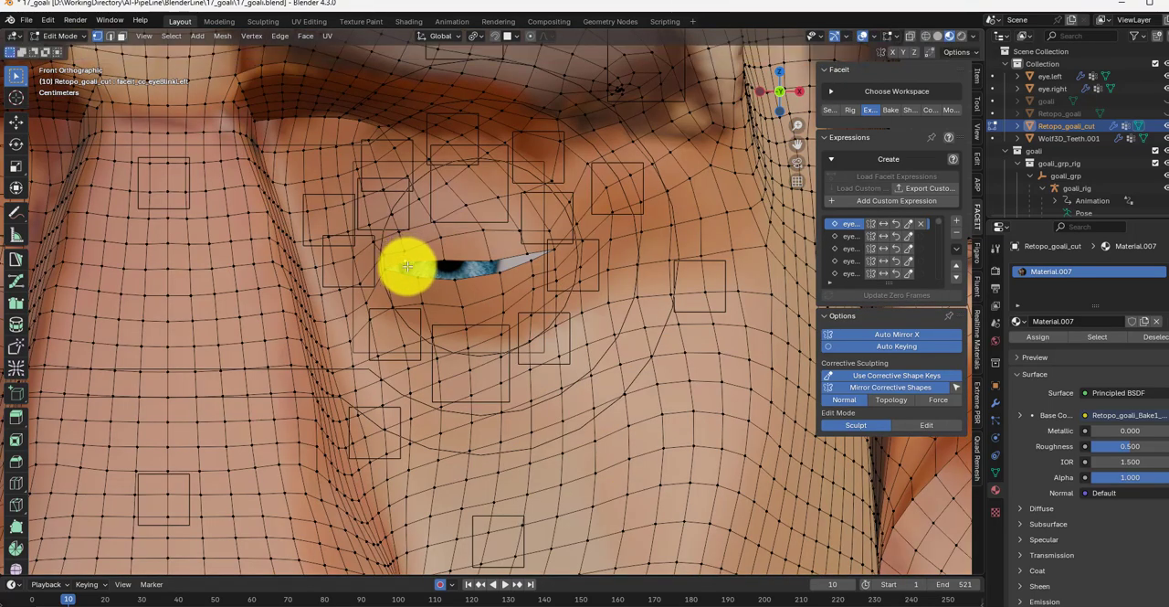
{"action": "key", "text": "g"}
{"action": "key", "text": "g"}
{"action": "left_click", "coordinate": [407, 268]}
{"action": "left_click", "coordinate": [419, 274]}
{"action": "key", "text": "g"}
{"action": "key", "text": "g"}
{"action": "left_click", "coordinate": [436, 261]}
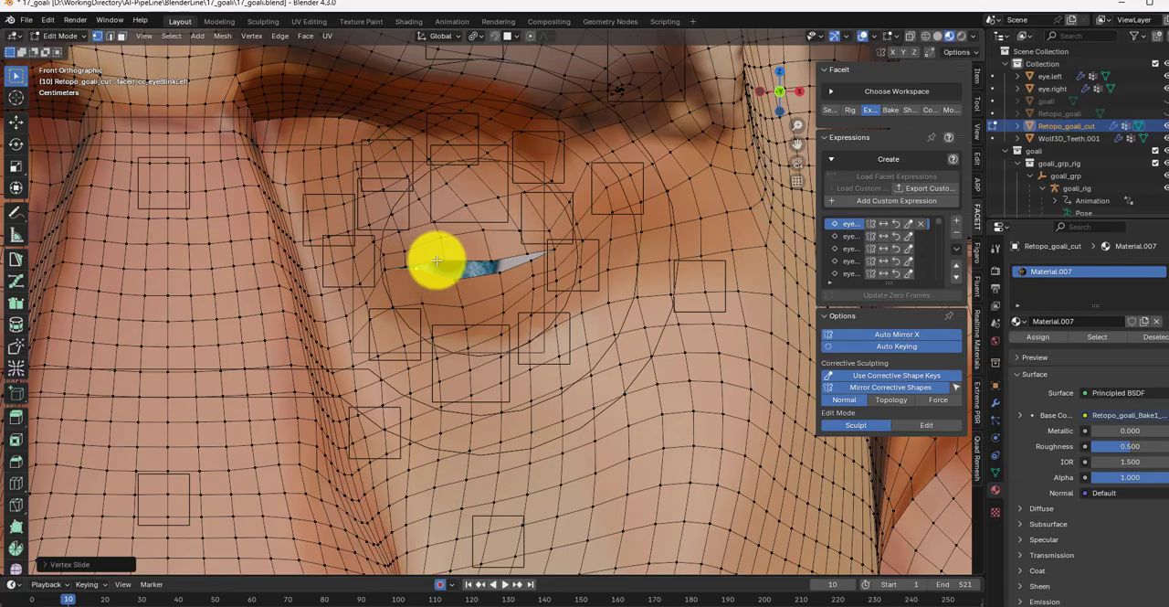
Step: Slide the middle and outer eyelid vertices of the left eye until the lids meet along the whole gap
{"action": "left_click", "coordinate": [442, 261]}
{"action": "key", "text": "g"}
{"action": "key", "text": "g"}
{"action": "left_click", "coordinate": [455, 276]}
{"action": "key", "text": "g"}
{"action": "key", "text": "g"}
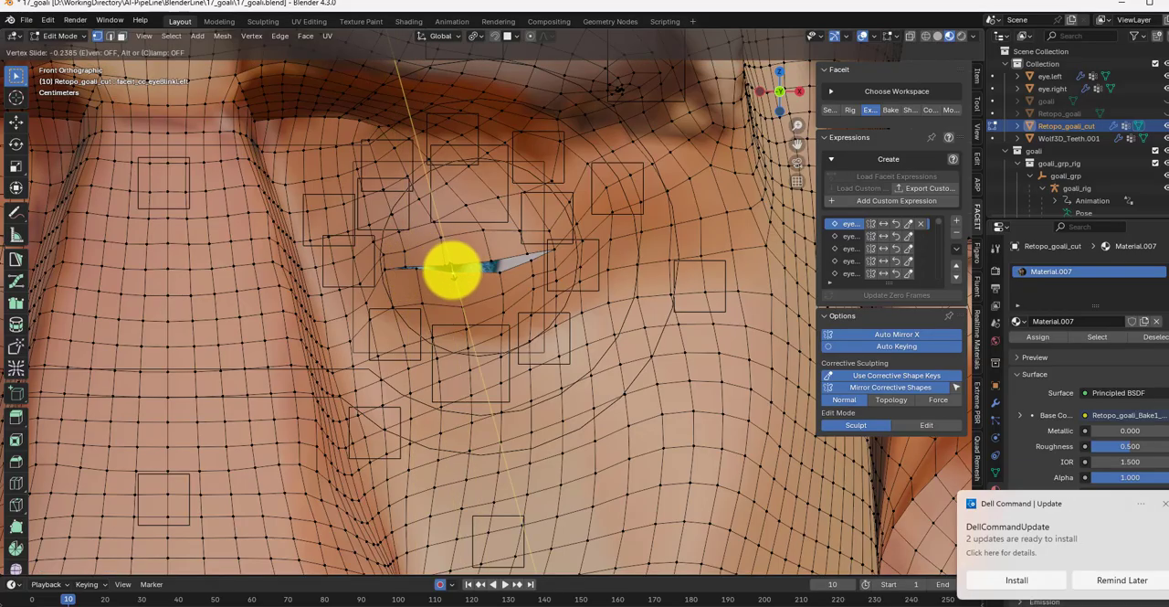
{"action": "left_click", "coordinate": [451, 267]}
{"action": "left_click", "coordinate": [498, 268]}
{"action": "key", "text": "g"}
{"action": "key", "text": "g"}
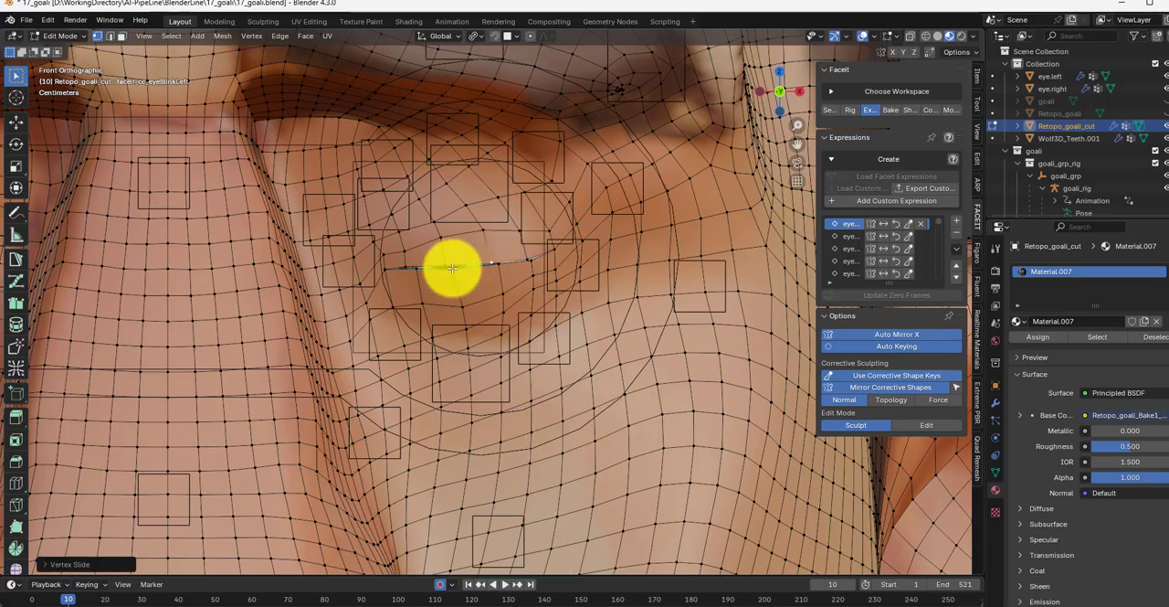
{"action": "left_click", "coordinate": [416, 265]}
{"action": "scroll", "coordinate": [438, 264], "scroll_direction": "down", "scroll_amount": 4}
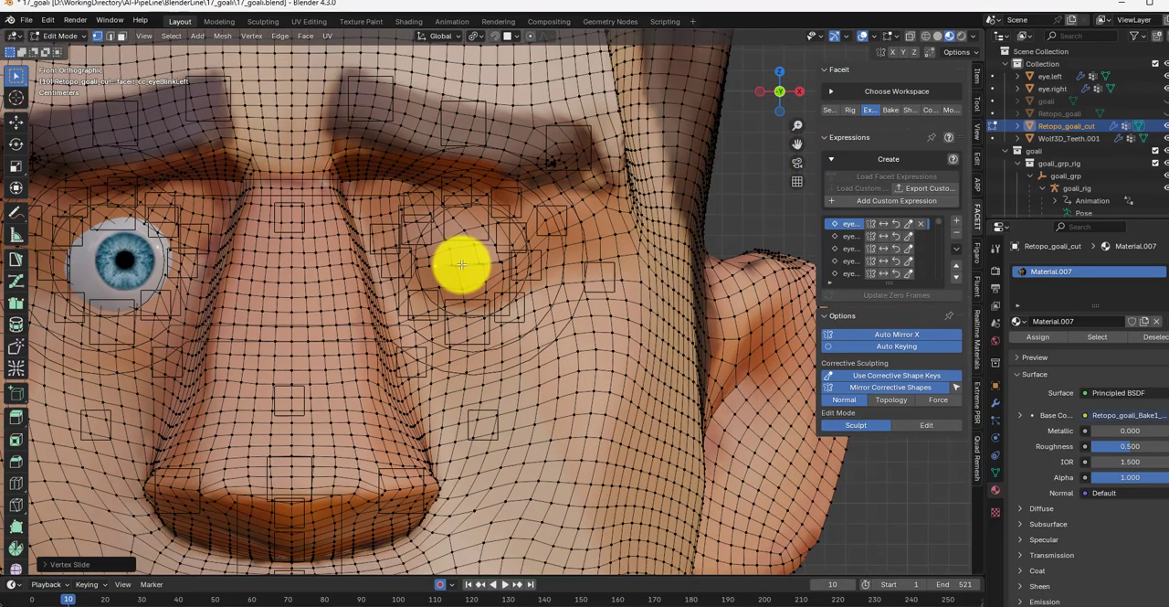
Step: Leave Edit Mode, hide the overlays, and preview the eye expressions that follow the left blink
{"action": "left_click", "coordinate": [851, 236]}
{"action": "key", "text": "Tab"}
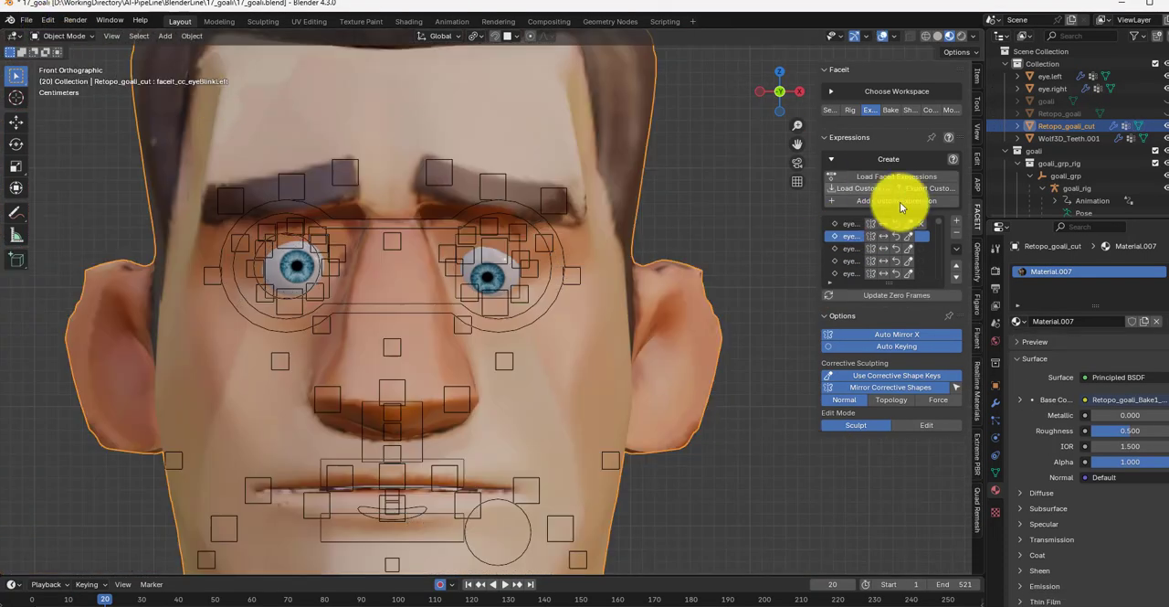
{"action": "left_click", "coordinate": [851, 248]}
{"action": "left_click", "coordinate": [848, 260]}
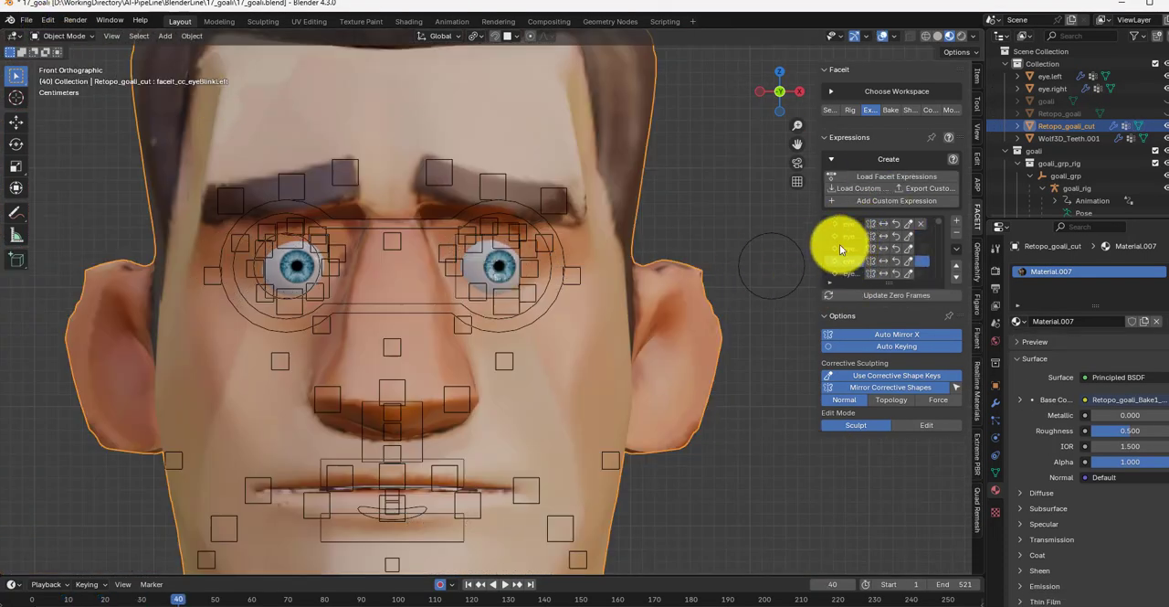
{"action": "left_click", "coordinate": [883, 39]}
{"action": "left_click", "coordinate": [849, 235]}
{"action": "left_click", "coordinate": [849, 236]}
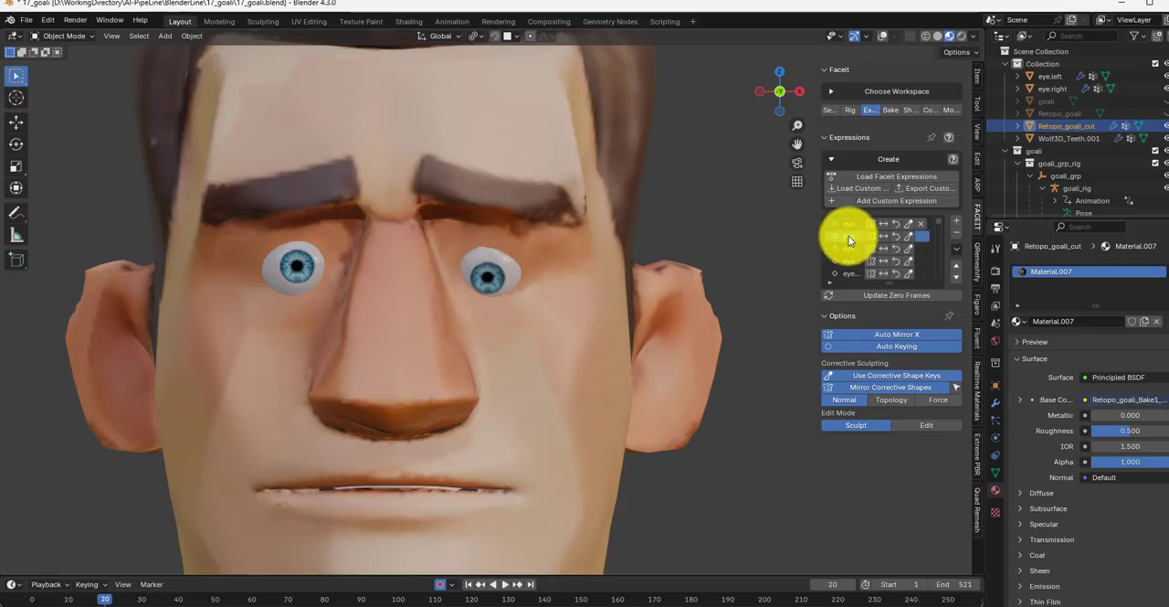
Step: Return to the left eye blink expression in Sculpt Mode and touch up the slit remaining in the closed eyelid
{"action": "left_click", "coordinate": [849, 224]}
{"action": "scroll", "coordinate": [510, 305], "scroll_direction": "up", "scroll_amount": 3}
{"action": "middle_click_drag", "start_coordinate": [559, 301], "coordinate": [201, 164]}
{"action": "scroll", "coordinate": [536, 289], "scroll_direction": "up", "scroll_amount": 2}
{"action": "left_click", "coordinate": [64, 36]}
{"action": "left_click", "coordinate": [68, 92]}
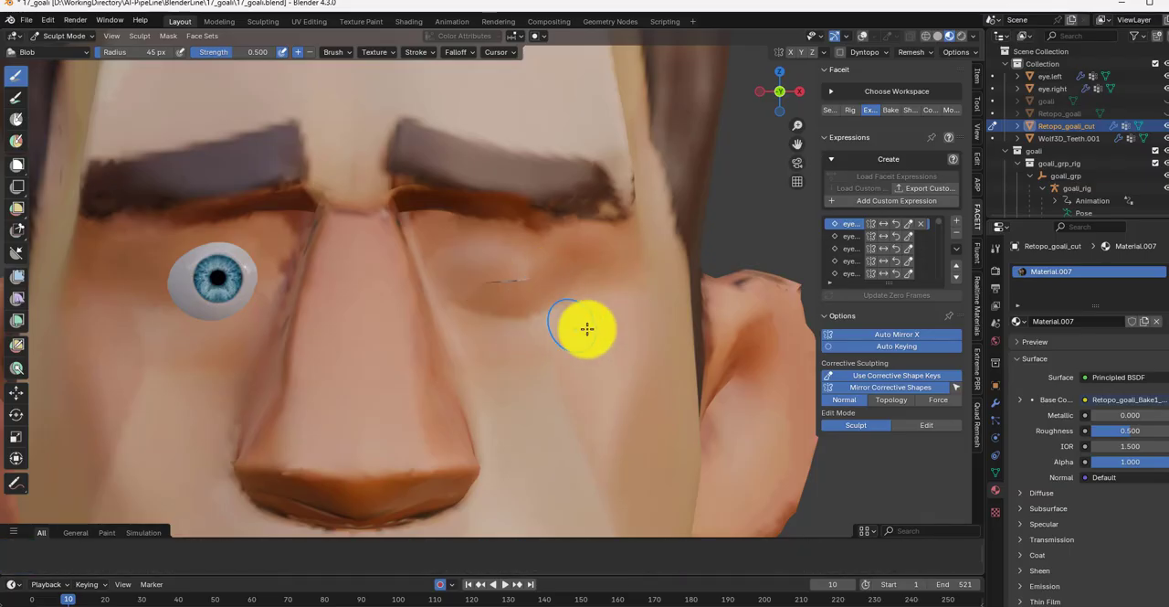
{"action": "mouse_move", "coordinate": [566, 308]}
{"action": "middle_mouse_down"}
{"action": "mouse_move", "coordinate": [514, 284]}
{"action": "mouse_move", "coordinate": [542, 335]}
{"action": "mouse_move", "coordinate": [503, 353]}
{"action": "mouse_move", "coordinate": [496, 325]}
{"action": "mouse_move", "coordinate": [631, 368]}
{"action": "mouse_move", "coordinate": [486, 342]}
{"action": "middle_mouse_up"}
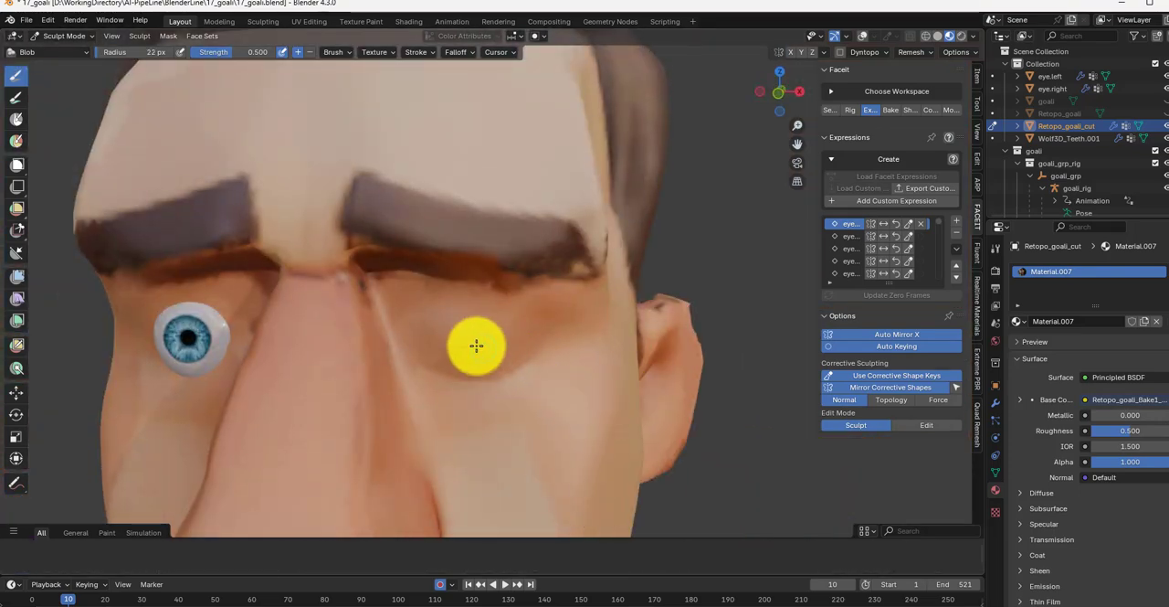
{"action": "mouse_move", "coordinate": [522, 386]}
{"action": "middle_mouse_down"}
{"action": "mouse_move", "coordinate": [543, 368]}
{"action": "mouse_move", "coordinate": [467, 374]}
{"action": "middle_mouse_up"}
{"action": "key", "text": "KP_1"}
Step: Step on to the right-eye expression at frame 80 and set its Amplify Pose percentage to -0.11
{"action": "left_click", "coordinate": [851, 234]}
{"action": "left_click", "coordinate": [849, 250]}
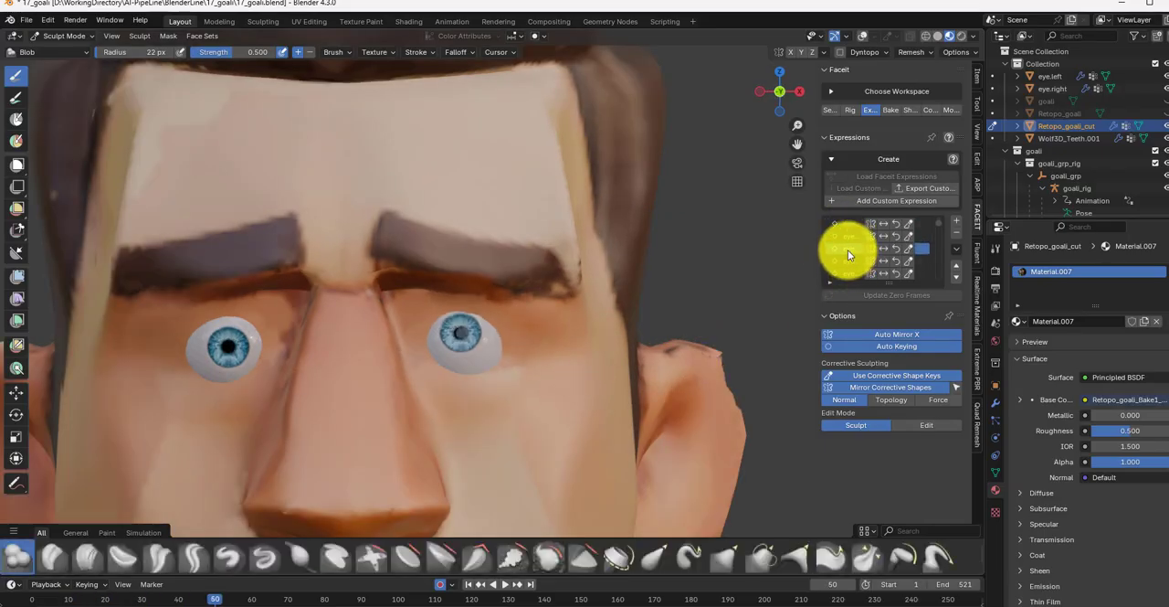
{"action": "left_click", "coordinate": [852, 268]}
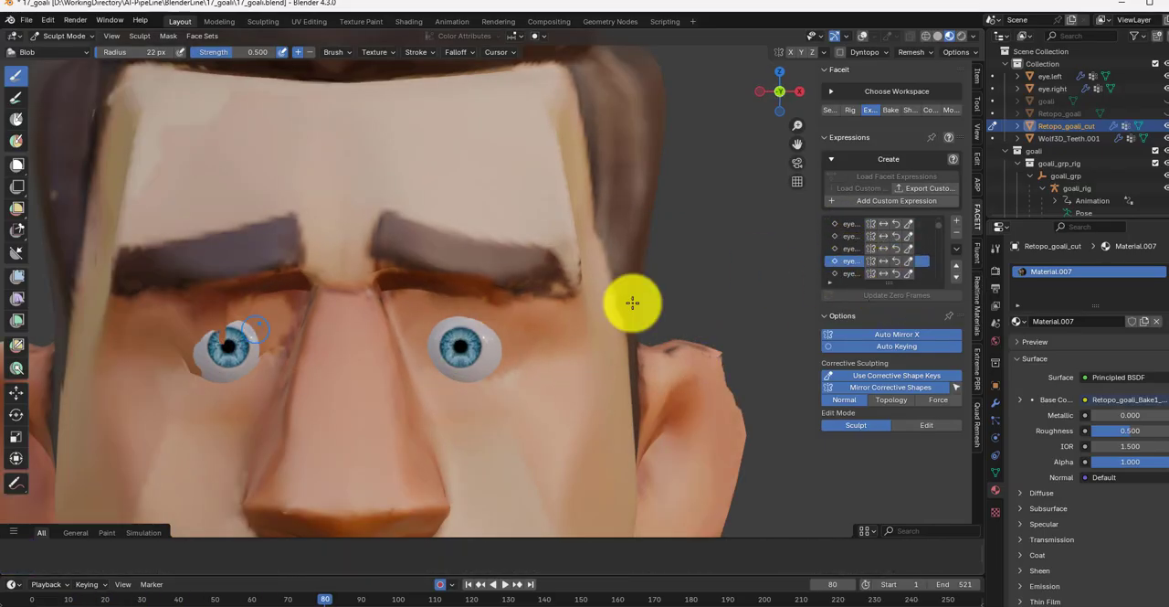
{"action": "left_click", "coordinate": [883, 261]}
{"action": "left_click_drag", "start_coordinate": [1020, 291], "coordinate": [993, 294]}
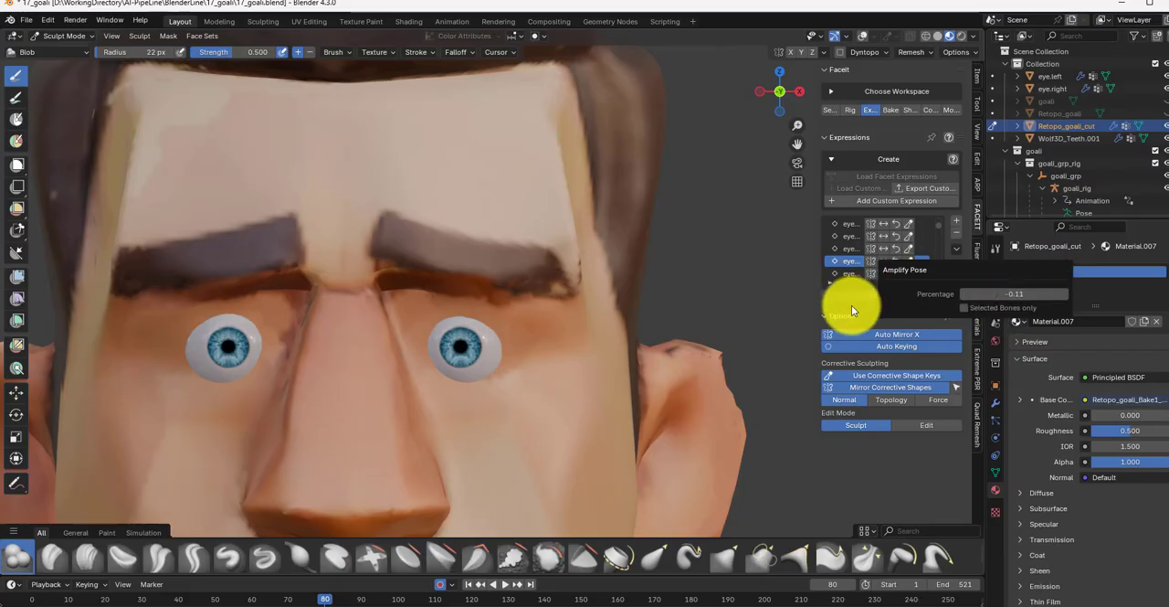
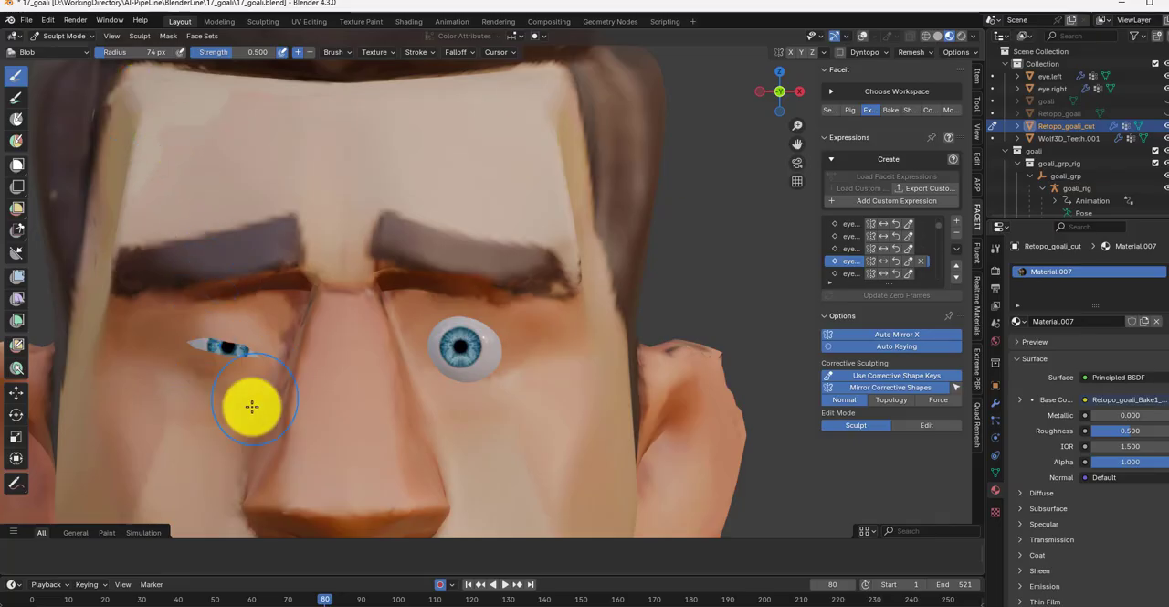
Step: Reduce the sculpt brush radius to 47 px and sculpt the inner corner of the character's right eye
{"action": "key", "text": "bracketleft"}
{"action": "key", "text": "bracketleft"}
{"action": "key", "text": "bracketleft"}
{"action": "key", "text": "bracketleft"}
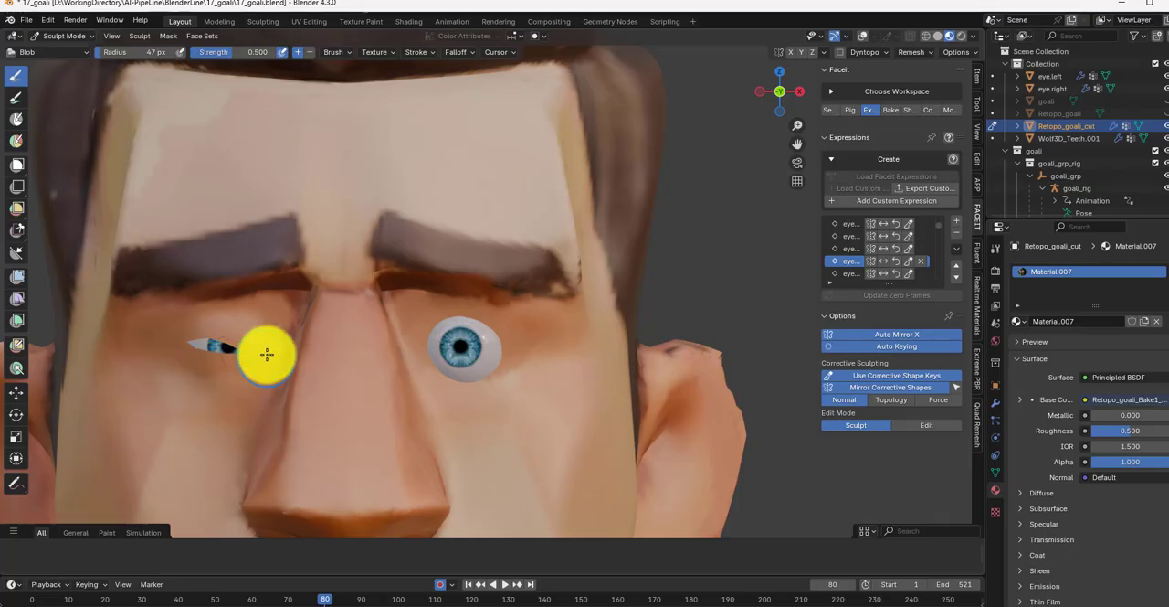
{"action": "middle_click_drag", "start_coordinate": [267, 354], "coordinate": [299, 382]}
{"action": "key", "text": "KP_1"}
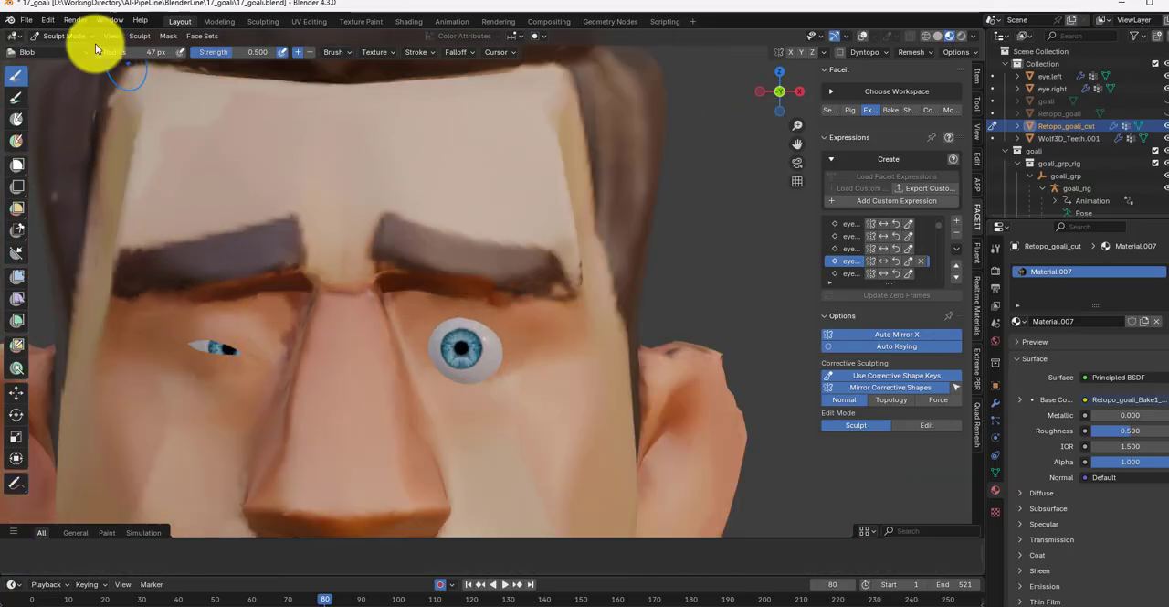
Step: Switch the head mesh to Edit Mode with overlays shown and raise the right eye's lower-lid vertices towards the upper lid
{"action": "left_click", "coordinate": [78, 36]}
{"action": "left_click", "coordinate": [73, 64]}
{"action": "left_click", "coordinate": [862, 37]}
{"action": "scroll", "coordinate": [212, 344], "scroll_direction": "up", "scroll_amount": 8}
{"action": "scroll", "coordinate": [143, 353], "scroll_direction": "down", "scroll_amount": 1}
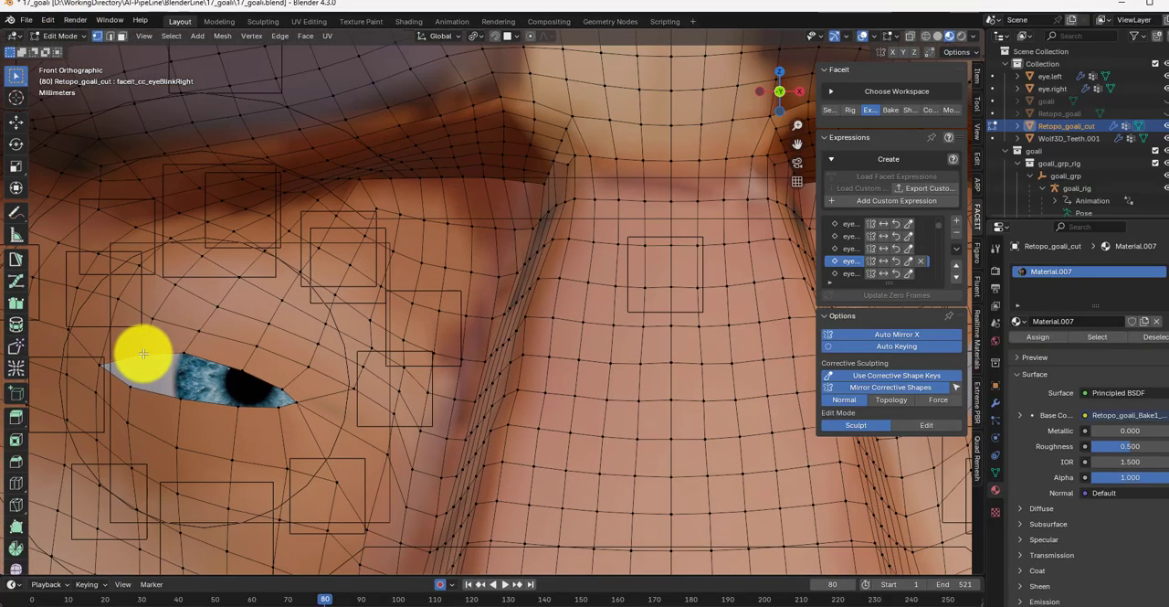
{"action": "key", "text": "shift+v"}
{"action": "key", "text": "g"}
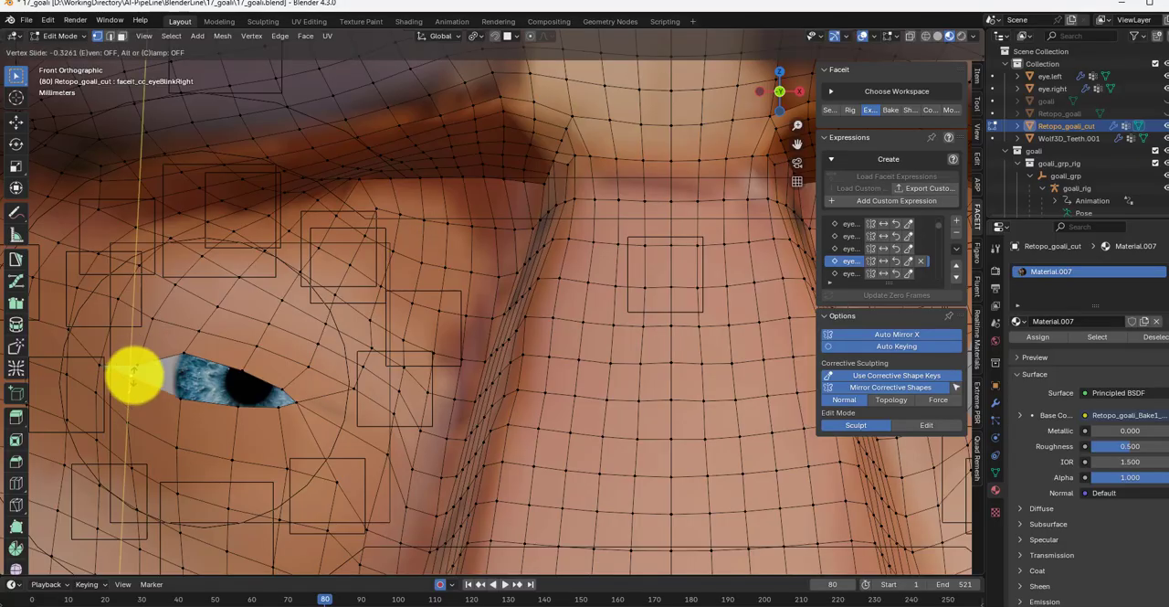
{"action": "left_click_drag", "start_coordinate": [180, 365], "coordinate": [180, 368]}
{"action": "left_click_drag", "start_coordinate": [180, 398], "coordinate": [182, 369]}
{"action": "left_click_drag", "start_coordinate": [238, 405], "coordinate": [238, 403]}
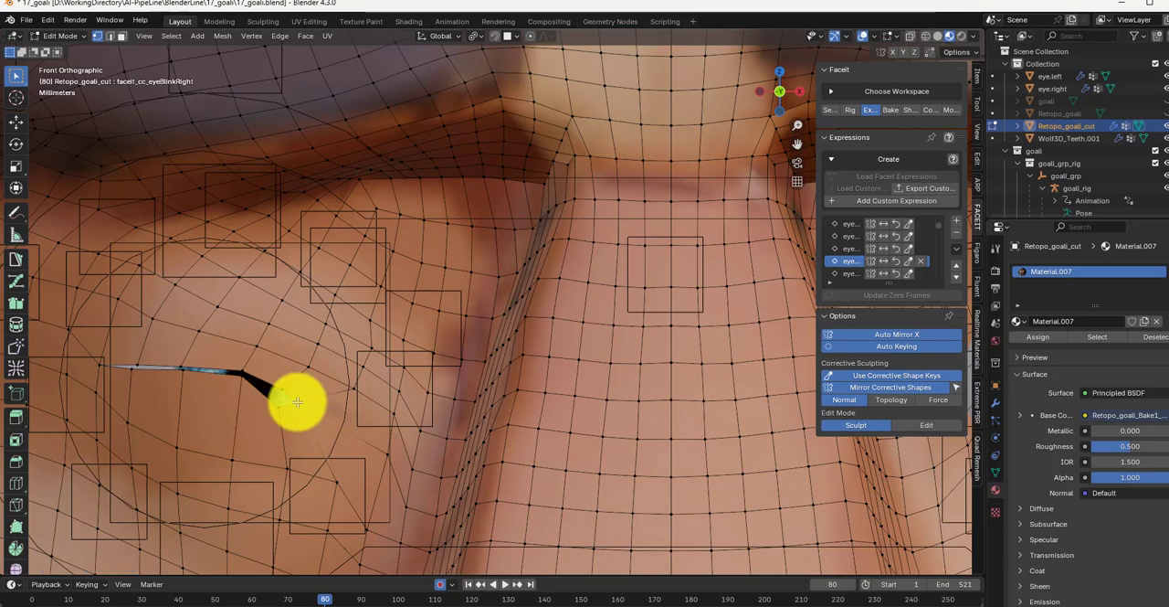
Step: Slide the inner, middle and outer lid vertices of the right eye along their edges to close the remaining gap
{"action": "key", "text": "g"}
{"action": "key", "text": "g"}
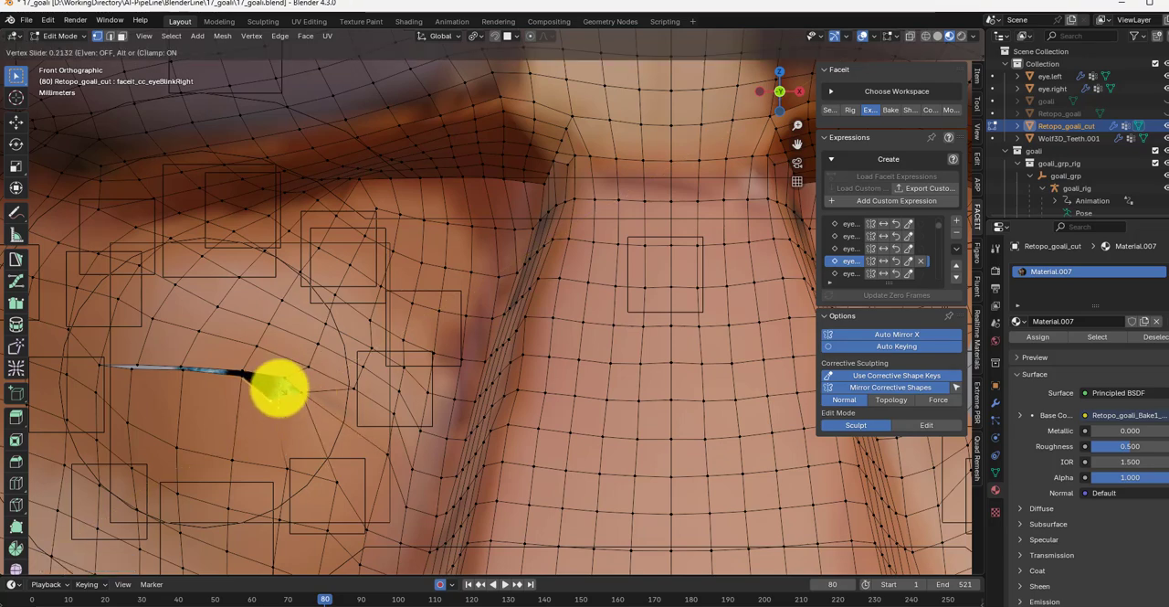
{"action": "left_click", "coordinate": [302, 382]}
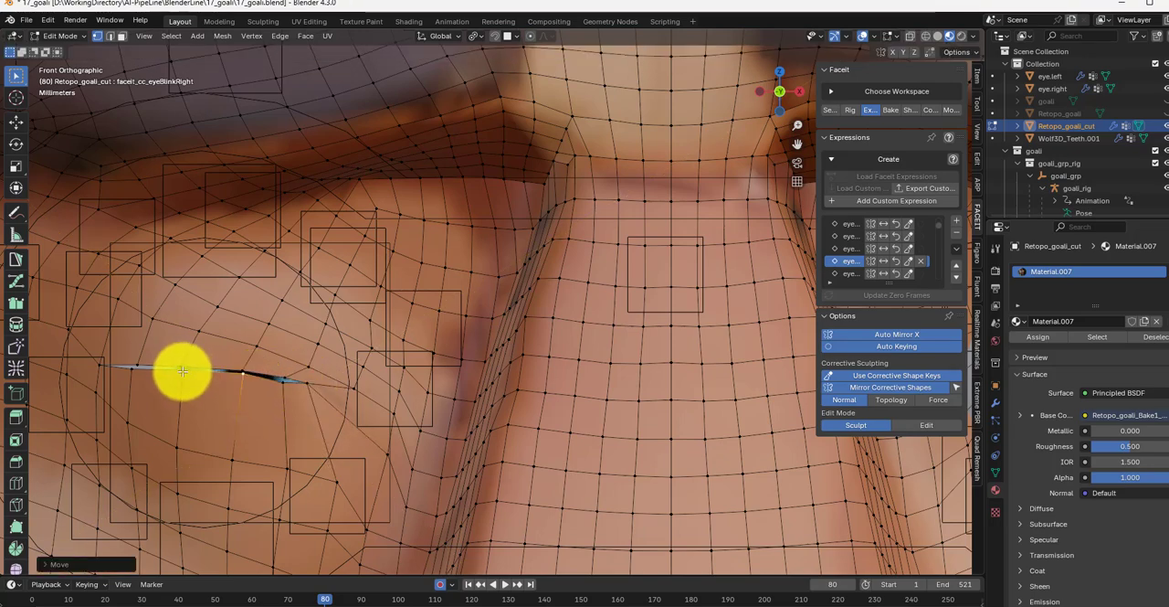
{"action": "key", "text": "g"}
{"action": "key", "text": "g"}
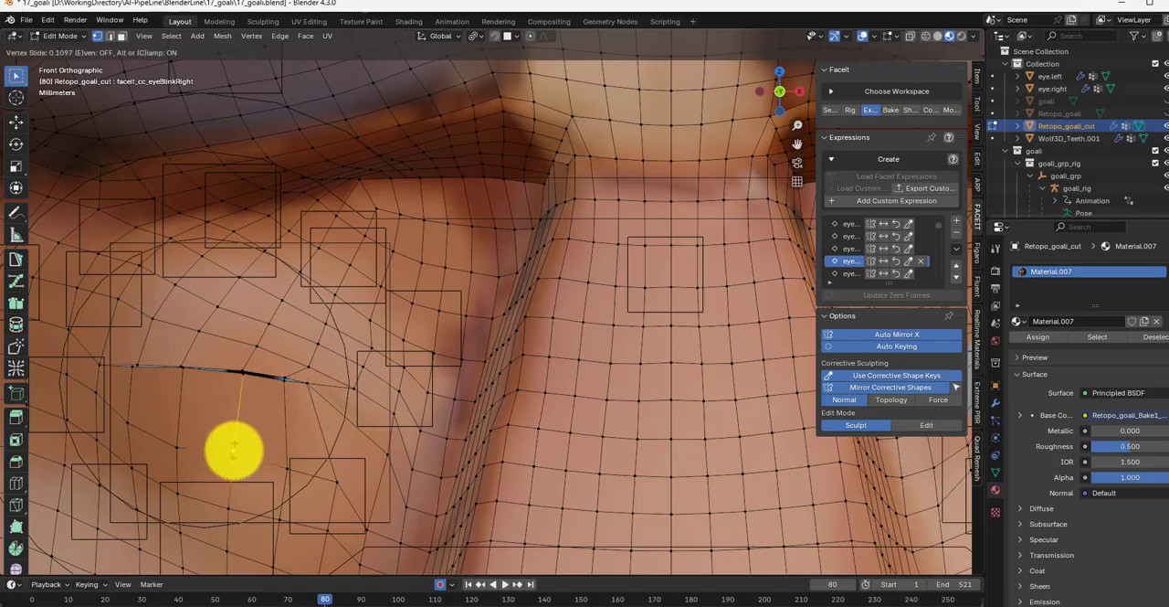
{"action": "left_click", "coordinate": [234, 449]}
{"action": "left_click", "coordinate": [176, 447]}
{"action": "key", "text": "g"}
{"action": "key", "text": "g"}
{"action": "left_click", "coordinate": [176, 435]}
{"action": "left_click", "coordinate": [286, 462]}
{"action": "key", "text": "g"}
{"action": "key", "text": "g"}
{"action": "left_click", "coordinate": [294, 450]}
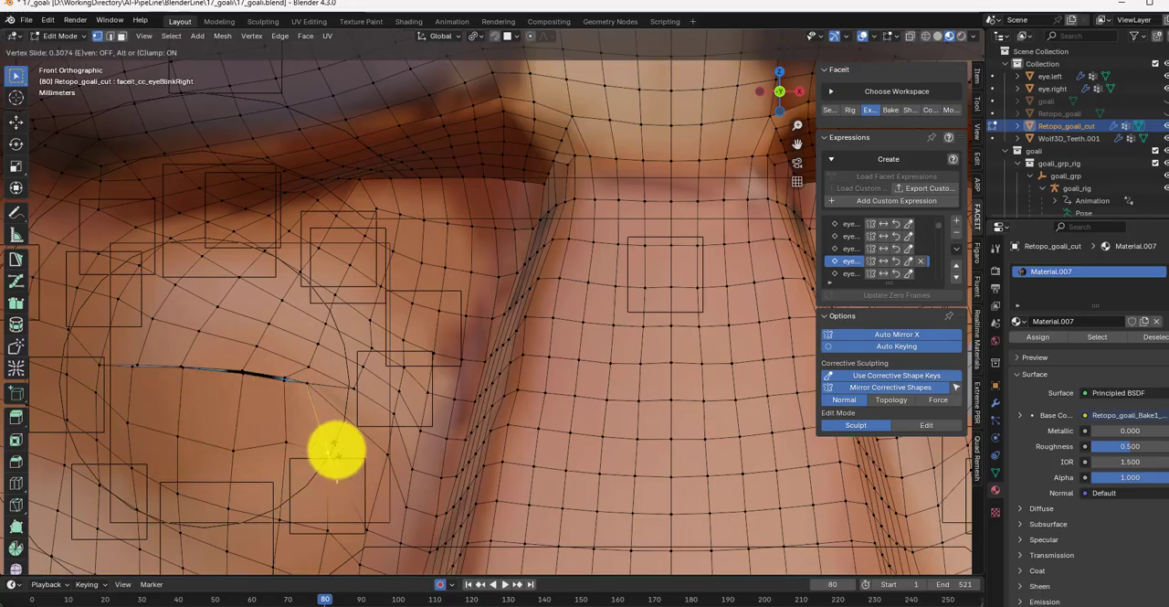
Step: Leave Edit Mode, return to the right-eye blink at frame 80, and view the closed lid without overlays from the side
{"action": "scroll", "coordinate": [274, 411], "scroll_direction": "down", "scroll_amount": 6}
{"action": "key", "text": "Tab"}
{"action": "left_click", "coordinate": [846, 251]}
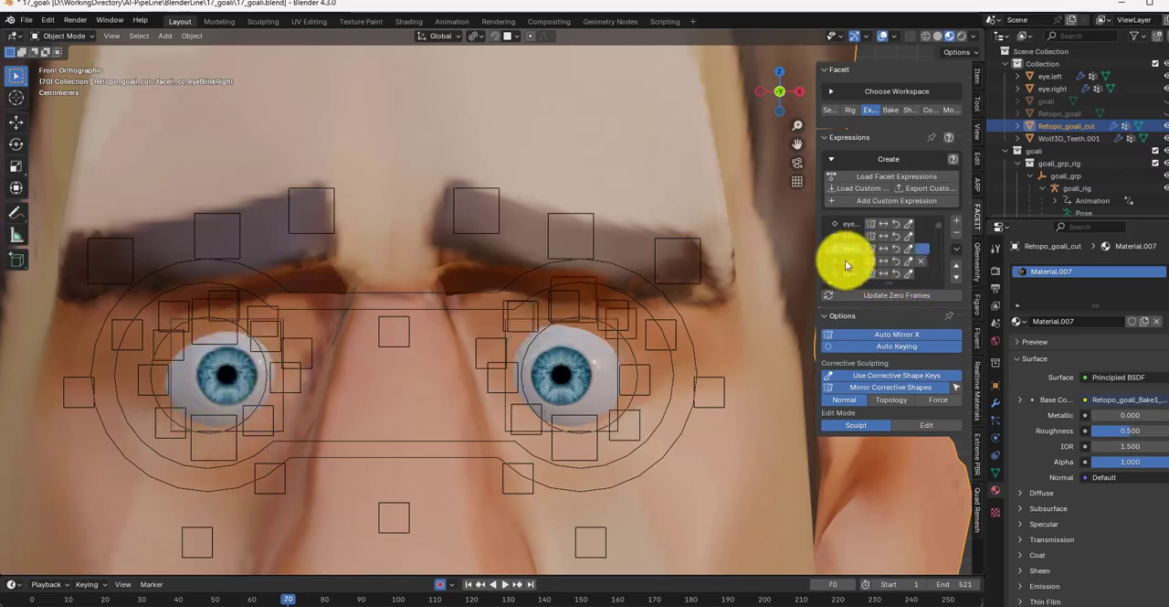
{"action": "left_click", "coordinate": [846, 261]}
{"action": "middle_click_drag", "start_coordinate": [233, 374], "coordinate": [315, 367]}
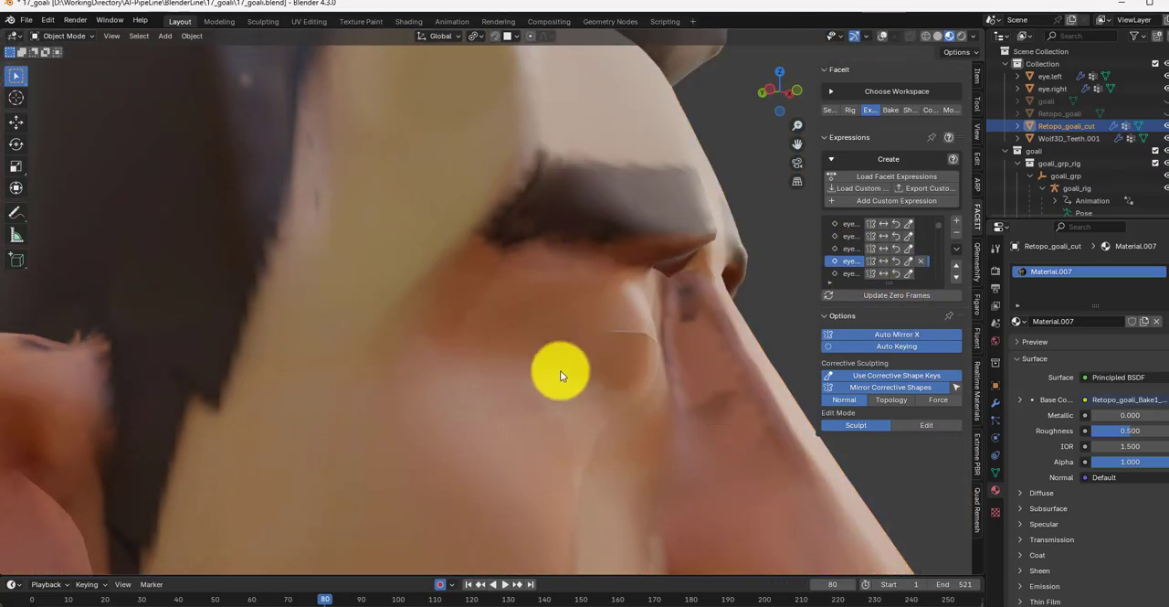
Step: Touch up the closed right eyelid from the side in Sculpt Mode with the Blob brush
{"action": "middle_click_drag", "start_coordinate": [560, 370], "coordinate": [292, 261]}
{"action": "left_click", "coordinate": [64, 36]}
{"action": "left_click", "coordinate": [79, 87]}
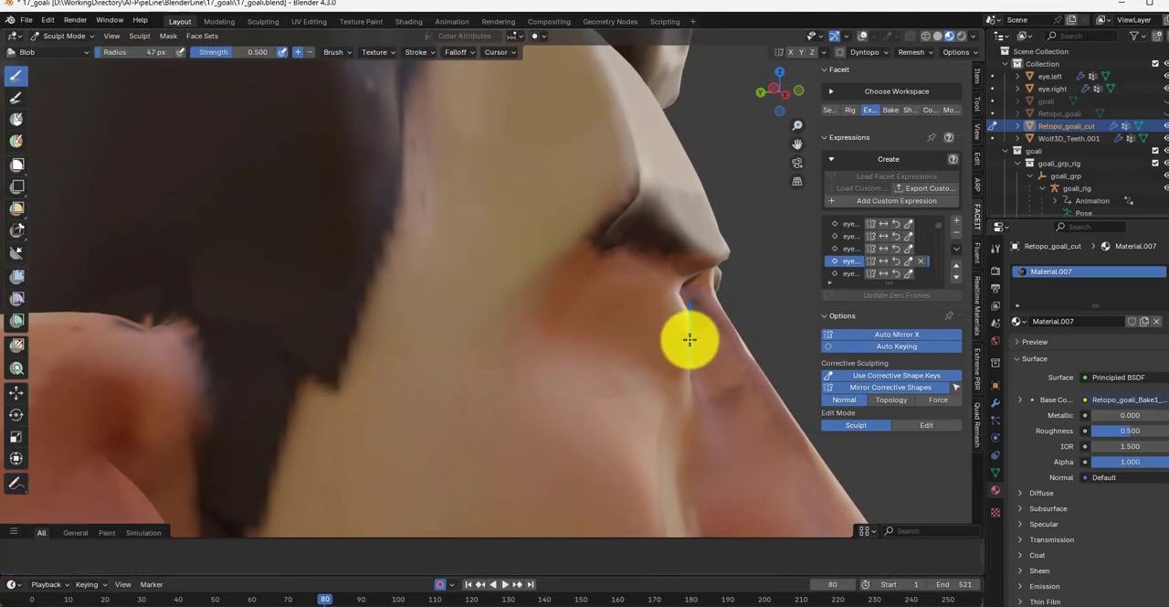
{"action": "mouse_move", "coordinate": [686, 337]}
{"action": "middle_mouse_down"}
{"action": "mouse_move", "coordinate": [600, 355]}
{"action": "mouse_move", "coordinate": [710, 347]}
{"action": "middle_mouse_up"}
{"action": "mouse_move", "coordinate": [663, 365]}
{"action": "left_mouse_down"}
{"action": "mouse_move", "coordinate": [627, 323]}
{"action": "mouse_move", "coordinate": [657, 349]}
{"action": "left_mouse_up"}
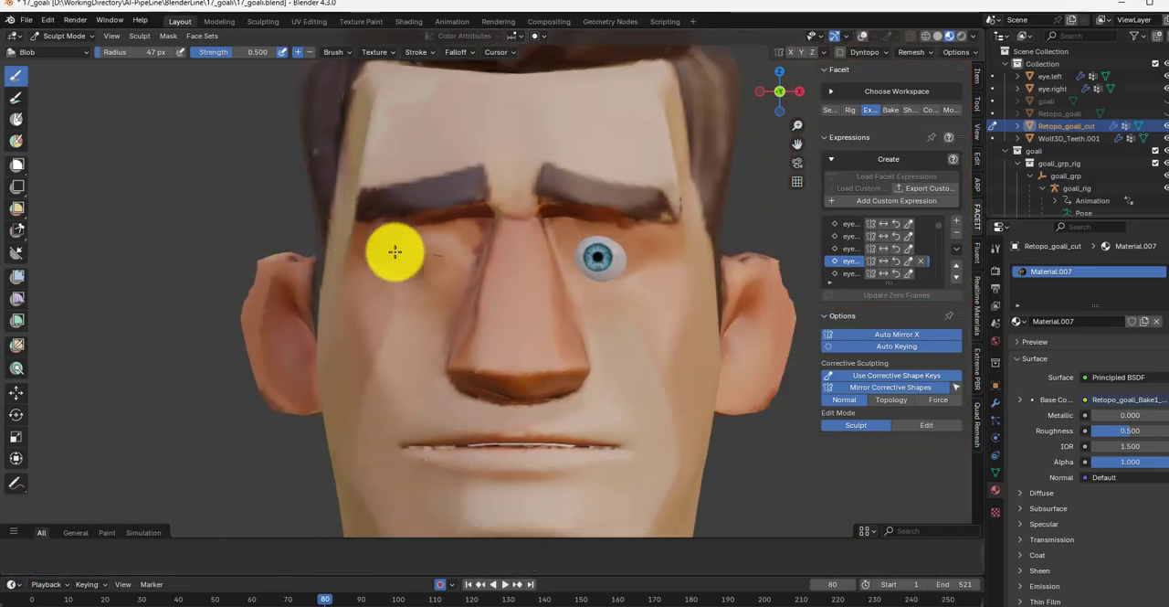
Step: Step through the remaining eye and jaw expressions to jawOpen, widening the sidebar to make the expression names readable
{"action": "left_click", "coordinate": [849, 271]}
{"action": "key", "text": "Down"}
{"action": "key", "text": "Down"}
{"action": "key", "text": "Down"}
{"action": "key", "text": "Down"}
{"action": "key", "text": "Down"}
{"action": "key", "text": "Down"}
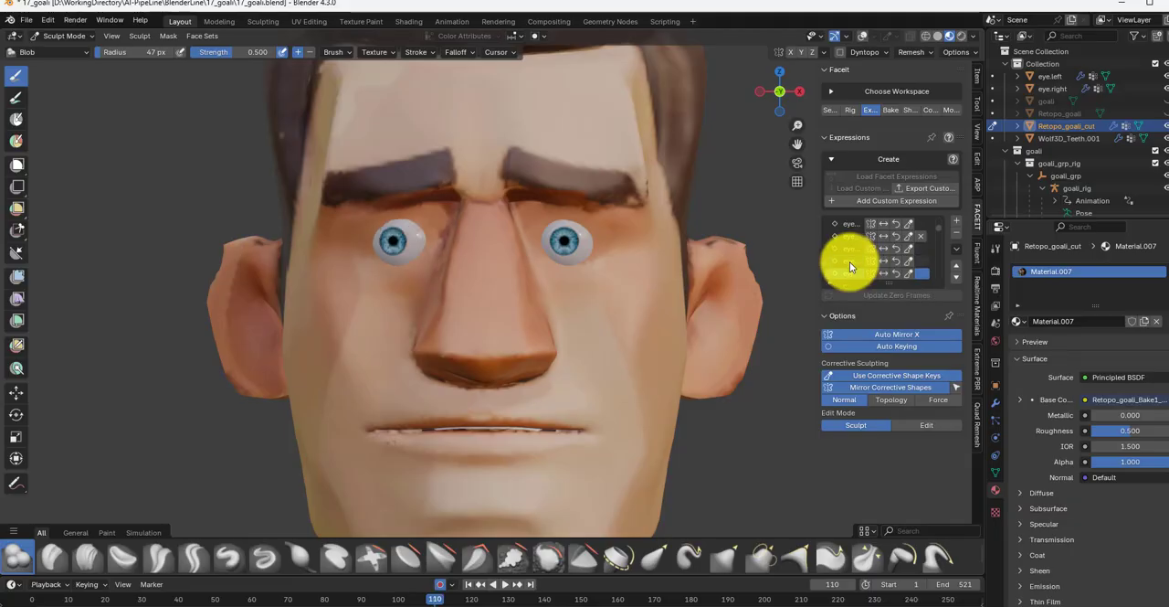
{"action": "left_click_drag", "start_coordinate": [815, 262], "coordinate": [770, 259]}
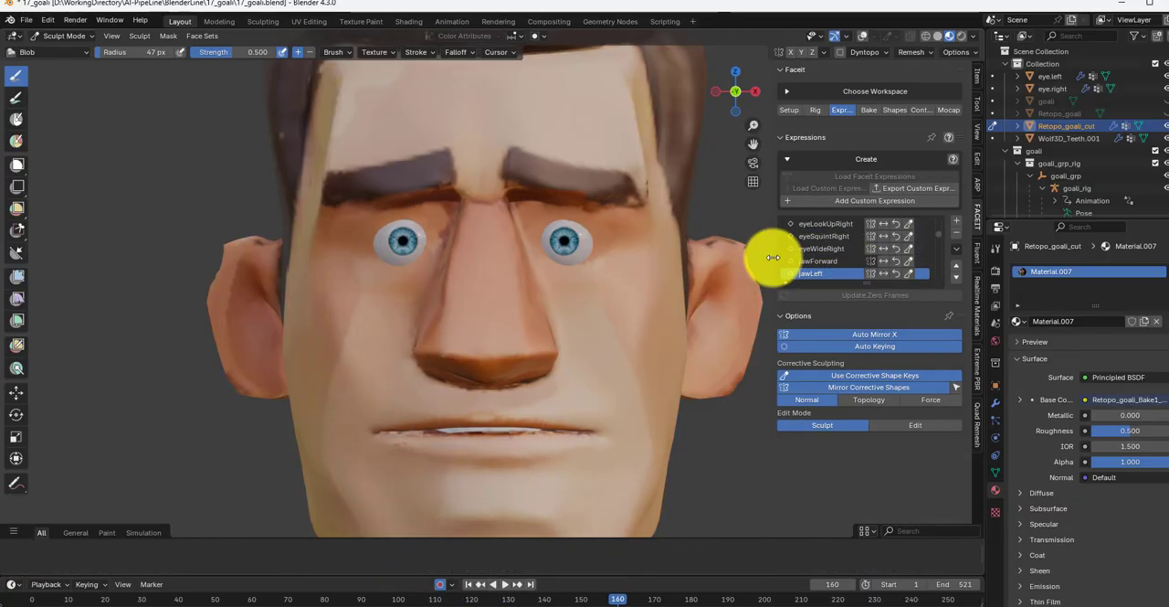
{"action": "scroll", "coordinate": [772, 259], "scroll_direction": "down", "scroll_amount": 3}
{"action": "left_click", "coordinate": [833, 277]}
{"action": "scroll", "coordinate": [833, 277], "scroll_direction": "down", "scroll_amount": 1}
{"action": "left_click", "coordinate": [833, 277]}
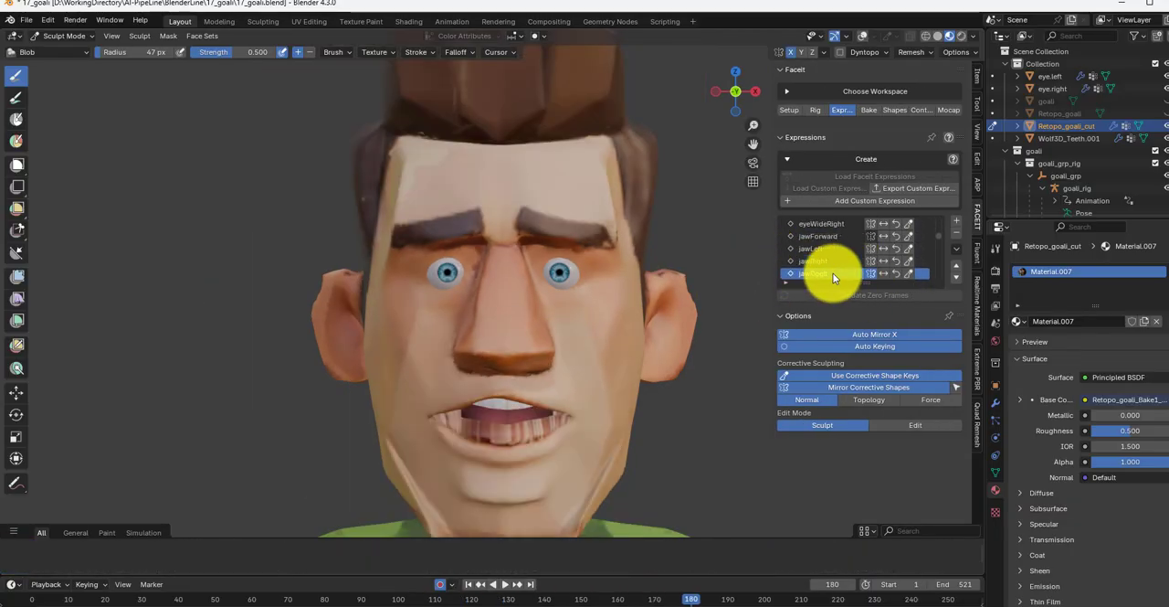
Step: Show the overlays, leave Sculpt Mode, and put the FaceitRig armature into Pose Mode
{"action": "left_click", "coordinate": [877, 36]}
{"action": "left_click", "coordinate": [69, 35]}
{"action": "left_click", "coordinate": [61, 51]}
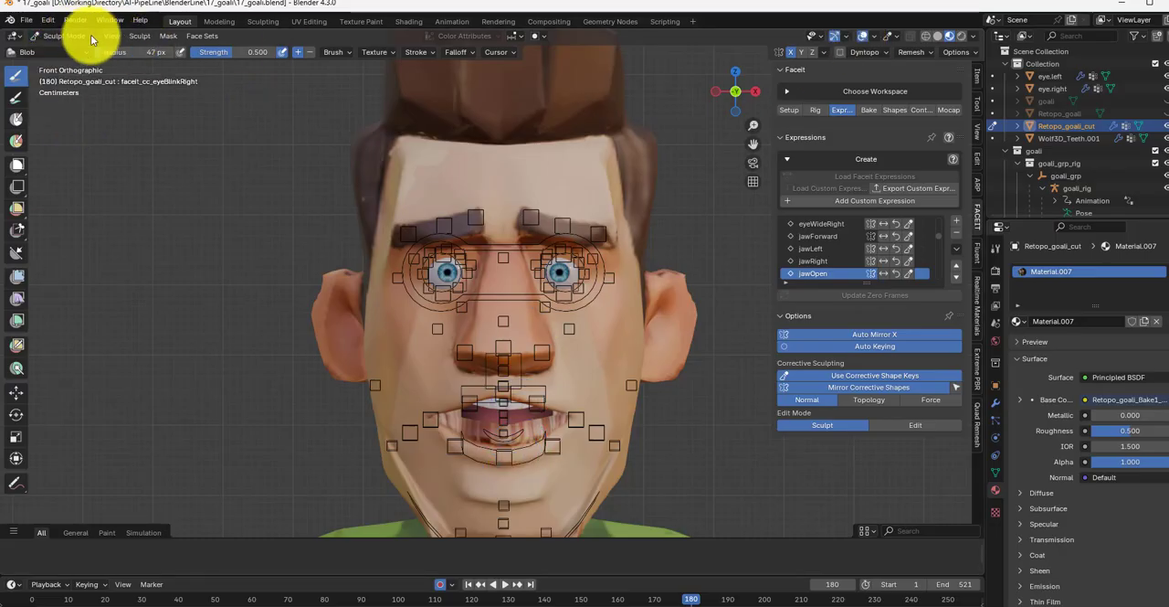
{"action": "left_click", "coordinate": [84, 35]}
{"action": "left_click", "coordinate": [533, 455]}
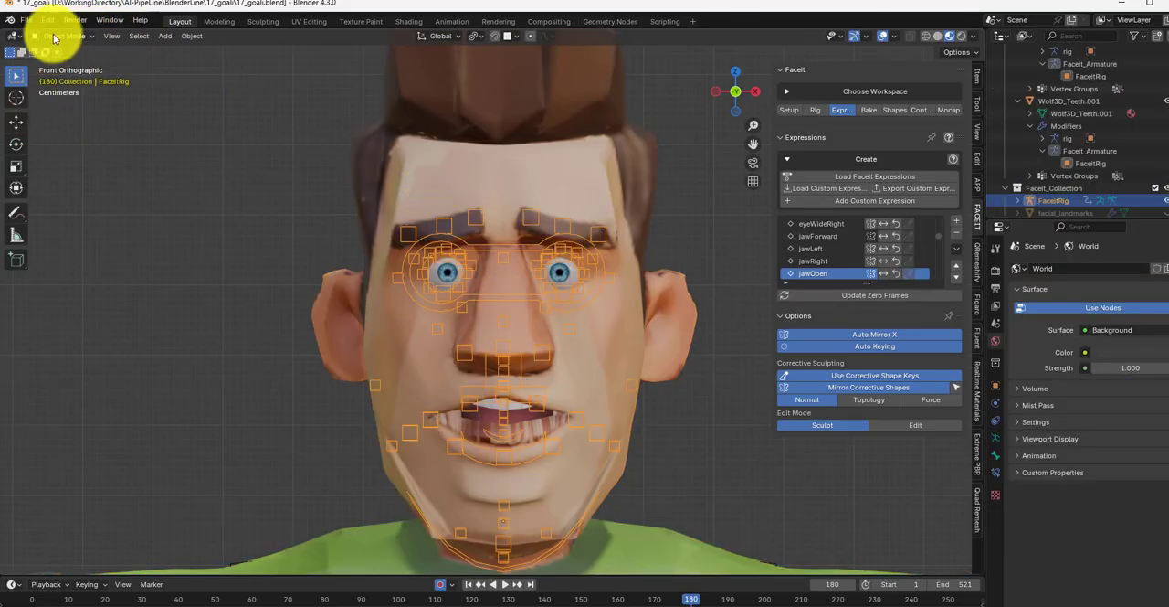
{"action": "left_click", "coordinate": [58, 36]}
{"action": "left_click", "coordinate": [73, 79]}
Step: Raise the lower teeth bone teeth.B about 0.024 m along the Z axis in the jawOpen pose
{"action": "left_click", "coordinate": [526, 456]}
{"action": "key", "text": "g"}
{"action": "key", "text": "z"}
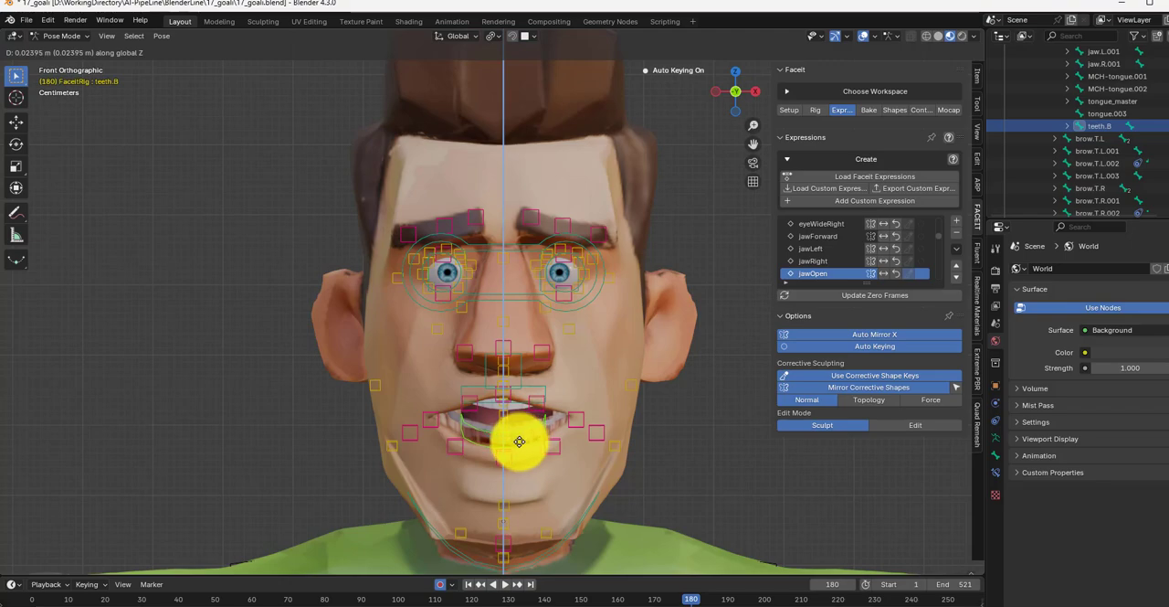
{"action": "left_click", "coordinate": [522, 439]}
{"action": "scroll", "coordinate": [521, 461], "scroll_direction": "up", "scroll_amount": 4}
Step: Leave Pose Mode, select the head mesh, and start corrective sculpting for the jawOpen expression
{"action": "left_click", "coordinate": [59, 35]}
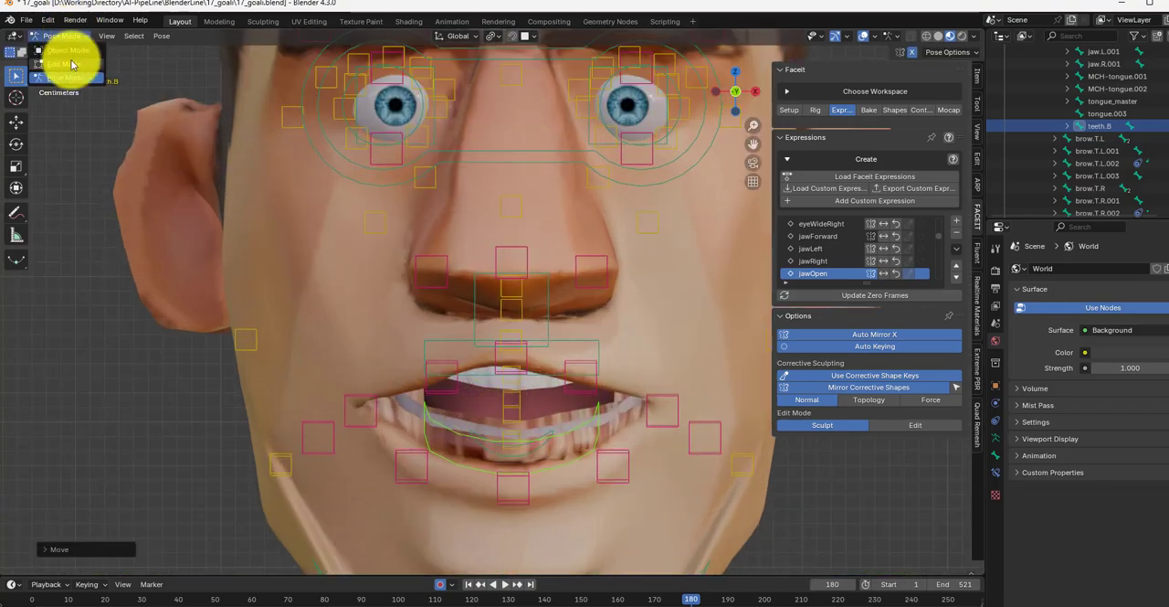
{"action": "left_click", "coordinate": [61, 51]}
{"action": "left_click", "coordinate": [704, 490]}
{"action": "left_click", "coordinate": [908, 275]}
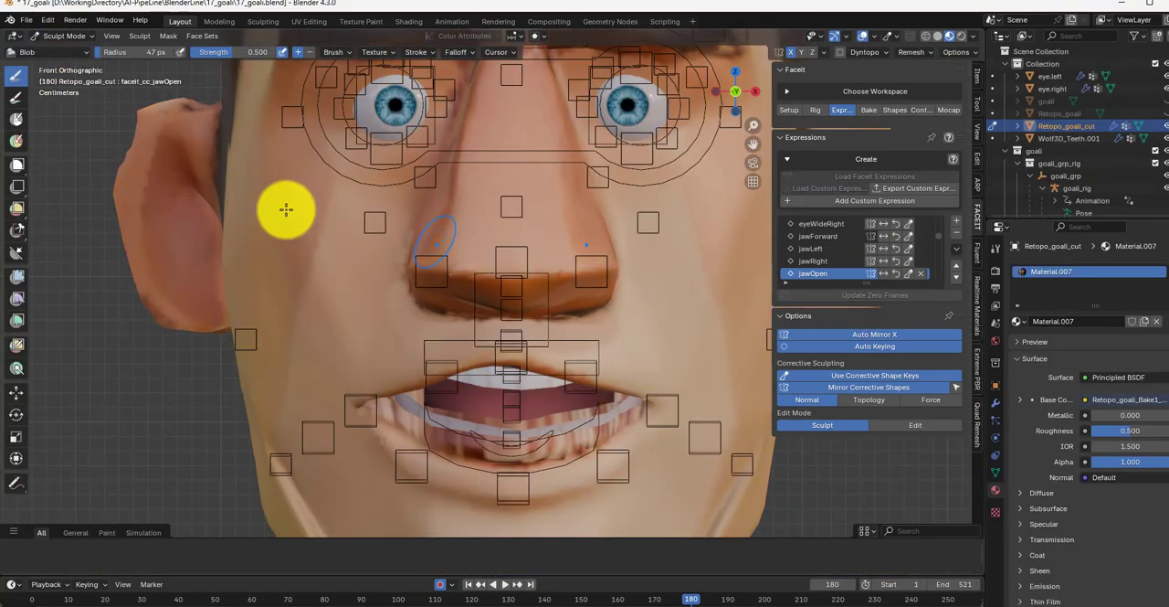
{"action": "left_click", "coordinate": [70, 36]}
{"action": "left_click", "coordinate": [77, 62]}
{"action": "scroll", "coordinate": [561, 427], "scroll_direction": "up", "scroll_amount": 1}
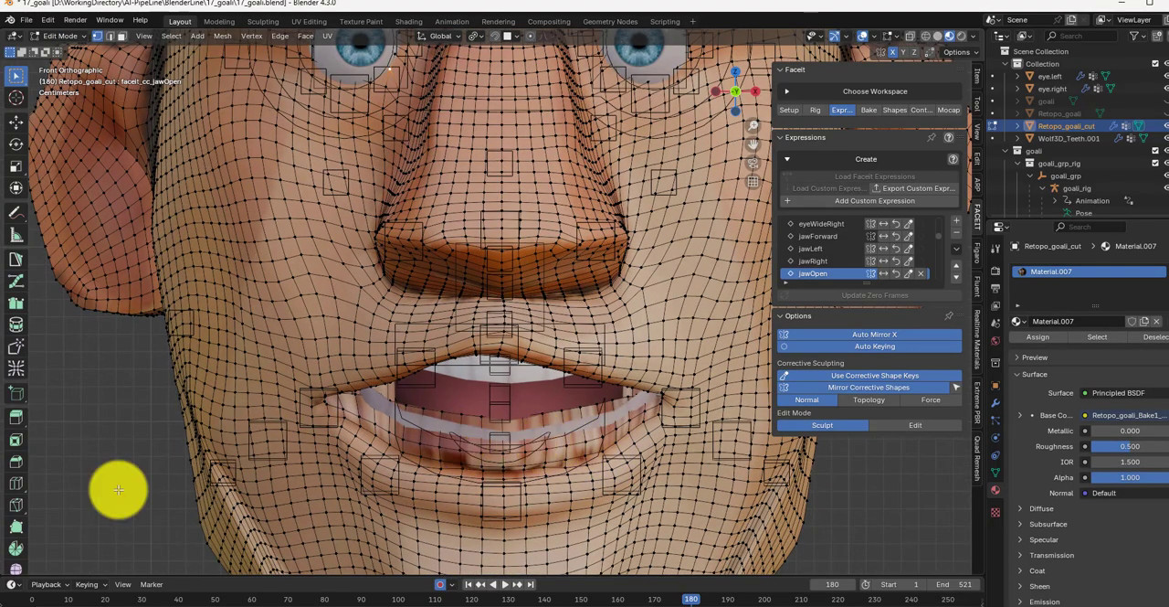
{"action": "left_click", "coordinate": [64, 36]}
{"action": "left_click", "coordinate": [68, 50]}
{"action": "left_click", "coordinate": [83, 39]}
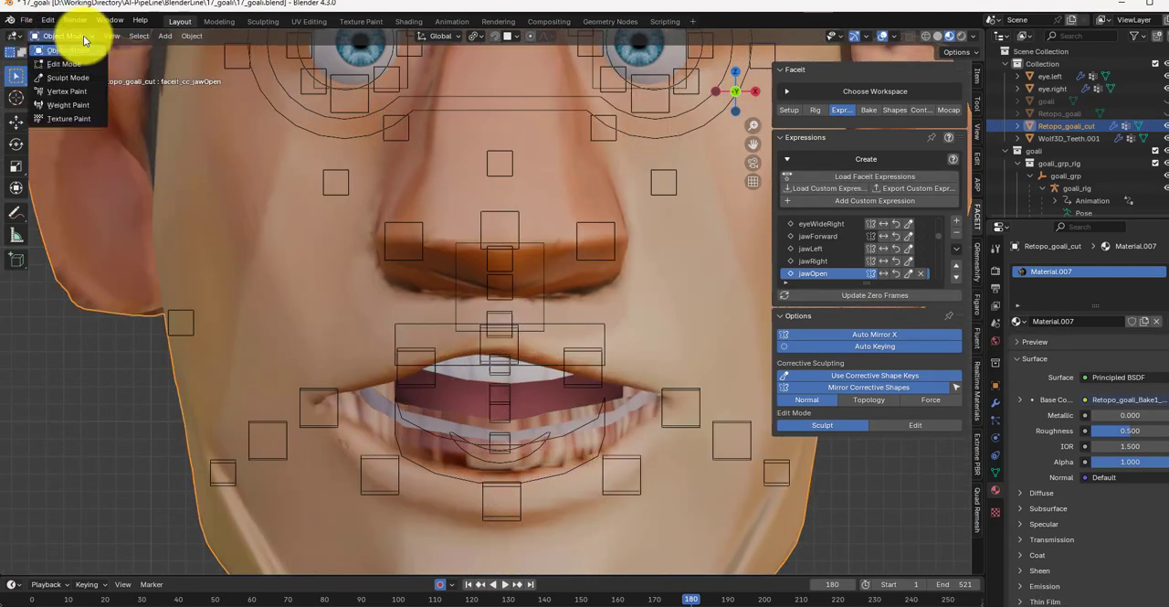
{"action": "left_click", "coordinate": [67, 77]}
Step: Sculpt the lower lip of the open mouth with the Blob brush, and adjust the lips using the Grab brush
{"action": "mouse_move", "coordinate": [531, 451]}
{"action": "left_mouse_down"}
{"action": "mouse_move", "coordinate": [423, 445]}
{"action": "mouse_move", "coordinate": [515, 457]}
{"action": "mouse_move", "coordinate": [363, 406]}
{"action": "mouse_move", "coordinate": [621, 397]}
{"action": "mouse_move", "coordinate": [640, 412]}
{"action": "mouse_move", "coordinate": [426, 445]}
{"action": "left_mouse_up"}
{"action": "scroll", "coordinate": [503, 426], "scroll_direction": "down", "scroll_amount": 5}
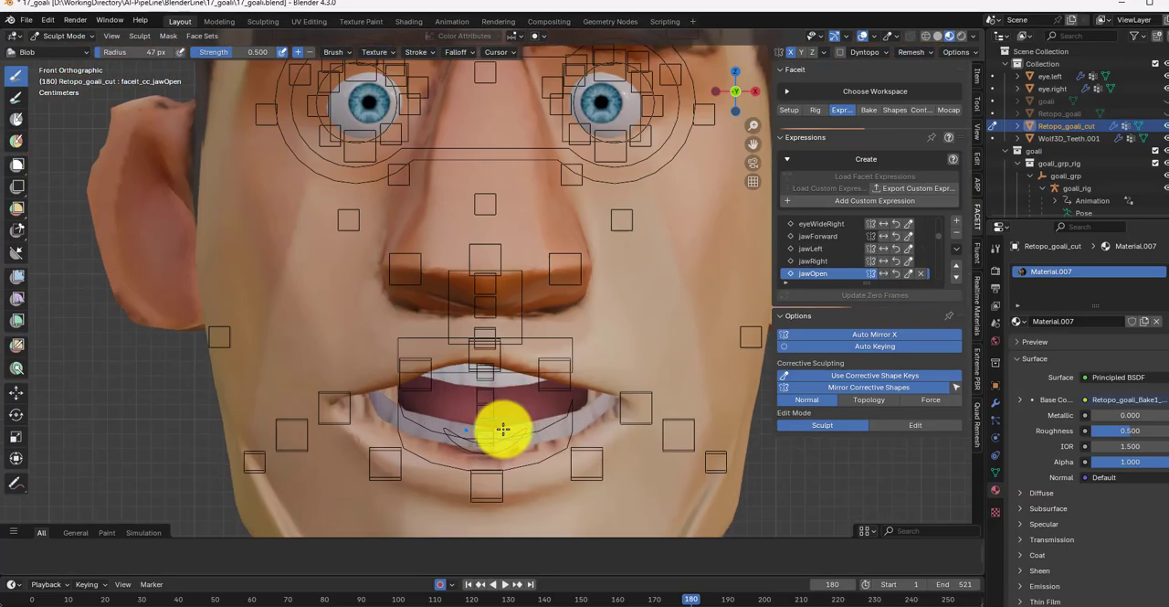
{"action": "scroll", "coordinate": [485, 359], "scroll_direction": "up", "scroll_amount": 5}
{"action": "left_click", "coordinate": [76, 55]}
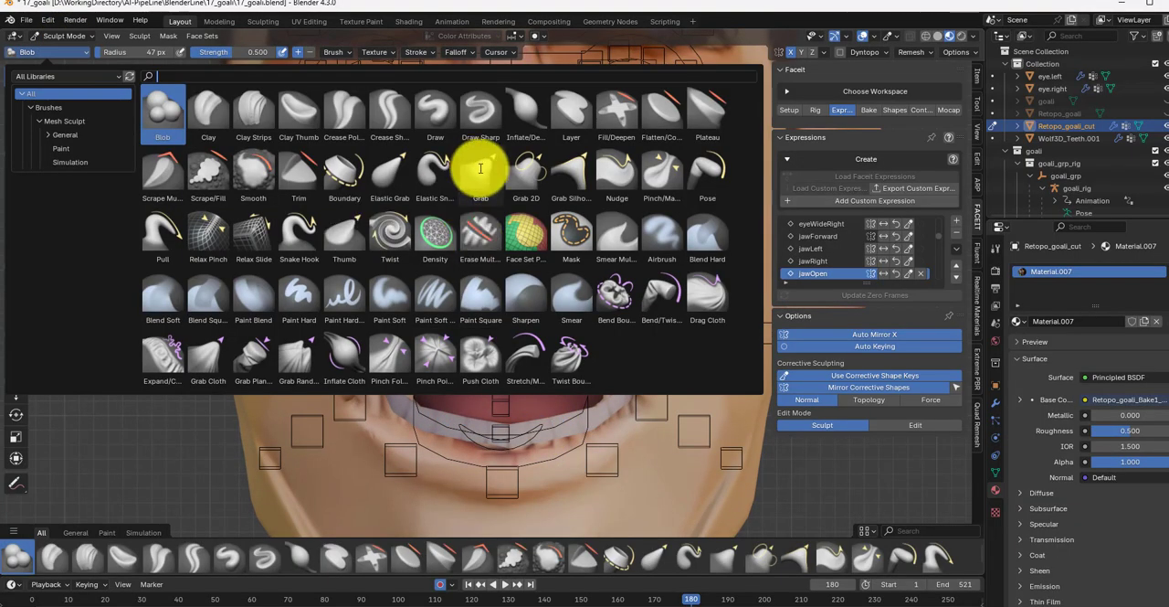
{"action": "left_click", "coordinate": [480, 170]}
{"action": "left_click_drag", "start_coordinate": [469, 362], "coordinate": [446, 372]}
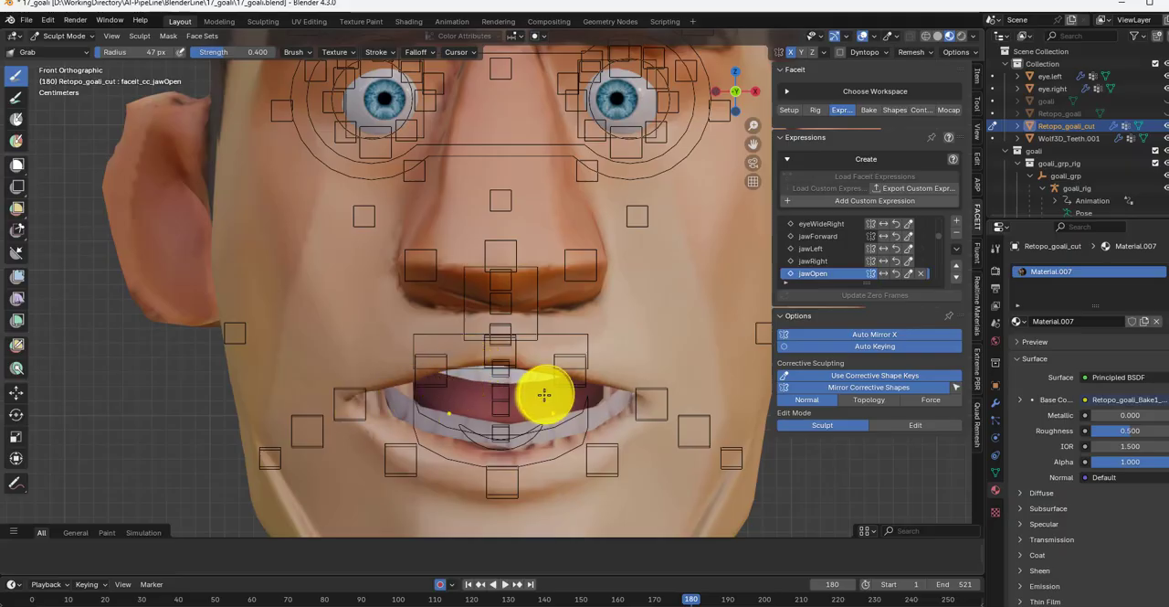
Step: Return the Faceit rig to Pose Mode and lower the upper teeth bone teeth.T slightly in the jawOpen pose
{"action": "left_click", "coordinate": [59, 36]}
{"action": "left_click", "coordinate": [63, 51]}
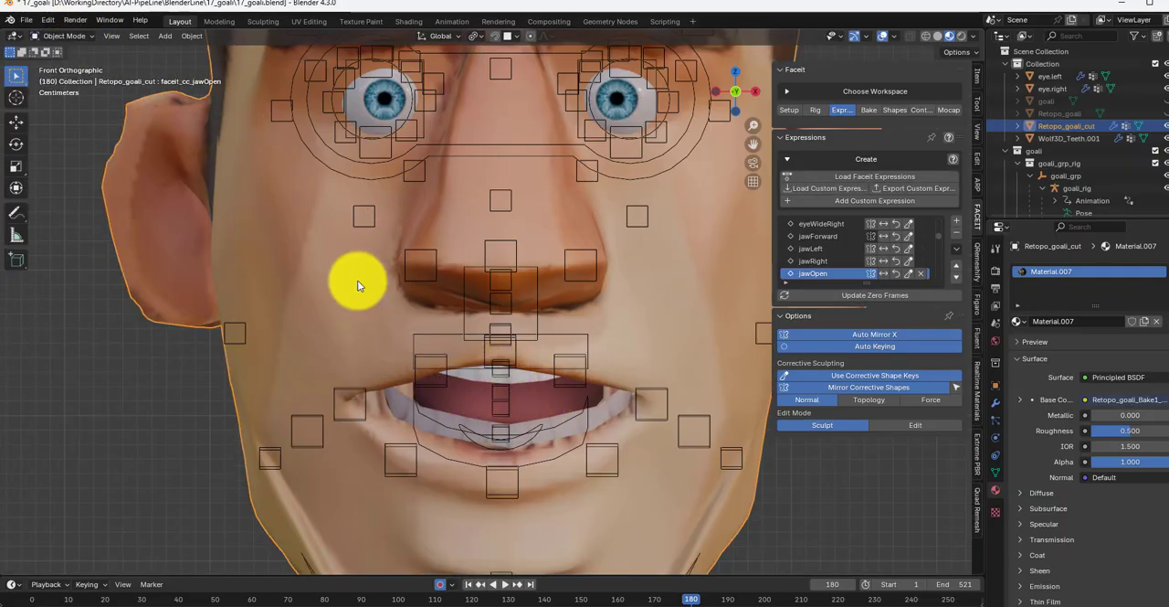
{"action": "left_click", "coordinate": [59, 36]}
{"action": "left_click", "coordinate": [469, 353]}
{"action": "left_click", "coordinate": [60, 35]}
{"action": "left_click", "coordinate": [78, 81]}
{"action": "left_click", "coordinate": [535, 361]}
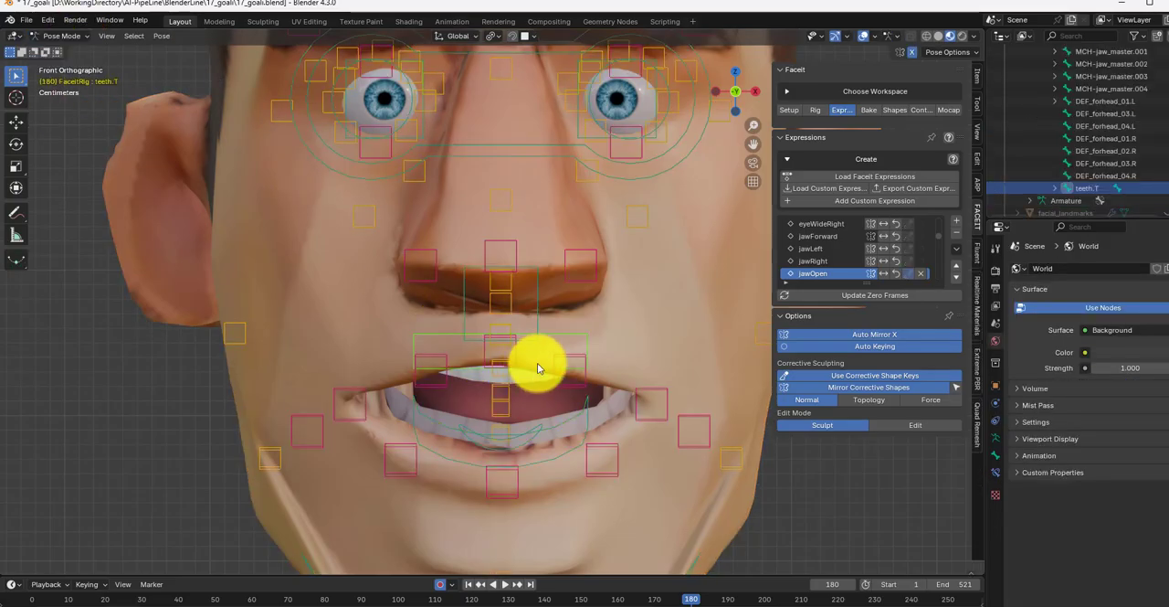
{"action": "key", "text": "g"}
{"action": "left_click", "coordinate": [533, 373]}
{"action": "scroll", "coordinate": [589, 320], "scroll_direction": "down", "scroll_amount": 6}
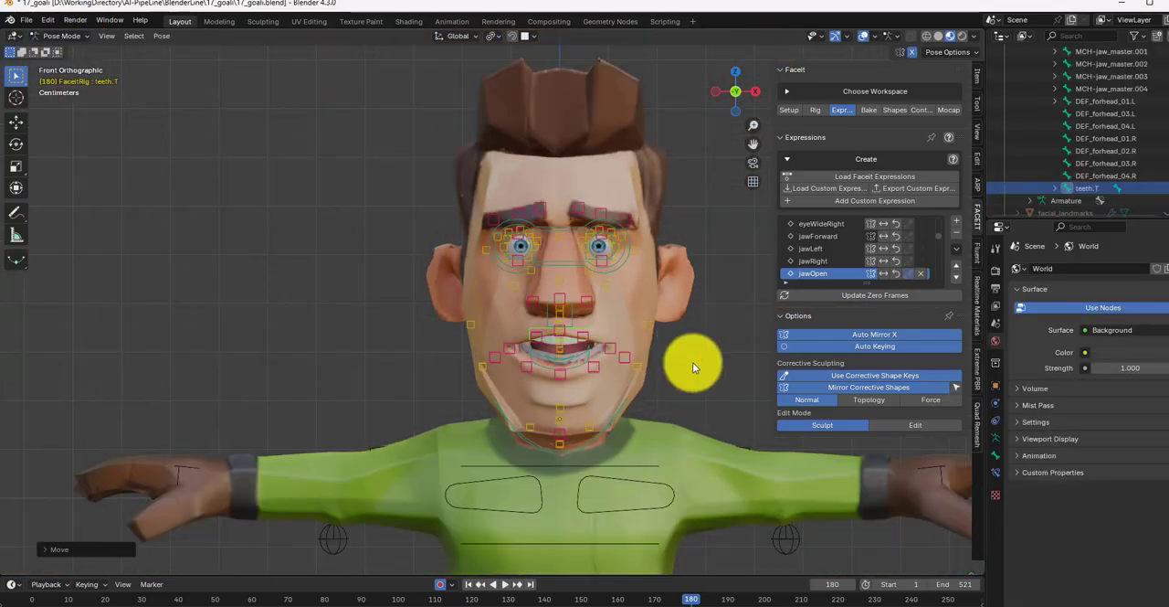
Step: Deselect the bone, hide the overlays, and preview the expressions from jawLeft through to tongueOut
{"action": "left_click", "coordinate": [692, 362]}
{"action": "left_click", "coordinate": [863, 36]}
{"action": "left_click", "coordinate": [828, 261]}
{"action": "scroll", "coordinate": [872, 259], "scroll_direction": "down", "scroll_amount": 15, "text": "ctrl"}
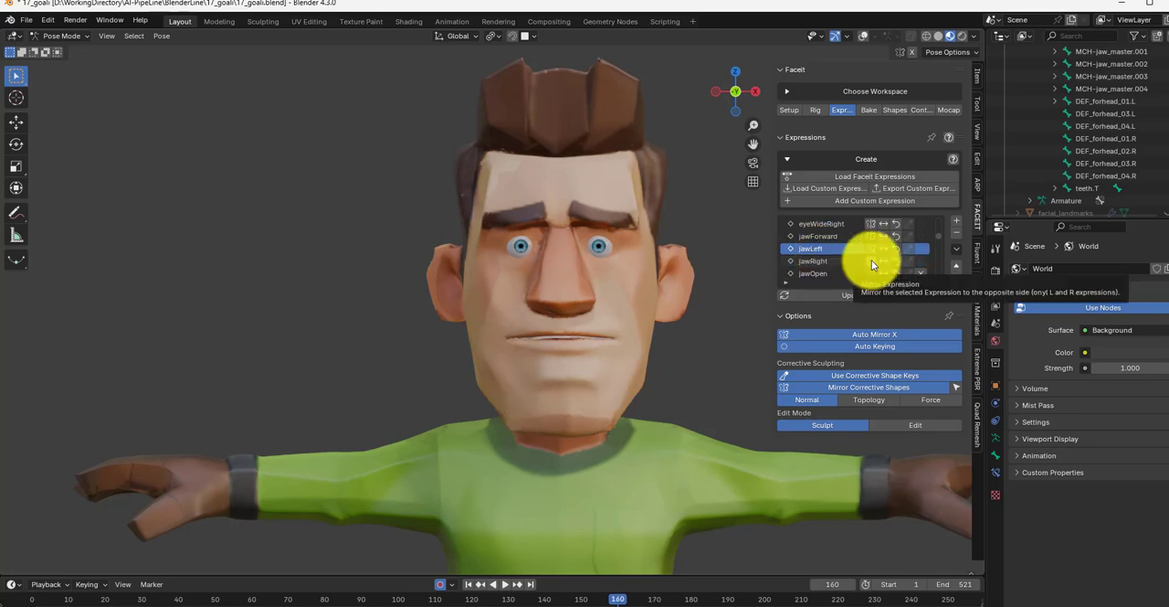
{"action": "scroll", "coordinate": [872, 261], "scroll_direction": "down", "scroll_amount": 16, "text": "ctrl"}
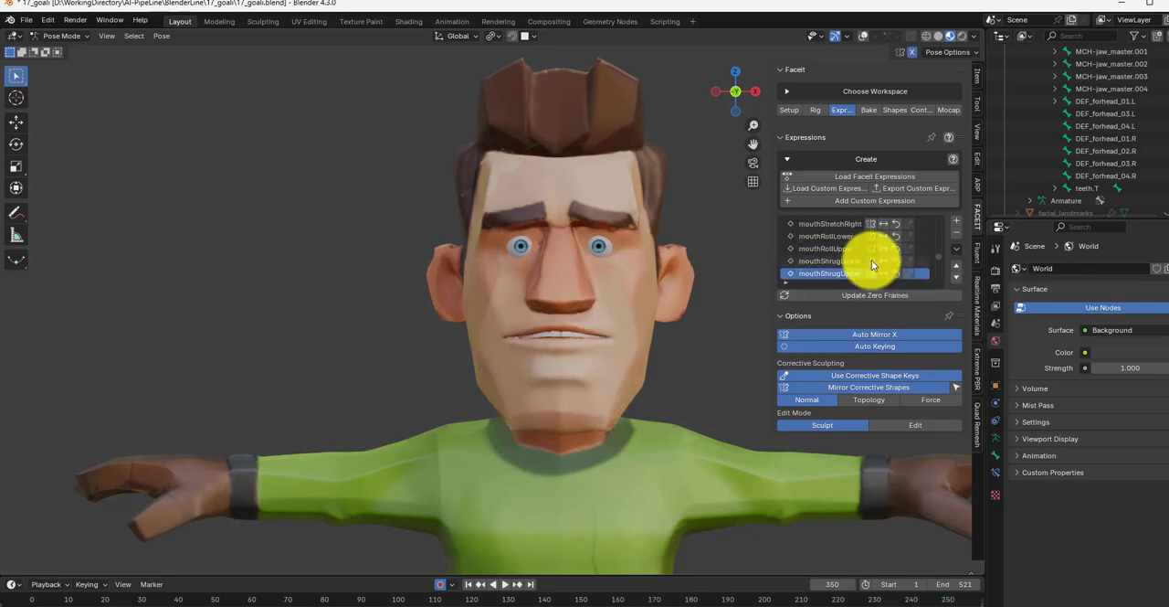
{"action": "scroll", "coordinate": [871, 259], "scroll_direction": "down", "scroll_amount": 4, "text": "ctrl"}
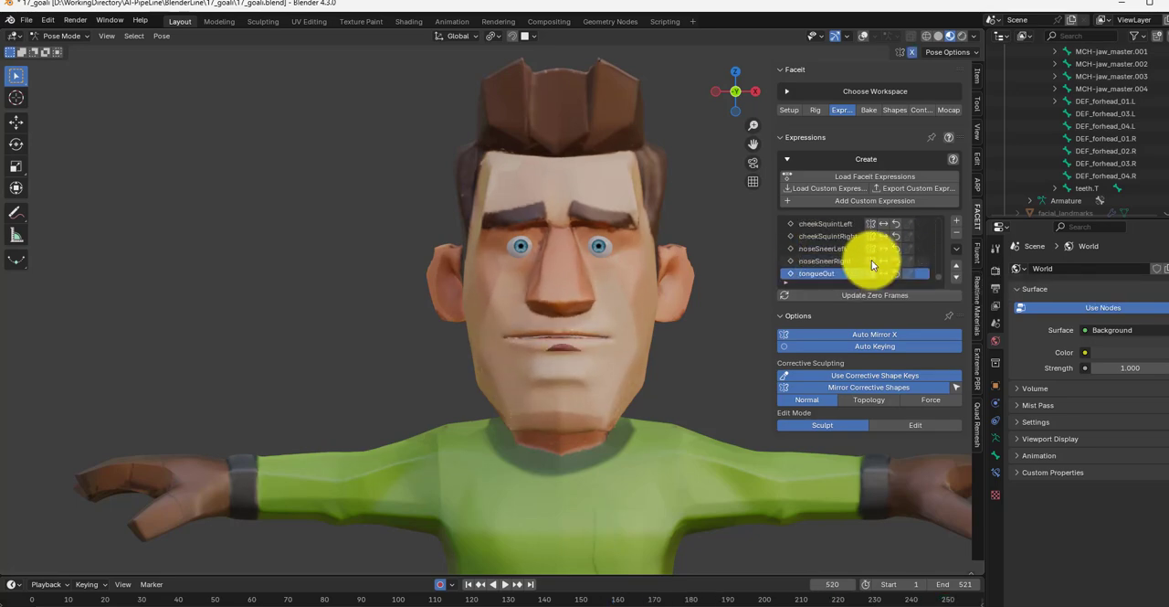
Step: Raise the tongue_master bone about 0.024 m along Z in the tongueOut pose and check the mouth without overlays
{"action": "left_click", "coordinate": [864, 35]}
{"action": "left_click", "coordinate": [568, 359]}
{"action": "key", "text": "g"}
{"action": "key", "text": "z"}
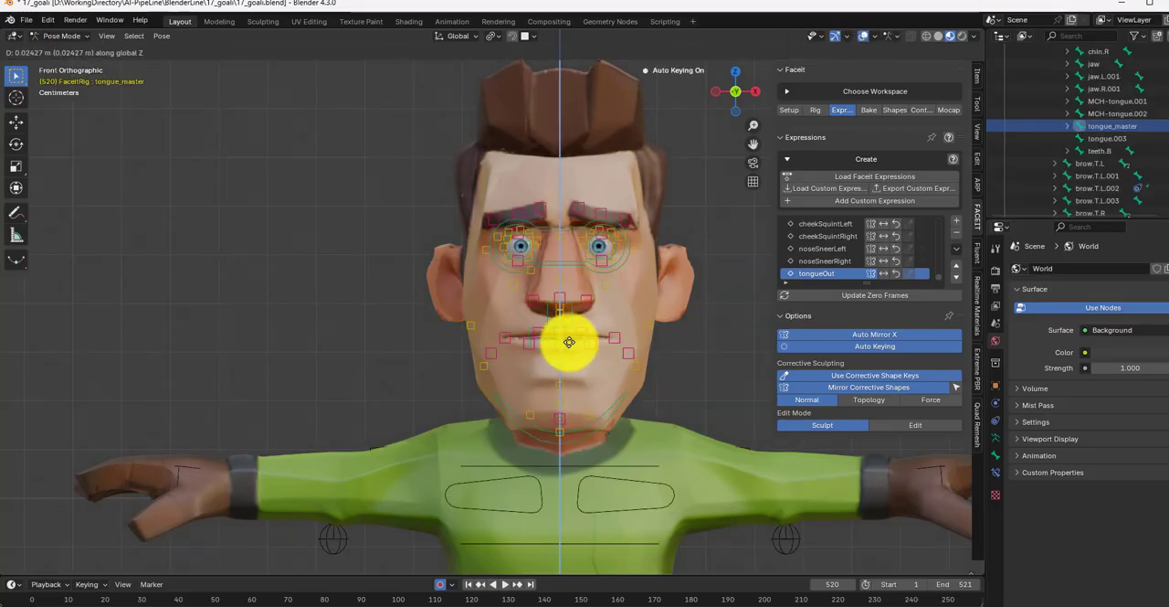
{"action": "left_click", "coordinate": [568, 339]}
{"action": "left_click", "coordinate": [865, 38]}
{"action": "mouse_move", "coordinate": [573, 351]}
{"action": "middle_mouse_down"}
{"action": "mouse_move", "coordinate": [661, 391]}
{"action": "mouse_move", "coordinate": [567, 357]}
{"action": "middle_mouse_up"}
{"action": "key", "text": "KP_1"}
{"action": "left_click", "coordinate": [864, 38]}
Step: Open the Faceit bake settings and examine the rig utilities for joining the face rig to the body armature
{"action": "left_click", "coordinate": [869, 110]}
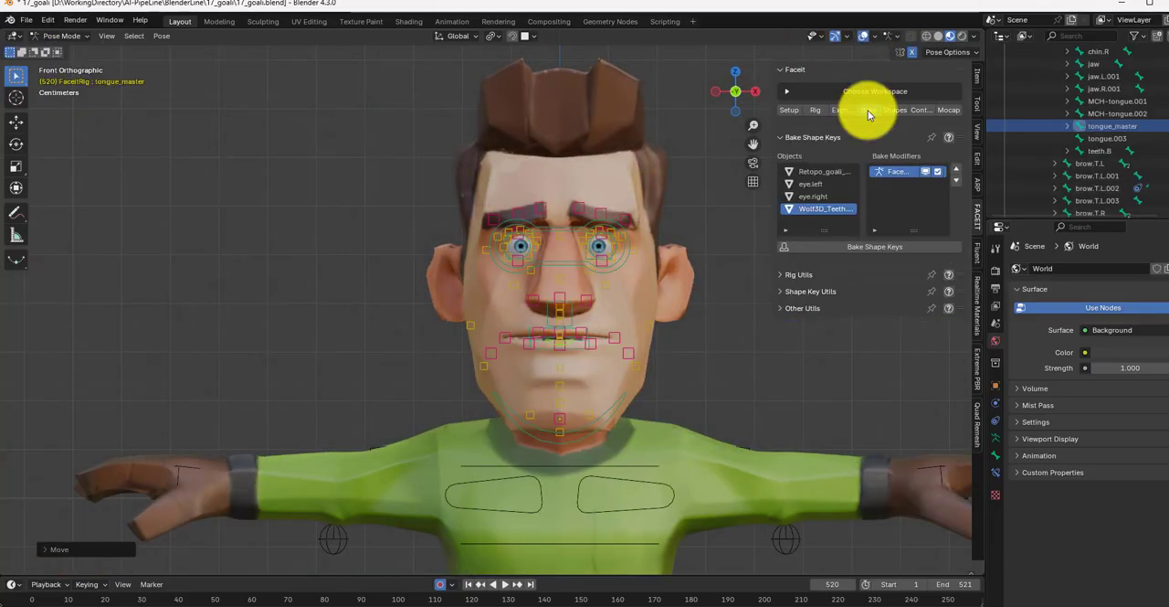
{"action": "left_click", "coordinate": [791, 277]}
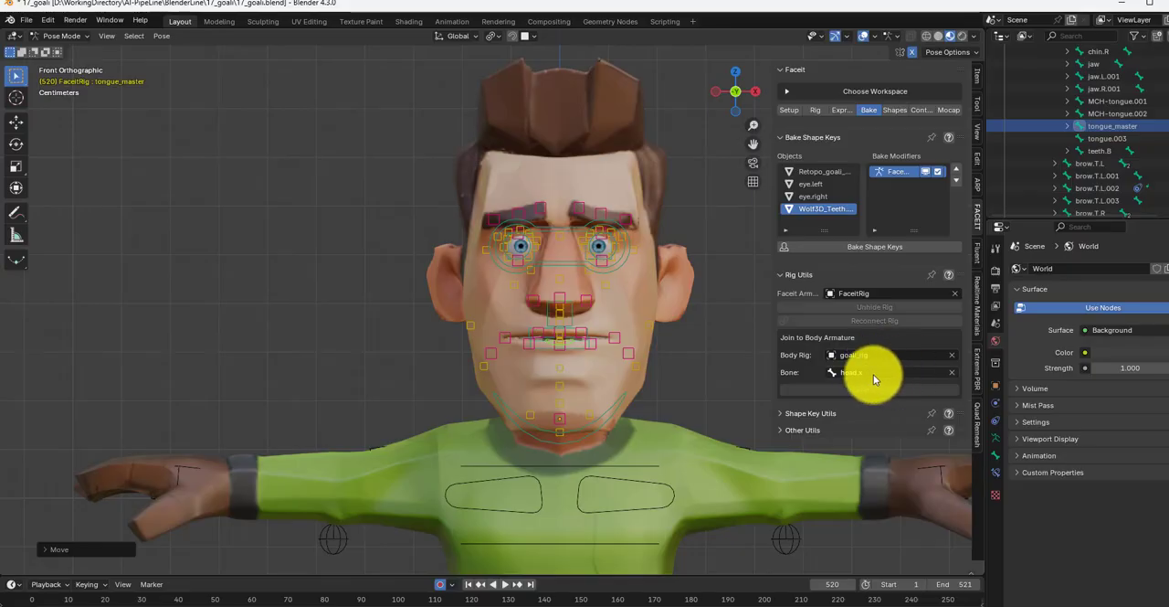
{"action": "left_click", "coordinate": [781, 430]}
{"action": "left_click", "coordinate": [781, 431]}
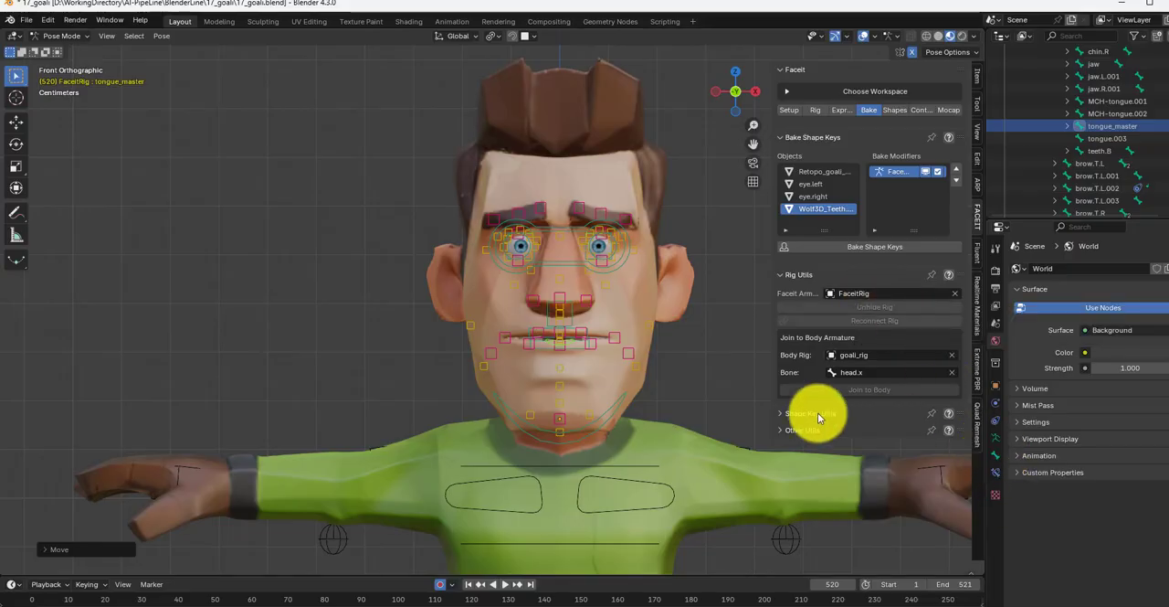
Step: Return to Object Mode, select the Retopo_goali_cut mesh, and bake the Faceit expressions to shape keys with the Faceit armature modifier
{"action": "left_click", "coordinate": [62, 36]}
{"action": "left_click", "coordinate": [58, 52]}
{"action": "left_click", "coordinate": [602, 367]}
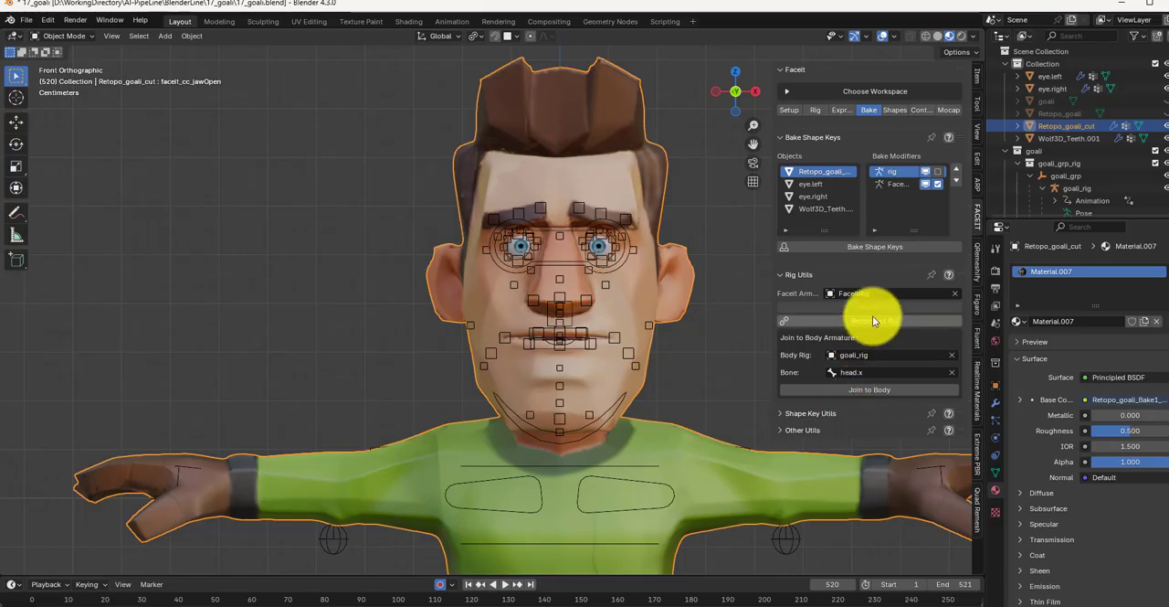
{"action": "left_click", "coordinate": [896, 183]}
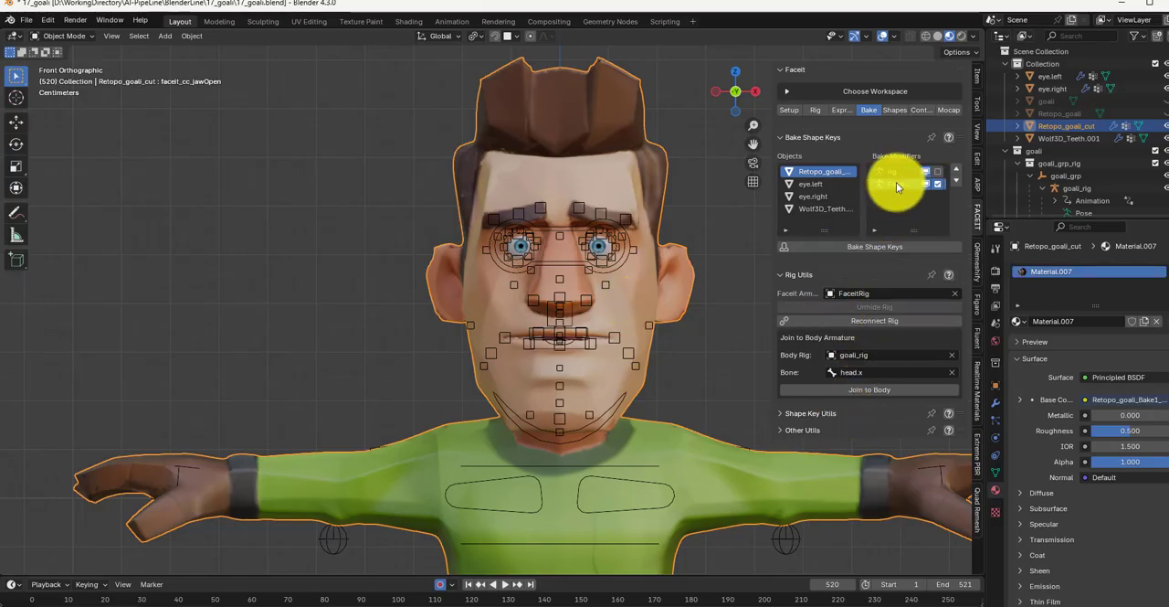
{"action": "left_click", "coordinate": [870, 246]}
{"action": "left_click", "coordinate": [848, 426]}
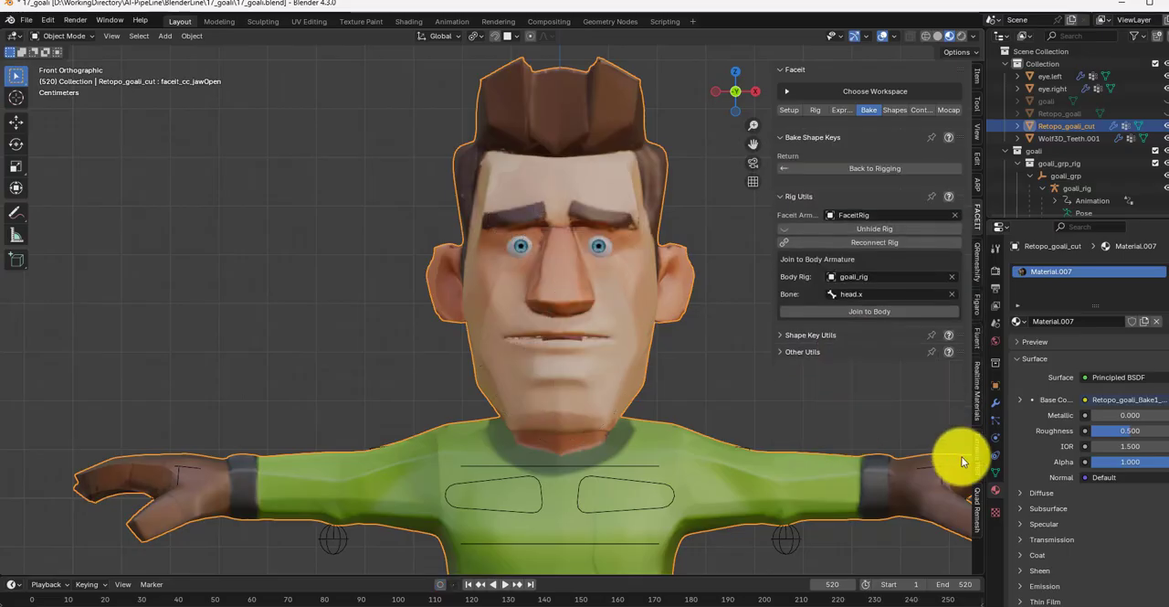
Step: Examine the baked shape keys on Retopo_goali_cut and Faceit's ARKit target shapes and control rig options
{"action": "scroll", "coordinate": [1021, 456], "scroll_direction": "down", "scroll_amount": 6}
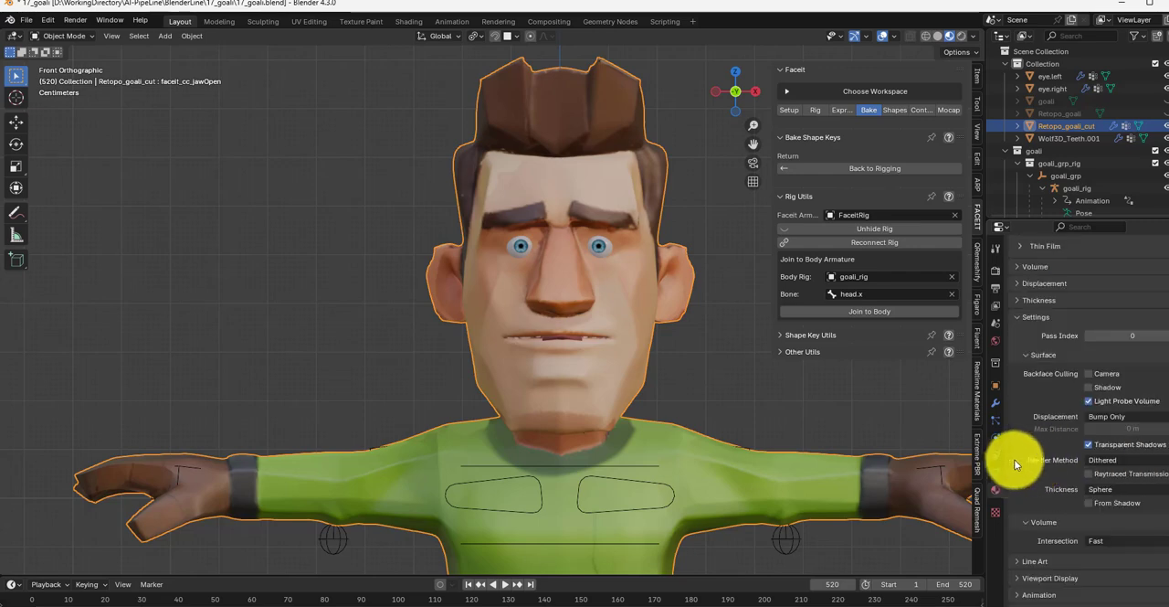
{"action": "left_click", "coordinate": [995, 472]}
{"action": "scroll", "coordinate": [1094, 346], "scroll_direction": "down", "scroll_amount": 15}
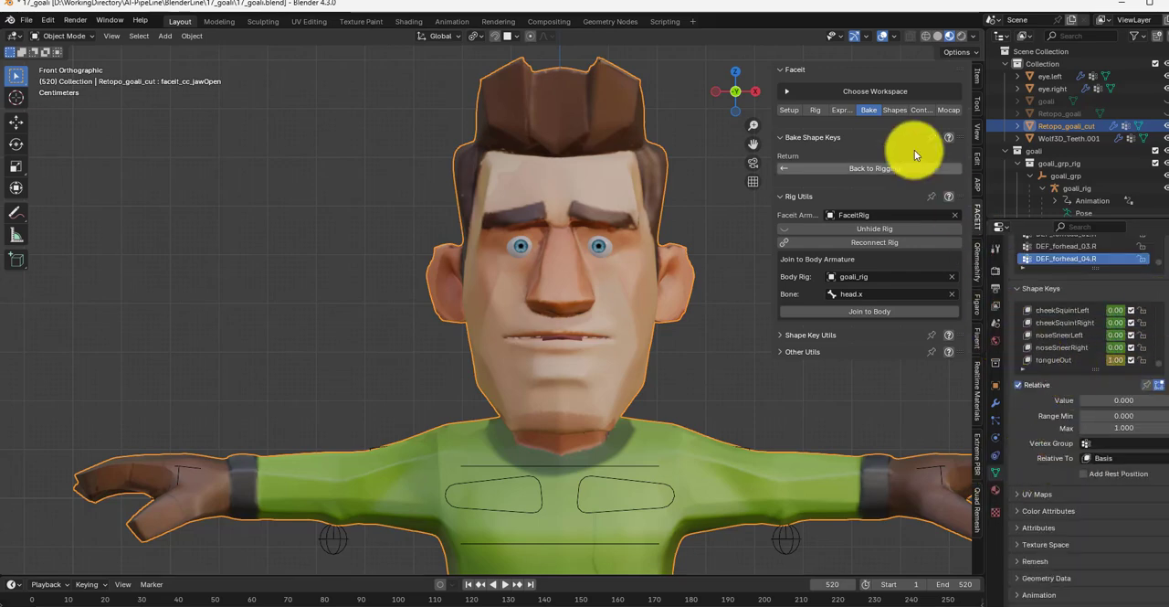
{"action": "left_click", "coordinate": [895, 110]}
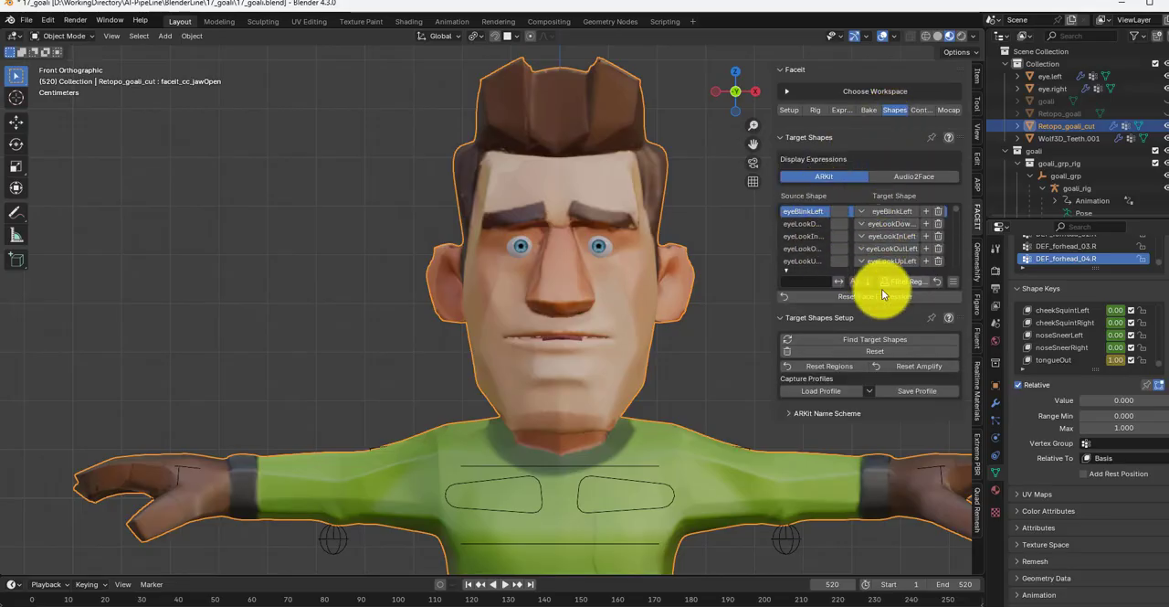
{"action": "left_click", "coordinate": [921, 111]}
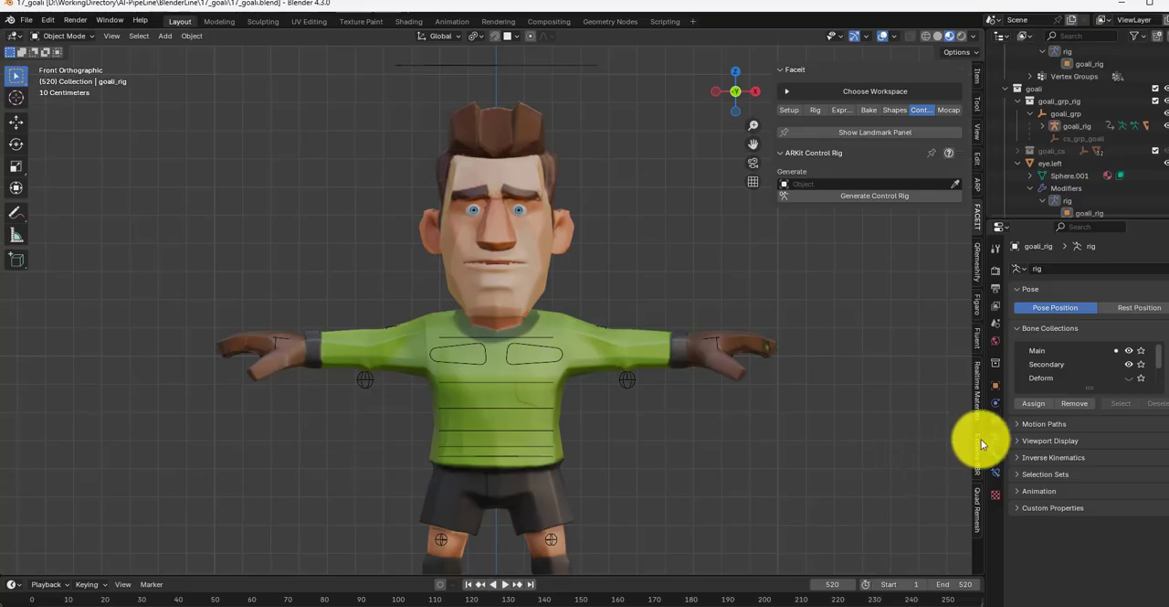
Step: Start an Auto-Rig Pro FBX export of goali_rig and set the target game engine to Unreal Engine
{"action": "left_click", "coordinate": [980, 185]}
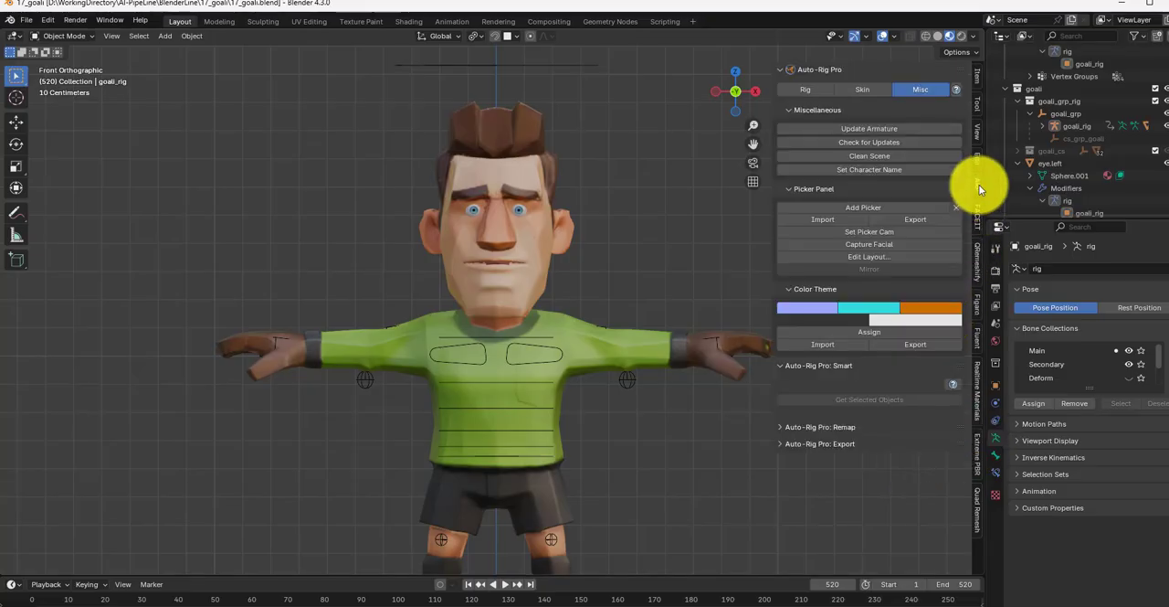
{"action": "left_click", "coordinate": [843, 444]}
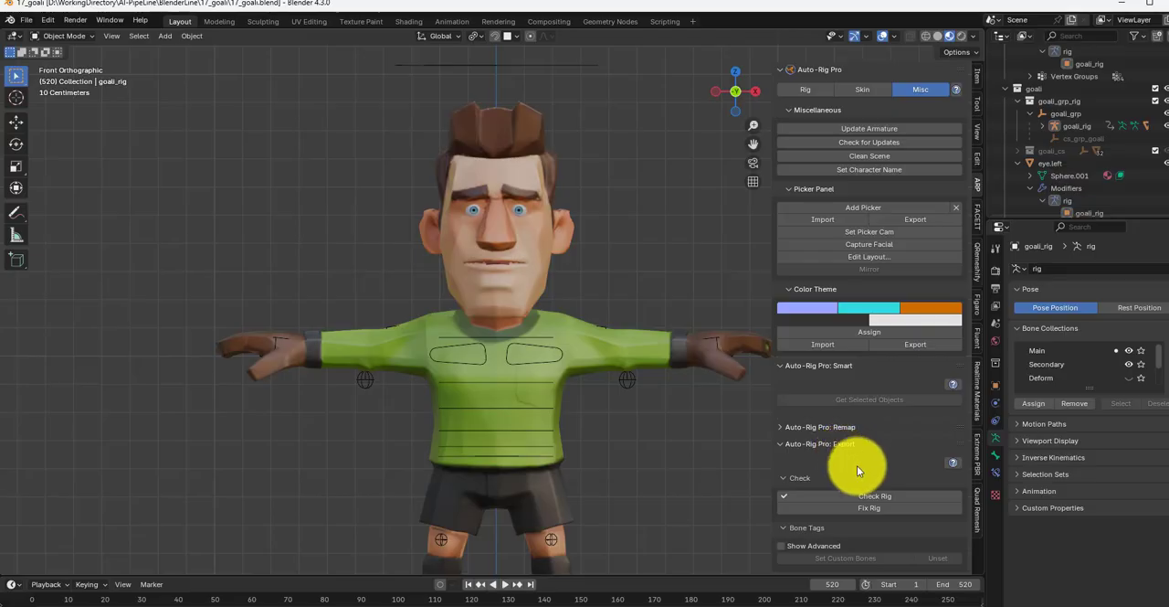
{"action": "scroll", "coordinate": [853, 475], "scroll_direction": "down", "scroll_amount": 5}
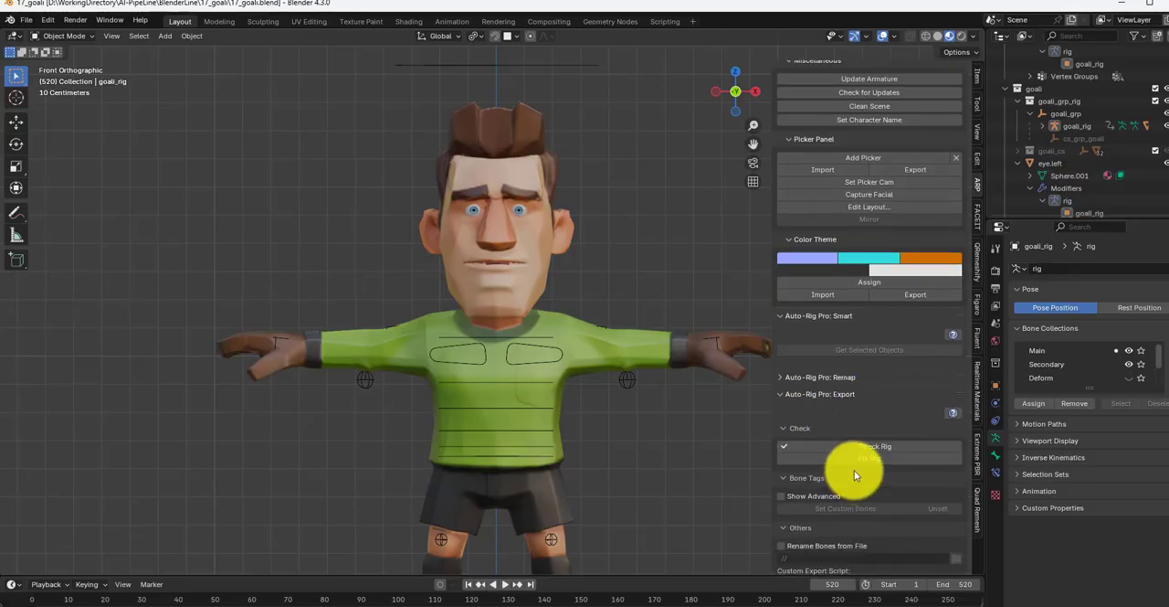
{"action": "left_click", "coordinate": [884, 522]}
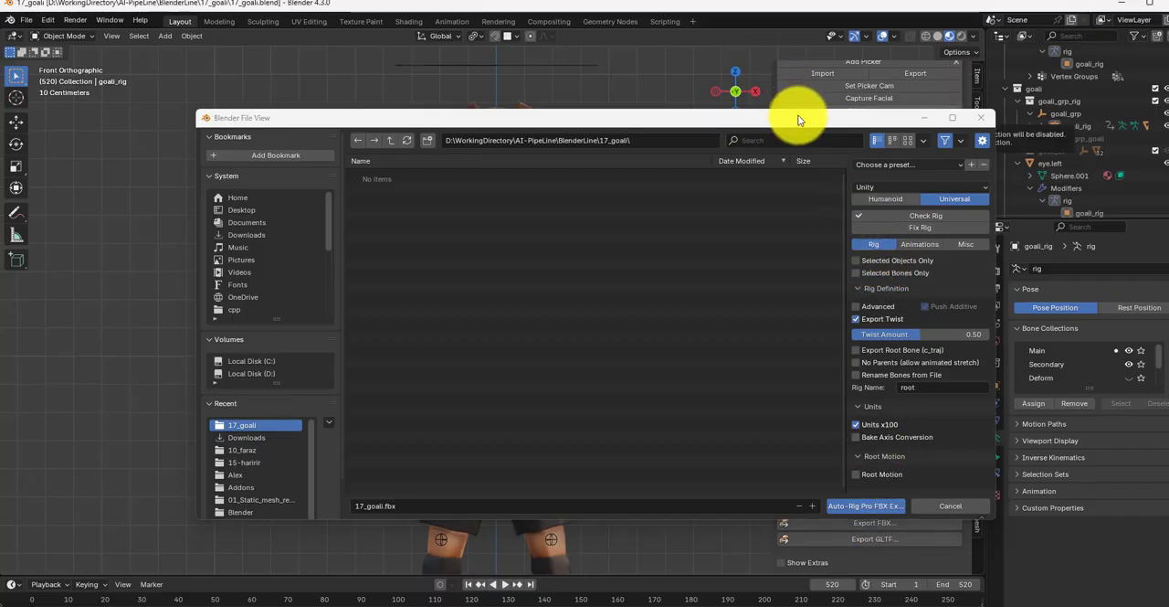
{"action": "left_click", "coordinate": [924, 186]}
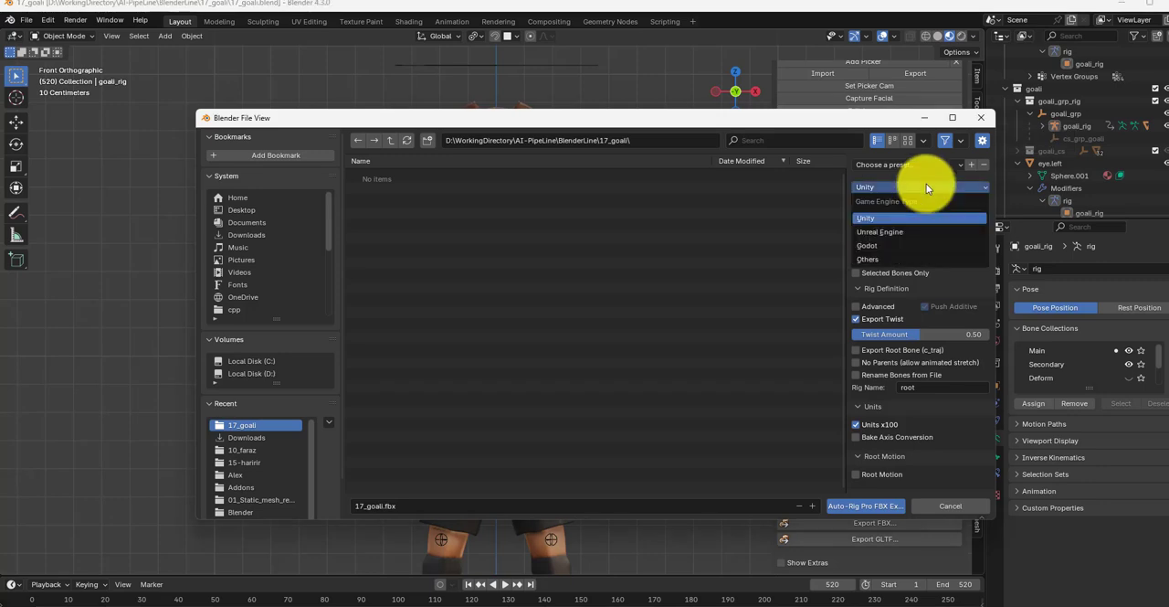
{"action": "left_click", "coordinate": [903, 228]}
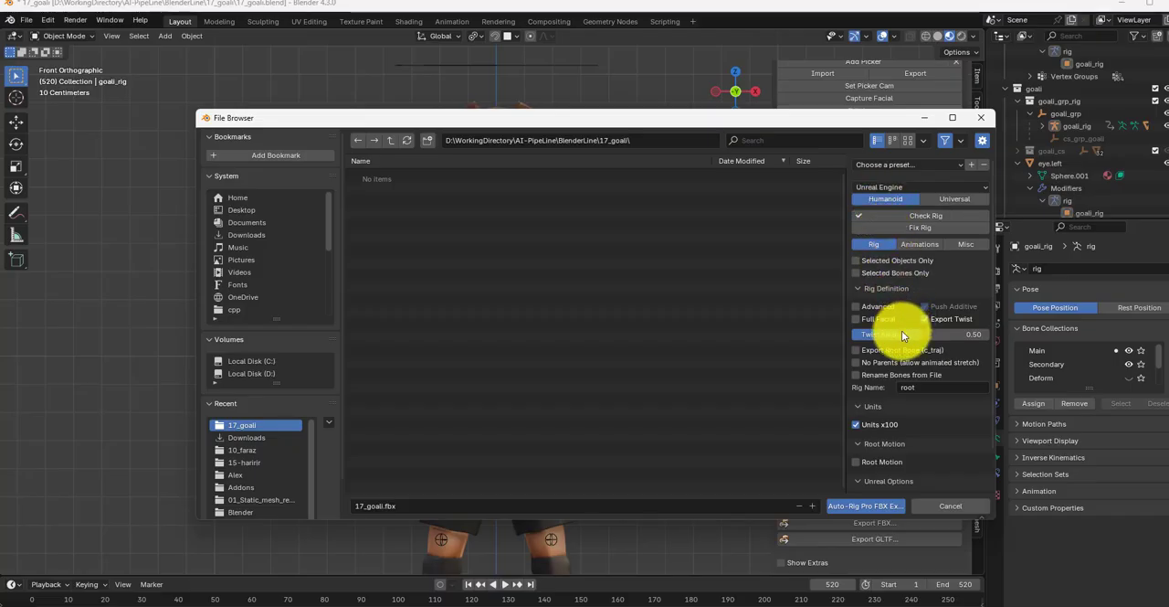
Step: Turn off Bake Animations for the export and review the miscellaneous, rig and Unreal options
{"action": "scroll", "coordinate": [901, 334], "scroll_direction": "down", "scroll_amount": 2}
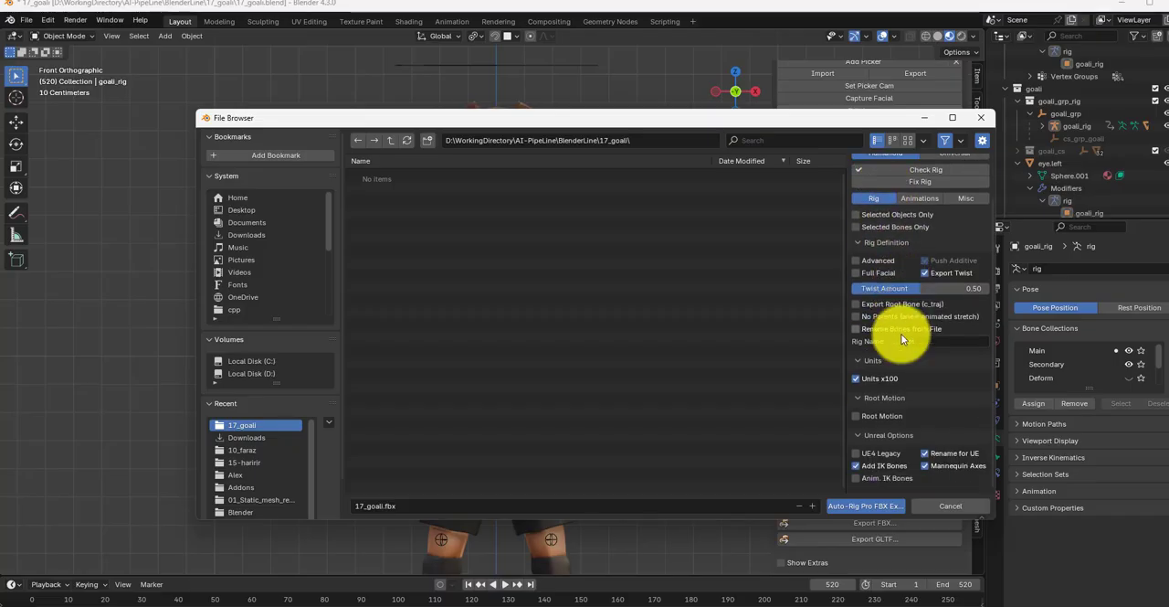
{"action": "left_click", "coordinate": [917, 197]}
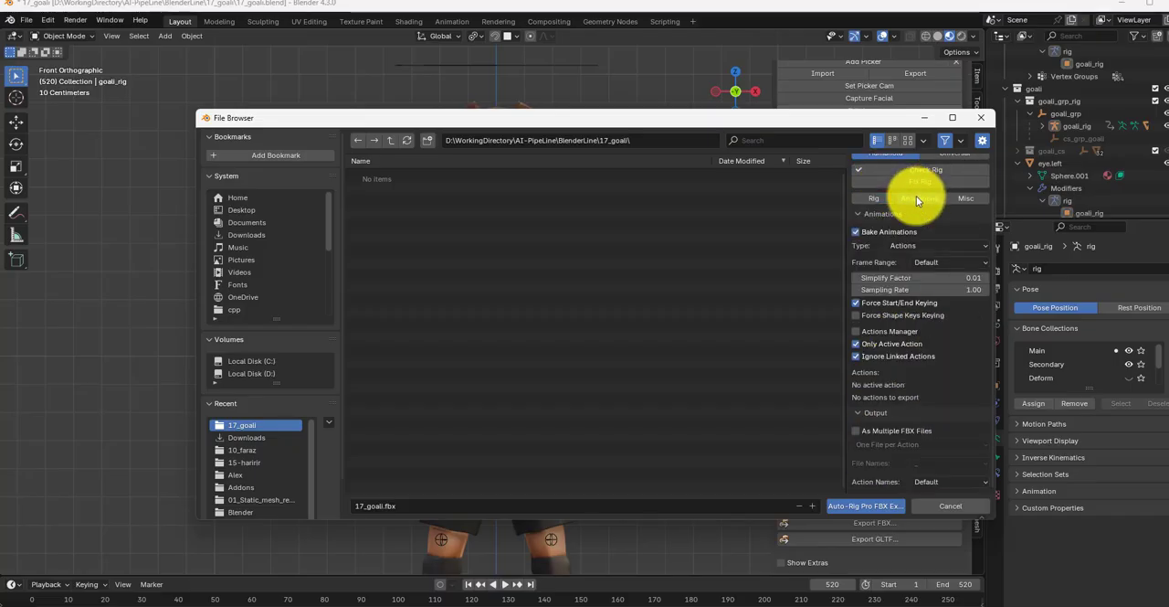
{"action": "left_click", "coordinate": [858, 232]}
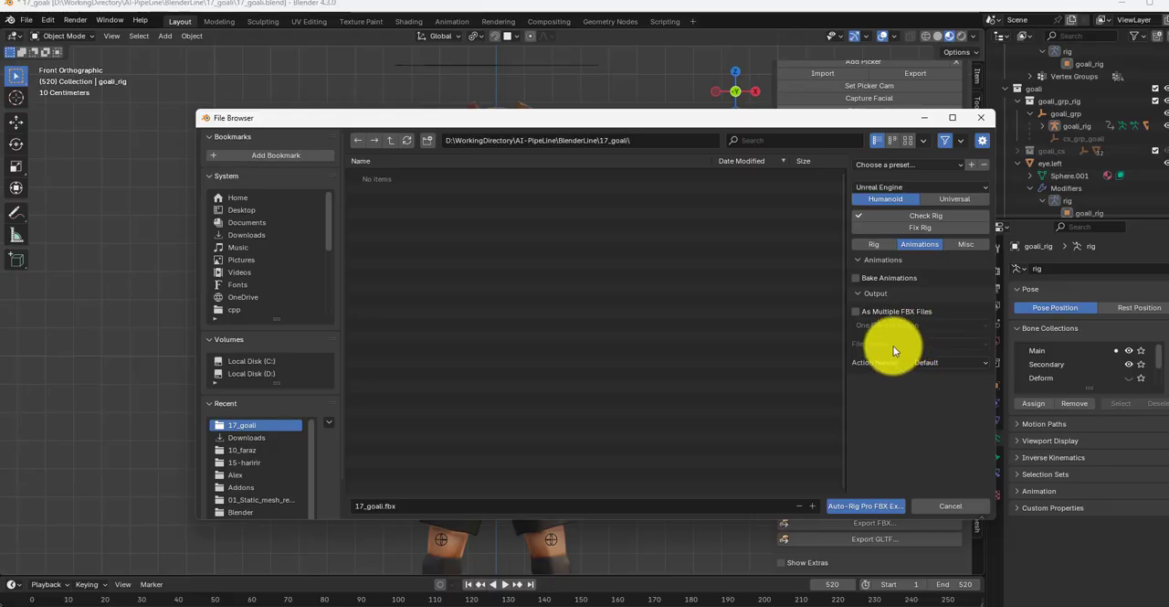
{"action": "left_click", "coordinate": [974, 248]}
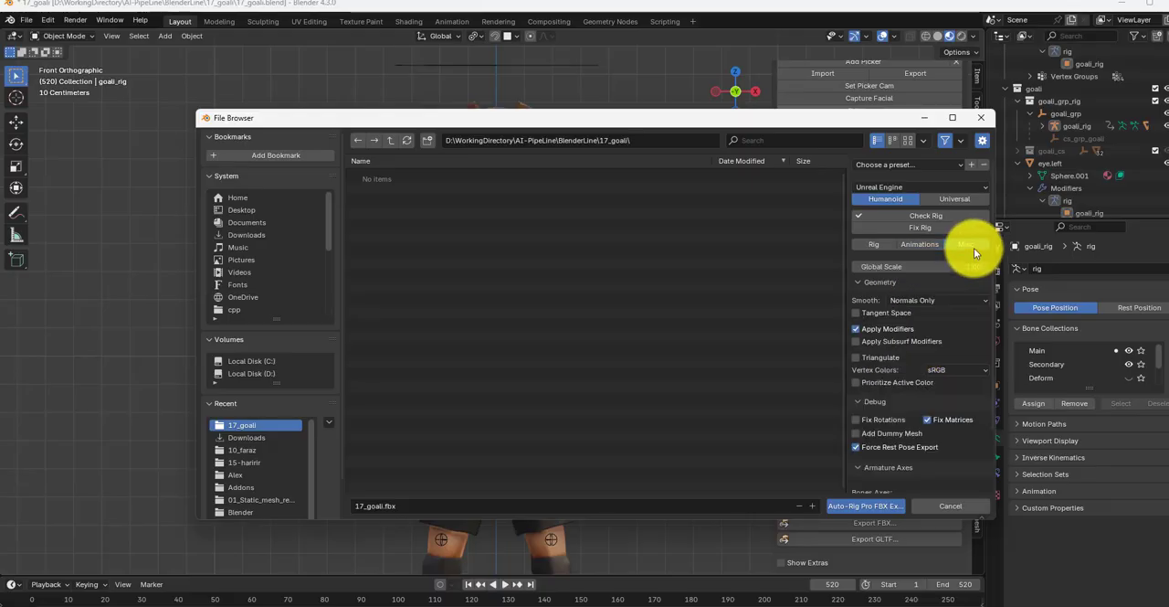
{"action": "left_click", "coordinate": [877, 244]}
{"action": "scroll", "coordinate": [868, 398], "scroll_direction": "down", "scroll_amount": 2}
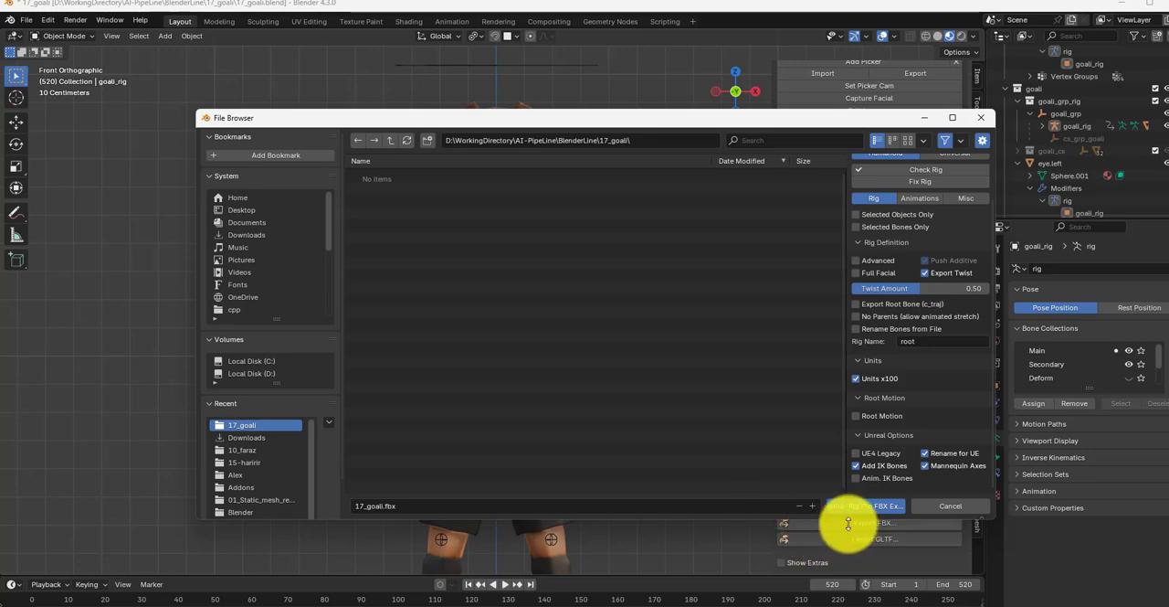
Step: Name the export file 17_goali_rigged.fbx and export the rigged character
{"action": "left_click", "coordinate": [384, 505]}
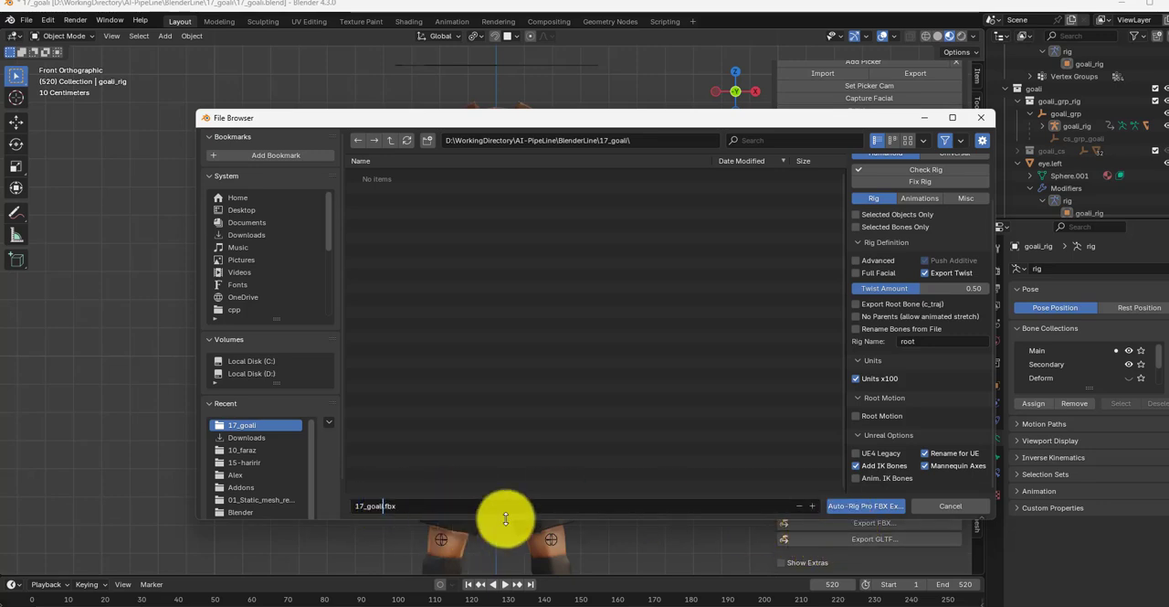
{"action": "type", "text": "_rigged"}
{"action": "key", "text": "Return"}
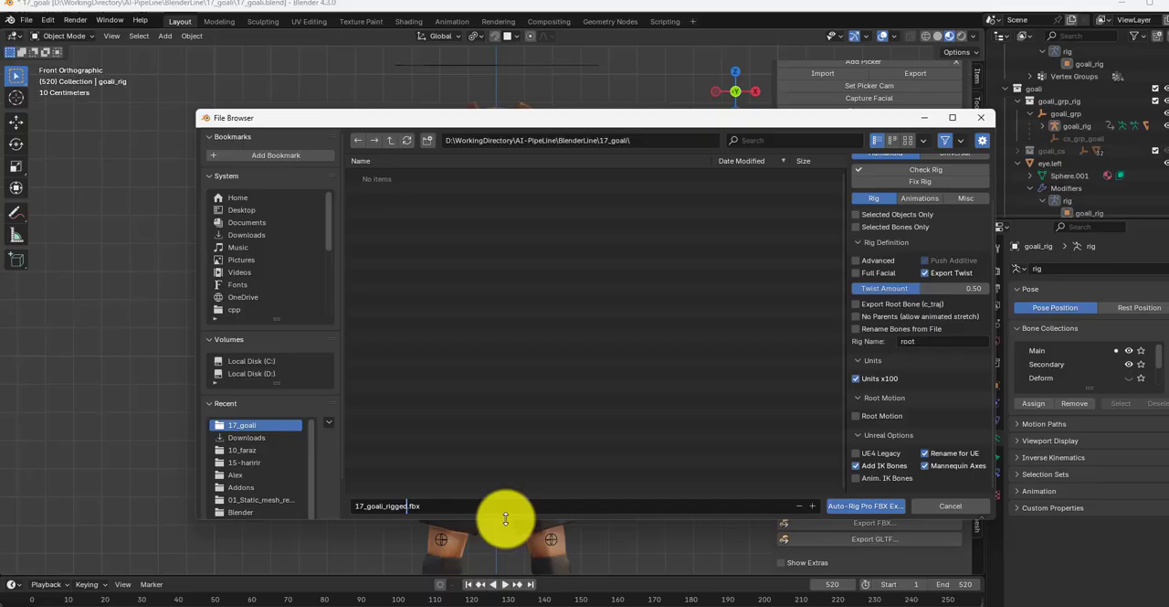
{"action": "left_click", "coordinate": [878, 505]}
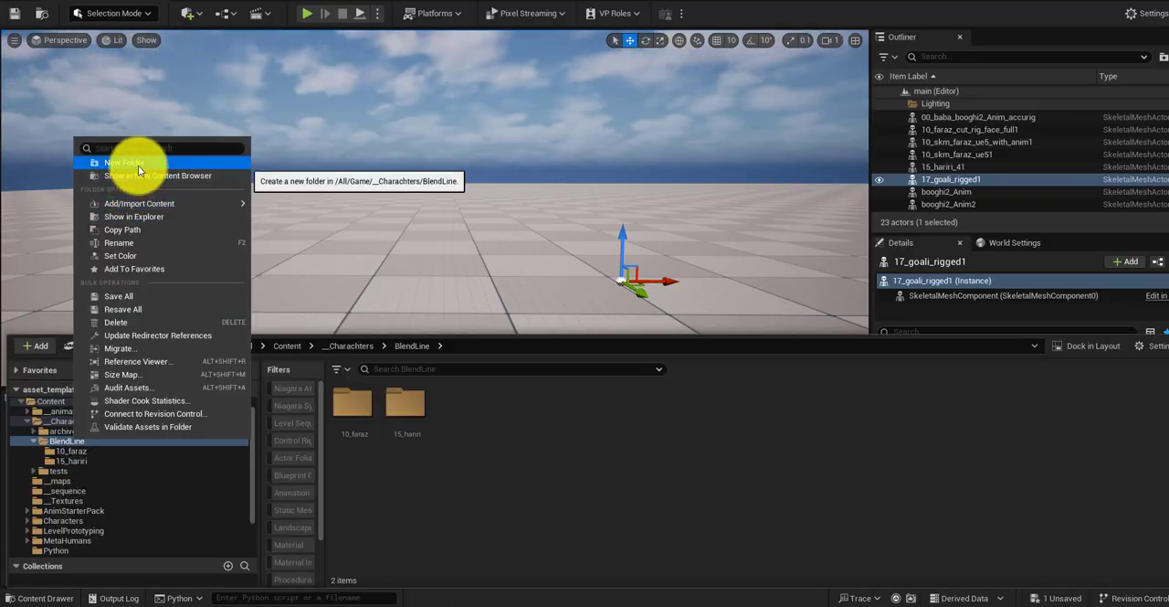
Step: Switch to Unreal Engine and create a content folder named 17_goalii inside the BlendLine characters folder
{"action": "left_click", "coordinate": [138, 165]}
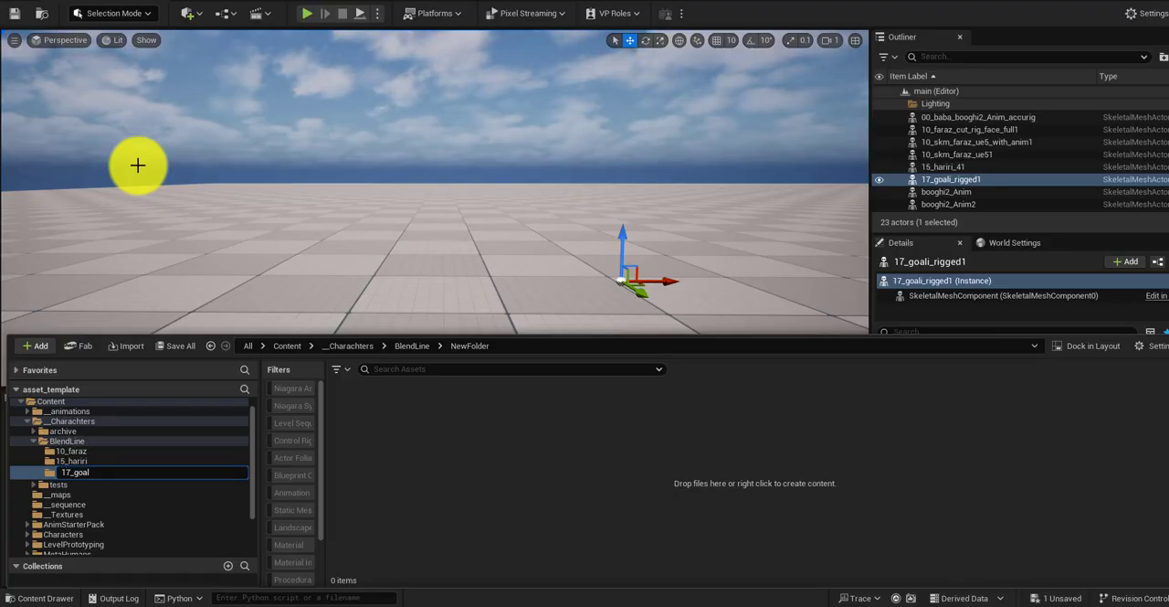
{"action": "type", "text": "17_goalii"}
{"action": "key", "text": "Return"}
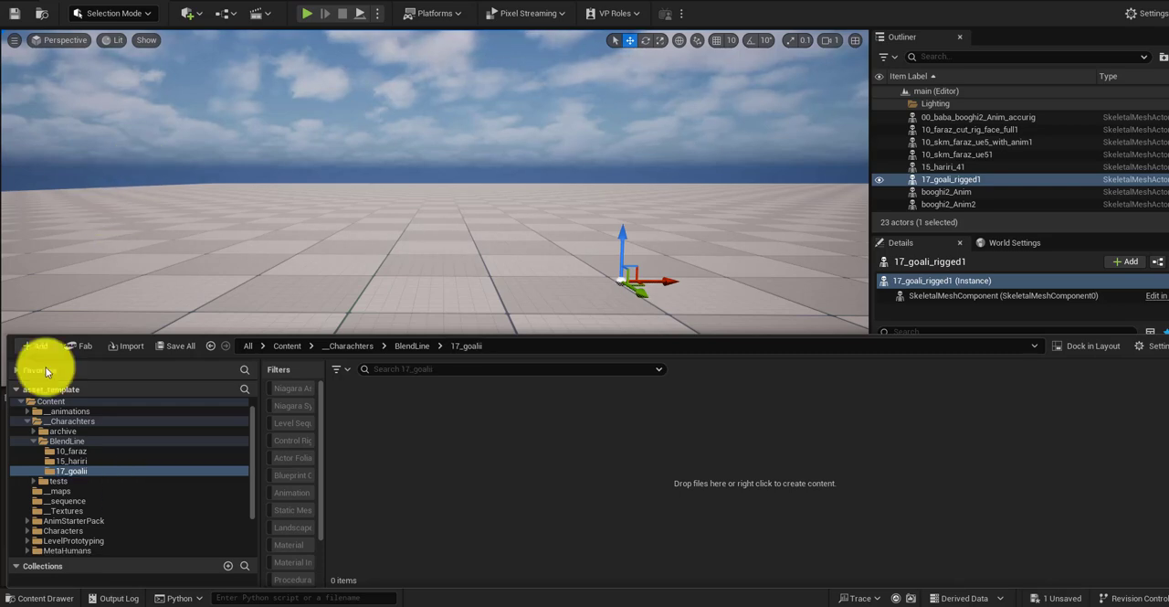
Step: Import 17_goali_rigged.fbx into the 17_goalii folder with the Default Assets Pipeline and check the imported assets
{"action": "left_click_drag", "start_coordinate": [47, 368], "coordinate": [438, 475]}
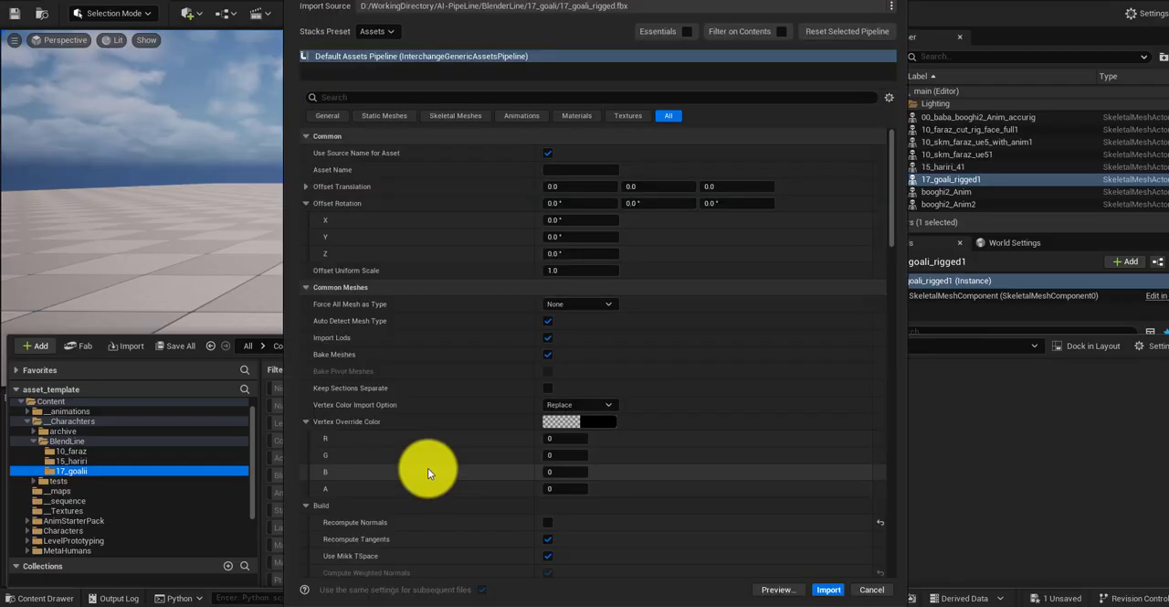
{"action": "left_click", "coordinate": [424, 97]}
{"action": "type", "text": "mor"}
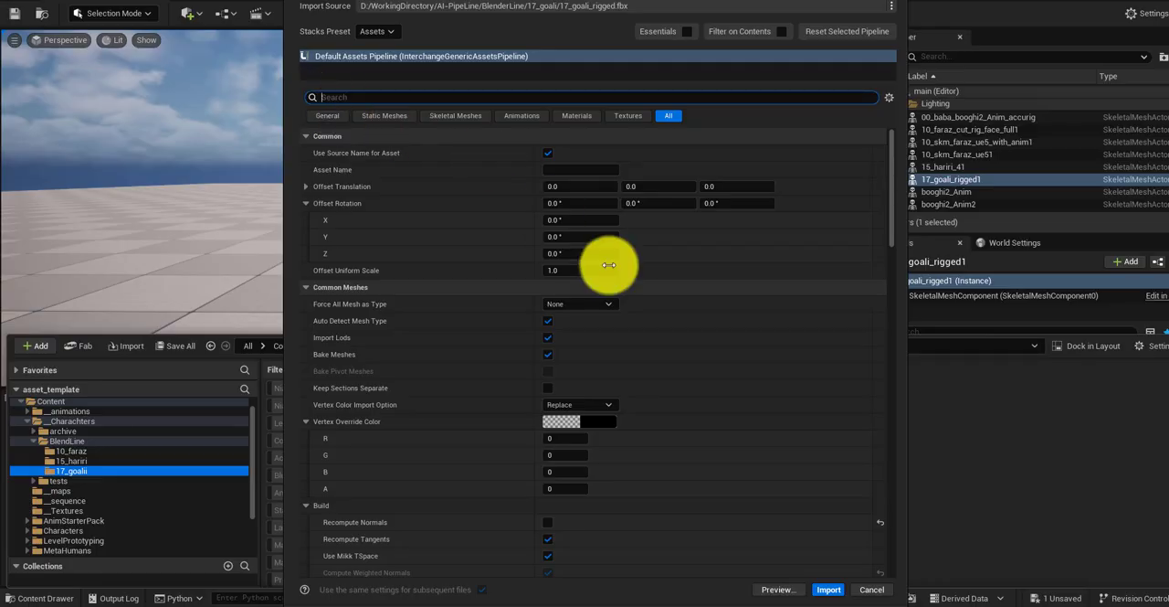
{"action": "left_click", "coordinate": [829, 589]}
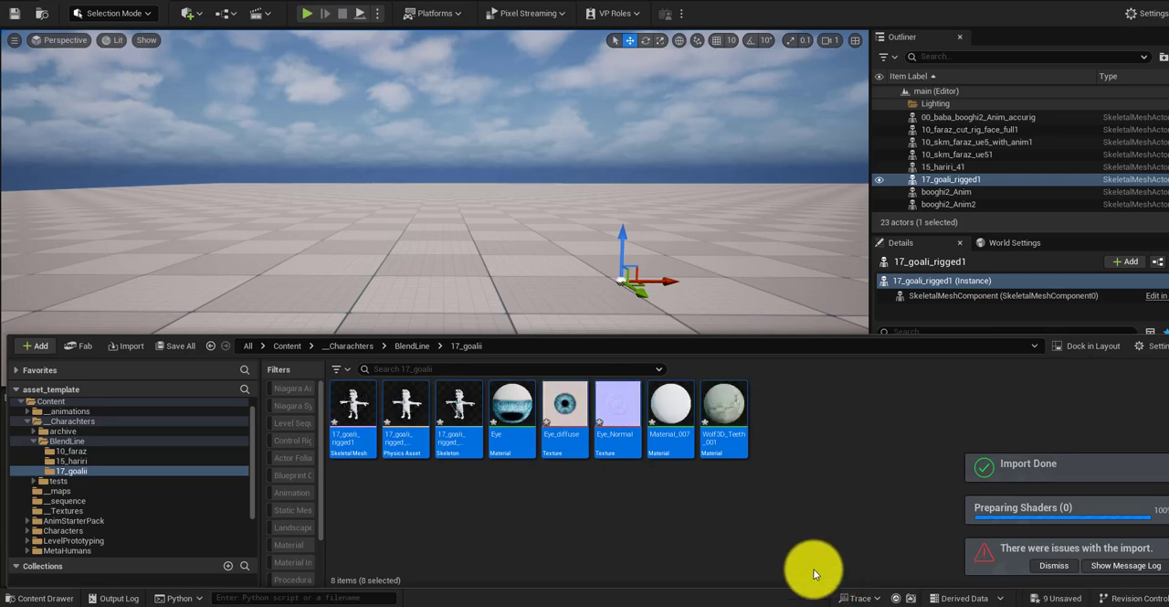
{"action": "left_click", "coordinate": [402, 409]}
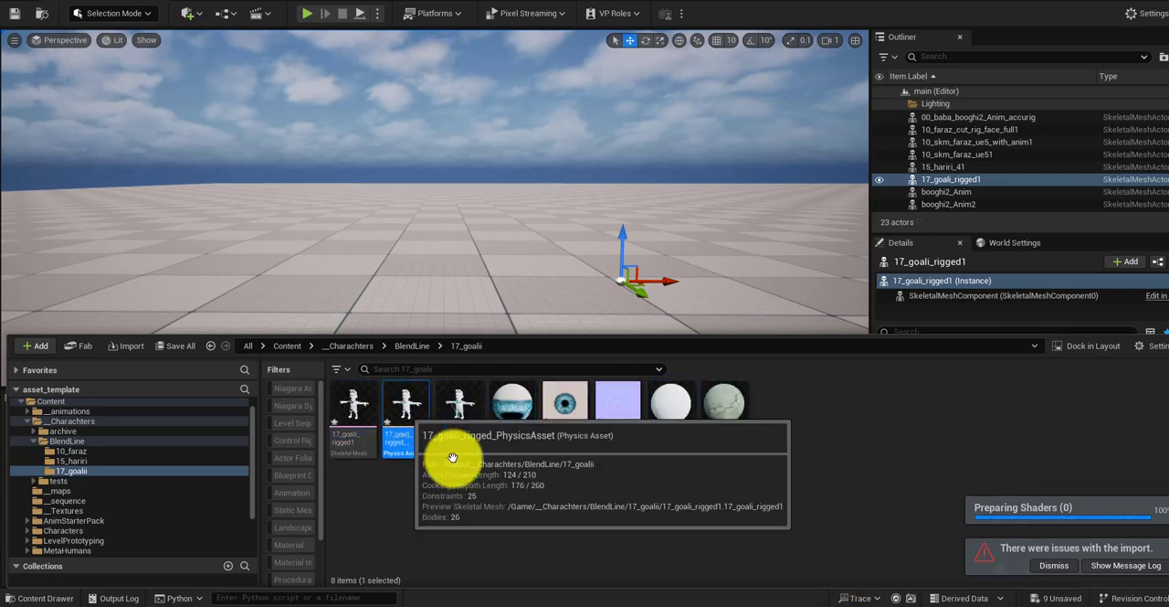
{"action": "mouse_move", "coordinate": [670, 420]}
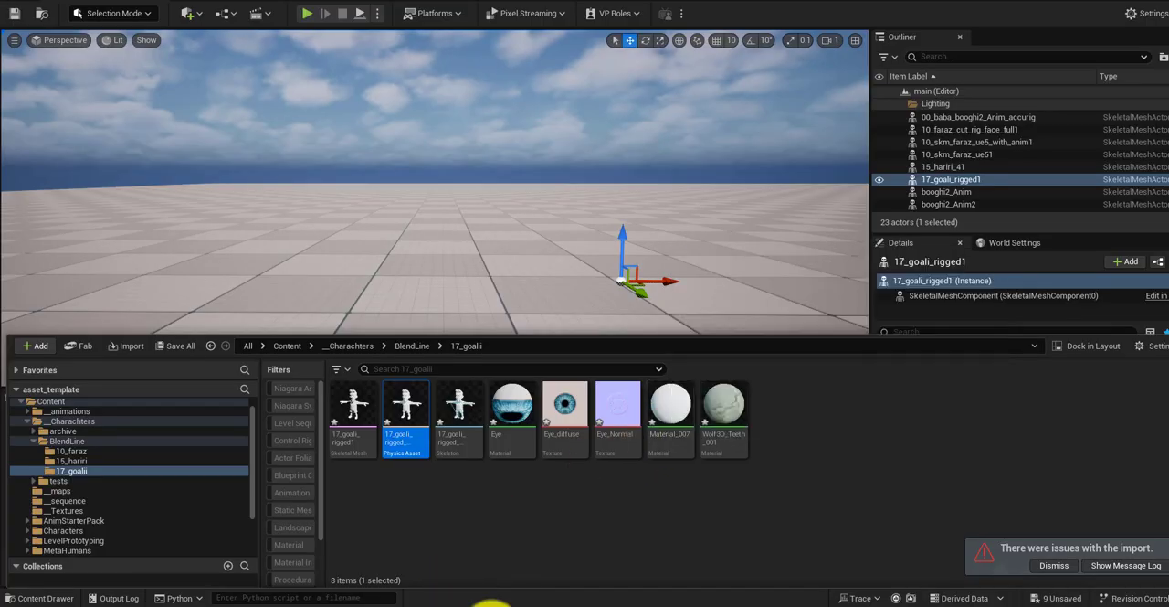
Step: Switch back to Blender, display the baked Retopo_goali diffuse texture for painting, and bring up the textures folder containing its PNG
{"action": "mouse_move", "coordinate": [449, 590]}
{"action": "left_click", "coordinate": [443, 569]}
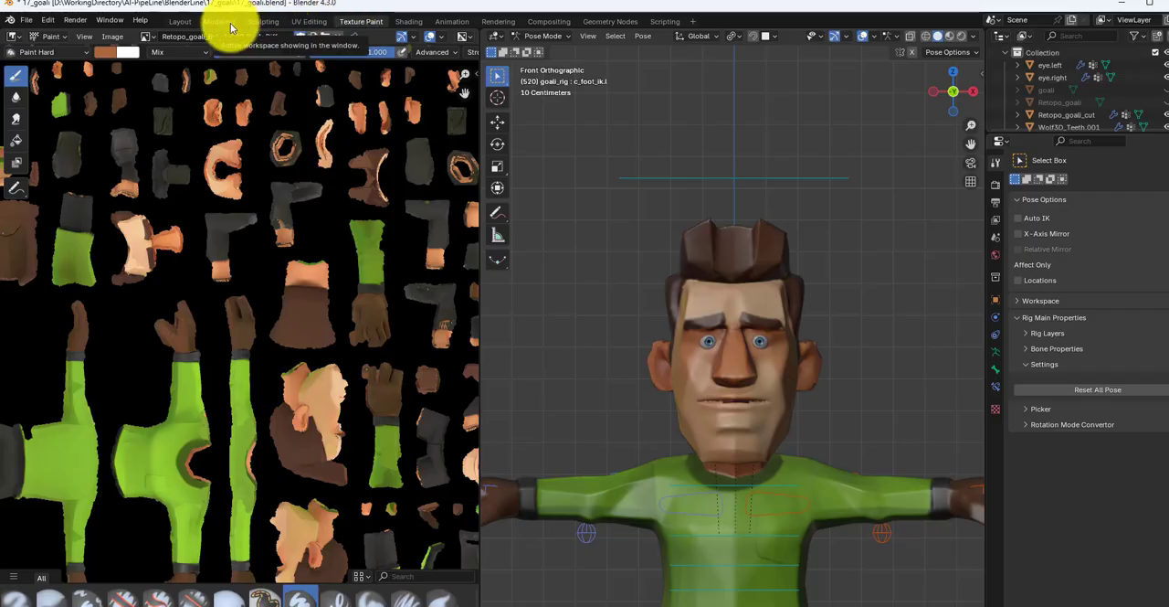
{"action": "left_click", "coordinate": [151, 37]}
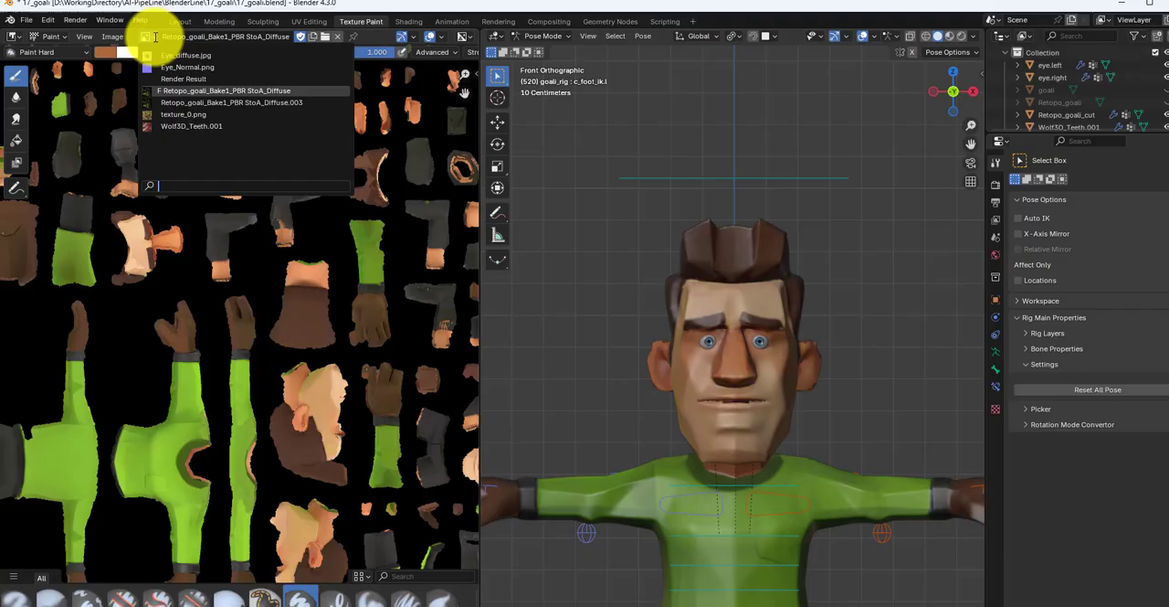
{"action": "left_click", "coordinate": [210, 102]}
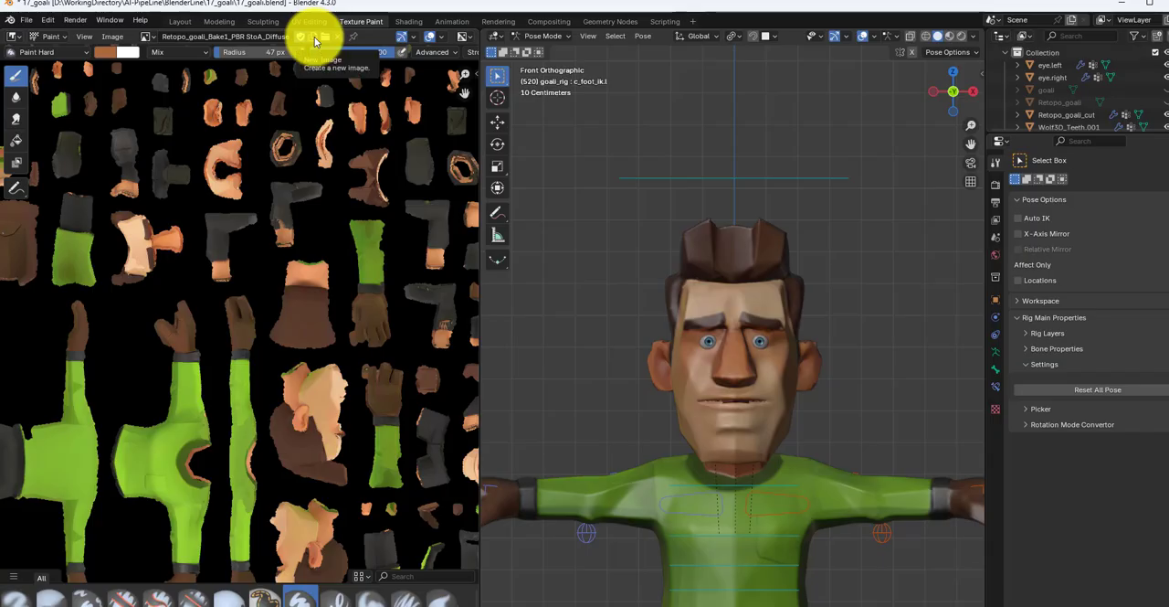
{"action": "left_click_drag", "start_coordinate": [305, 212], "coordinate": [288, 196]}
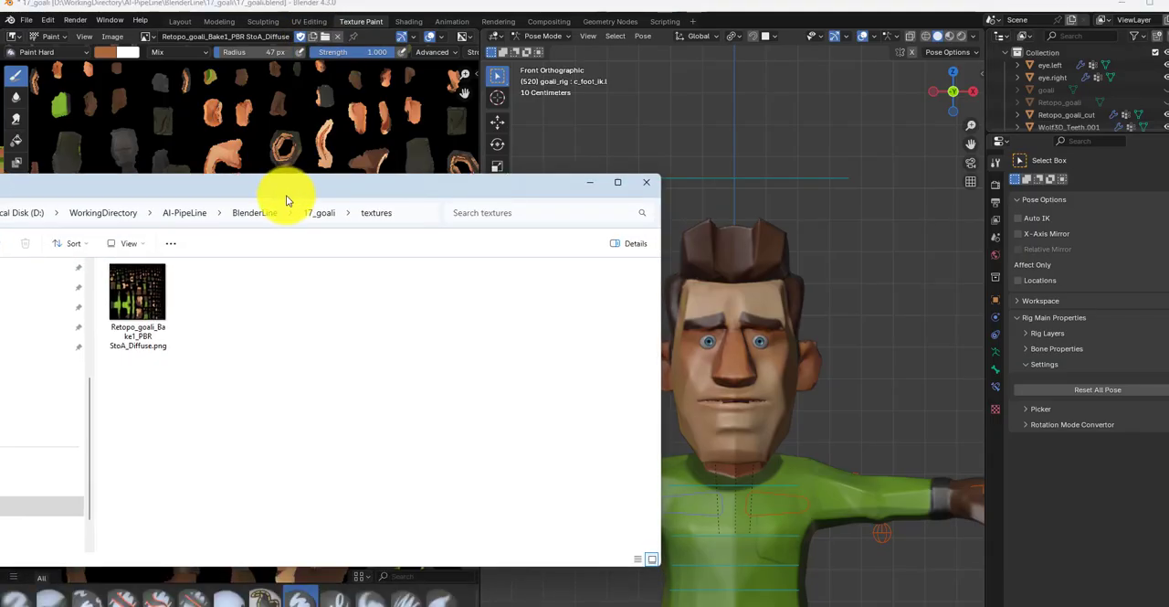
Step: Switch to Unreal Engine and import the Retopo_goali_Bake1_PBR StoA_Diffuse.png texture into the 17_goalii folder
{"action": "left_click", "coordinate": [321, 214]}
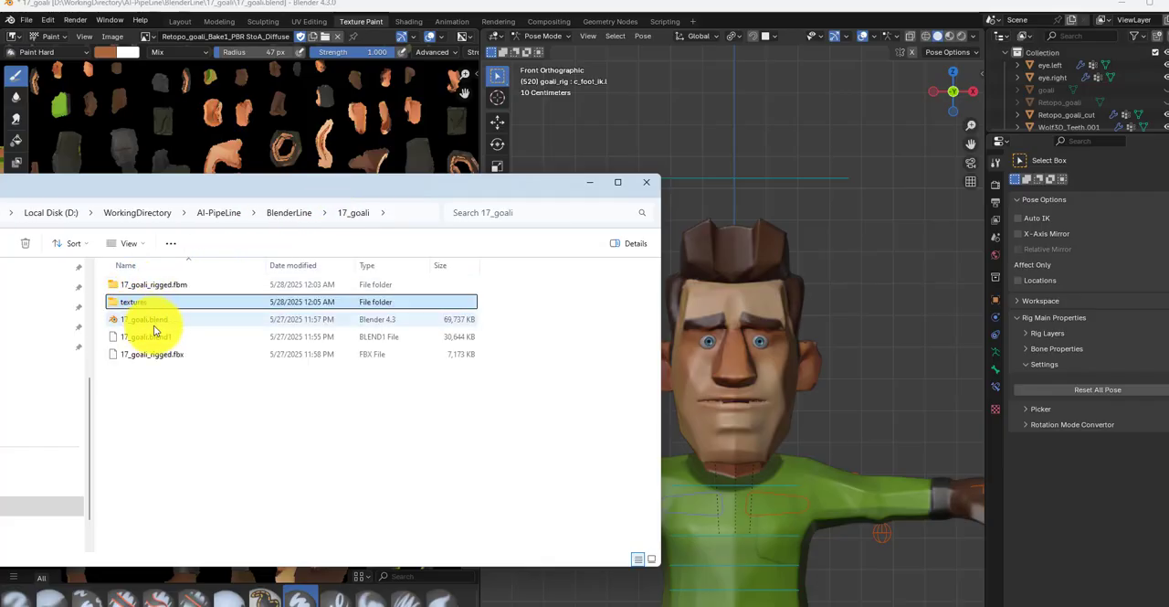
{"action": "left_click_drag", "start_coordinate": [409, 190], "coordinate": [0, 153]}
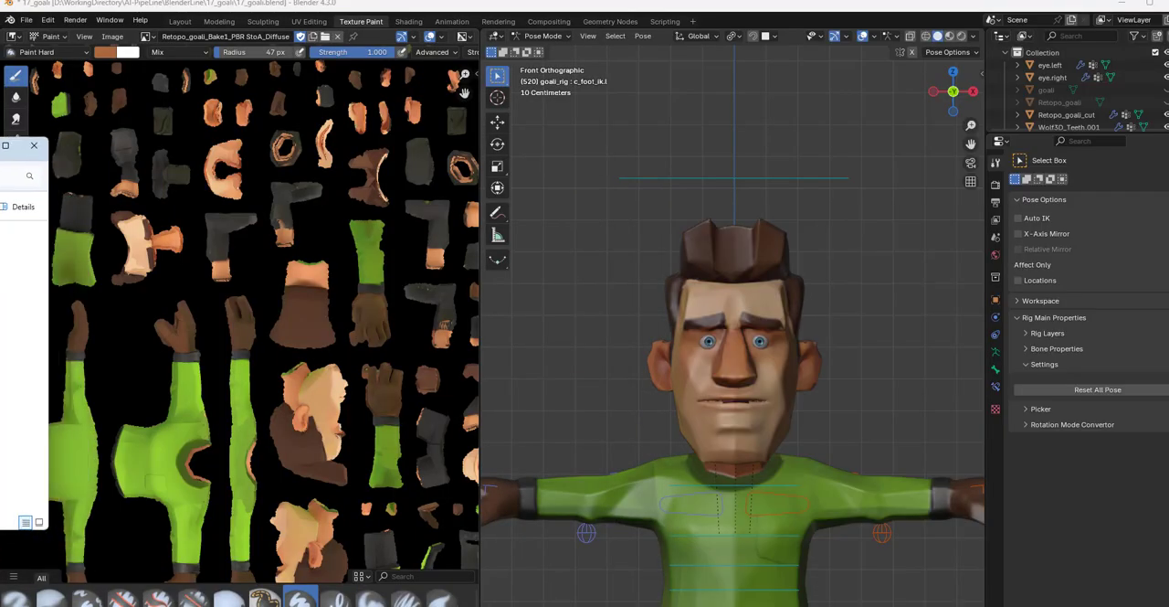
{"action": "left_click", "coordinate": [1126, 7]}
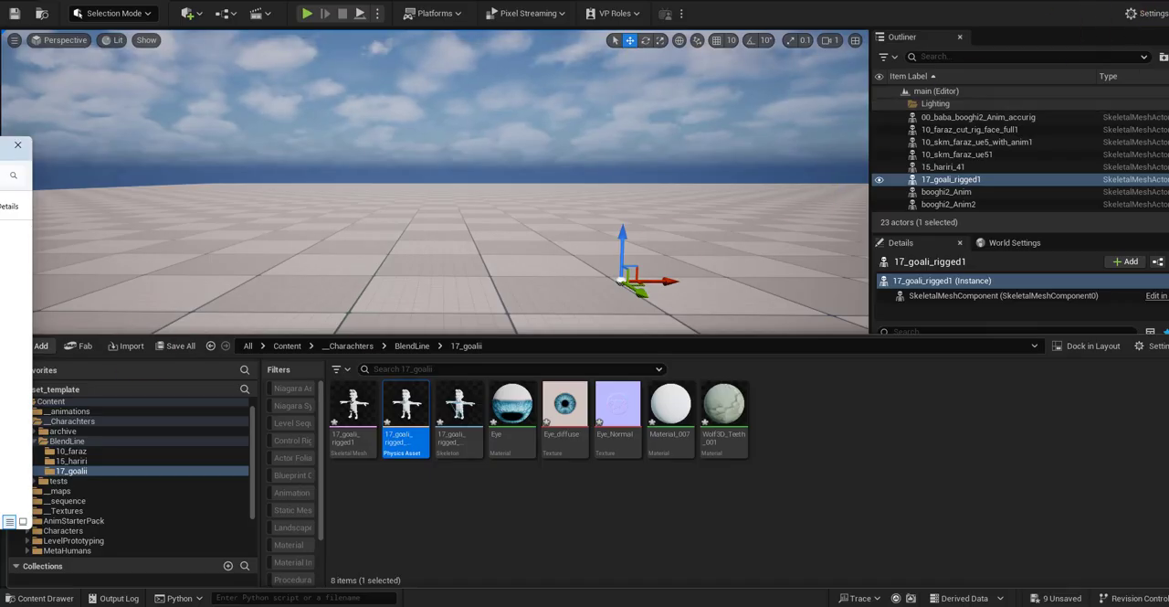
{"action": "left_click", "coordinate": [534, 497]}
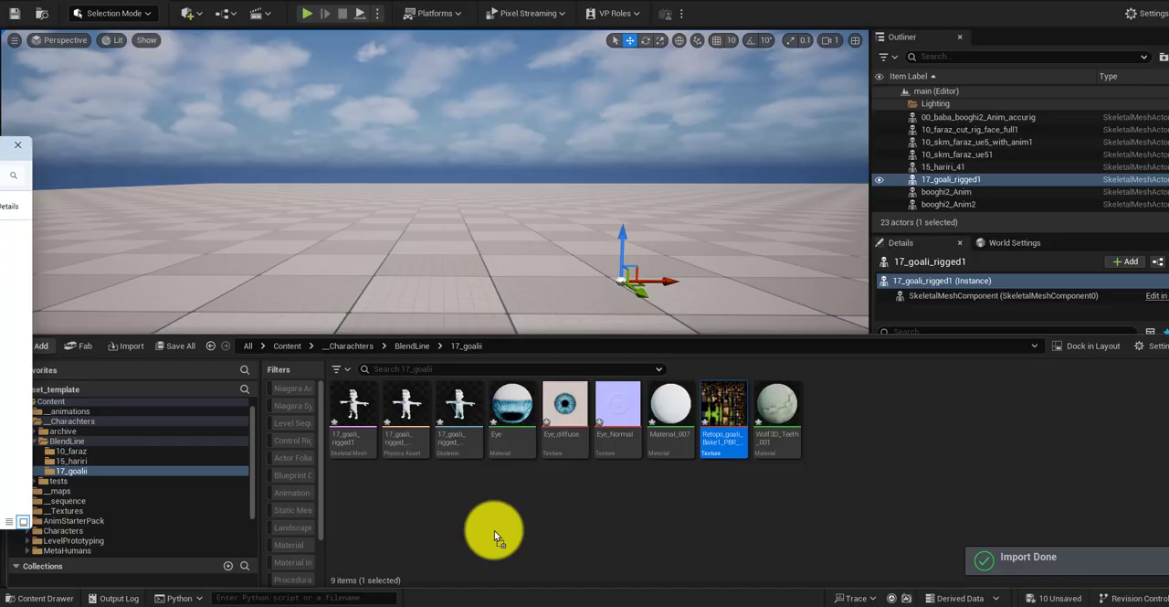
Step: Open Material_007 and assign the imported Retopo_goali bake texture to its DiffuseColorMap parameter
{"action": "double_click", "coordinate": [674, 413]}
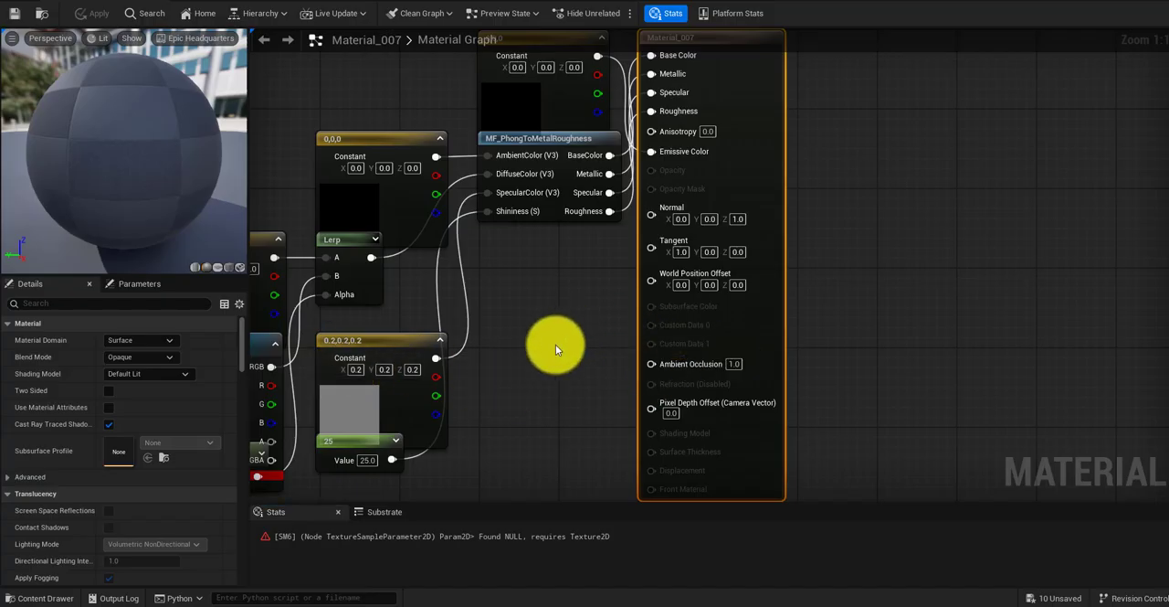
{"action": "right_click_drag", "start_coordinate": [556, 344], "coordinate": [749, 314]}
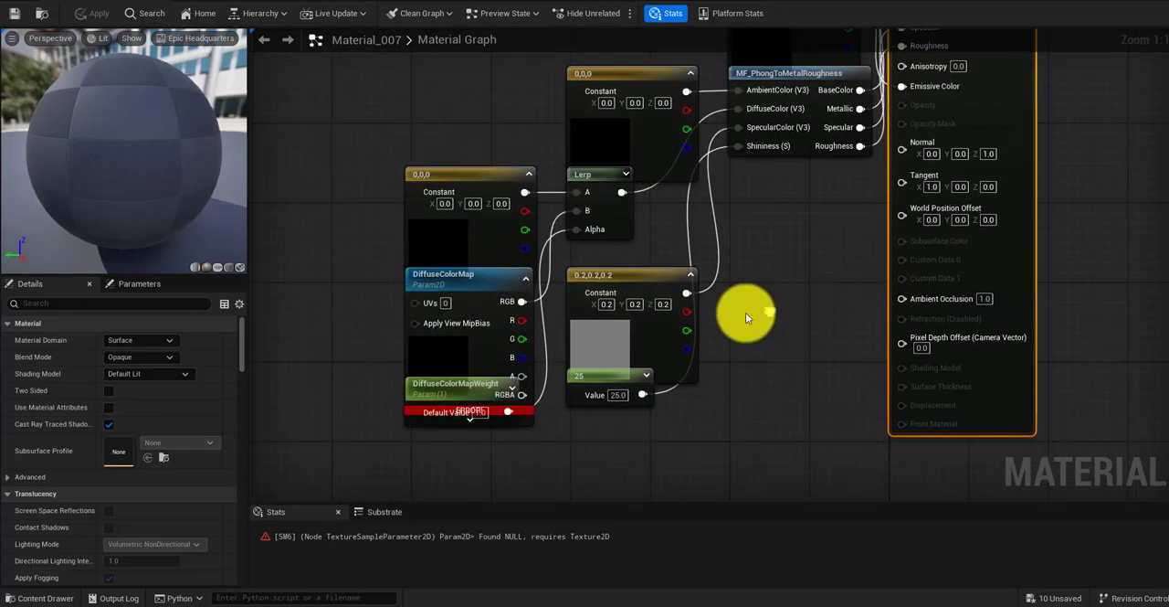
{"action": "left_click", "coordinate": [457, 283]}
{"action": "scroll", "coordinate": [236, 415], "scroll_direction": "down", "scroll_amount": 2}
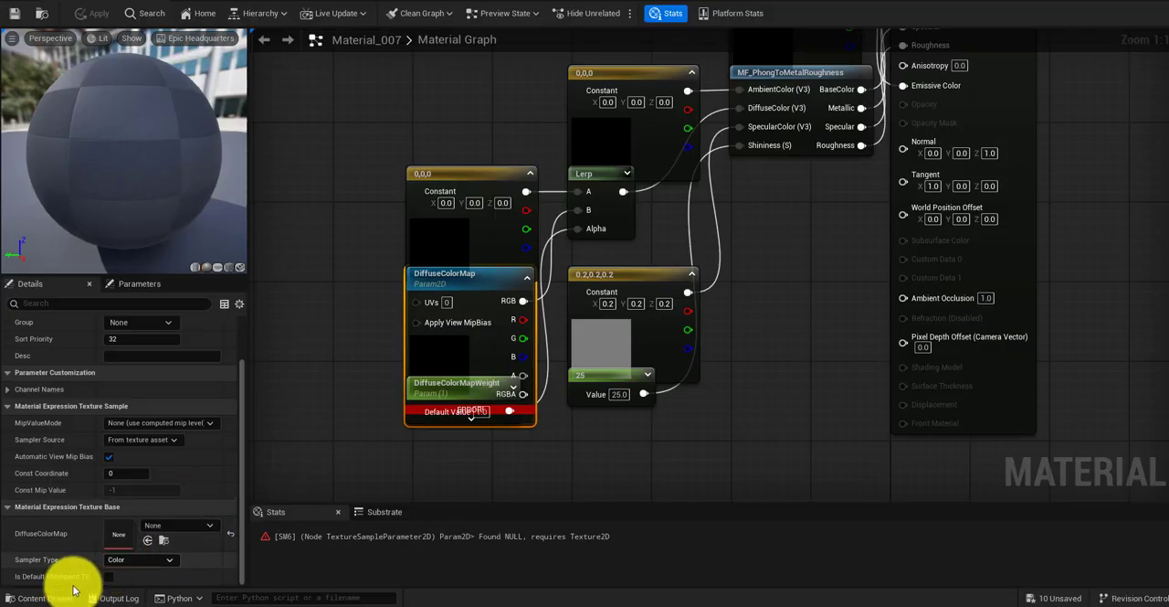
{"action": "left_click", "coordinate": [41, 598]}
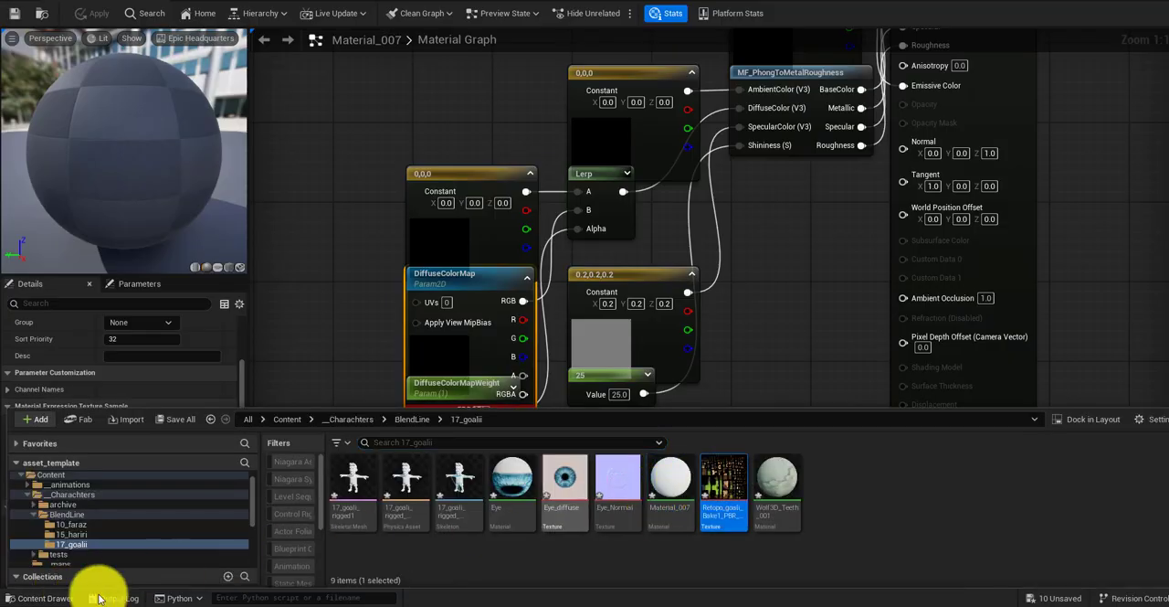
{"action": "left_click", "coordinate": [41, 596]}
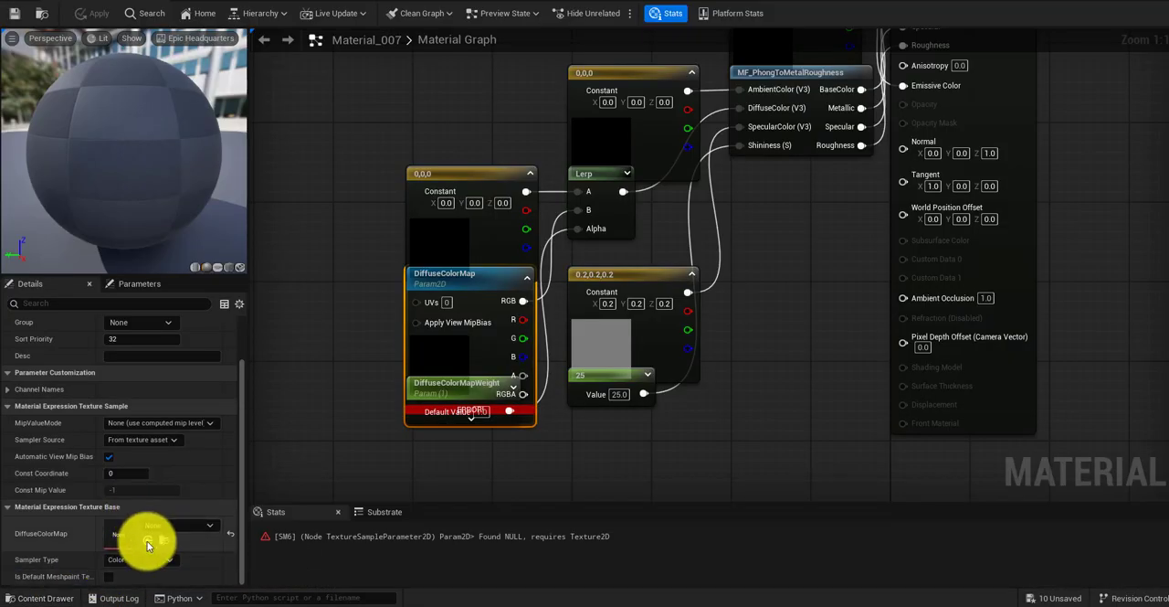
{"action": "left_click", "coordinate": [147, 541]}
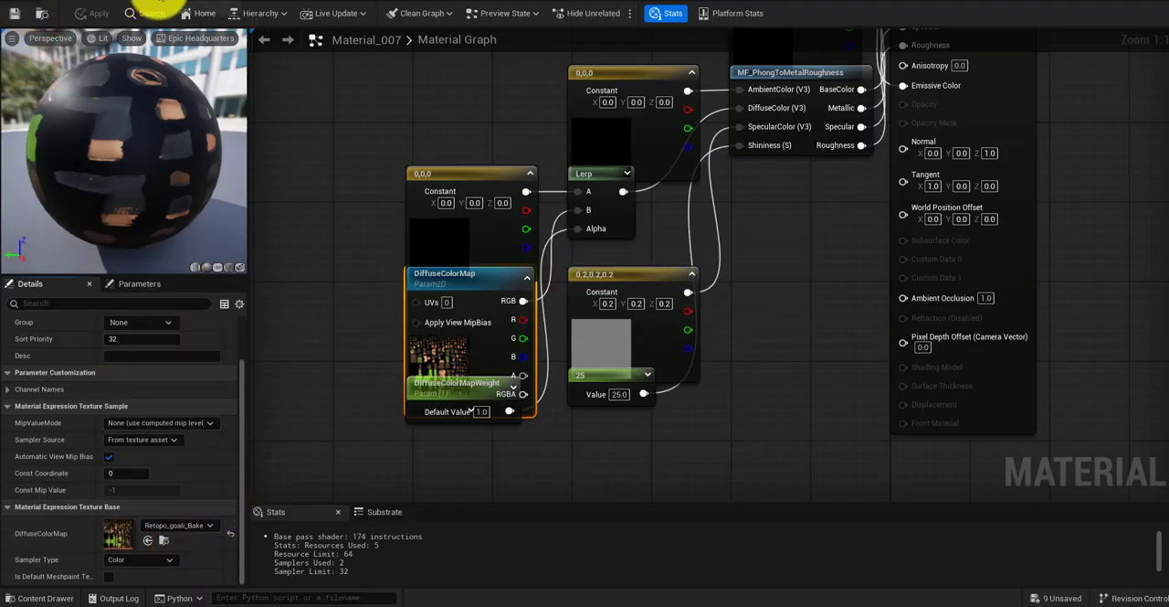
Step: Return to the level and place the 17_goali_rigged1 skeletal mesh on the floor
{"action": "left_click", "coordinate": [212, 0]}
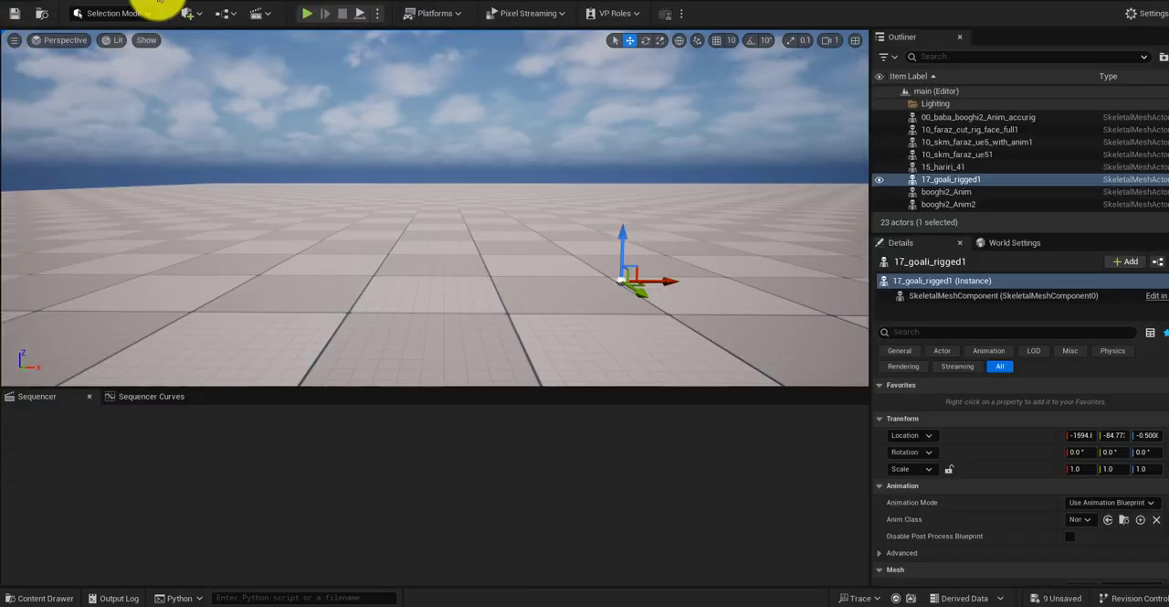
{"action": "left_click", "coordinate": [37, 597]}
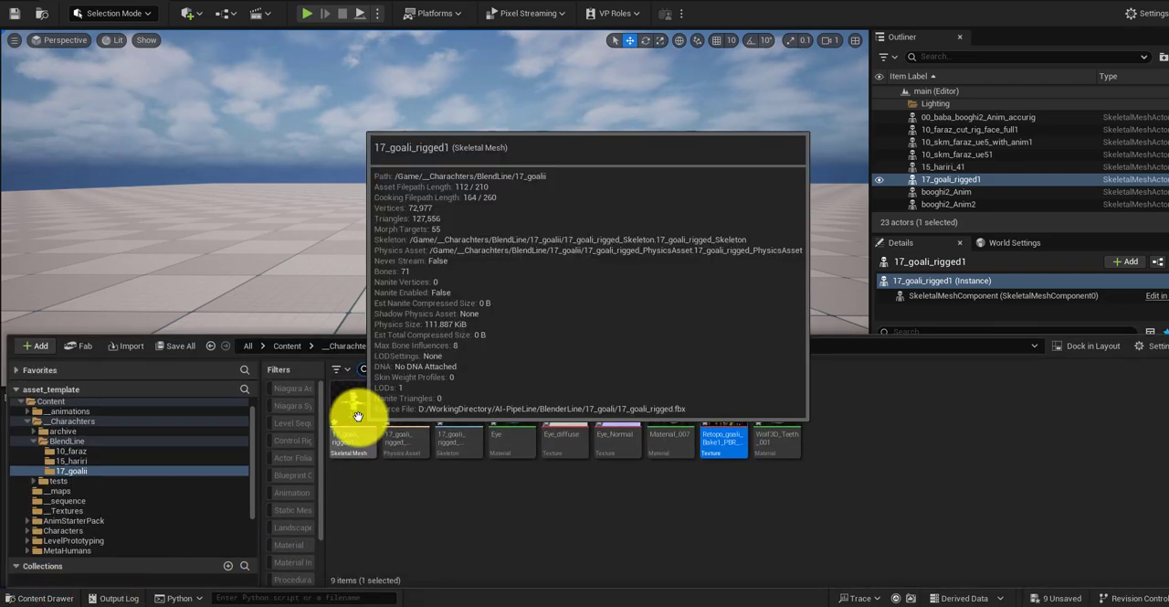
{"action": "left_click_drag", "start_coordinate": [360, 411], "coordinate": [375, 300]}
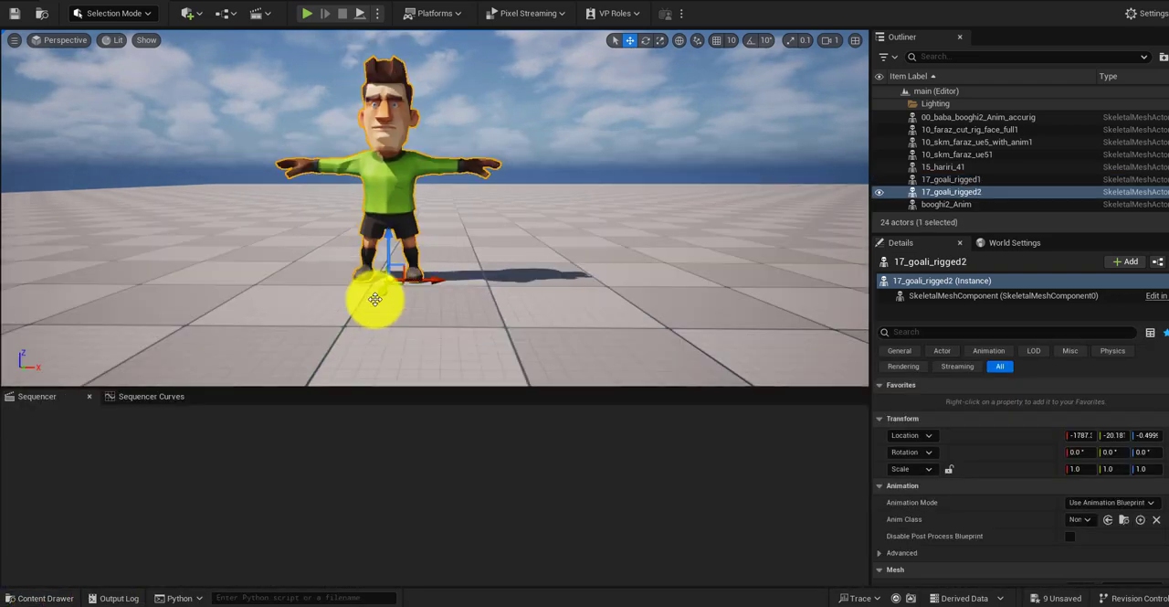
Step: Open the Wolf3D_Teeth_001 material to examine its texture setup
{"action": "key", "text": "ctrl+space"}
{"action": "double_click", "coordinate": [790, 404]}
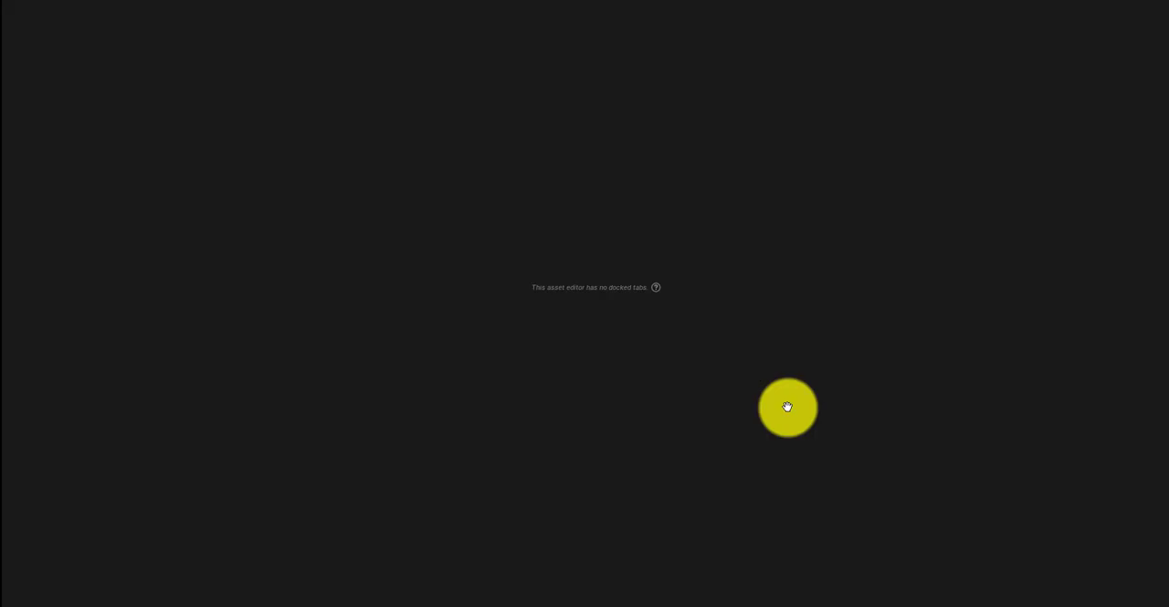
{"action": "scroll", "coordinate": [132, 546], "scroll_direction": "down", "scroll_amount": 3}
{"action": "left_click", "coordinate": [1128, 1]}
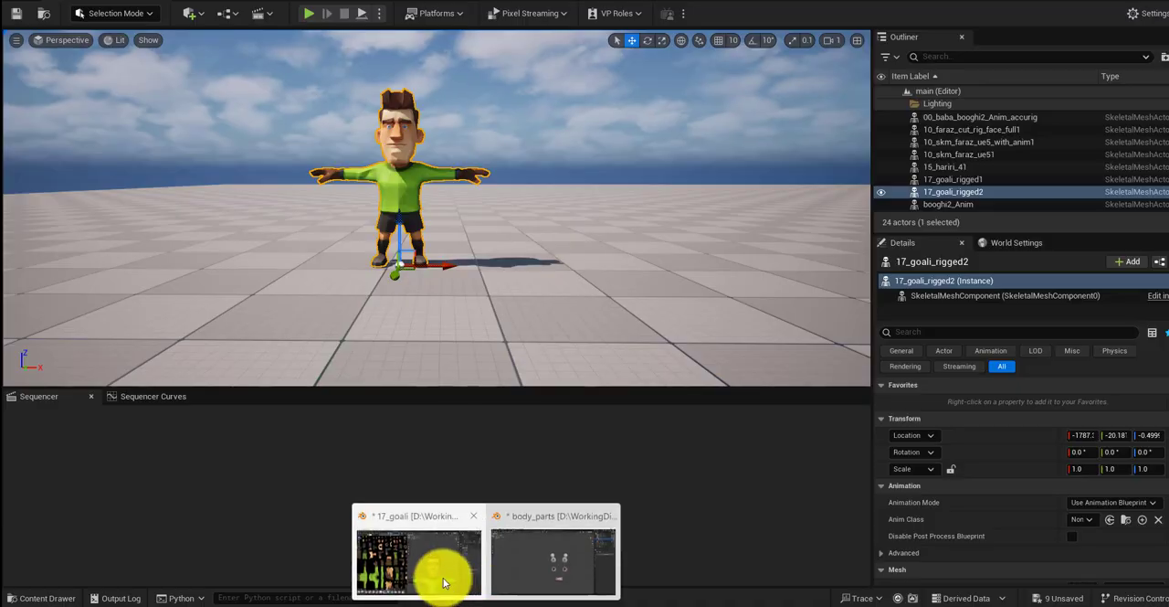
Step: Switch to Blender, display the Wolf3D_Teeth.001 mesh's texture for painting, and unpack the image to the current directory
{"action": "left_click", "coordinate": [444, 571]}
{"action": "left_click", "coordinate": [182, 21]}
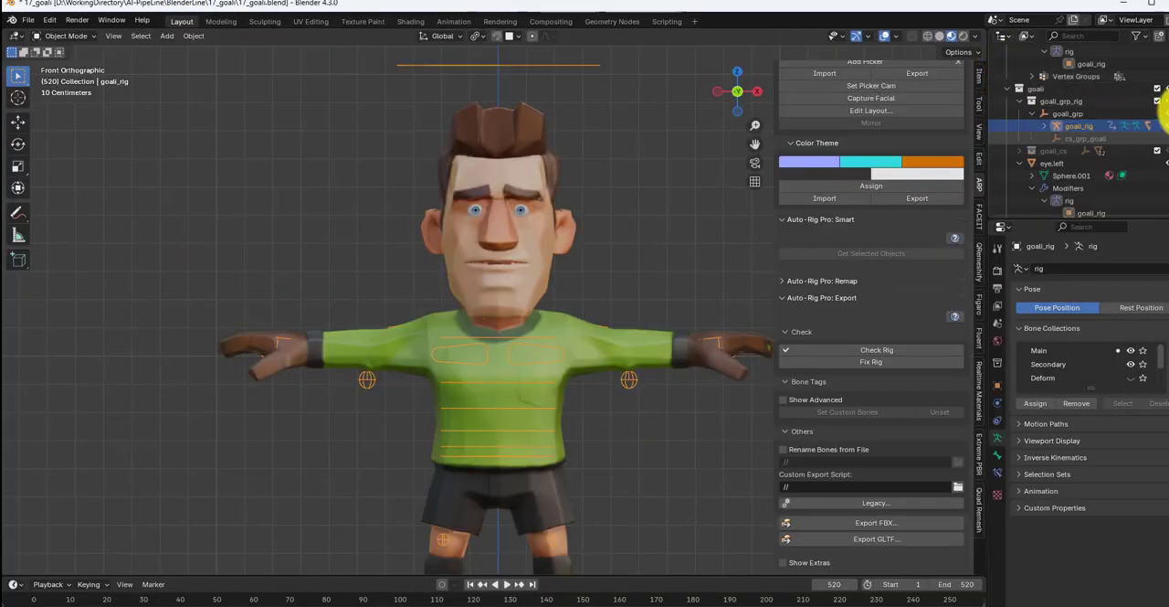
{"action": "scroll", "coordinate": [1165, 141], "scroll_direction": "down", "scroll_amount": 2}
{"action": "scroll", "coordinate": [1029, 73], "scroll_direction": "up", "scroll_amount": 5}
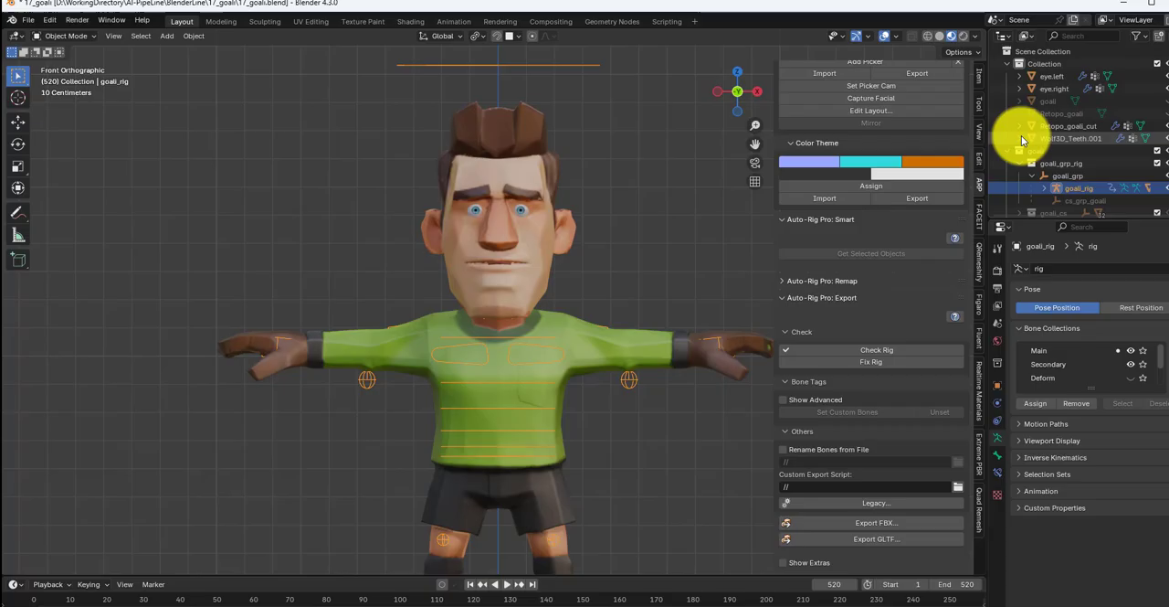
{"action": "left_click", "coordinate": [1079, 139]}
{"action": "left_click", "coordinate": [356, 22]}
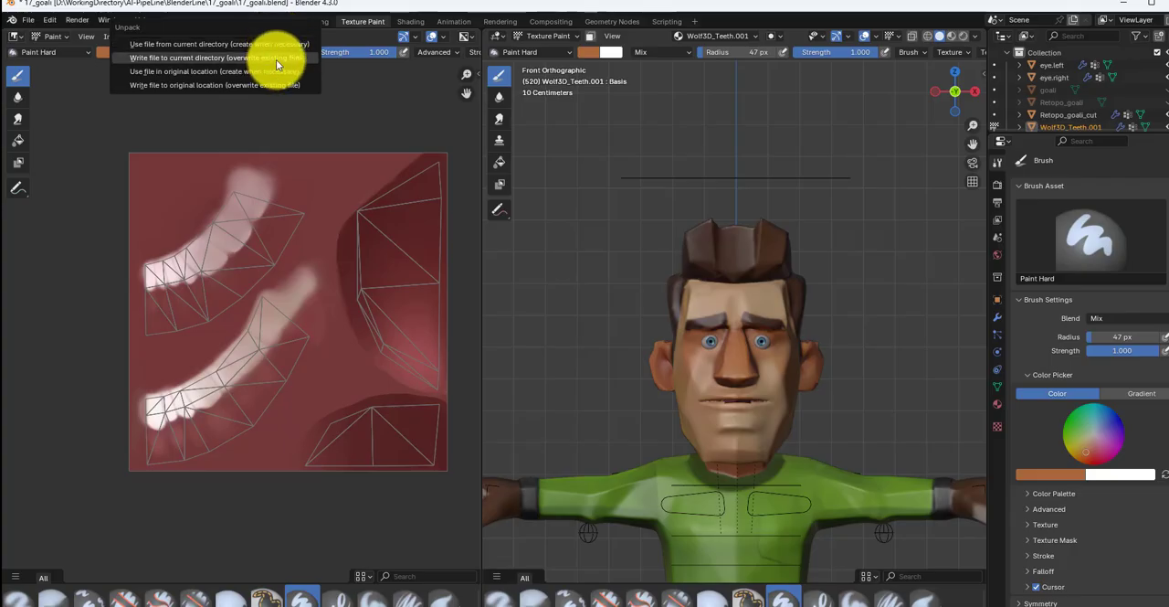
{"action": "left_click", "coordinate": [1129, 6]}
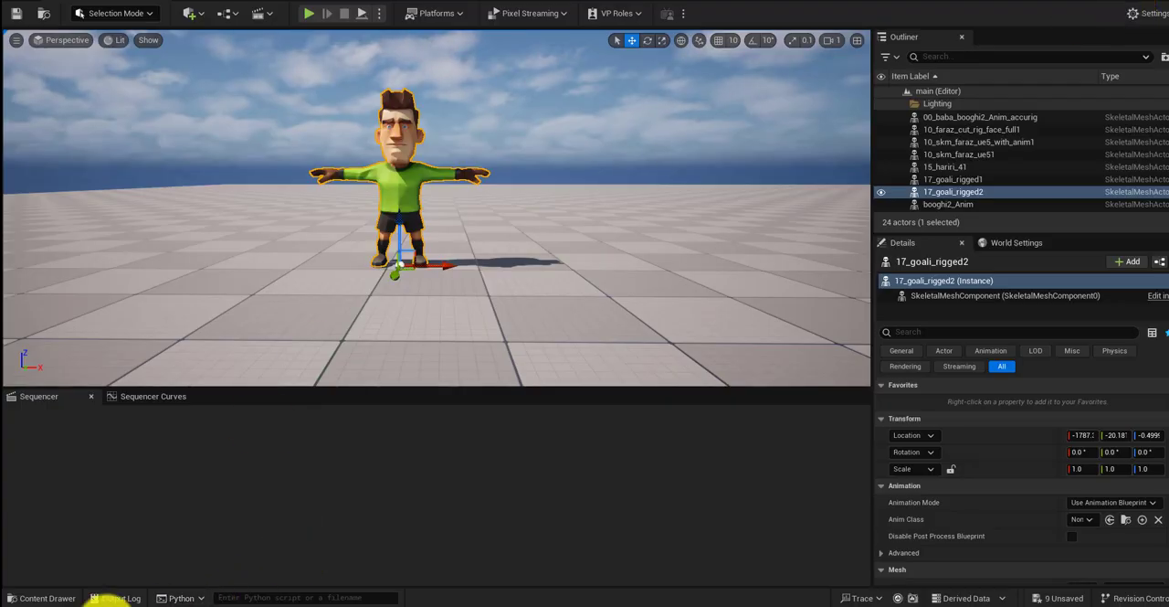
Step: Try to import the unpacked teeth texture into the 17_goalii folder in Unreal Engine and dismiss the import notice
{"action": "left_click_drag", "start_coordinate": [0, 145], "coordinate": [0, 164]}
{"action": "left_click", "coordinate": [48, 598]}
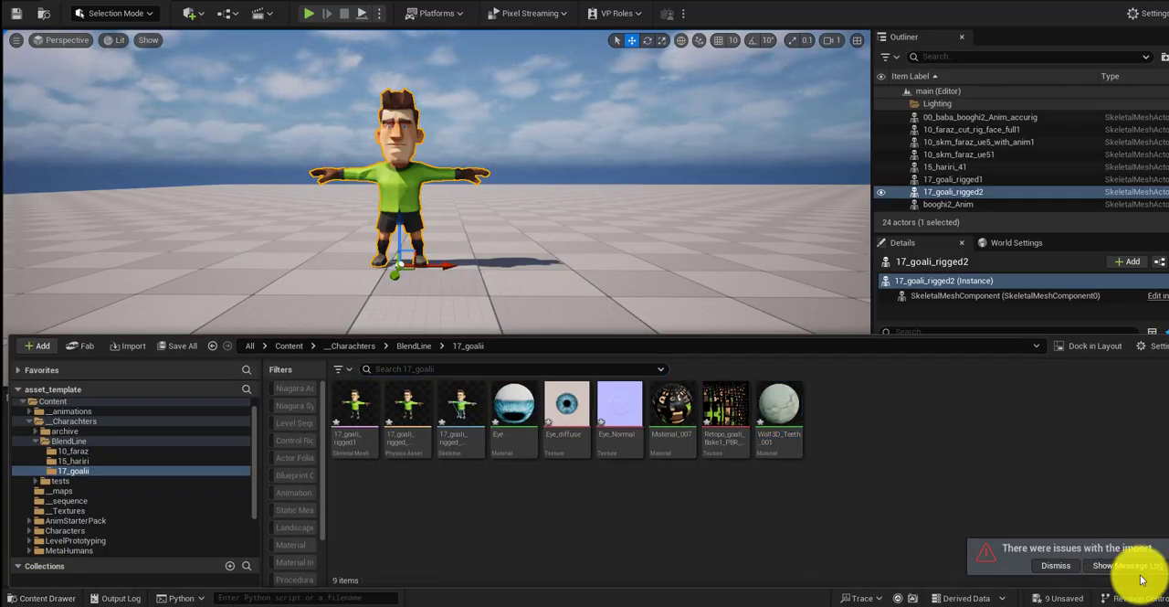
{"action": "left_click", "coordinate": [1056, 564]}
{"action": "left_click", "coordinate": [60, 597]}
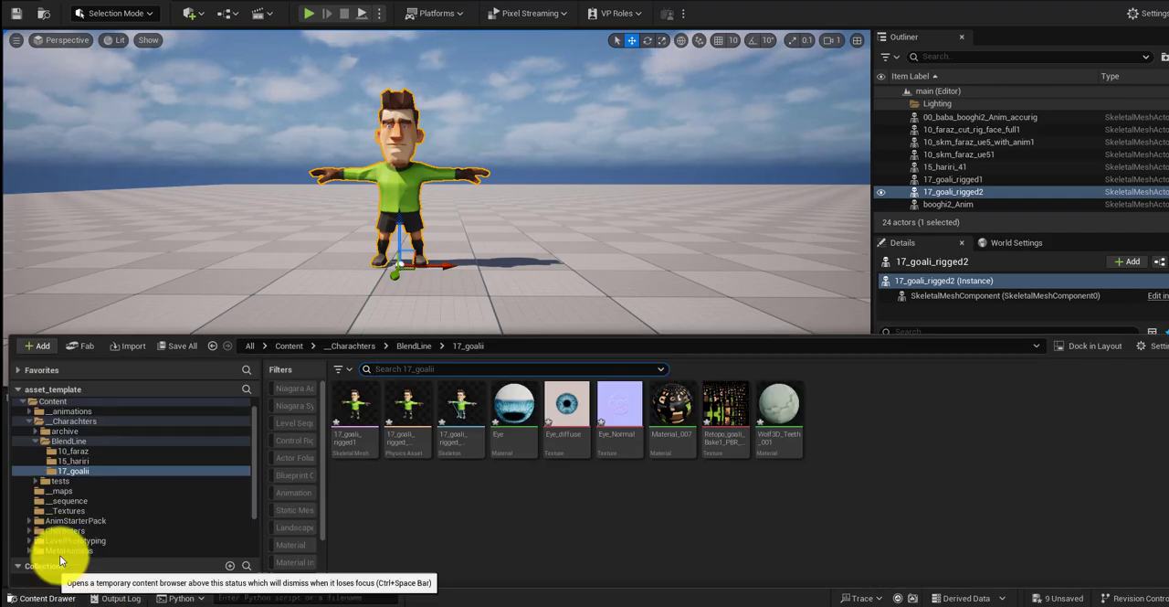
{"action": "left_click", "coordinate": [1055, 565]}
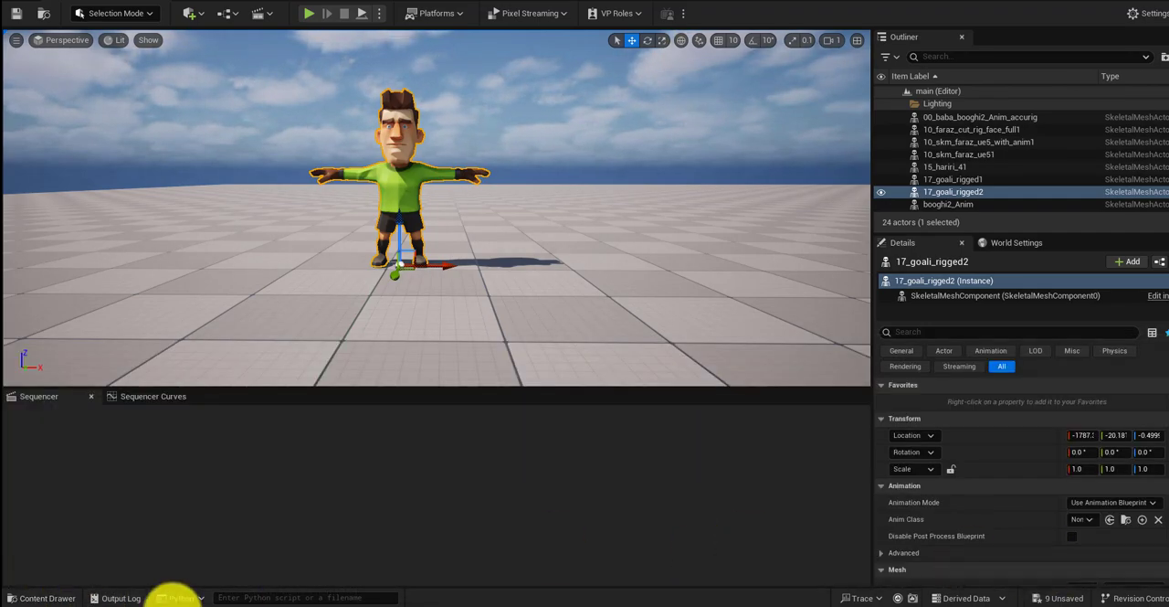
Step: Open the Wolf3D_Teeth_001 material and assign the Wolf3D_Teeth texture to its DiffuseColorMap parameter
{"action": "left_click", "coordinate": [47, 597]}
{"action": "double_click", "coordinate": [780, 406]}
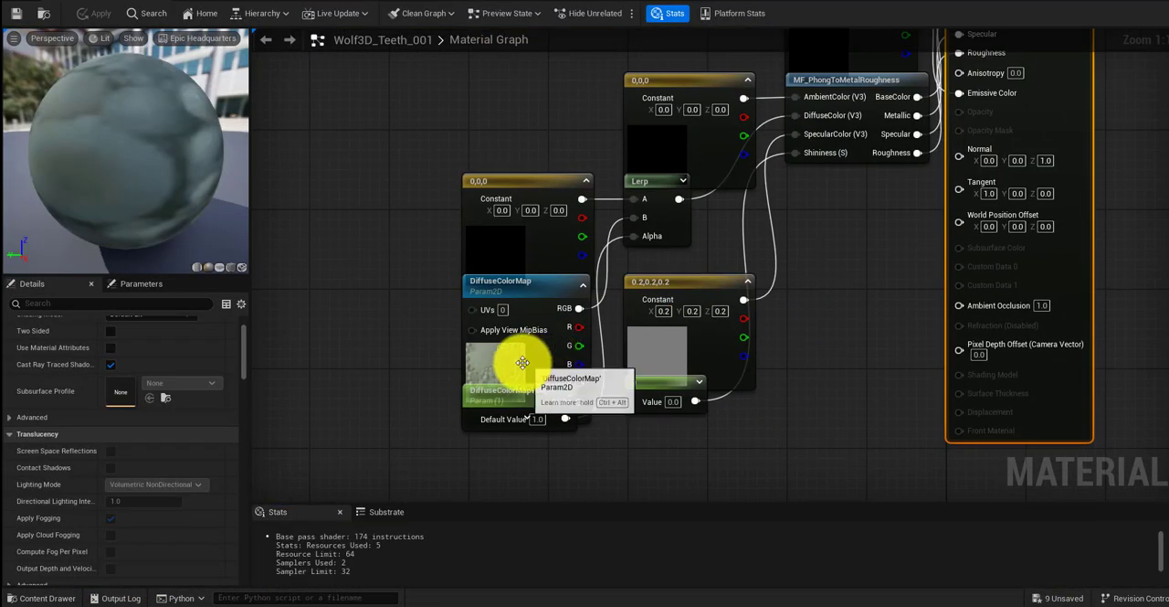
{"action": "left_click", "coordinate": [522, 358]}
{"action": "left_click", "coordinate": [183, 526]}
{"action": "type", "text": "teeth"}
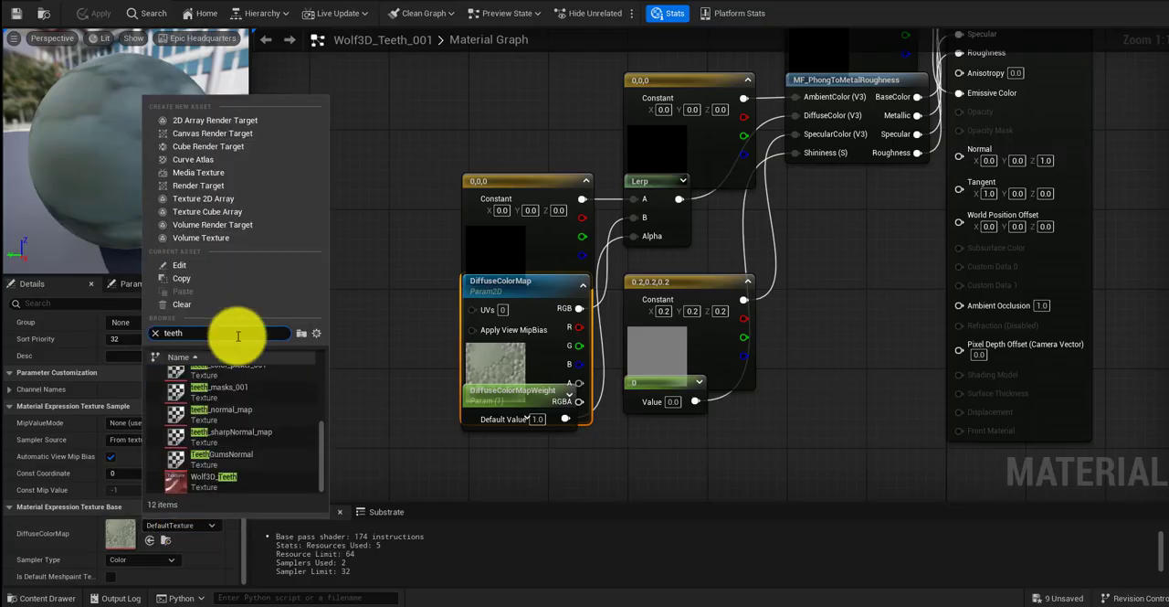
{"action": "left_click", "coordinate": [212, 476]}
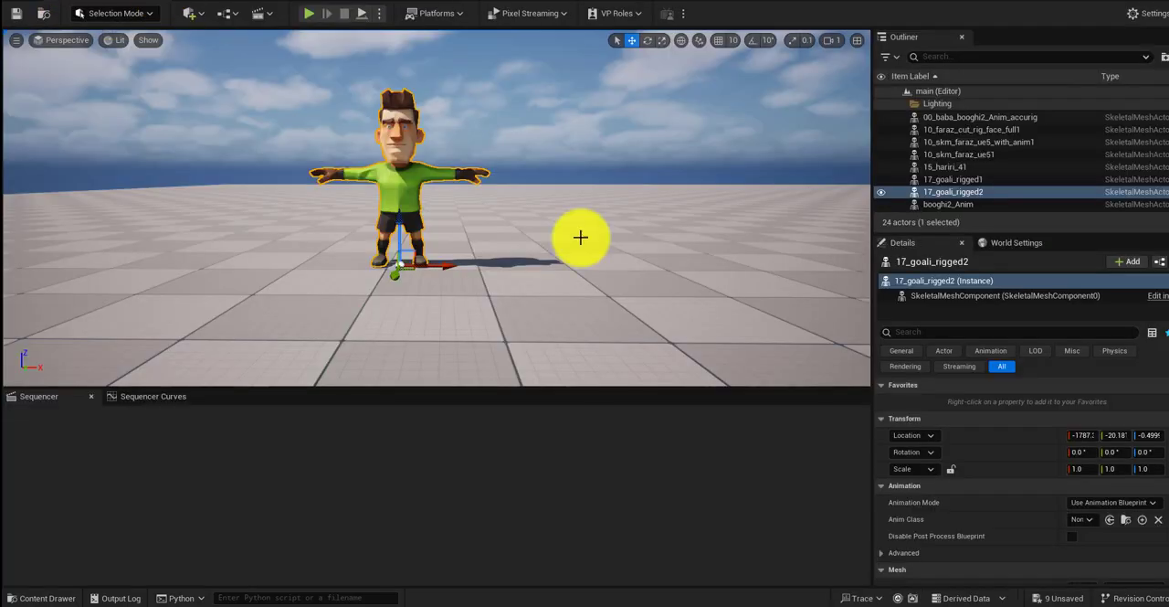
Step: Check the textured character in the level, and open the 17_goali_rigged1 skeletal mesh with its morph target list
{"action": "left_click", "coordinate": [52, 596]}
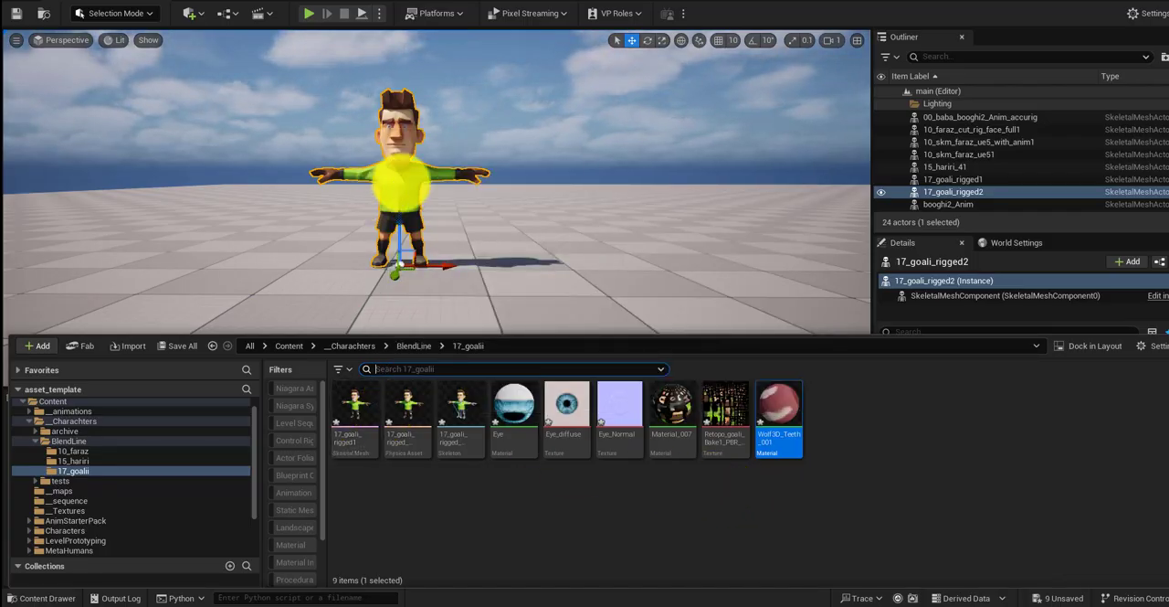
{"action": "left_click", "coordinate": [399, 183]}
{"action": "scroll", "coordinate": [393, 181], "scroll_direction": "up", "scroll_amount": 5}
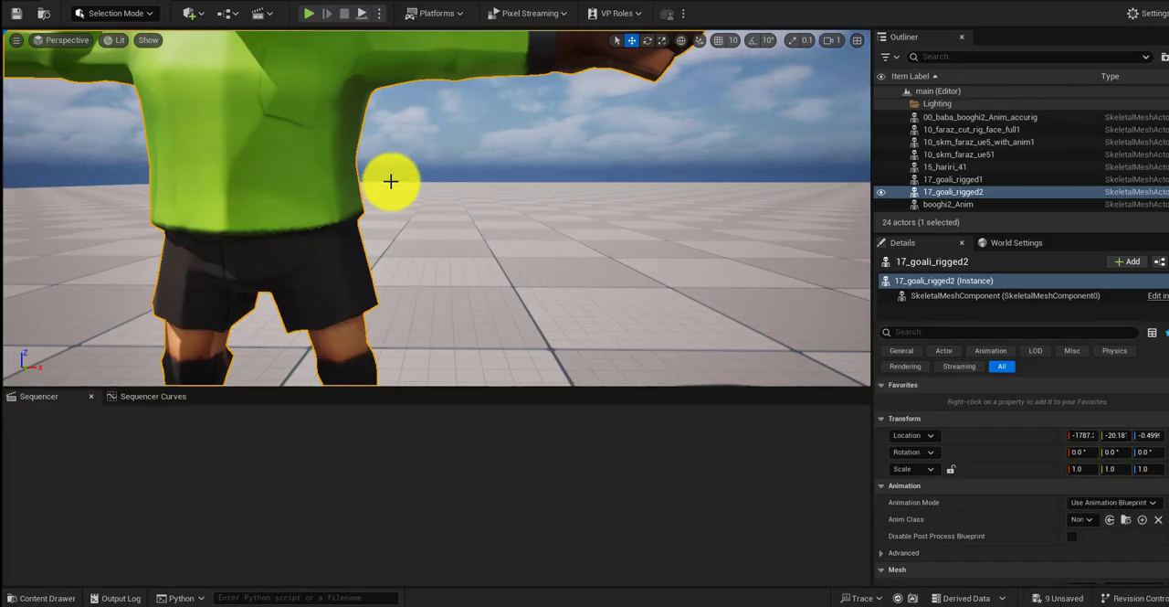
{"action": "scroll", "coordinate": [391, 180], "scroll_direction": "down", "scroll_amount": 4}
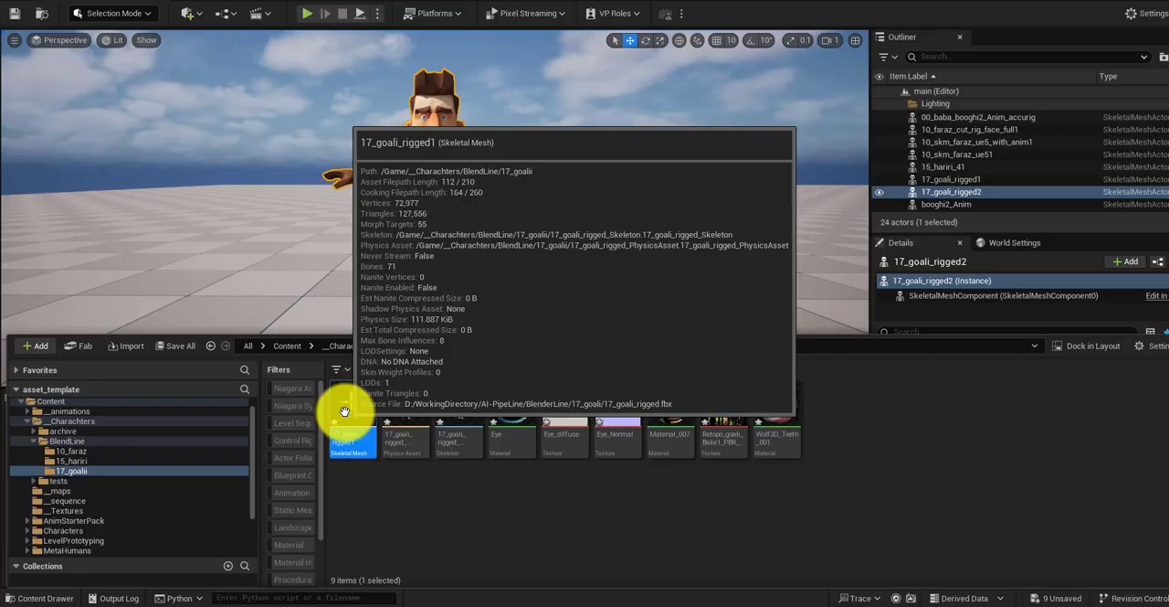
{"action": "double_click", "coordinate": [344, 410]}
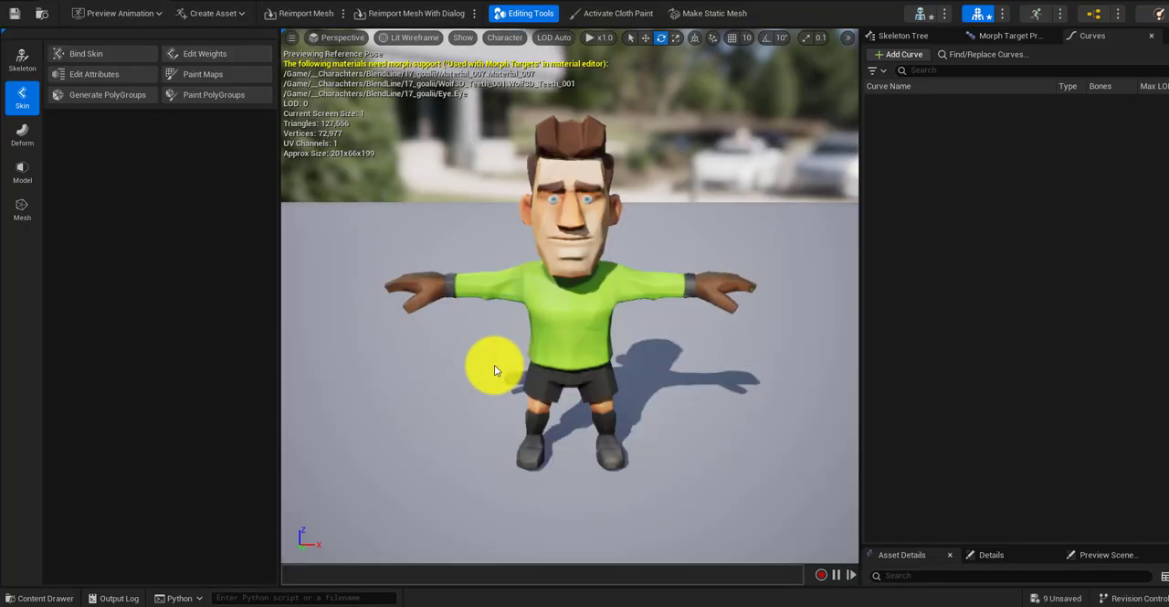
{"action": "left_click", "coordinate": [1005, 35]}
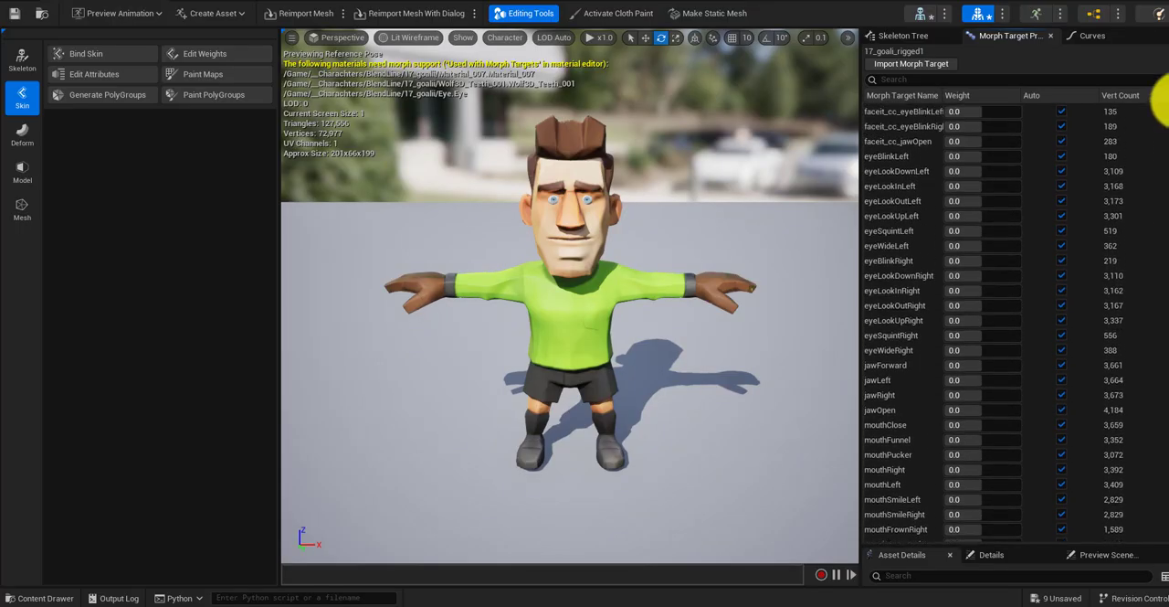
Step: Preview the faceit_cc_eyeBlinkLeft and faceit_cc_eyeBlinkRight morph targets and reset both weights to automatic
{"action": "left_click_drag", "start_coordinate": [992, 112], "coordinate": [1023, 127]}
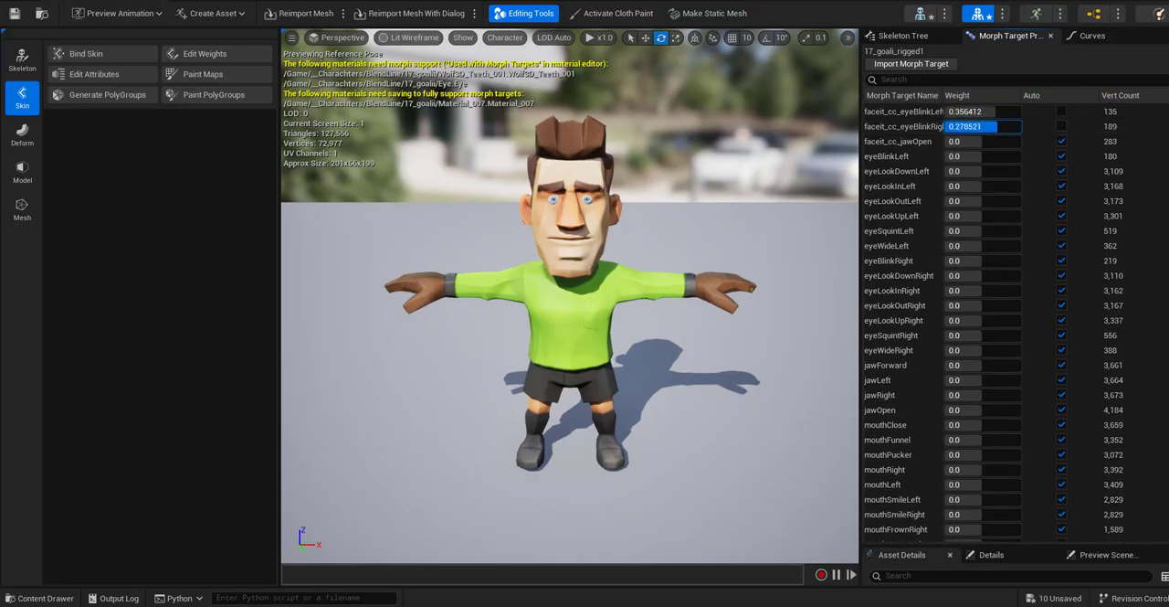
{"action": "left_click_drag", "start_coordinate": [1168, 155], "coordinate": [429, 137]}
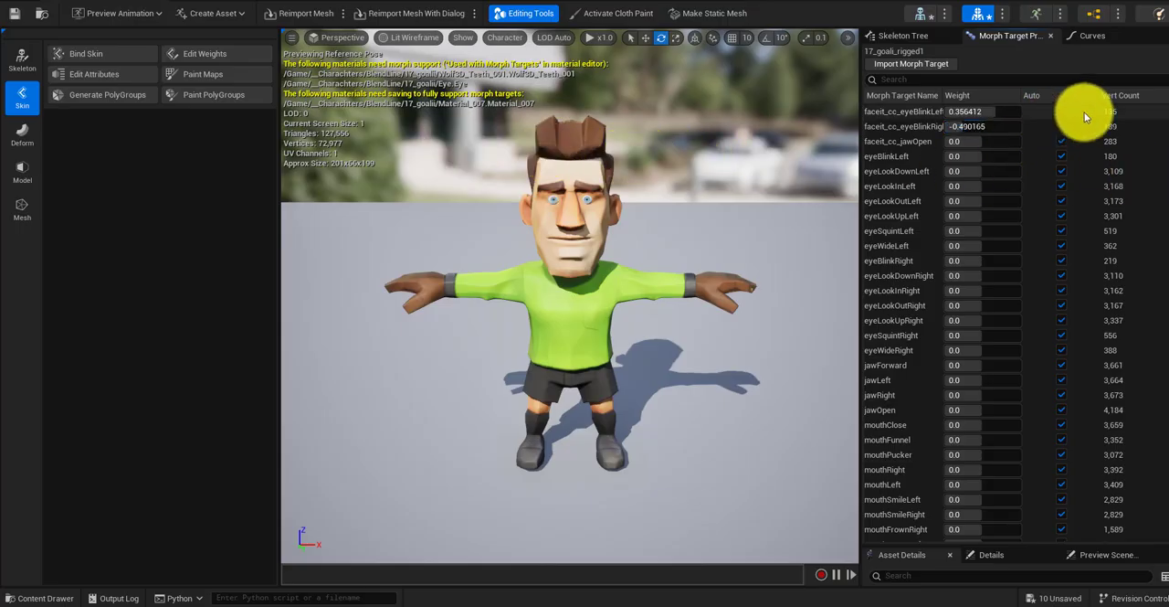
{"action": "left_click", "coordinate": [1060, 111]}
{"action": "left_click", "coordinate": [1062, 126]}
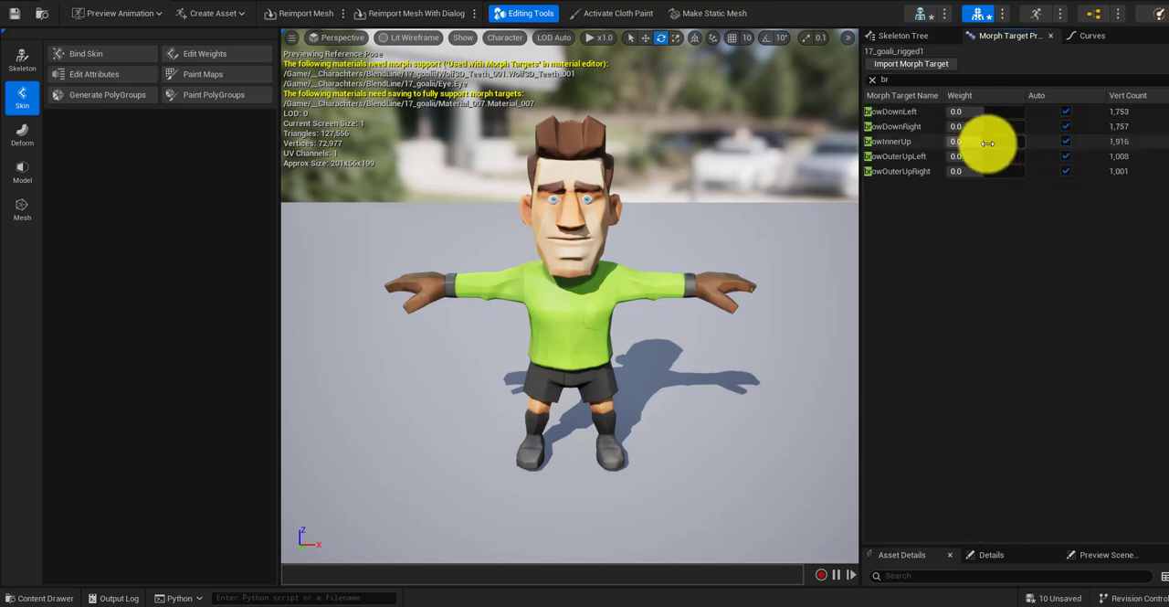
Step: Preview the faceit_cc_jawOpen, browInnerUp (-1.0) and browOuterUpLeft (1.0) morph targets, filtering the list by "br" for the brow shapes
{"action": "left_click_drag", "start_coordinate": [991, 143], "coordinate": [246, 172]}
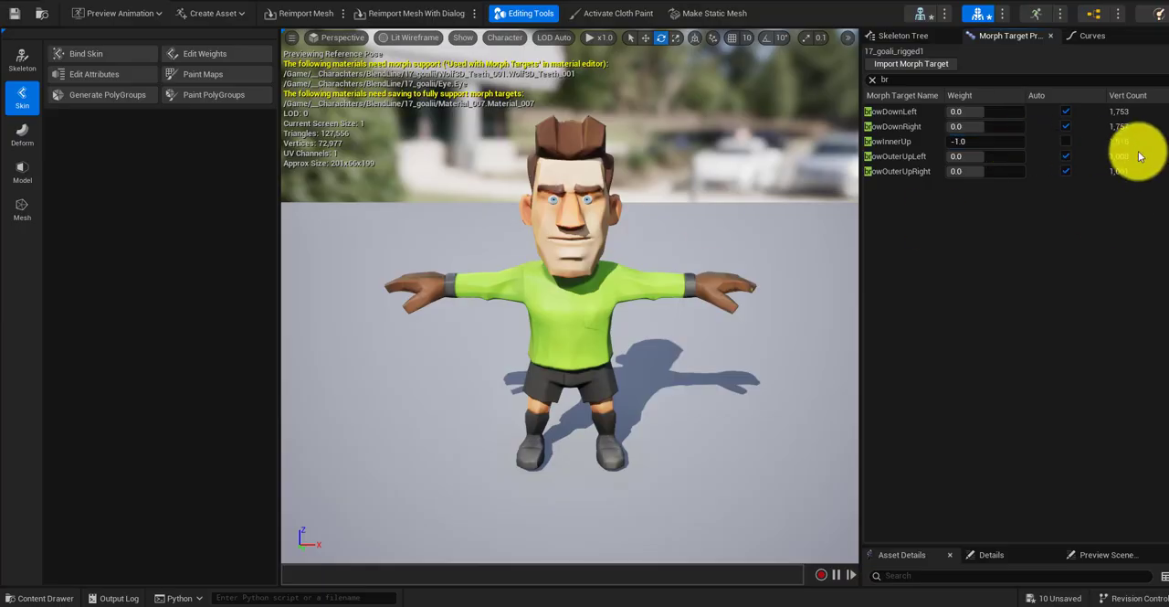
{"action": "left_click", "coordinate": [1065, 156]}
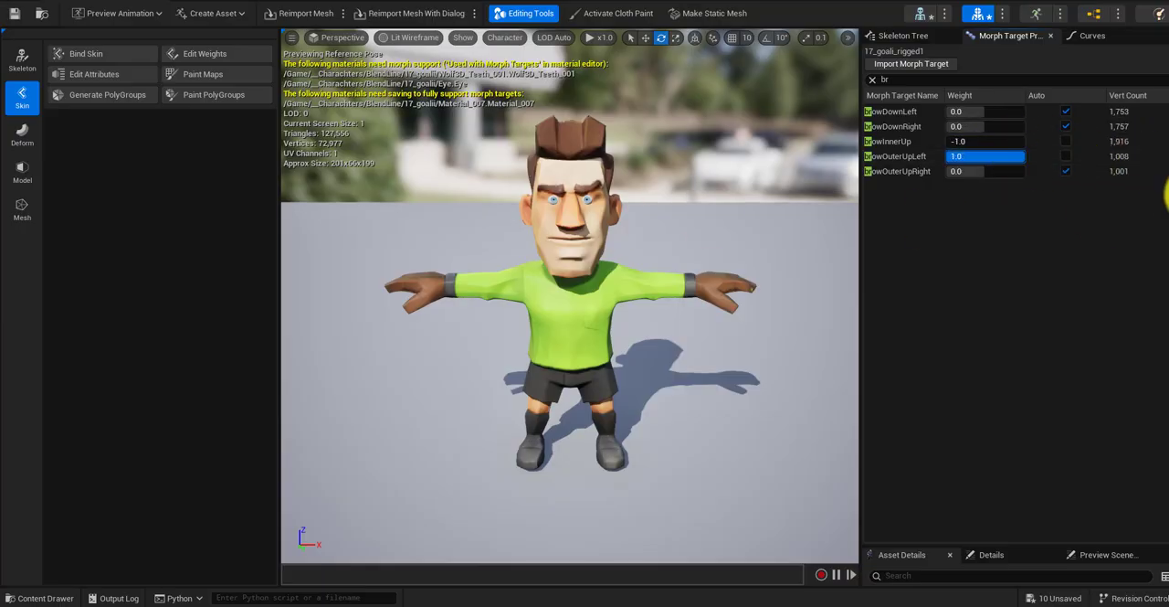
{"action": "left_click_drag", "start_coordinate": [1165, 192], "coordinate": [747, 191]}
{"action": "left_click", "coordinate": [1067, 144]}
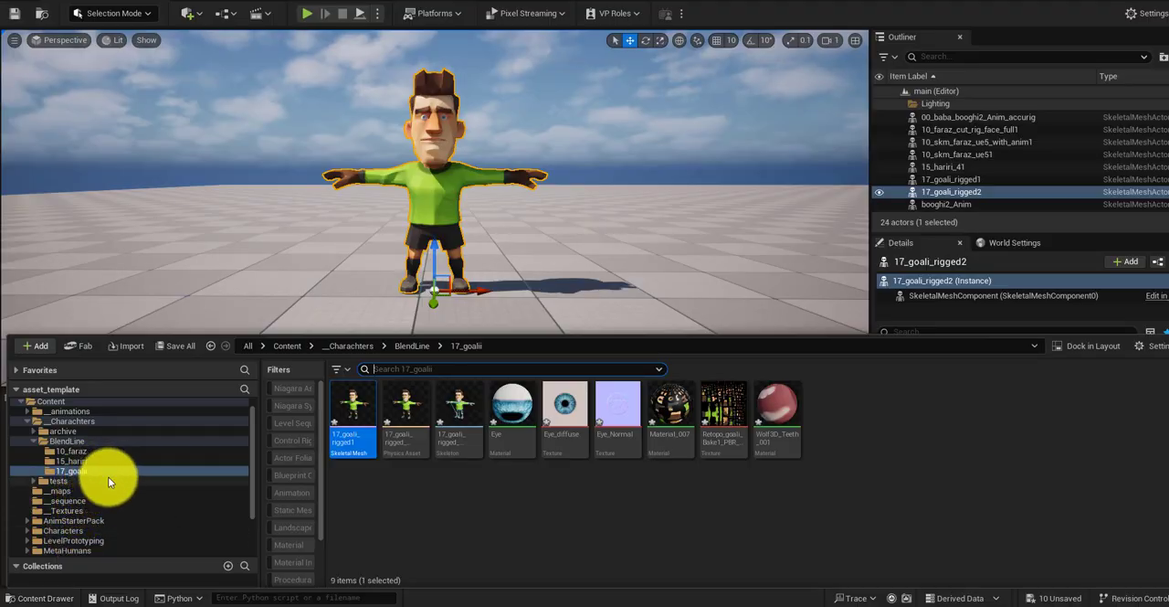
Step: Create a level sequence named LS_goalii in the 17_goalii folder
{"action": "right_click", "coordinate": [357, 416]}
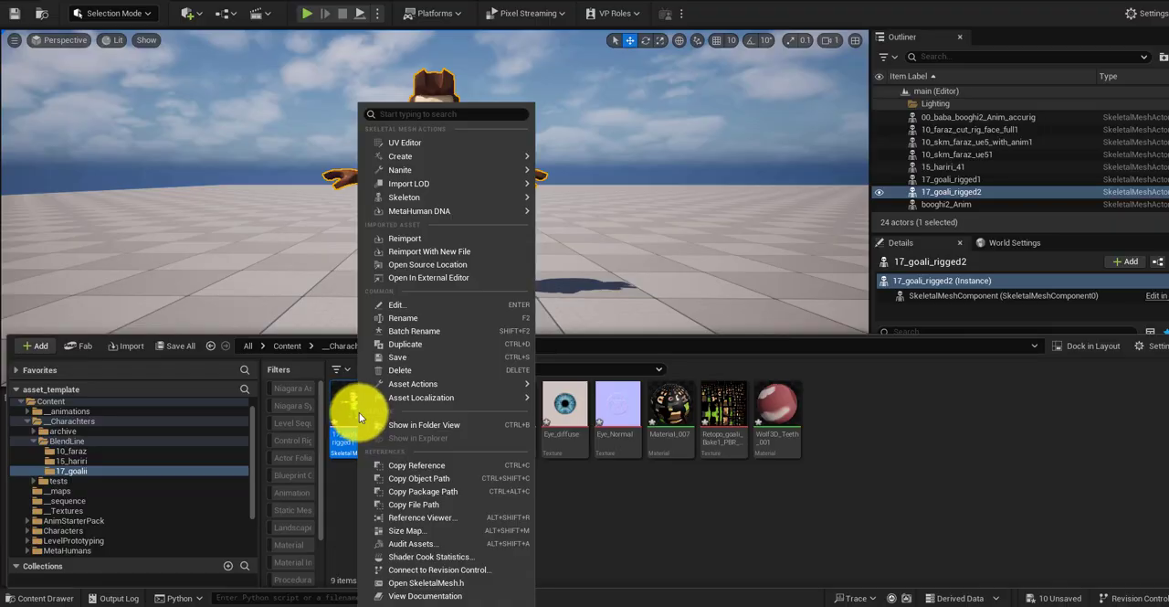
{"action": "left_click", "coordinate": [606, 506]}
{"action": "right_click", "coordinate": [607, 507]}
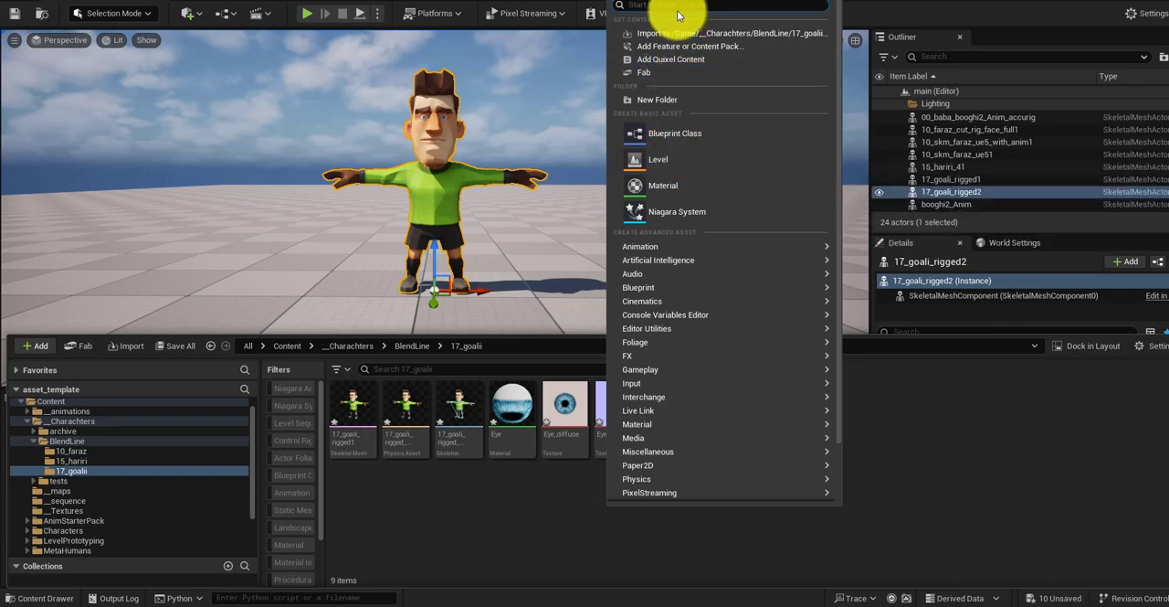
{"action": "type", "text": "vel se"}
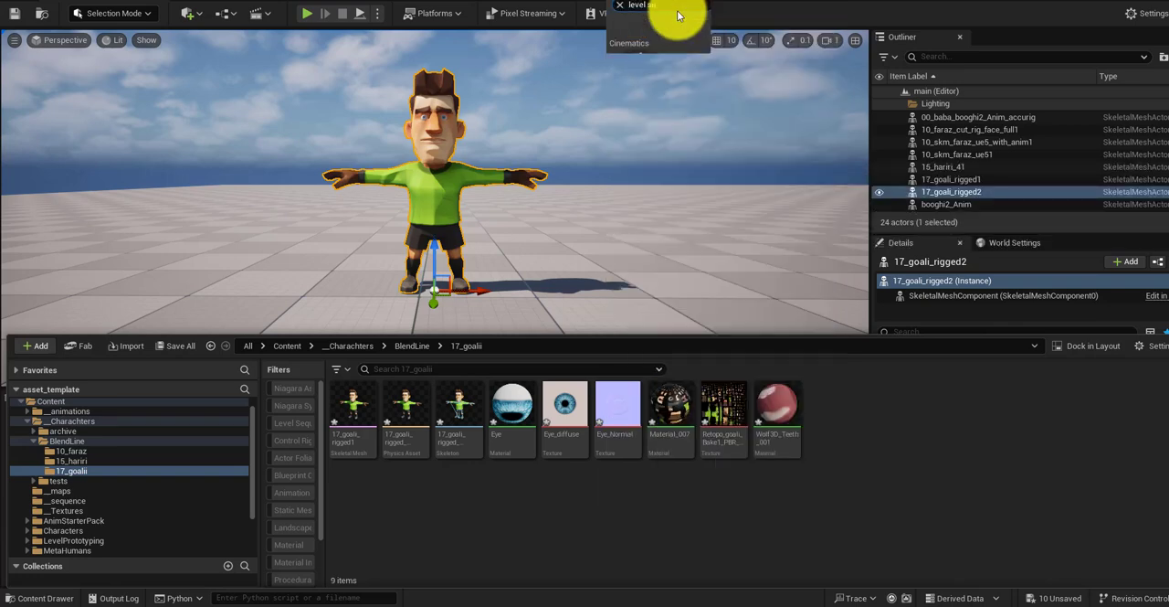
{"action": "type", "text": "qu"}
{"action": "left_click", "coordinate": [673, 34]}
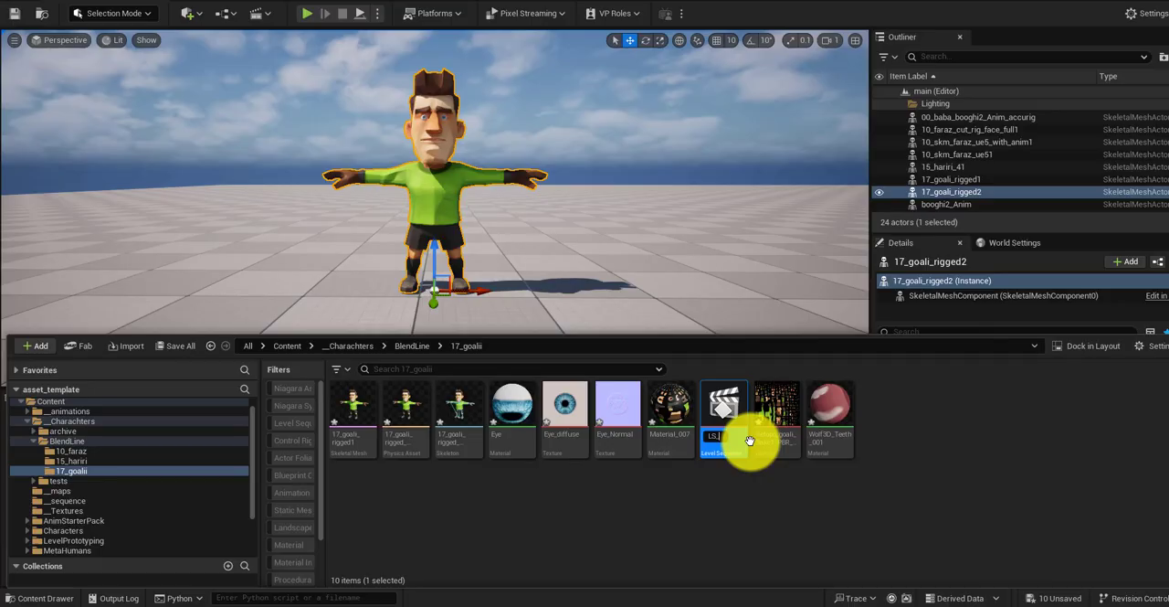
{"action": "type", "text": "LS_goalii"}
{"action": "key", "text": "Return"}
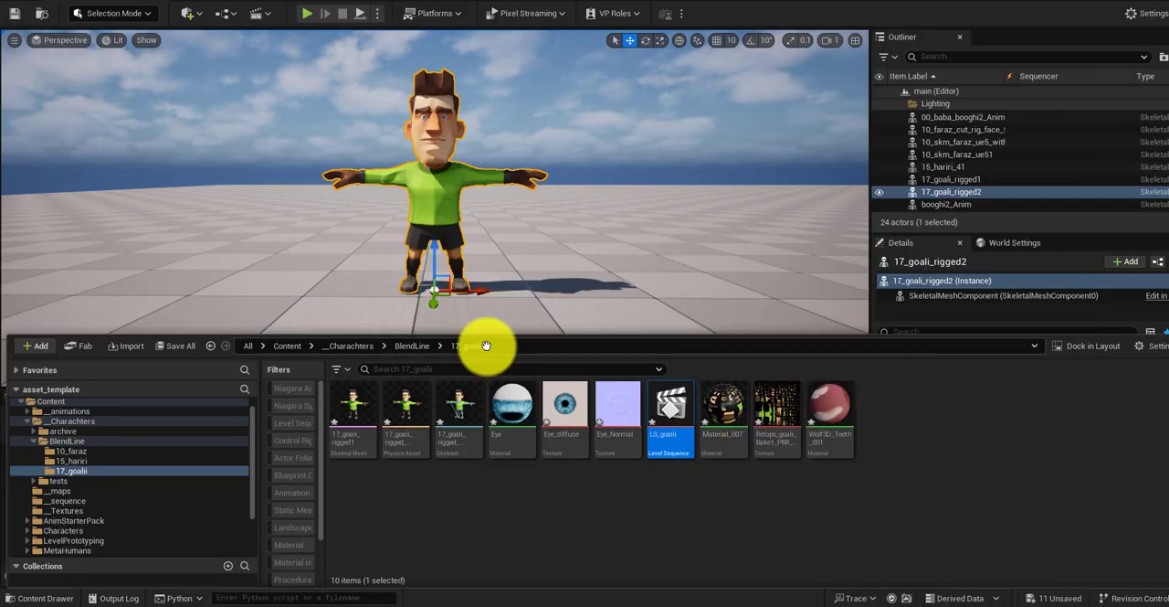
{"action": "left_click", "coordinate": [47, 598]}
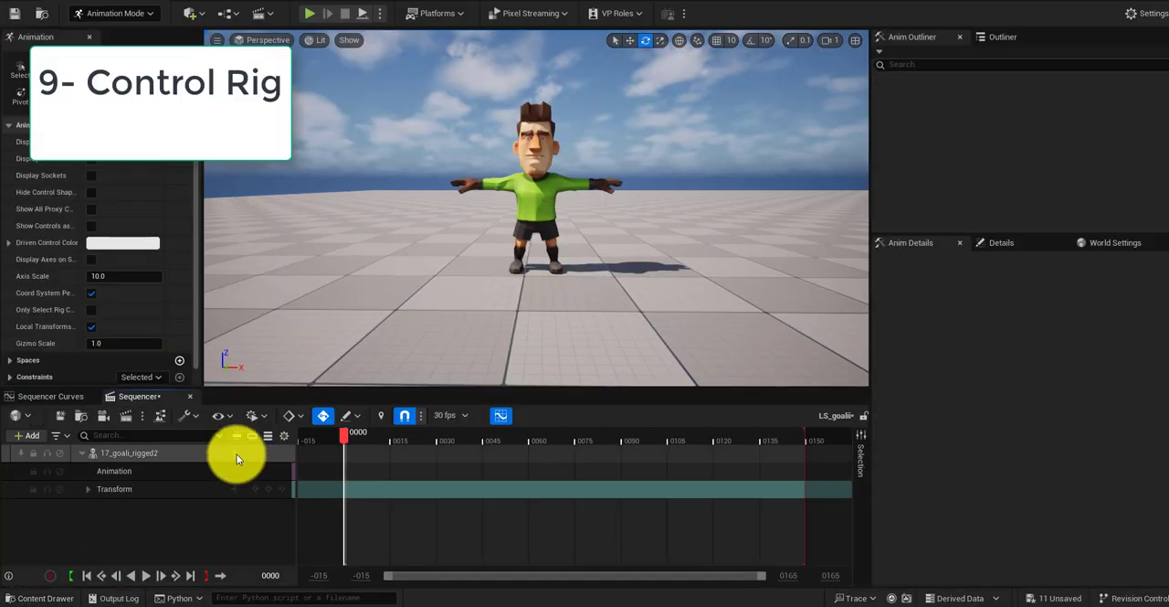
Step: Add the CR_Mannequin_Body_larger control rig as a layered track to 17_goali_rigged2 in the sequence
{"action": "left_click", "coordinate": [234, 453]}
{"action": "mouse_move", "coordinate": [310, 276]}
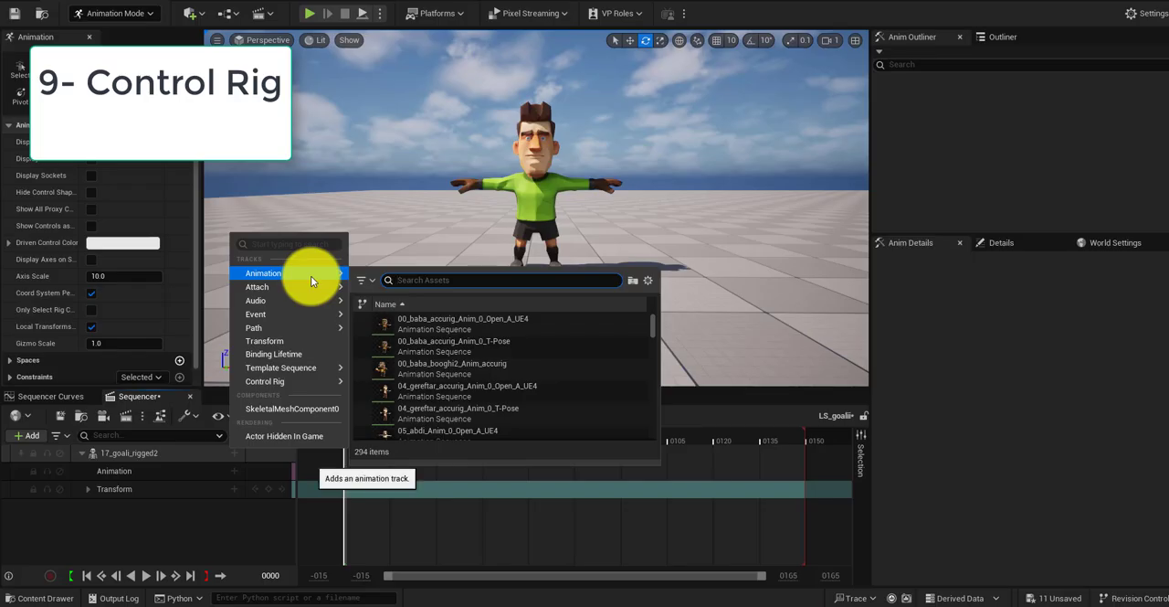
{"action": "mouse_move", "coordinate": [307, 383]}
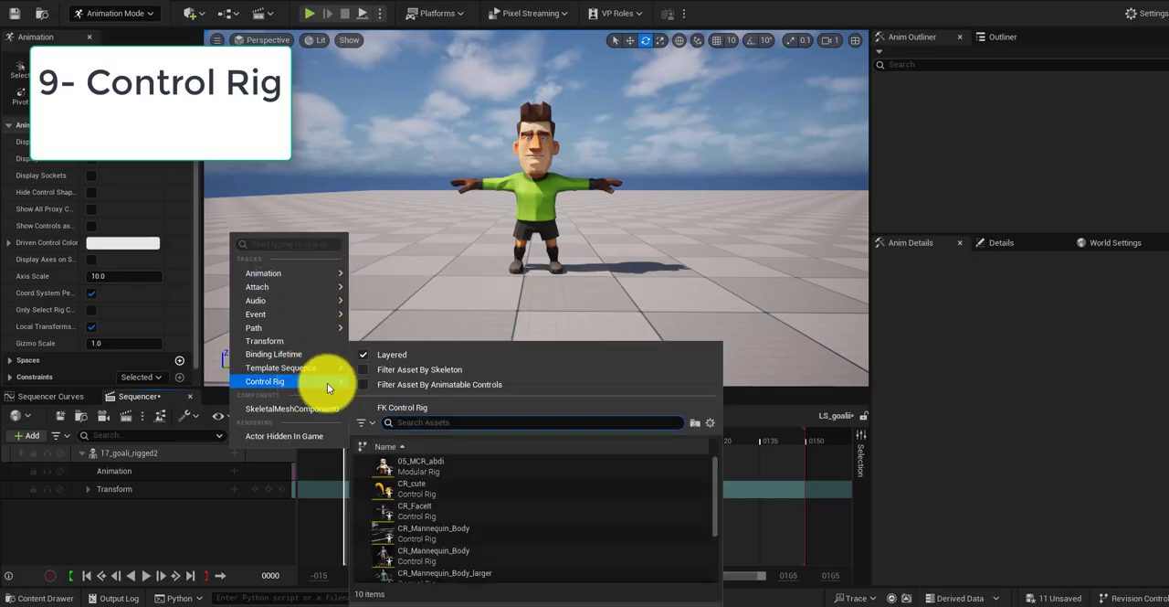
{"action": "left_click", "coordinate": [488, 570]}
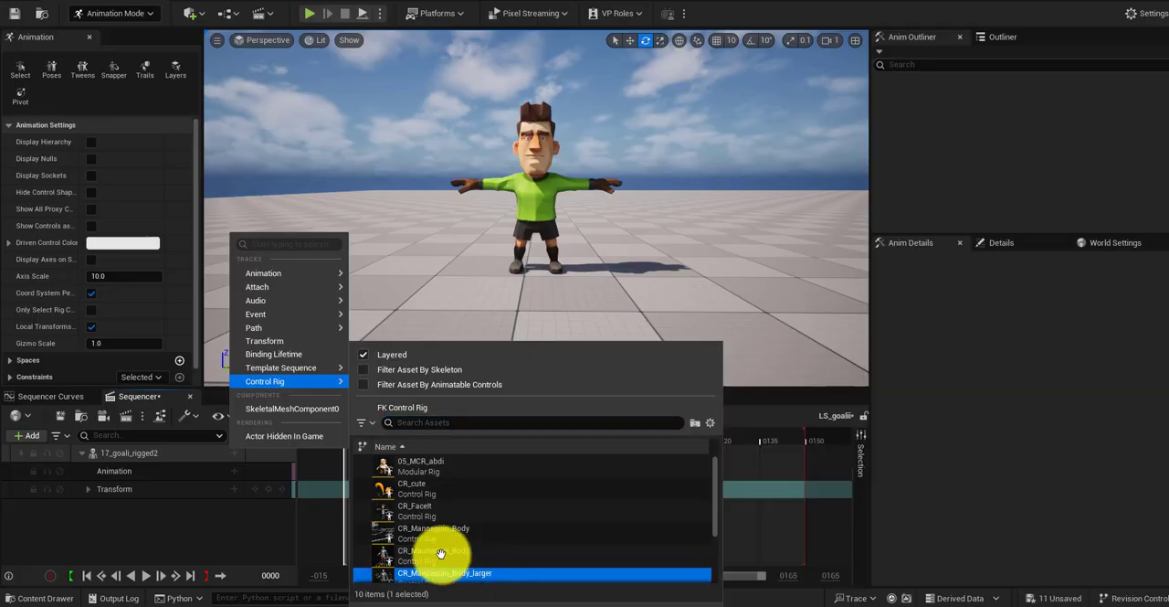
{"action": "left_click", "coordinate": [430, 575]}
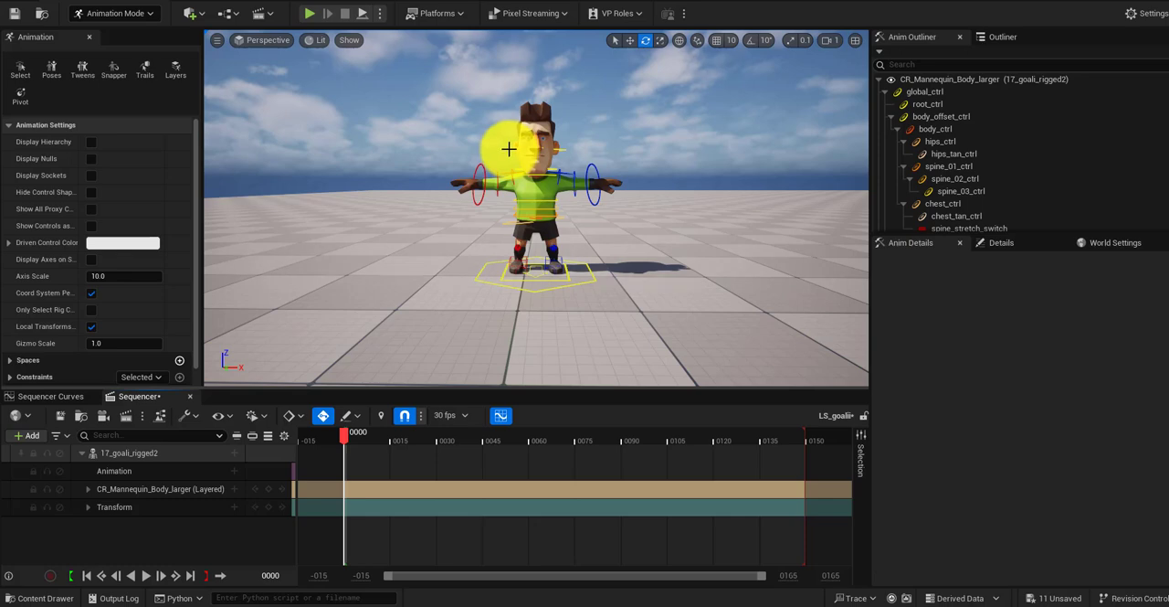
Step: Try the head control, raise the right foot with its IK control, and collapse the 17_goali_rigged2 track
{"action": "left_click", "coordinate": [509, 148]}
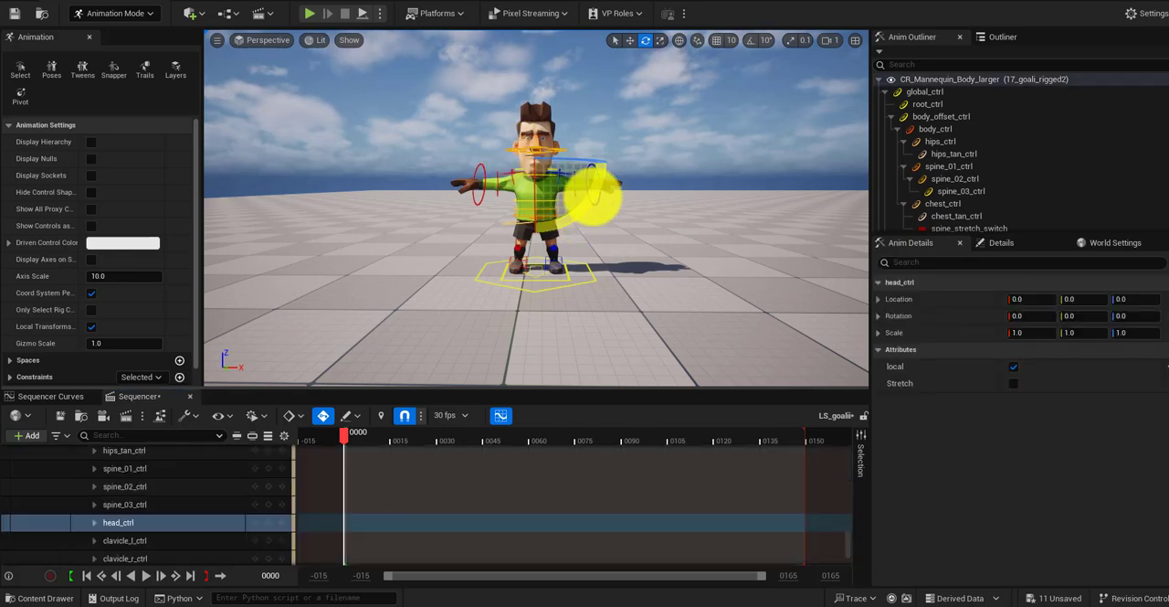
{"action": "left_click_drag", "start_coordinate": [594, 201], "coordinate": [558, 263]}
{"action": "left_click", "coordinate": [509, 262]}
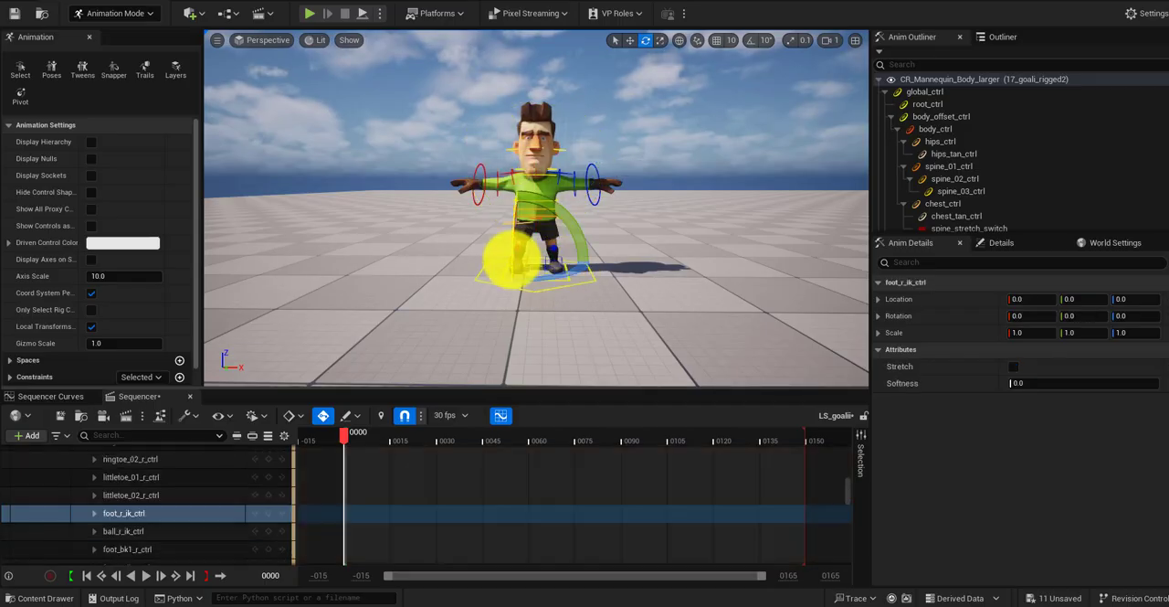
{"action": "key", "text": "w"}
{"action": "mouse_move", "coordinate": [511, 241]}
{"action": "left_mouse_down"}
{"action": "mouse_move", "coordinate": [516, 222]}
{"action": "mouse_move", "coordinate": [513, 234]}
{"action": "left_mouse_up"}
{"action": "scroll", "coordinate": [500, 235], "scroll_direction": "up", "scroll_amount": 3}
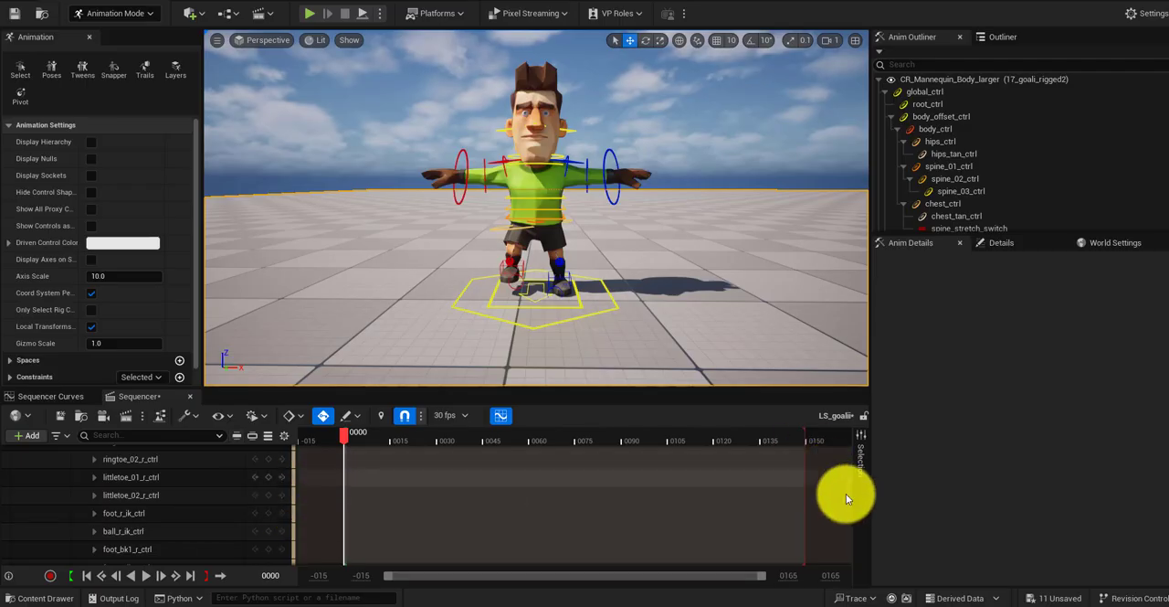
{"action": "left_click_drag", "start_coordinate": [847, 493], "coordinate": [847, 453]}
{"action": "left_click", "coordinate": [82, 453]}
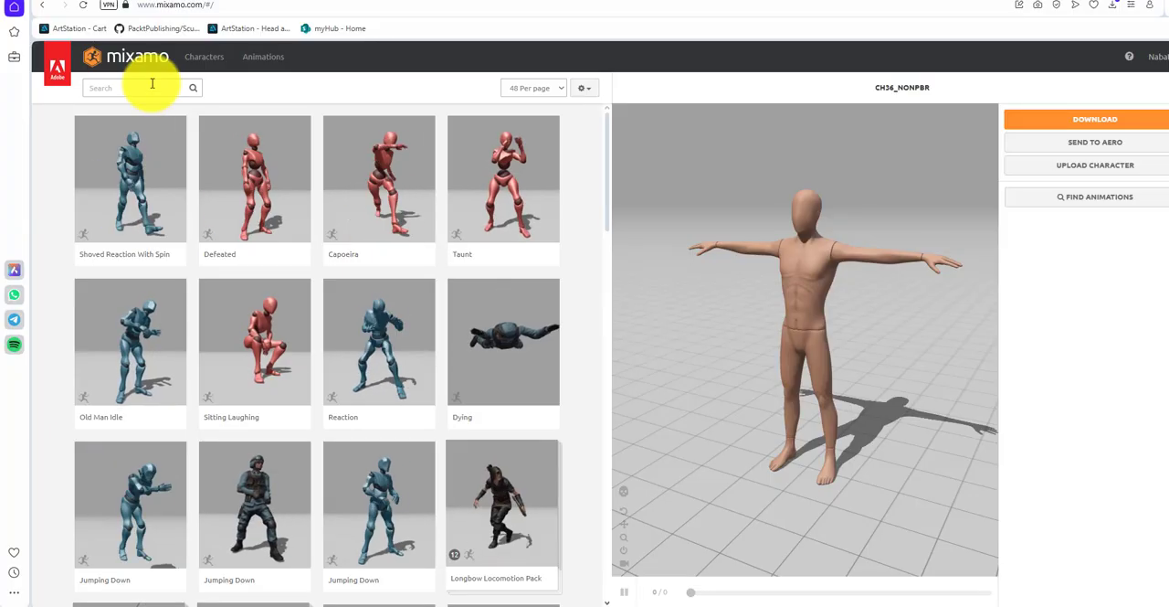
Step: Switch to Mixamo, search for "goal" and download Goalkeeper Diving Save as FBX Binary with skin at 30 frames per second
{"action": "left_click", "coordinate": [152, 84]}
{"action": "type", "text": "gaal"}
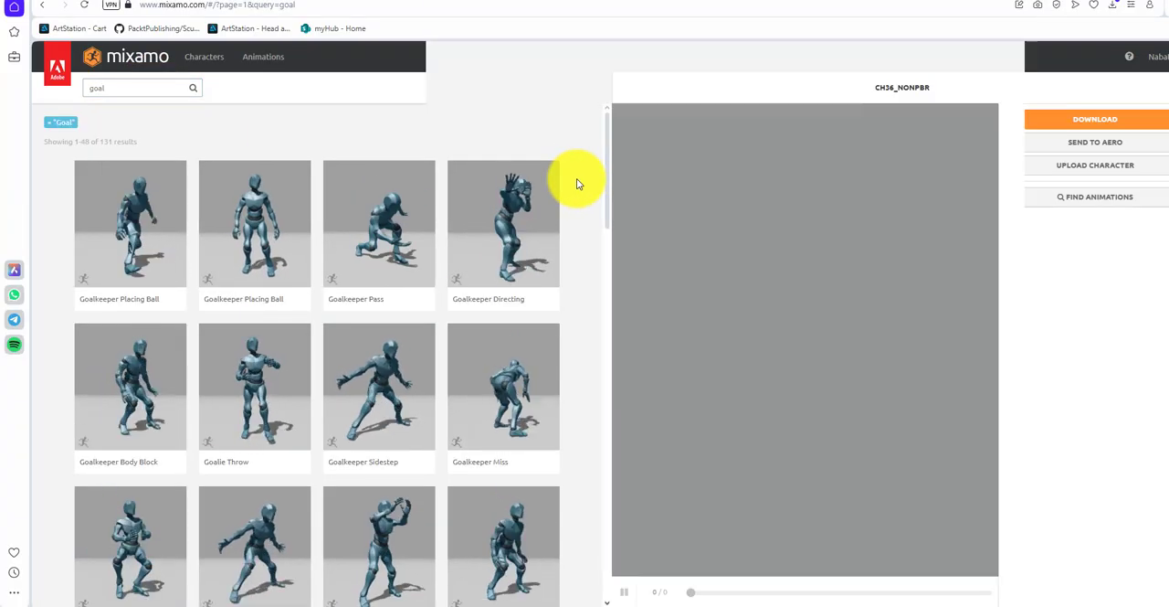
{"action": "scroll", "coordinate": [576, 178], "scroll_direction": "down", "scroll_amount": 3}
{"action": "scroll", "coordinate": [575, 181], "scroll_direction": "down", "scroll_amount": 2}
{"action": "left_click", "coordinate": [270, 331]}
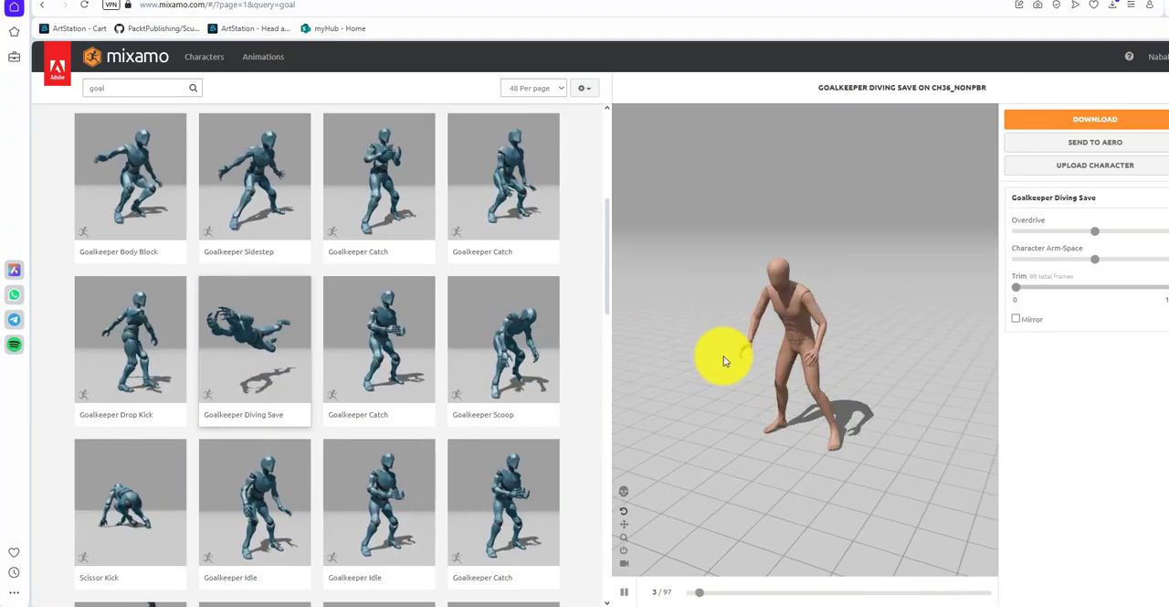
{"action": "left_click", "coordinate": [1080, 119]}
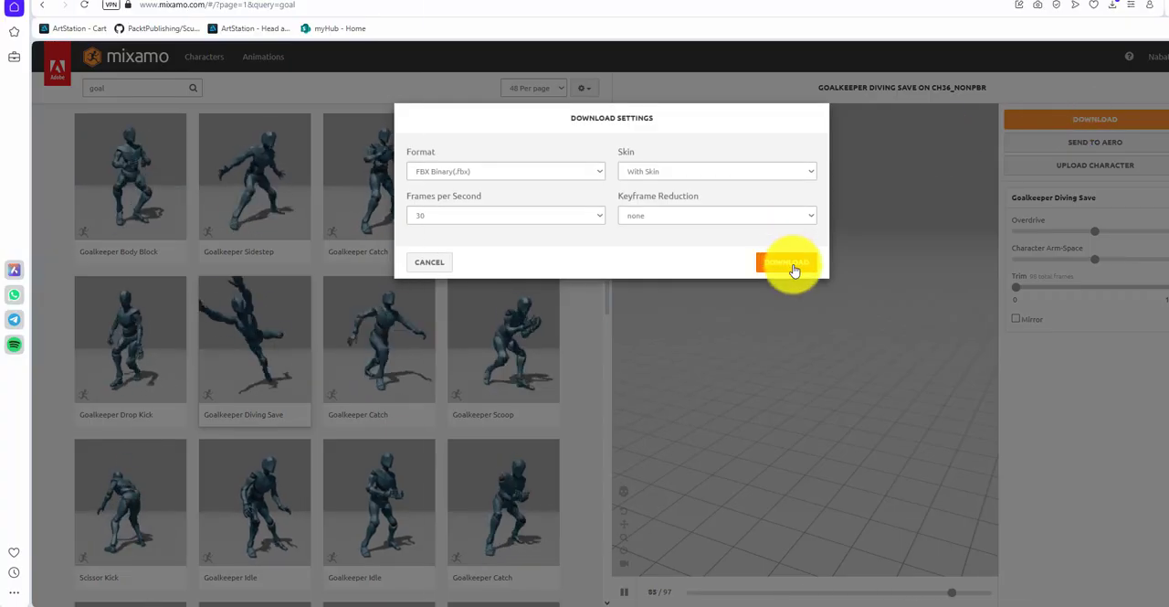
{"action": "left_click", "coordinate": [791, 264]}
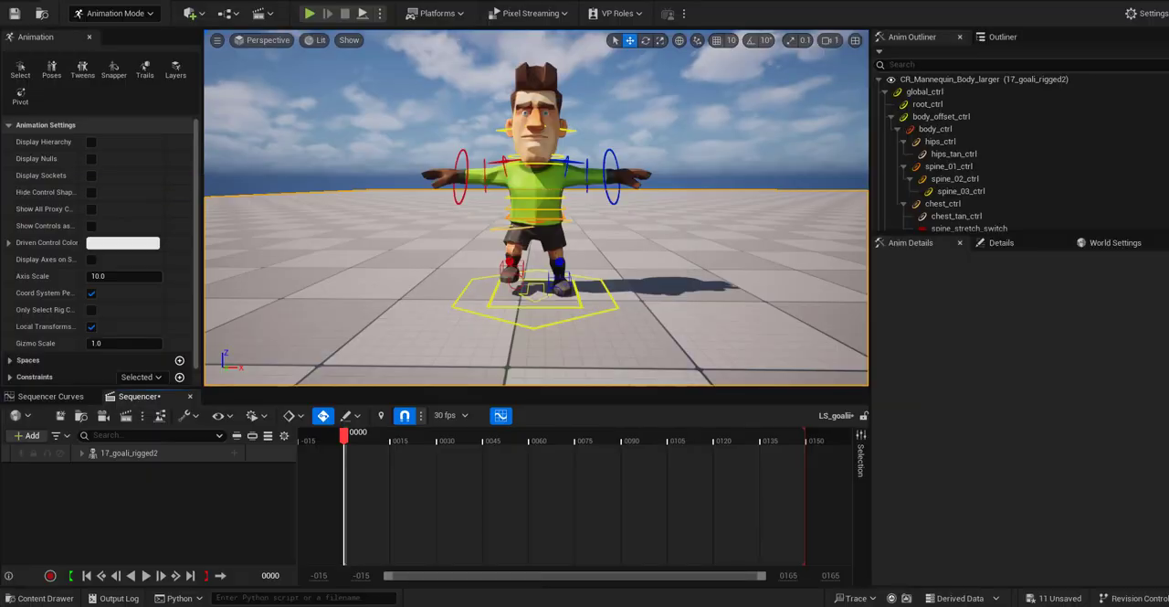
Step: Create a goalii_maximo folder inside __animations in Unreal Engine and import Goalkeeper Diving Save.fbx into it
{"action": "left_click", "coordinate": [46, 598]}
{"action": "left_click", "coordinate": [26, 412]}
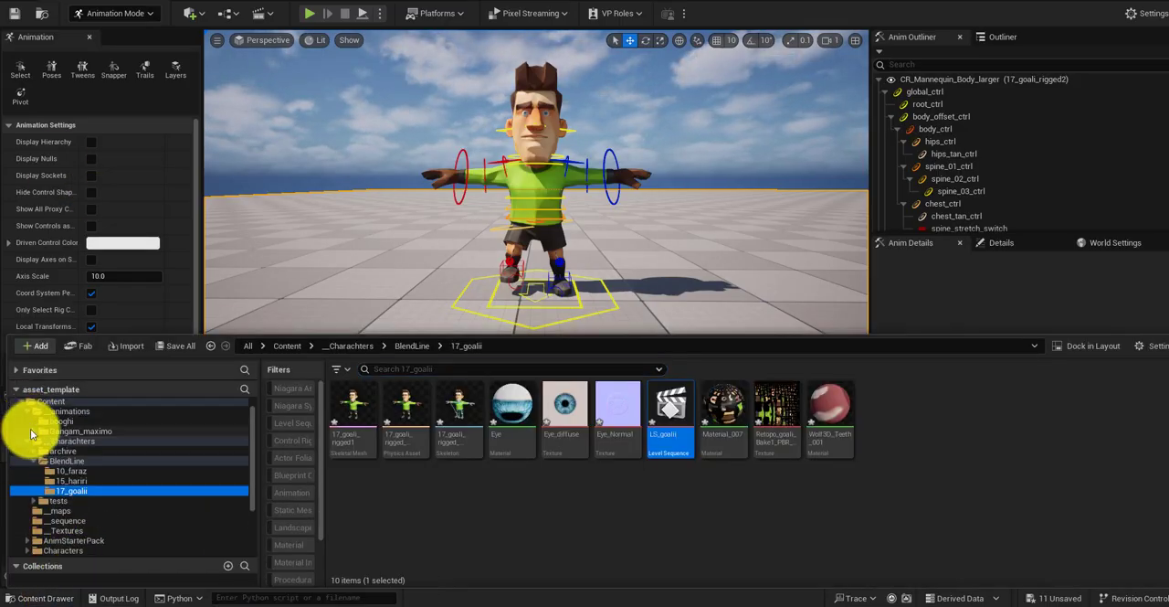
{"action": "right_click", "coordinate": [64, 413]}
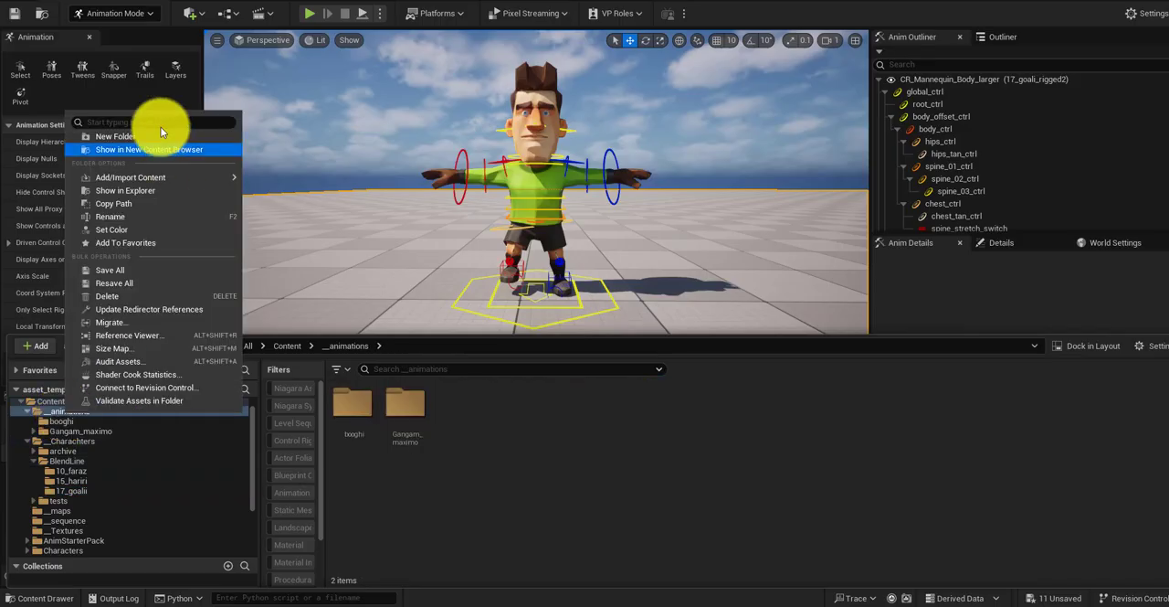
{"action": "left_click", "coordinate": [161, 127]}
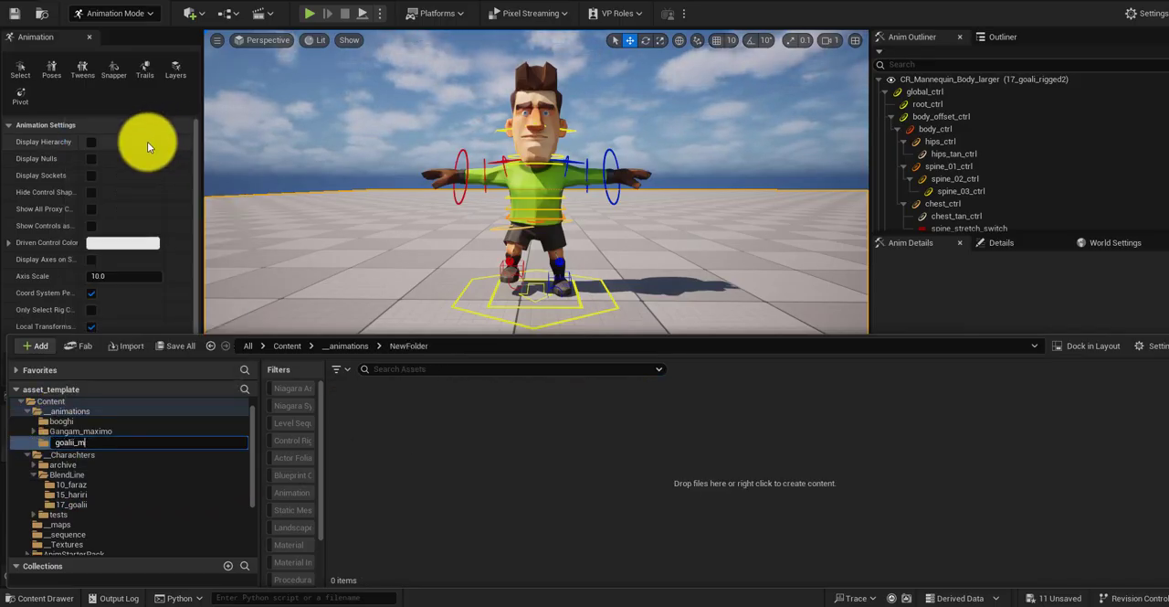
{"action": "type", "text": "goalii_maximo"}
{"action": "key", "text": "Return"}
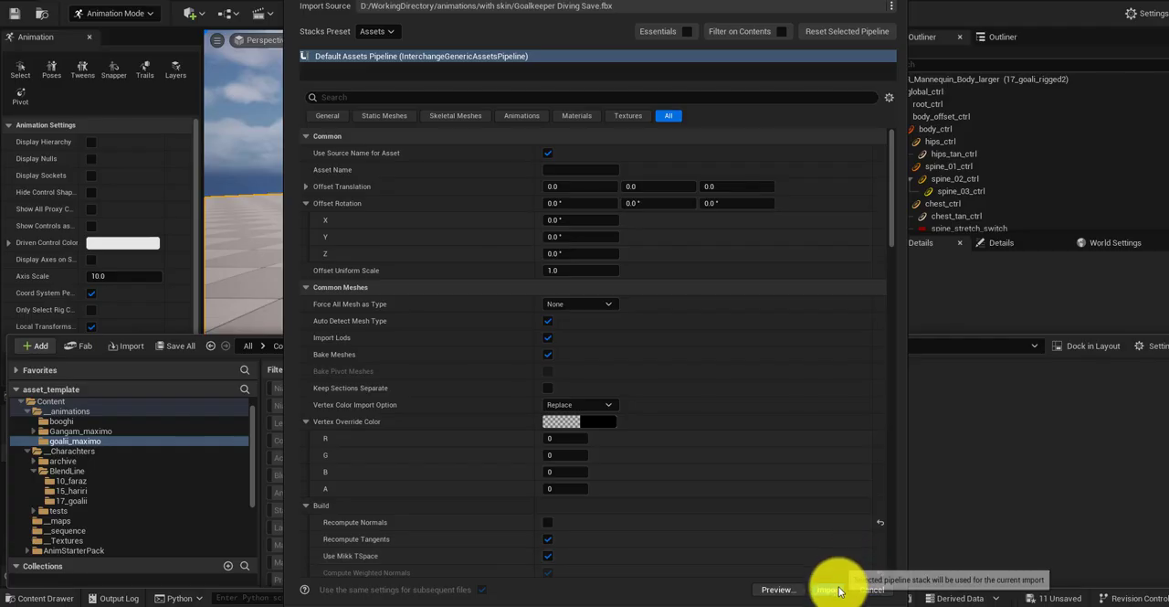
{"action": "left_click", "coordinate": [831, 589]}
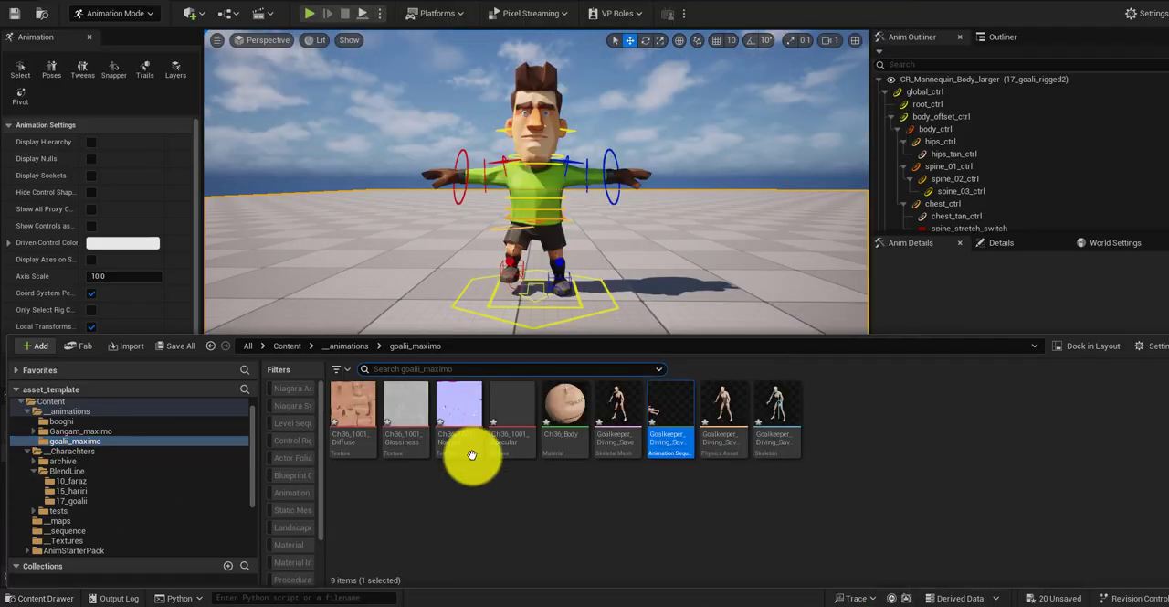
Step: Open Retarget Animations for the imported diving save animation and set 17_goali_rigged1 as the target skeletal mesh
{"action": "left_click", "coordinate": [621, 411]}
{"action": "right_click", "coordinate": [630, 395]}
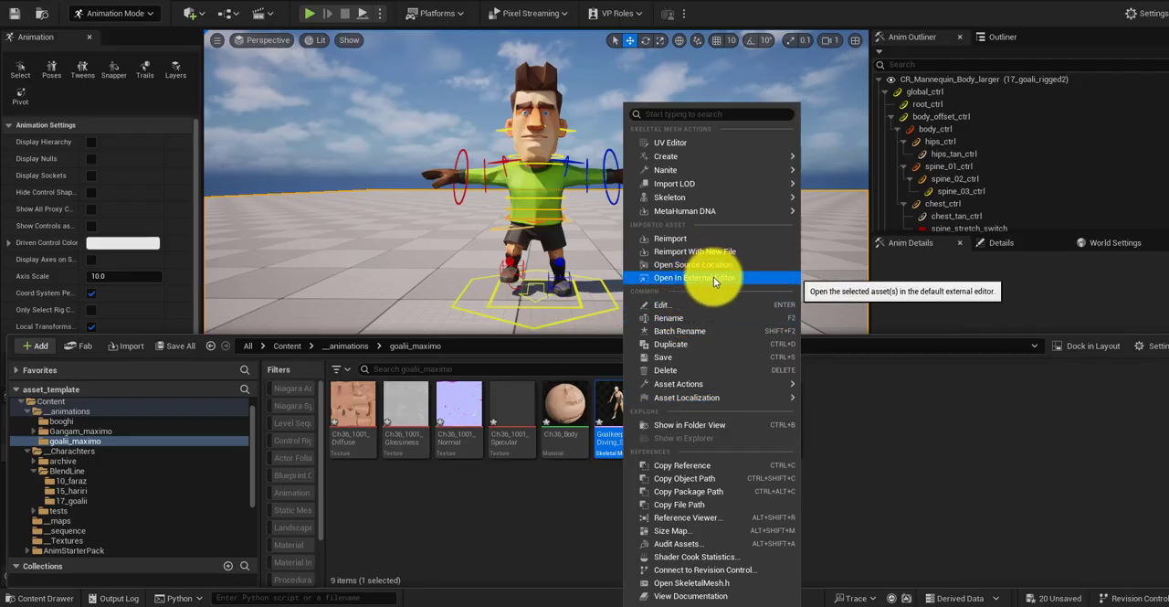
{"action": "left_click", "coordinate": [609, 410]}
{"action": "right_click", "coordinate": [664, 417]}
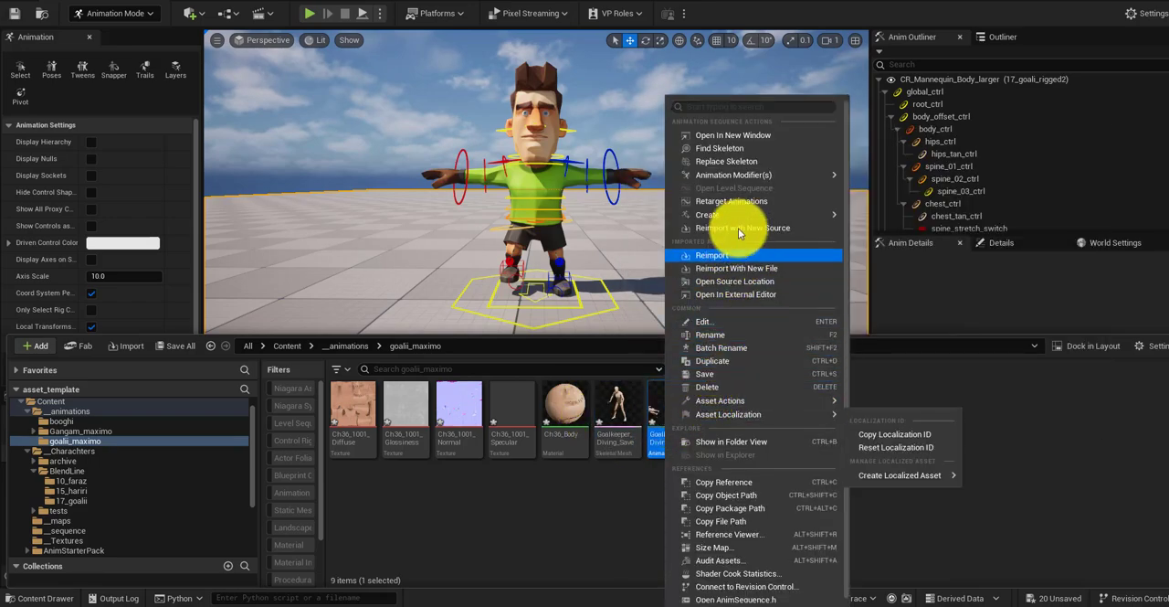
{"action": "left_click", "coordinate": [735, 200]}
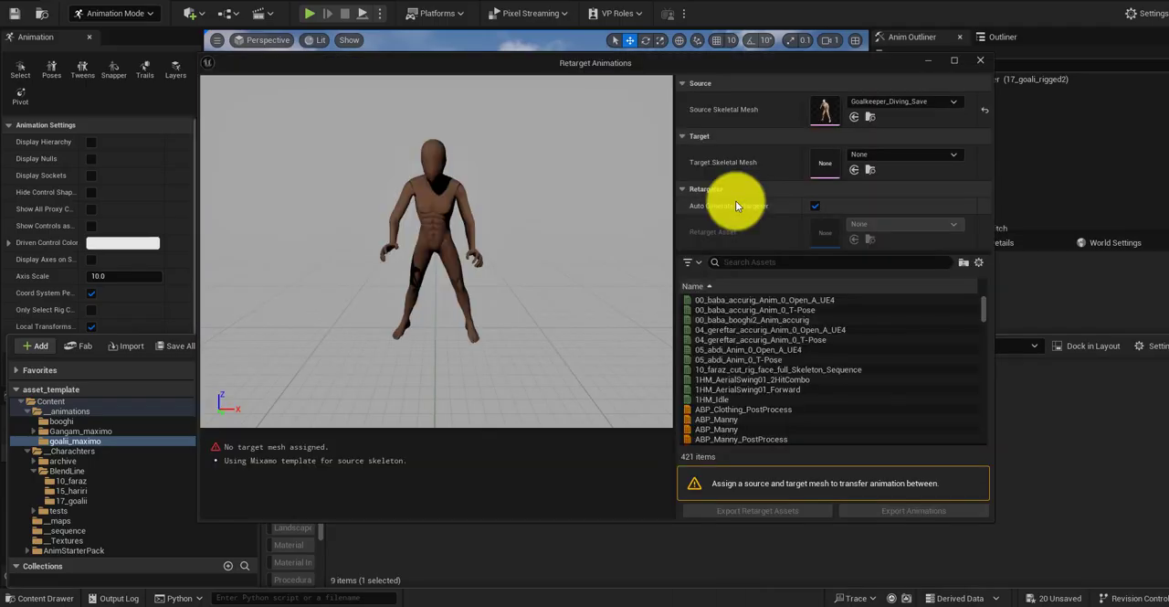
{"action": "left_click", "coordinate": [956, 155]}
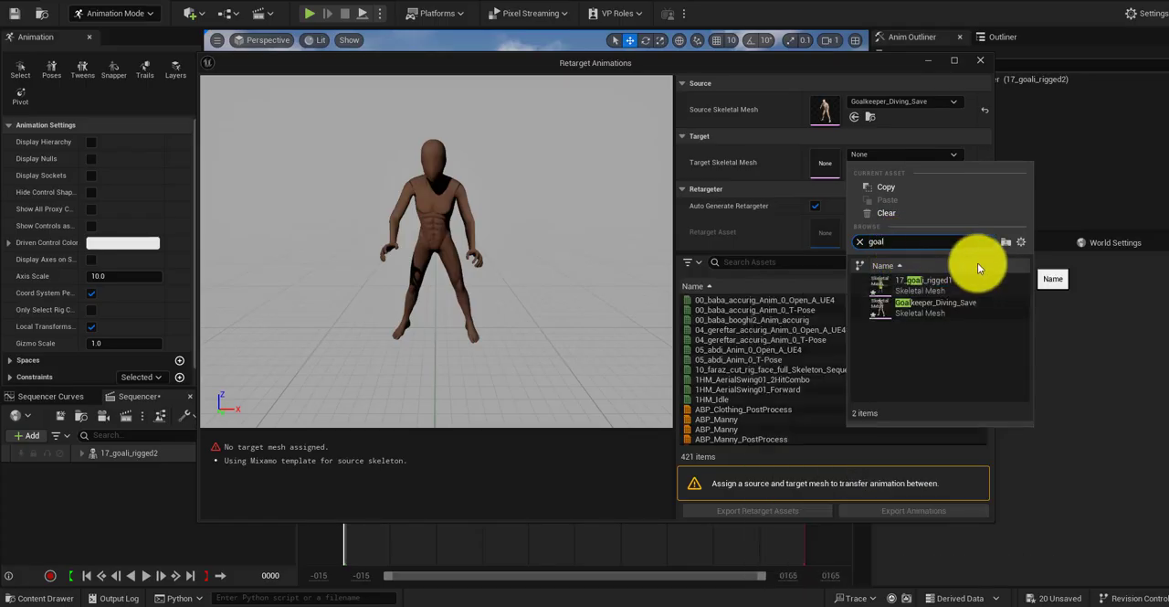
{"action": "left_click", "coordinate": [938, 280]}
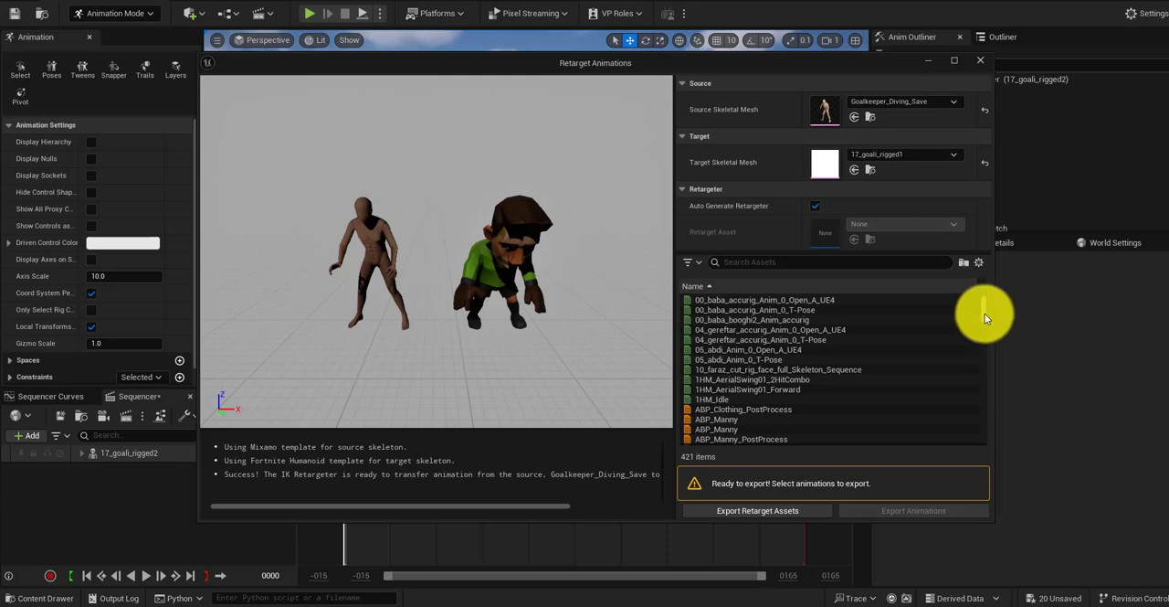
Step: Filter the retargetable animations by "goa" and select Goalkeeper_Diving_Save_Anim
{"action": "scroll", "coordinate": [985, 313], "scroll_direction": "down", "scroll_amount": 10}
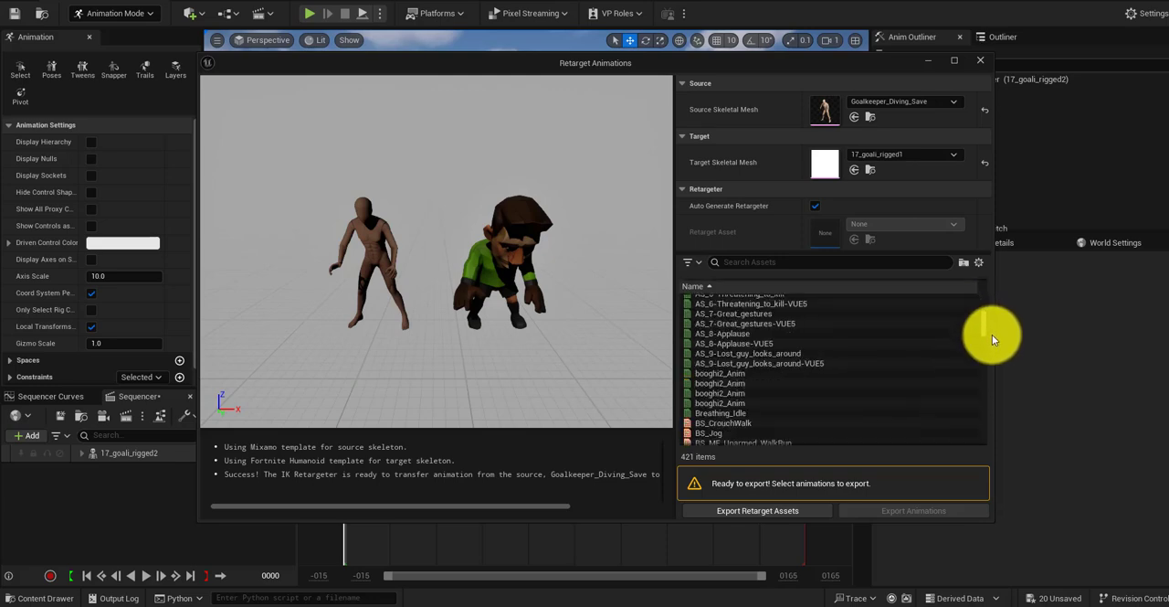
{"action": "left_click", "coordinate": [823, 262]}
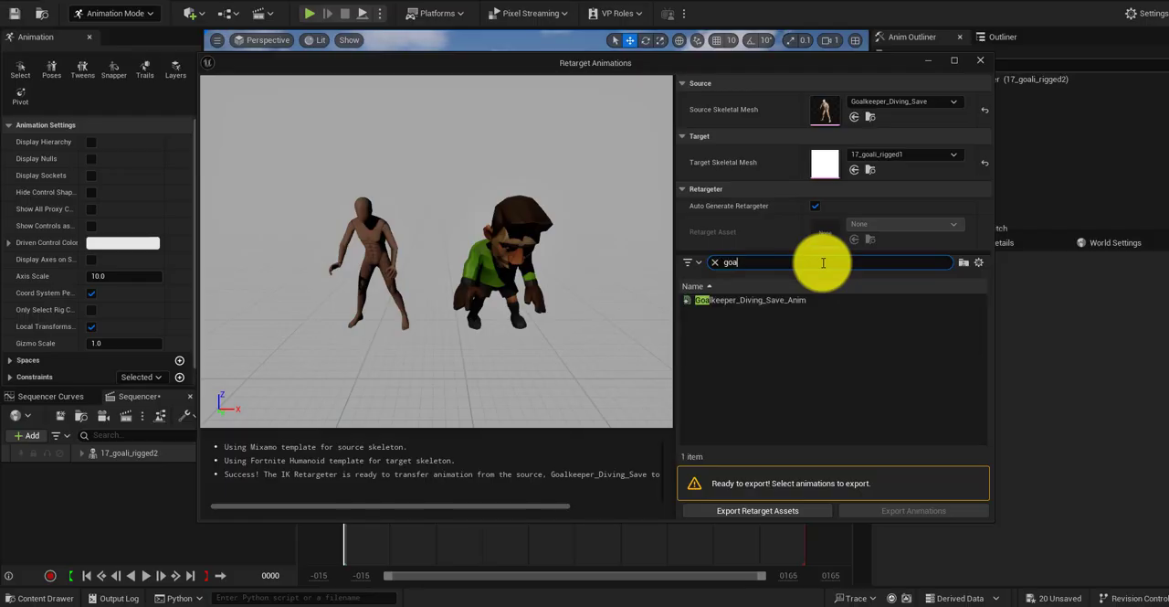
{"action": "left_click", "coordinate": [740, 300]}
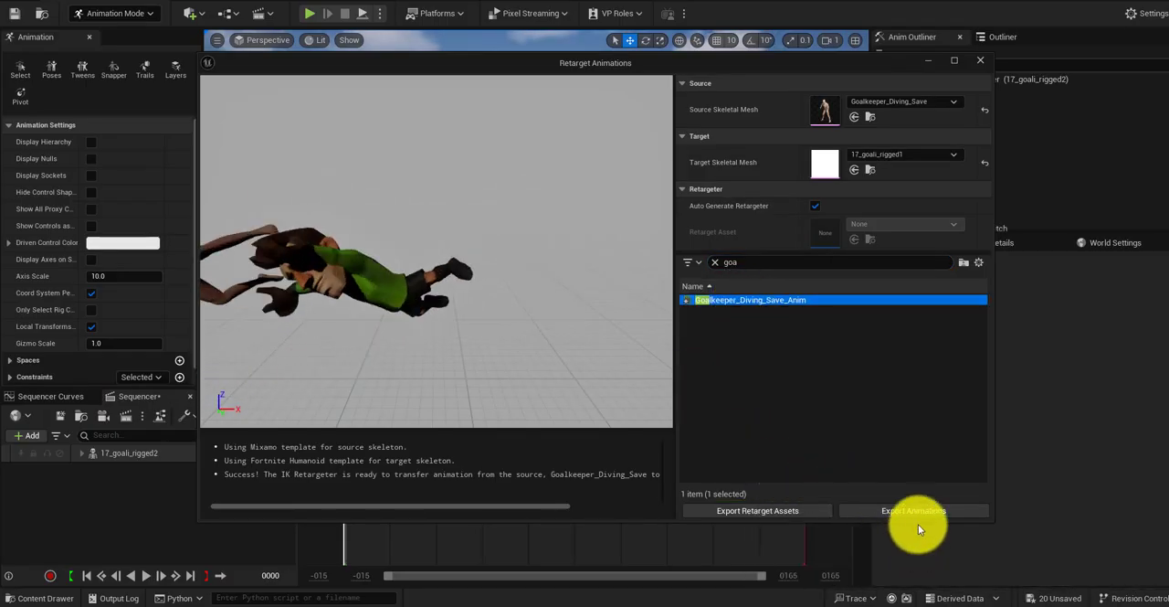
Step: Export the retargeted animation to __Charachters/BlendLine/17_goalii, including referenced assets and retaining additive flags, and close the extra content browser
{"action": "left_click", "coordinate": [899, 509]}
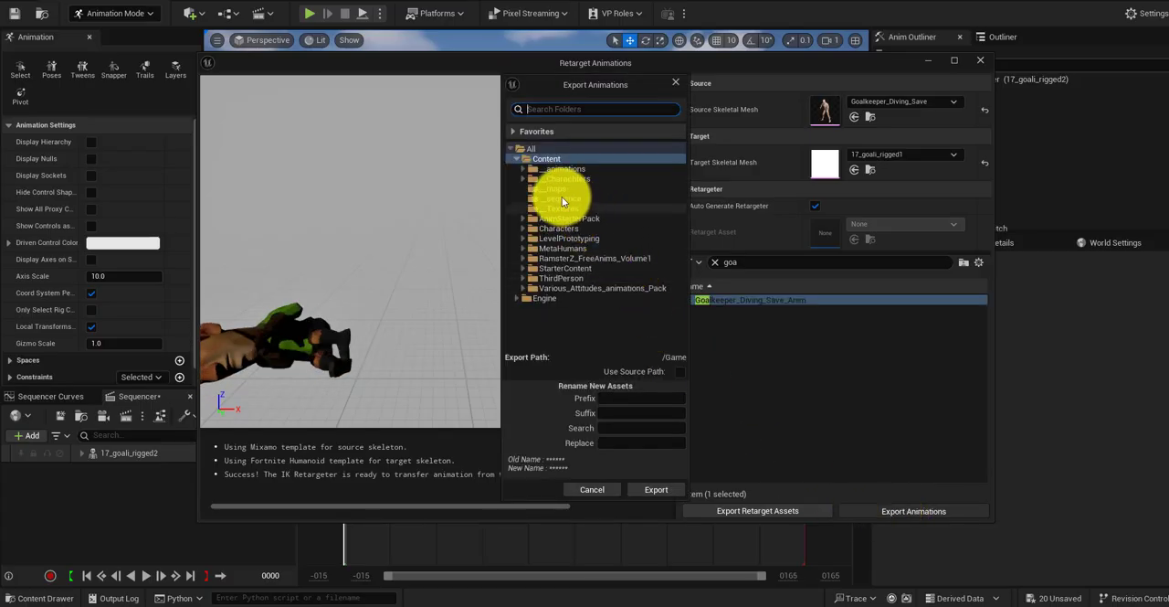
{"action": "left_click", "coordinate": [522, 178]}
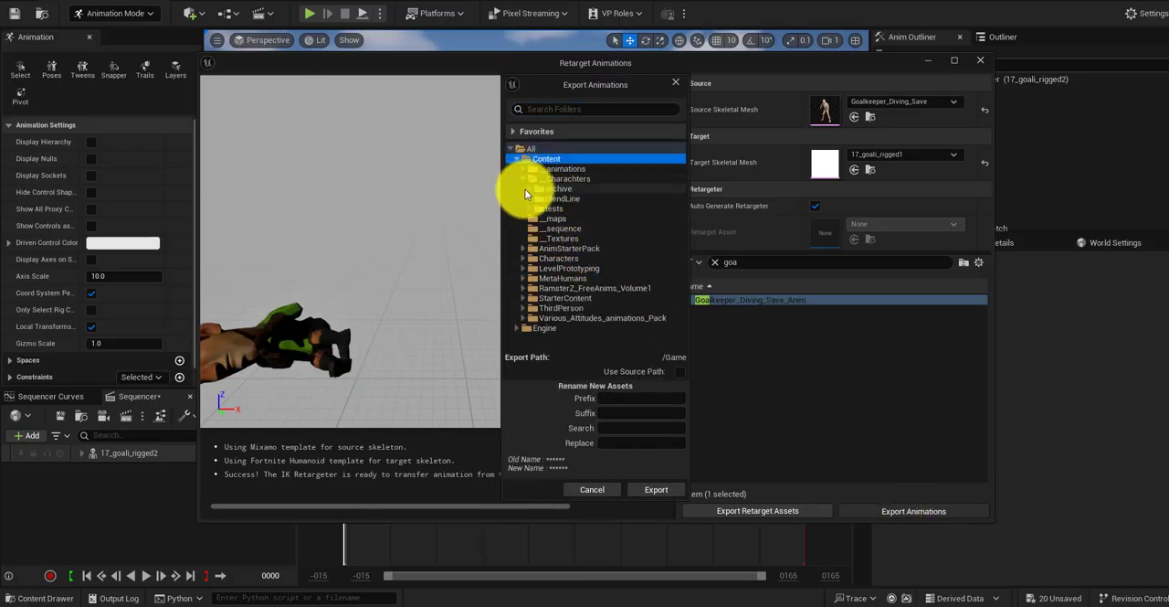
{"action": "left_click", "coordinate": [527, 197]}
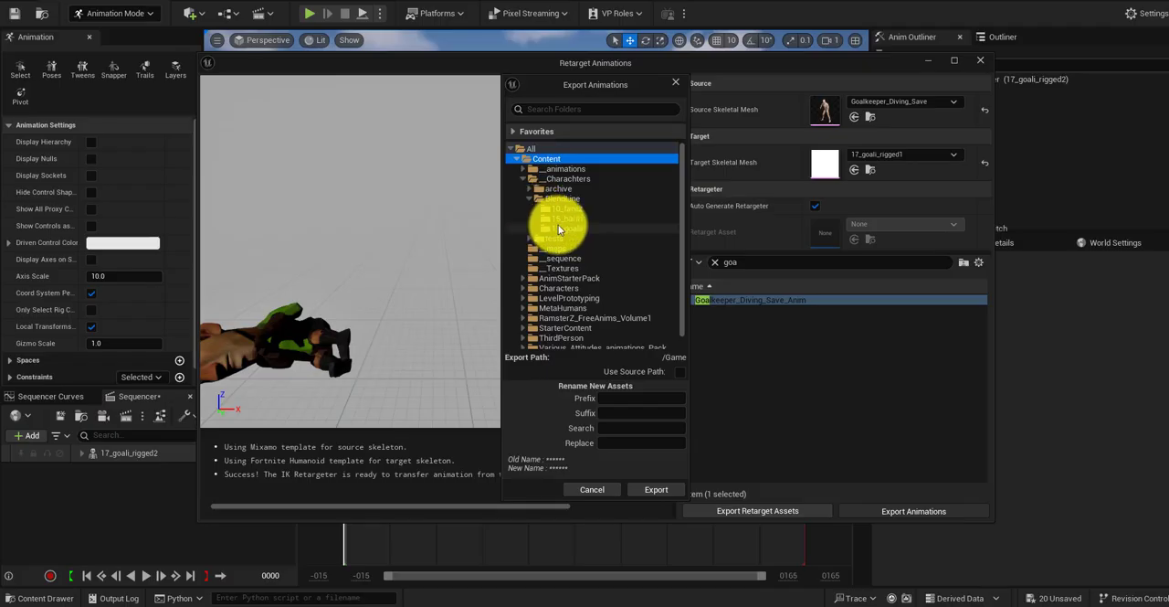
{"action": "left_click", "coordinate": [560, 228]}
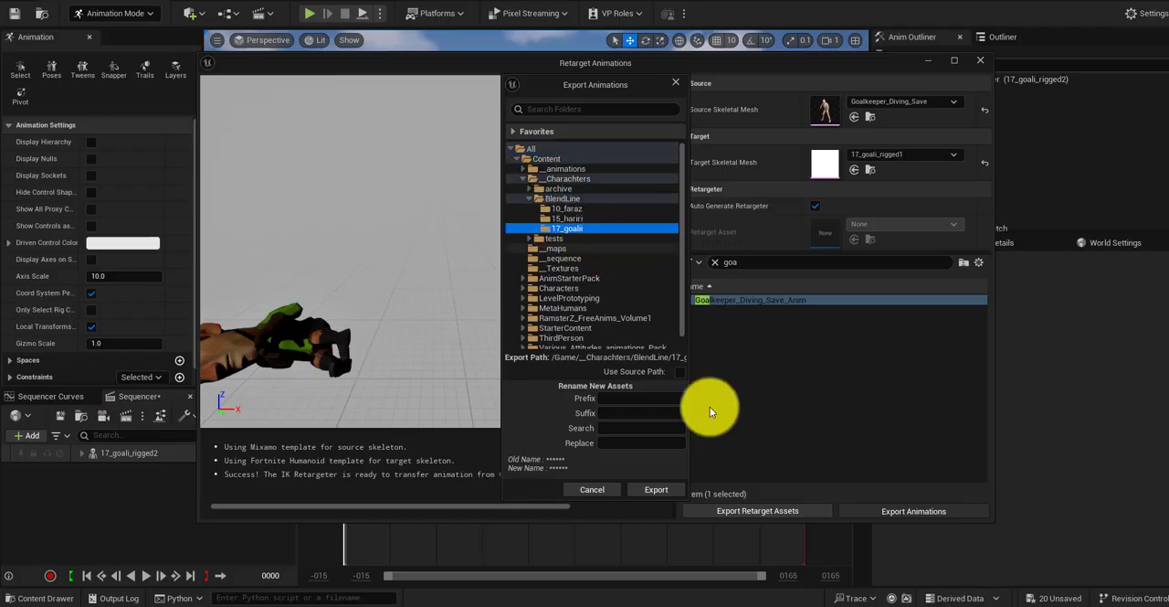
{"action": "left_click", "coordinate": [657, 490]}
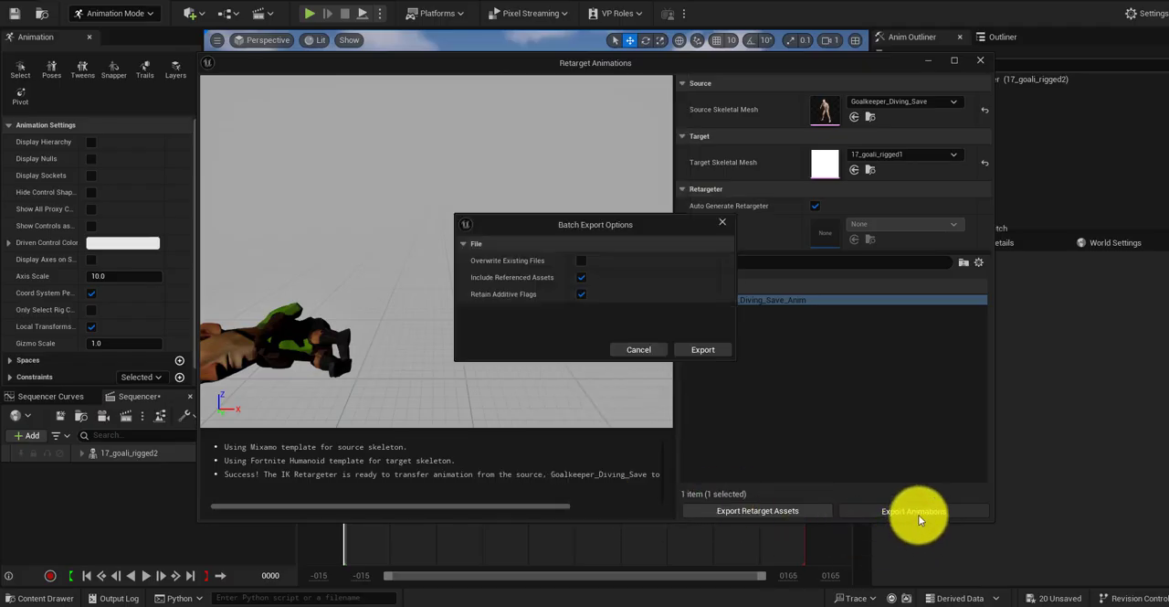
{"action": "left_click", "coordinate": [705, 354]}
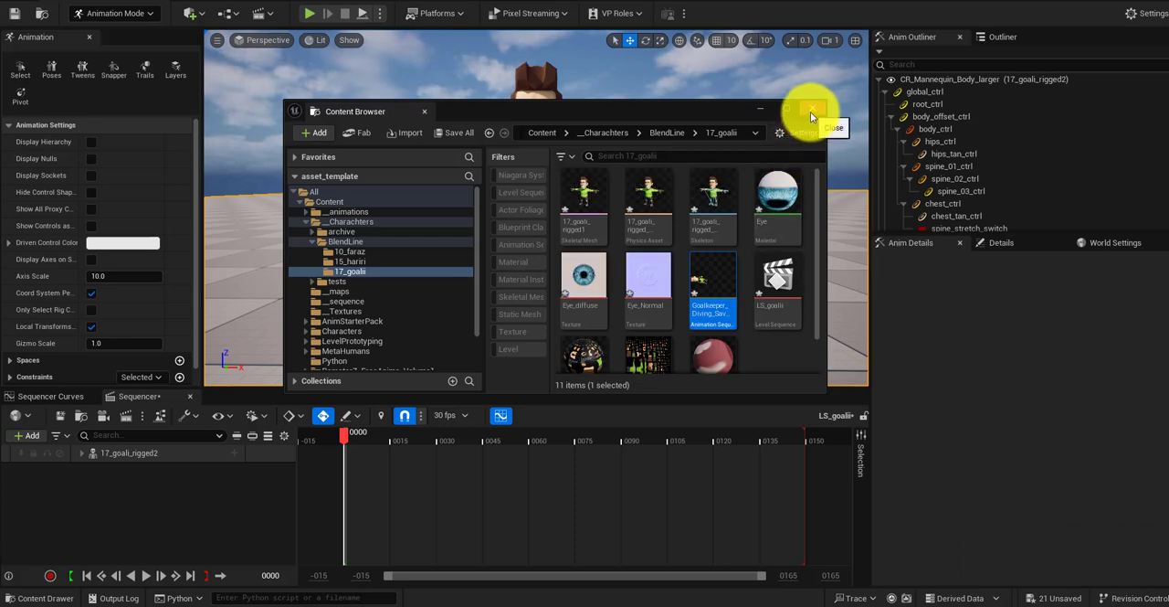
{"action": "left_click", "coordinate": [811, 111]}
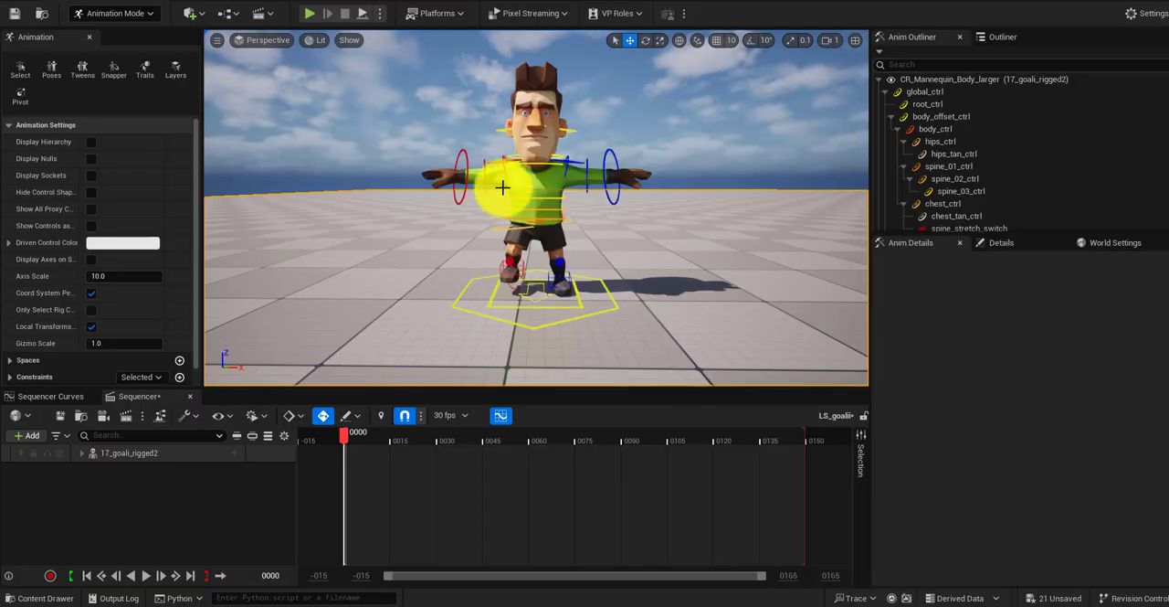
{"action": "left_click", "coordinate": [526, 203]}
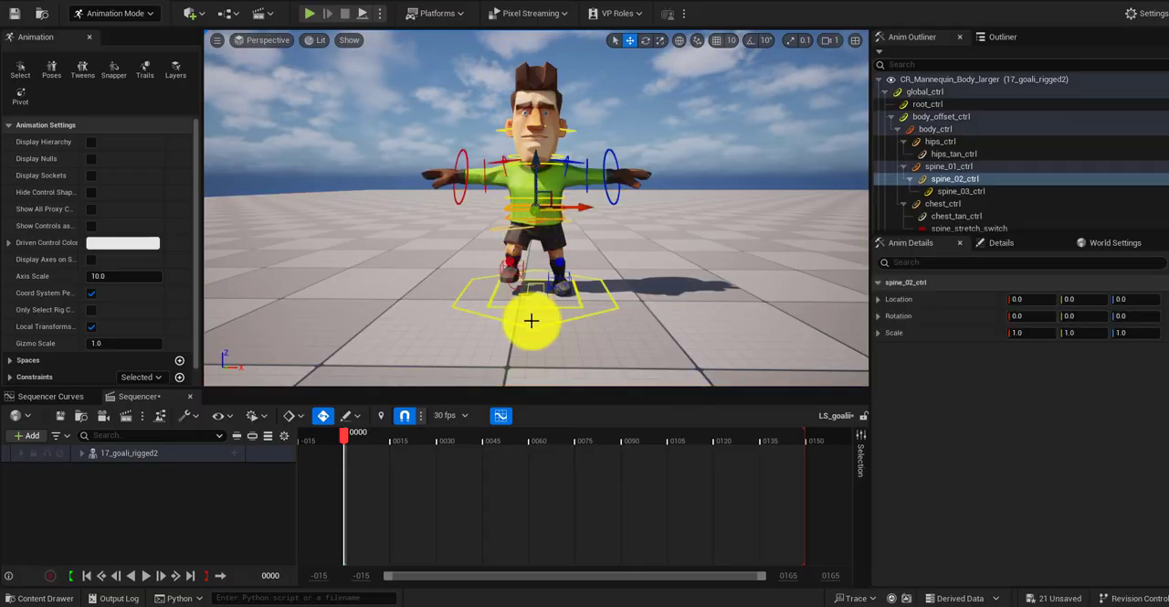
{"action": "left_click", "coordinate": [50, 596]}
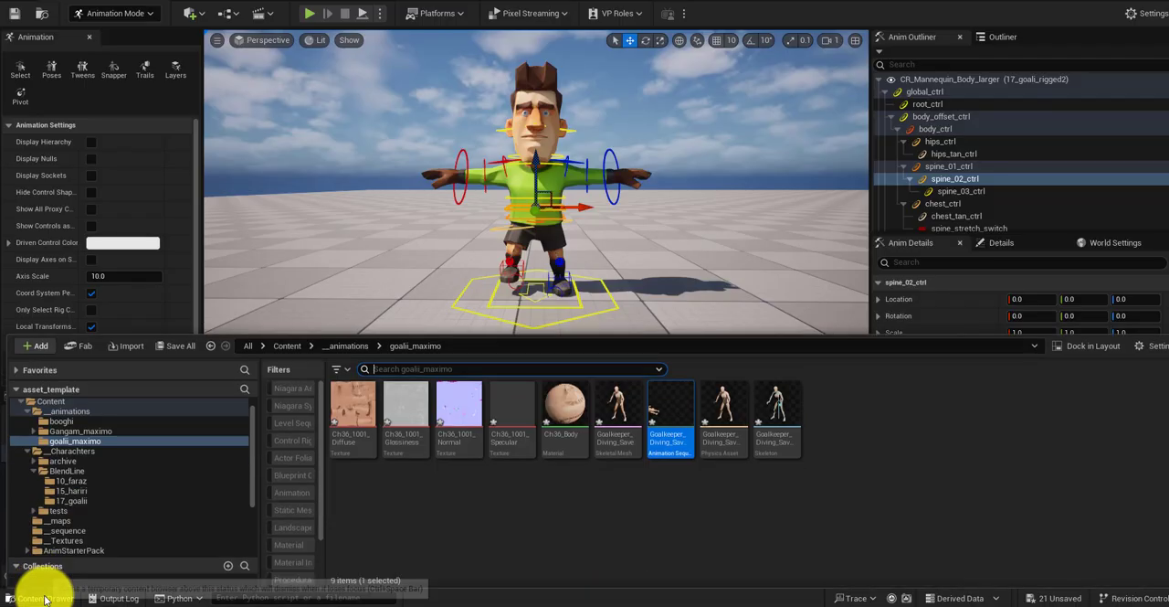
{"action": "left_click", "coordinate": [57, 594]}
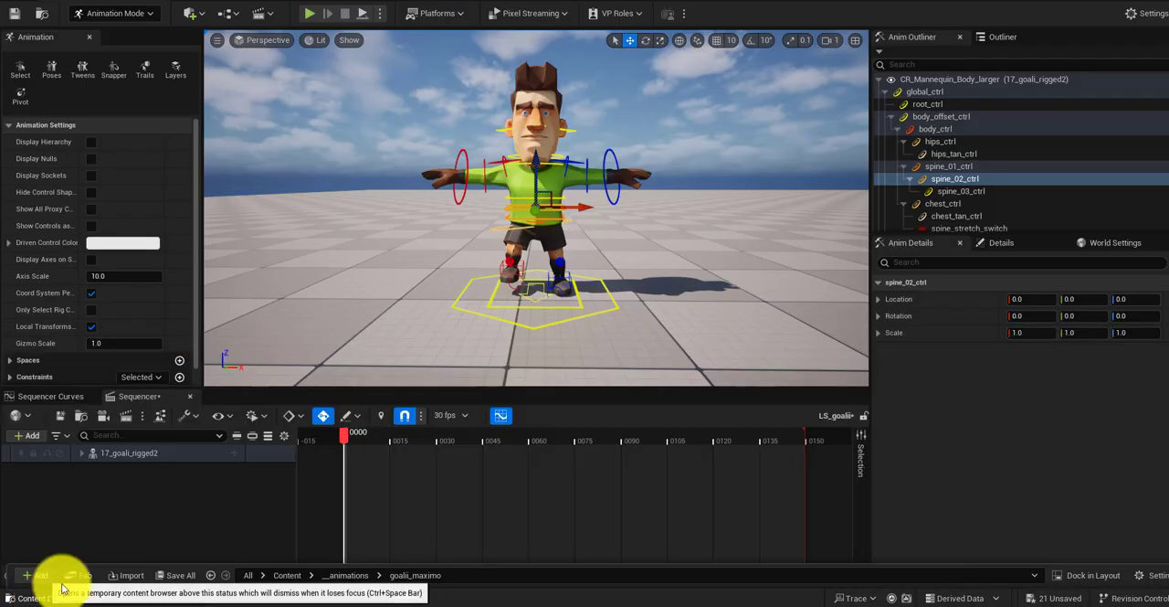
Step: Expand the 17_goali_rigged2 track and add the 17_goalii version of Goalkeeper_Diving_Save_Anim to its Animation track at frame -3
{"action": "left_click", "coordinate": [81, 454]}
{"action": "left_click", "coordinate": [88, 488]}
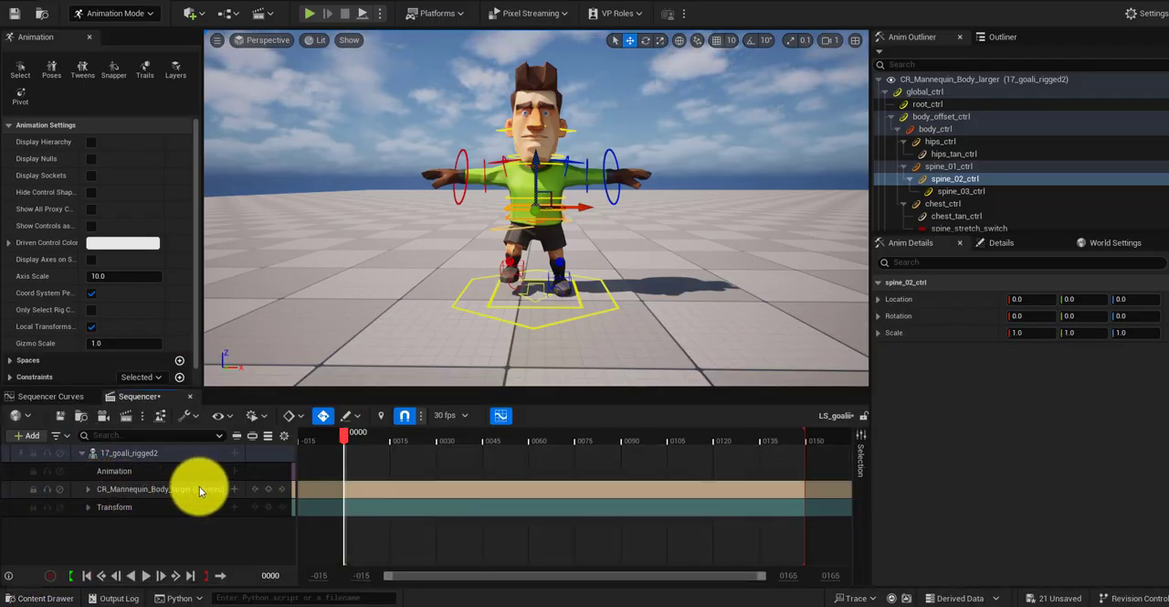
{"action": "left_click", "coordinate": [336, 441]}
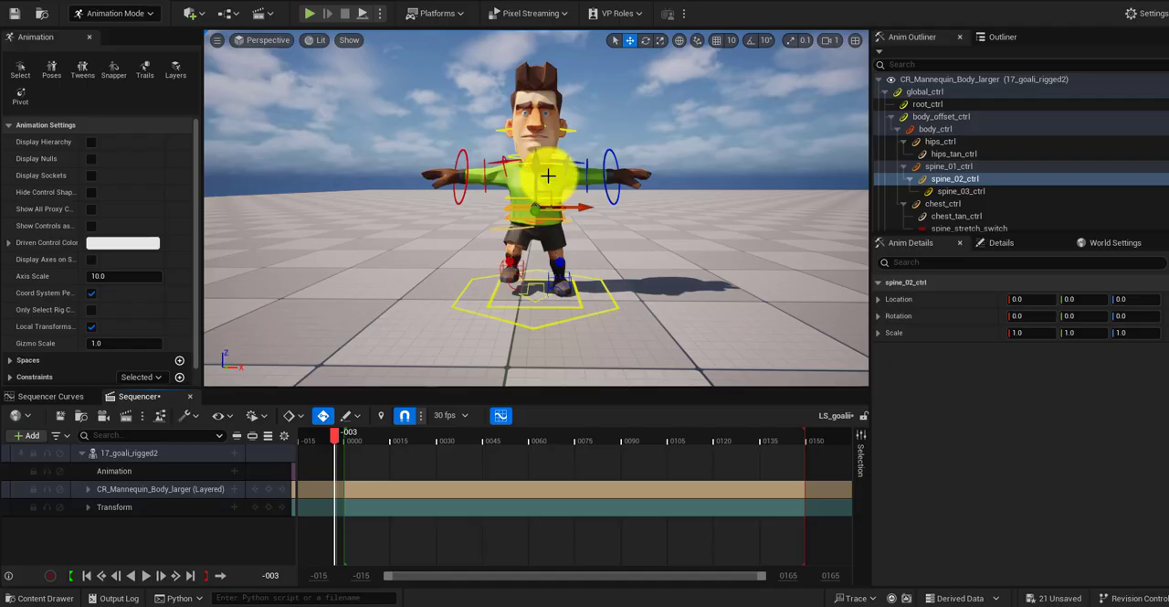
{"action": "left_click", "coordinate": [87, 489]}
{"action": "left_click", "coordinate": [88, 489]}
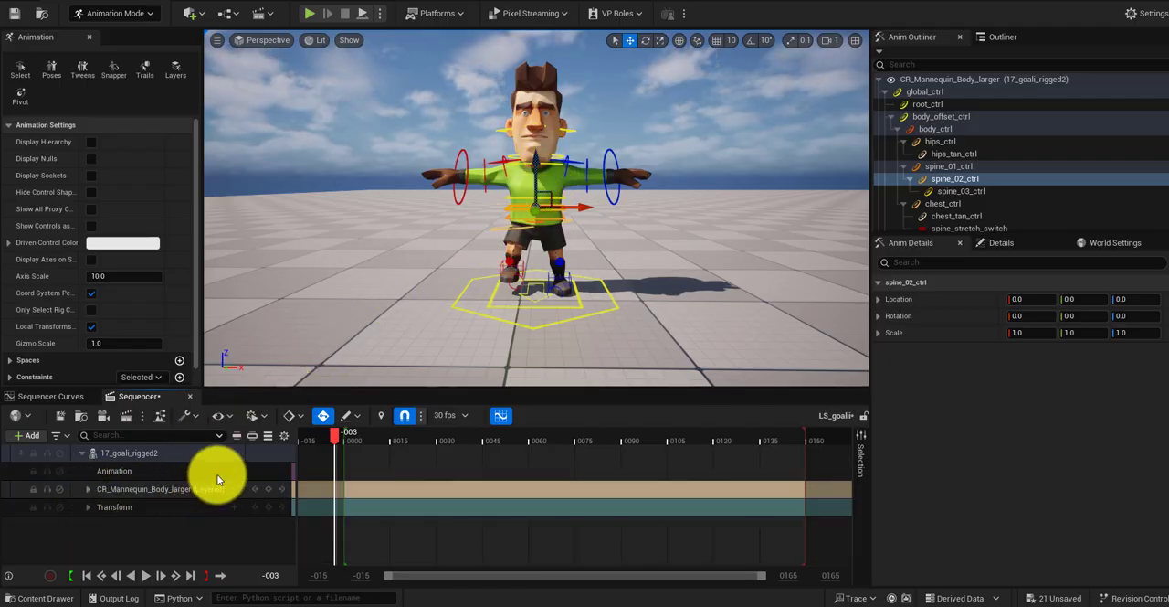
{"action": "left_click", "coordinate": [236, 469]}
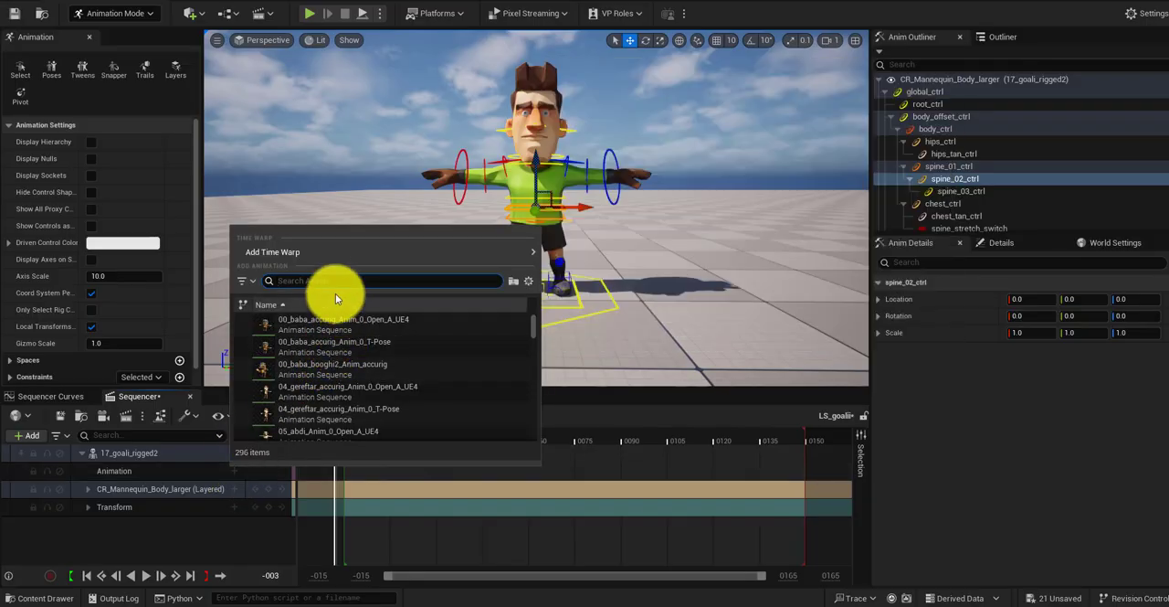
{"action": "type", "text": "goa"}
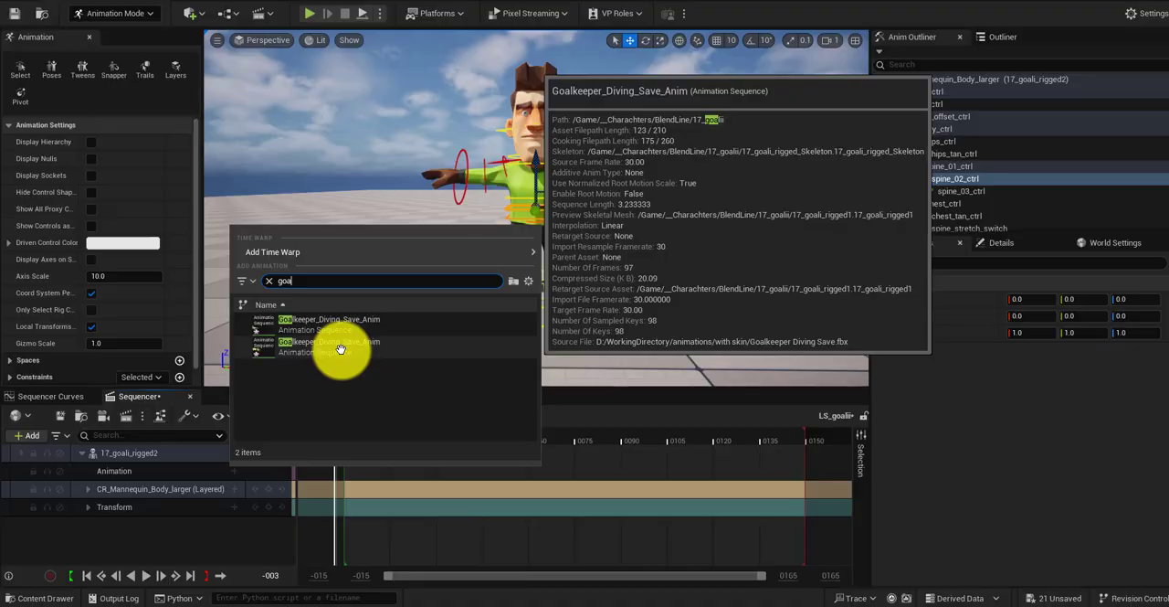
{"action": "left_click", "coordinate": [339, 347]}
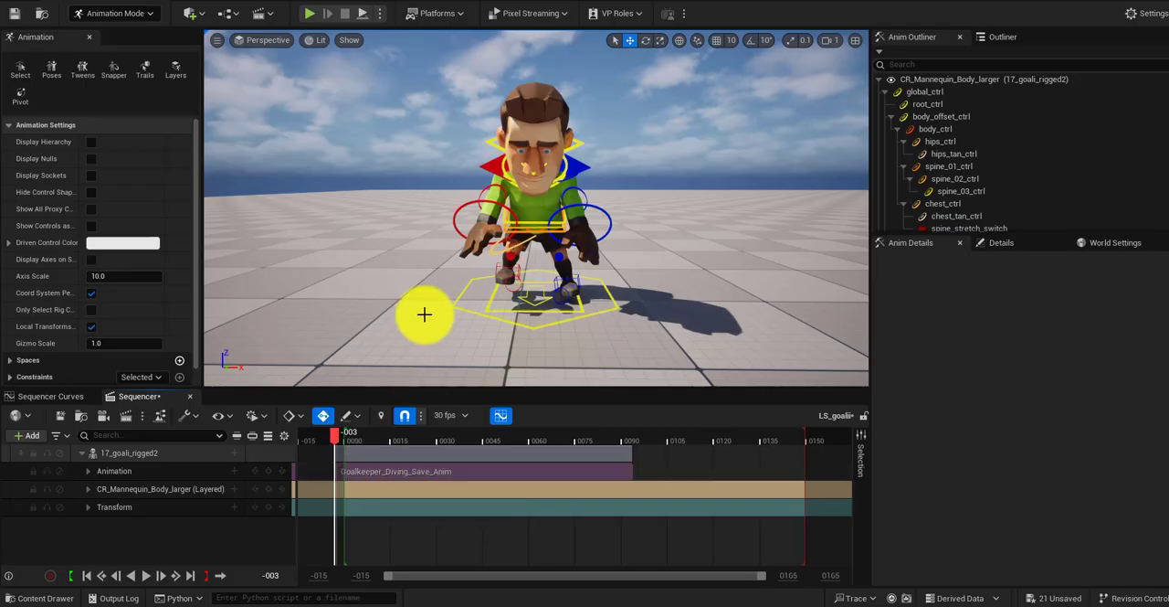
Step: Play the sequence from its beginning to review the goalkeeper's diving save
{"action": "scroll", "coordinate": [425, 313], "scroll_direction": "down", "scroll_amount": 2}
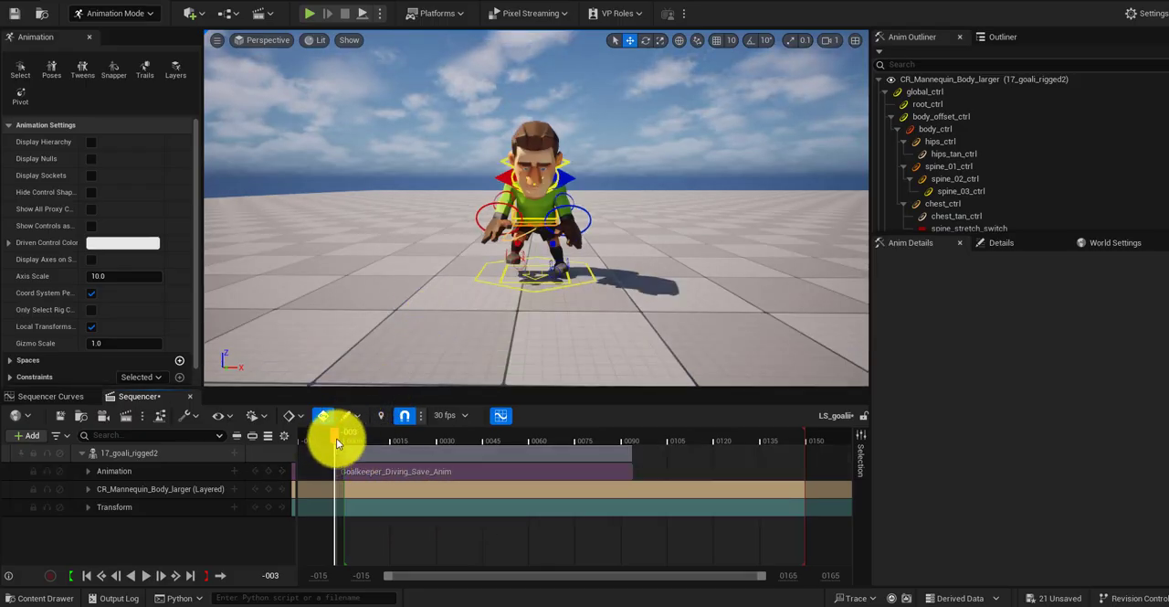
{"action": "key", "text": "space"}
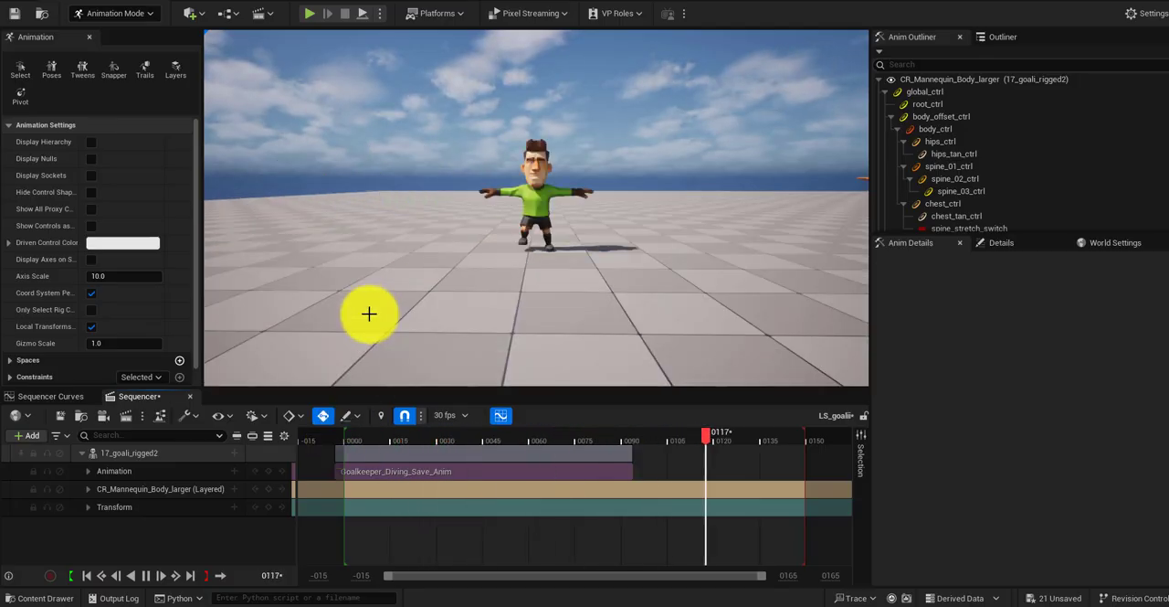
{"action": "key", "text": "space"}
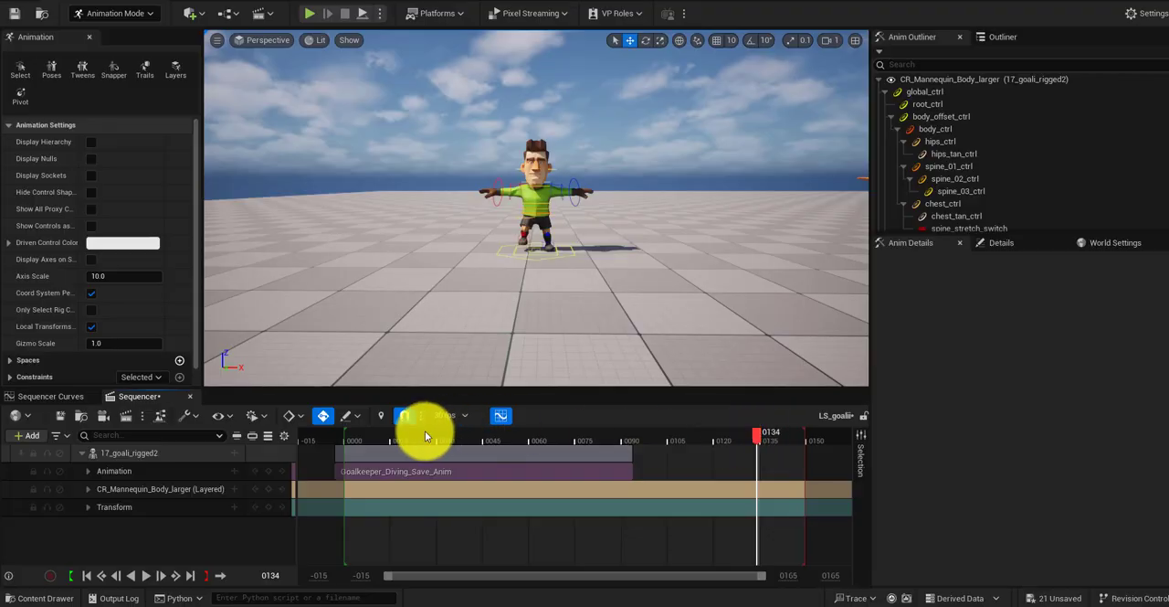
{"action": "left_click_drag", "start_coordinate": [425, 431], "coordinate": [342, 435]}
{"action": "key", "text": "space"}
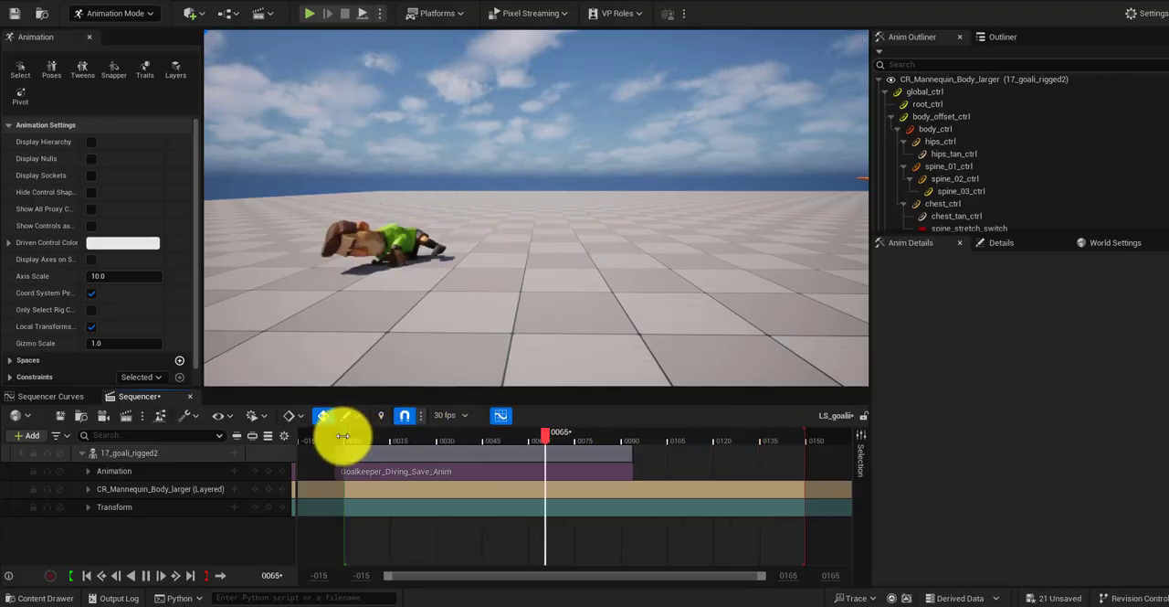
{"action": "key", "text": "space"}
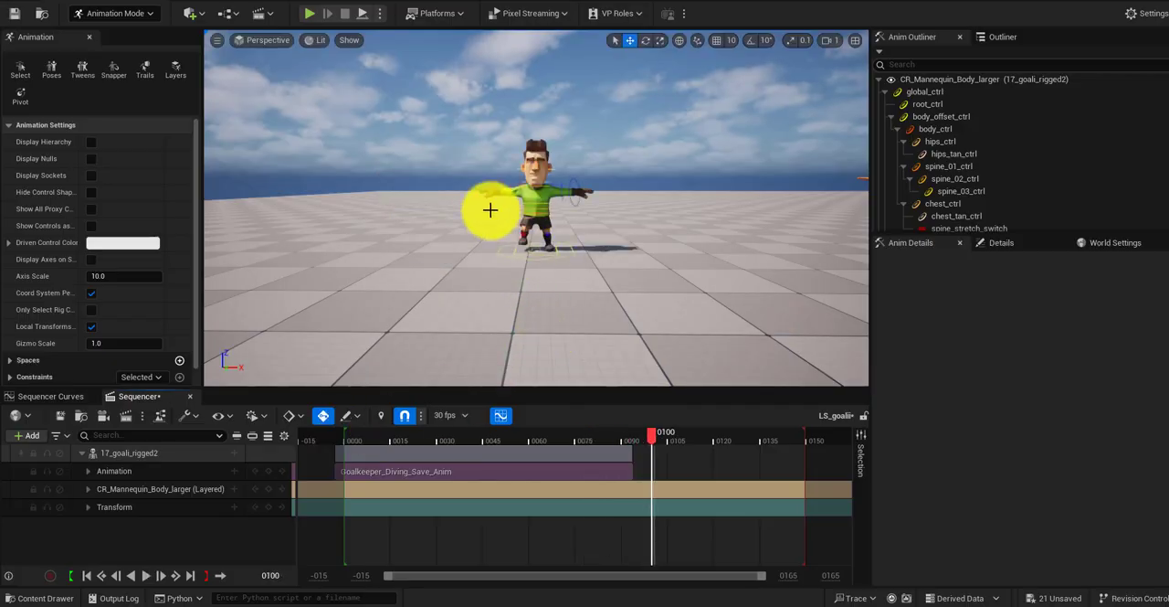
Step: Move the Goalkeeper_Diving_Save_Anim clip to start at about frame 5 and return the playhead to the sequence start
{"action": "key", "text": "f"}
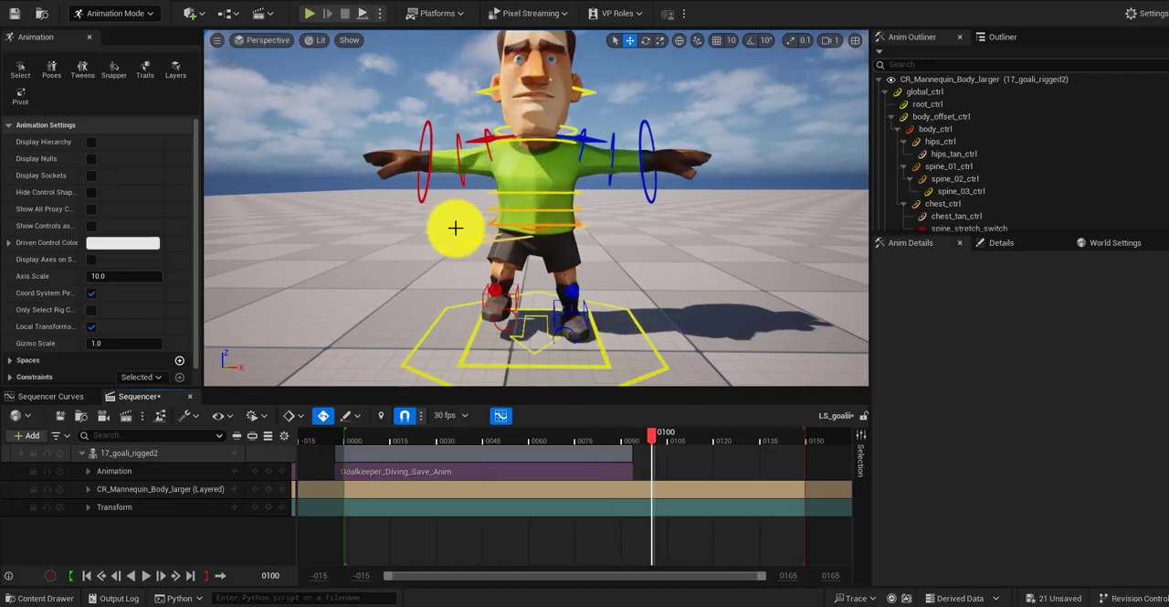
{"action": "middle_click_drag", "start_coordinate": [456, 228], "coordinate": [452, 203]}
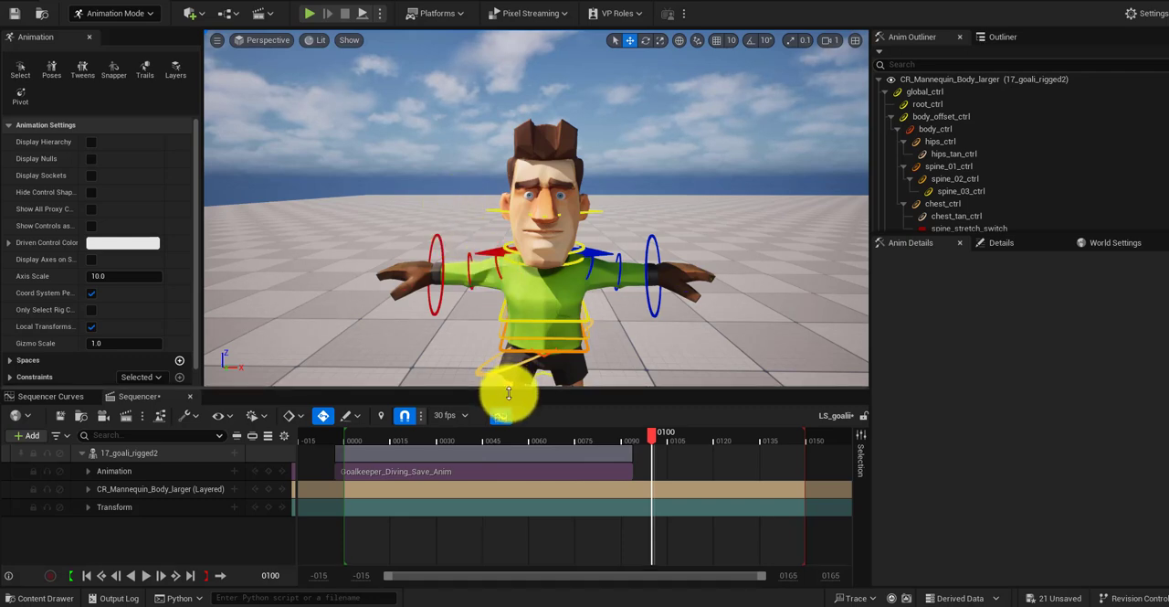
{"action": "left_click_drag", "start_coordinate": [508, 393], "coordinate": [512, 397]}
{"action": "left_click_drag", "start_coordinate": [652, 435], "coordinate": [398, 476]}
{"action": "scroll", "coordinate": [481, 308], "scroll_direction": "down", "scroll_amount": 5}
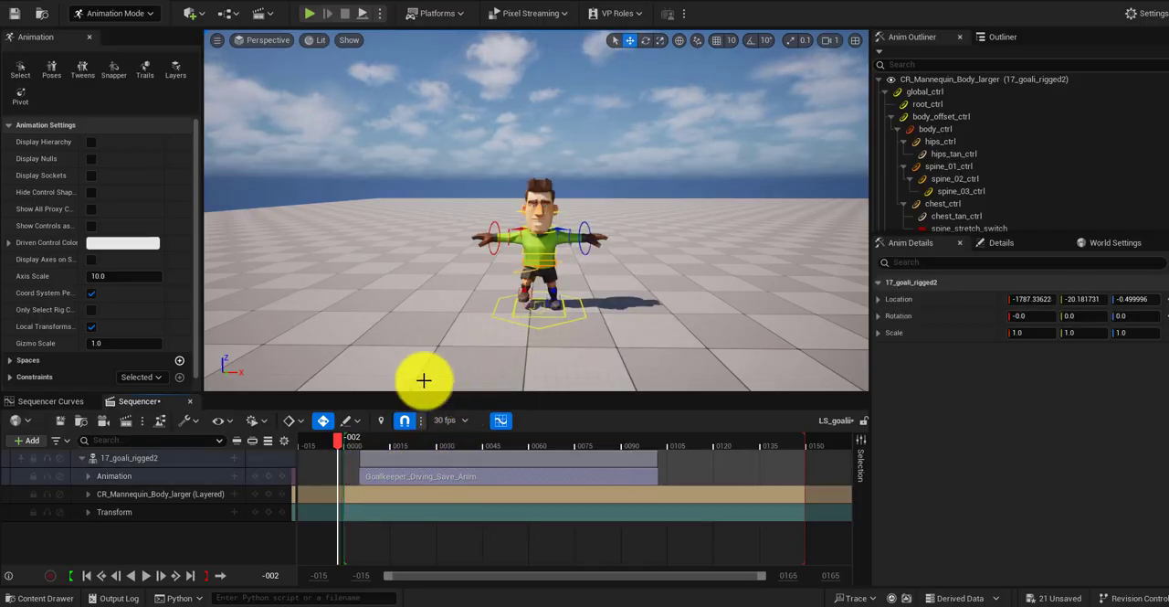
{"action": "mouse_move", "coordinate": [356, 445]}
{"action": "left_mouse_down"}
{"action": "mouse_move", "coordinate": [405, 443]}
{"action": "mouse_move", "coordinate": [347, 444]}
{"action": "left_mouse_up"}
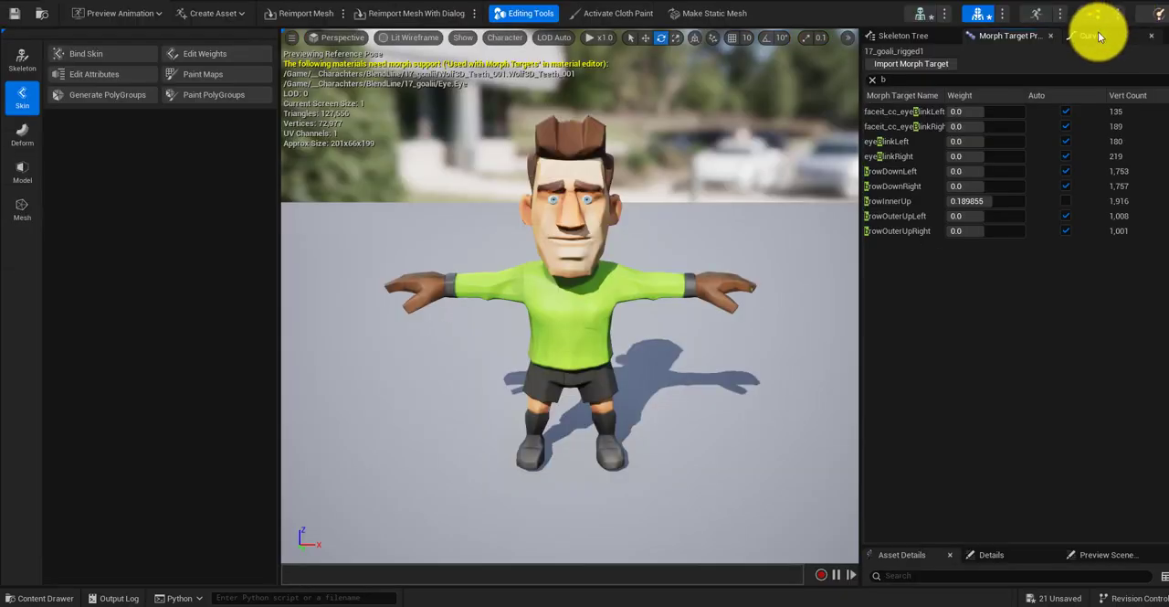
Step: Add a browInnerUp curve to the 17_goali_rigged1 skeletal mesh, matching the morph target's name, and enable its morph target type
{"action": "left_click", "coordinate": [1094, 35]}
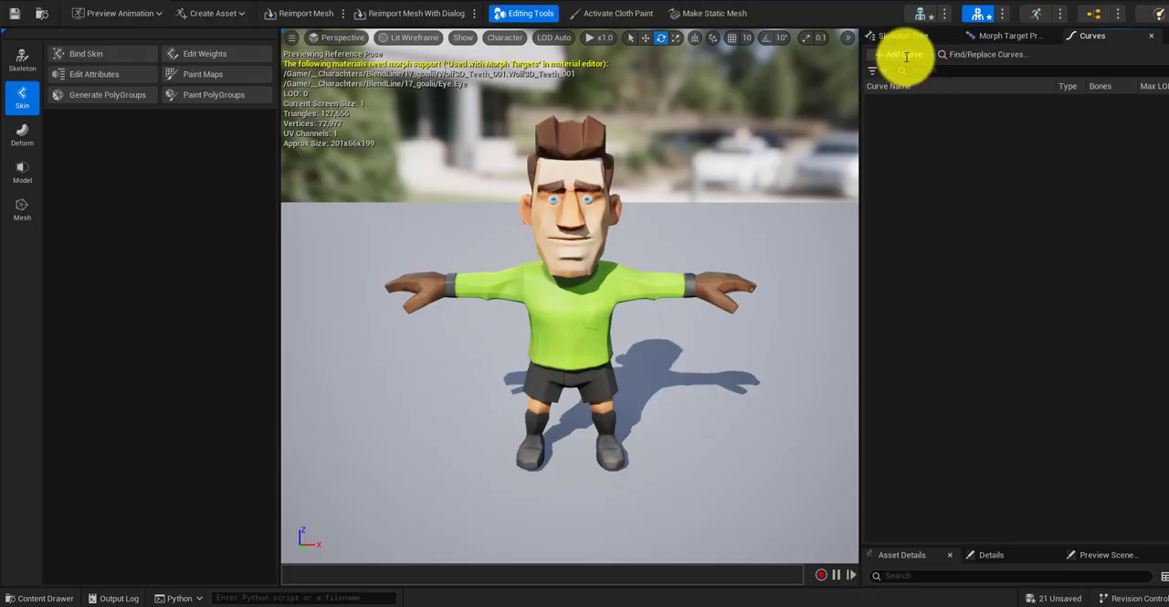
{"action": "left_click", "coordinate": [904, 56]}
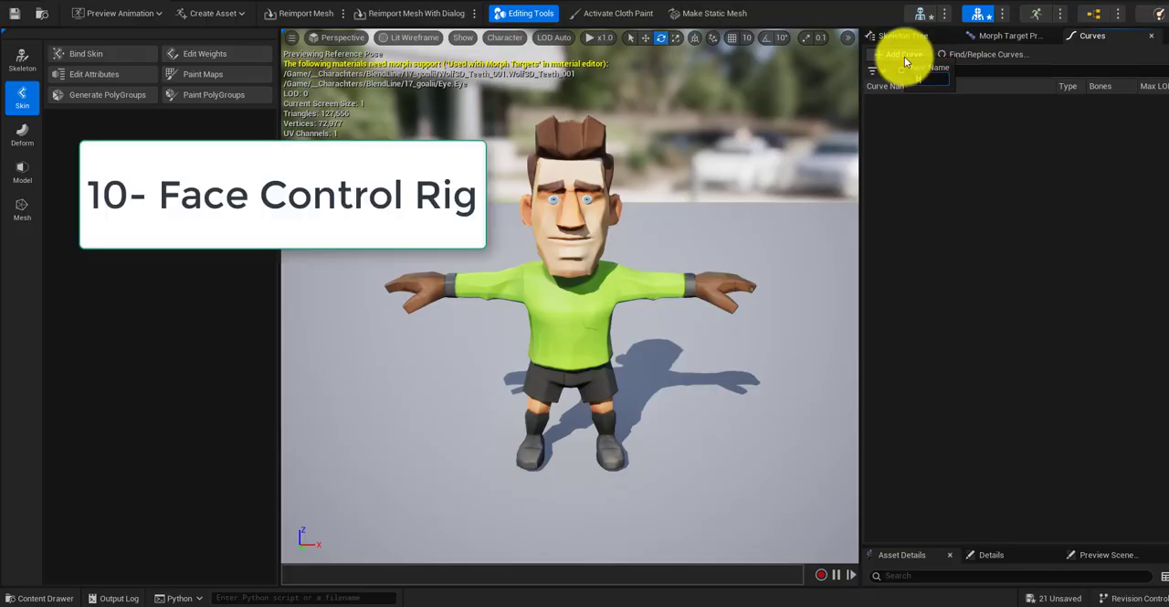
{"action": "type", "text": "browInnerUp"}
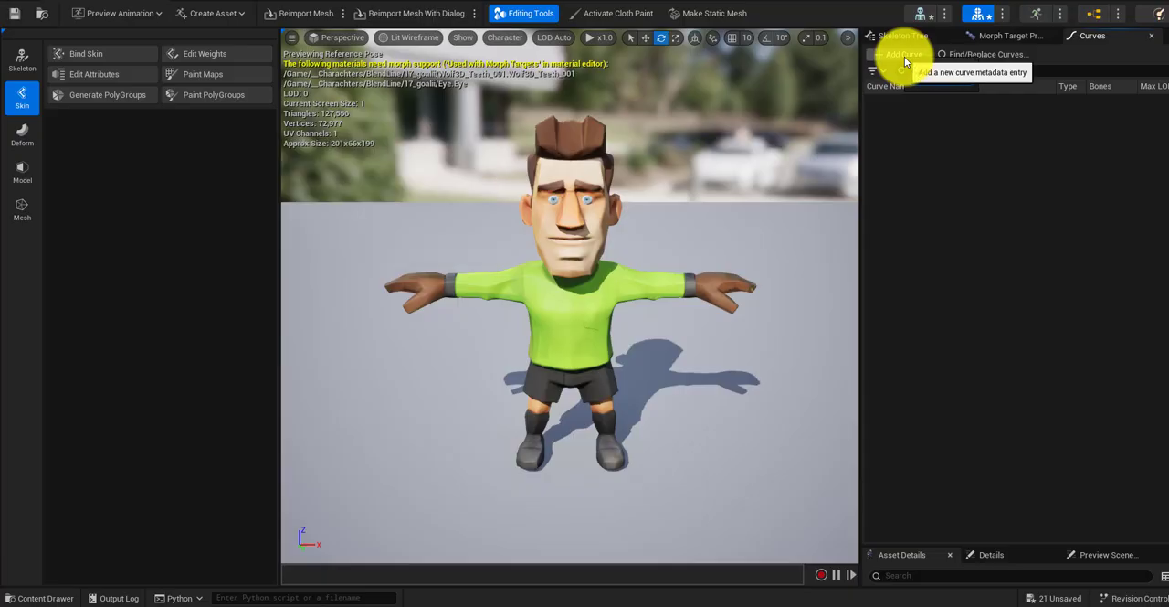
{"action": "key", "text": "Return"}
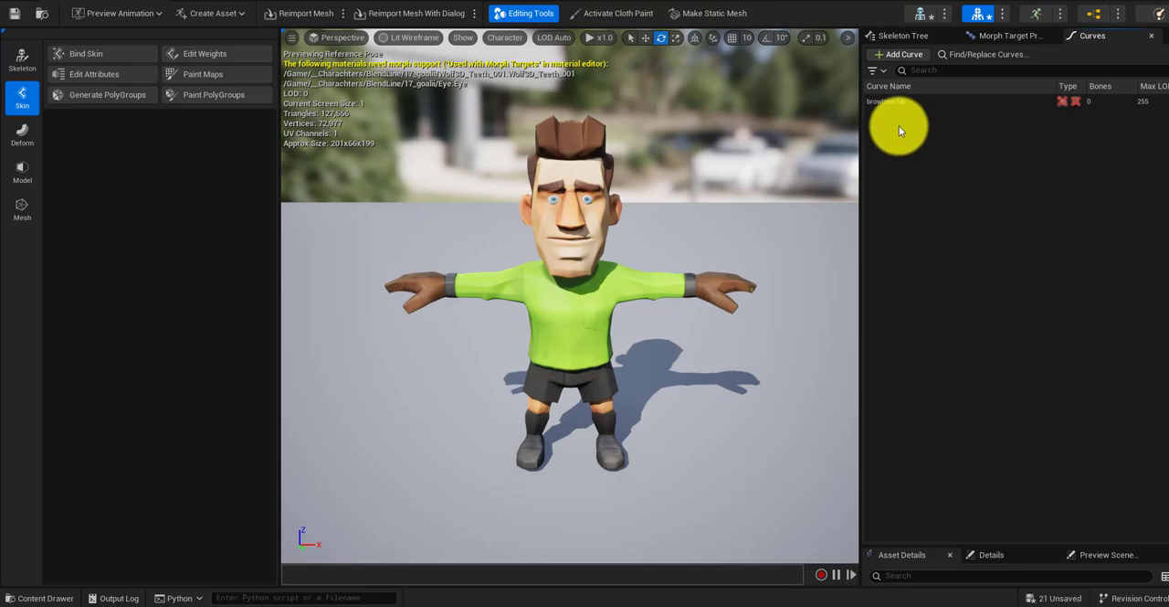
{"action": "left_click", "coordinate": [1001, 35]}
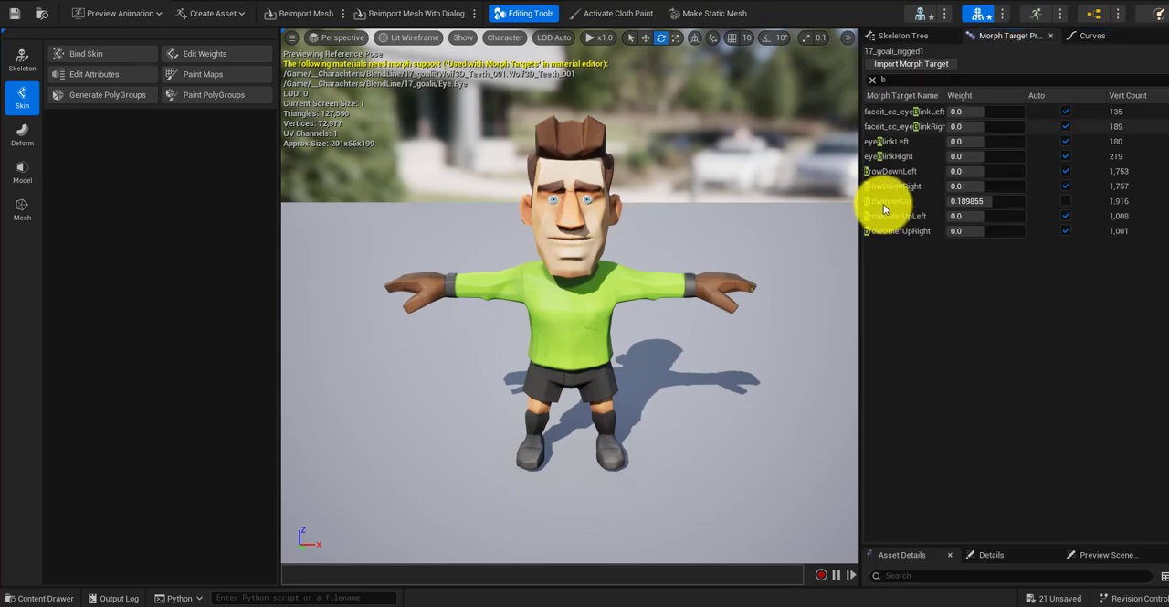
{"action": "left_click", "coordinate": [1089, 36]}
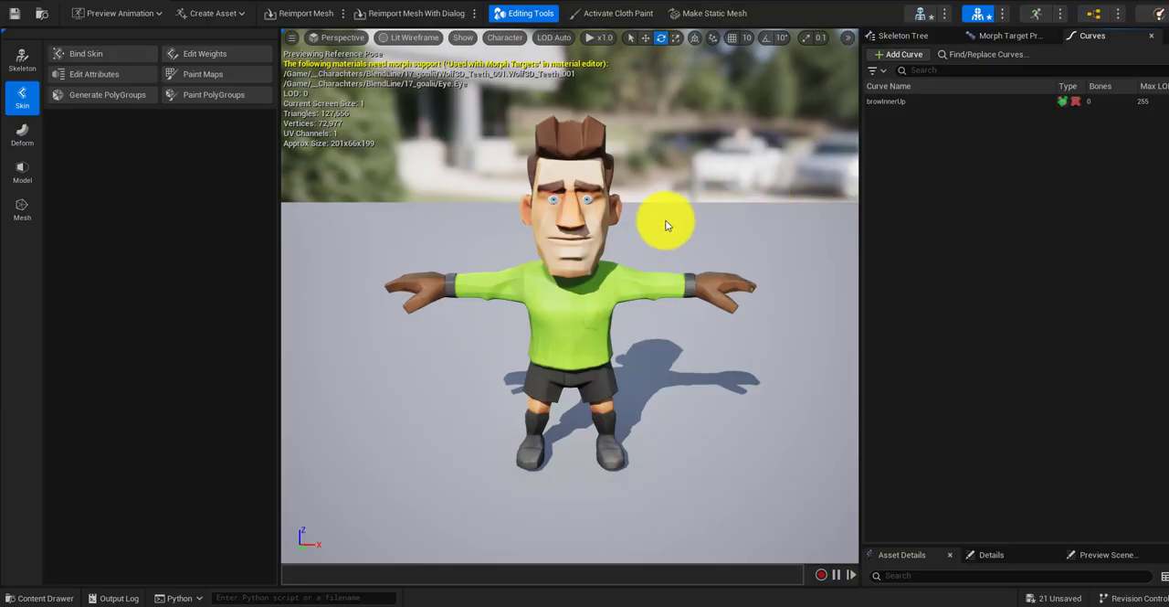
Step: Create a control rig from the 17_goali_rigged1 skeletal mesh, rename it CR_face and save it
{"action": "key", "text": "ctrl+space"}
{"action": "right_click", "coordinate": [355, 452]}
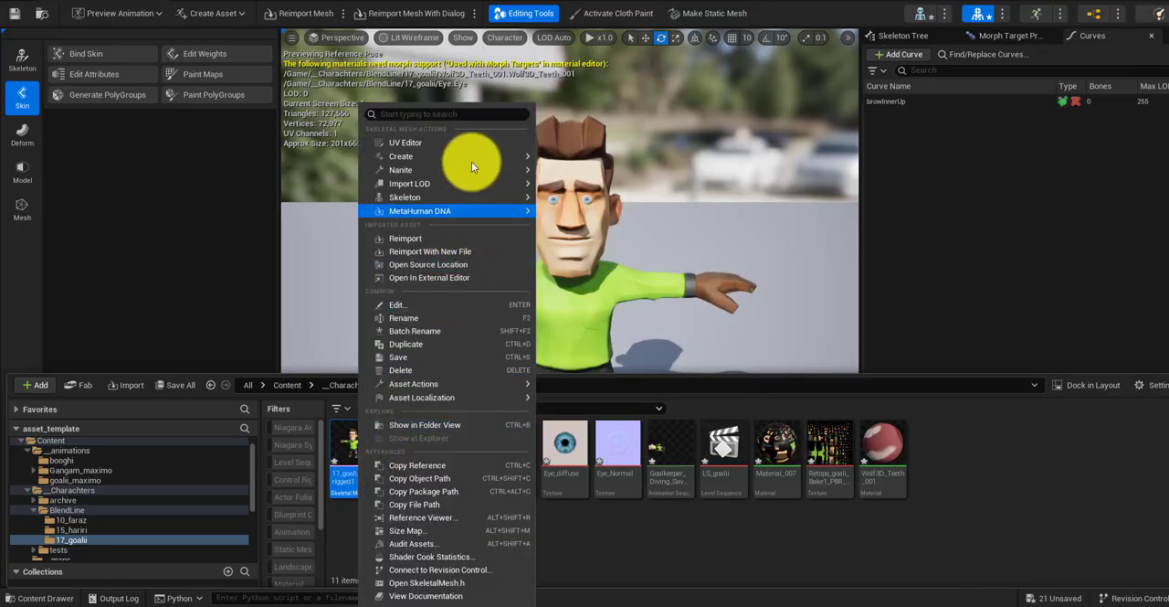
{"action": "mouse_move", "coordinate": [472, 156]}
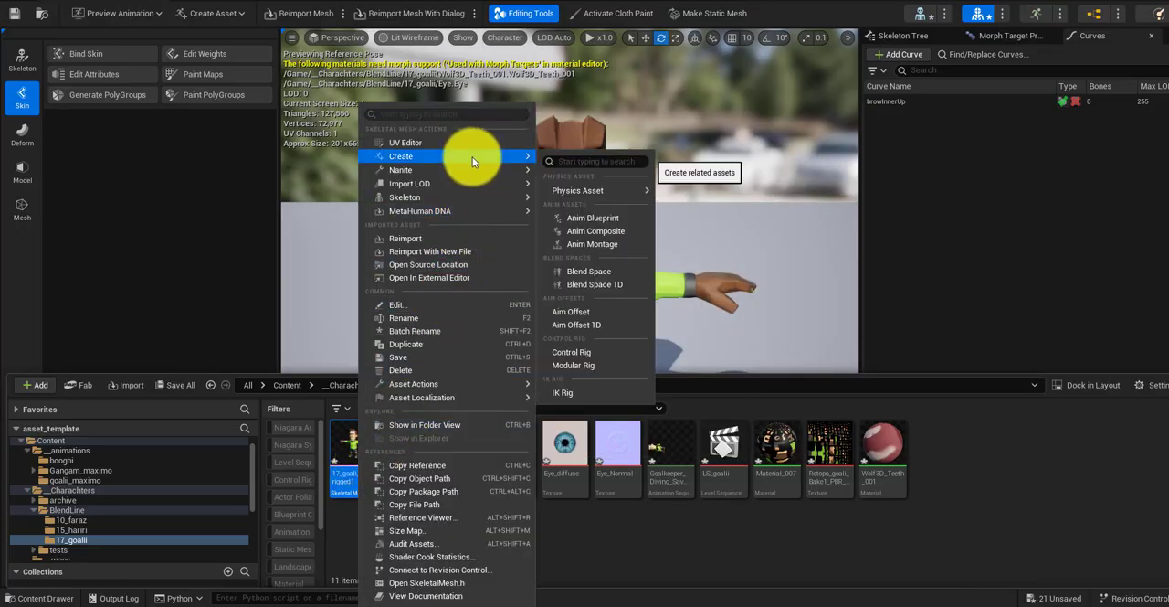
{"action": "left_click", "coordinate": [591, 351]}
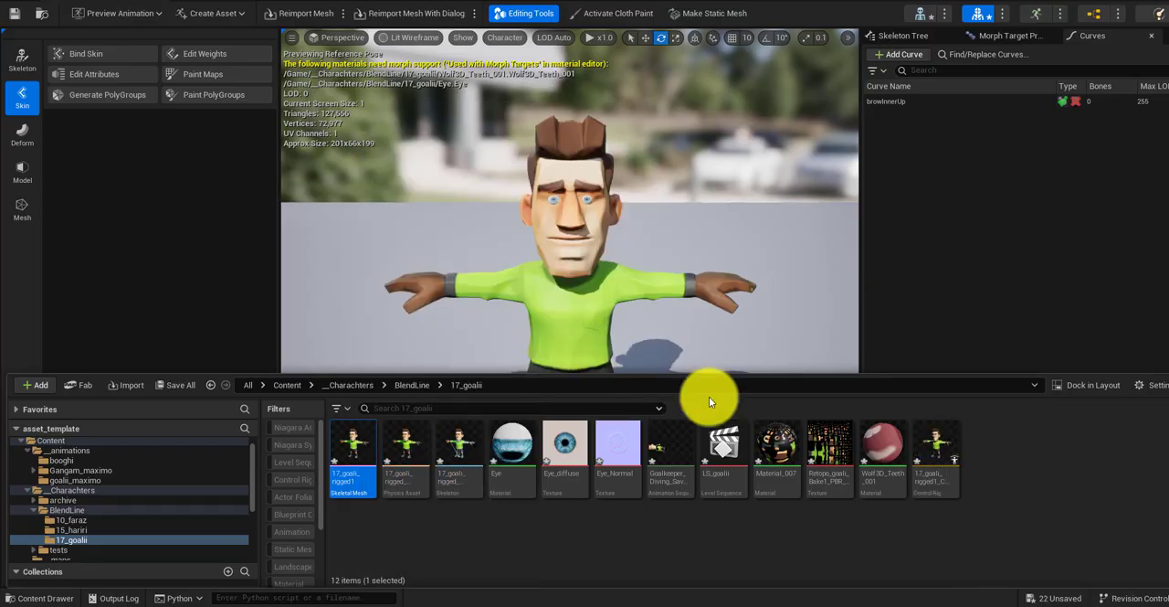
{"action": "left_click", "coordinate": [931, 490]}
{"action": "left_click", "coordinate": [931, 489]}
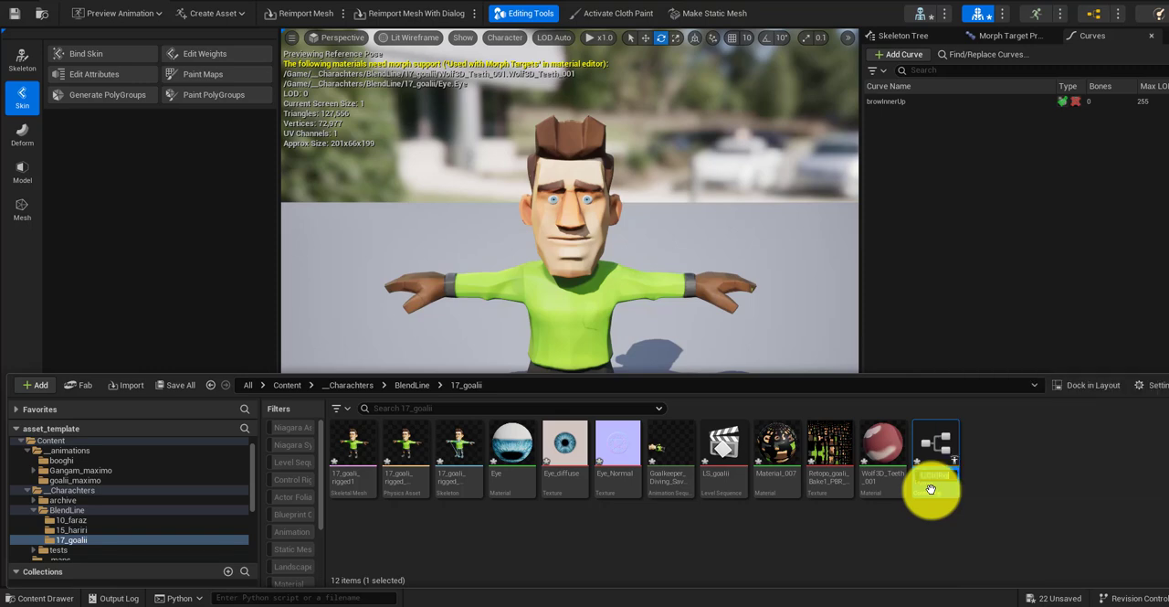
{"action": "type", "text": "CR_face_goalii"}
{"action": "key", "text": "Return"}
{"action": "key", "text": "ctrl+s"}
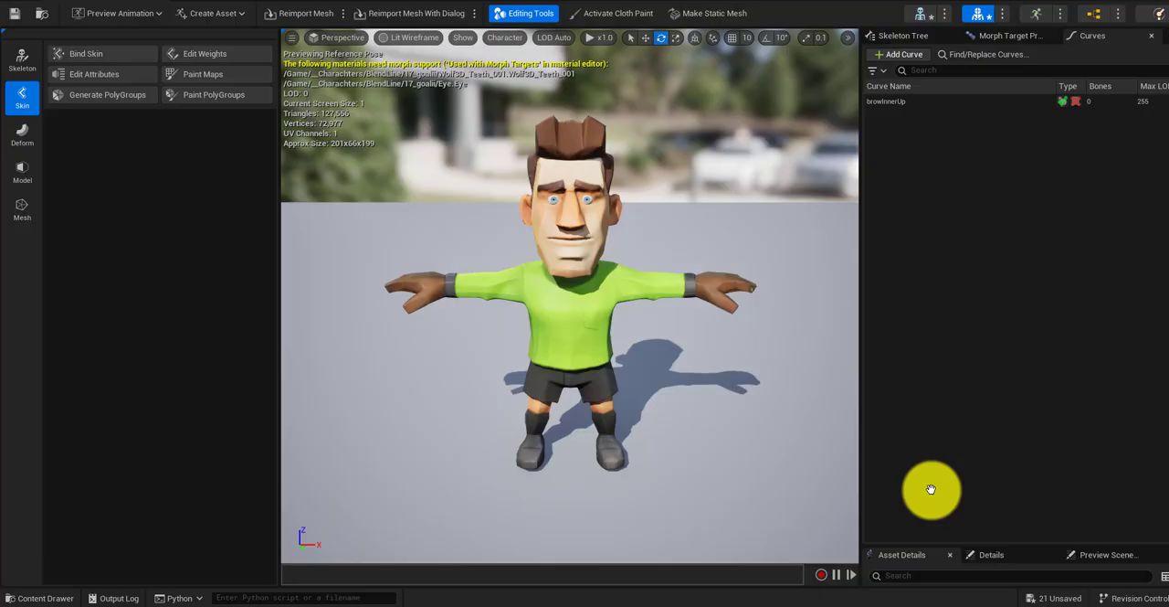
Step: Open the CR_face control rig and collapse the root bone in its rig hierarchy
{"action": "left_click", "coordinate": [61, 598]}
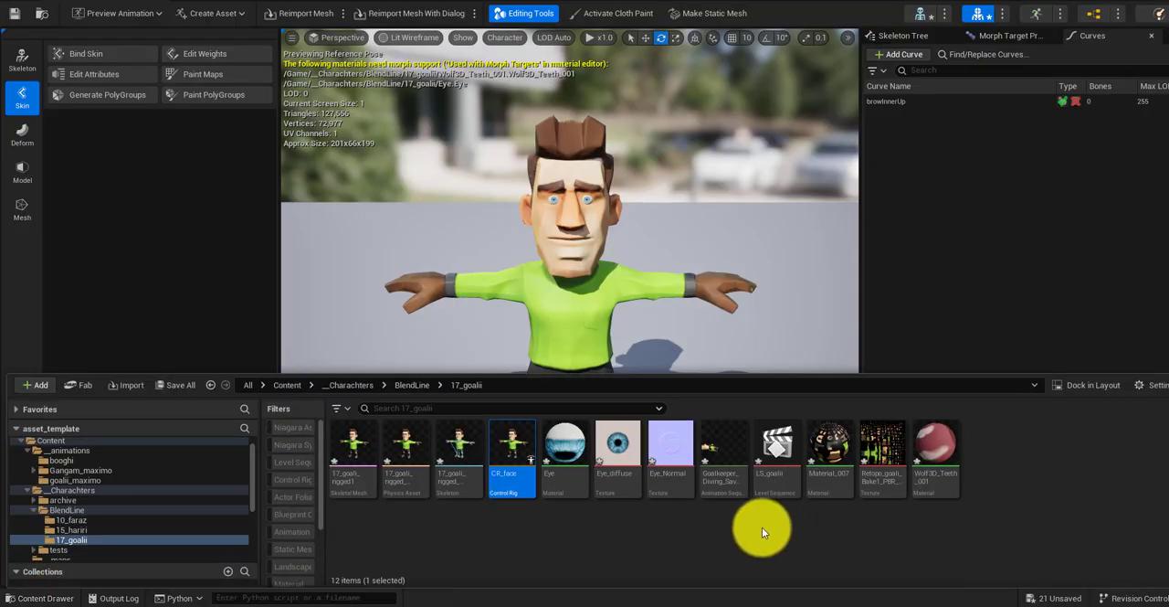
{"action": "double_click", "coordinate": [516, 454]}
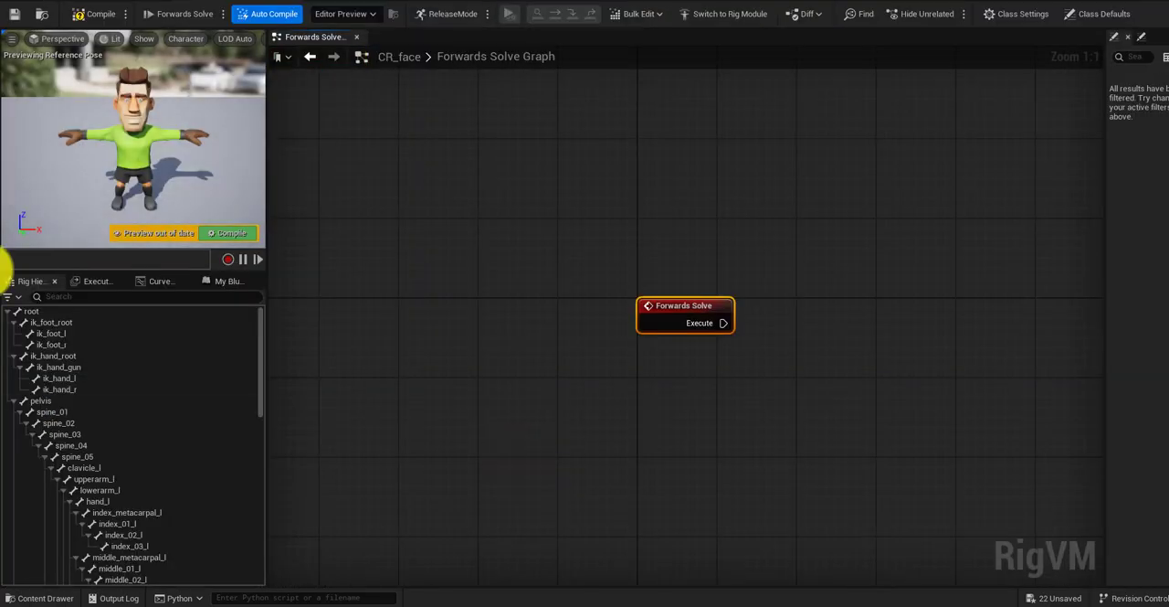
{"action": "left_click", "coordinate": [10, 310]}
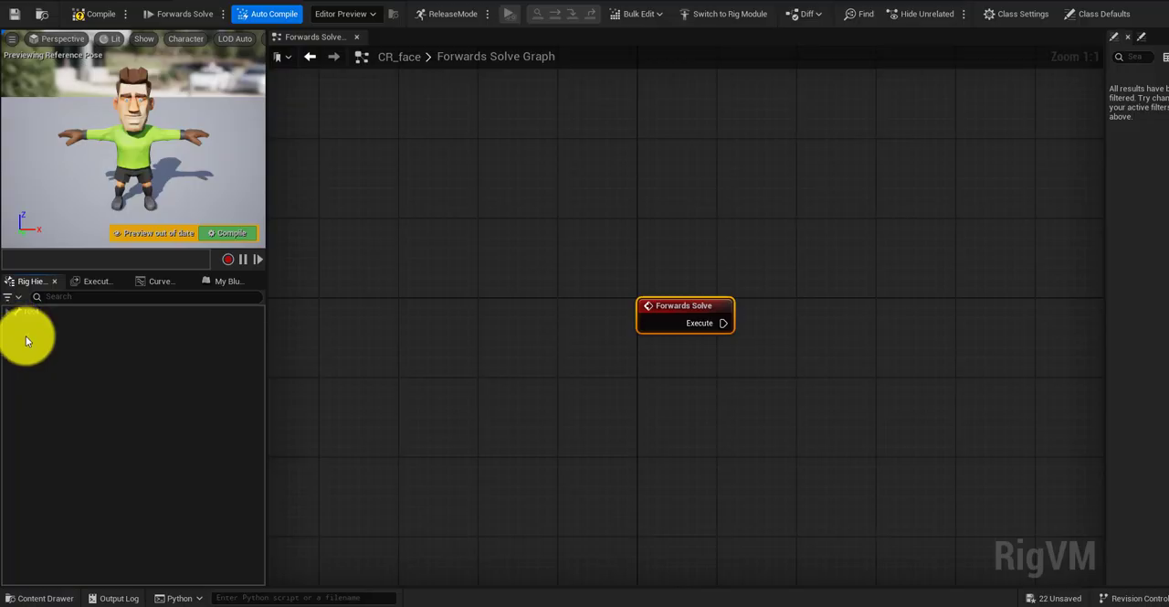
{"action": "right_click", "coordinate": [26, 338]}
{"action": "left_click", "coordinate": [159, 392]}
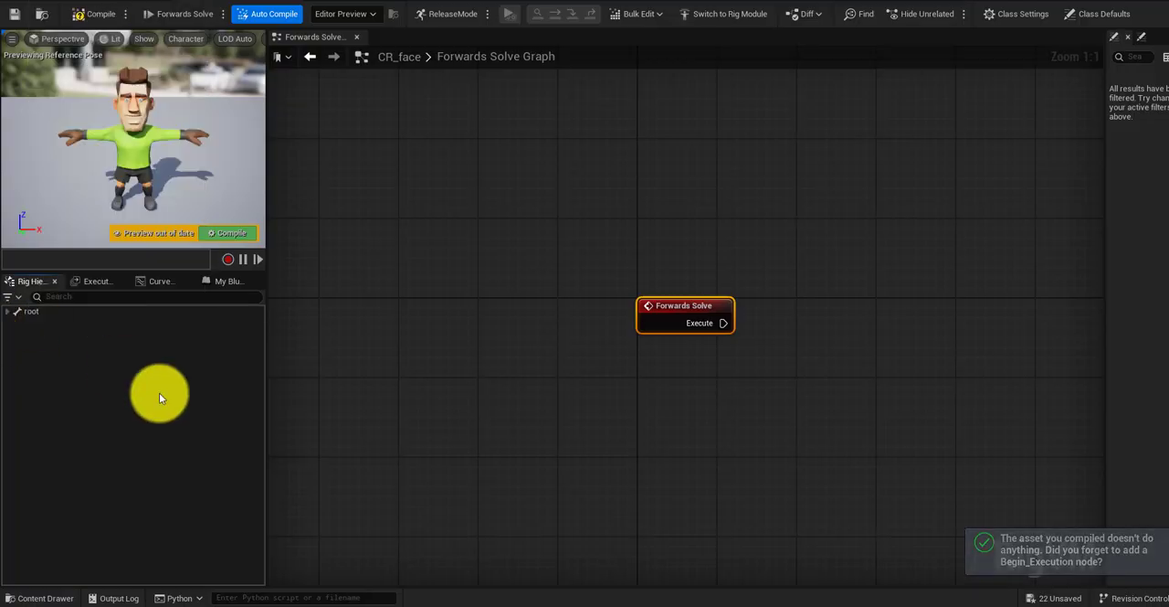
Step: Add a new control to the rig hierarchy and name it browInnerUp
{"action": "right_click", "coordinate": [58, 360]}
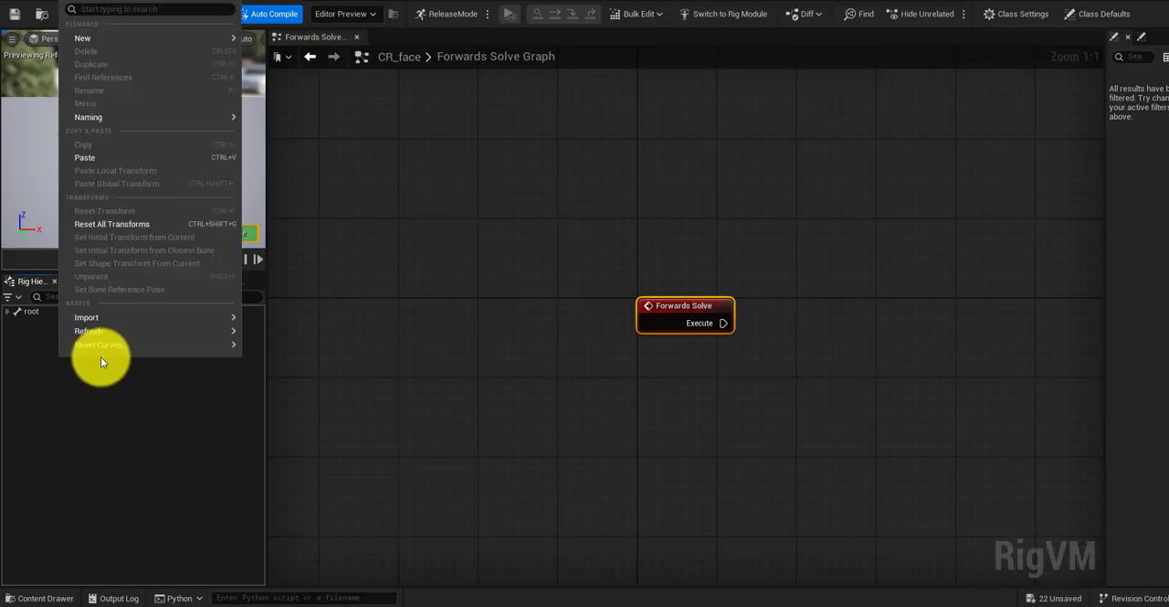
{"action": "mouse_move", "coordinate": [204, 40]}
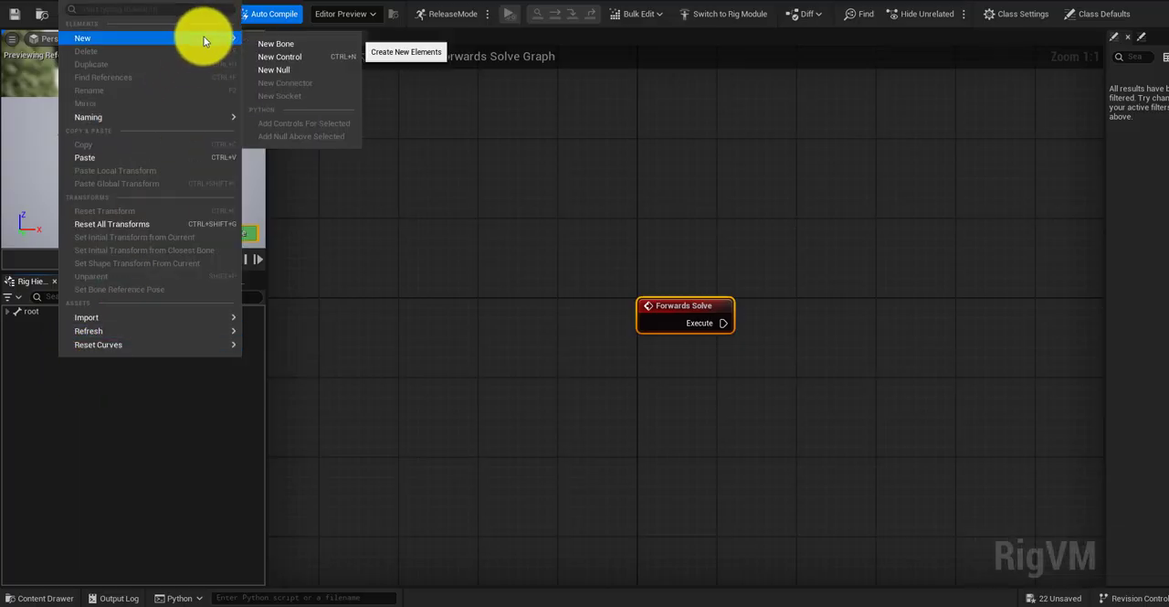
{"action": "left_click", "coordinate": [302, 58]}
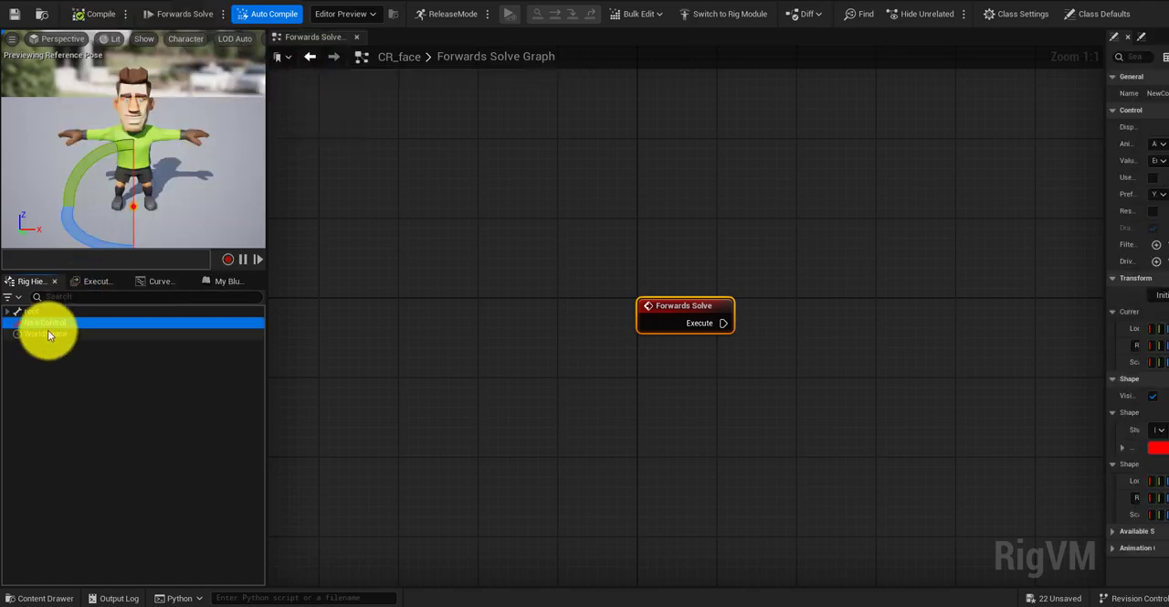
{"action": "double_click", "coordinate": [51, 323]}
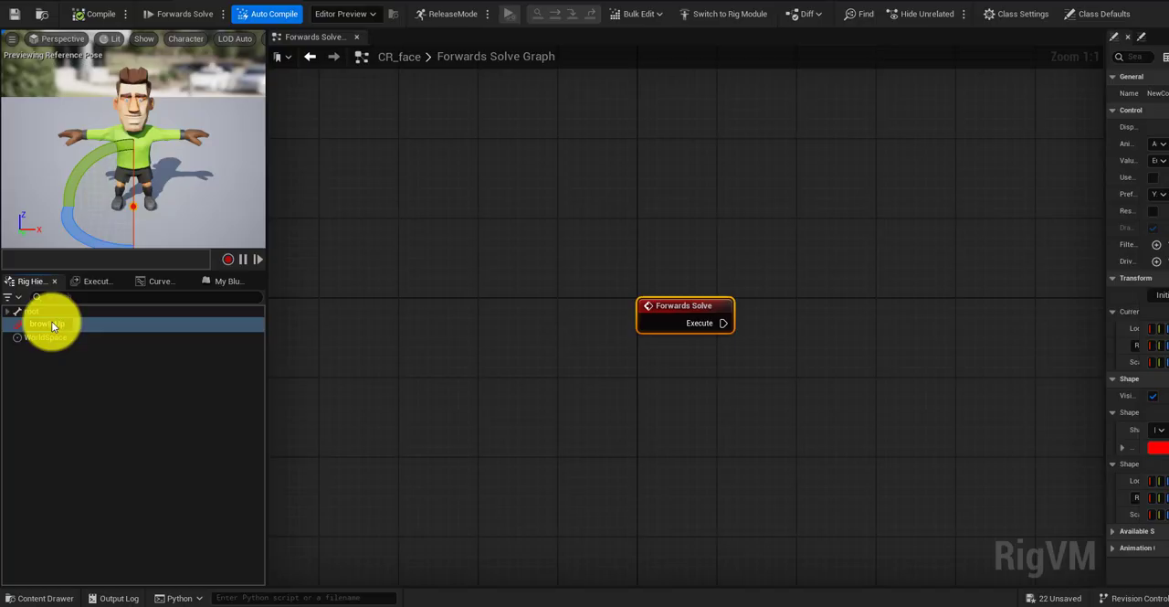
{"action": "type", "text": "nerUp"}
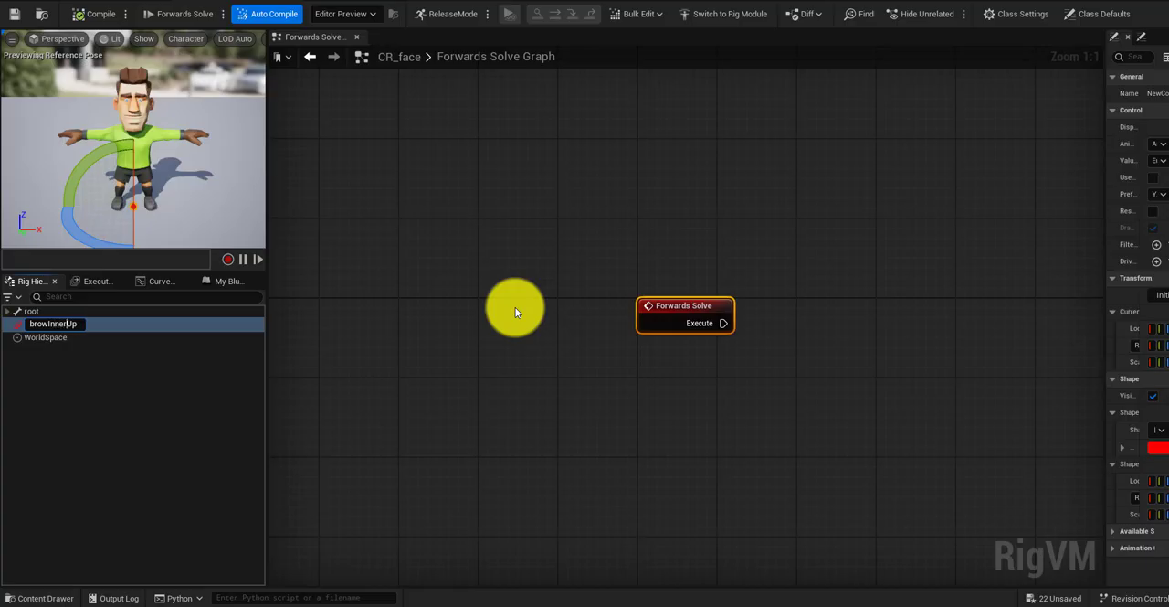
{"action": "key", "text": "Return"}
Step: Move the Forwards Solve node aside and place a Set Curve Value node in the free space next to it
{"action": "left_click", "coordinate": [680, 307]}
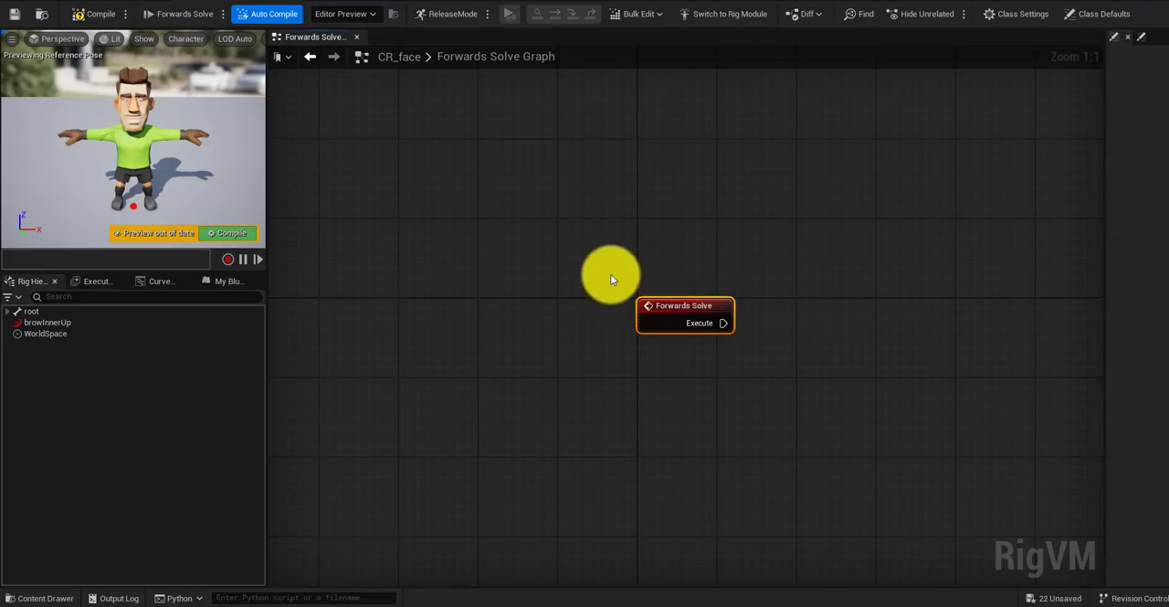
{"action": "left_click_drag", "start_coordinate": [680, 308], "coordinate": [590, 259]}
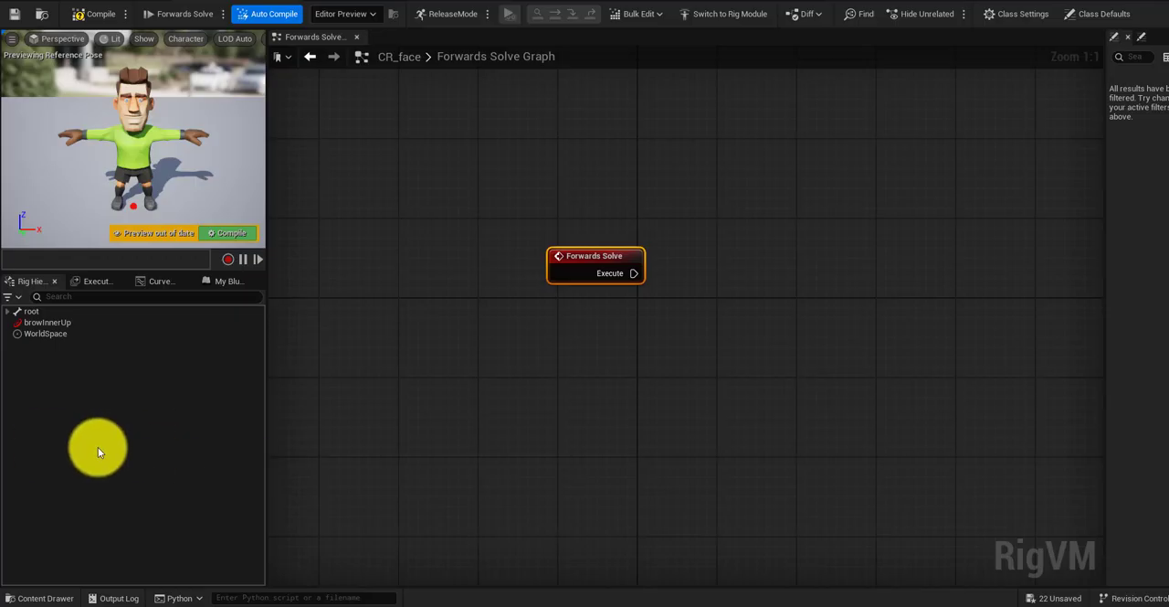
{"action": "left_click_drag", "start_coordinate": [587, 261], "coordinate": [499, 259]}
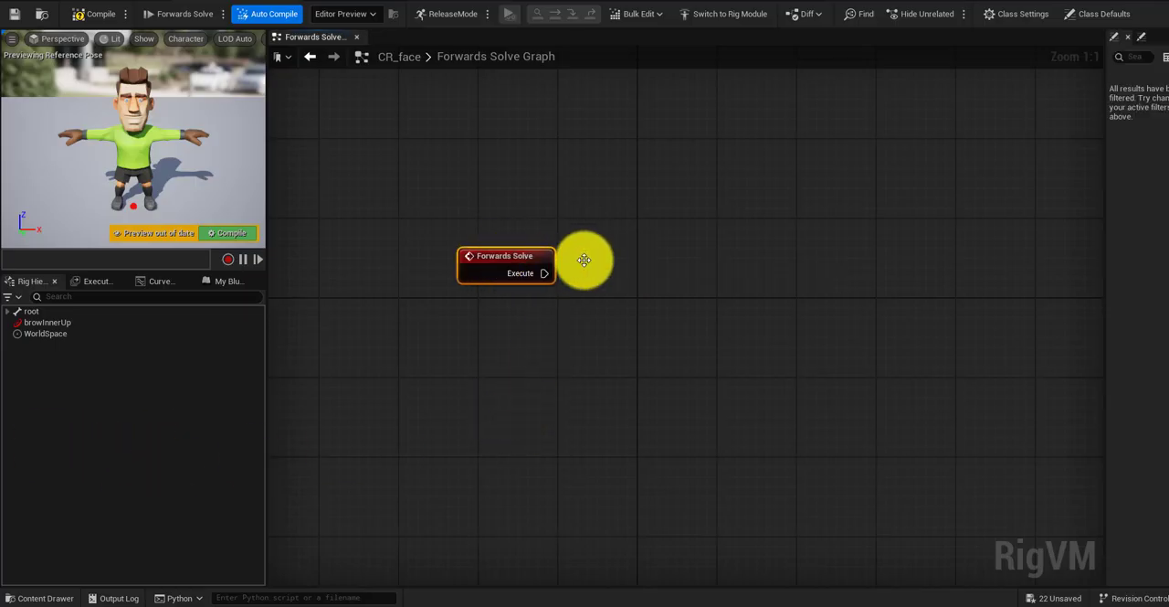
{"action": "right_click", "coordinate": [596, 266]}
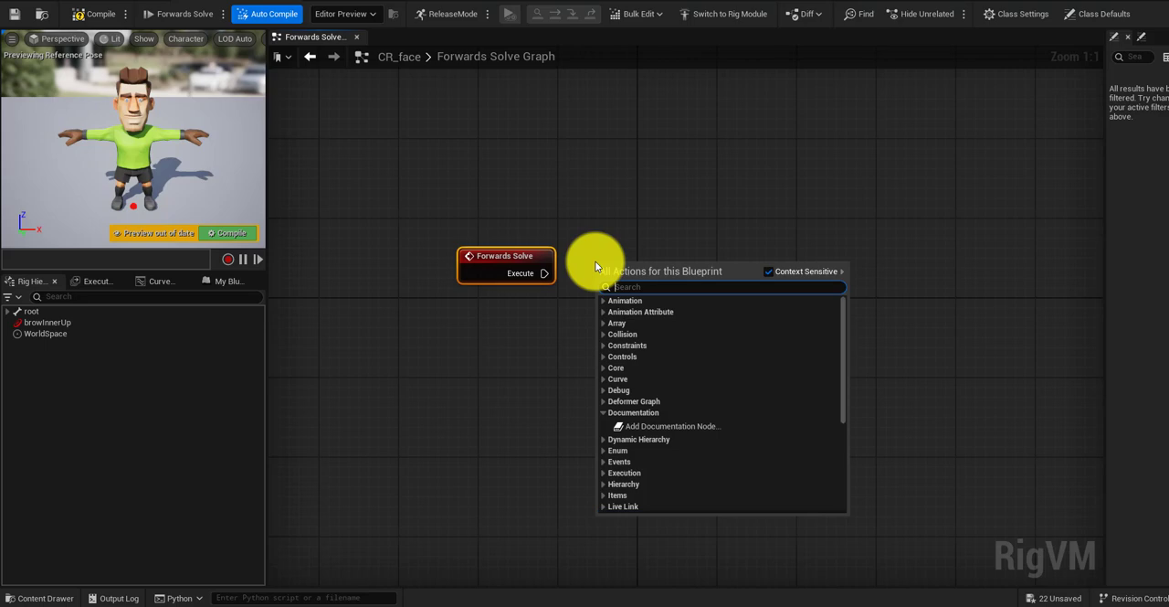
{"action": "type", "text": "set c"}
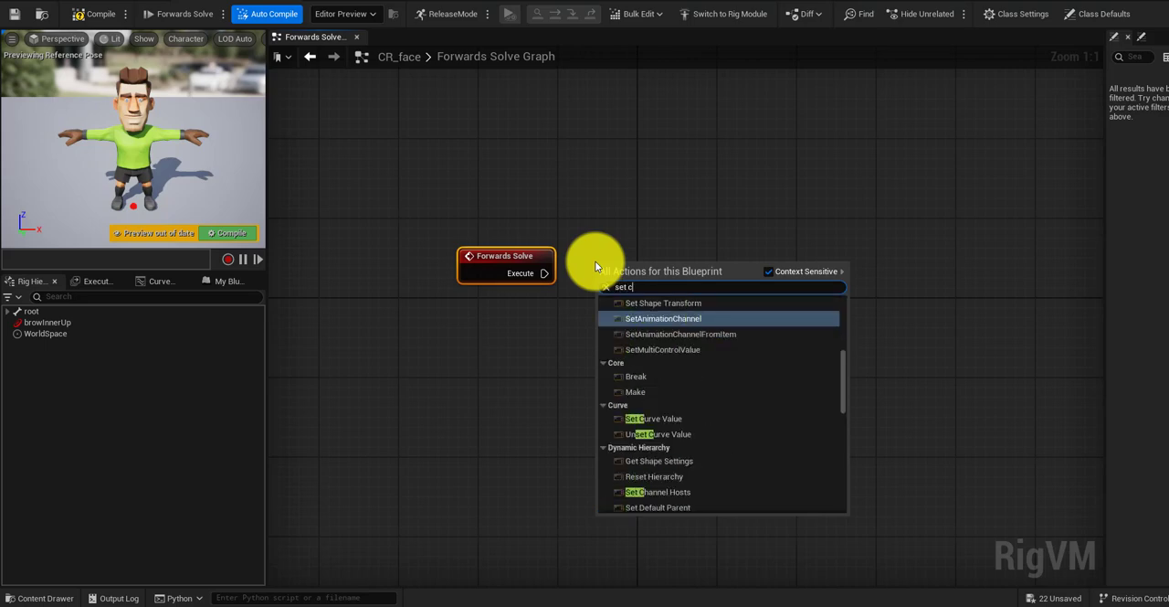
{"action": "type", "text": "urve"}
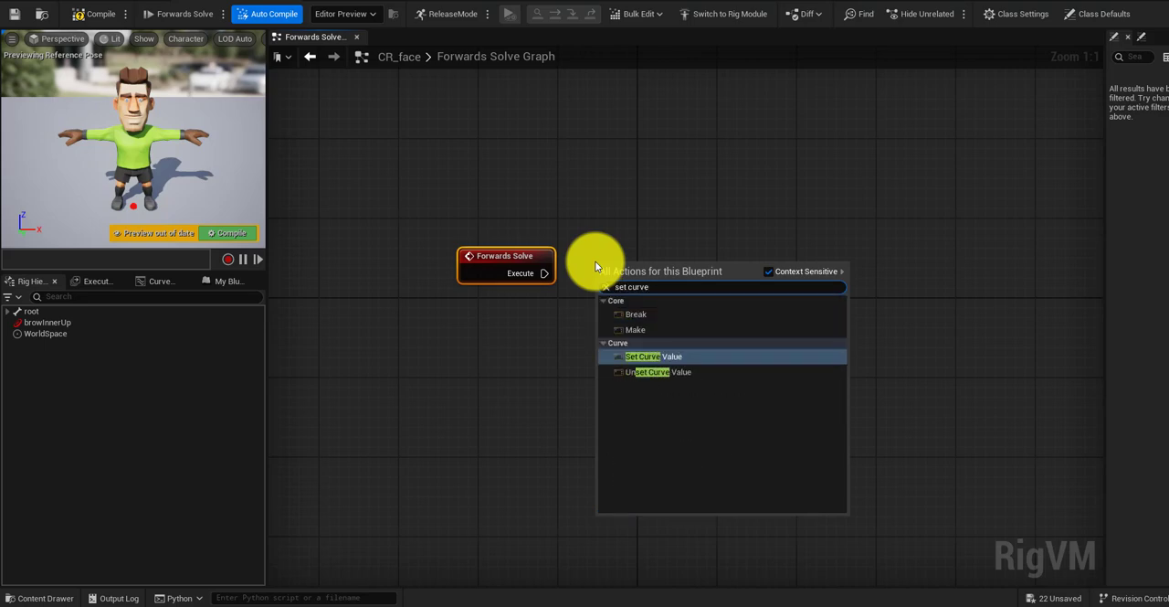
{"action": "left_click", "coordinate": [677, 357]}
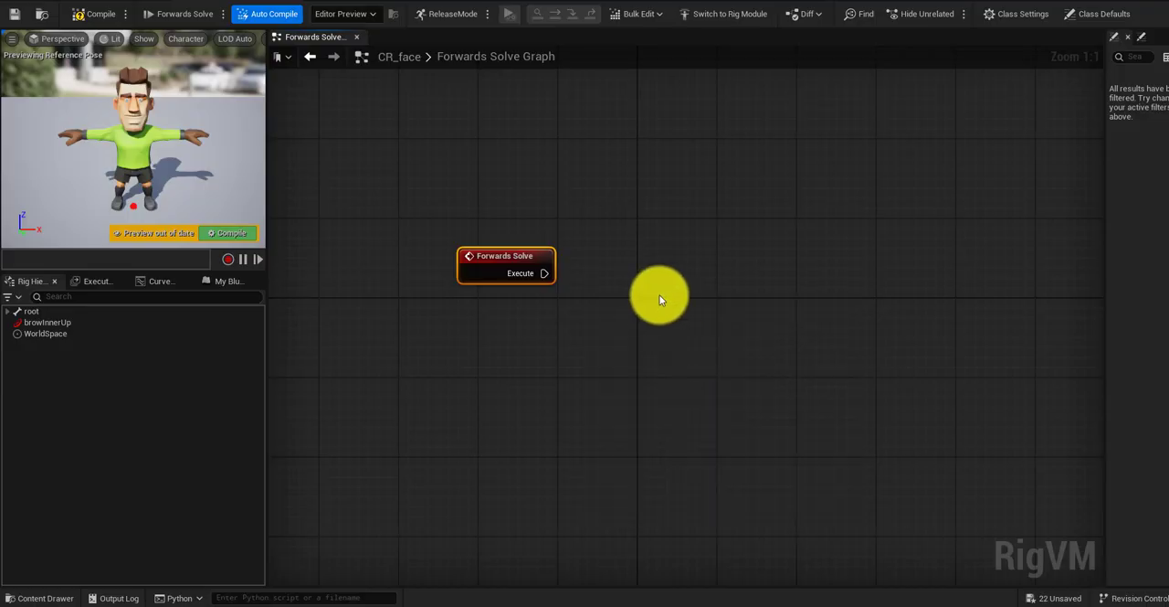
{"action": "left_click_drag", "start_coordinate": [666, 266], "coordinate": [711, 196]}
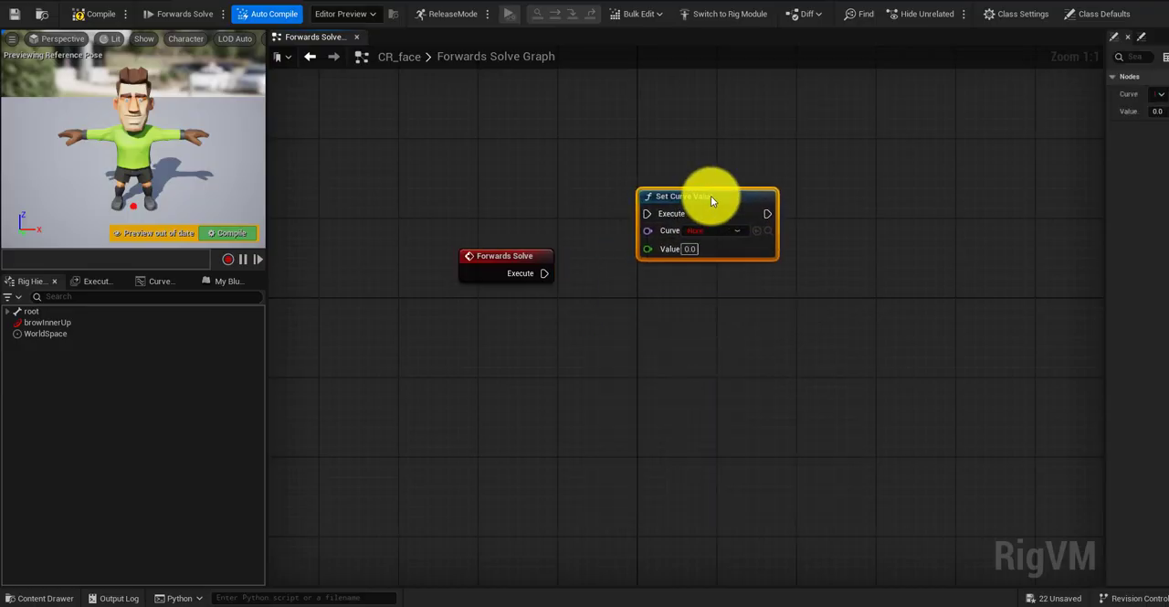
Step: Add a Get Control Float node to the graph below the Forwards Solve node
{"action": "right_click", "coordinate": [522, 380]}
{"action": "type", "text": "get"}
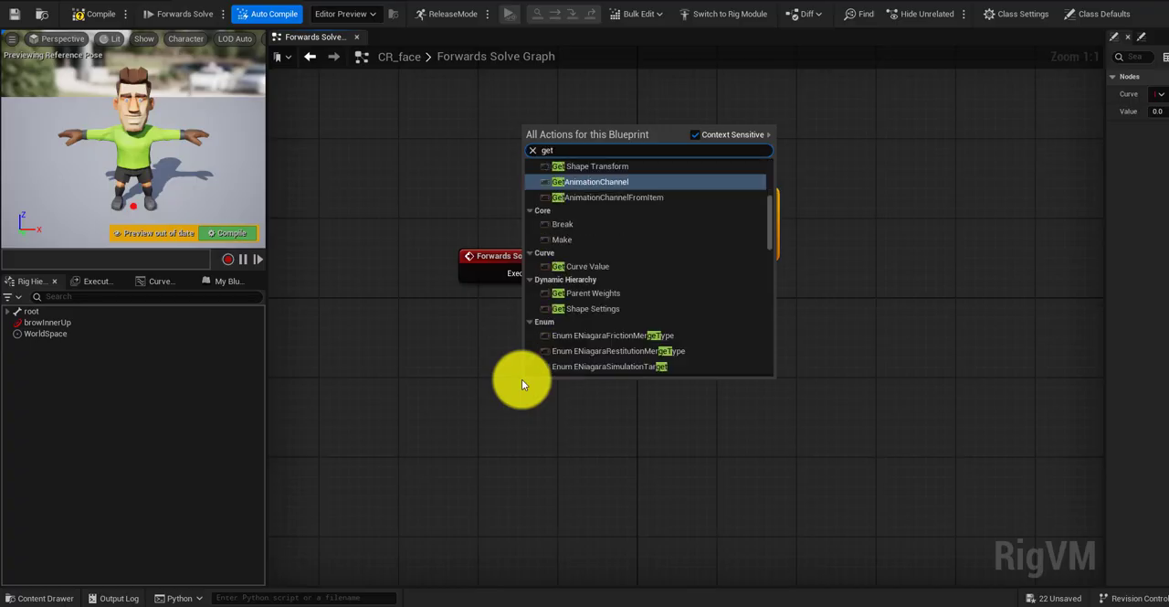
{"action": "type", "text": " contro"}
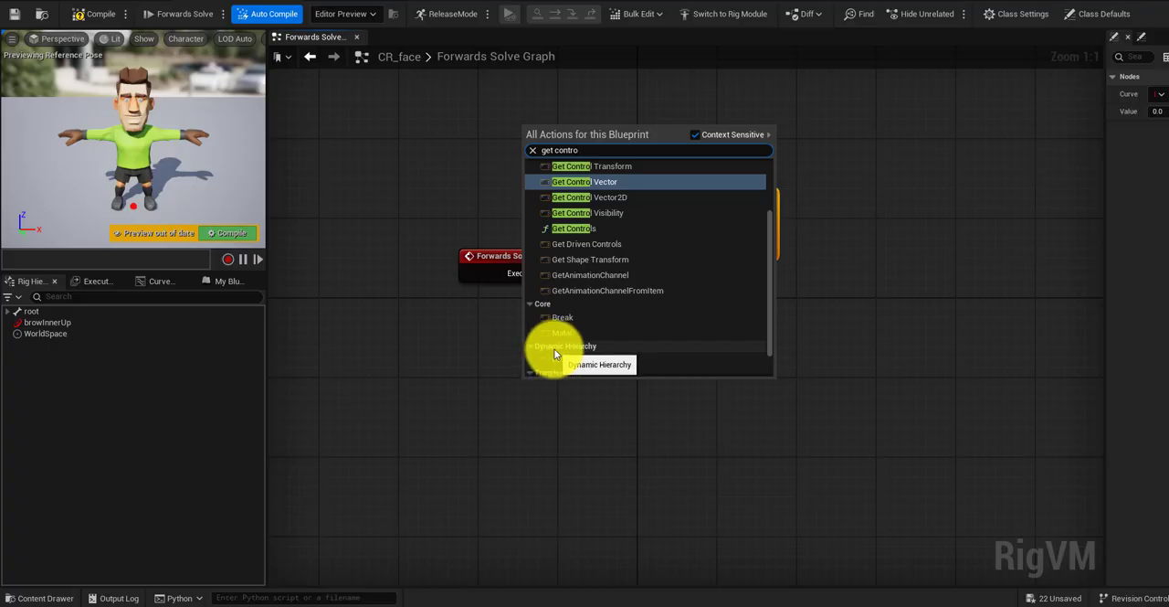
{"action": "type", "text": "l flo"}
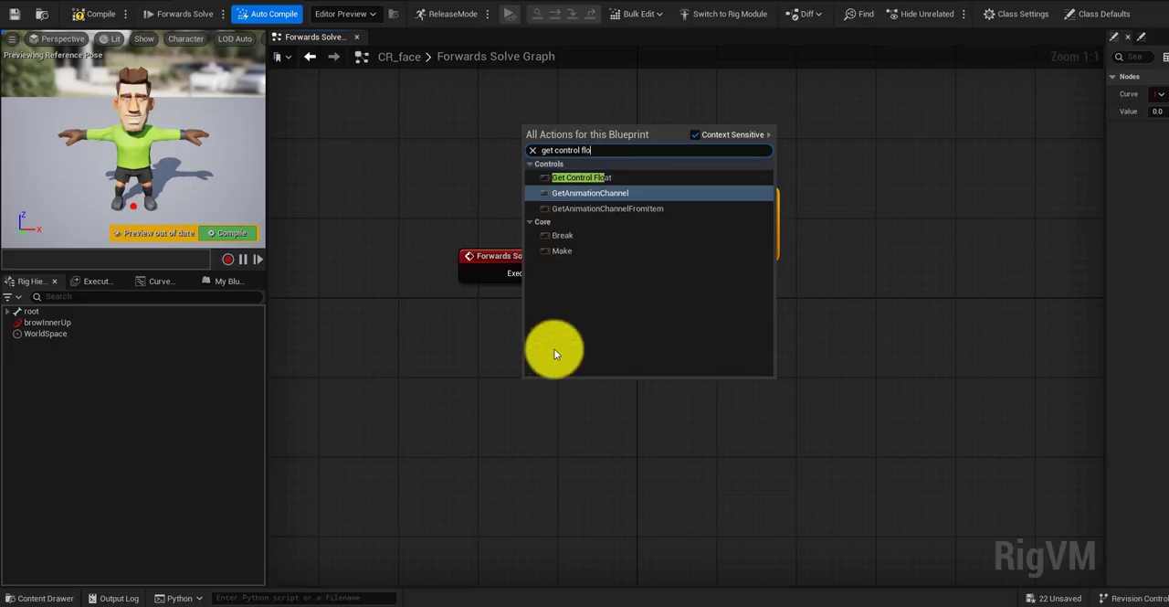
{"action": "key", "text": "Escape"}
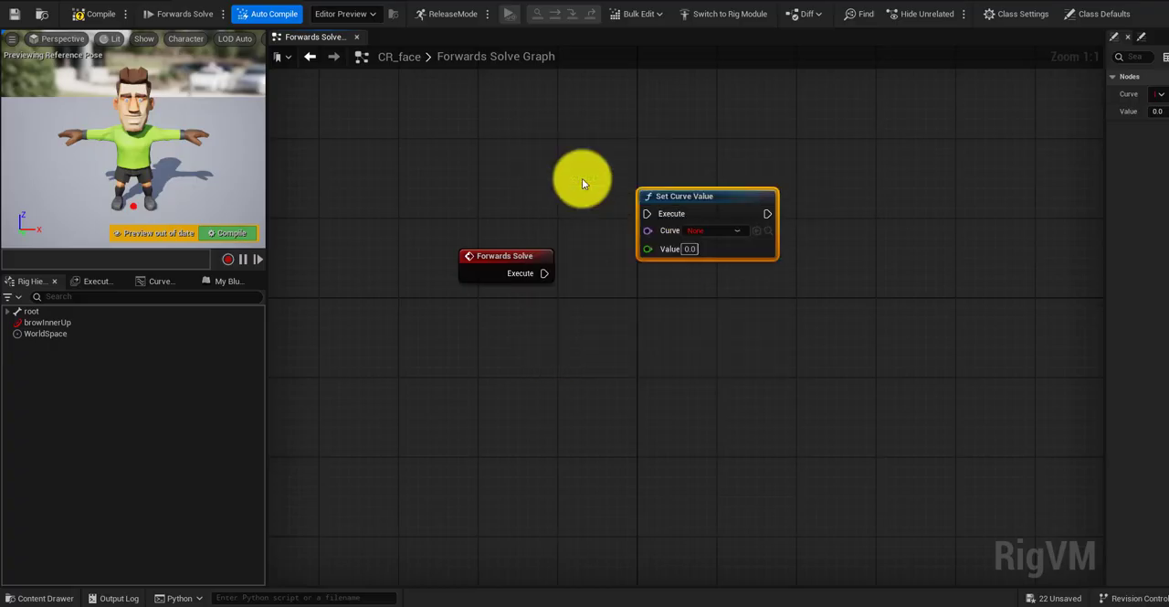
Step: Choose browInnerUp as the curve in Set Curve Value and as the control in Get Control Float
{"action": "left_click", "coordinate": [737, 231]}
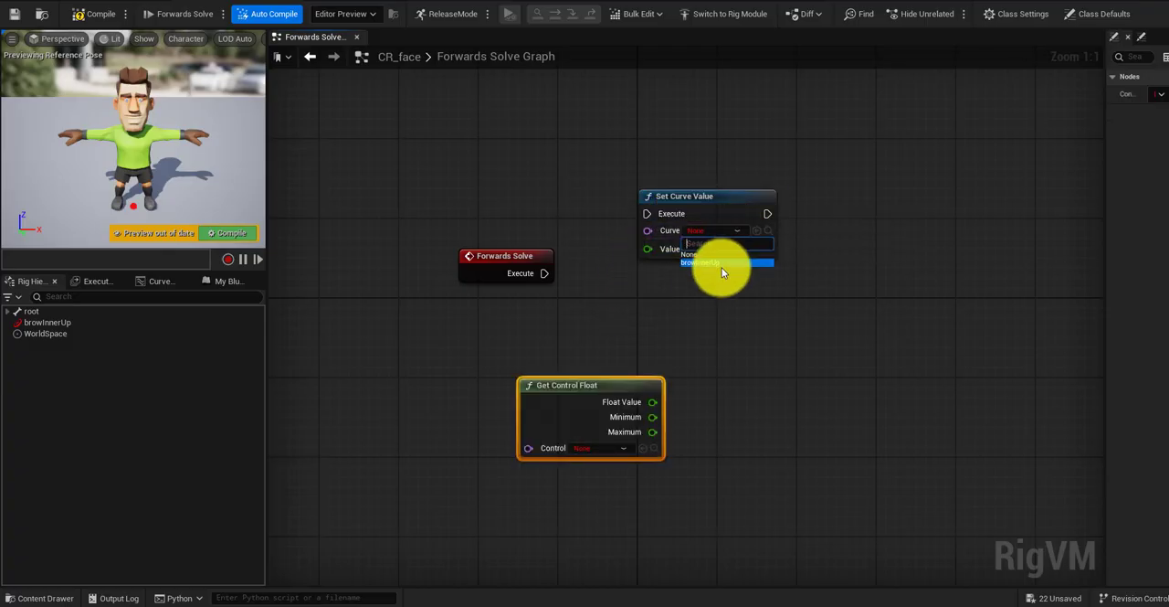
{"action": "left_click", "coordinate": [722, 262]}
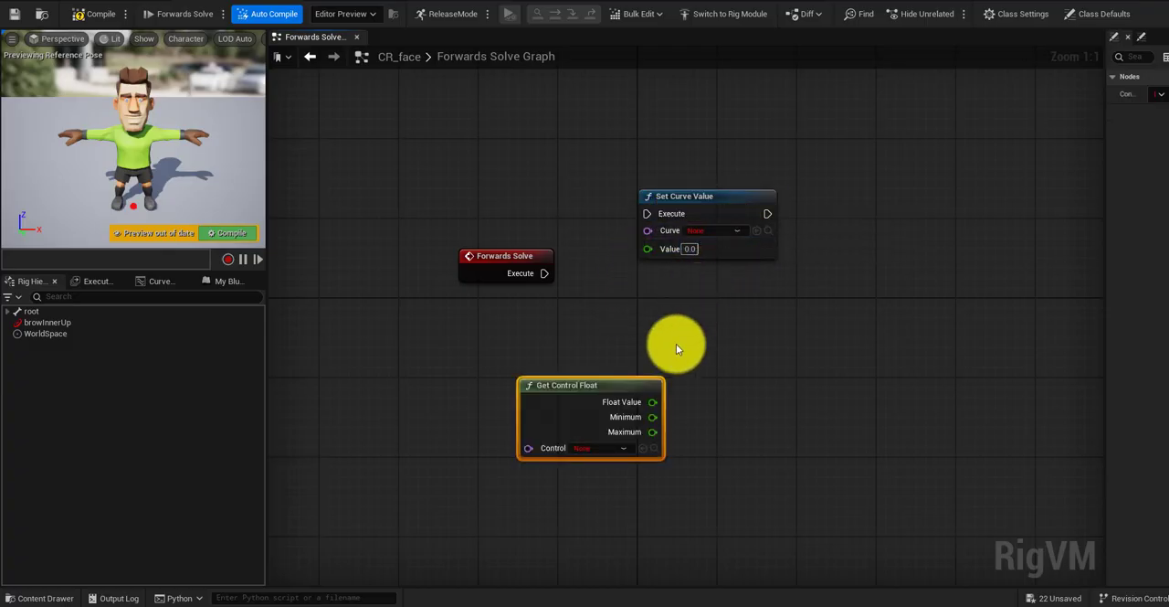
{"action": "left_click", "coordinate": [621, 450]}
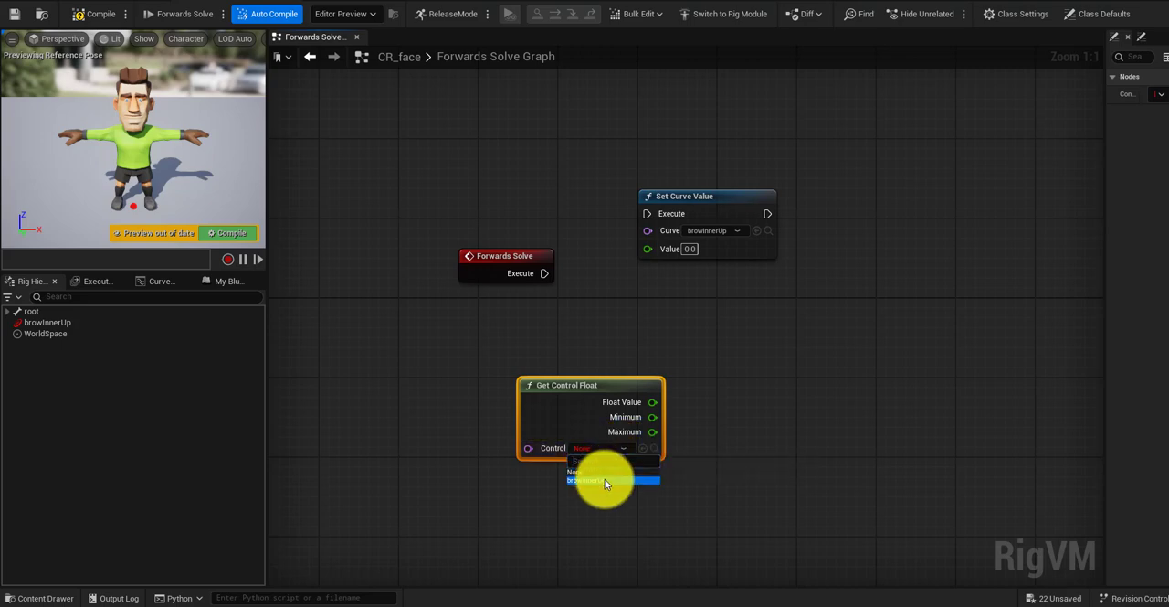
{"action": "left_click", "coordinate": [605, 479]}
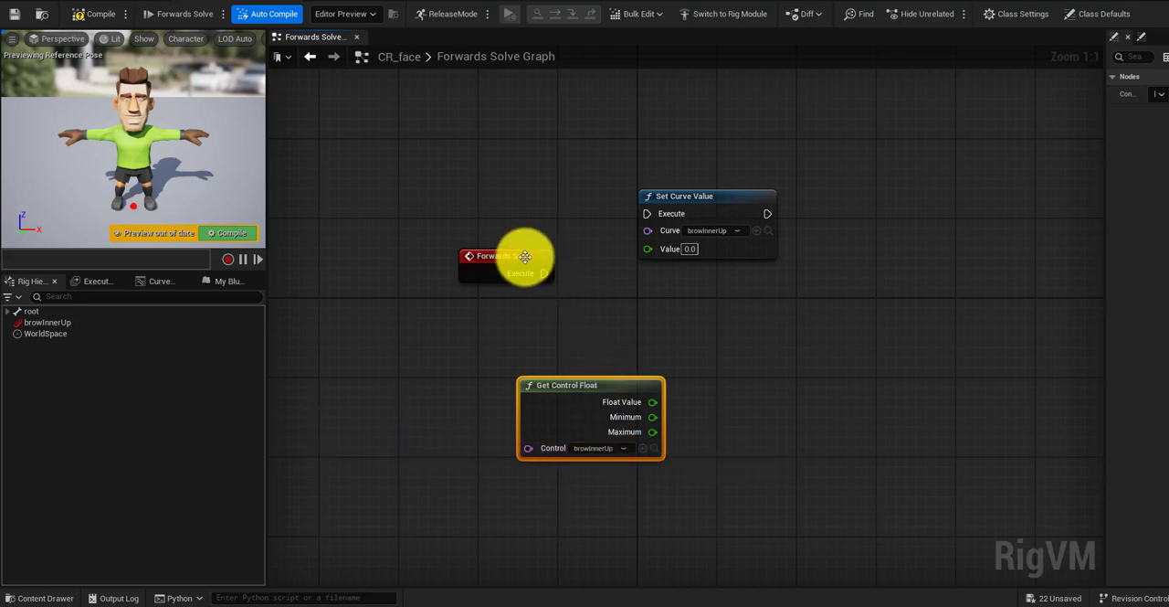
Step: Connect Forwards Solve to Set Curve Value's Execute and Get Control Float's Float Value to its Value, moving the float node aside
{"action": "left_click_drag", "start_coordinate": [527, 255], "coordinate": [647, 214]}
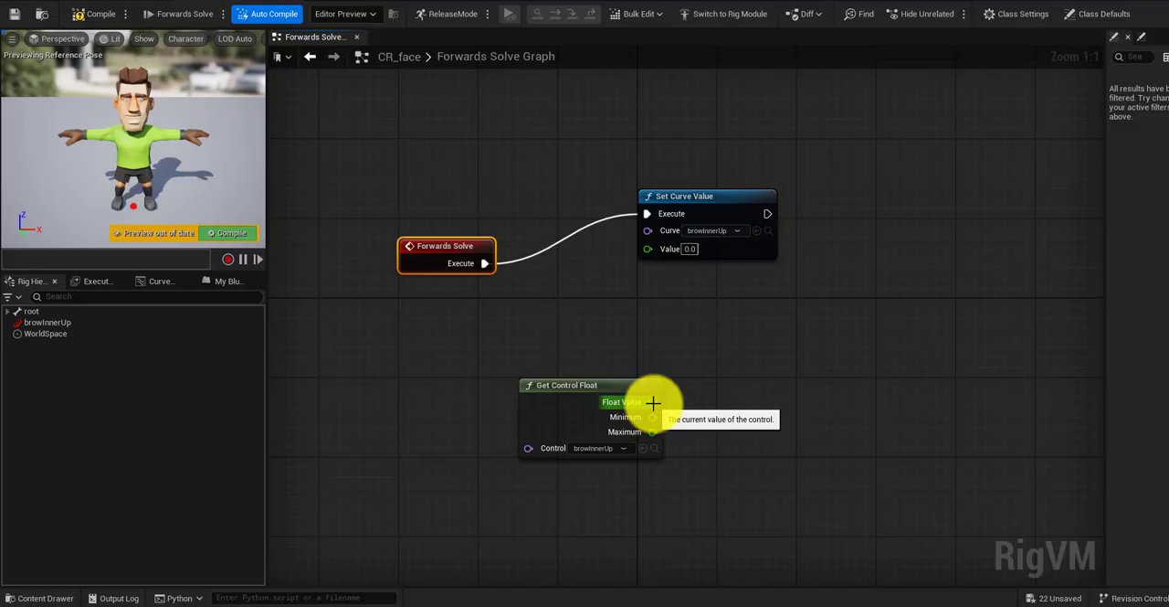
{"action": "left_click_drag", "start_coordinate": [653, 403], "coordinate": [646, 247]}
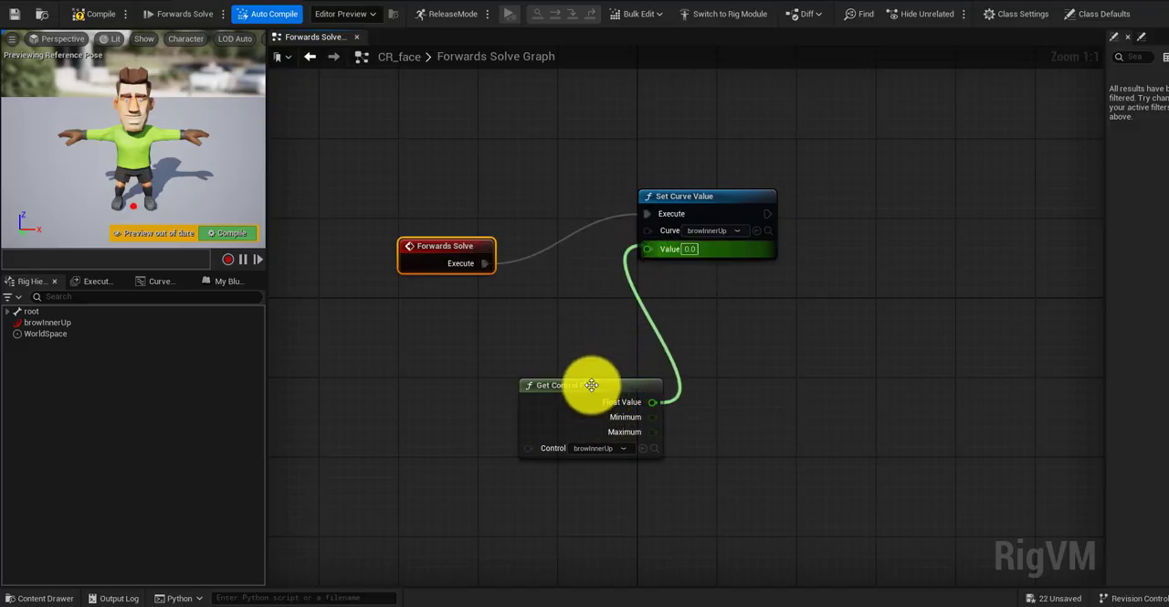
{"action": "left_click_drag", "start_coordinate": [592, 384], "coordinate": [479, 383]}
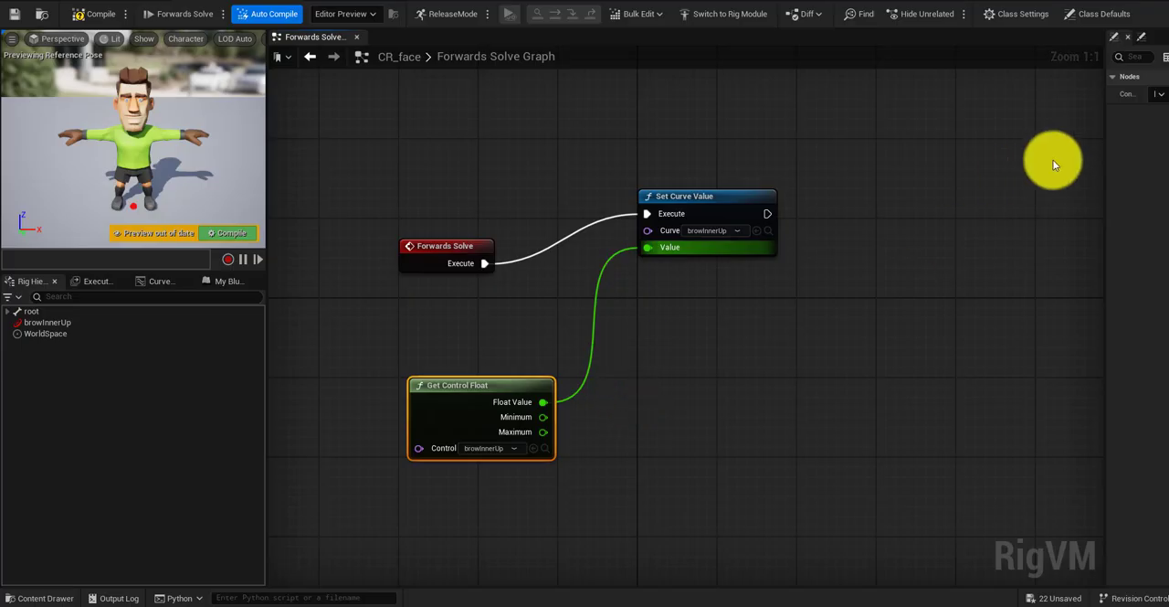
Step: Widen the node details area and add a Divide node between Get Control Float and Set Curve Value
{"action": "left_click_drag", "start_coordinate": [1105, 159], "coordinate": [954, 167]}
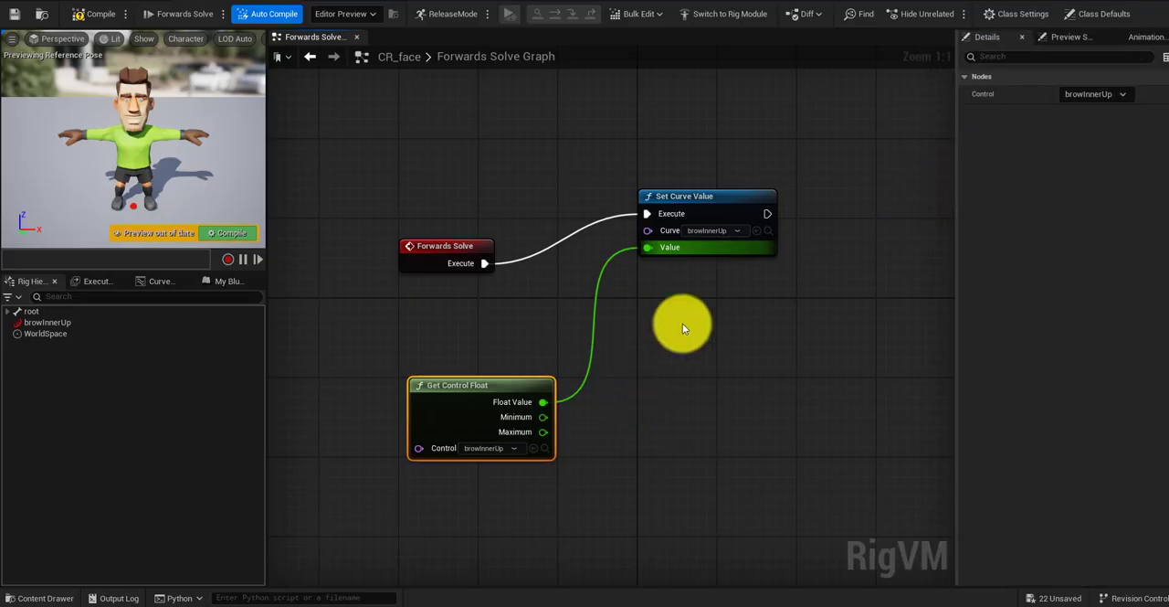
{"action": "right_click", "coordinate": [606, 338]}
{"action": "type", "text": "/"}
{"action": "key", "text": "Return"}
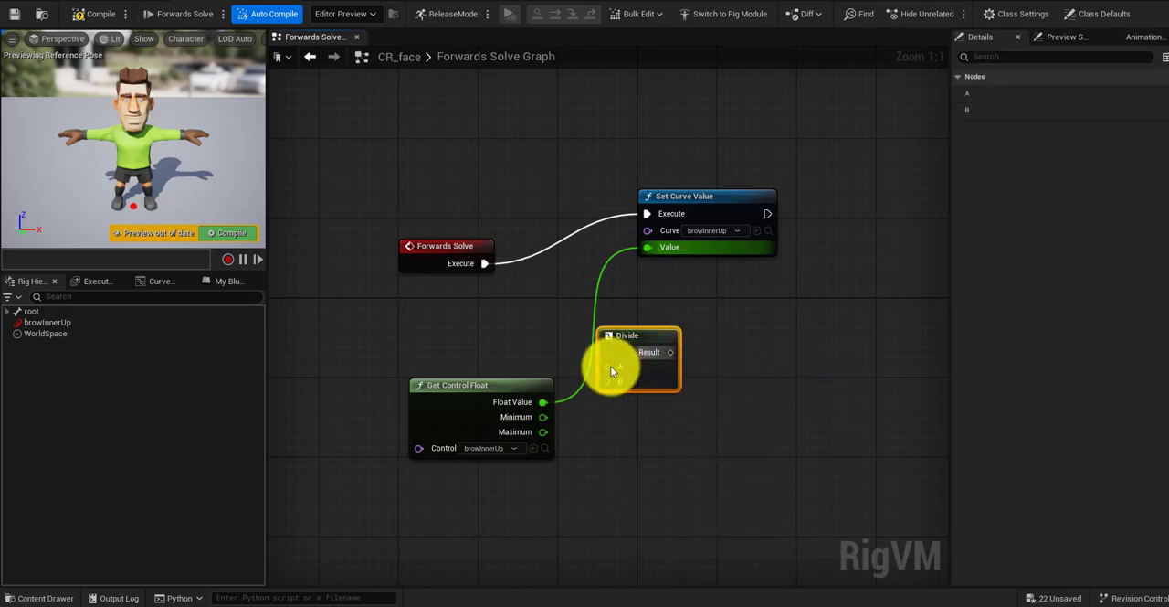
Step: Connect Get Control Float's Float Value to Divide's A, set B to 100, and connect Result to Set Curve Value's Value
{"action": "left_click_drag", "start_coordinate": [544, 401], "coordinate": [608, 367]}
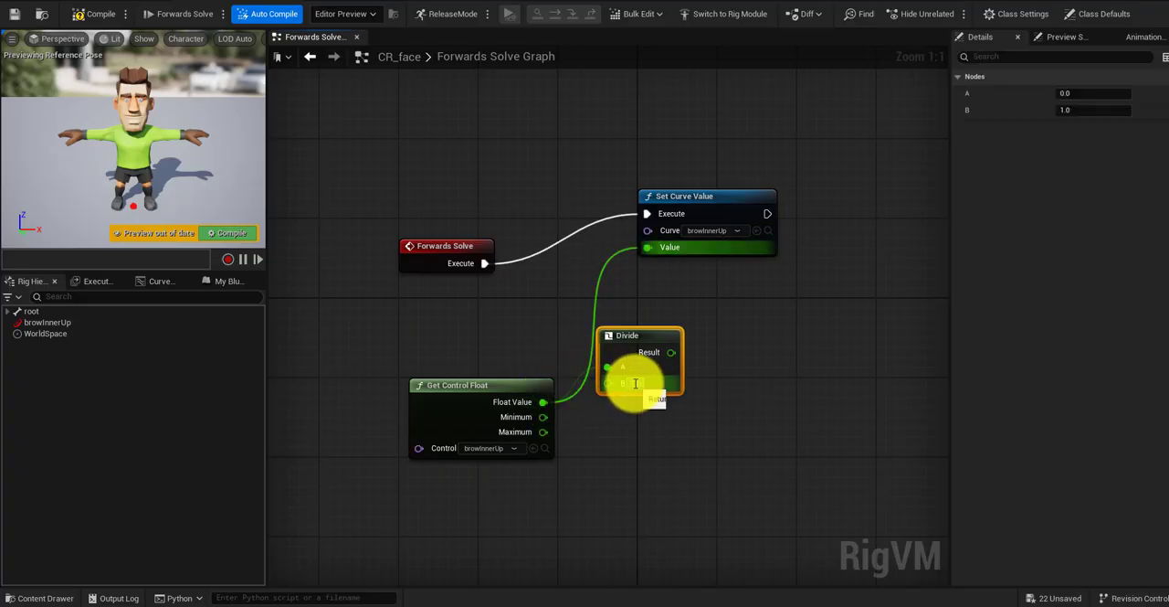
{"action": "type", "text": "0"}
{"action": "left_click", "coordinate": [693, 404]}
{"action": "left_click_drag", "start_coordinate": [650, 279], "coordinate": [644, 248]}
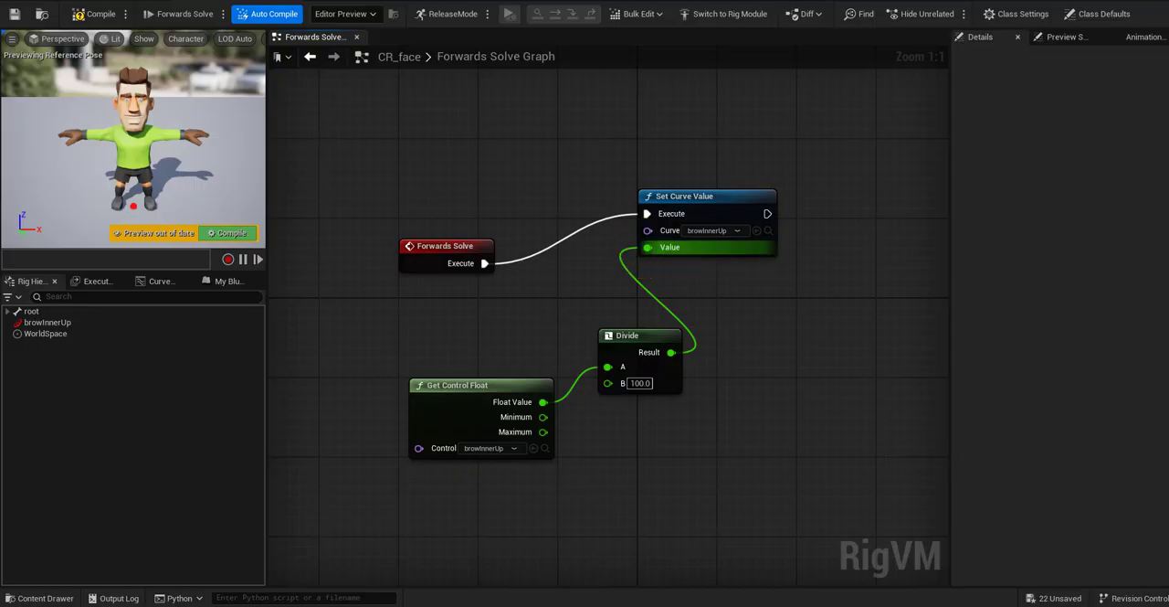
Step: Change the browInnerUp control's value type to Float, set its current value to 100, and test sliding it along X in the preview
{"action": "left_click", "coordinate": [47, 322]}
{"action": "left_click", "coordinate": [1119, 160]}
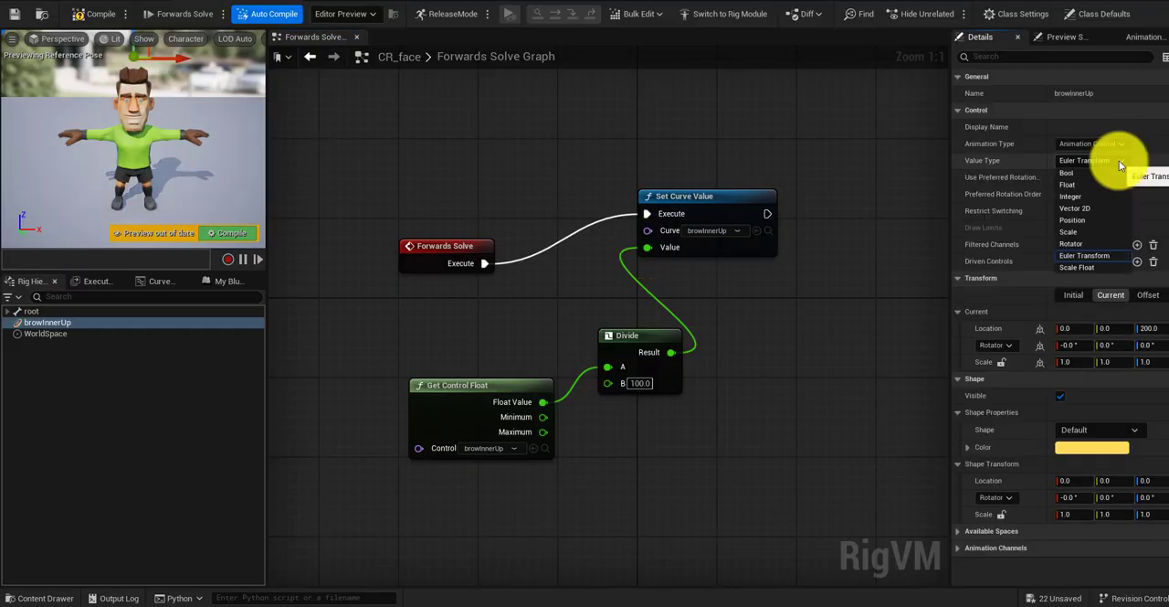
{"action": "left_click", "coordinate": [1077, 183]}
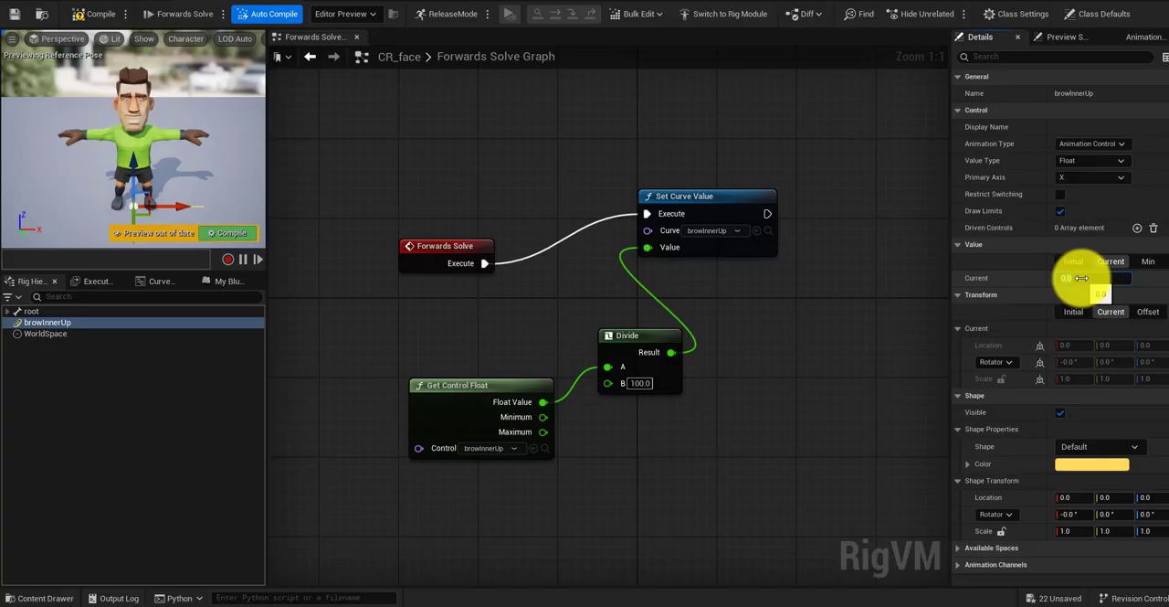
{"action": "type", "text": "100"}
{"action": "key", "text": "Return"}
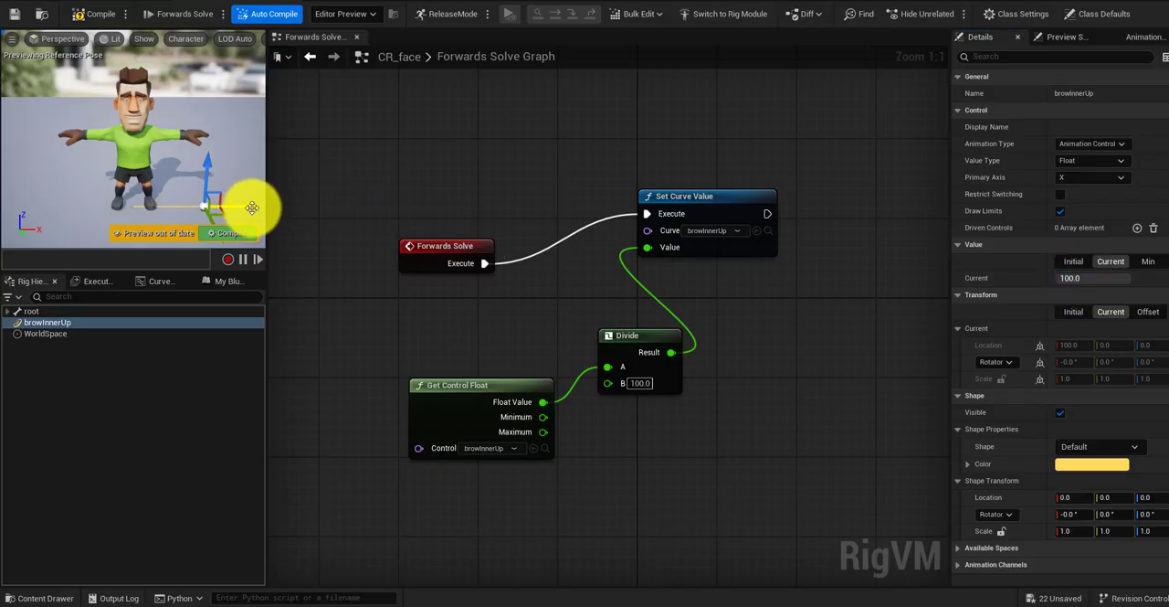
{"action": "left_click_drag", "start_coordinate": [252, 209], "coordinate": [159, 209]}
{"action": "left_click_drag", "start_coordinate": [284, 212], "coordinate": [332, 216]}
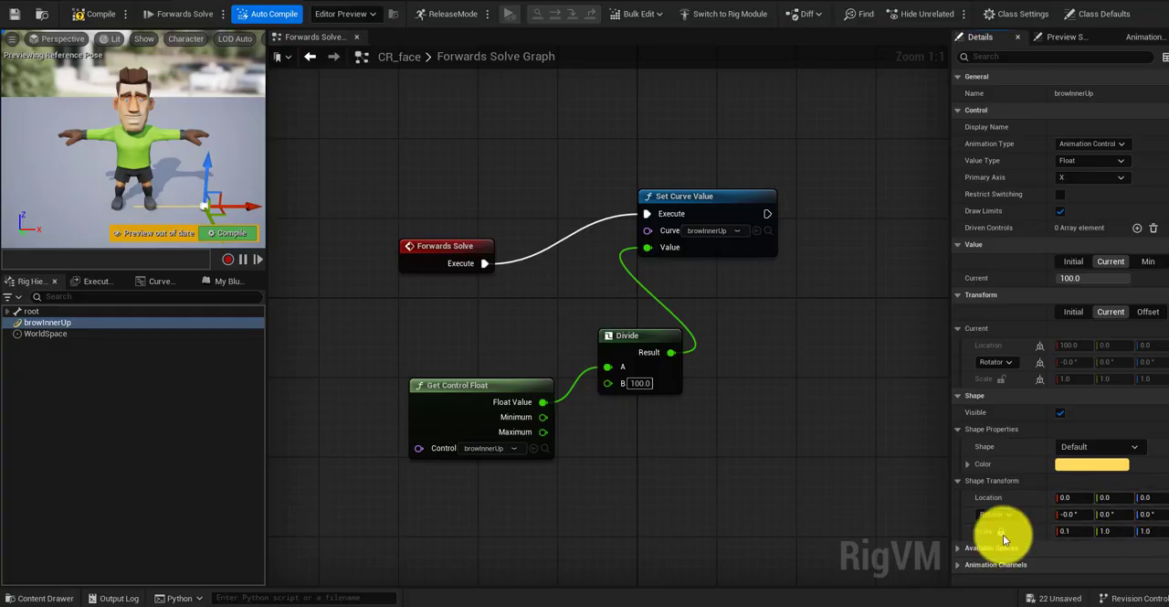
Step: Try scaling the browInnerUp control's shape transform to 0.1 on X and Y
{"action": "left_click", "coordinate": [1002, 530]}
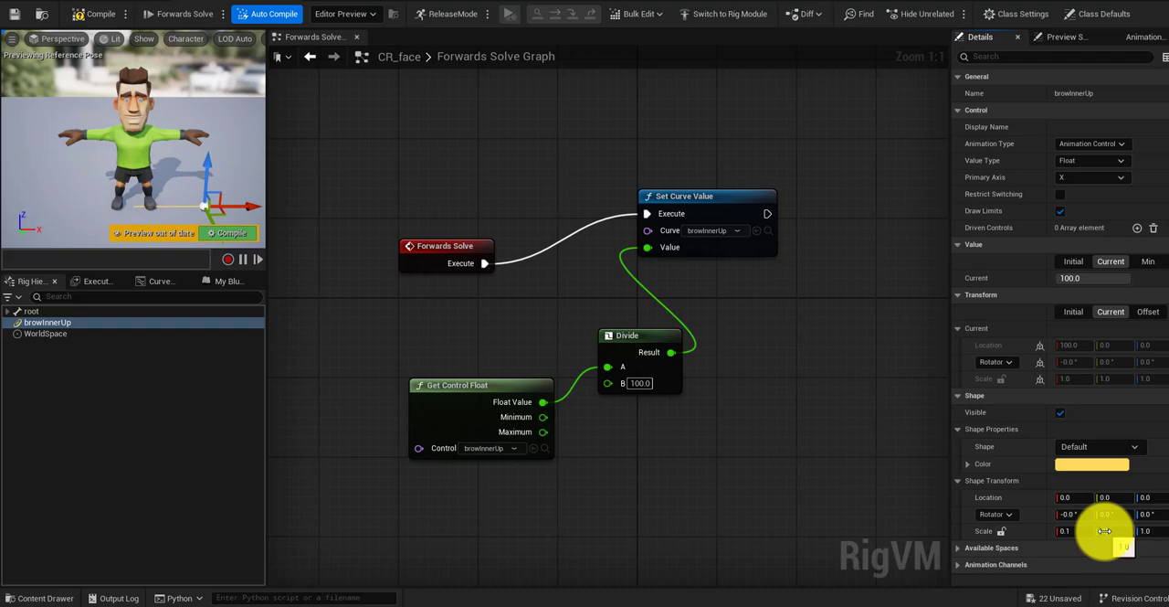
{"action": "left_click", "coordinate": [1106, 530]}
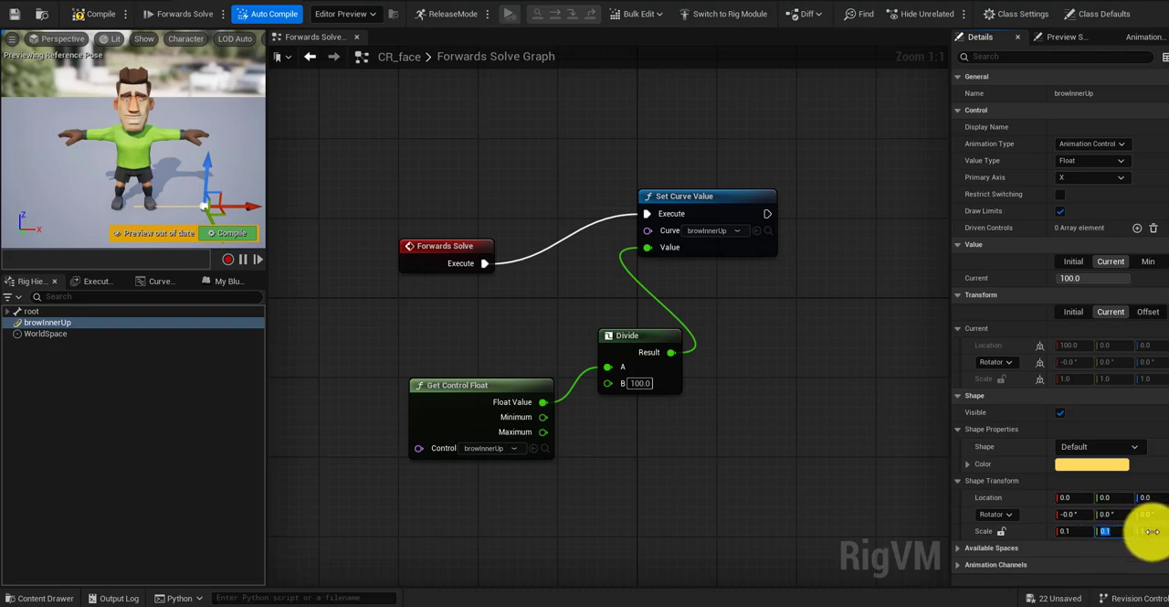
{"action": "left_click", "coordinate": [1147, 530]}
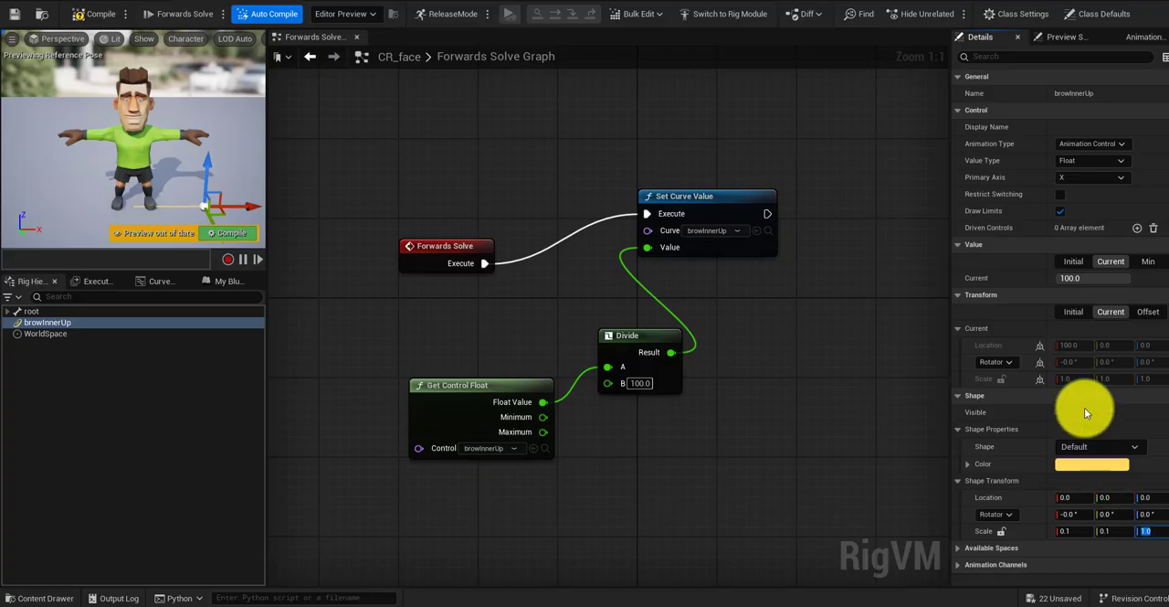
Step: Restore browInnerUp's shape scale to 1.0, set its offset transform to Location Z 200 and Scale X 0.5, and test moving the control
{"action": "left_click", "coordinate": [1142, 312]}
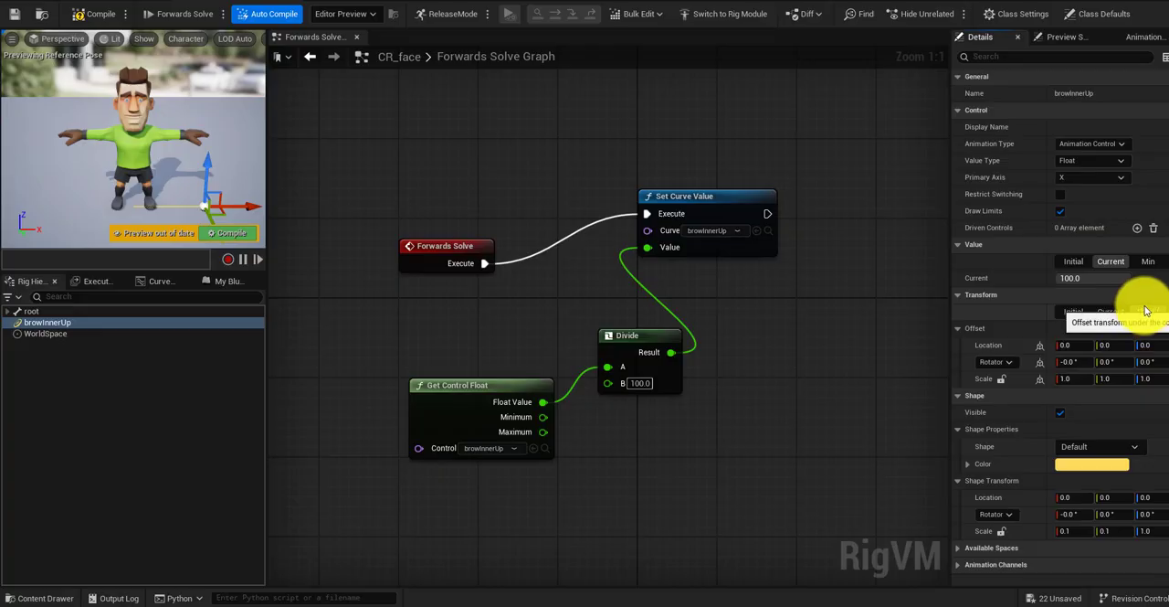
{"action": "left_click", "coordinate": [1071, 530]}
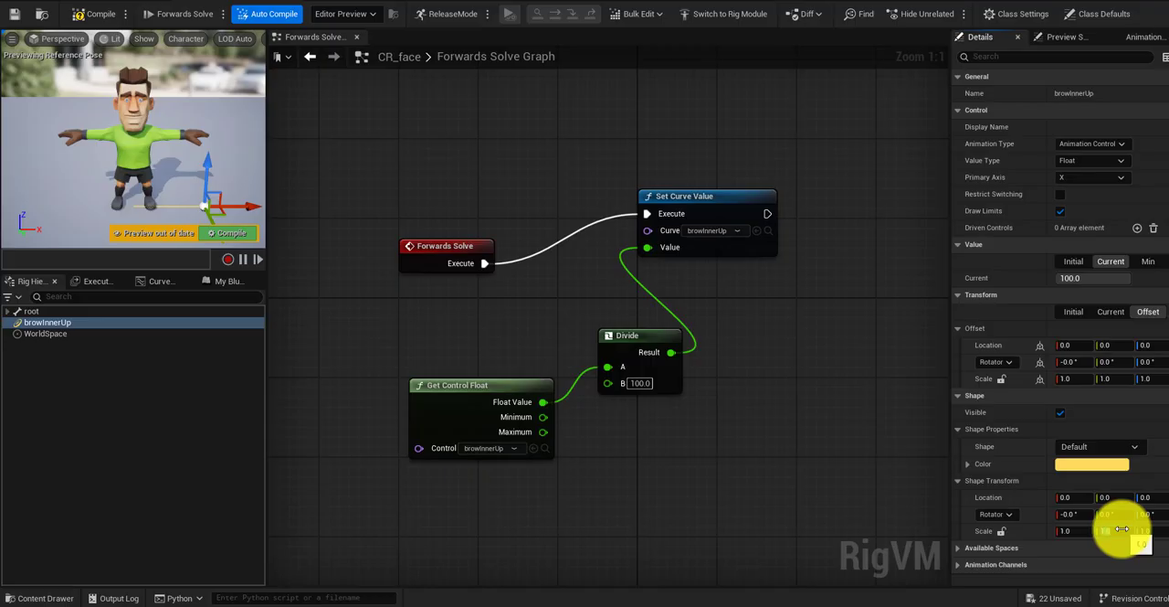
{"action": "left_click", "coordinate": [1120, 530]}
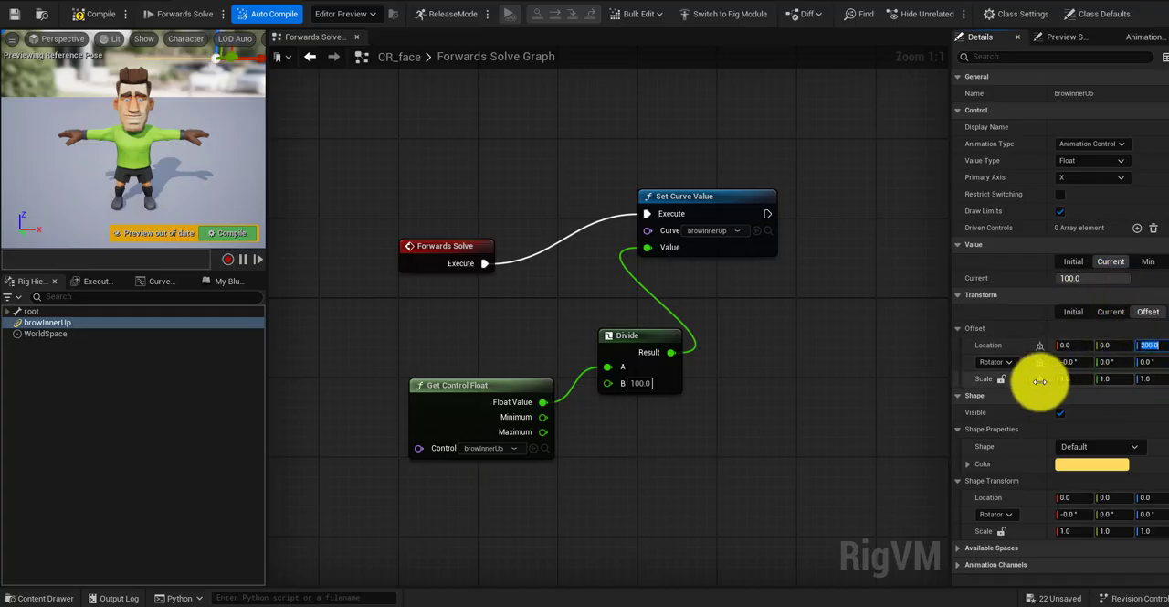
{"action": "left_click", "coordinate": [1074, 377]}
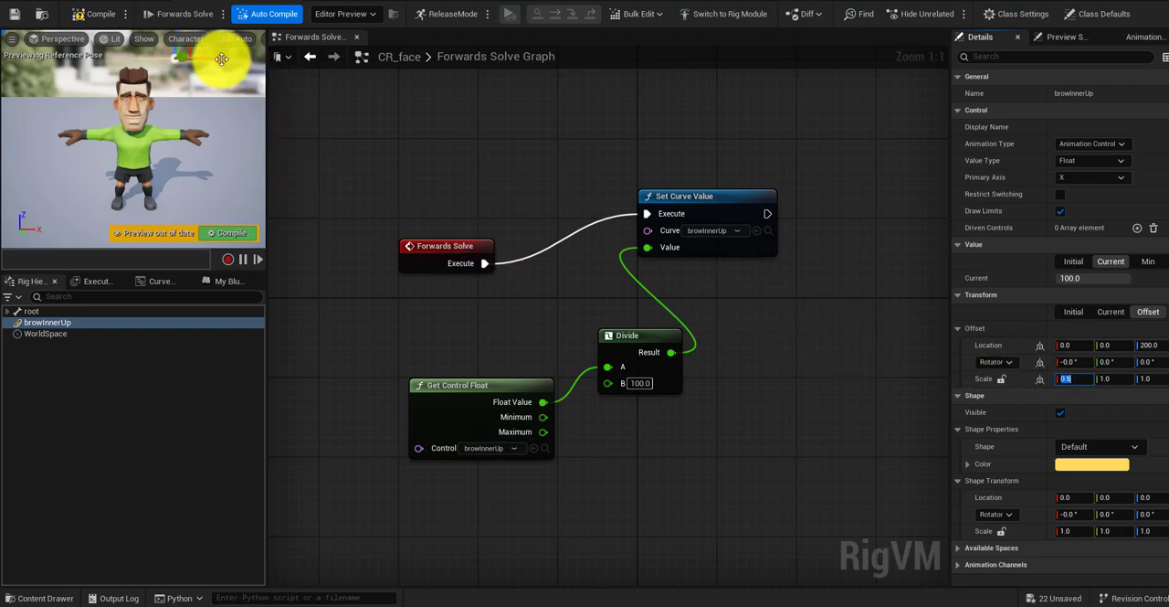
{"action": "left_click_drag", "start_coordinate": [218, 59], "coordinate": [232, 84]}
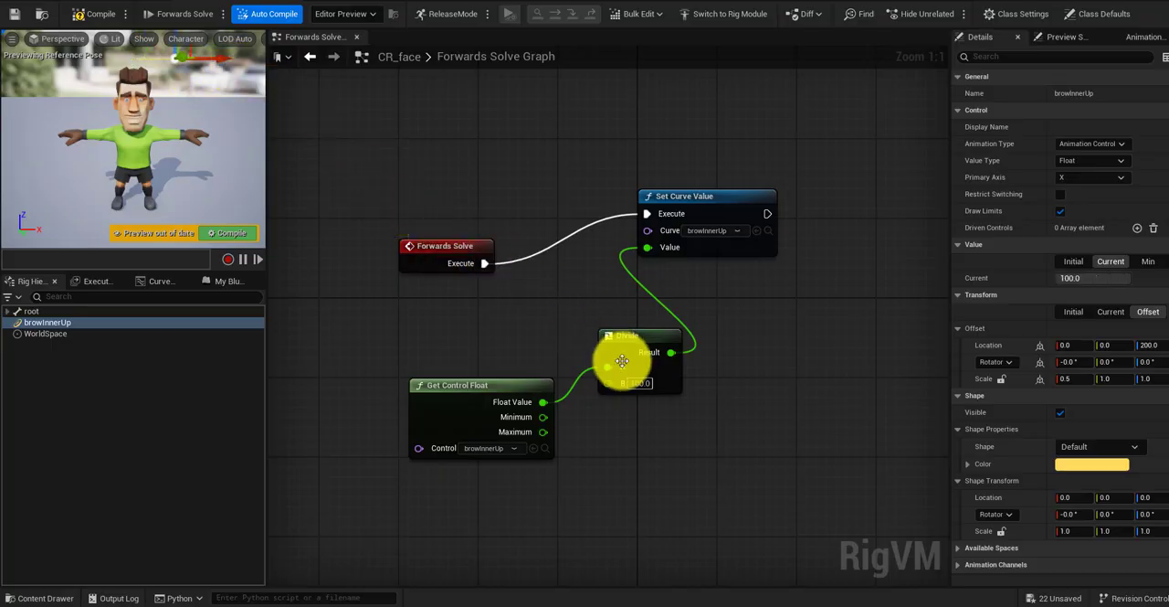
Step: Add a Backwards Solve event to the graph and place it below the Get Control Float node
{"action": "right_click_drag", "start_coordinate": [637, 406], "coordinate": [666, 356]}
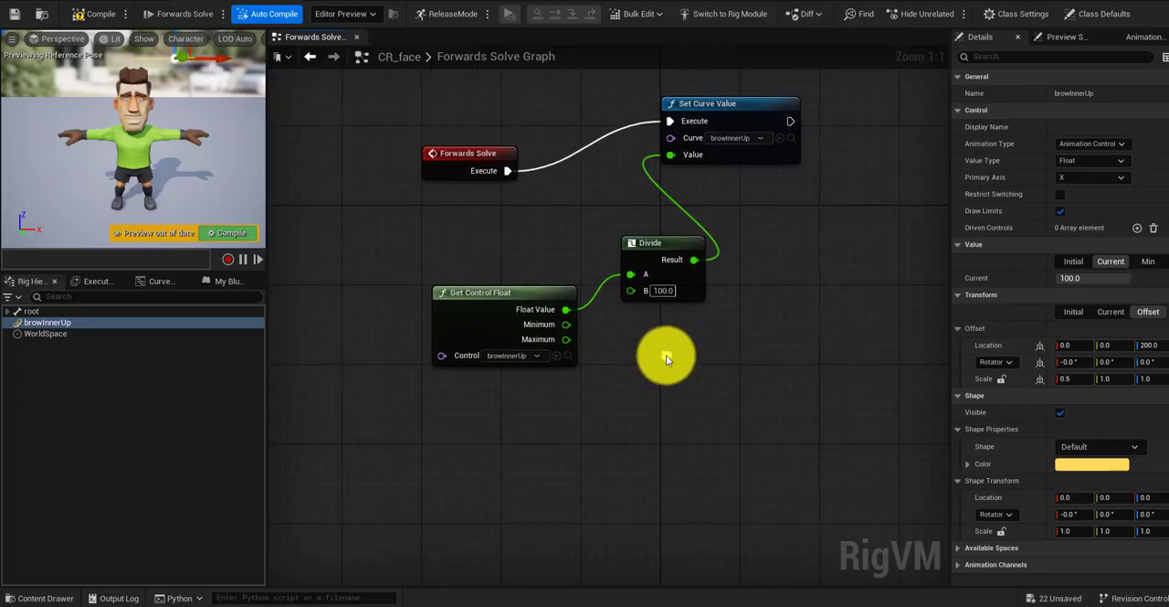
{"action": "right_click", "coordinate": [473, 435]}
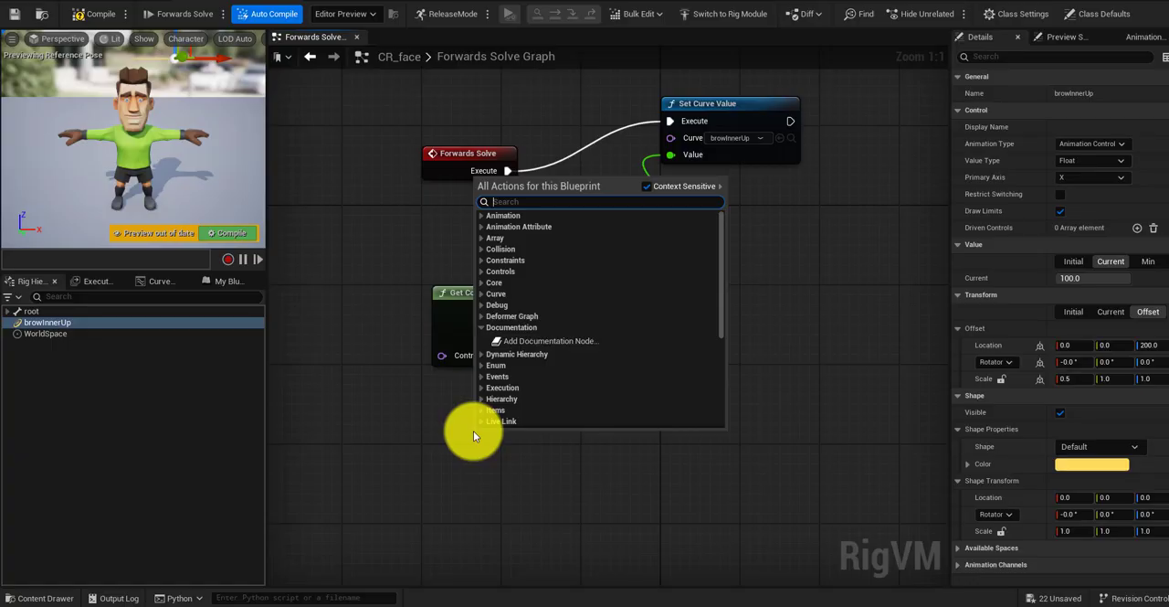
{"action": "type", "text": "bac"}
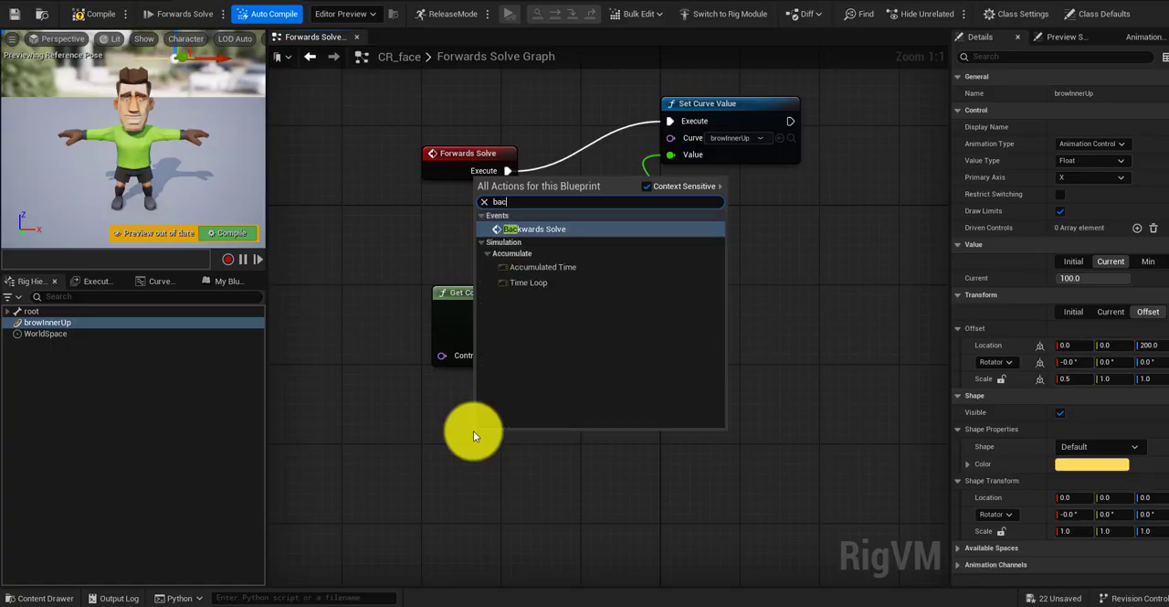
{"action": "type", "text": "k"}
{"action": "key", "text": "Return"}
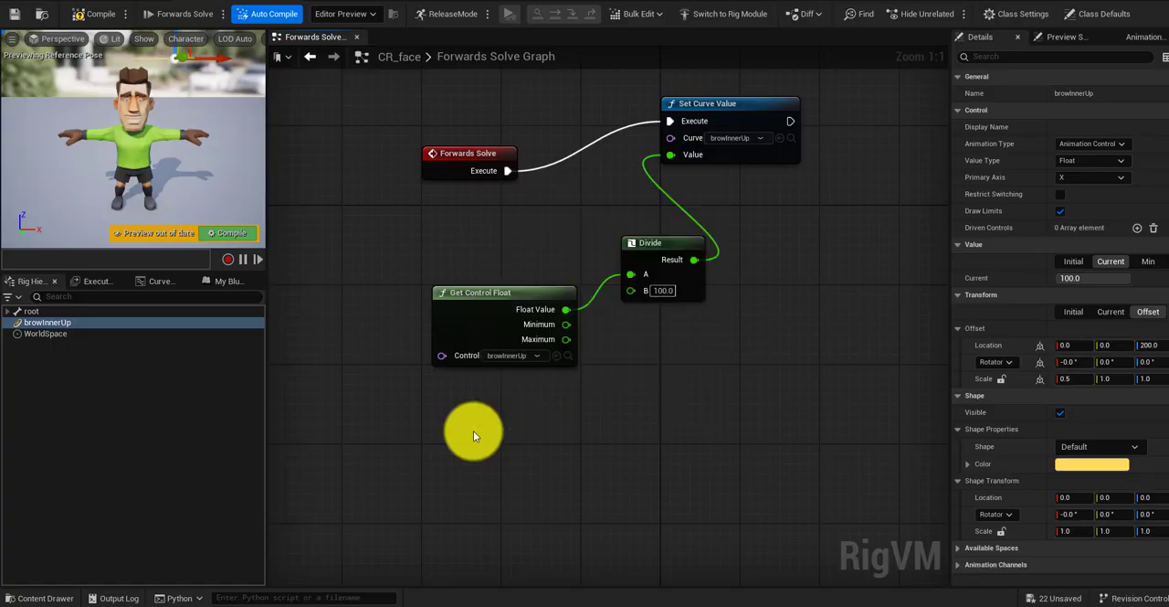
{"action": "left_click_drag", "start_coordinate": [533, 428], "coordinate": [492, 432]}
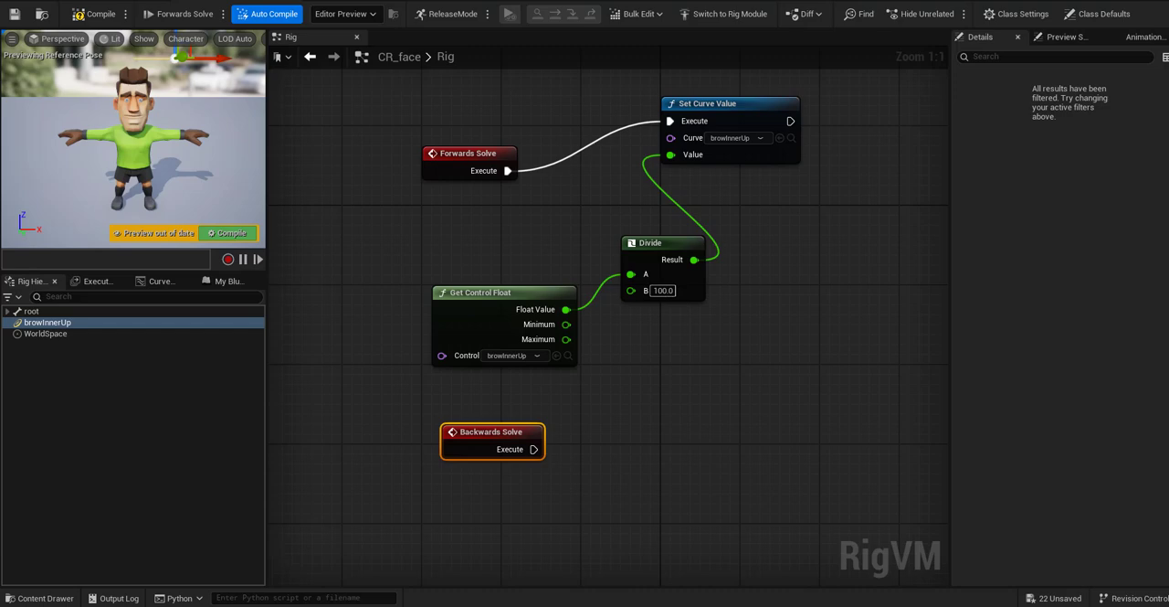
Step: Add a Get Curve Value node and place it just below and beside the Backwards Solve event
{"action": "left_click", "coordinate": [601, 476]}
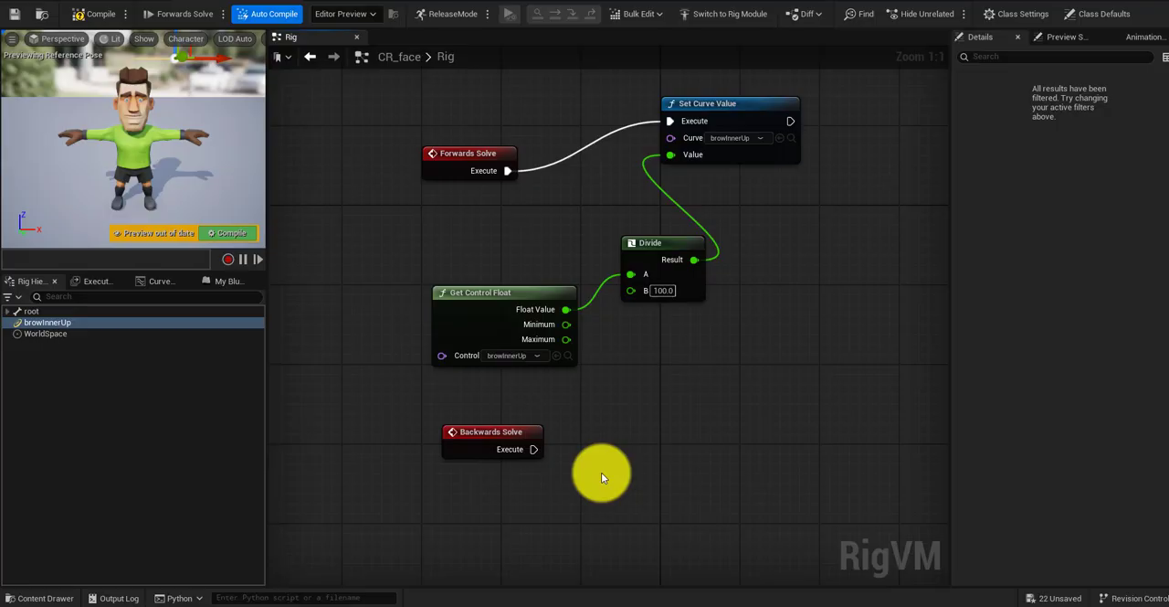
{"action": "right_click", "coordinate": [601, 472]}
{"action": "type", "text": "get c"}
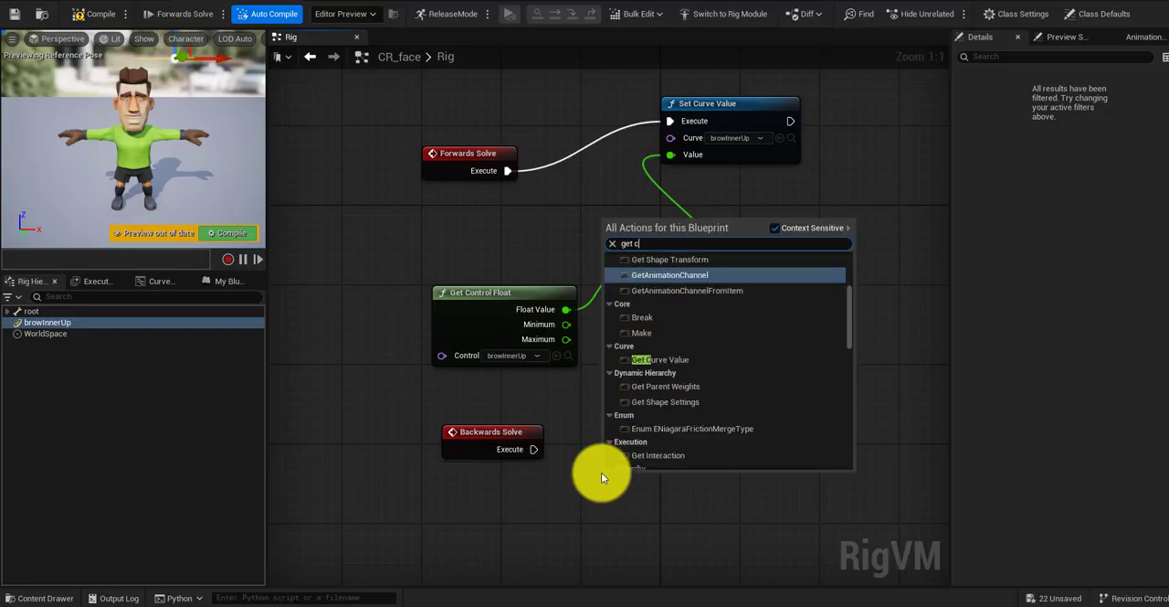
{"action": "type", "text": "urv"}
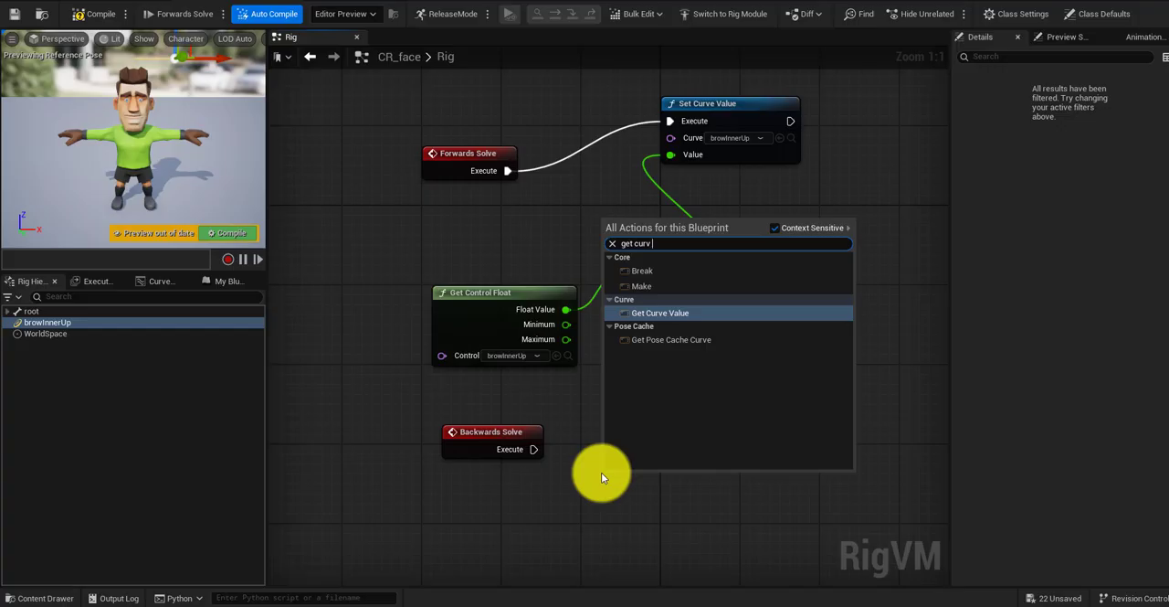
{"action": "left_click", "coordinate": [667, 311]}
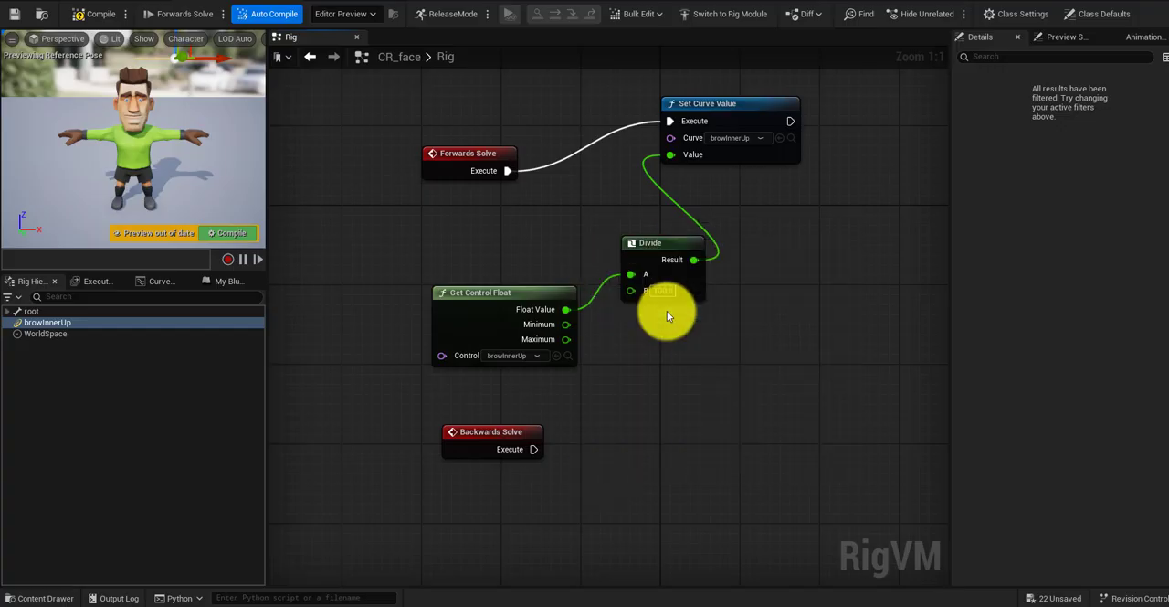
{"action": "left_click_drag", "start_coordinate": [653, 469], "coordinate": [634, 471]}
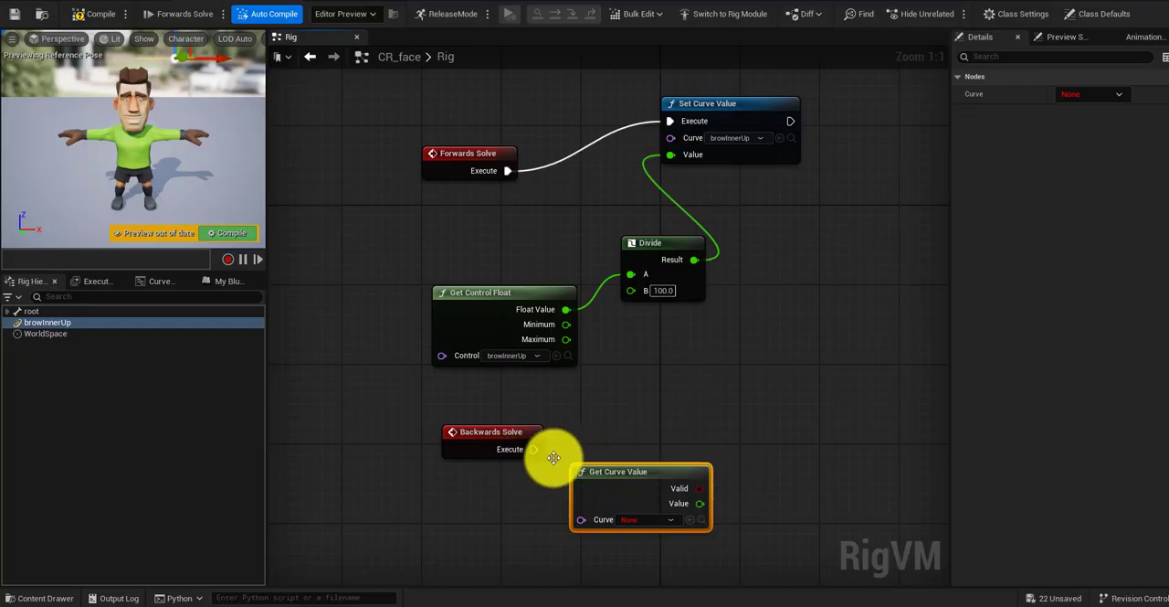
Step: Create a Multiply node from Get Curve Value's Value output and set its B input to 100
{"action": "left_click_drag", "start_coordinate": [701, 502], "coordinate": [753, 443]}
{"action": "type", "text": "*"}
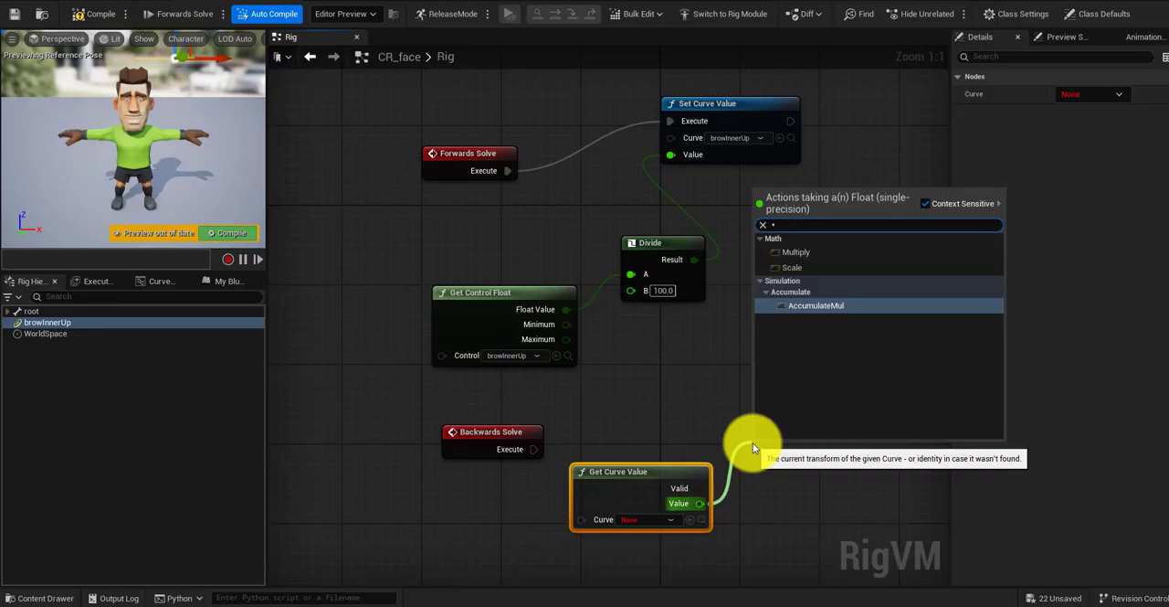
{"action": "left_click", "coordinate": [803, 252]}
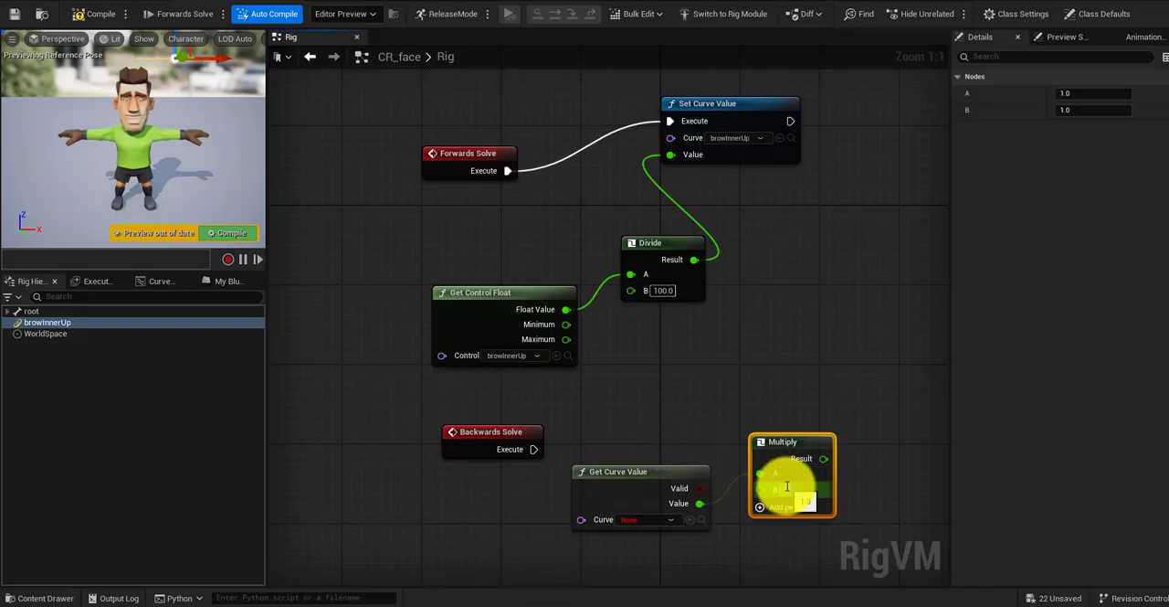
{"action": "type", "text": "100"}
{"action": "key", "text": "Return"}
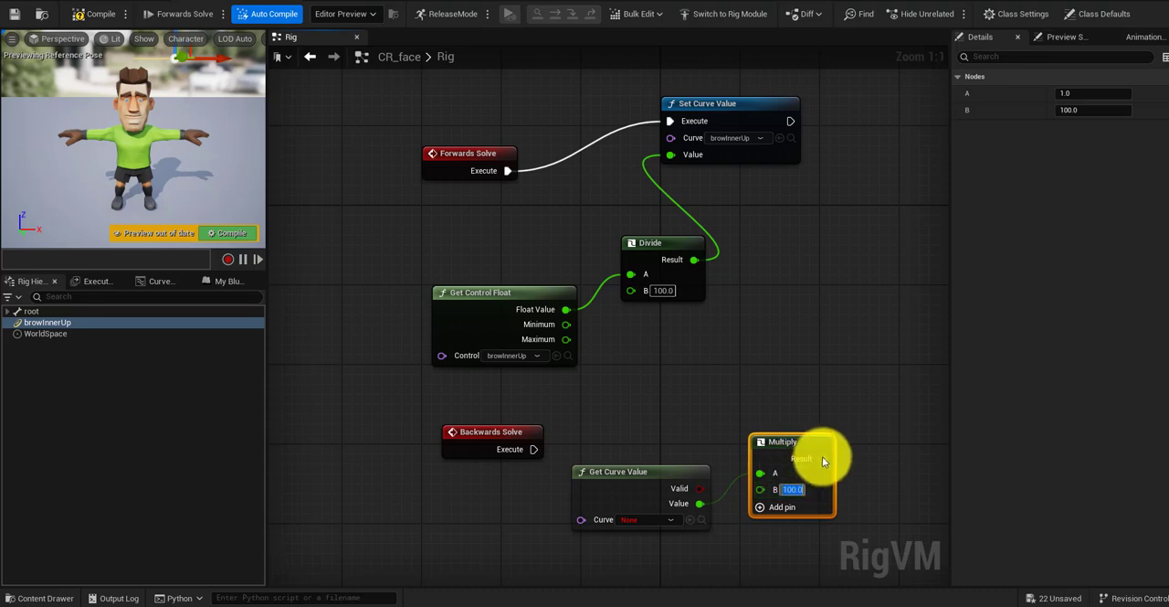
Step: Create a Set Control Float node from Multiply's Result and connect Backwards Solve's Execute to it
{"action": "left_click_drag", "start_coordinate": [829, 395], "coordinate": [830, 395]}
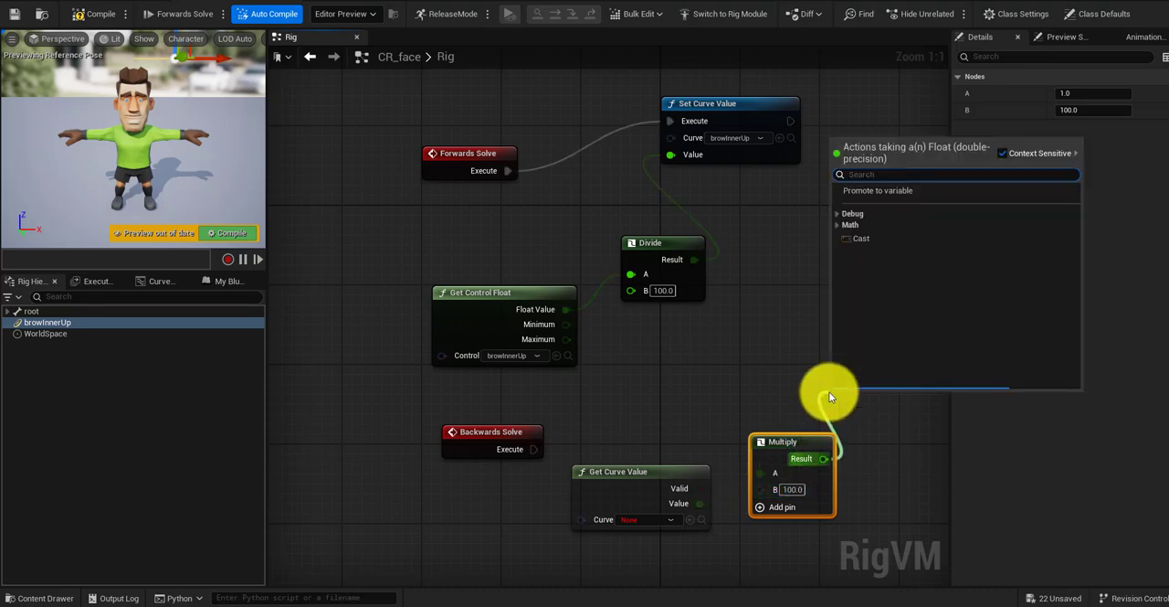
{"action": "type", "text": "set con"}
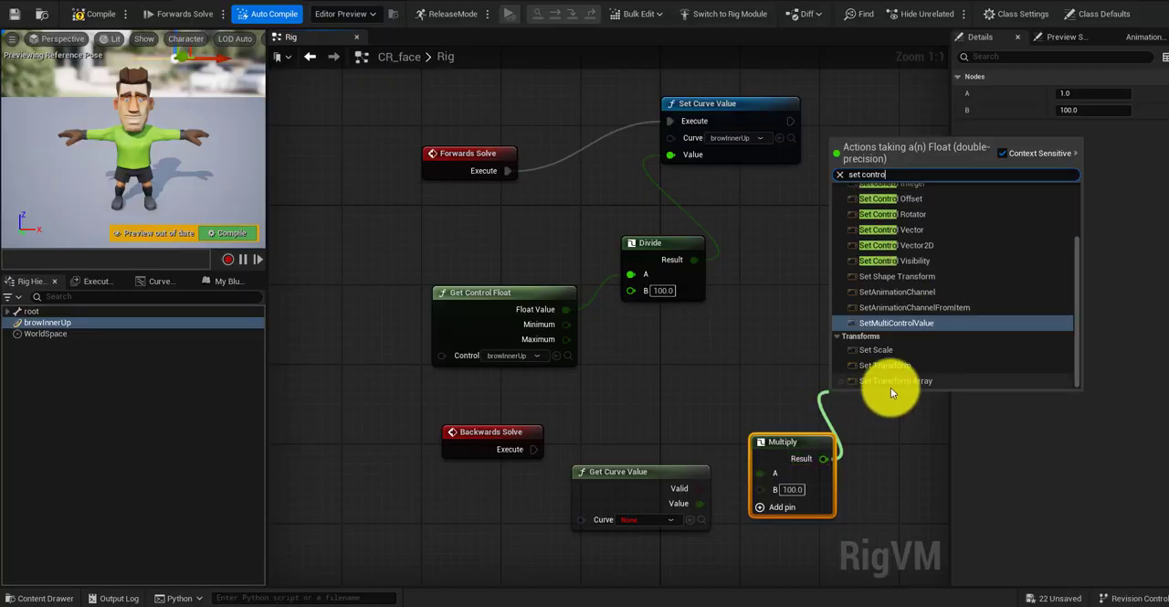
{"action": "type", "text": "trol flo"}
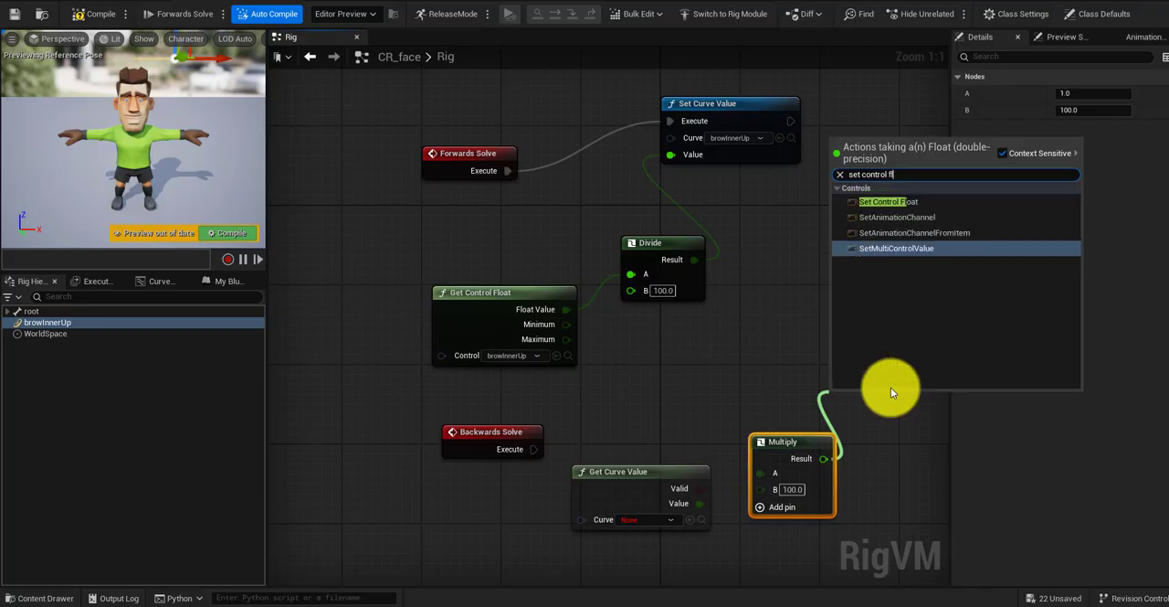
{"action": "left_click", "coordinate": [904, 201]}
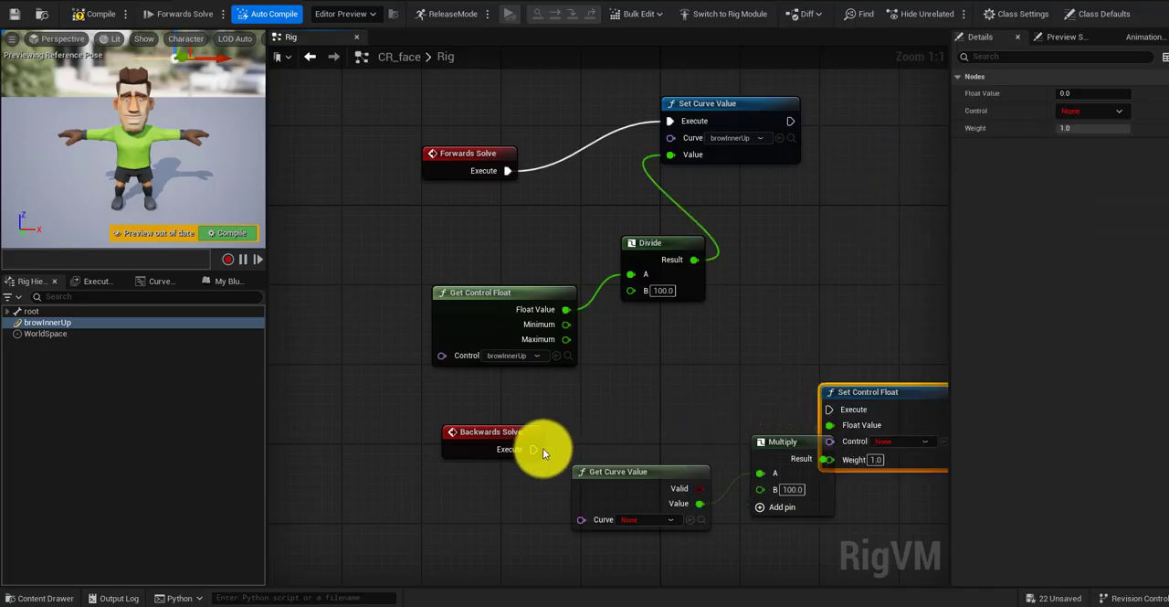
{"action": "left_click_drag", "start_coordinate": [534, 448], "coordinate": [831, 408]}
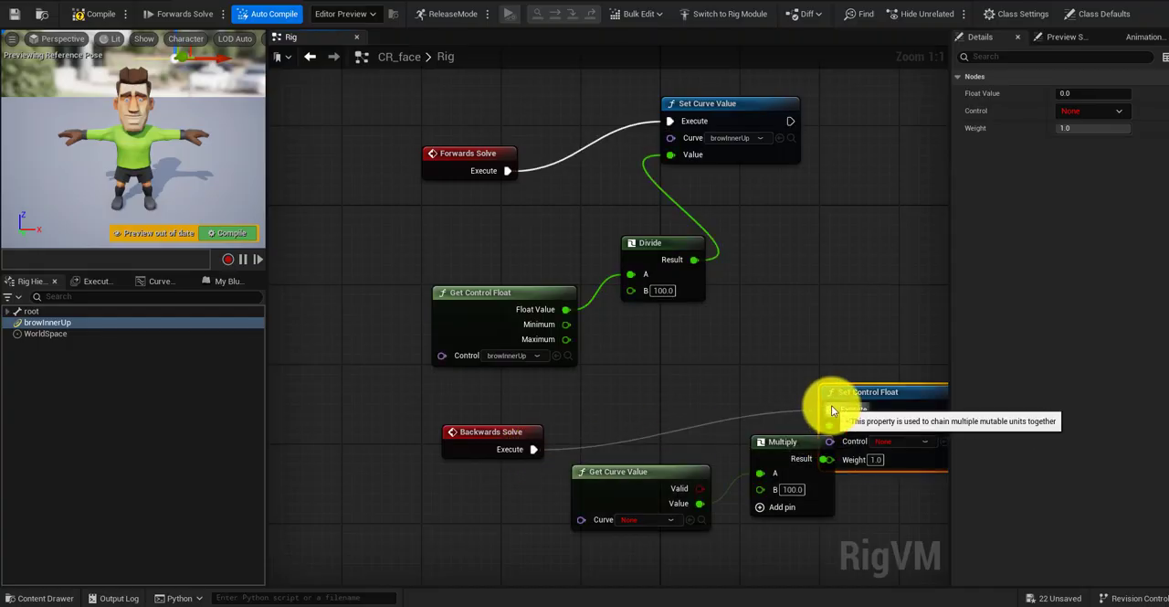
Step: Choose browInnerUp as the curve in Get Curve Value and the control in Set Control Float, moving Multiply clear of the overlap
{"action": "left_click", "coordinate": [648, 518]}
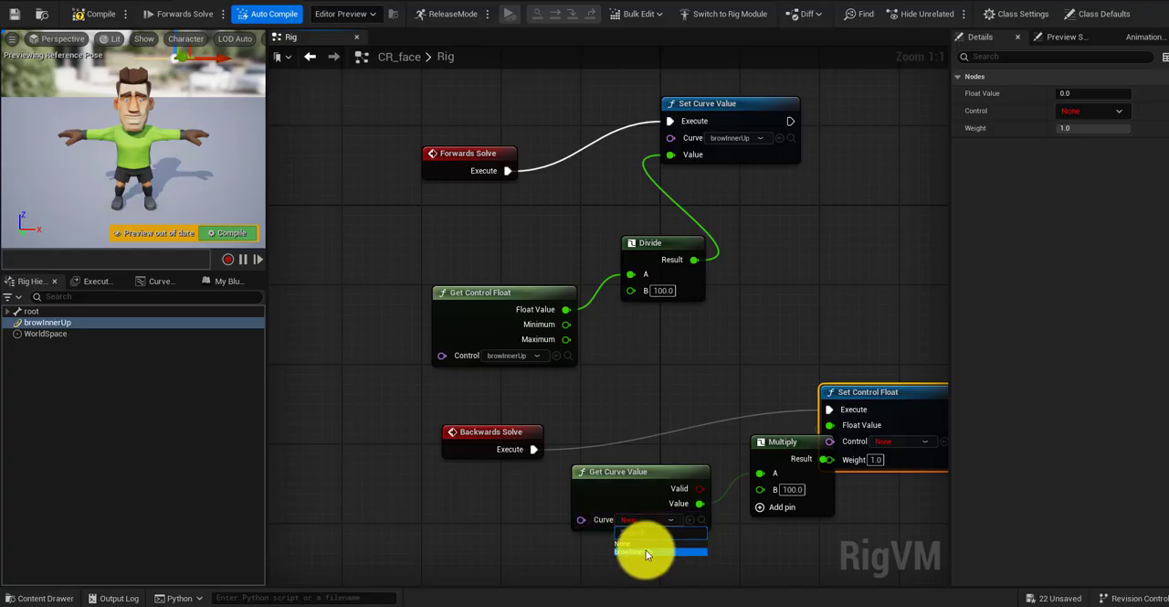
{"action": "left_click", "coordinate": [646, 552]}
{"action": "left_click", "coordinate": [913, 440]}
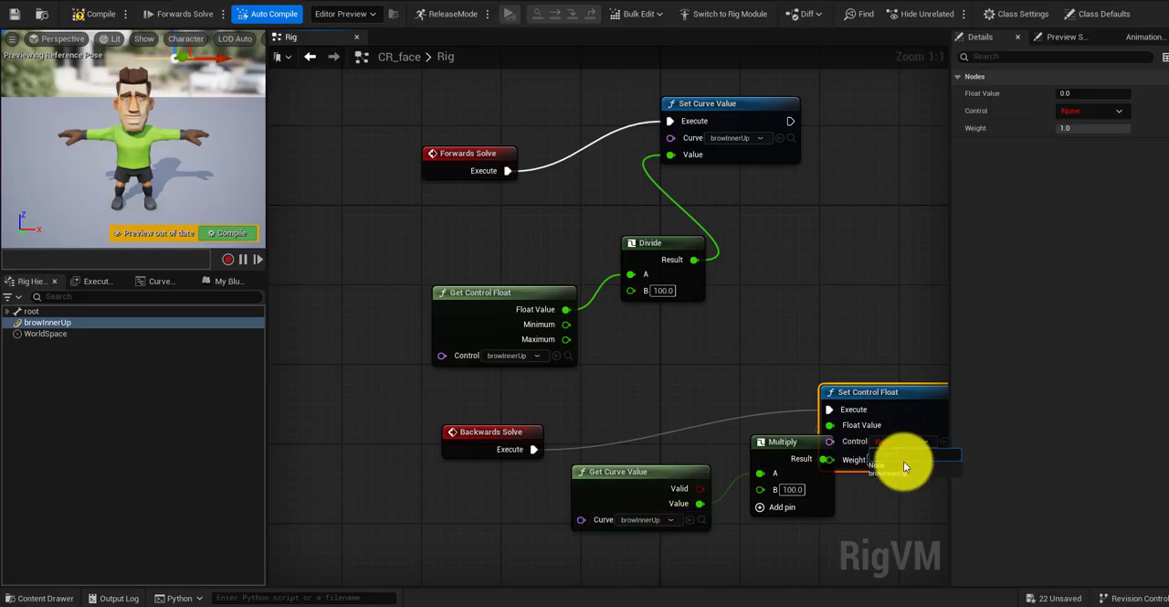
{"action": "left_click", "coordinate": [898, 471]}
{"action": "left_click_drag", "start_coordinate": [789, 442], "coordinate": [760, 483]}
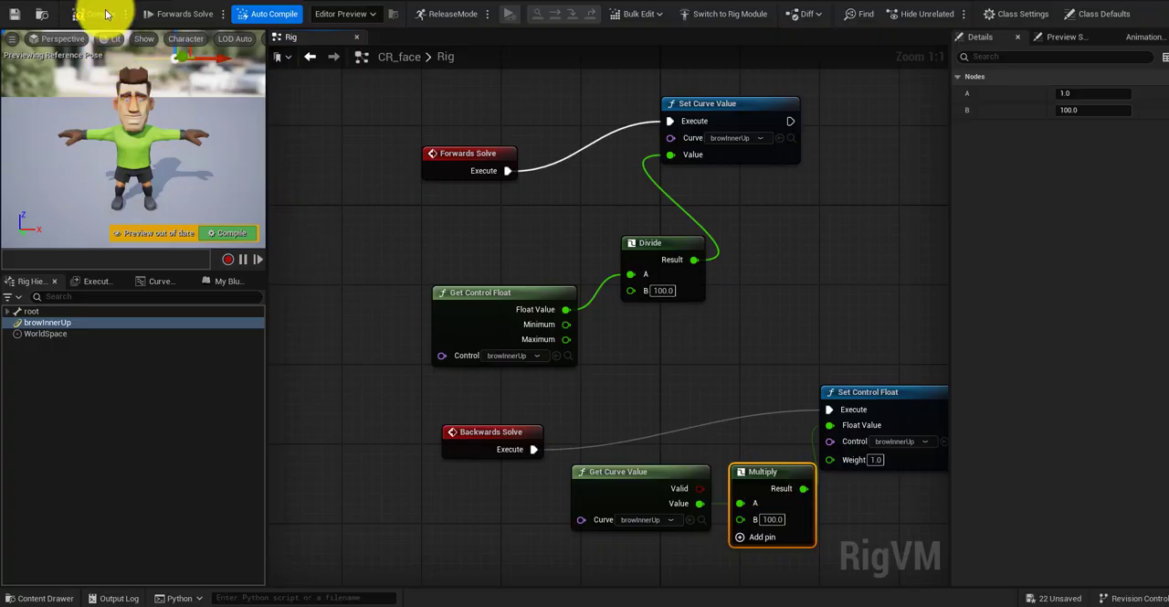
Step: Compile the CR_face rig, save all modified assets and return to the level with the LS_goali sequence
{"action": "left_click", "coordinate": [105, 14]}
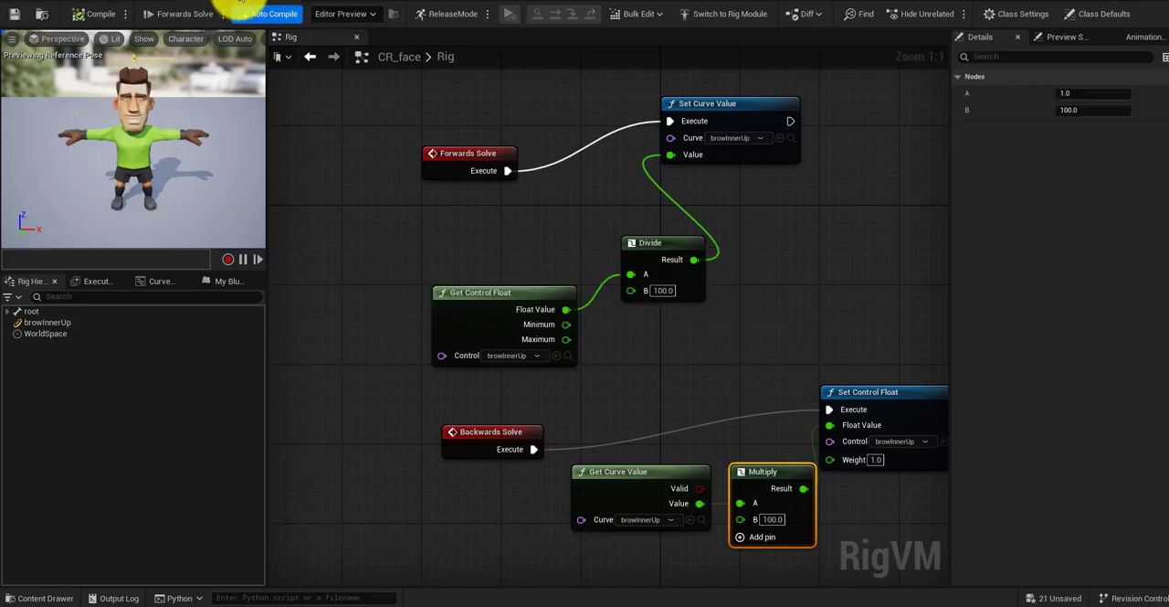
{"action": "left_click", "coordinate": [180, 0]}
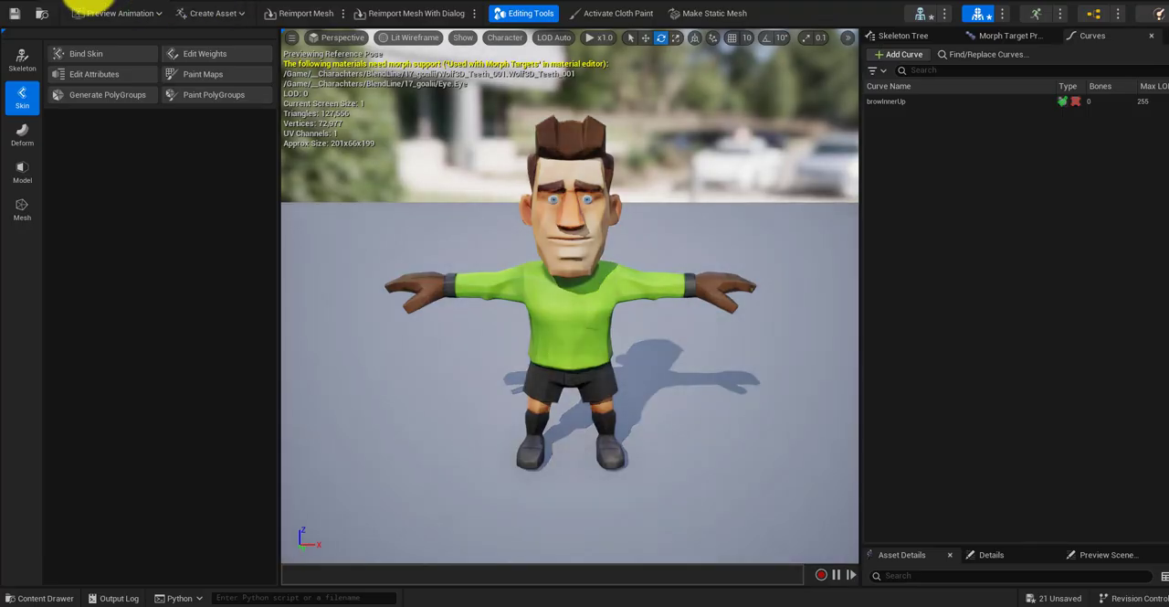
{"action": "left_click", "coordinate": [44, 2]}
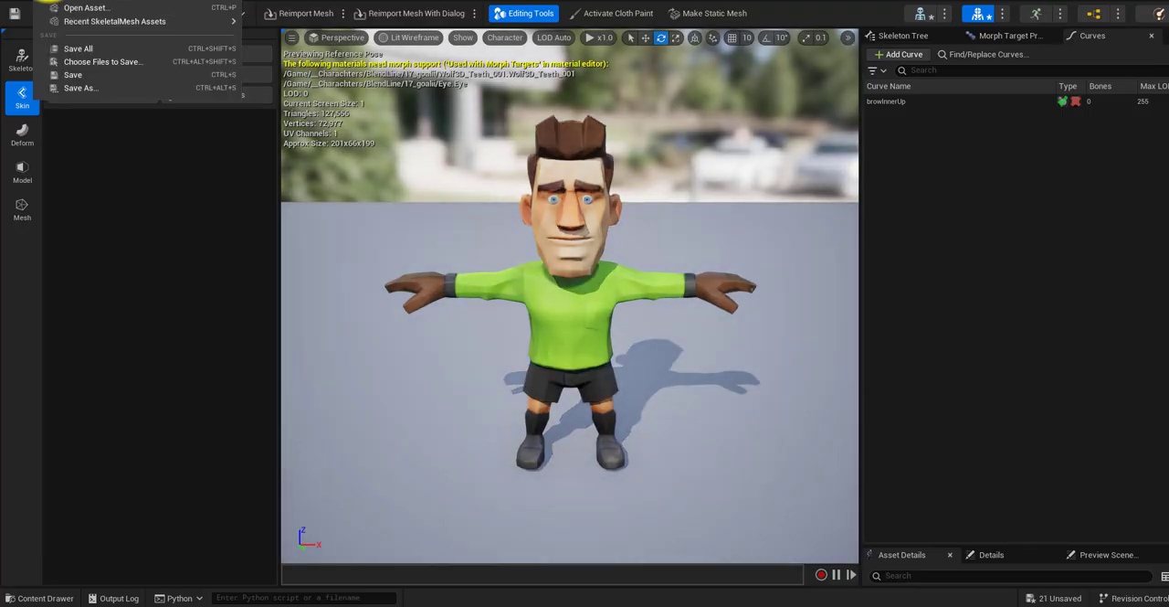
{"action": "left_click", "coordinate": [89, 48]}
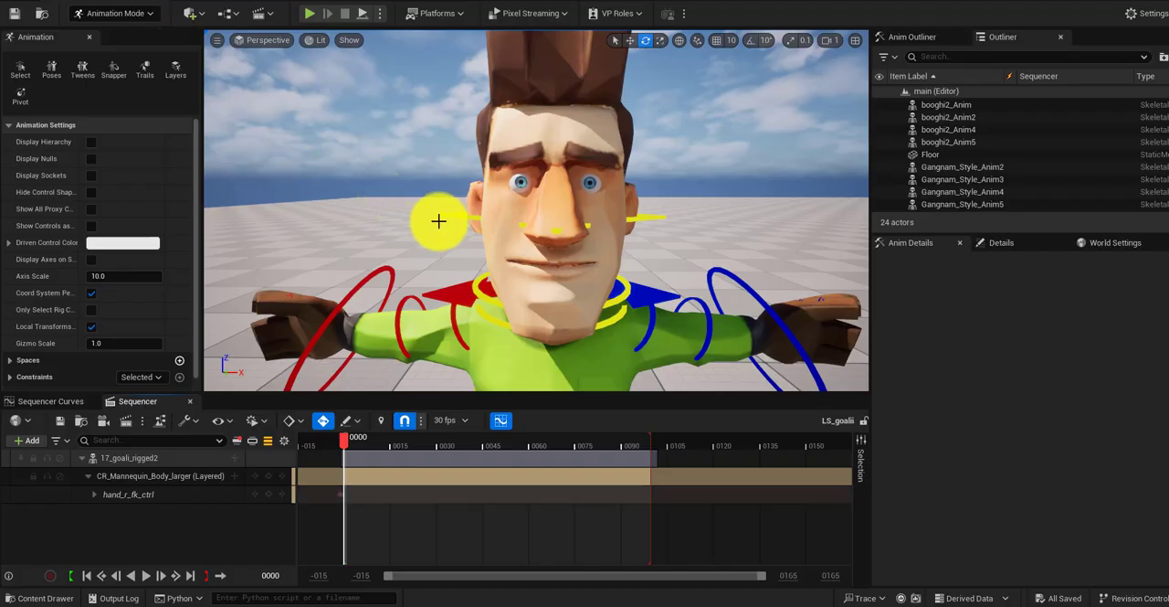
{"action": "scroll", "coordinate": [439, 219], "scroll_direction": "down", "scroll_amount": 4}
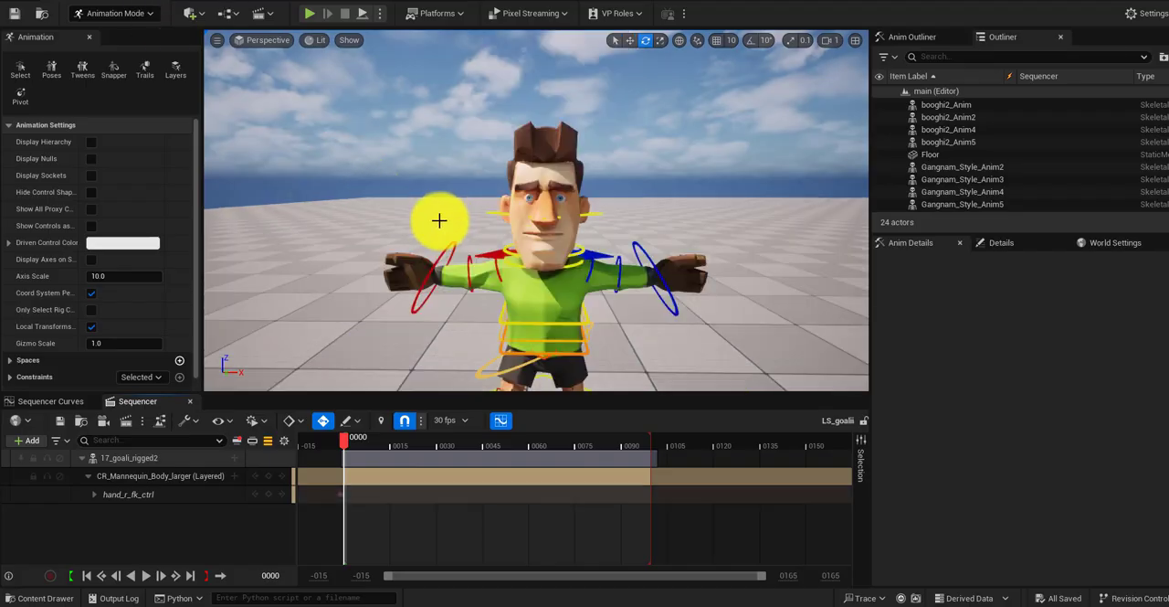
Step: Add CR_face as a layered control rig to 17_goali_rigged2, show all its tracks and collapse the CR_Mannequin_Body_larger track
{"action": "left_click", "coordinate": [235, 459]}
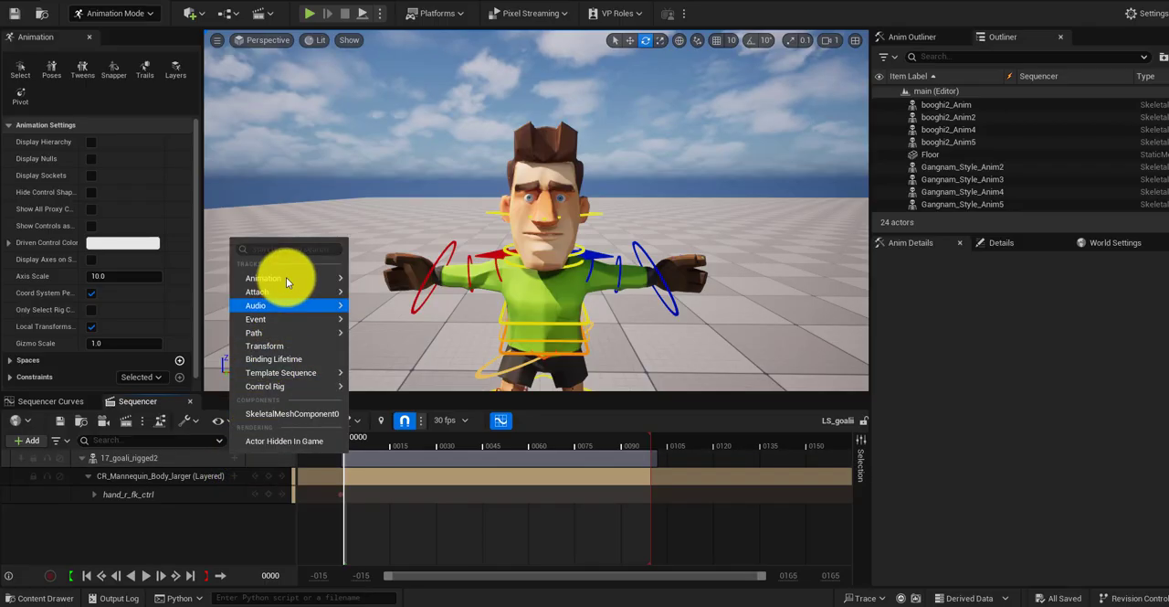
{"action": "mouse_move", "coordinate": [286, 277]}
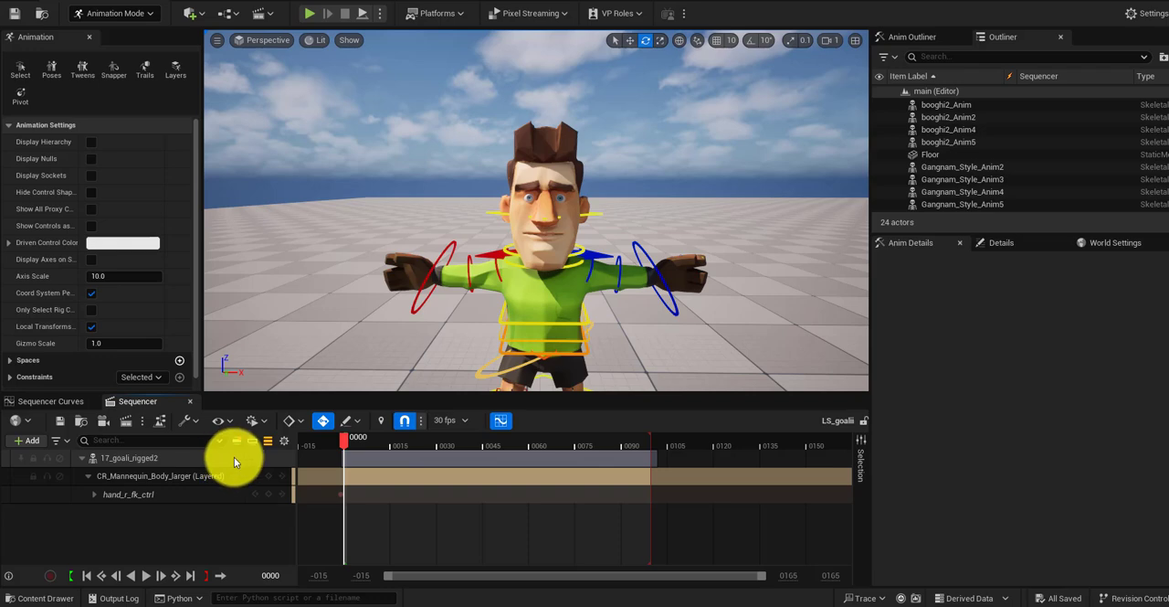
{"action": "left_click", "coordinate": [234, 456]}
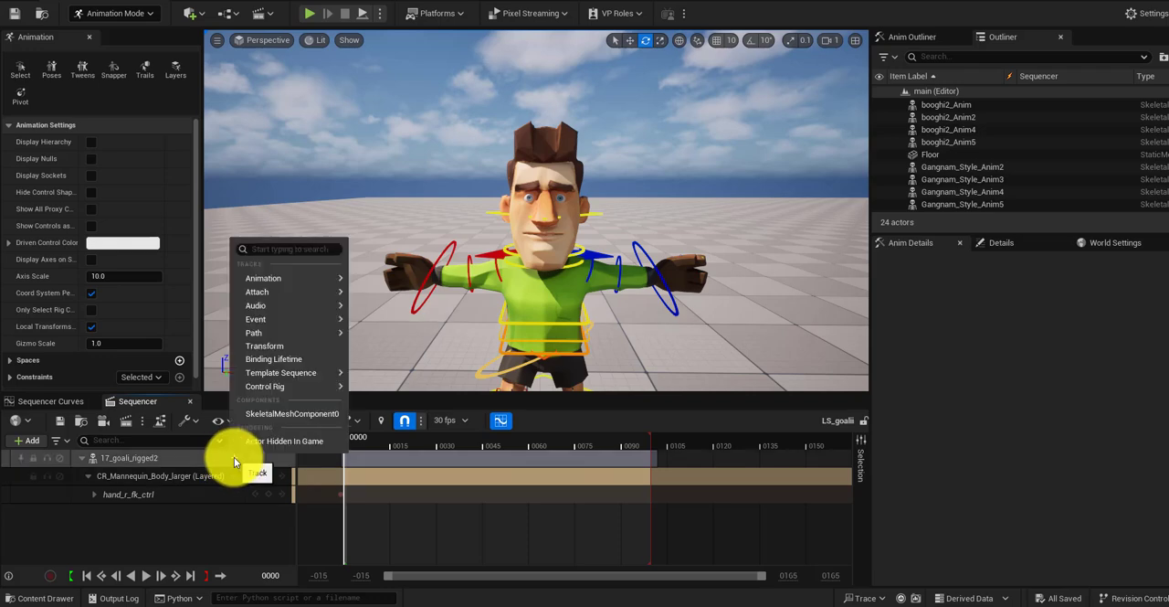
{"action": "mouse_move", "coordinate": [327, 387]}
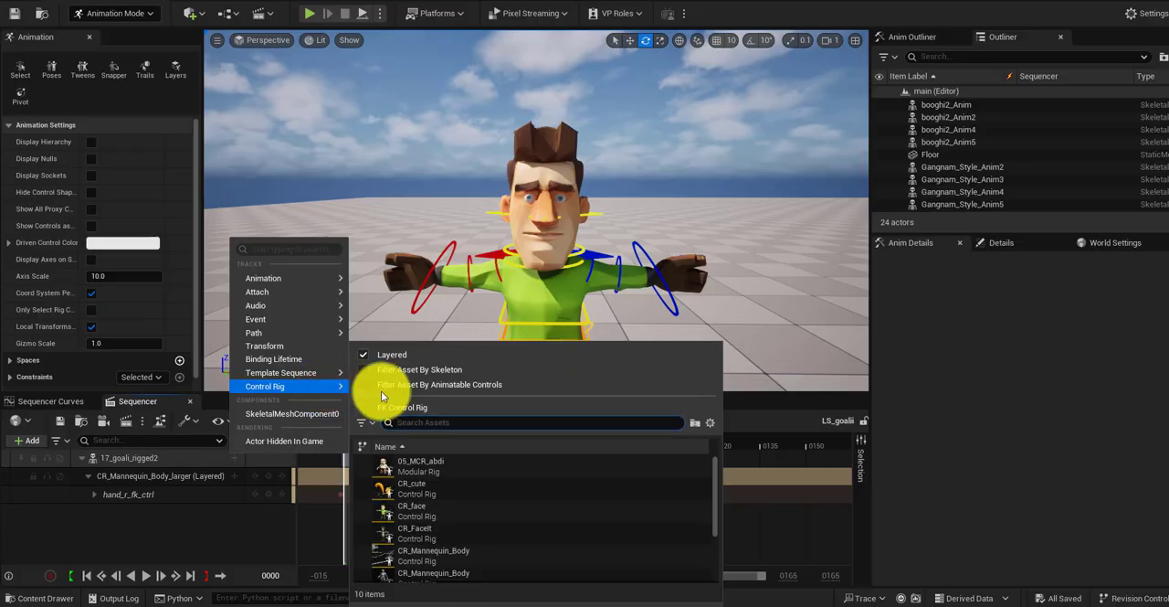
{"action": "left_click", "coordinate": [430, 509]}
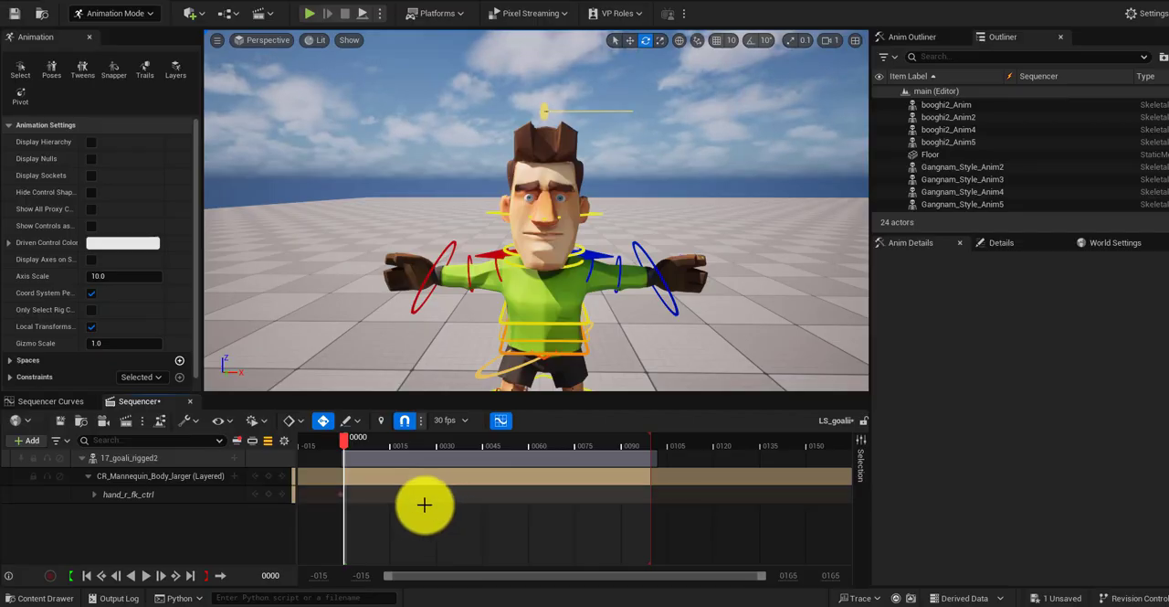
{"action": "left_click", "coordinate": [233, 440]}
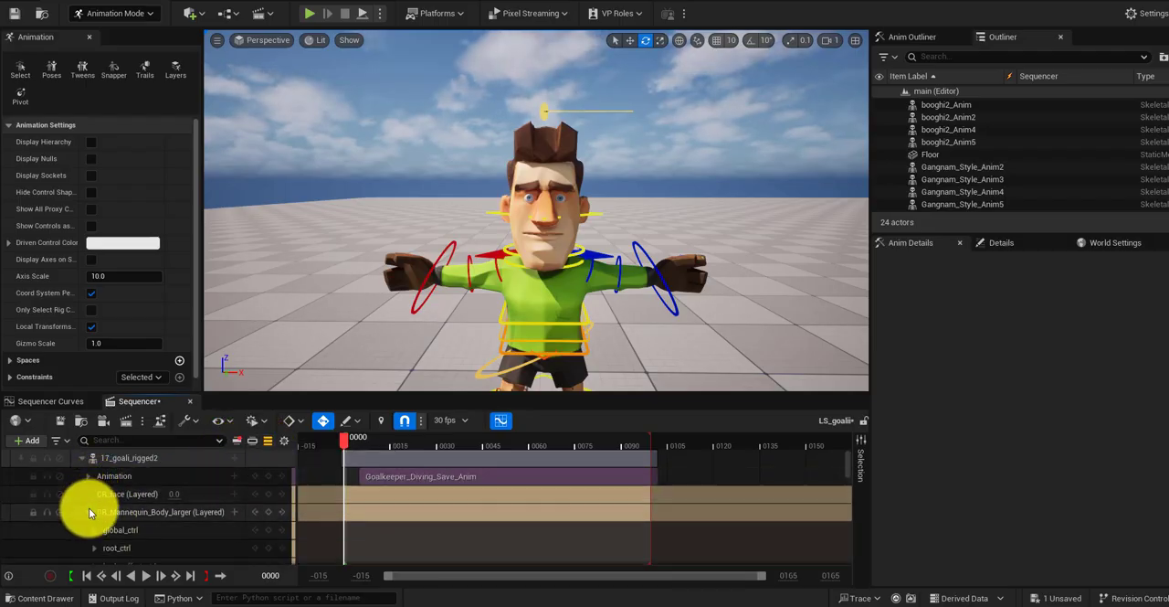
{"action": "left_click", "coordinate": [89, 509]}
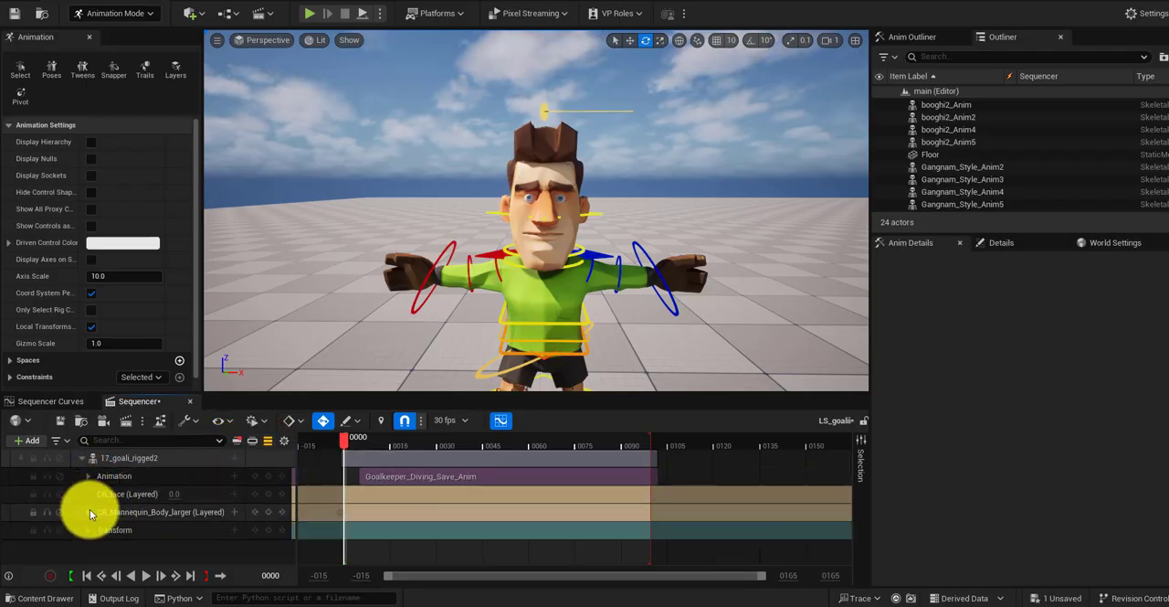
Step: Select the browInnerUp control above the head and try sliding it along its line with the move gizmo to test the brow
{"action": "left_click", "coordinate": [544, 112]}
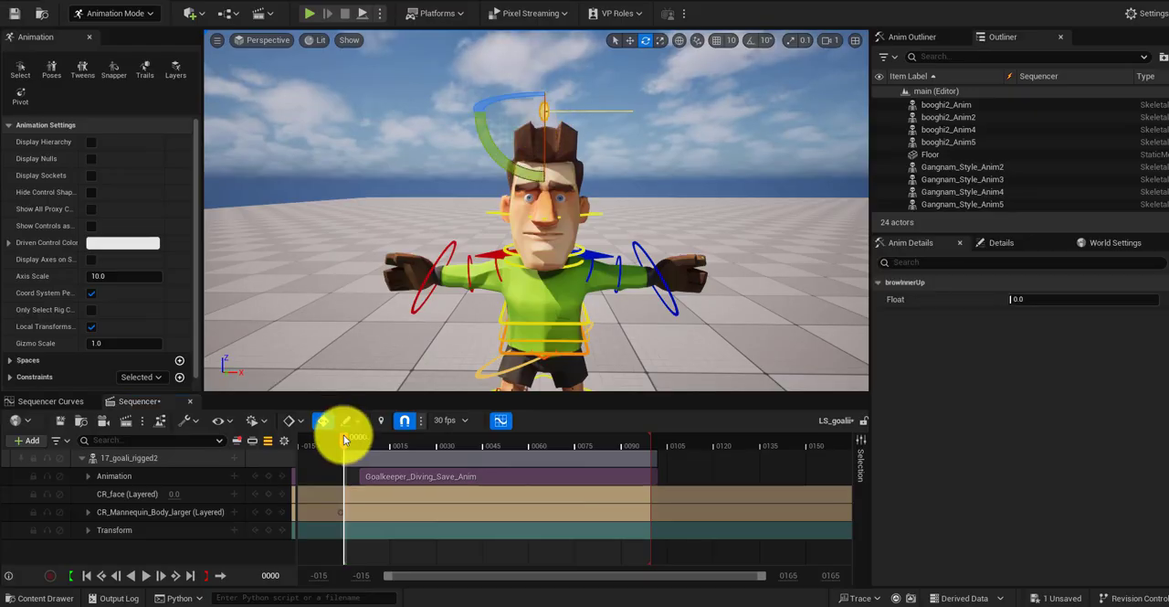
{"action": "key", "text": "w"}
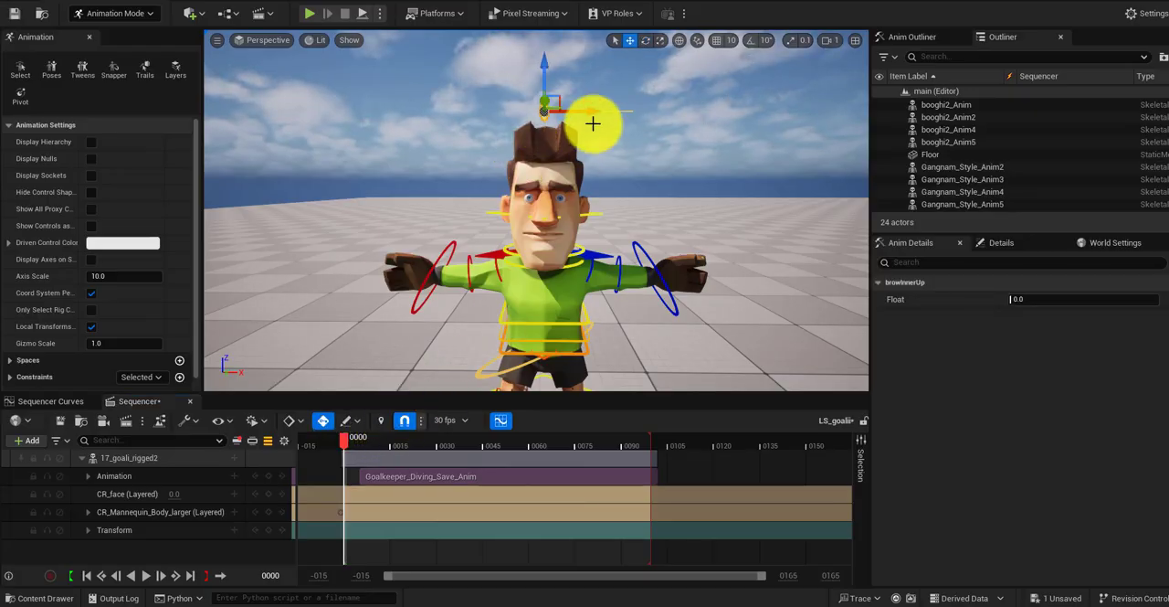
{"action": "left_click_drag", "start_coordinate": [593, 113], "coordinate": [552, 139]}
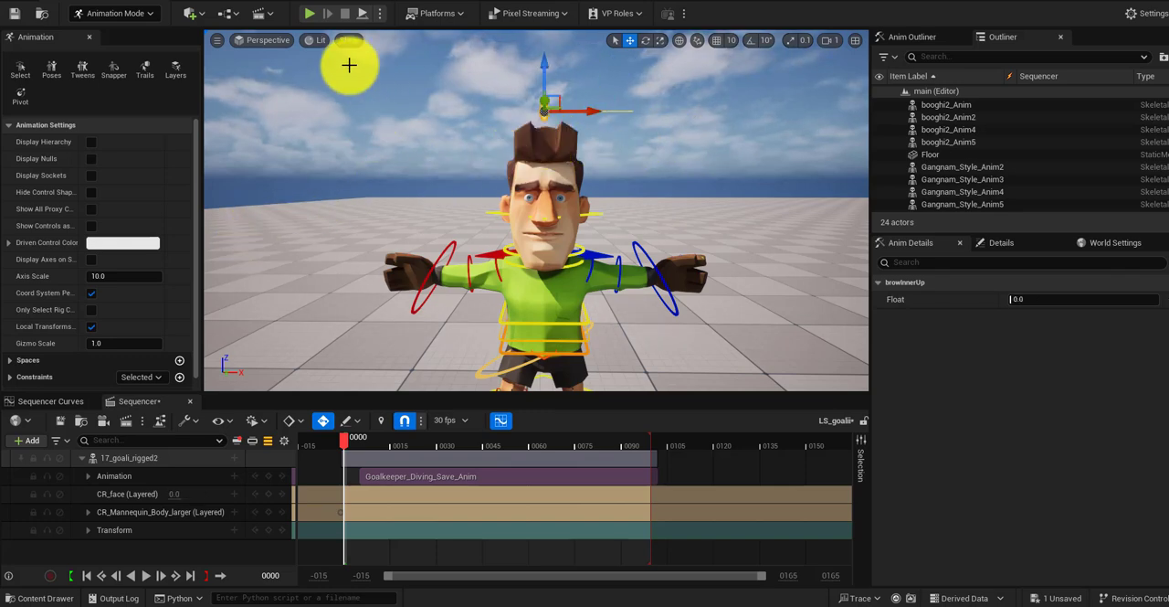